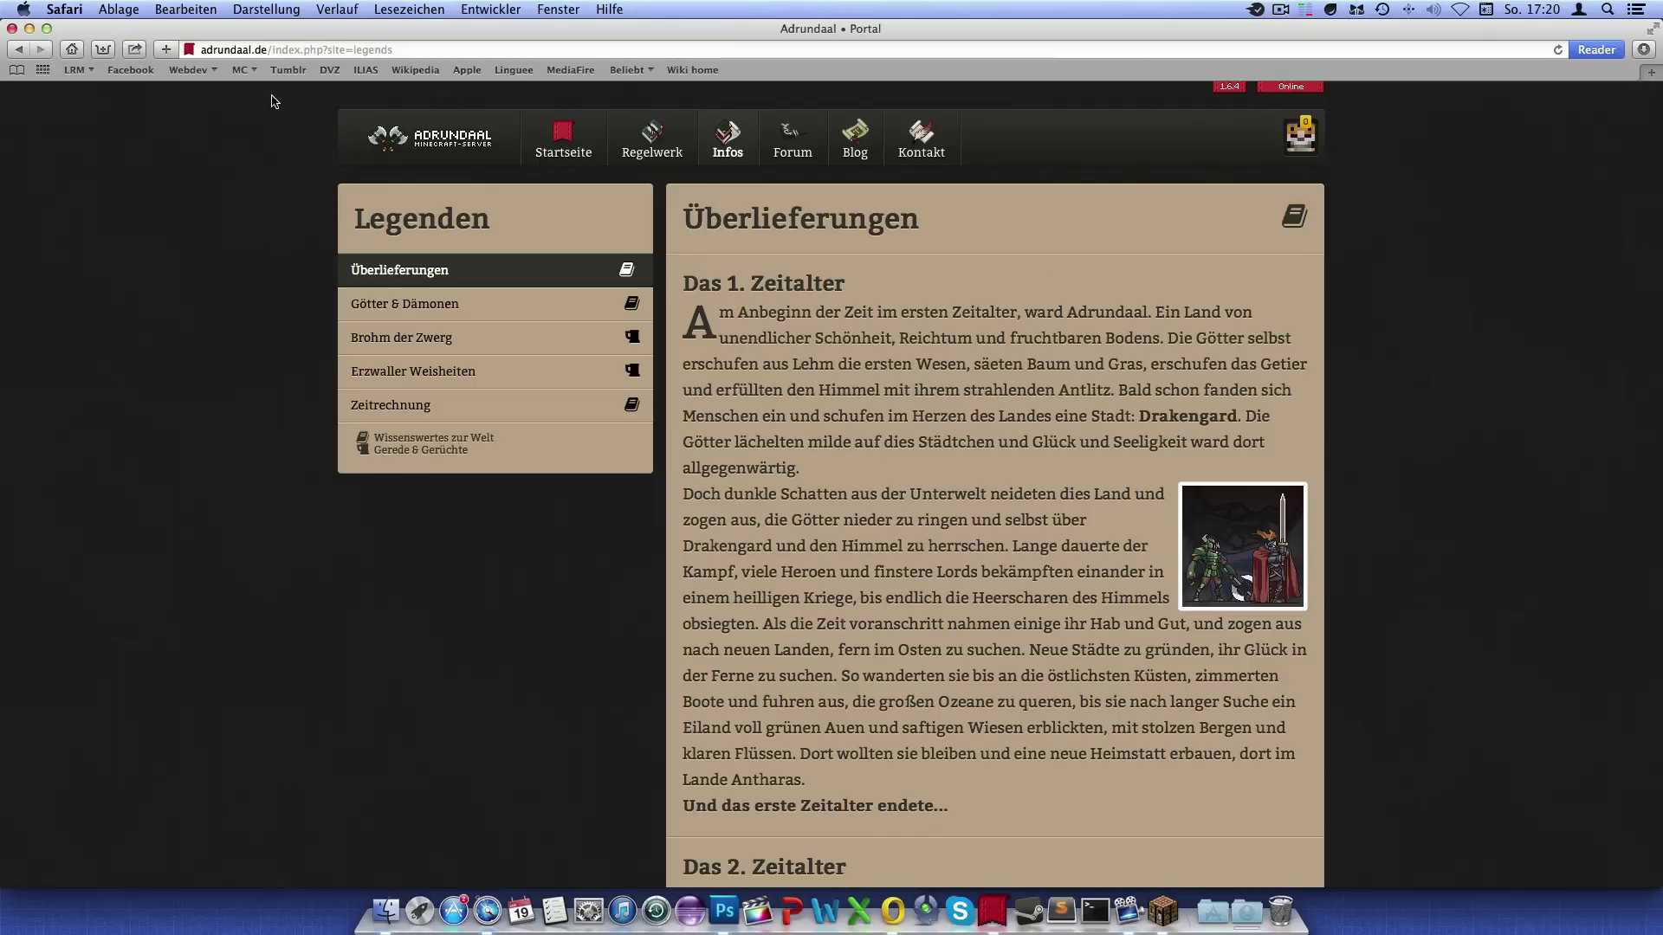
Open the Götter & Dämonen section of the Adrundaal Legenden page, showing its 'Coming soon...' notice
{"action": "scroll", "coordinate": [831, 251], "scroll_direction": "down", "scroll_amount": 5}
{"action": "scroll", "coordinate": [853, 216], "scroll_direction": "up", "scroll_amount": 1}
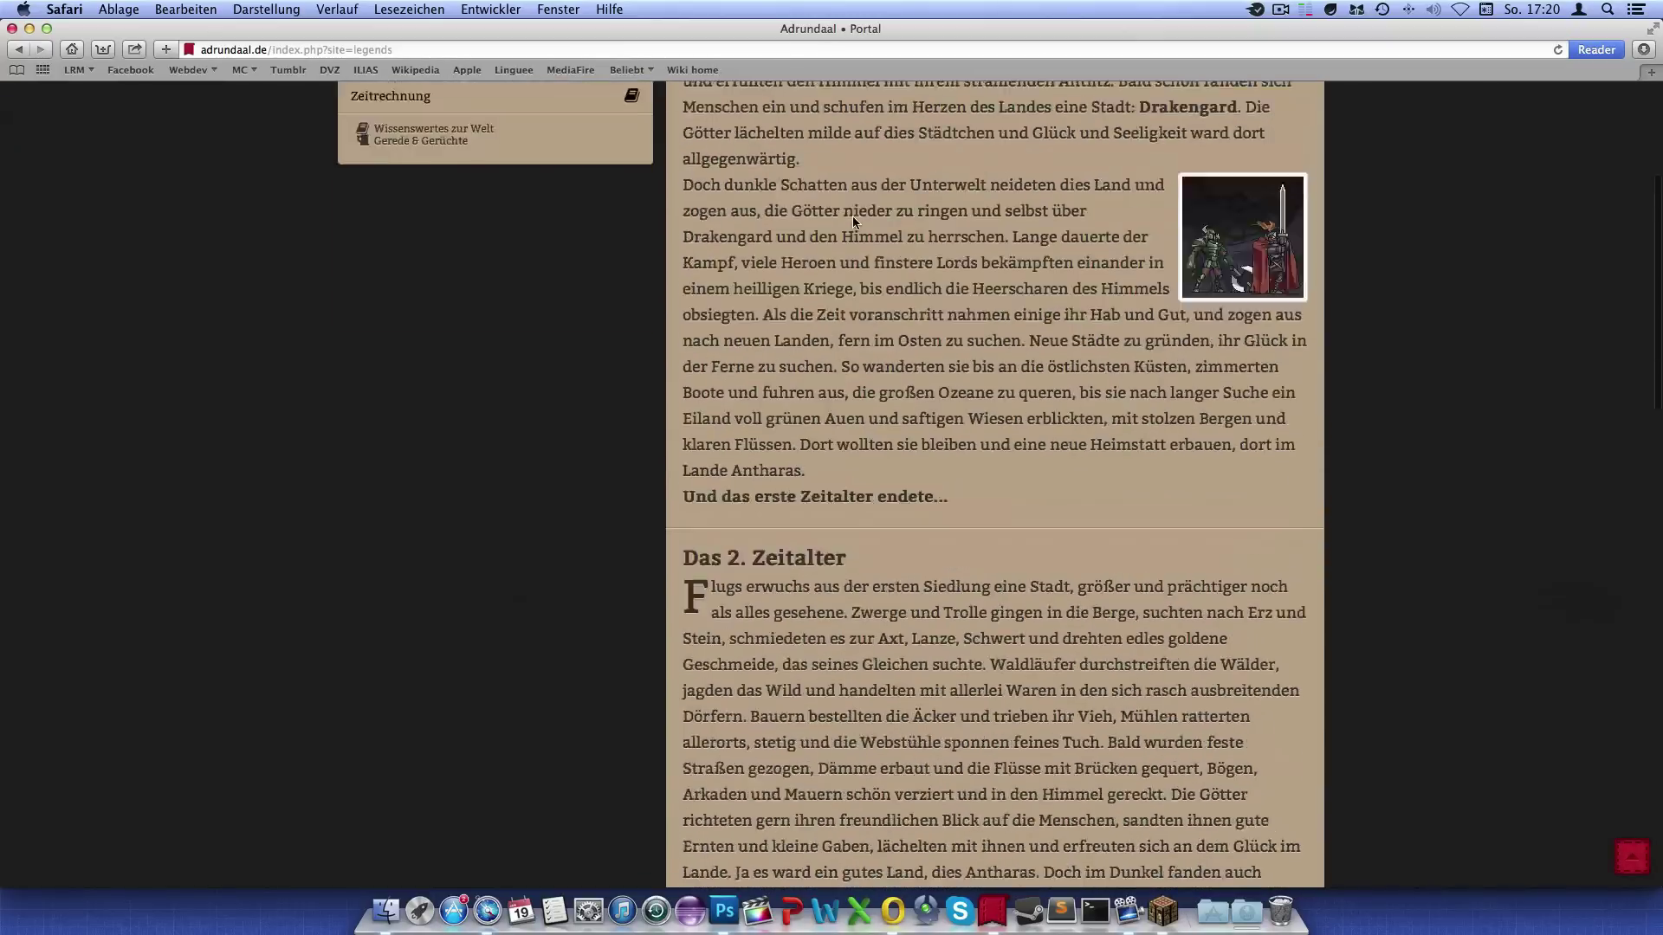
{"action": "scroll", "coordinate": [853, 217], "scroll_direction": "up", "scroll_amount": 4}
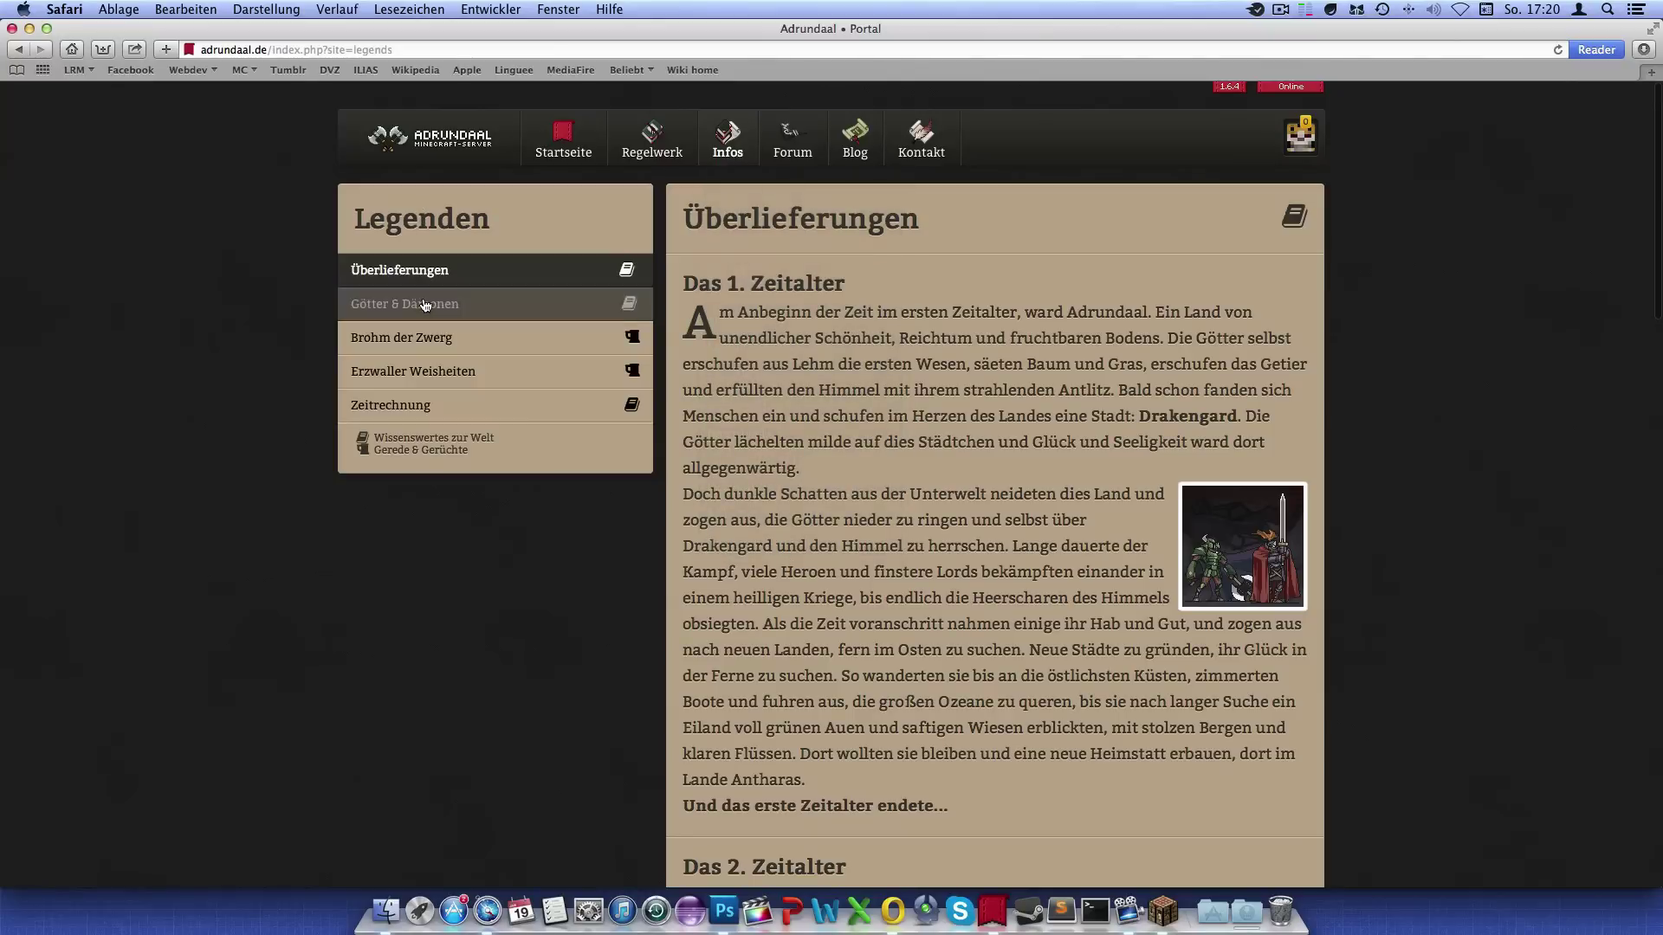
{"action": "scroll", "coordinate": [942, 306], "scroll_direction": "down", "scroll_amount": 10}
{"action": "scroll", "coordinate": [942, 306], "scroll_direction": "up", "scroll_amount": 10}
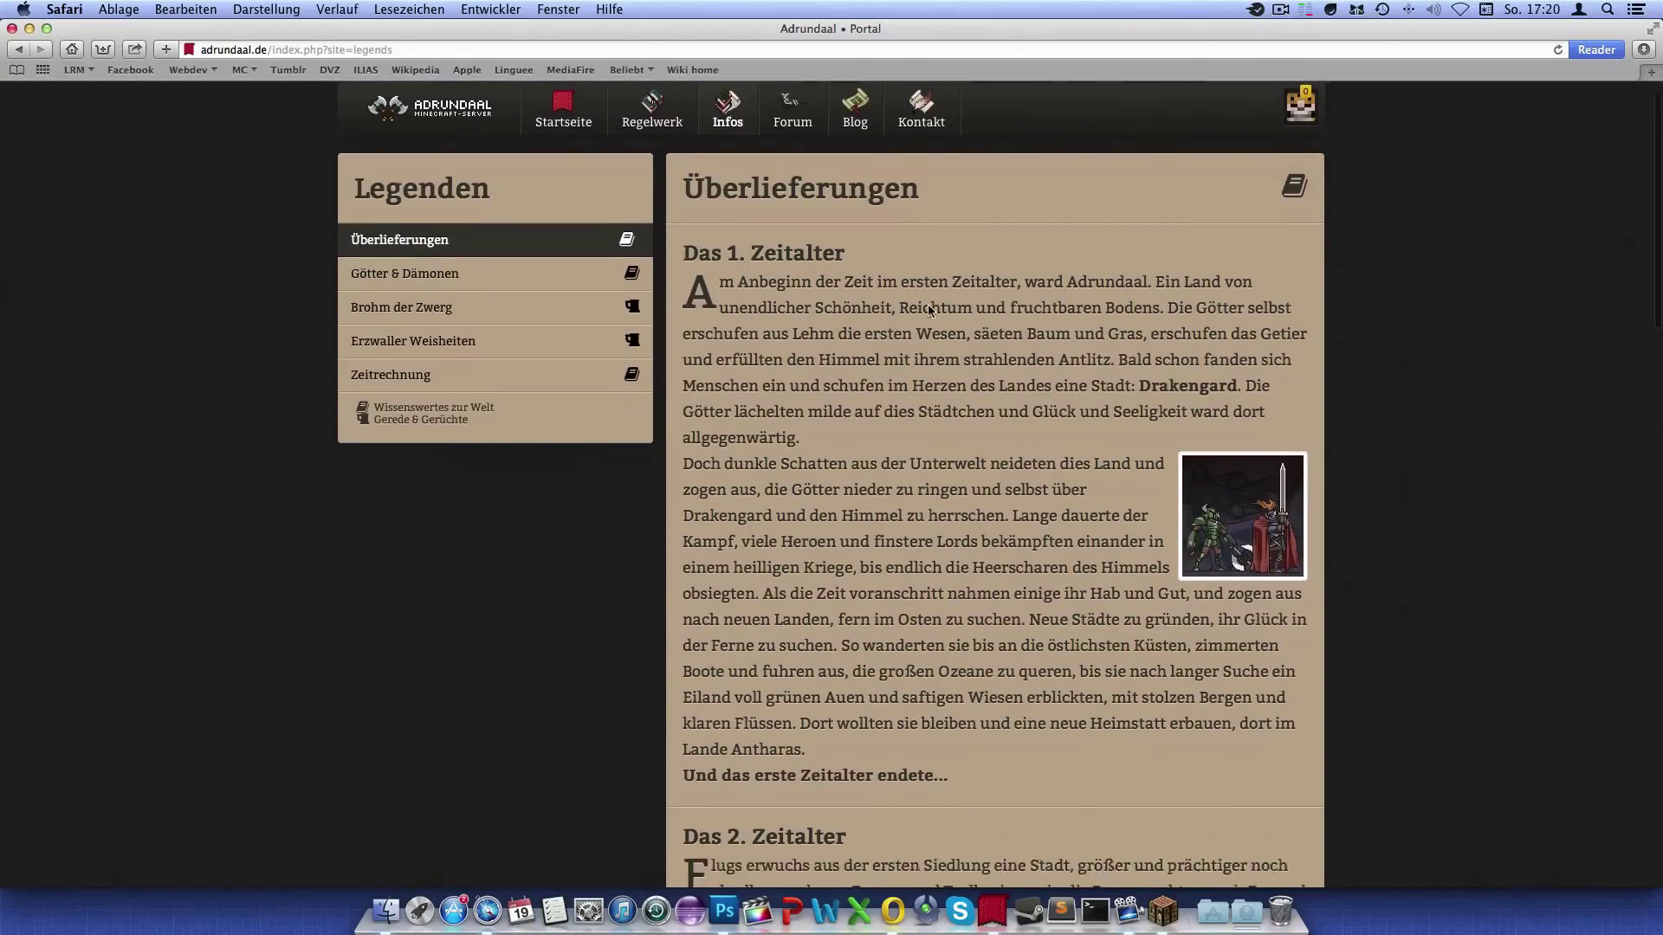
{"action": "scroll", "coordinate": [927, 304], "scroll_direction": "down", "scroll_amount": 5}
{"action": "scroll", "coordinate": [918, 297], "scroll_direction": "down", "scroll_amount": 4}
{"action": "scroll", "coordinate": [917, 296], "scroll_direction": "down", "scroll_amount": 2}
{"action": "scroll", "coordinate": [930, 295], "scroll_direction": "up", "scroll_amount": 5}
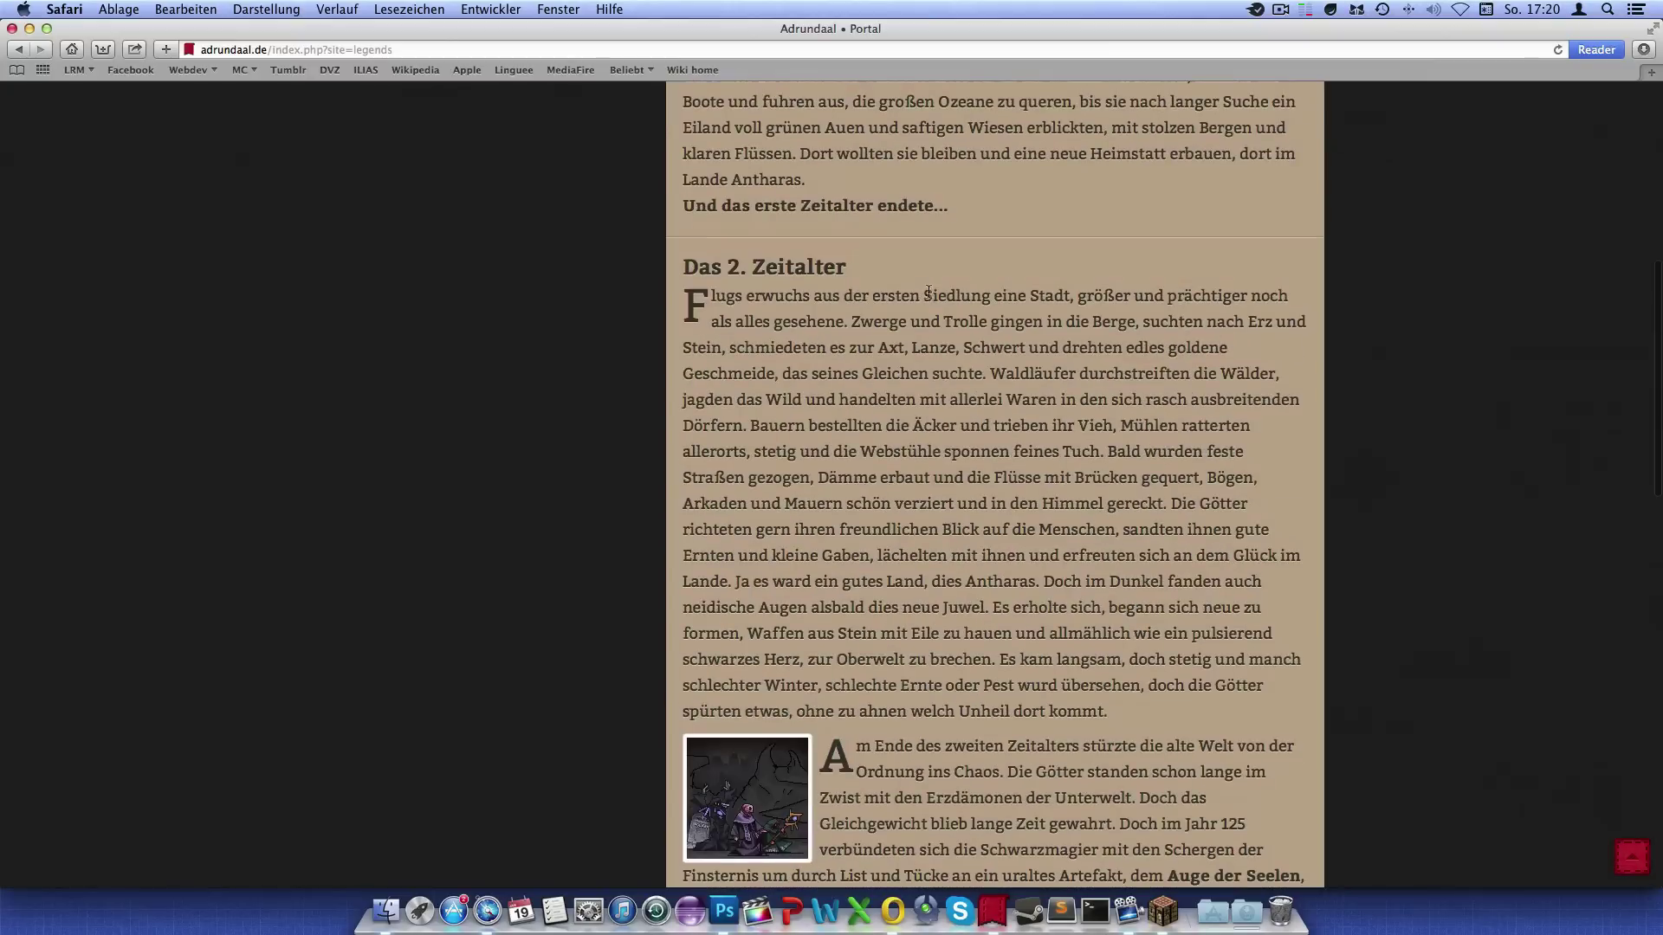
{"action": "scroll", "coordinate": [930, 294], "scroll_direction": "up", "scroll_amount": 4}
{"action": "scroll", "coordinate": [866, 303], "scroll_direction": "up", "scroll_amount": 1}
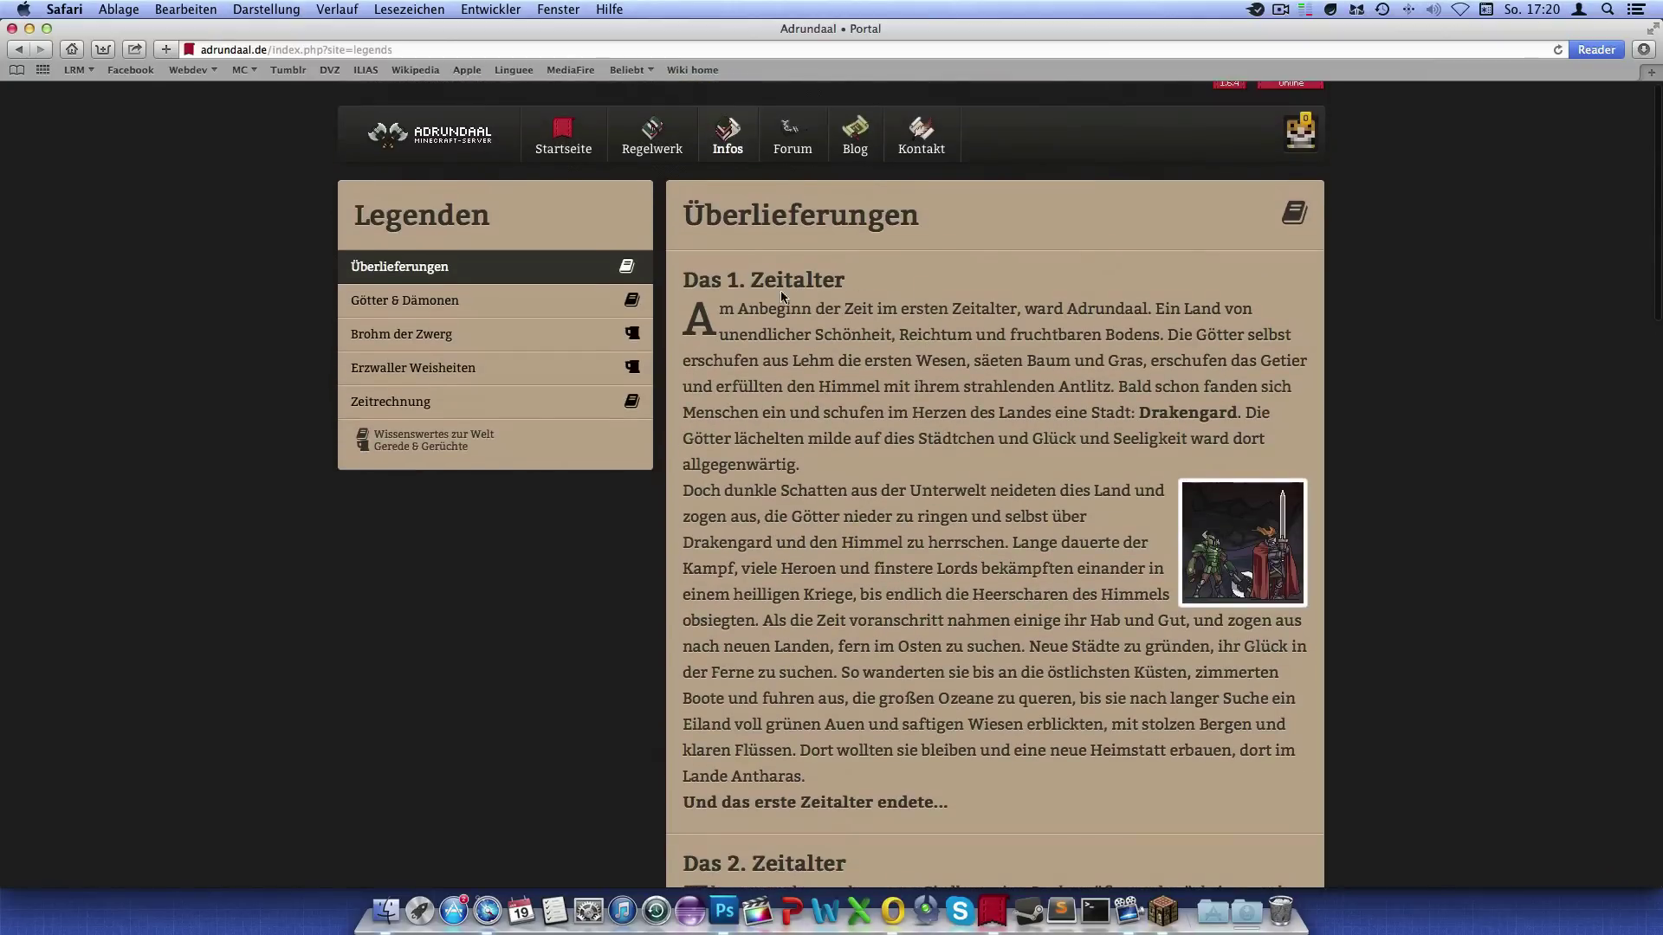
{"action": "left_click", "coordinate": [532, 301]}
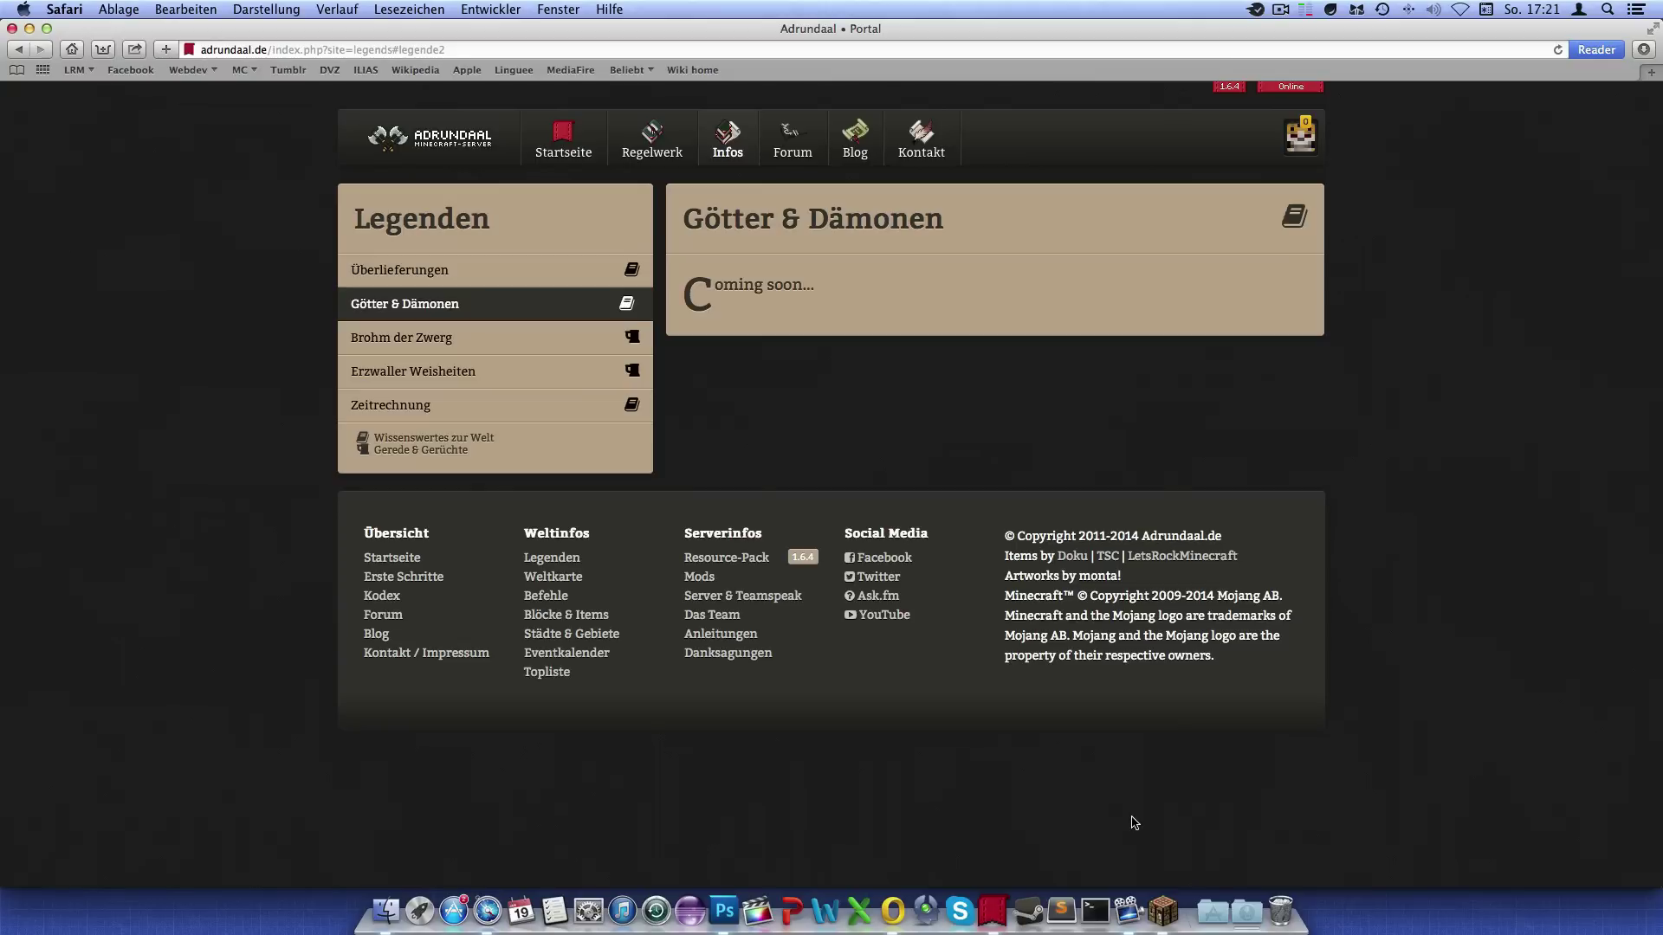
Bring the Minecraft 1.6.4 window forward and resume play from the Game menu
{"action": "left_click", "coordinate": [1166, 905]}
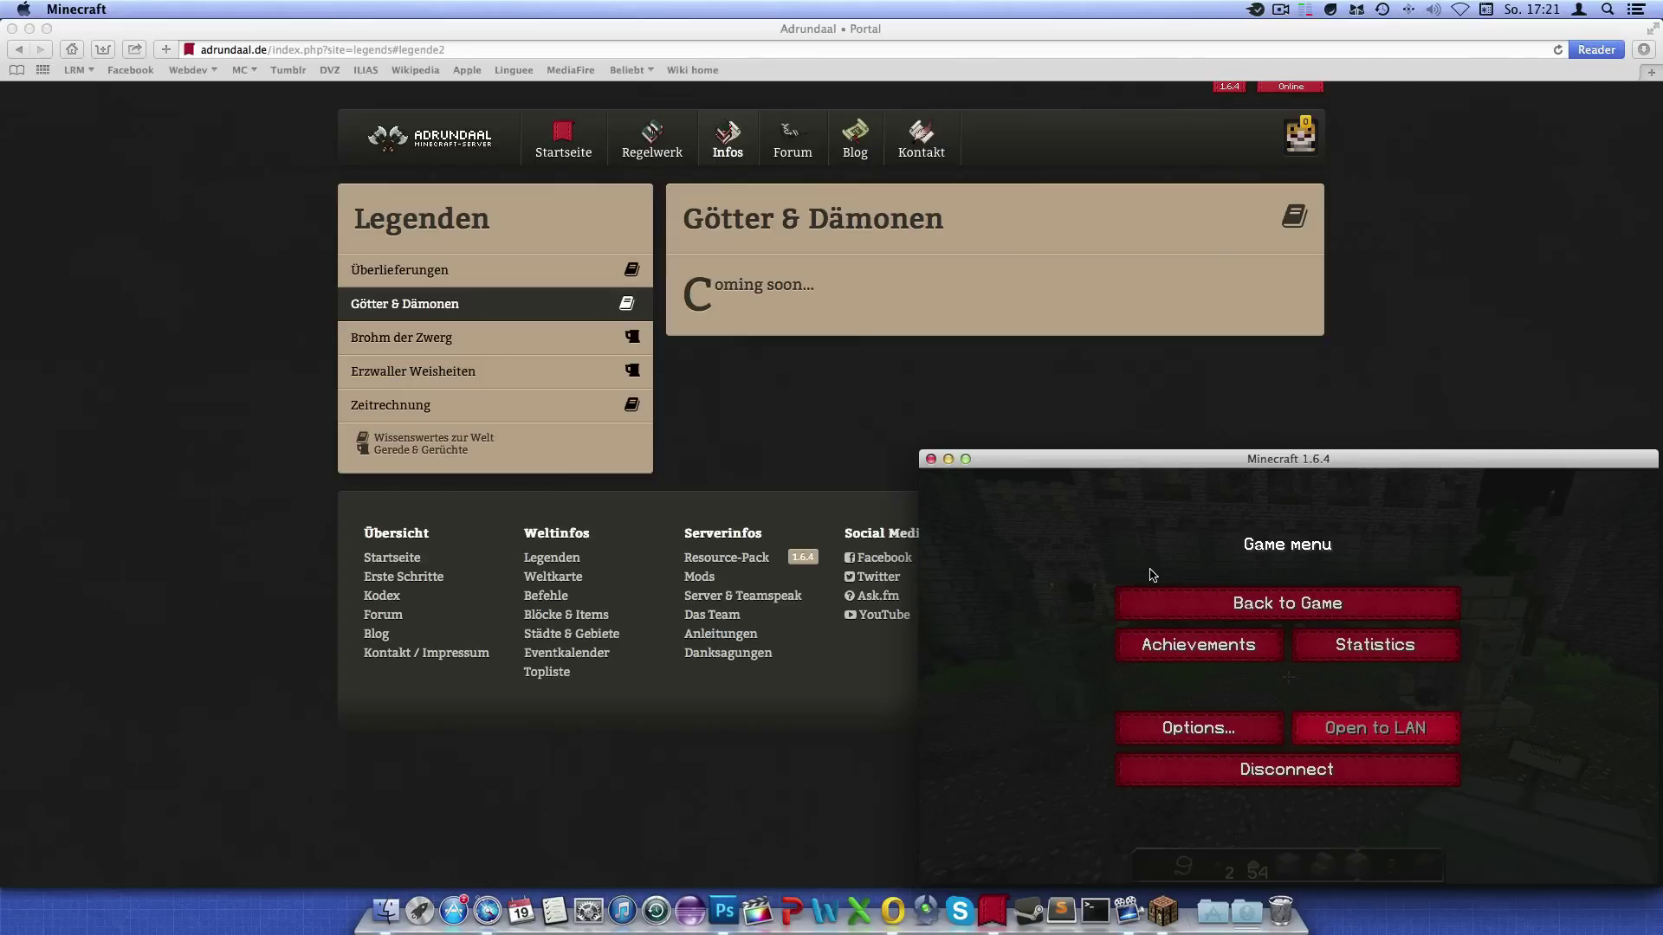
{"action": "left_click", "coordinate": [1189, 597]}
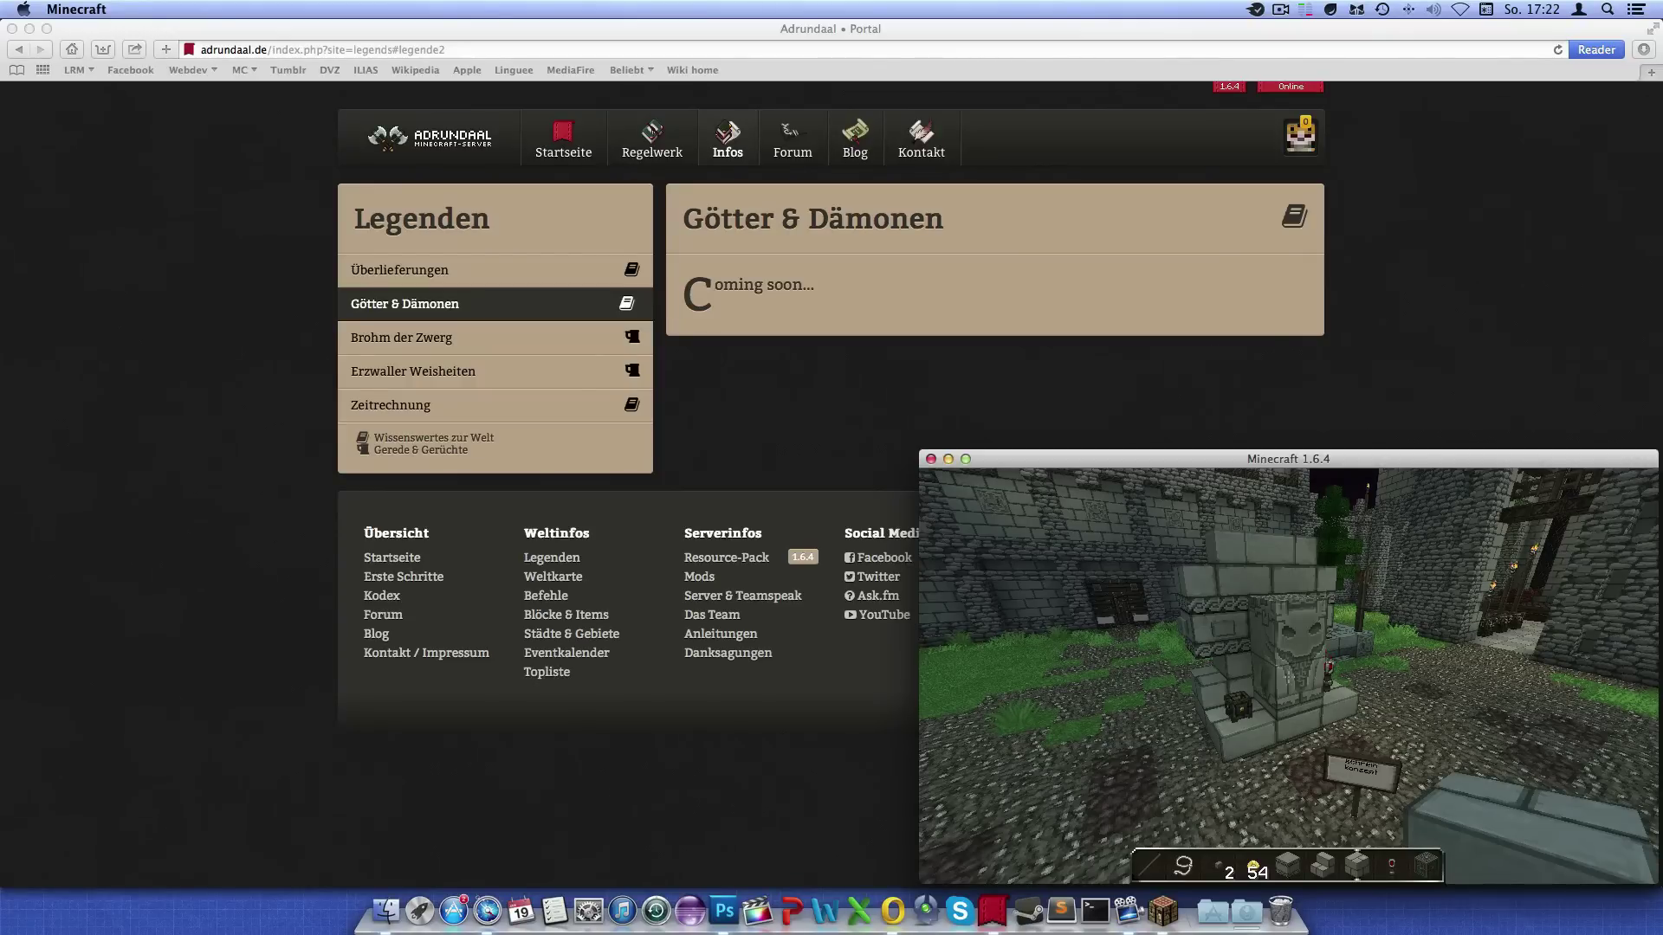
Pause Minecraft, resume it, pause again, then return to Safari's Götter & Dämonen page
{"action": "key", "text": "Escape"}
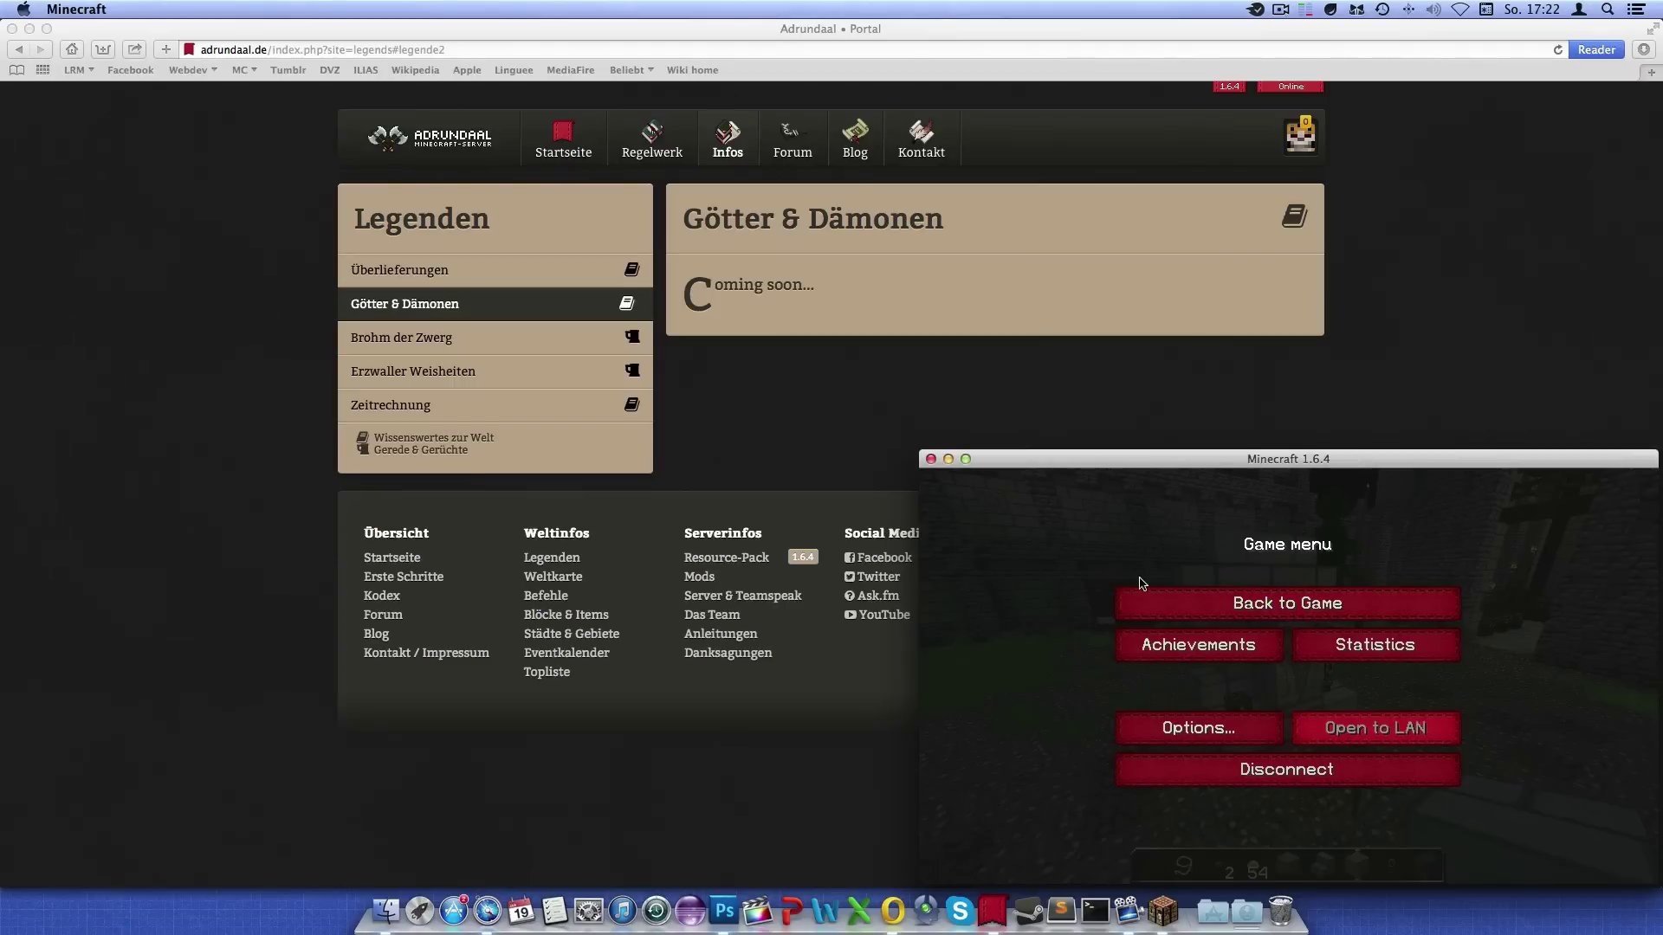
{"action": "left_click", "coordinate": [1293, 612]}
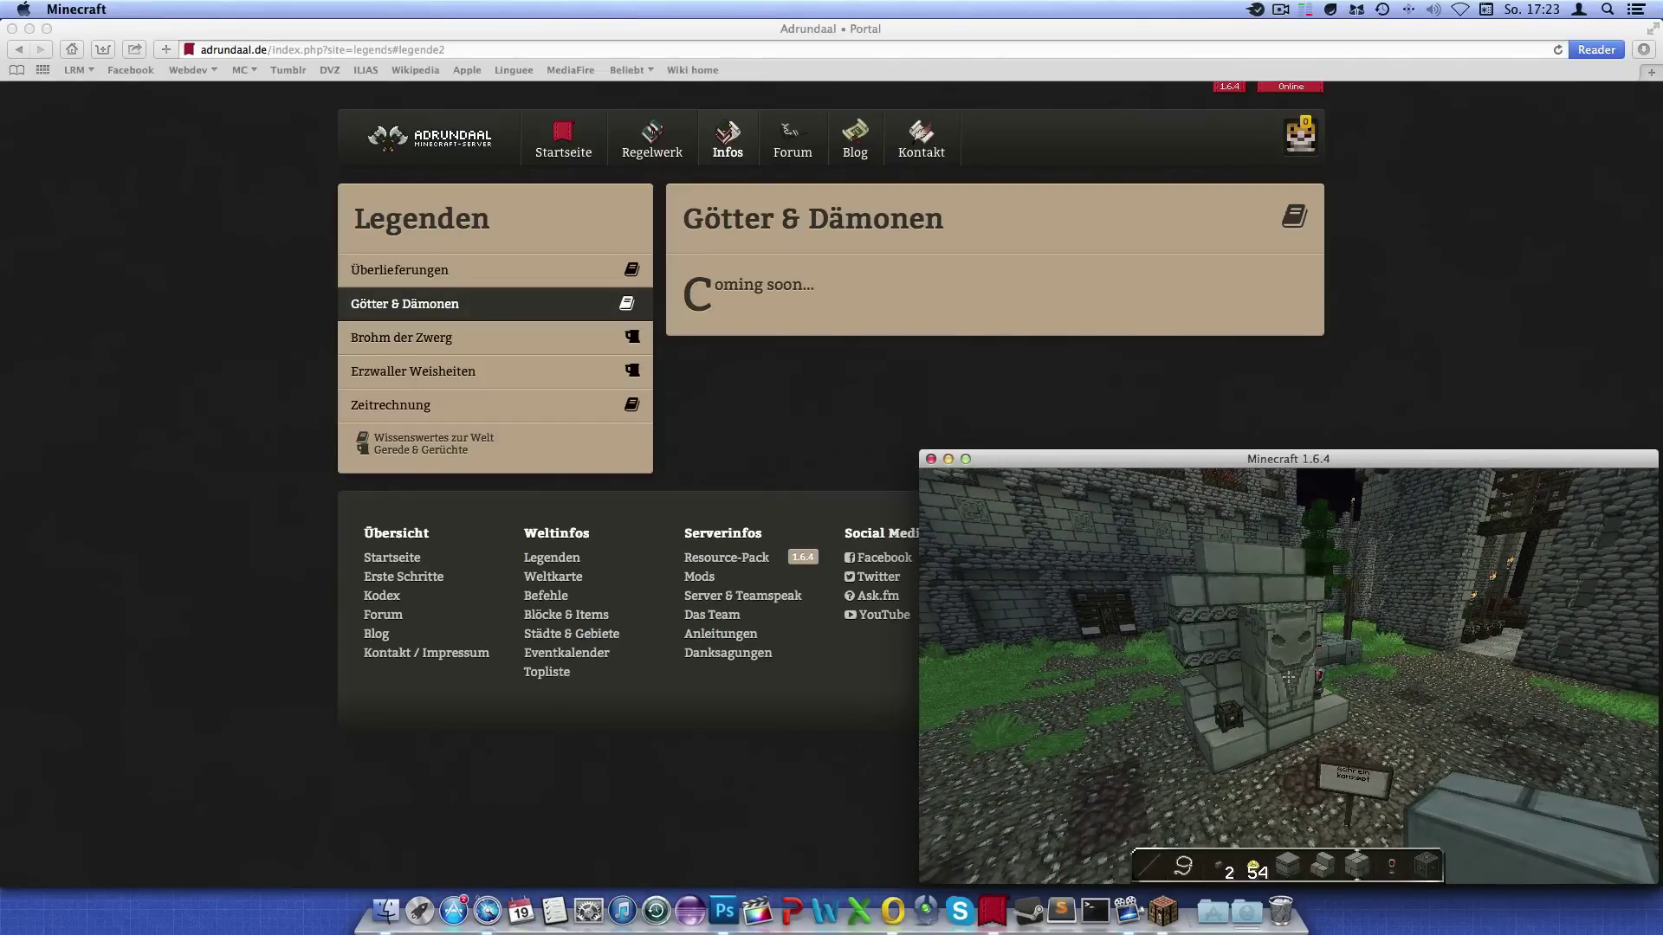
{"action": "key", "text": "Escape"}
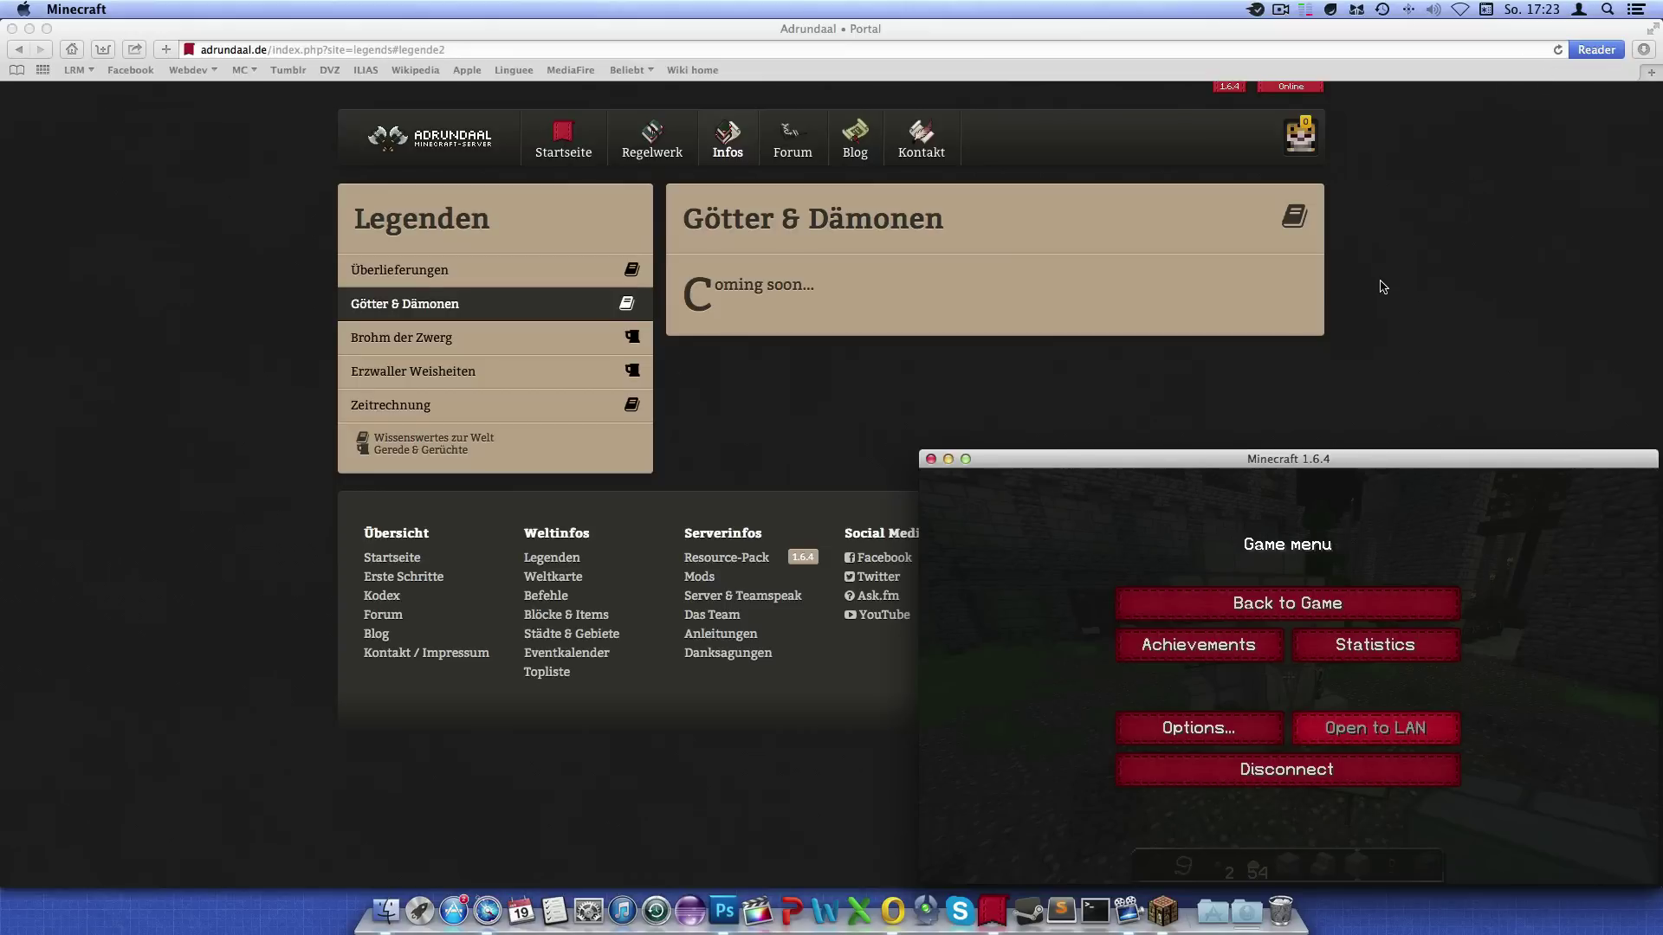
{"action": "left_click", "coordinate": [1383, 287]}
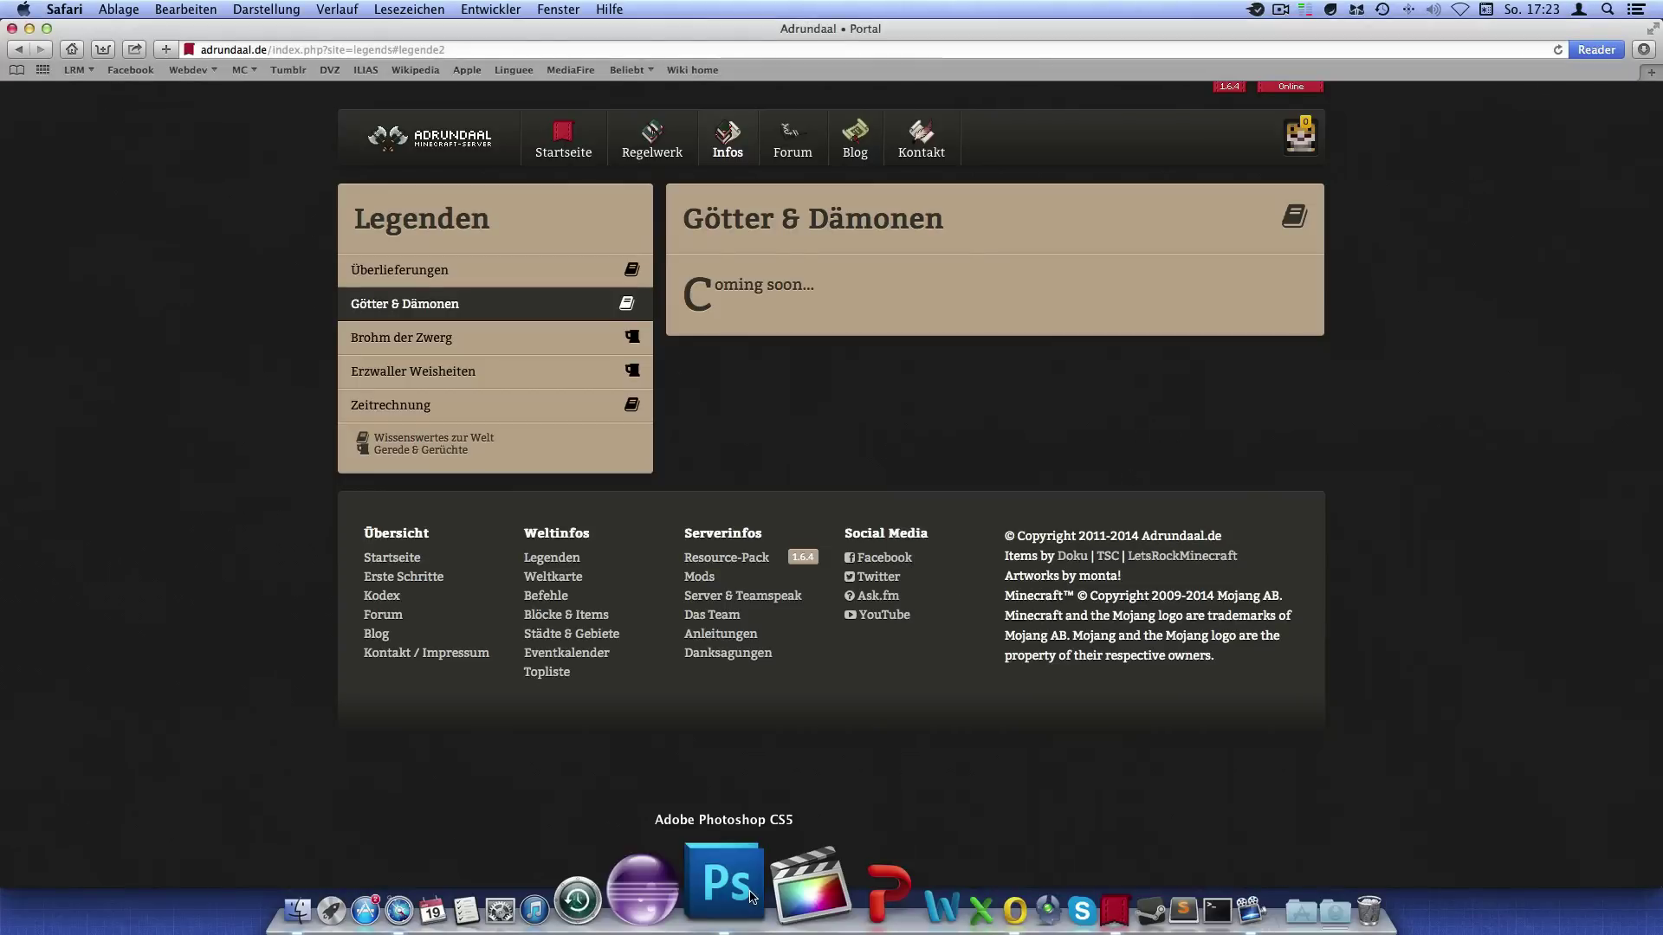
Switch to Photoshop and display the parnhalprocess.jpg statue progression image
{"action": "left_click", "coordinate": [750, 896]}
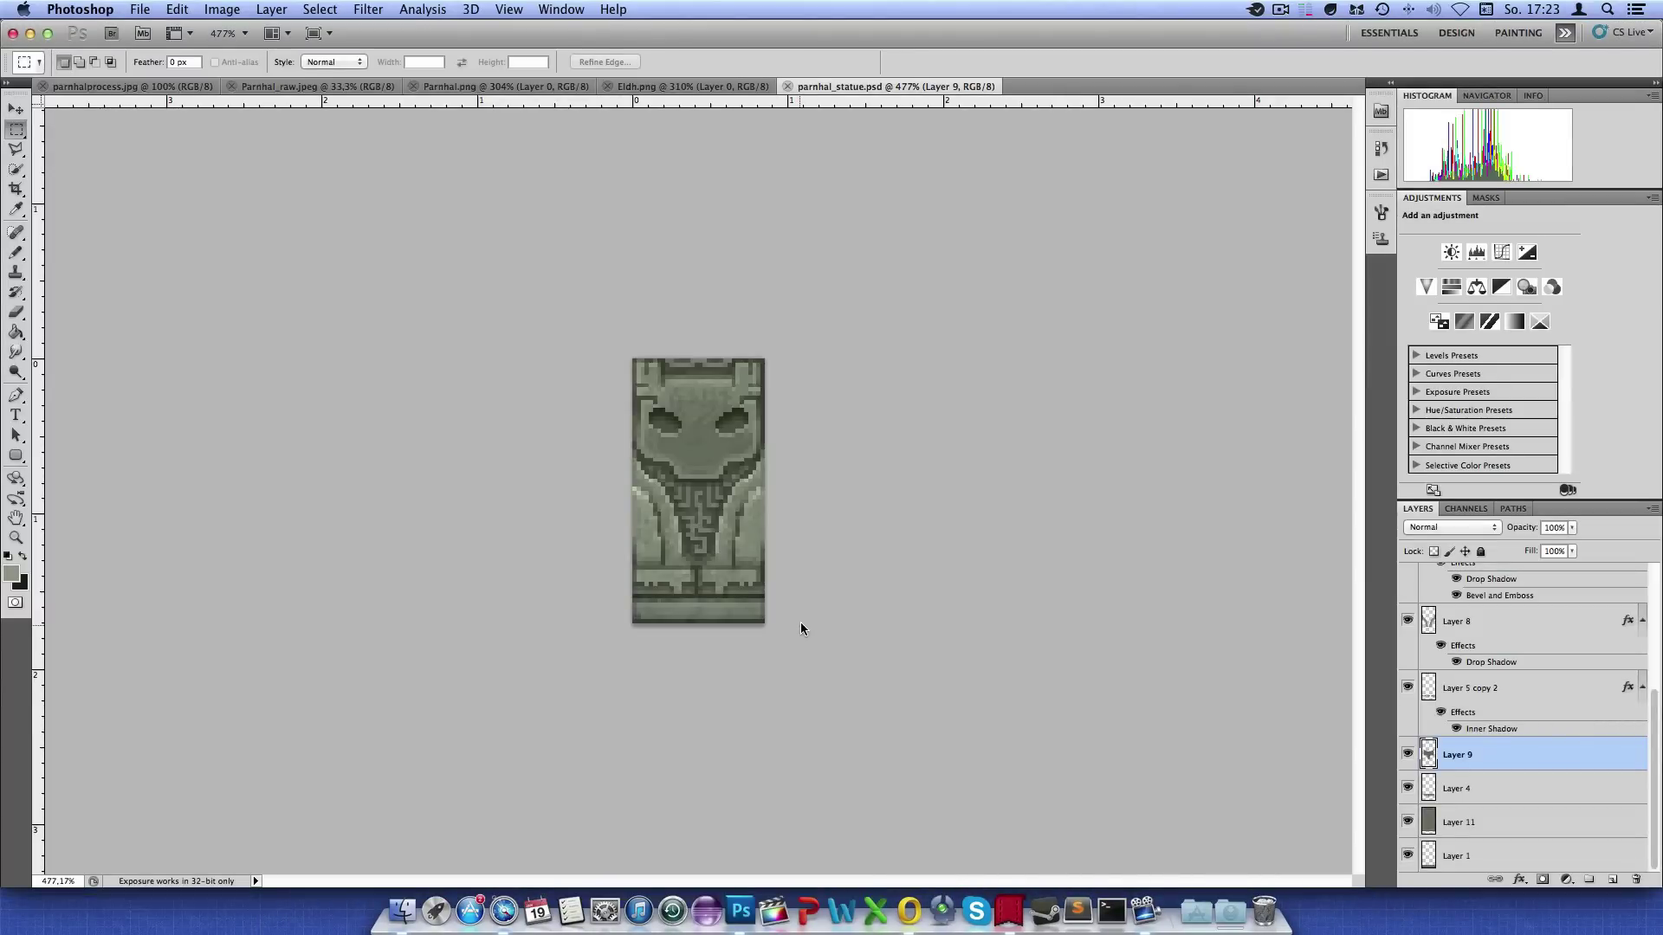
{"action": "scroll", "coordinate": [1456, 674], "scroll_direction": "up", "scroll_amount": 5}
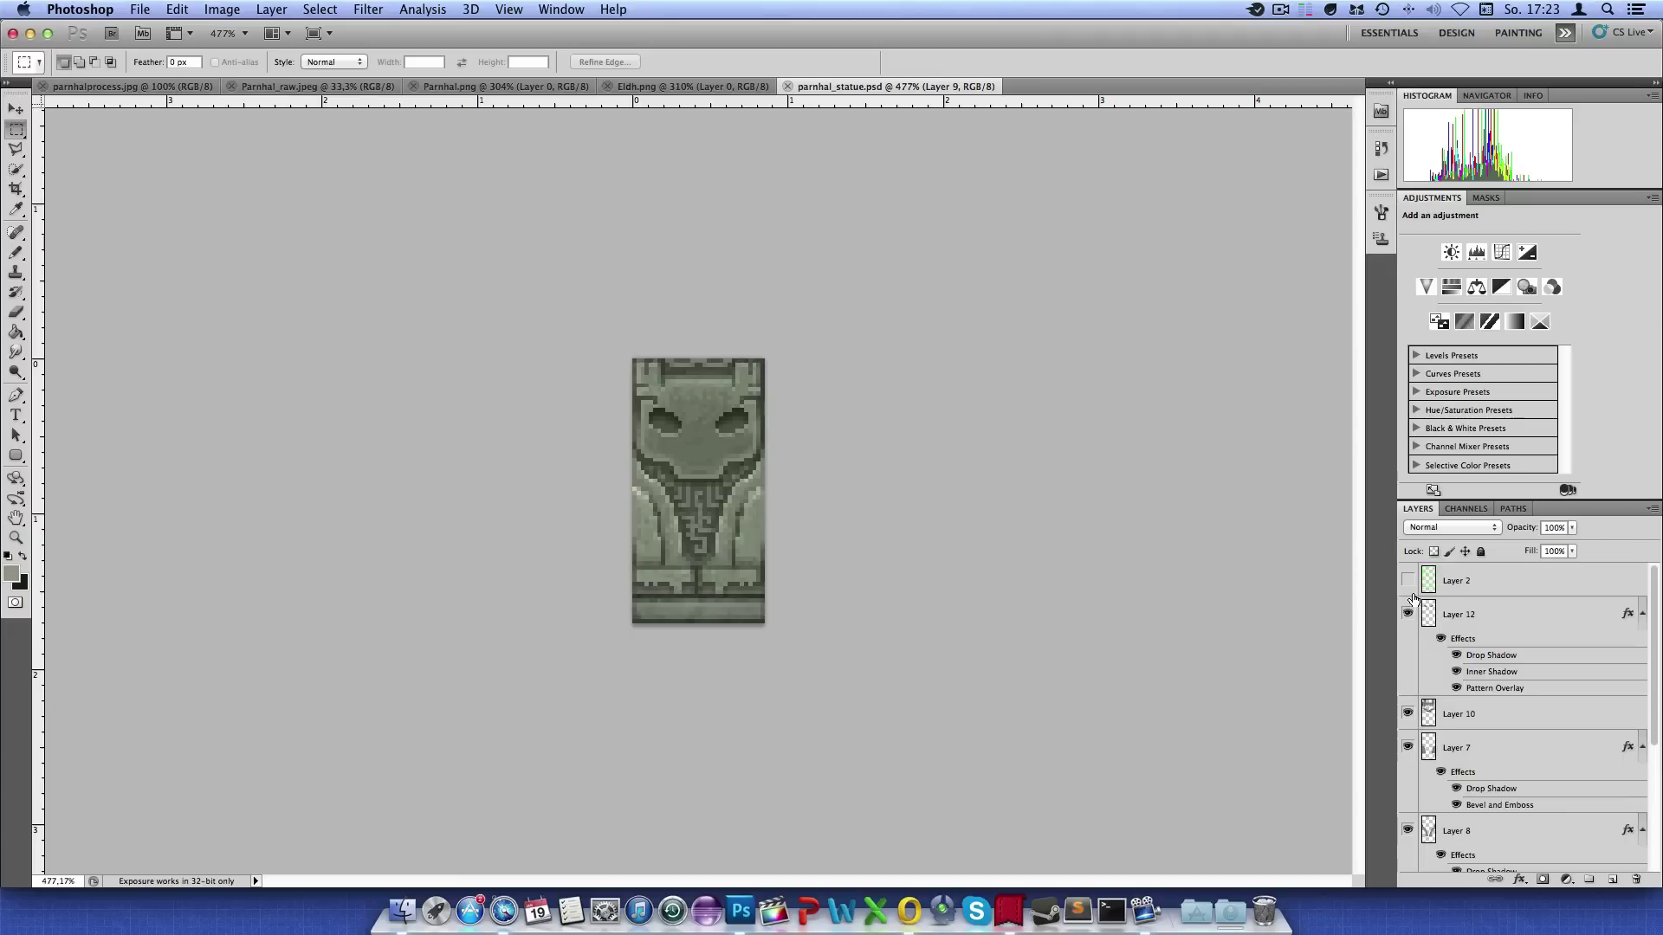
{"action": "left_click", "coordinate": [96, 87]}
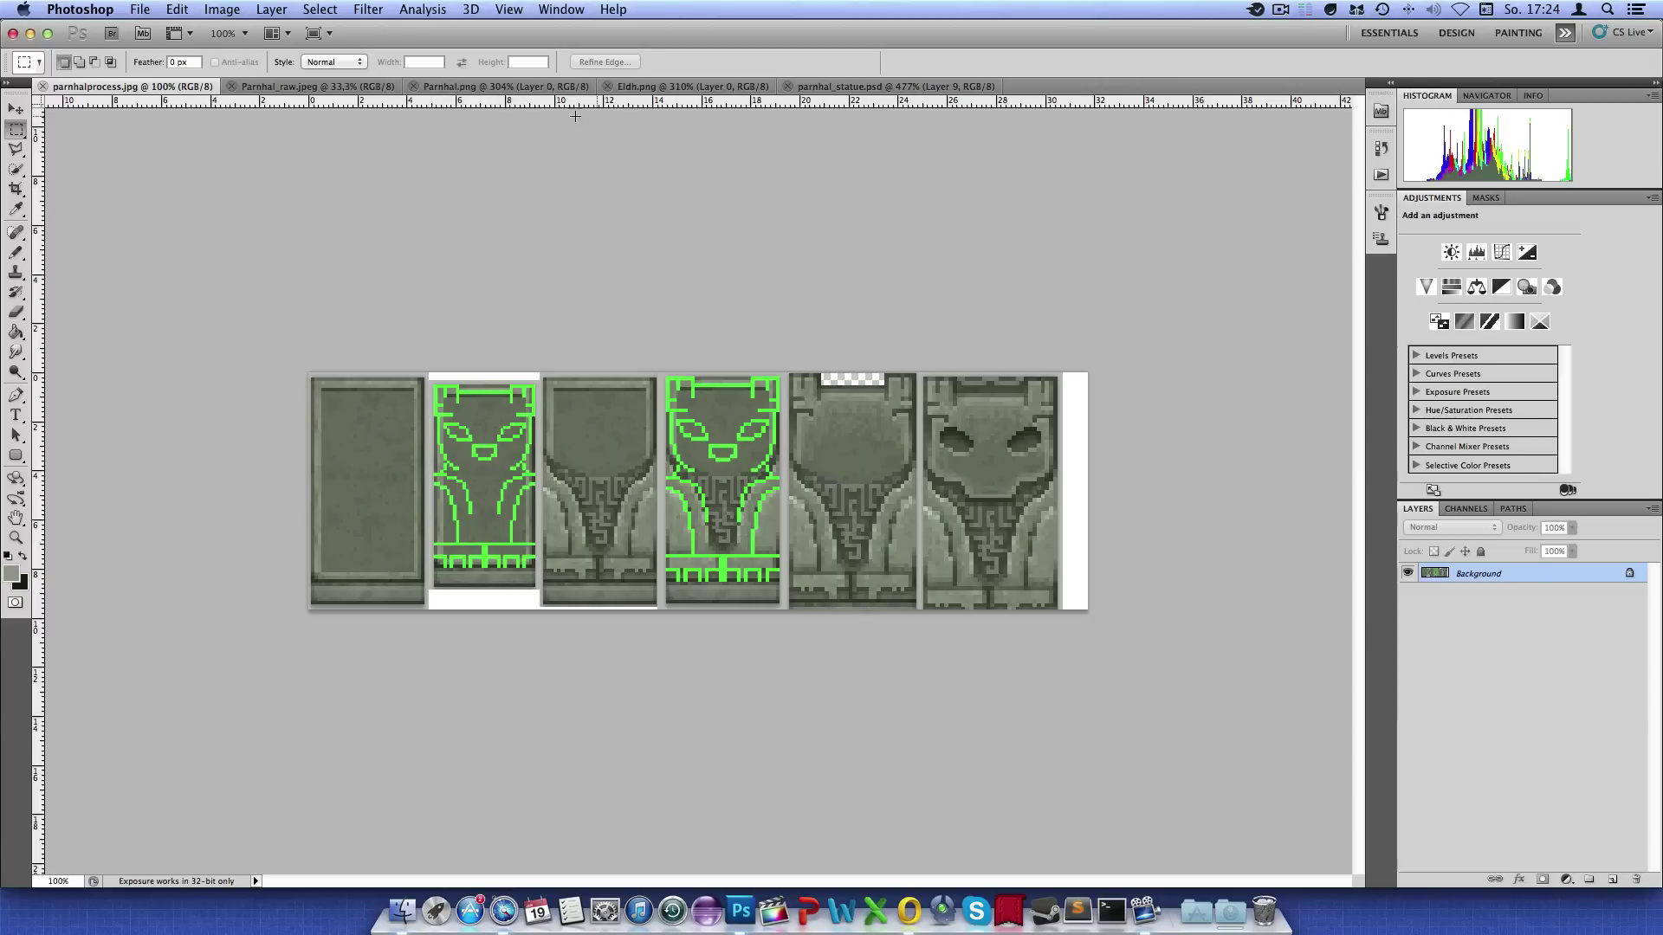
Browse the Parnhal_raw.jpeg sketch, Parnhal.png and parnhal_statue.psd, ending on the Eldh.png reference
{"action": "left_click", "coordinate": [318, 87]}
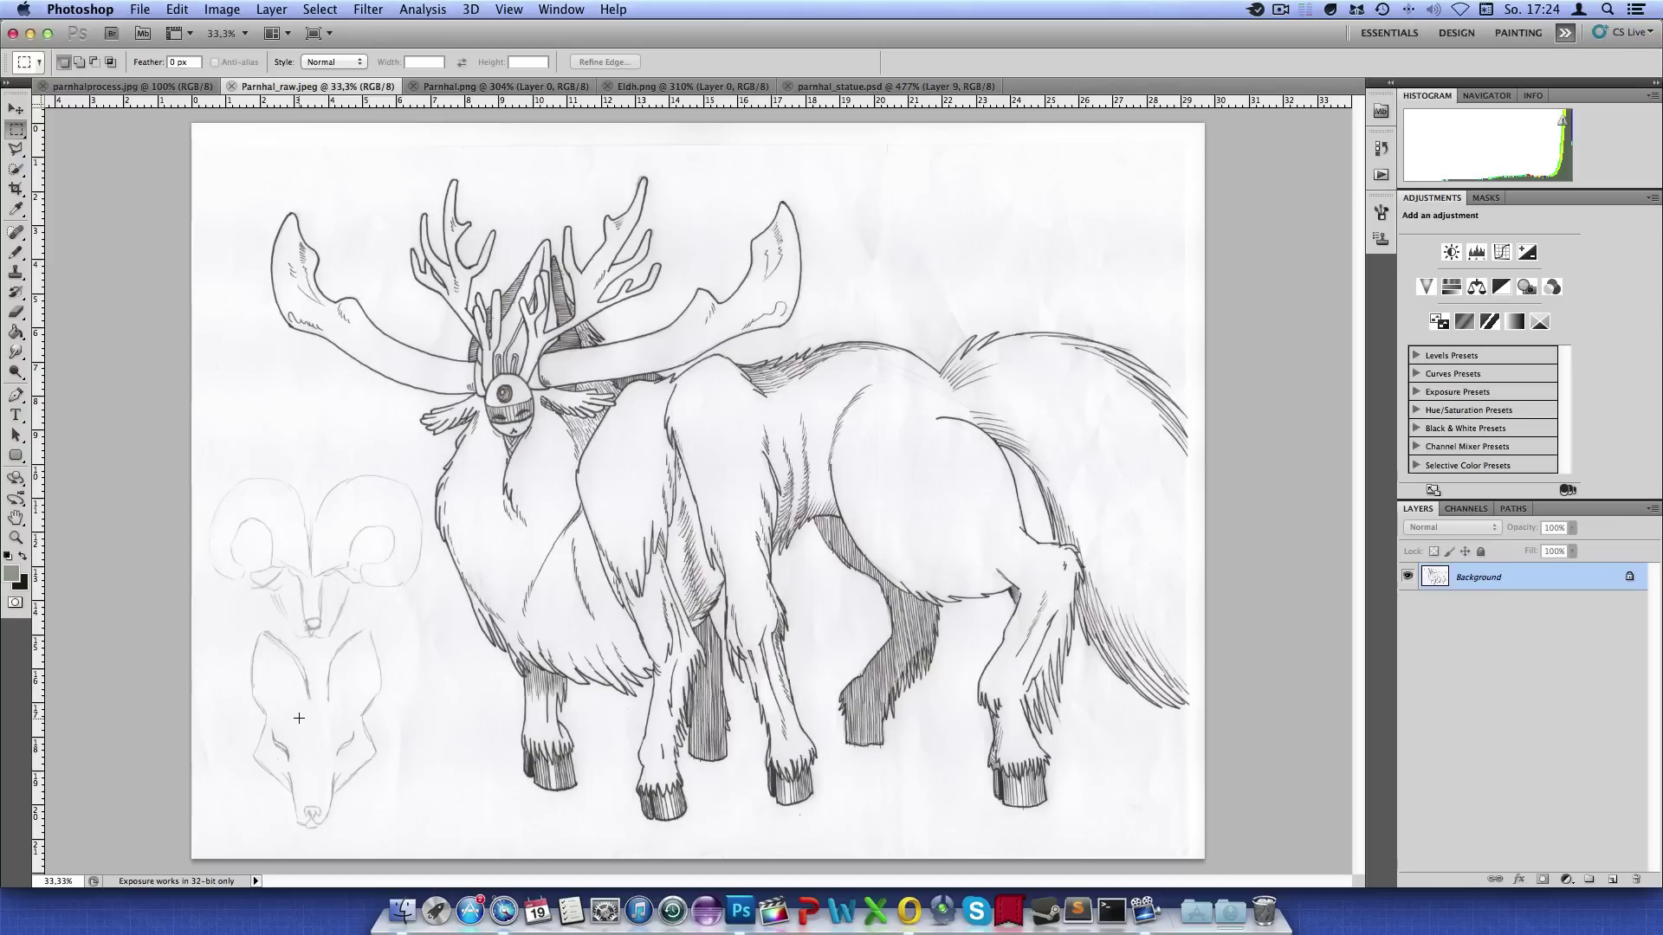
{"action": "left_click", "coordinate": [536, 86]}
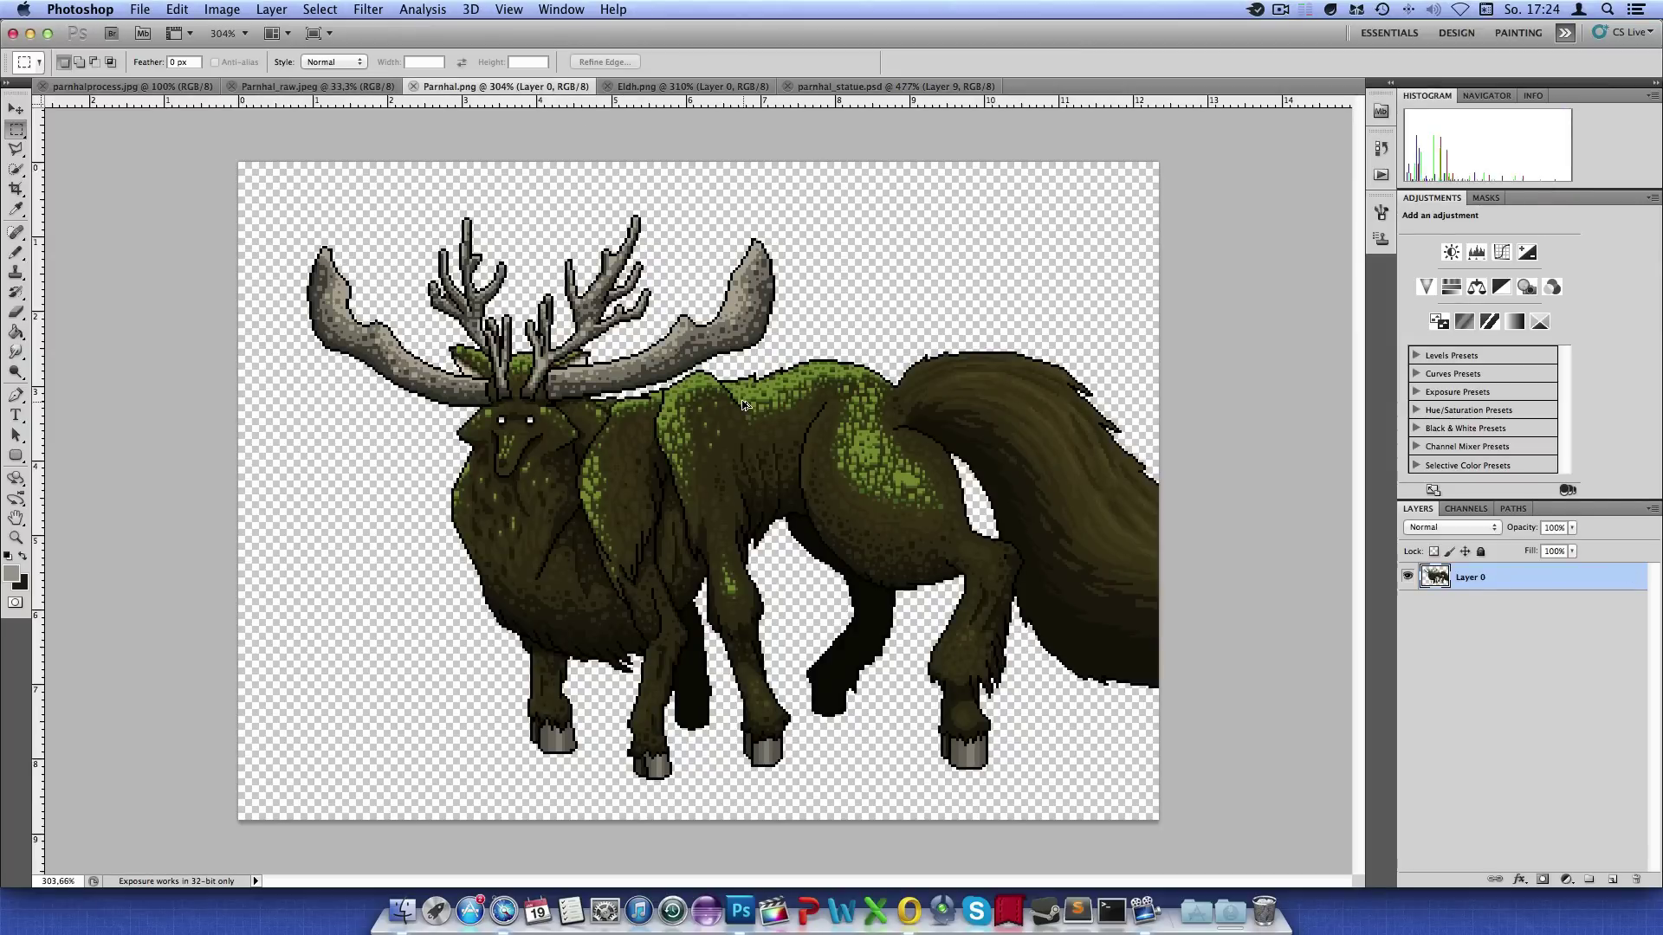
{"action": "scroll", "coordinate": [745, 406], "scroll_direction": "up", "scroll_amount": 5}
{"action": "scroll", "coordinate": [745, 405], "scroll_direction": "down", "scroll_amount": 4}
{"action": "scroll", "coordinate": [745, 406], "scroll_direction": "down", "scroll_amount": 1}
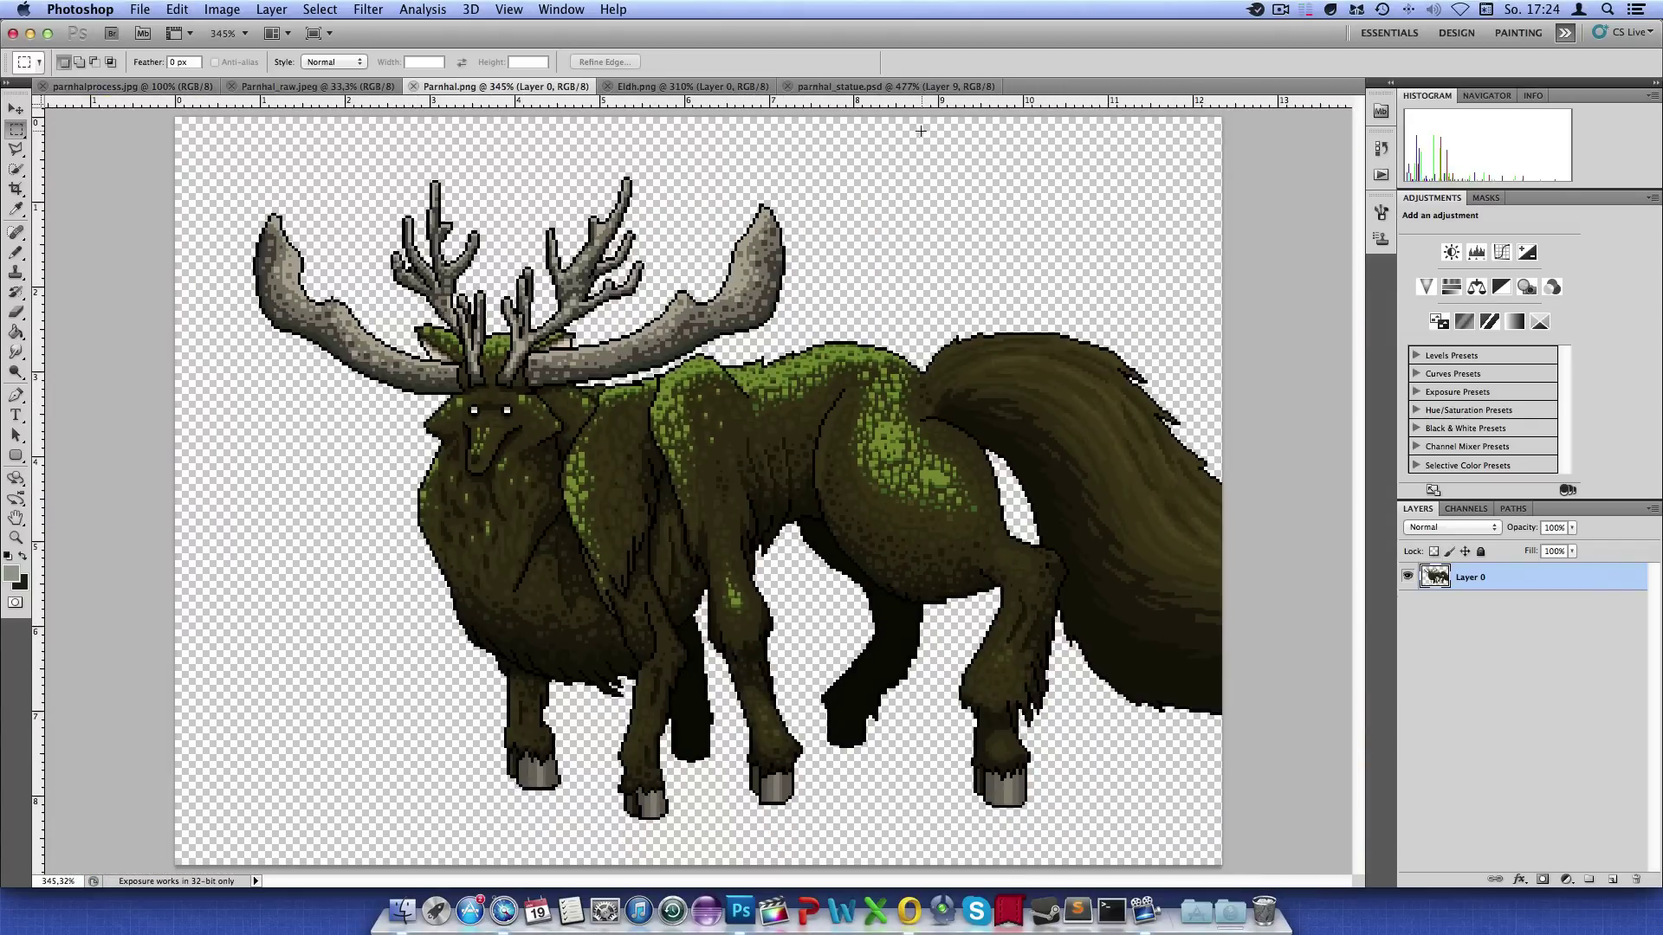
{"action": "left_click", "coordinate": [866, 85]}
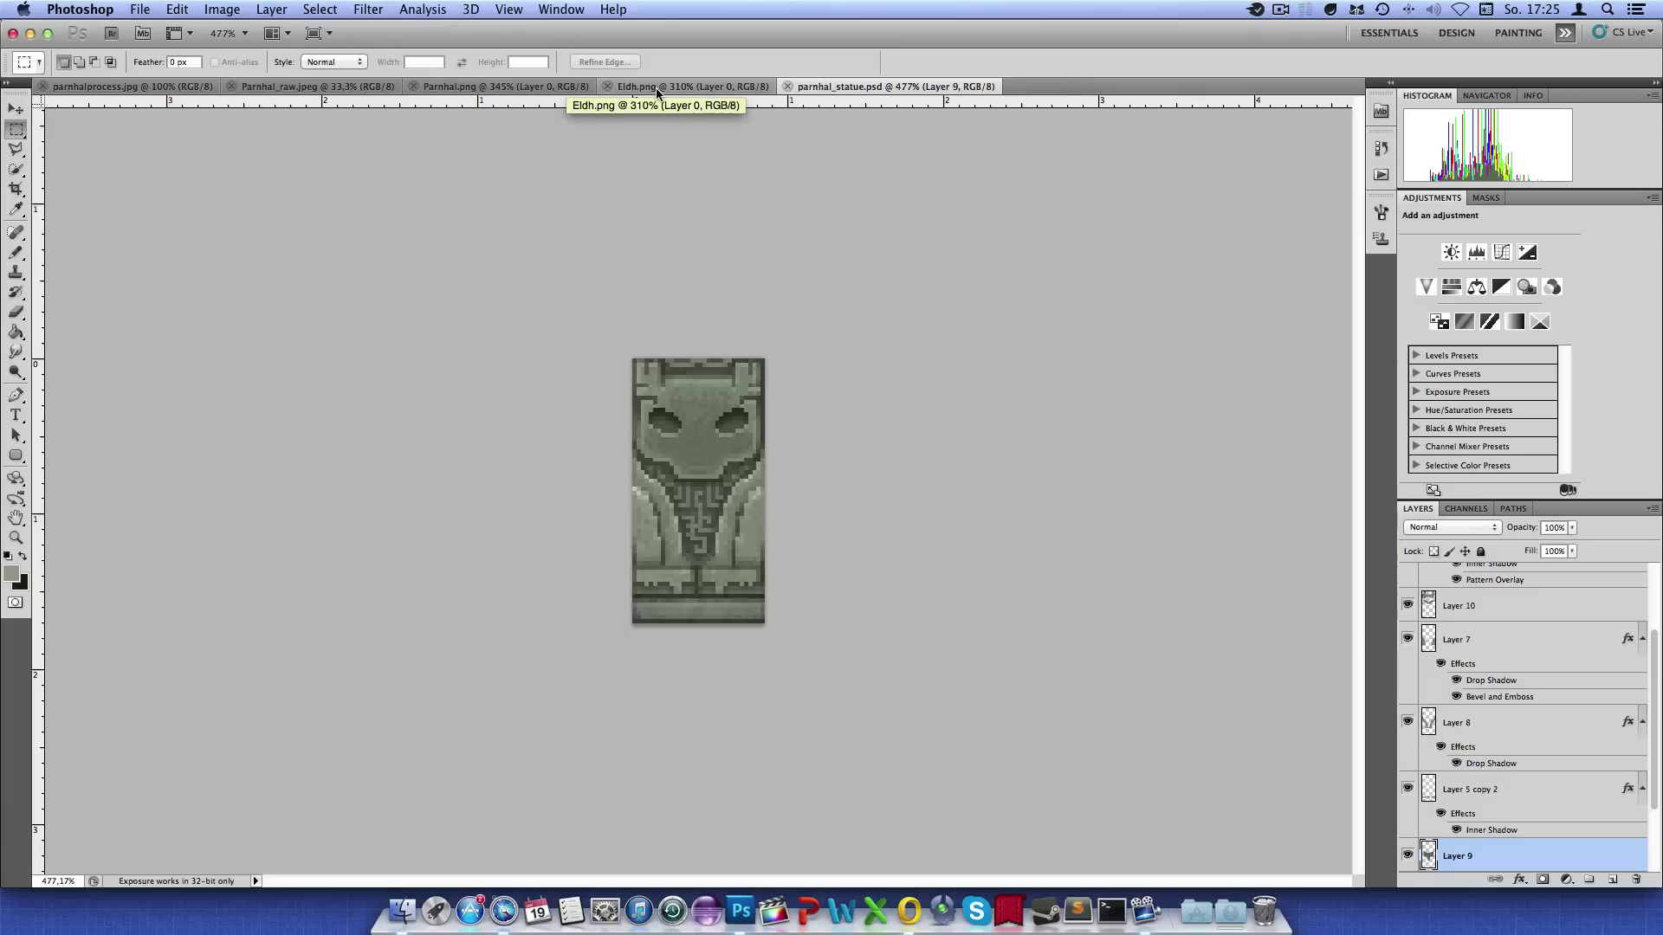
{"action": "left_click", "coordinate": [656, 86]}
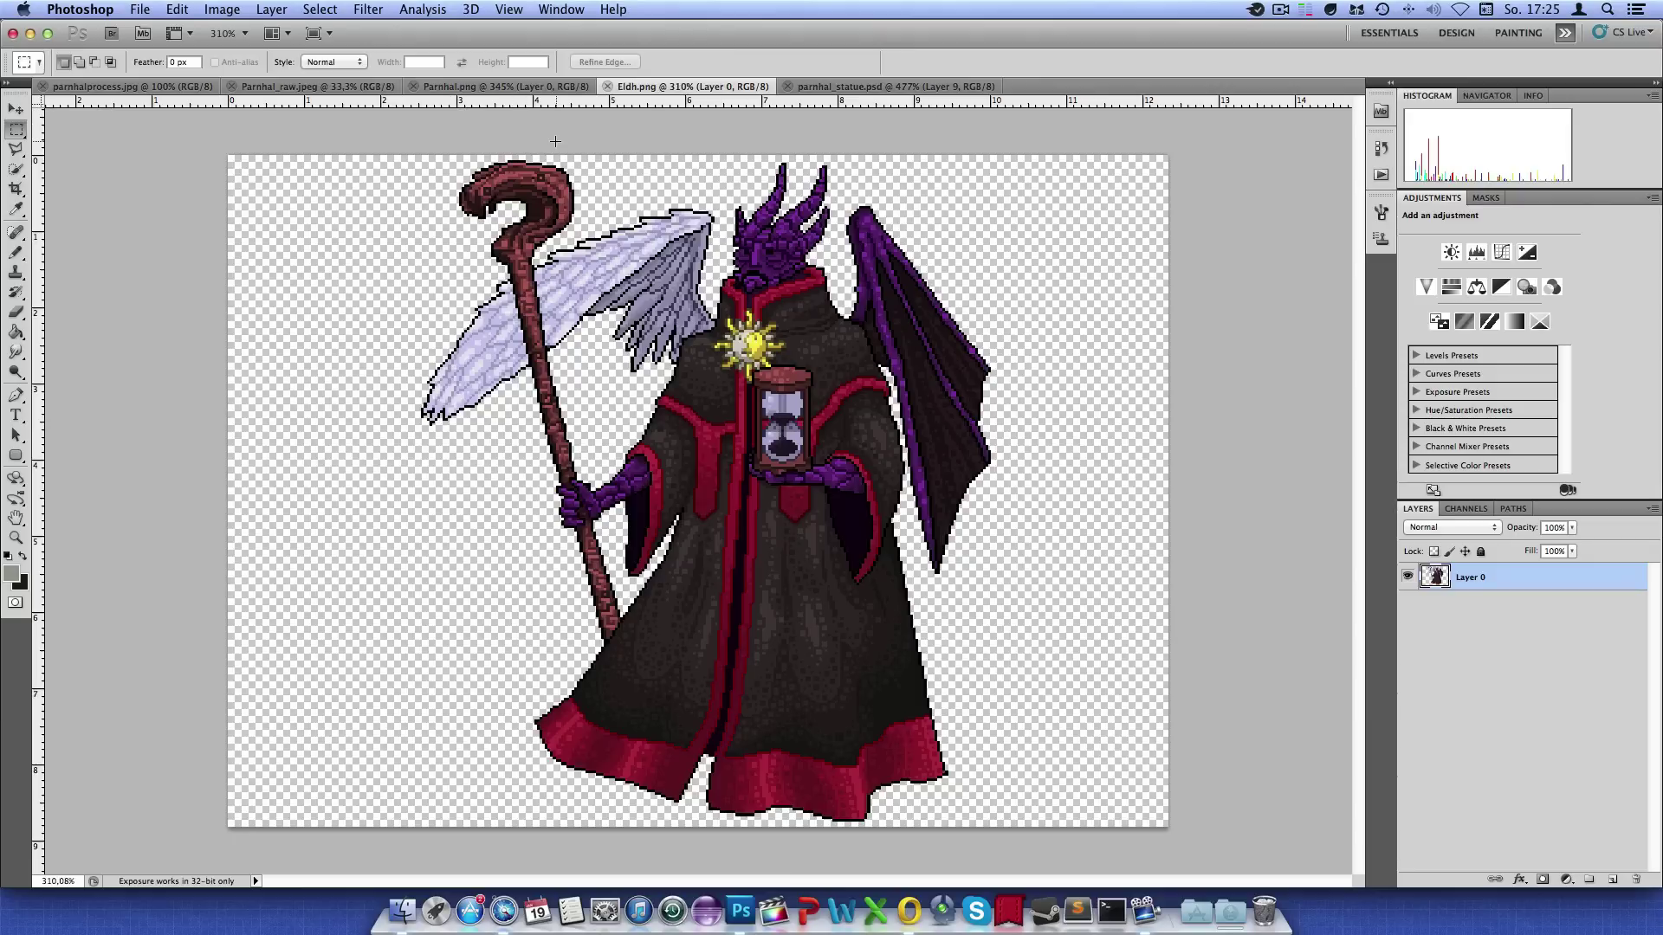
Create a new blank document 32 pixels wide and 64 pixels high
{"action": "key", "text": "super+n"}
{"action": "double_click", "coordinate": [1103, 487]}
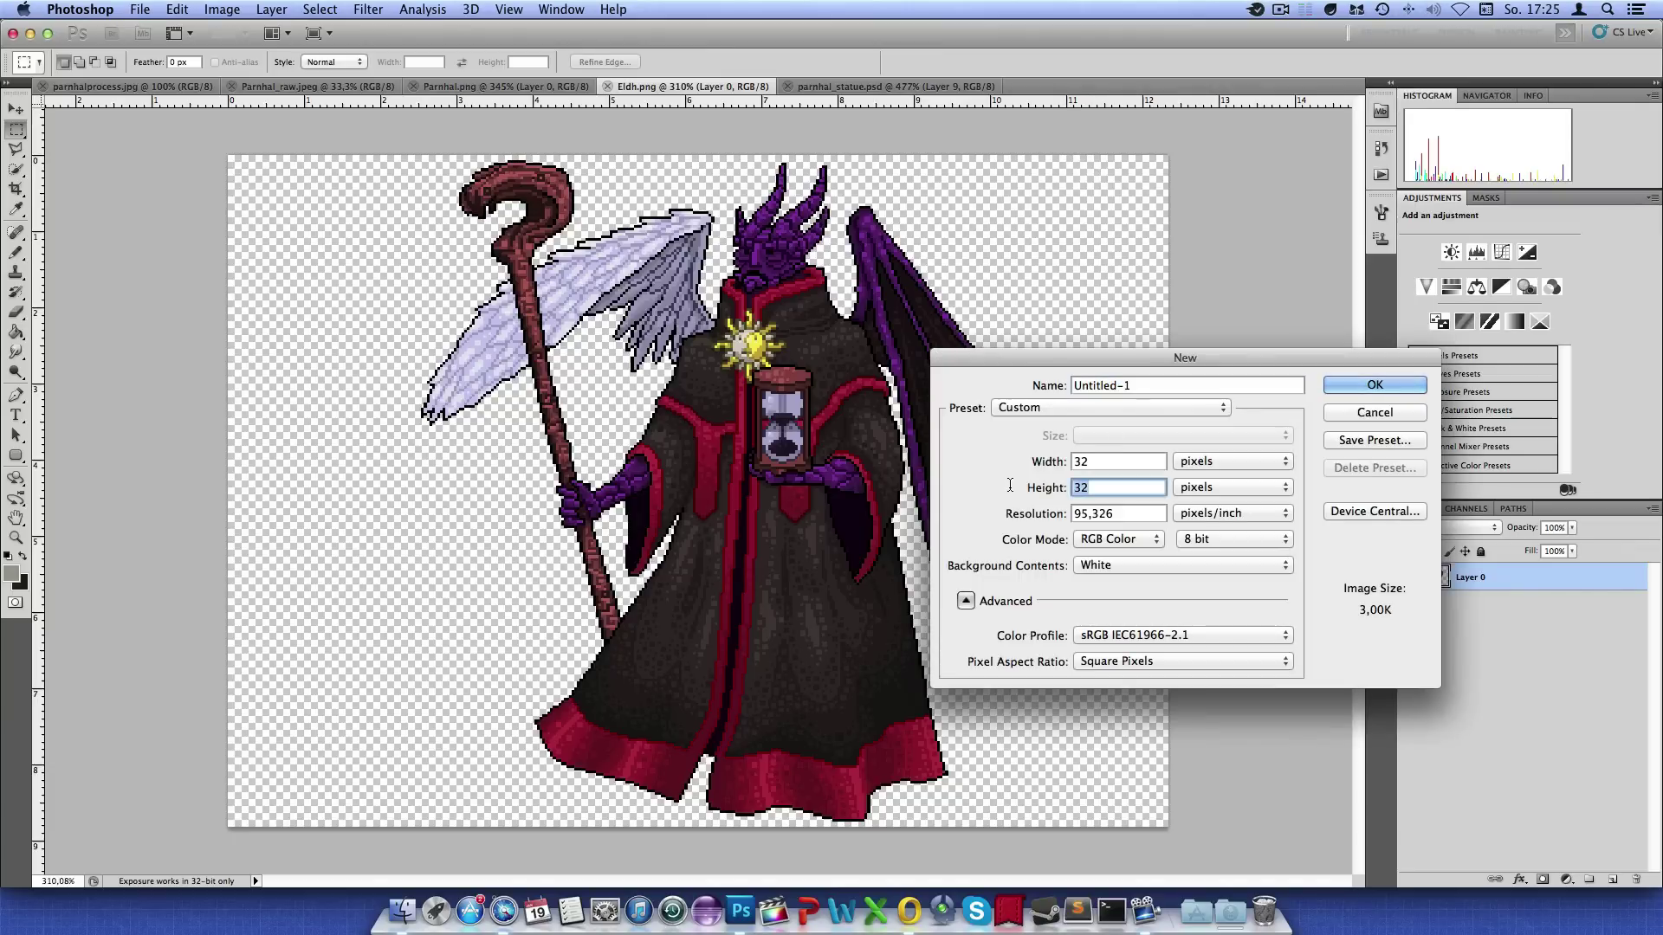
{"action": "type", "text": "6"}
{"action": "type", "text": "4"}
{"action": "key", "text": "Return"}
Close Parnhal_raw.jpeg and Parnhal.png and return to parnhal_statue.psd
{"action": "scroll", "coordinate": [754, 467], "scroll_direction": "up", "scroll_amount": 2}
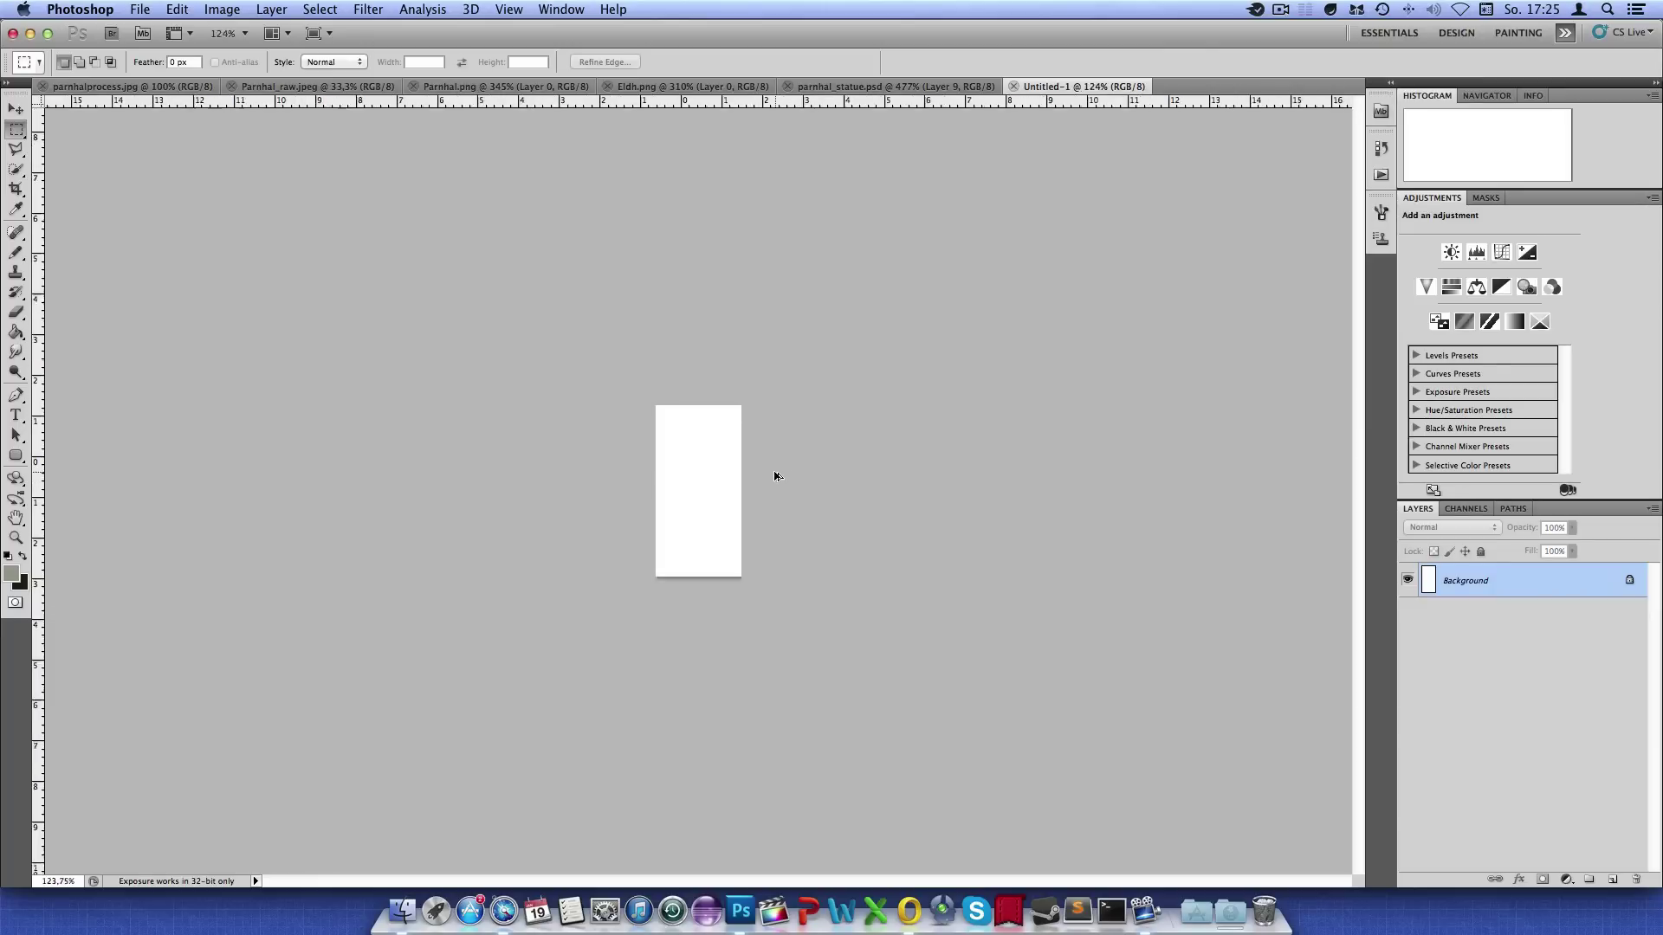
{"action": "scroll", "coordinate": [770, 472], "scroll_direction": "up", "scroll_amount": 3}
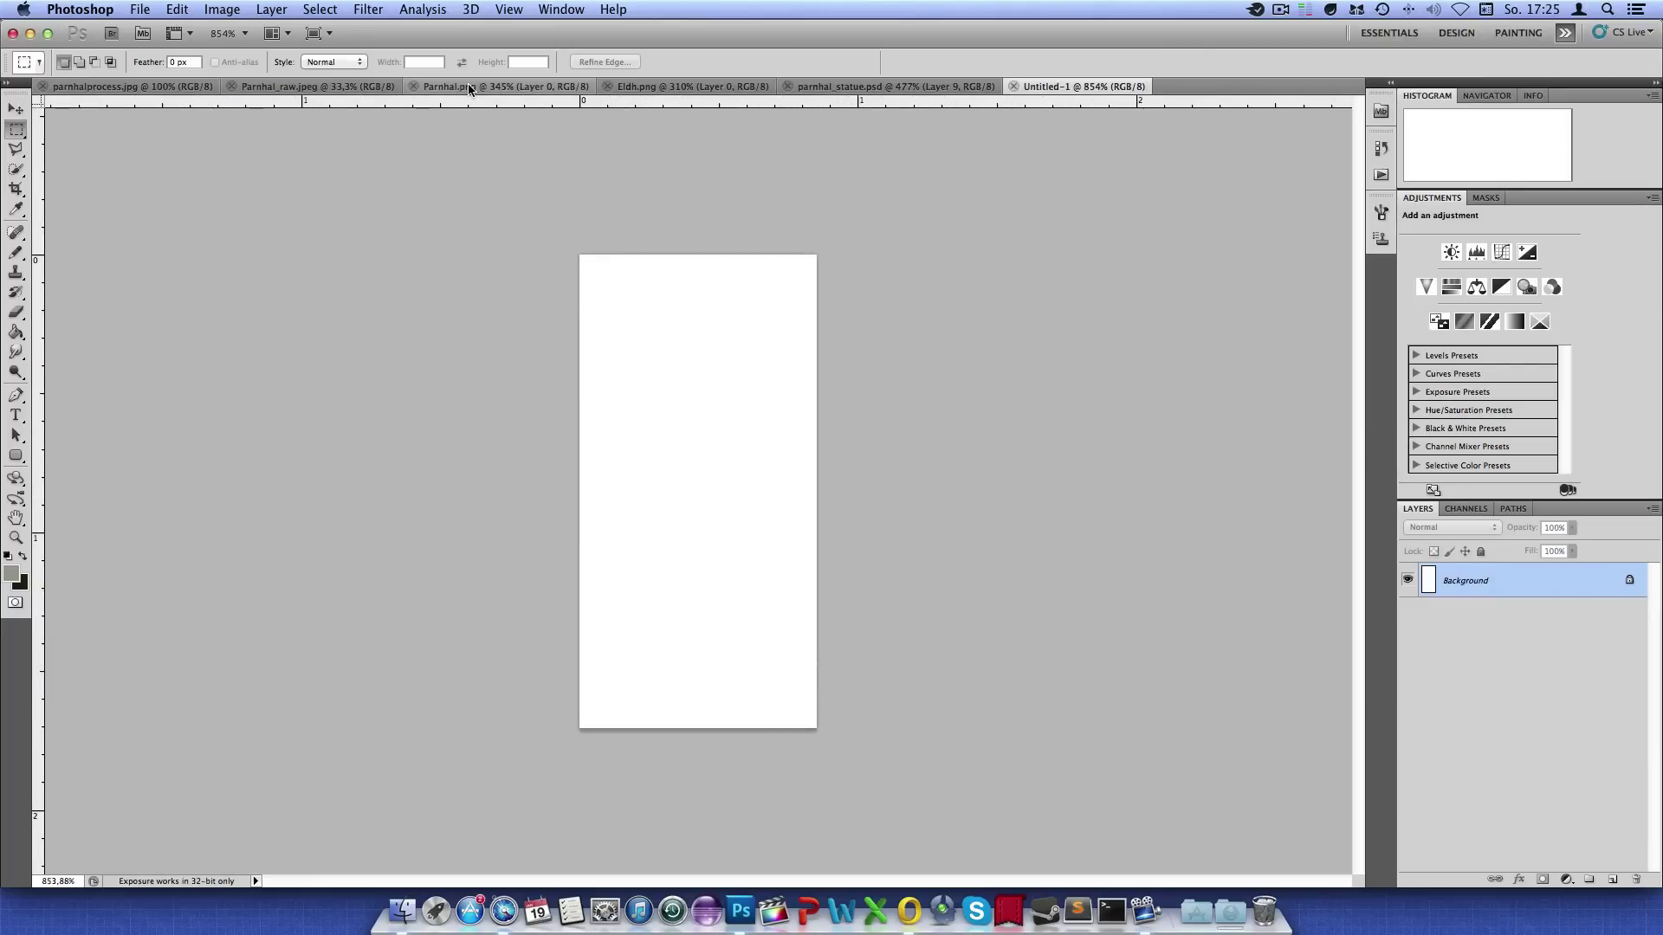
{"action": "left_click", "coordinate": [232, 86]}
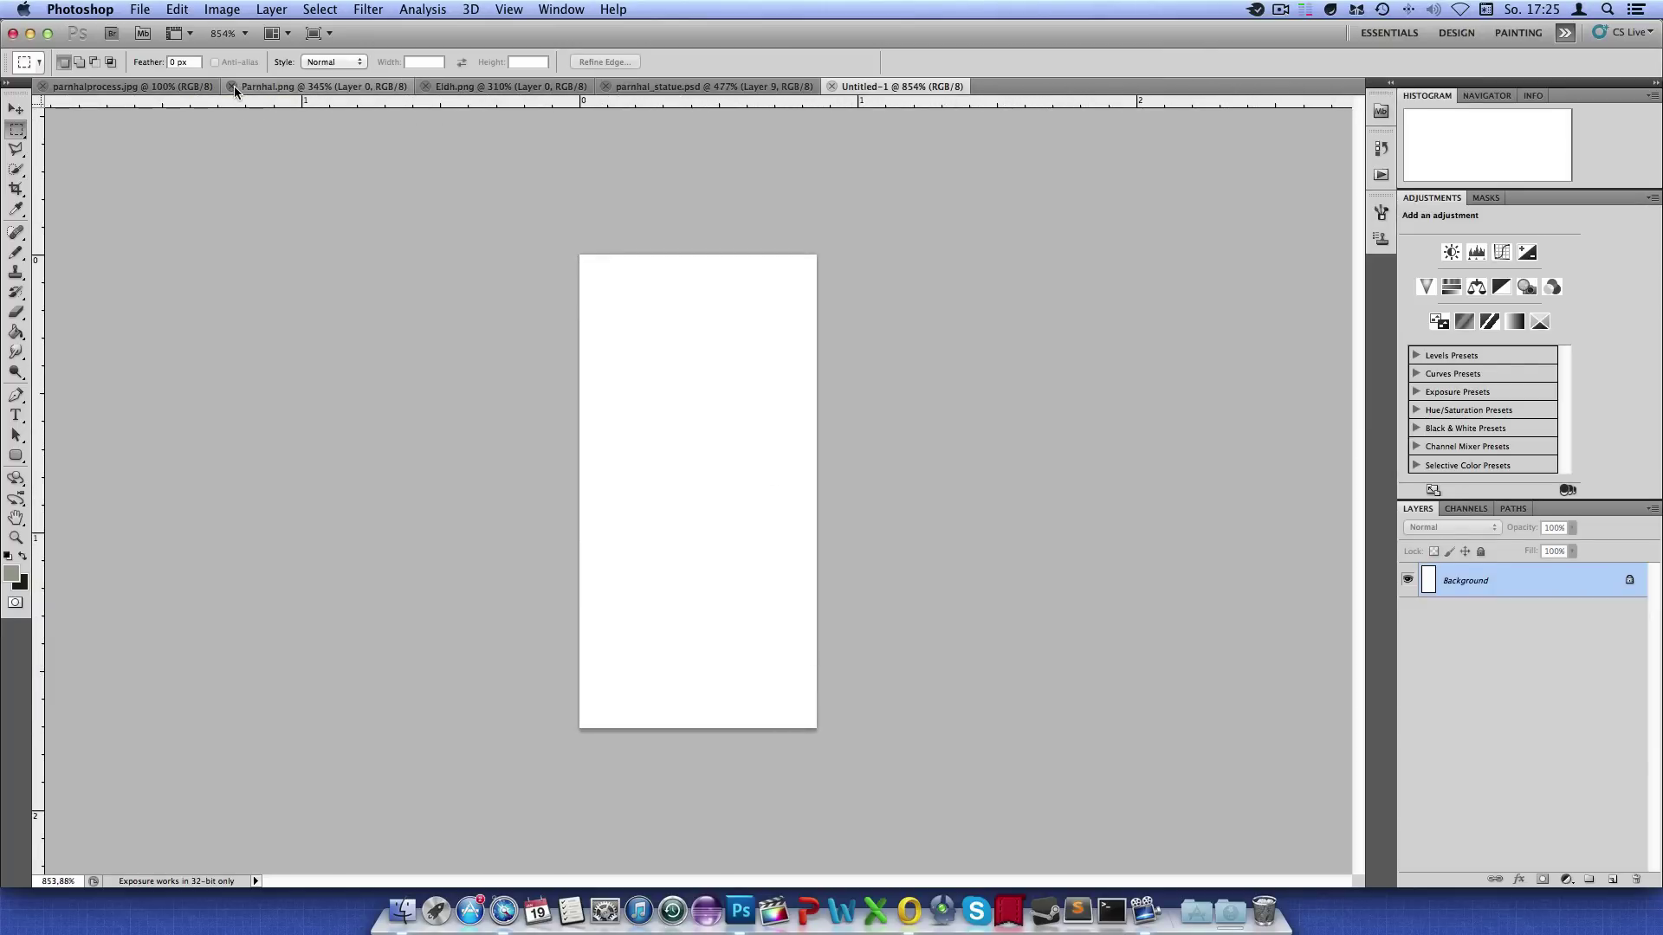
{"action": "left_click", "coordinate": [234, 86]}
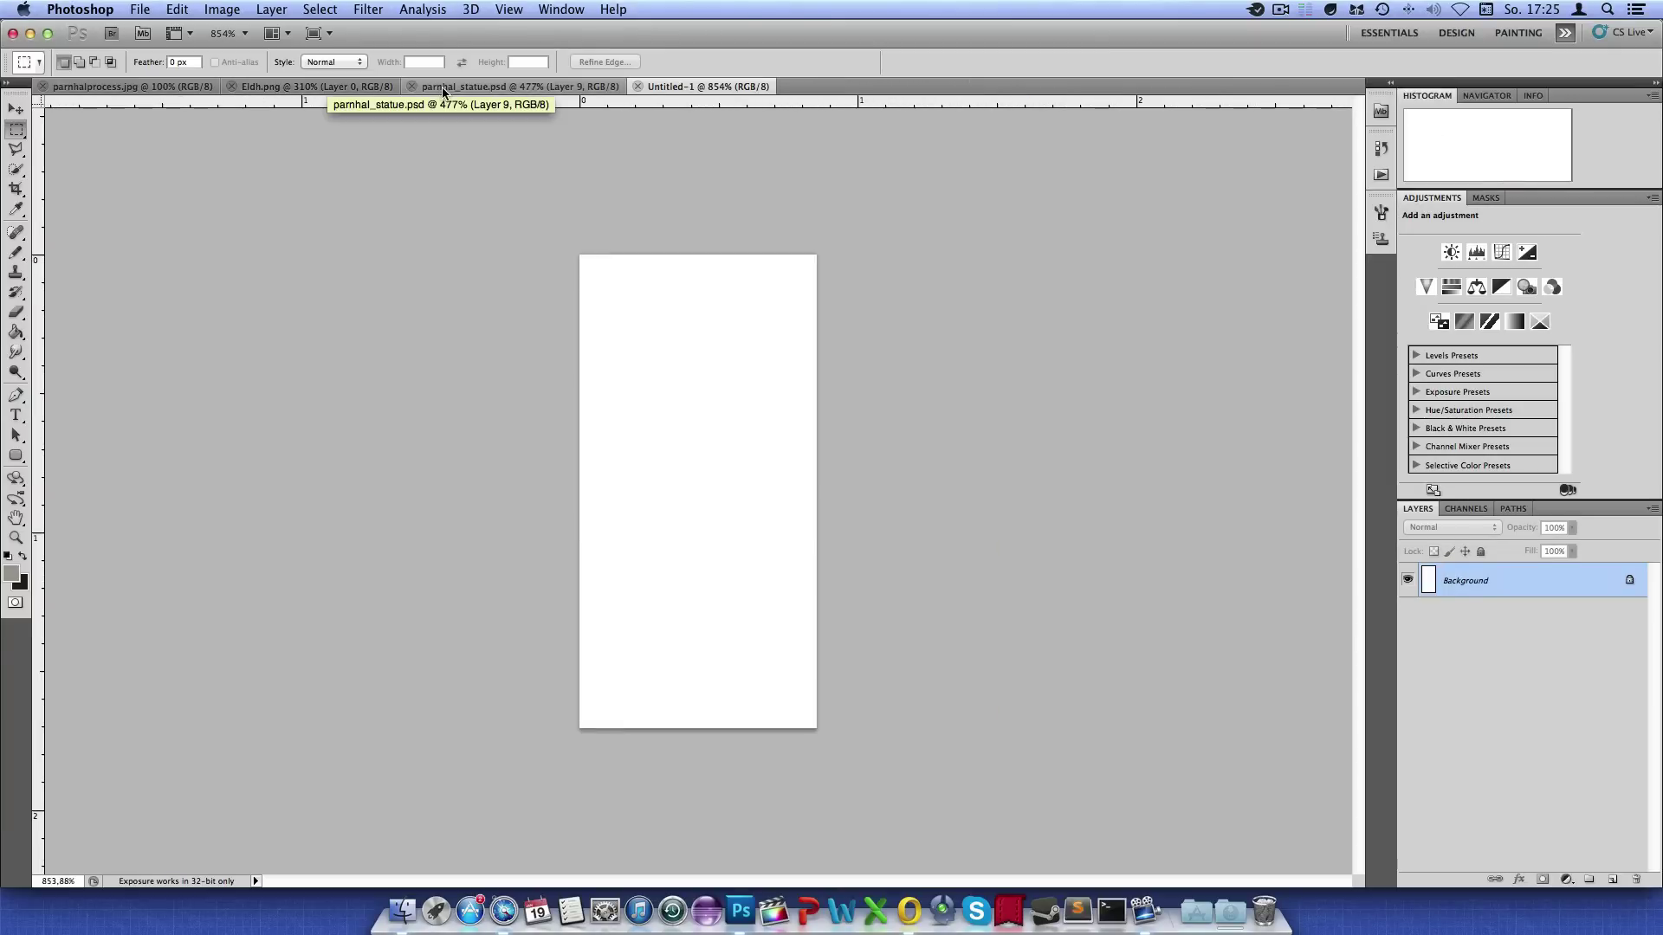
{"action": "left_click", "coordinate": [445, 86]}
Duplicate Layer 11 and Layer 1 into the Untitled-1 document
{"action": "scroll", "coordinate": [1520, 797], "scroll_direction": "down", "scroll_amount": 3}
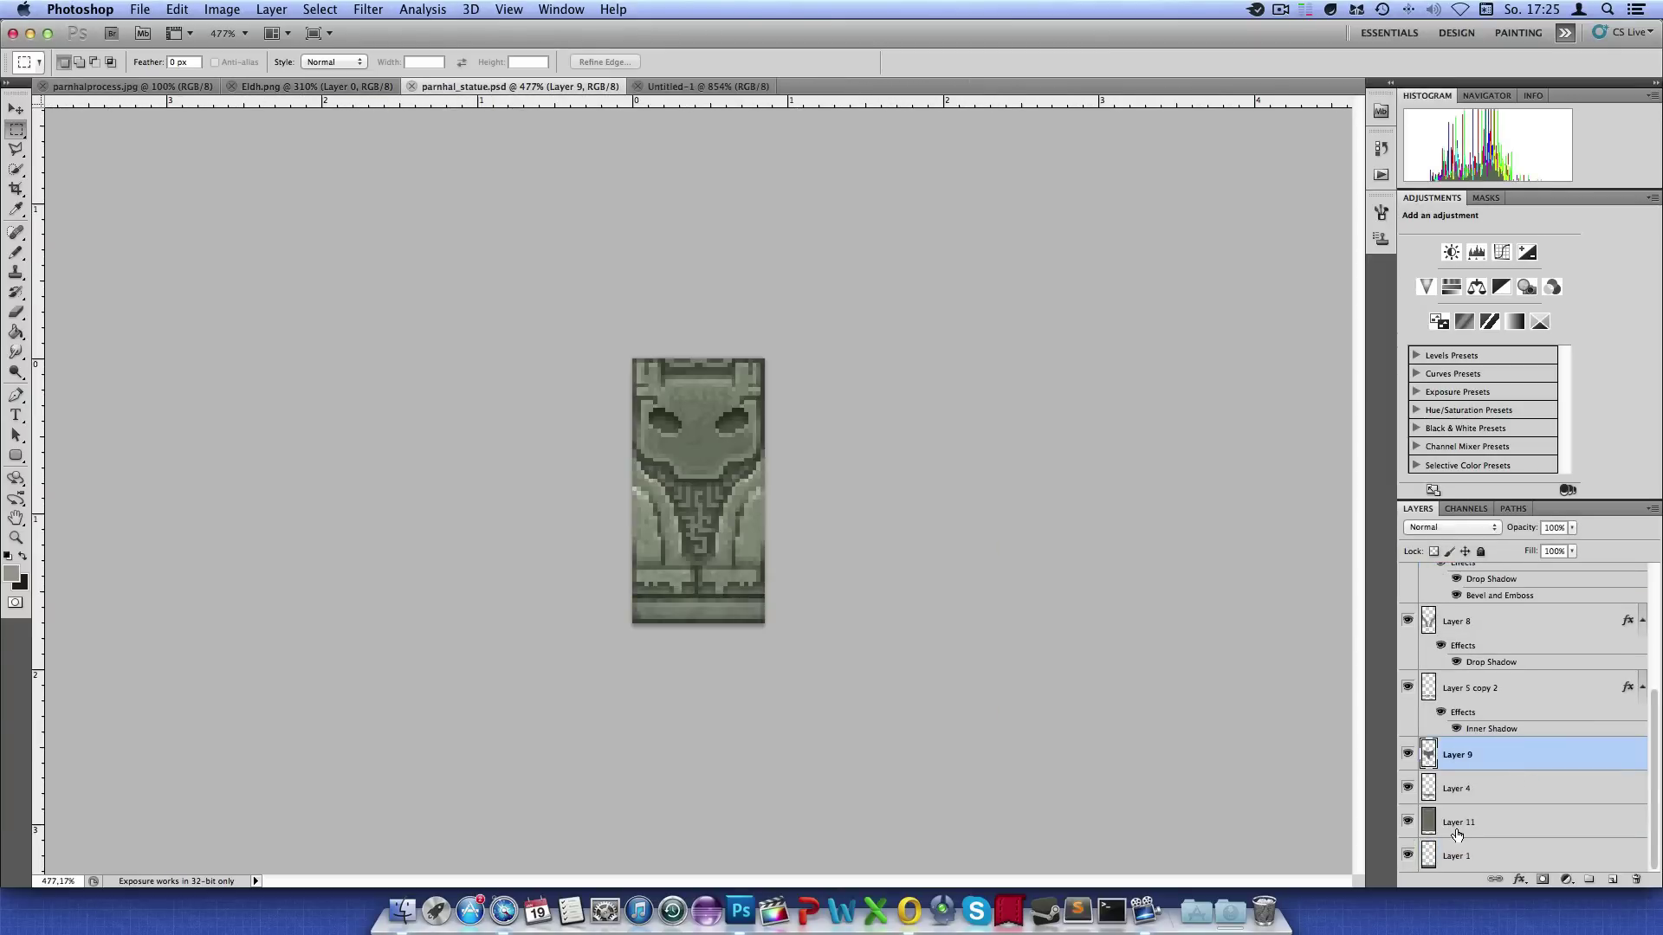
{"action": "left_click", "coordinate": [1464, 822]}
{"action": "left_click", "coordinate": [1465, 855], "text": "shift"}
{"action": "right_click", "coordinate": [1463, 827]}
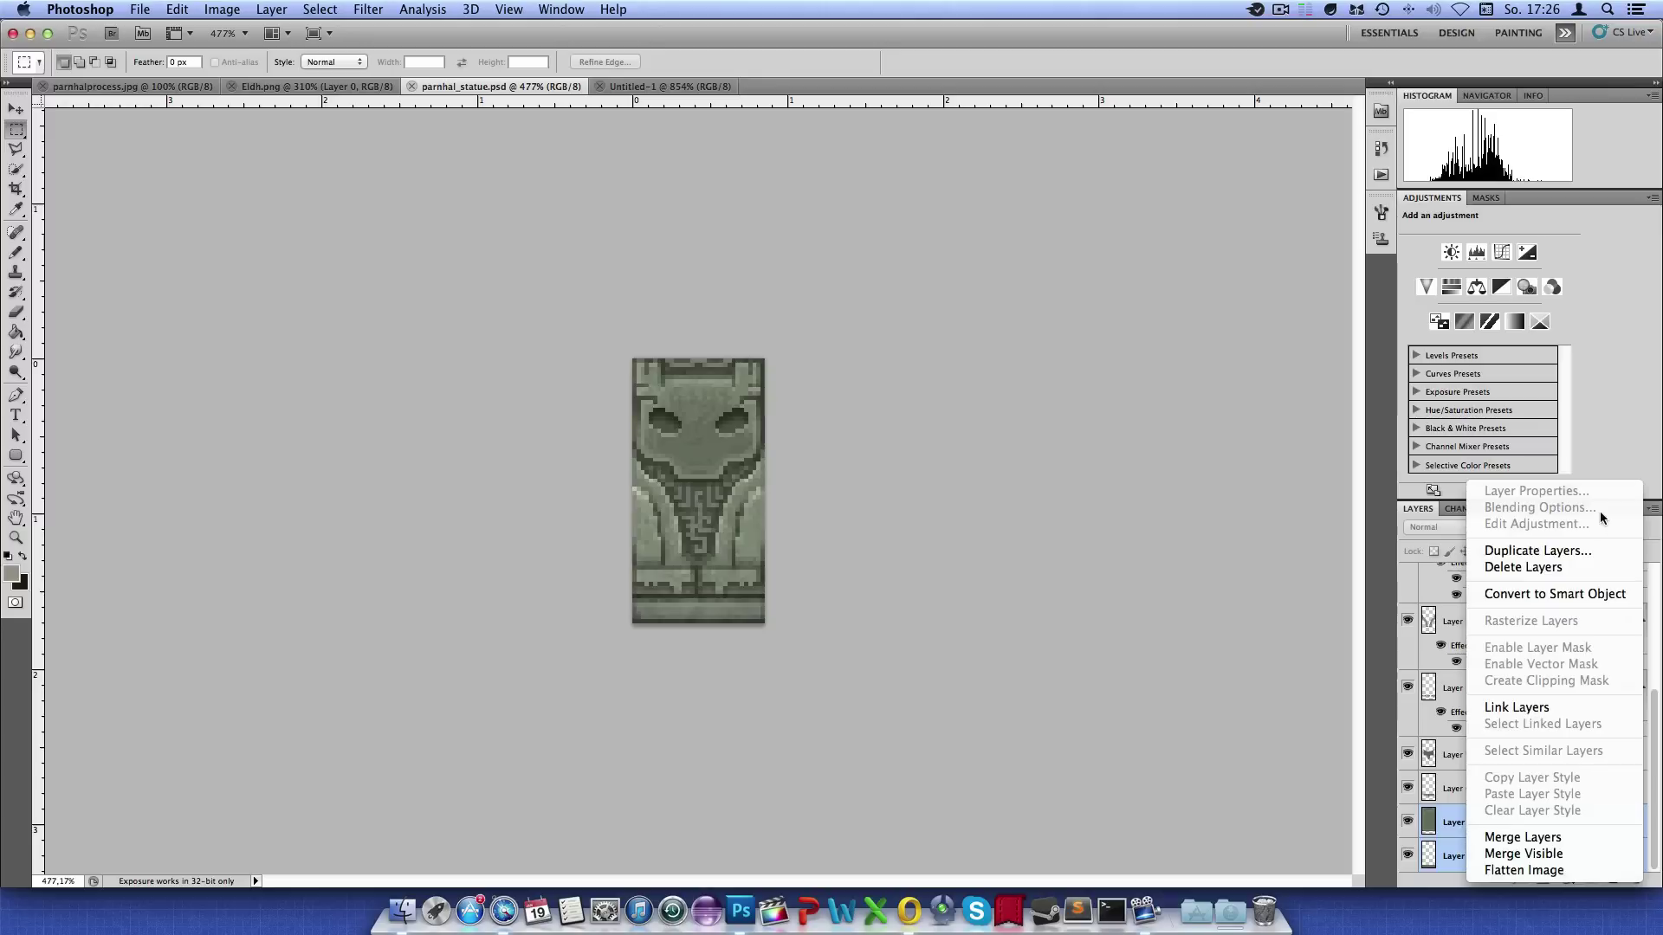
{"action": "left_click", "coordinate": [1562, 554]}
{"action": "left_click", "coordinate": [931, 695]}
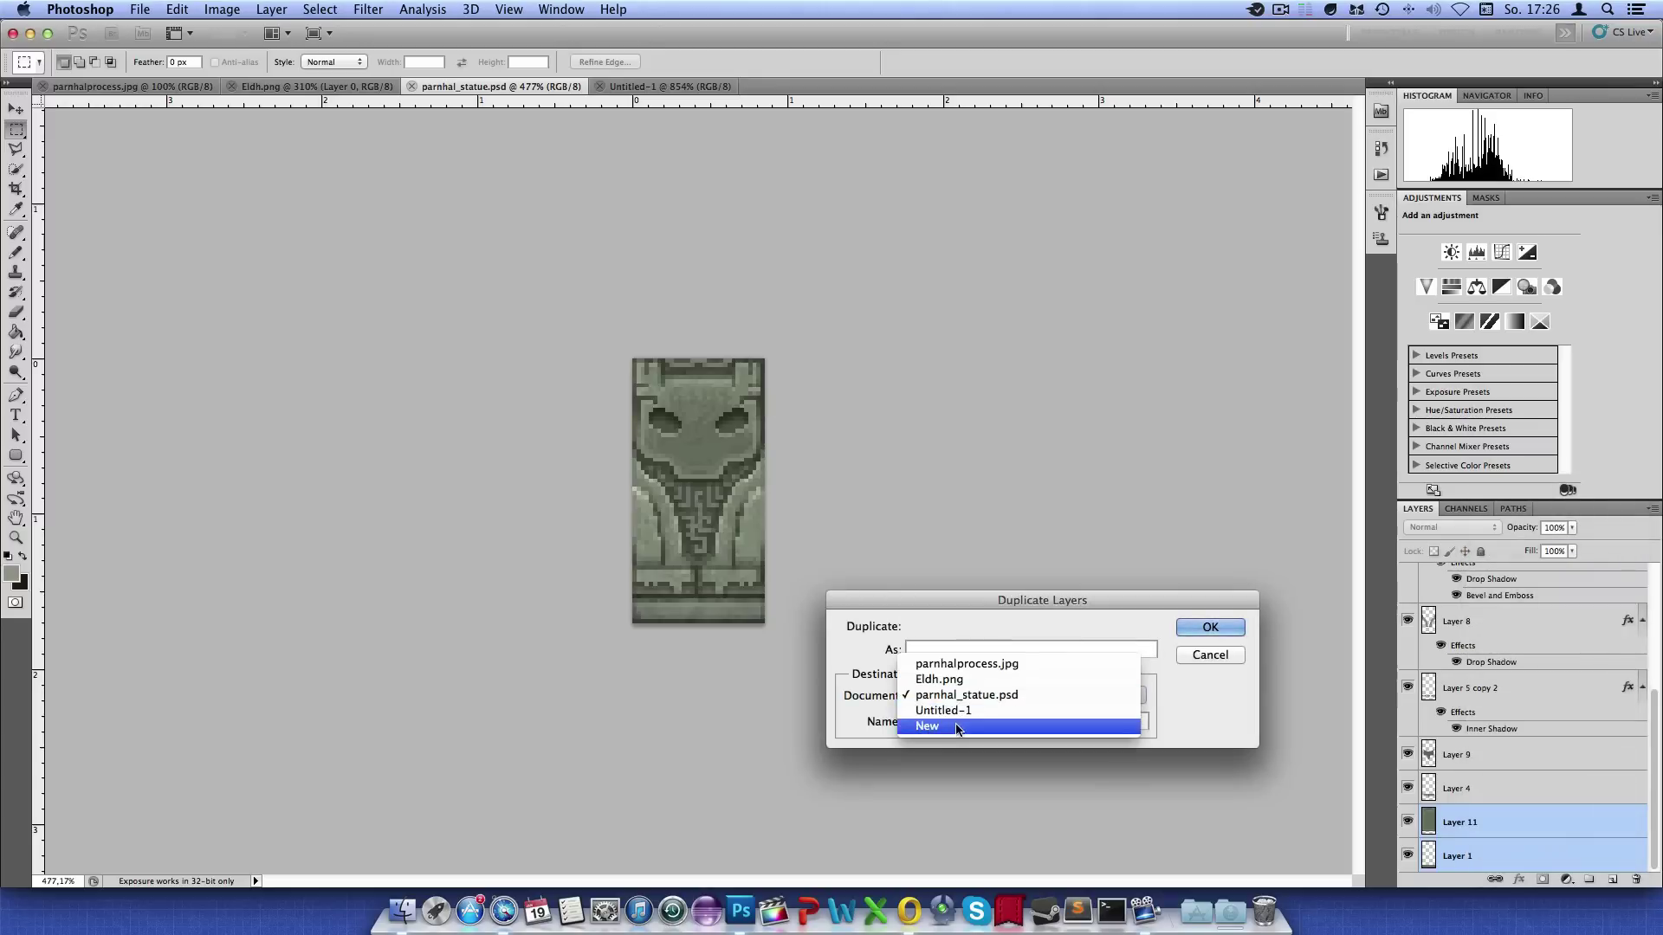
{"action": "left_click", "coordinate": [978, 706]}
{"action": "left_click", "coordinate": [1180, 626]}
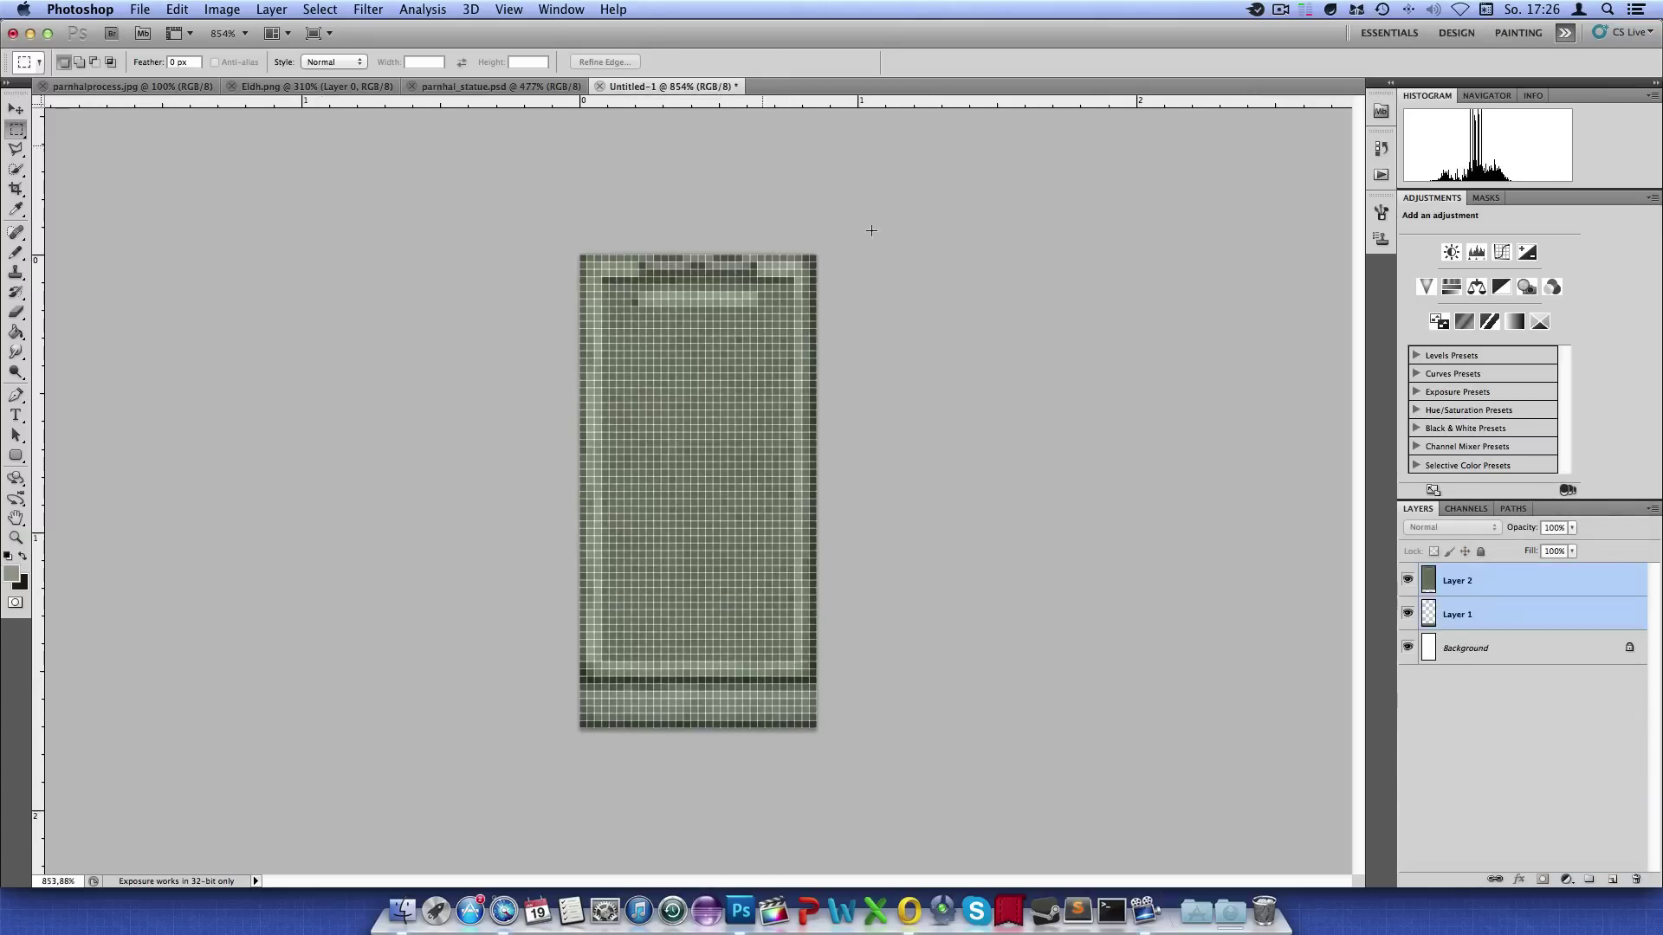
Paste the copied area onto a new layer and shrink the pasted white block away
{"action": "scroll", "coordinate": [666, 404], "scroll_direction": "up", "scroll_amount": 2}
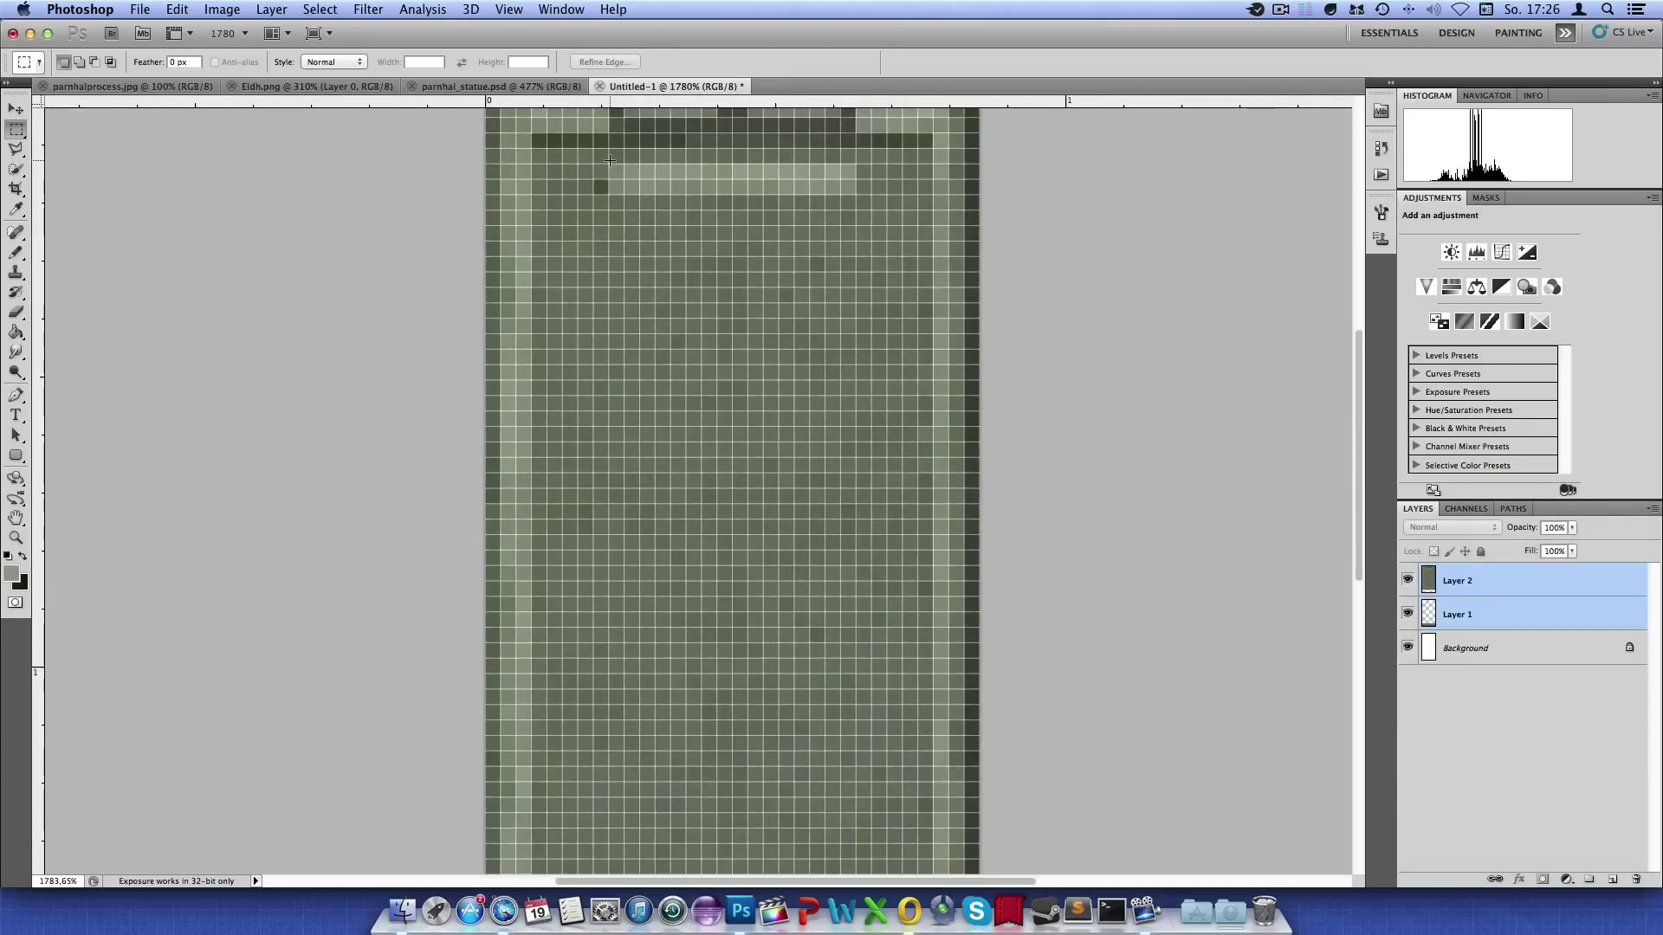
{"action": "key", "text": "ctrl+v"}
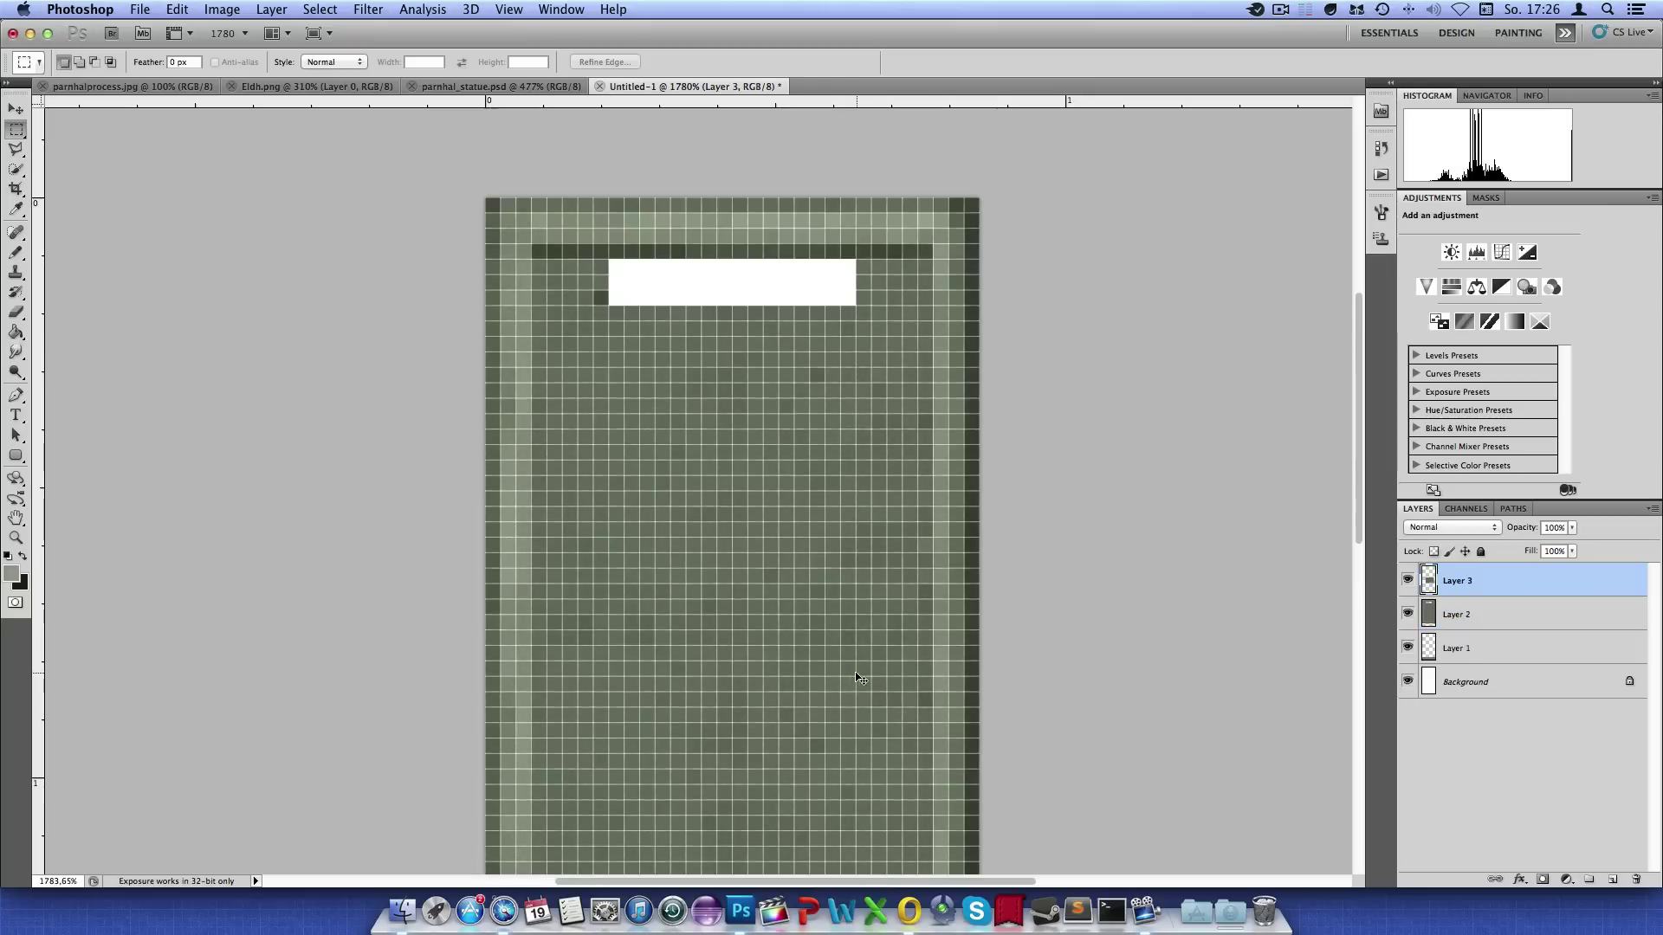
{"action": "key", "text": "ctrl+t"}
{"action": "left_click_drag", "start_coordinate": [797, 364], "coordinate": [785, 390]}
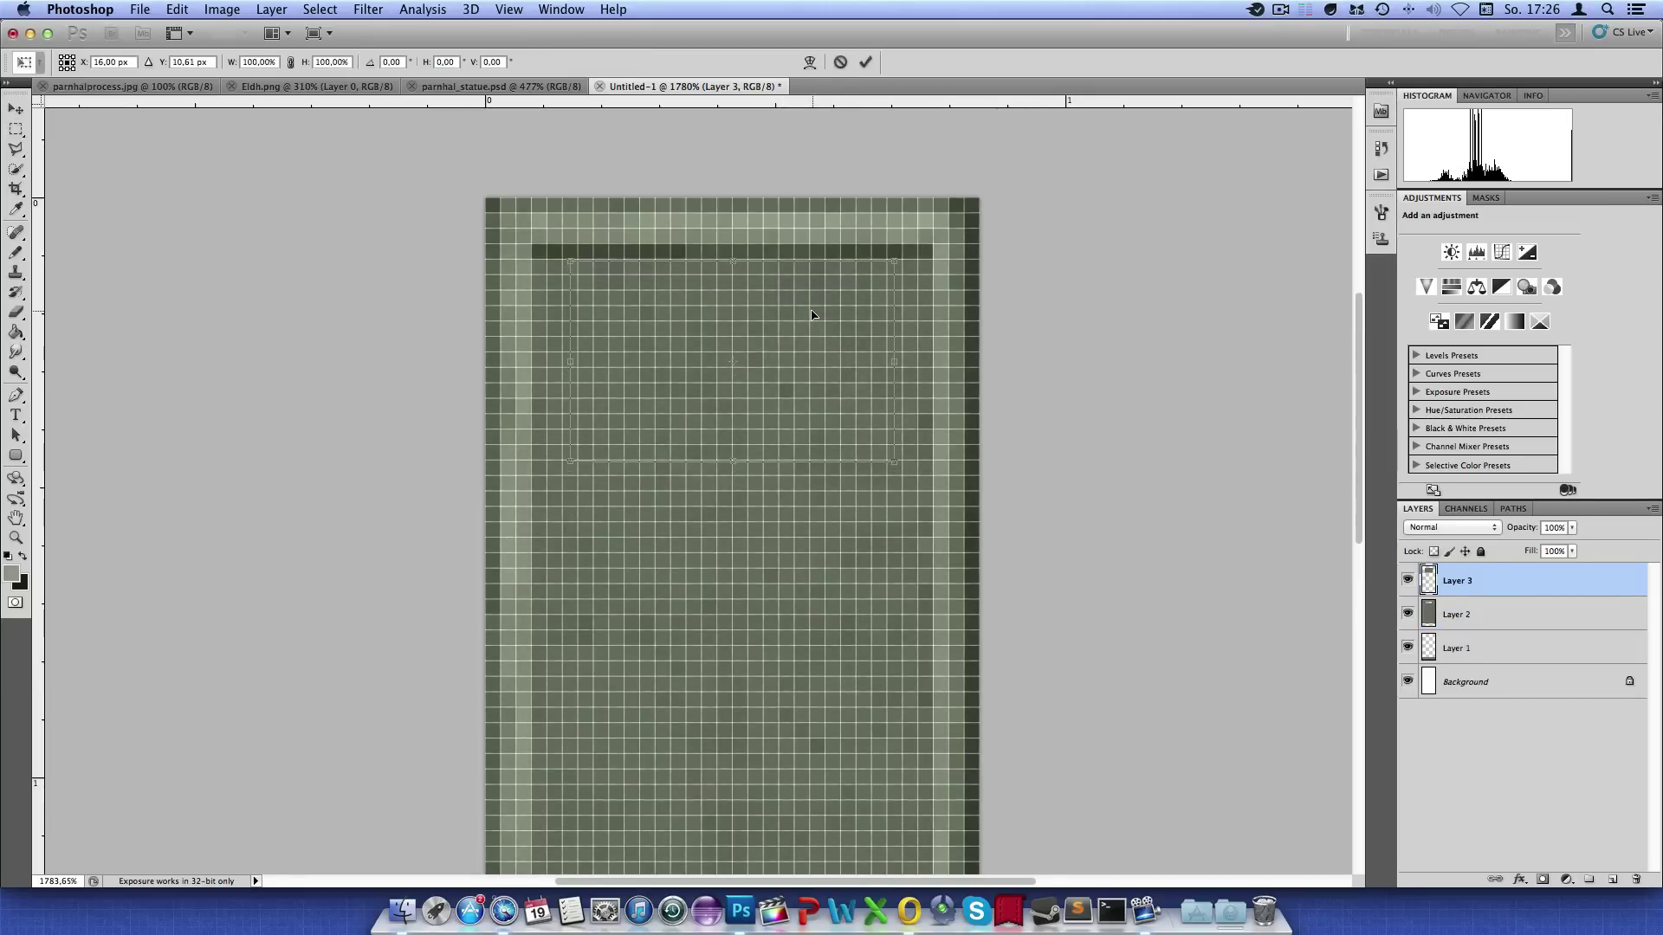
{"action": "key", "text": "Return"}
{"action": "key", "text": "m"}
{"action": "scroll", "coordinate": [846, 352], "scroll_direction": "down", "scroll_amount": 1}
{"action": "scroll", "coordinate": [846, 352], "scroll_direction": "down", "scroll_amount": 4}
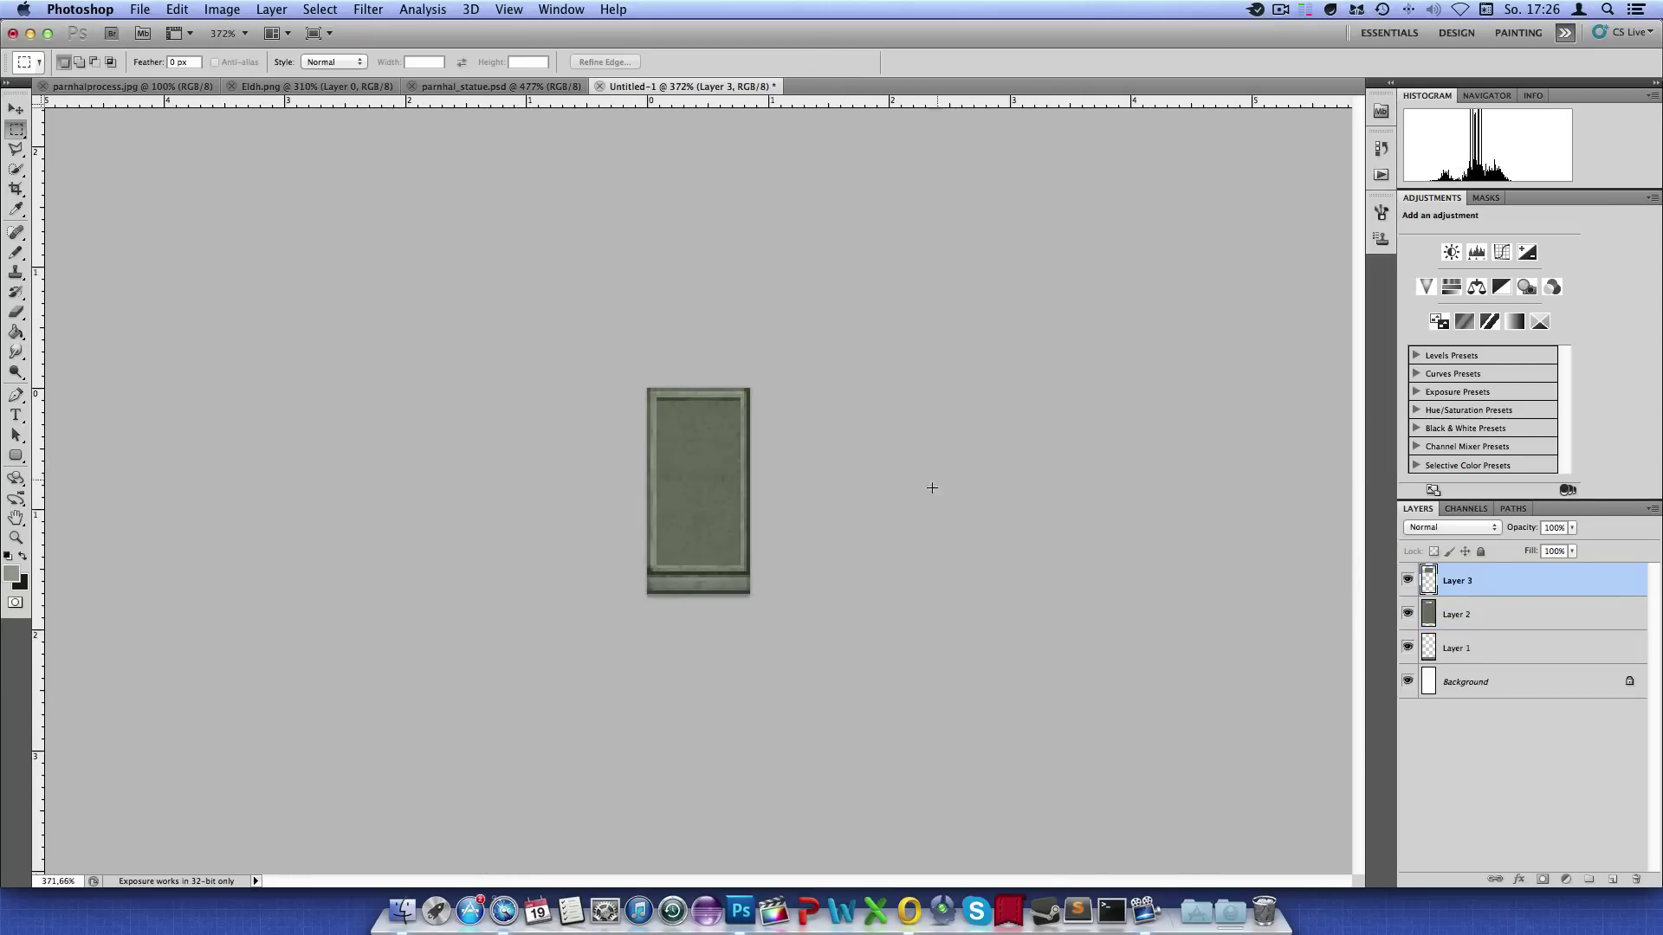
Merge Layer 3 down into Layer 2 and add a new empty layer above it
{"action": "right_click", "coordinate": [1525, 587]}
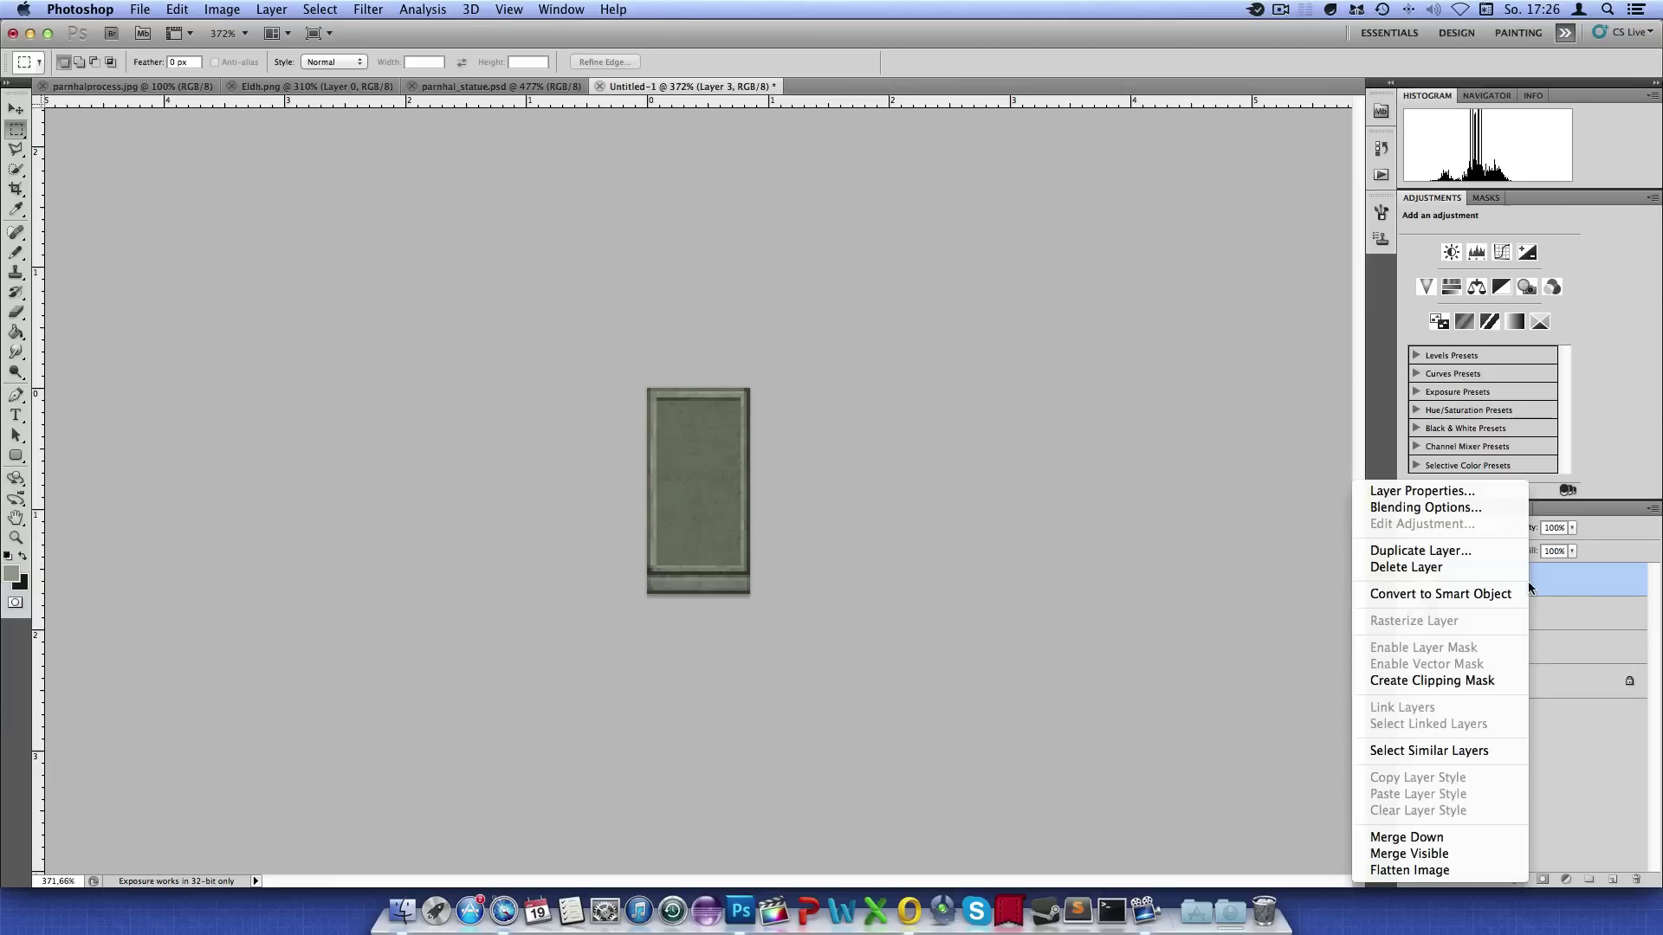
{"action": "left_click", "coordinate": [1469, 837]}
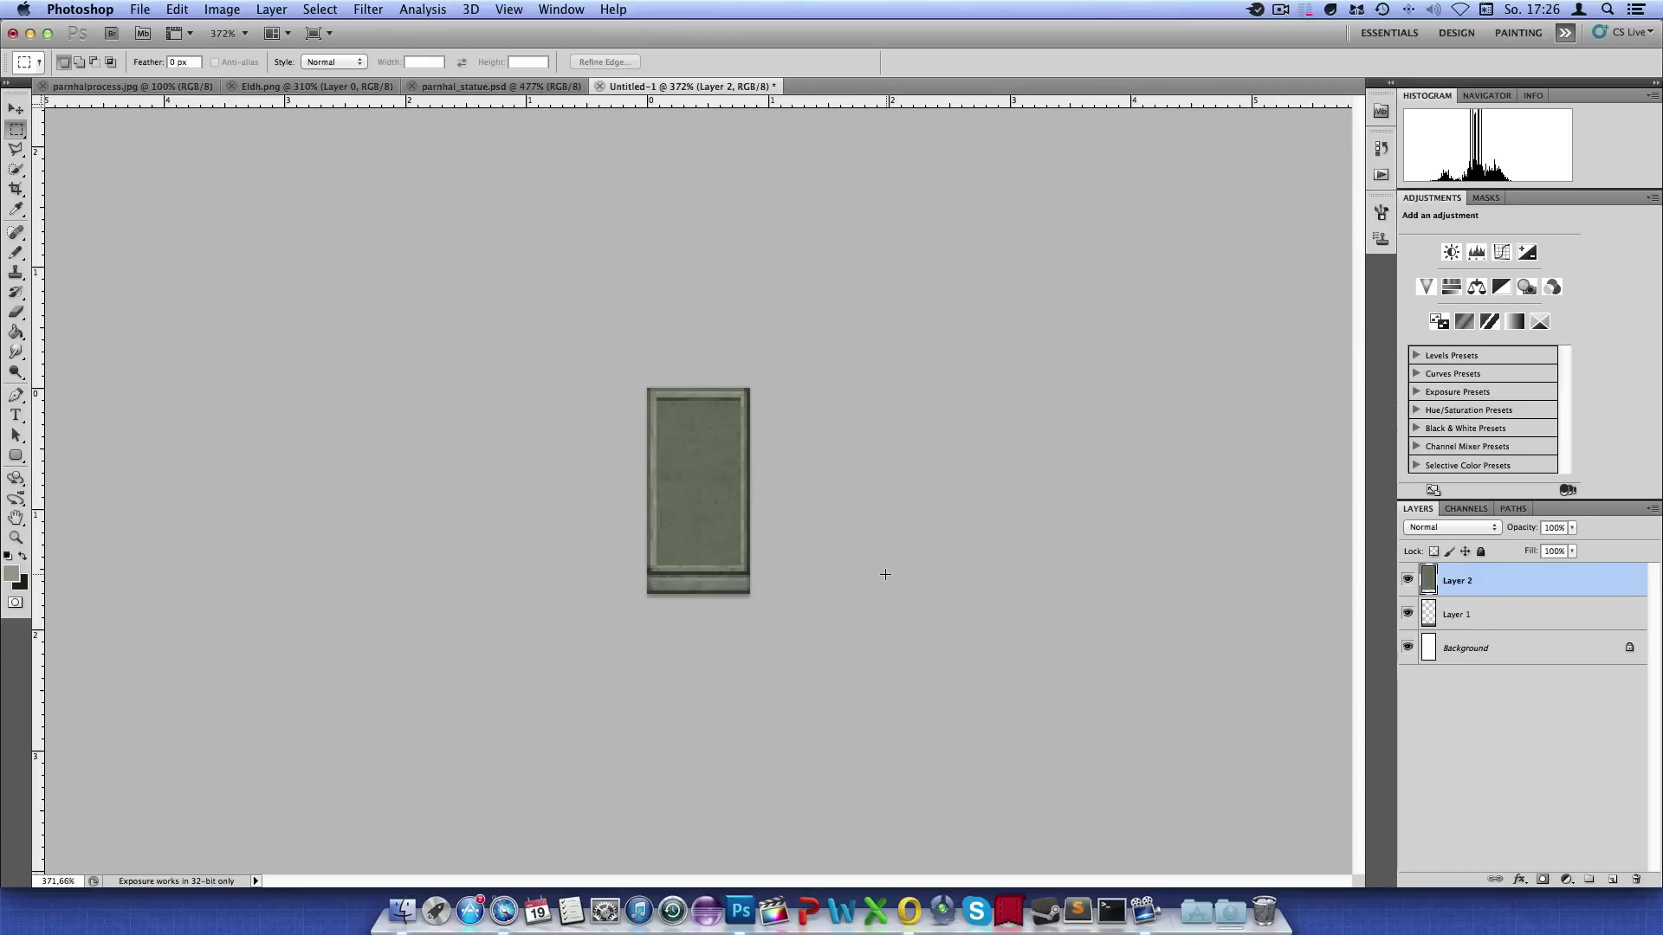
{"action": "left_click", "coordinate": [1613, 879]}
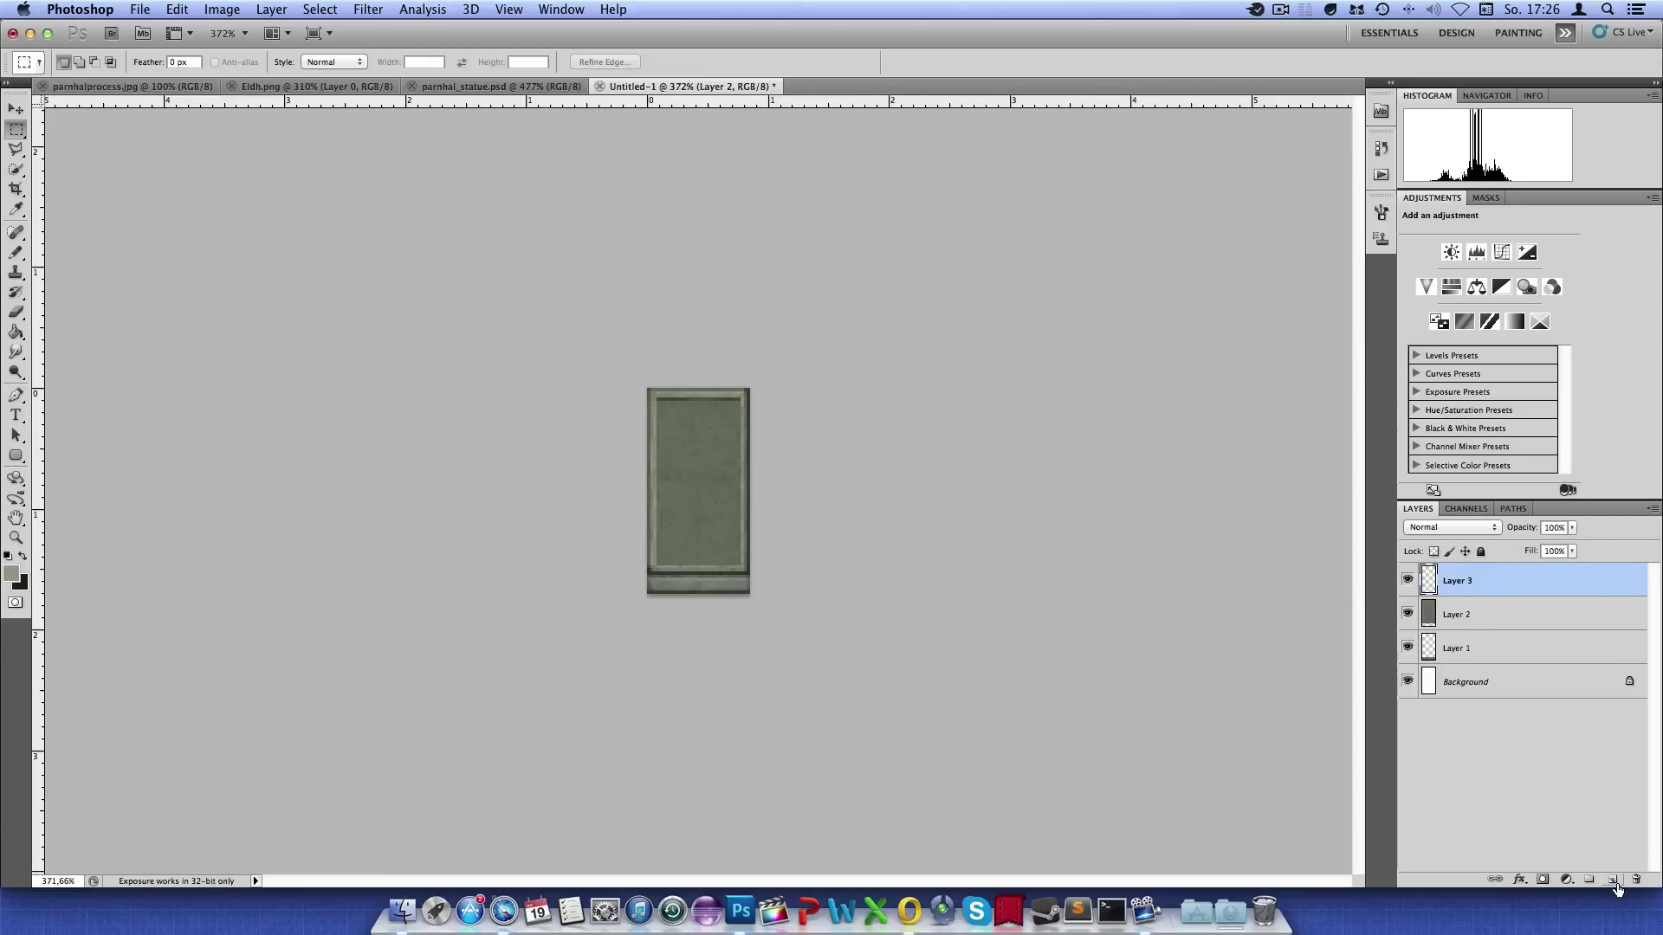
{"action": "left_click", "coordinate": [15, 252]}
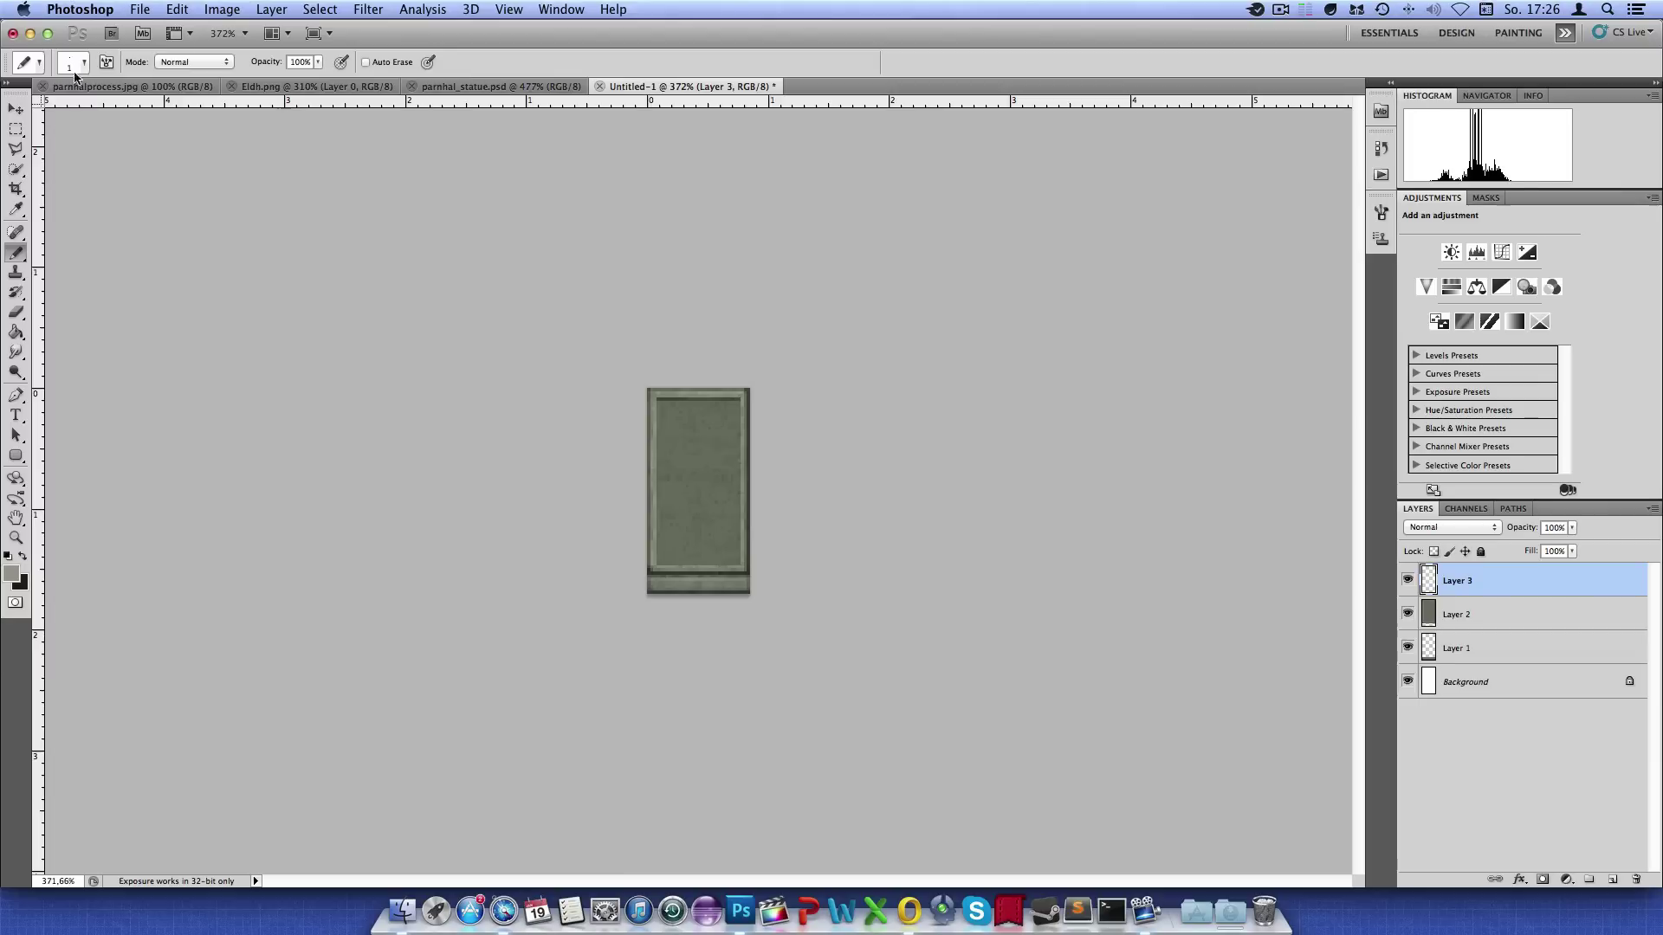
Eyedrop the bright green from parnhalprocess.jpg as foreground, check Eldh.png, and return to Untitled-1
{"action": "left_click", "coordinate": [130, 85]}
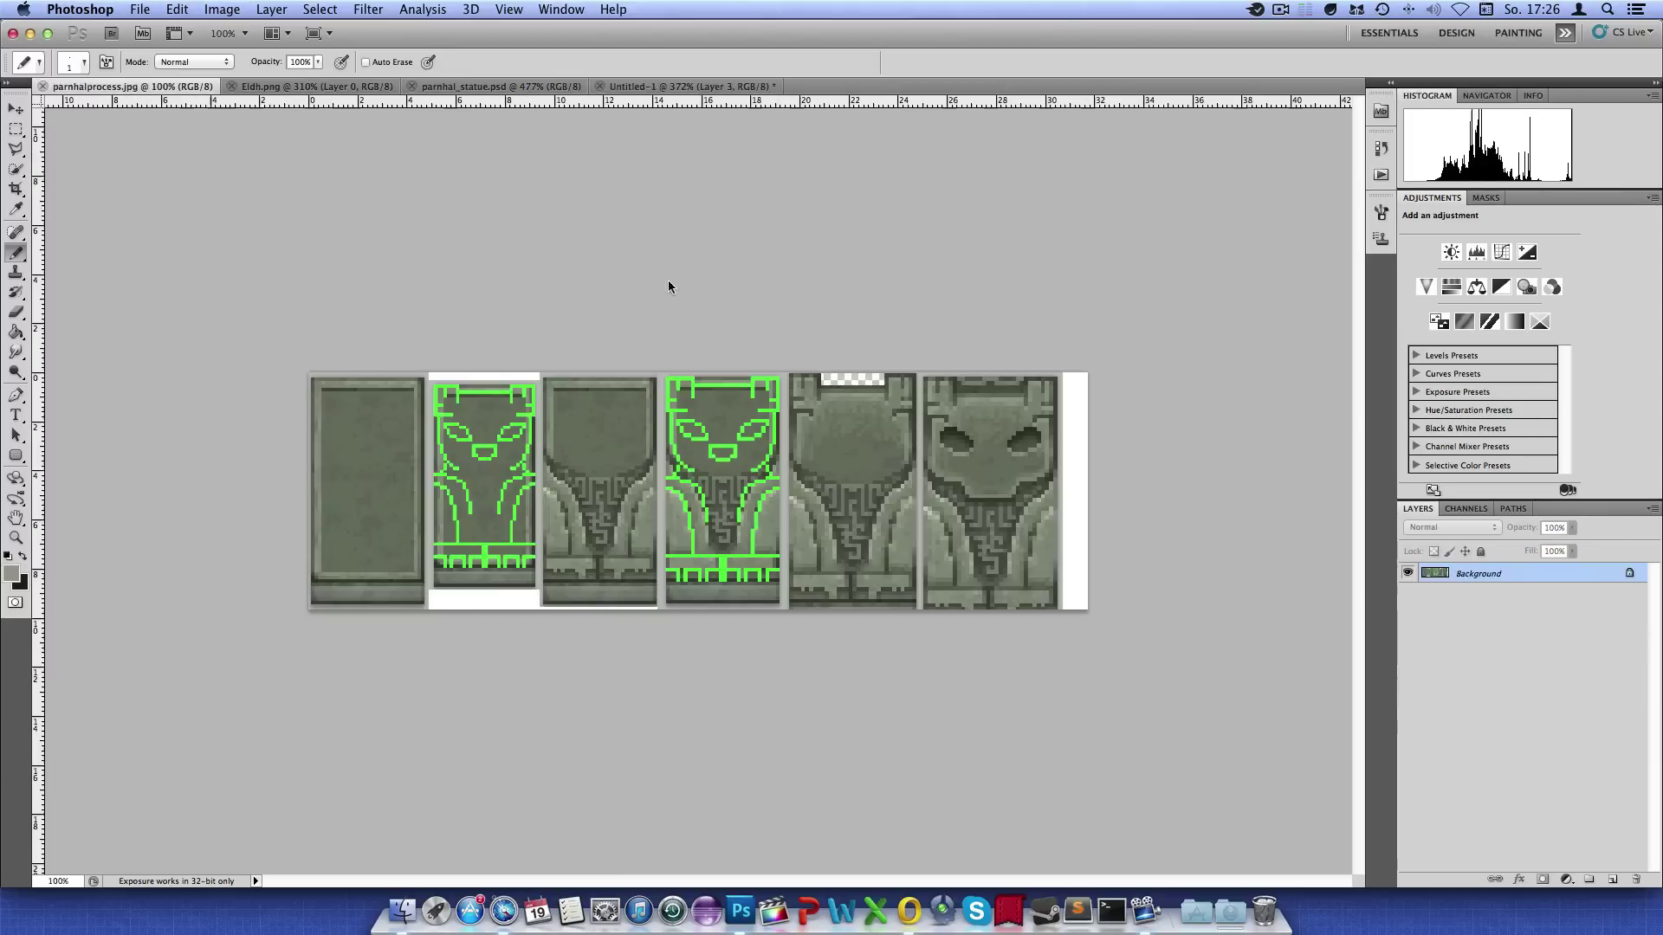
{"action": "left_click", "coordinate": [781, 379], "text": "alt"}
{"action": "left_click", "coordinate": [317, 87]}
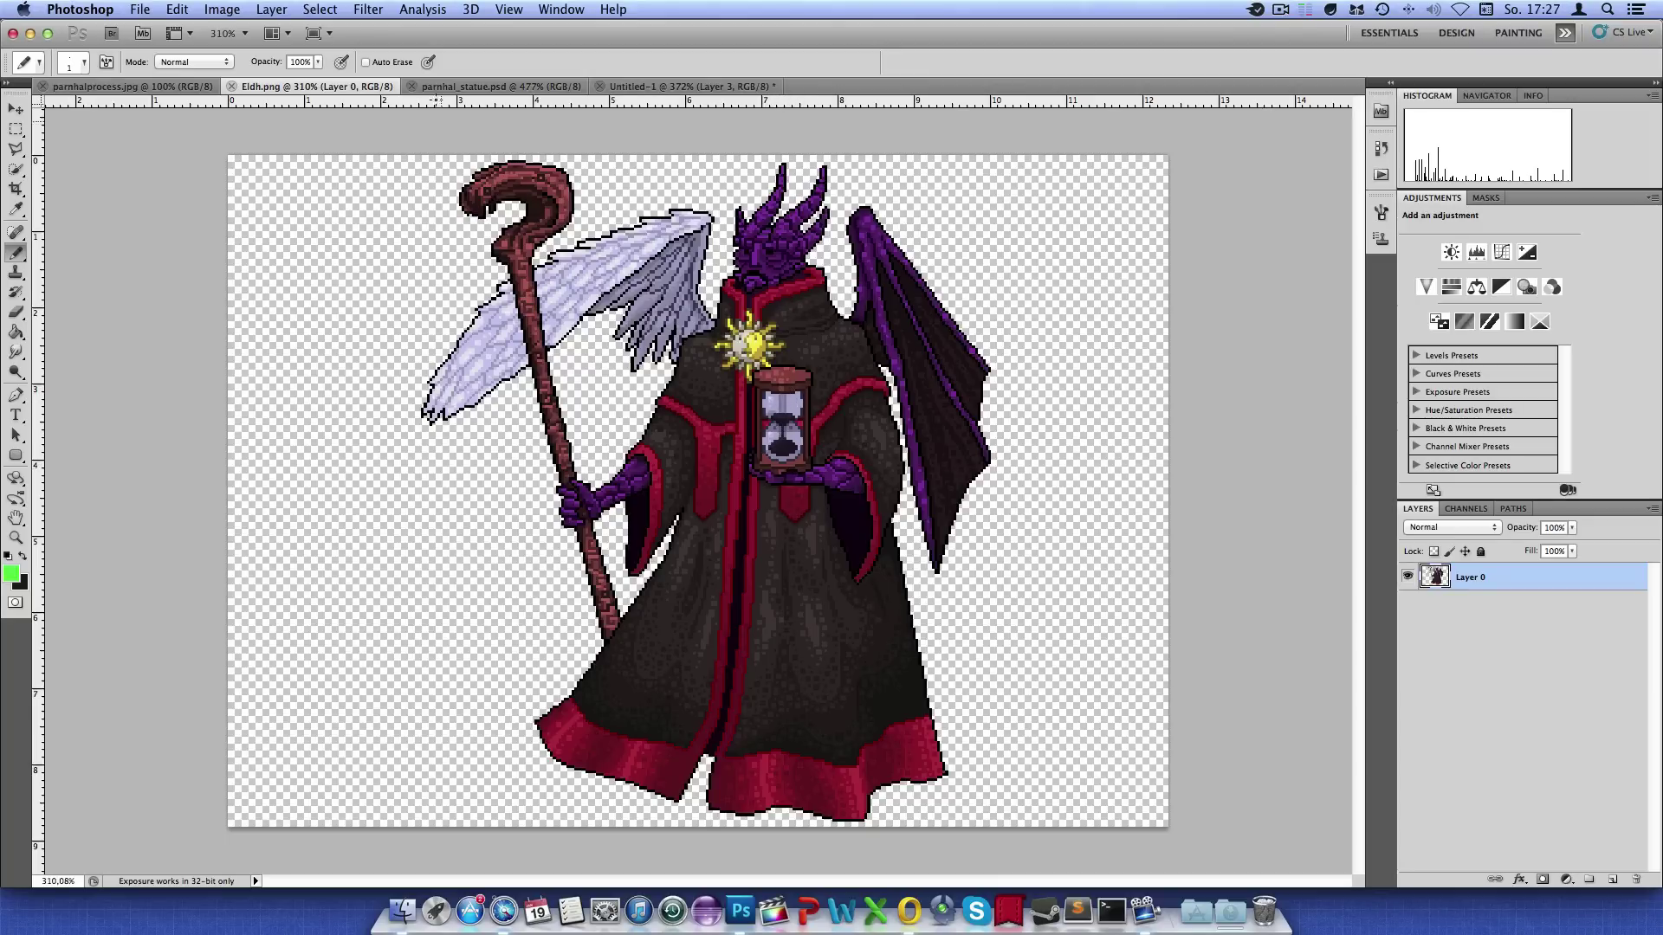
{"action": "left_click", "coordinate": [658, 85]}
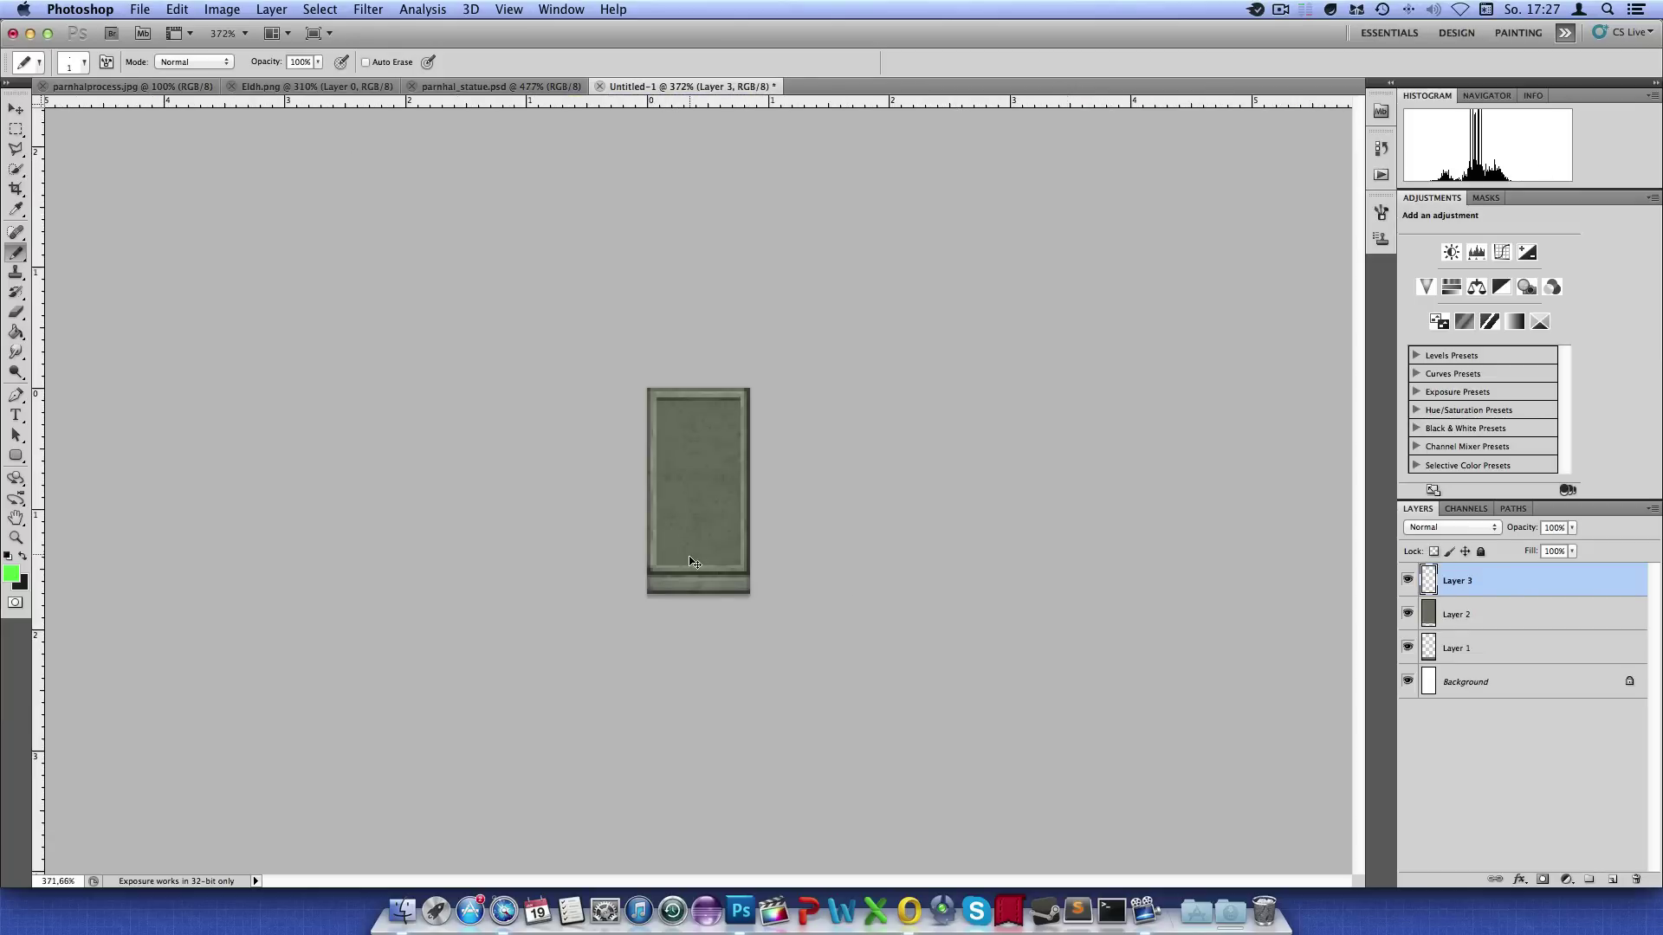
{"action": "scroll", "coordinate": [694, 562], "scroll_direction": "up", "scroll_amount": 5}
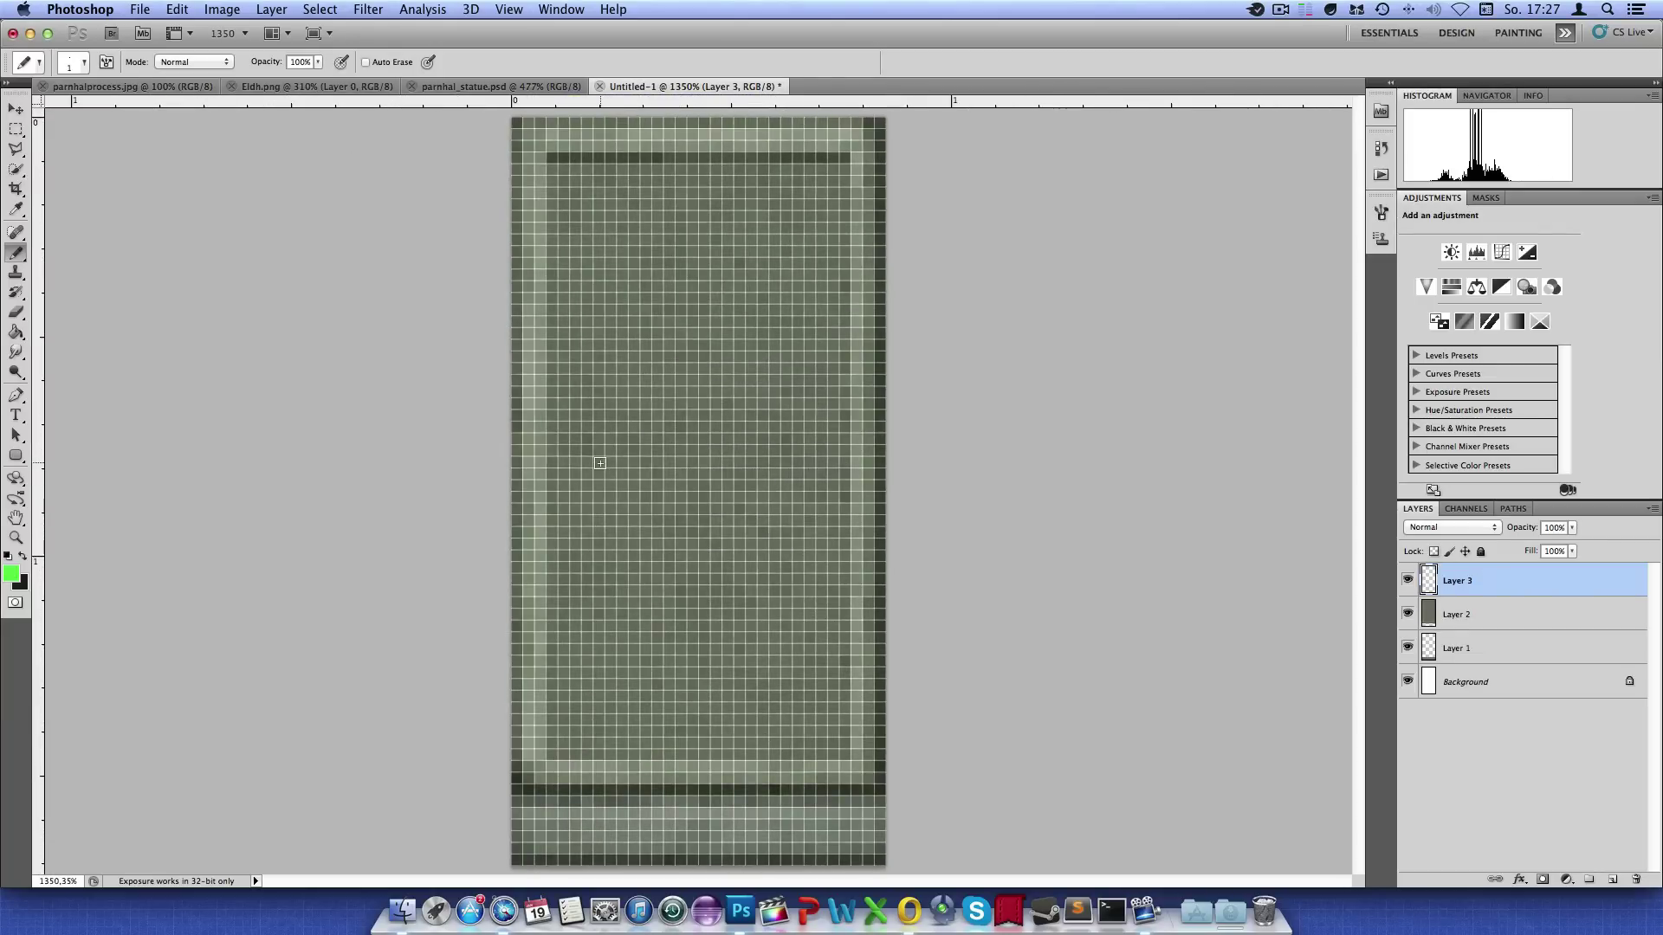
Pencil straight green top and bottom lines for the hourglass, redoing the stepped bottom stroke
{"action": "left_click_drag", "start_coordinate": [594, 463], "coordinate": [802, 463]}
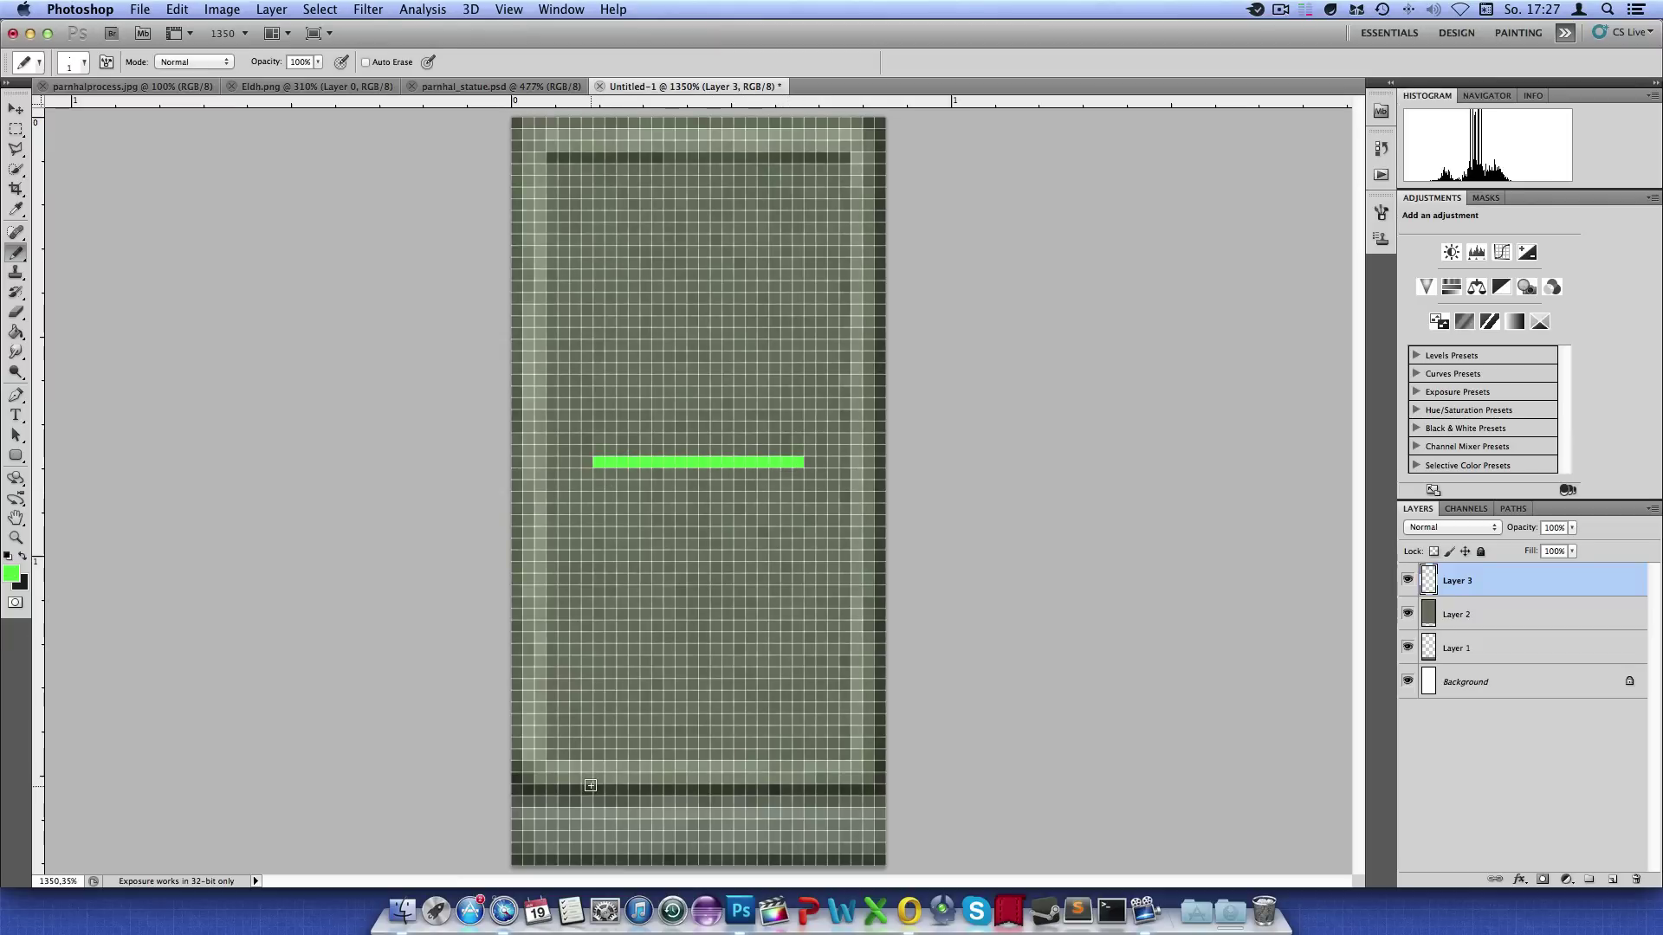
{"action": "left_click_drag", "start_coordinate": [590, 788], "coordinate": [779, 779]}
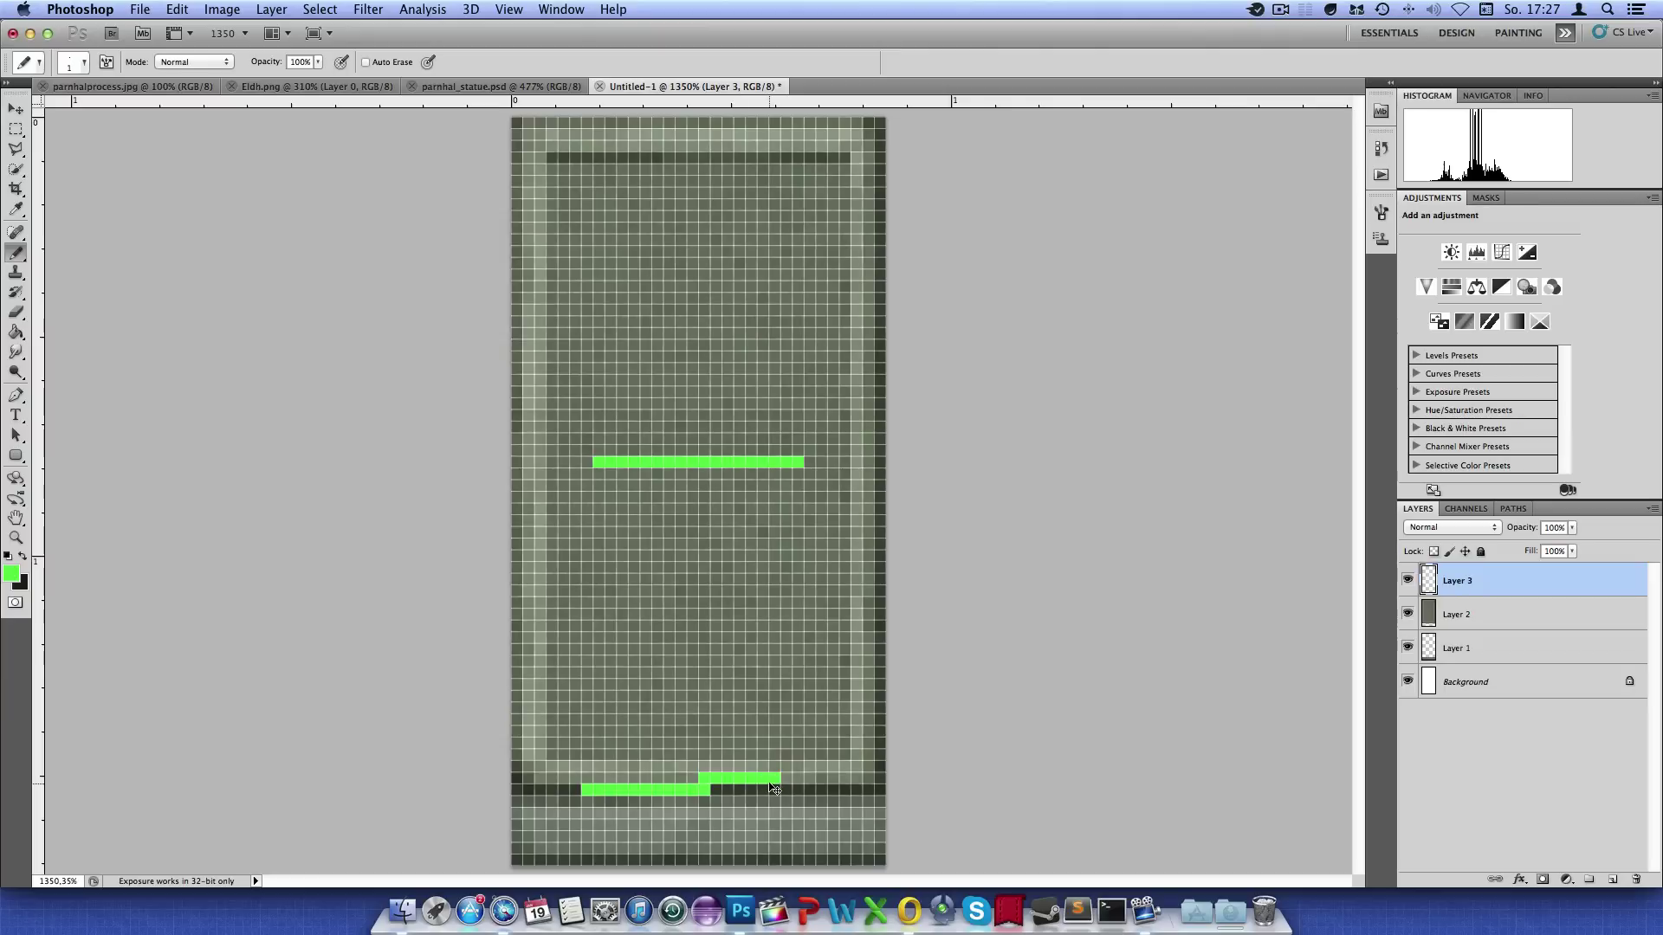
{"action": "key", "text": "super+z"}
{"action": "left_click", "coordinate": [587, 789]}
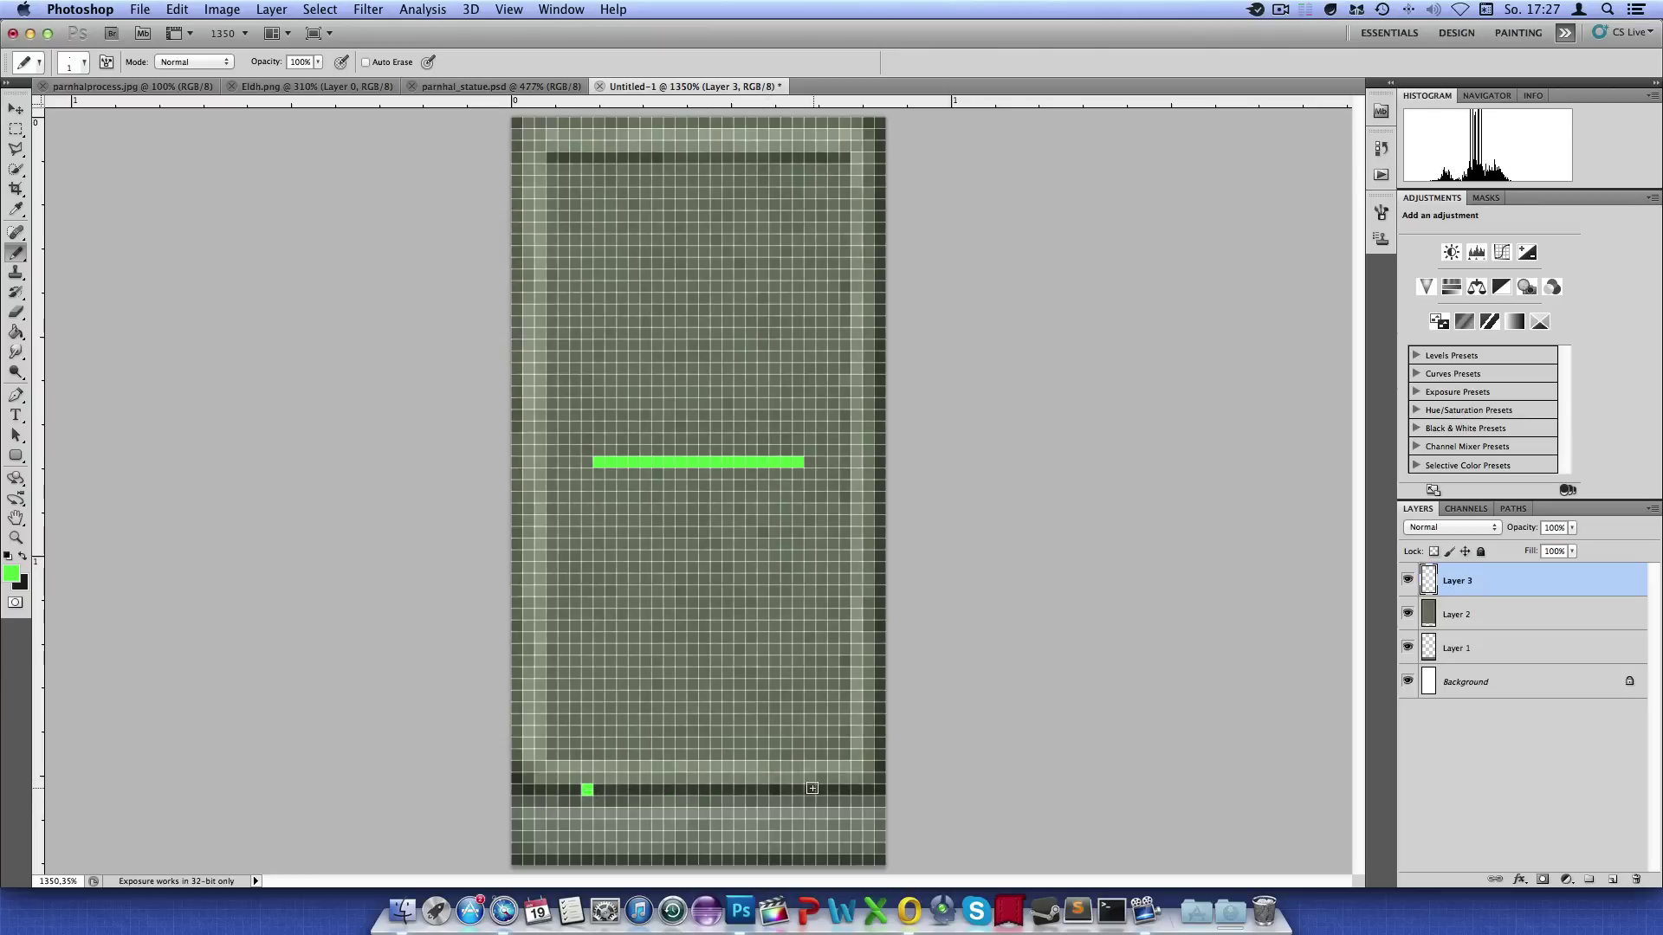
{"action": "left_click", "coordinate": [813, 789], "text": "shift"}
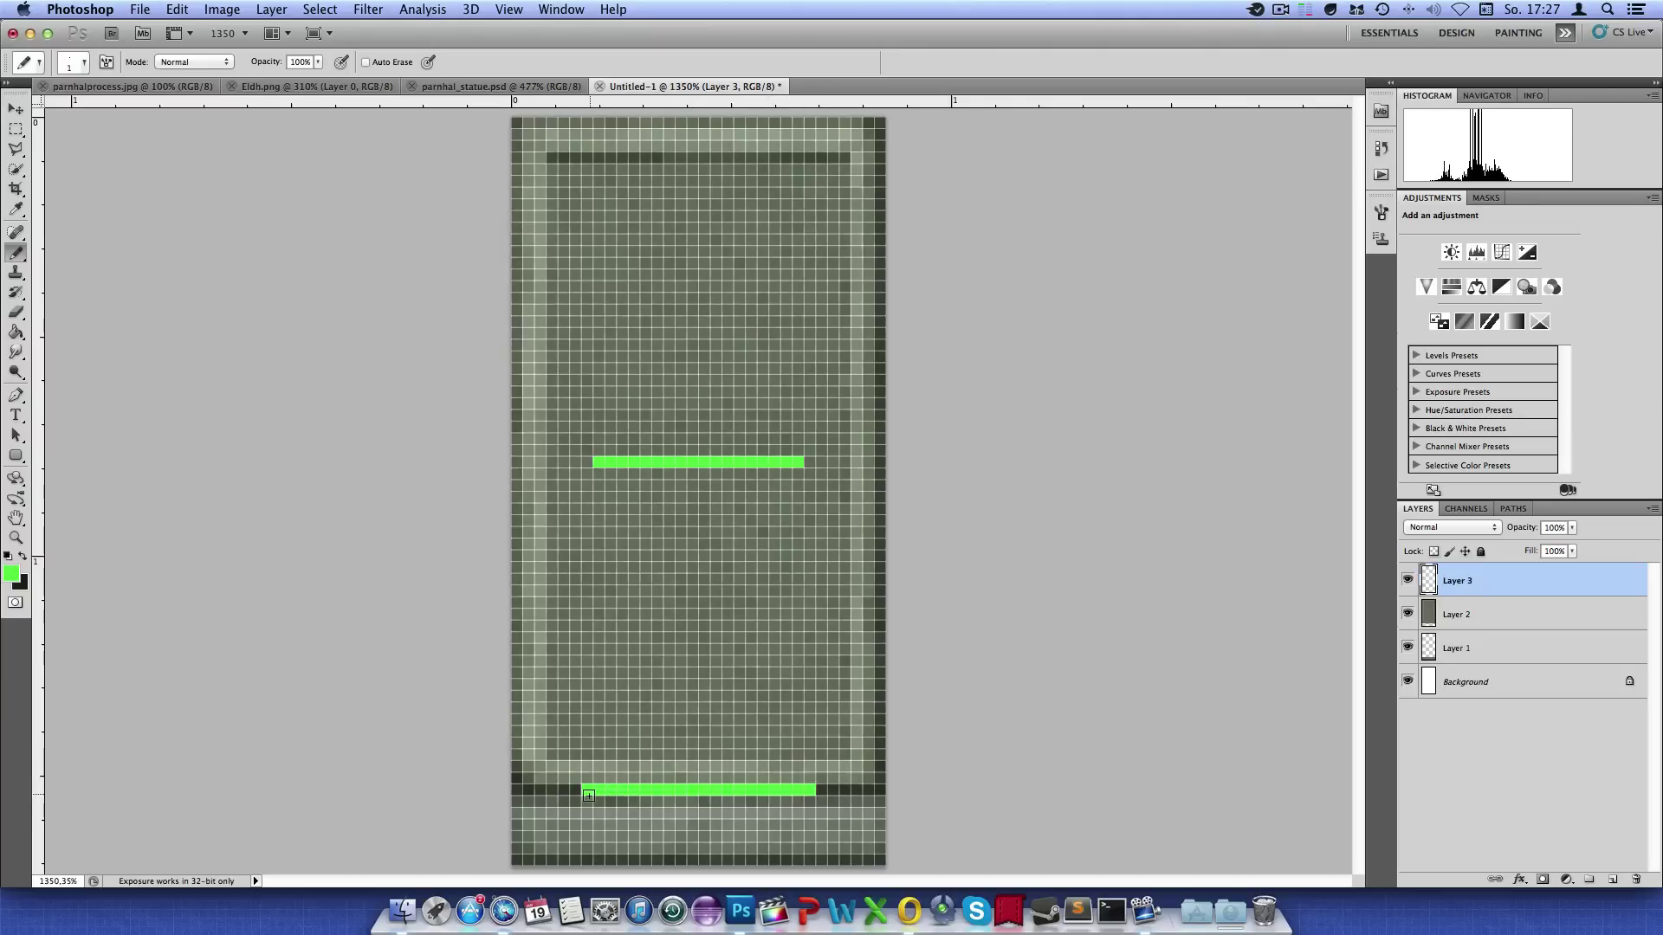
{"action": "left_click", "coordinate": [587, 462]}
{"action": "left_click", "coordinate": [811, 462]}
Draw the hourglass's left and right sides plus an inner right post
{"action": "left_click_drag", "start_coordinate": [587, 468], "coordinate": [587, 512]}
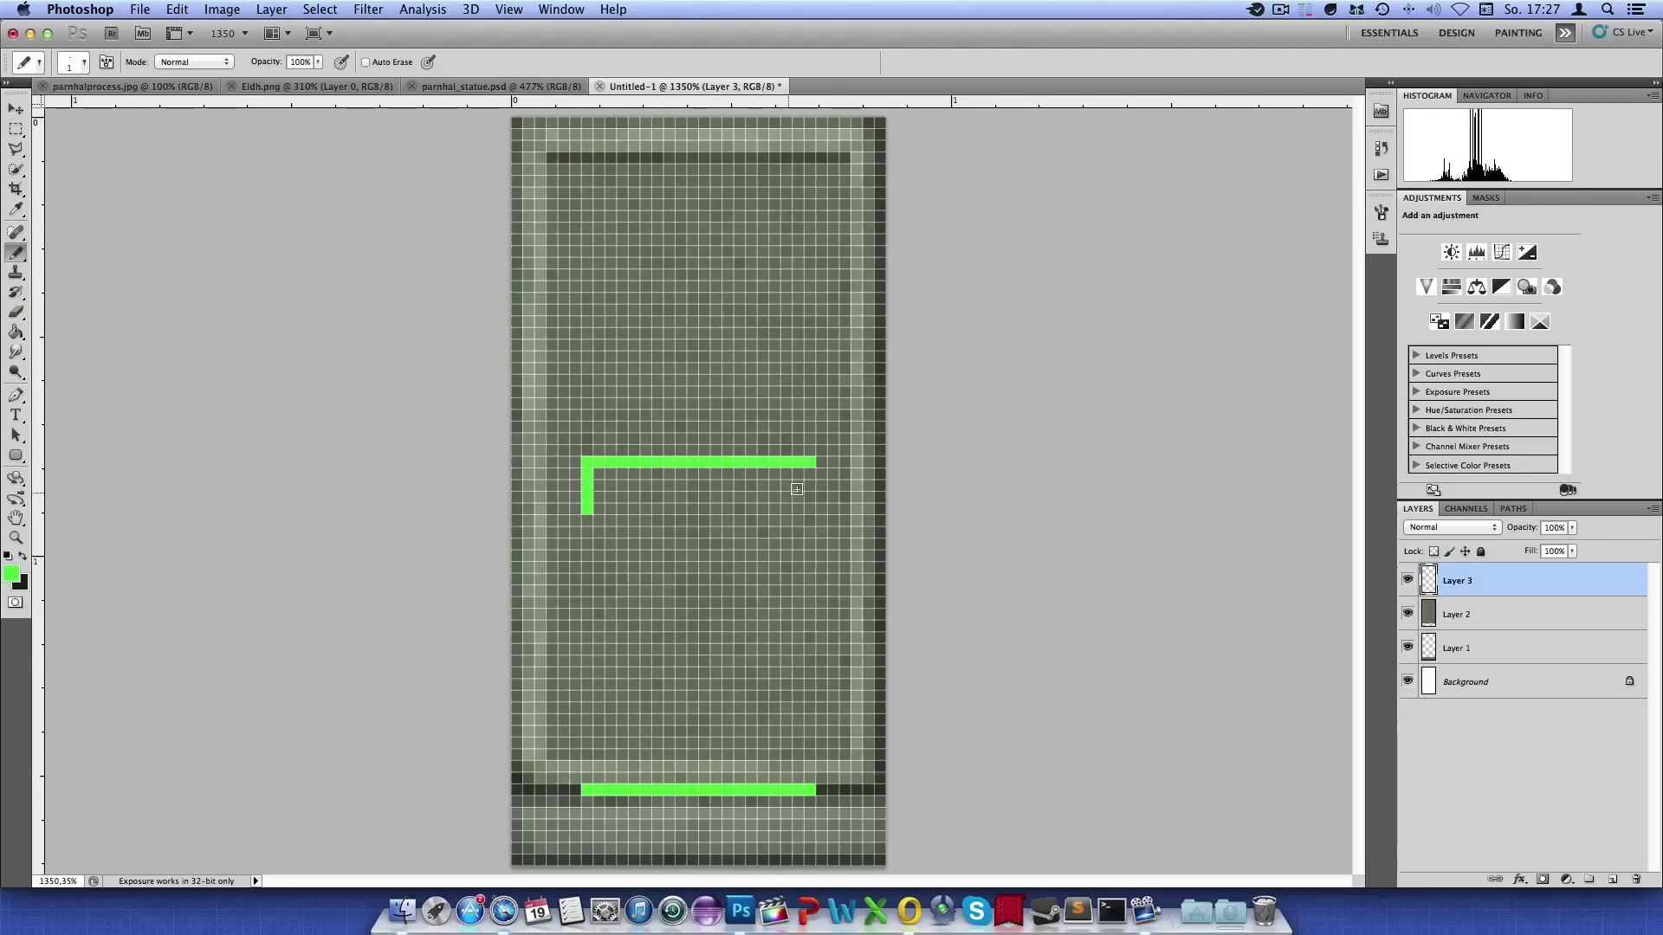
{"action": "left_click_drag", "start_coordinate": [806, 472], "coordinate": [808, 511]}
{"action": "left_click_drag", "start_coordinate": [587, 783], "coordinate": [589, 741]}
{"action": "left_click_drag", "start_coordinate": [809, 784], "coordinate": [808, 745]}
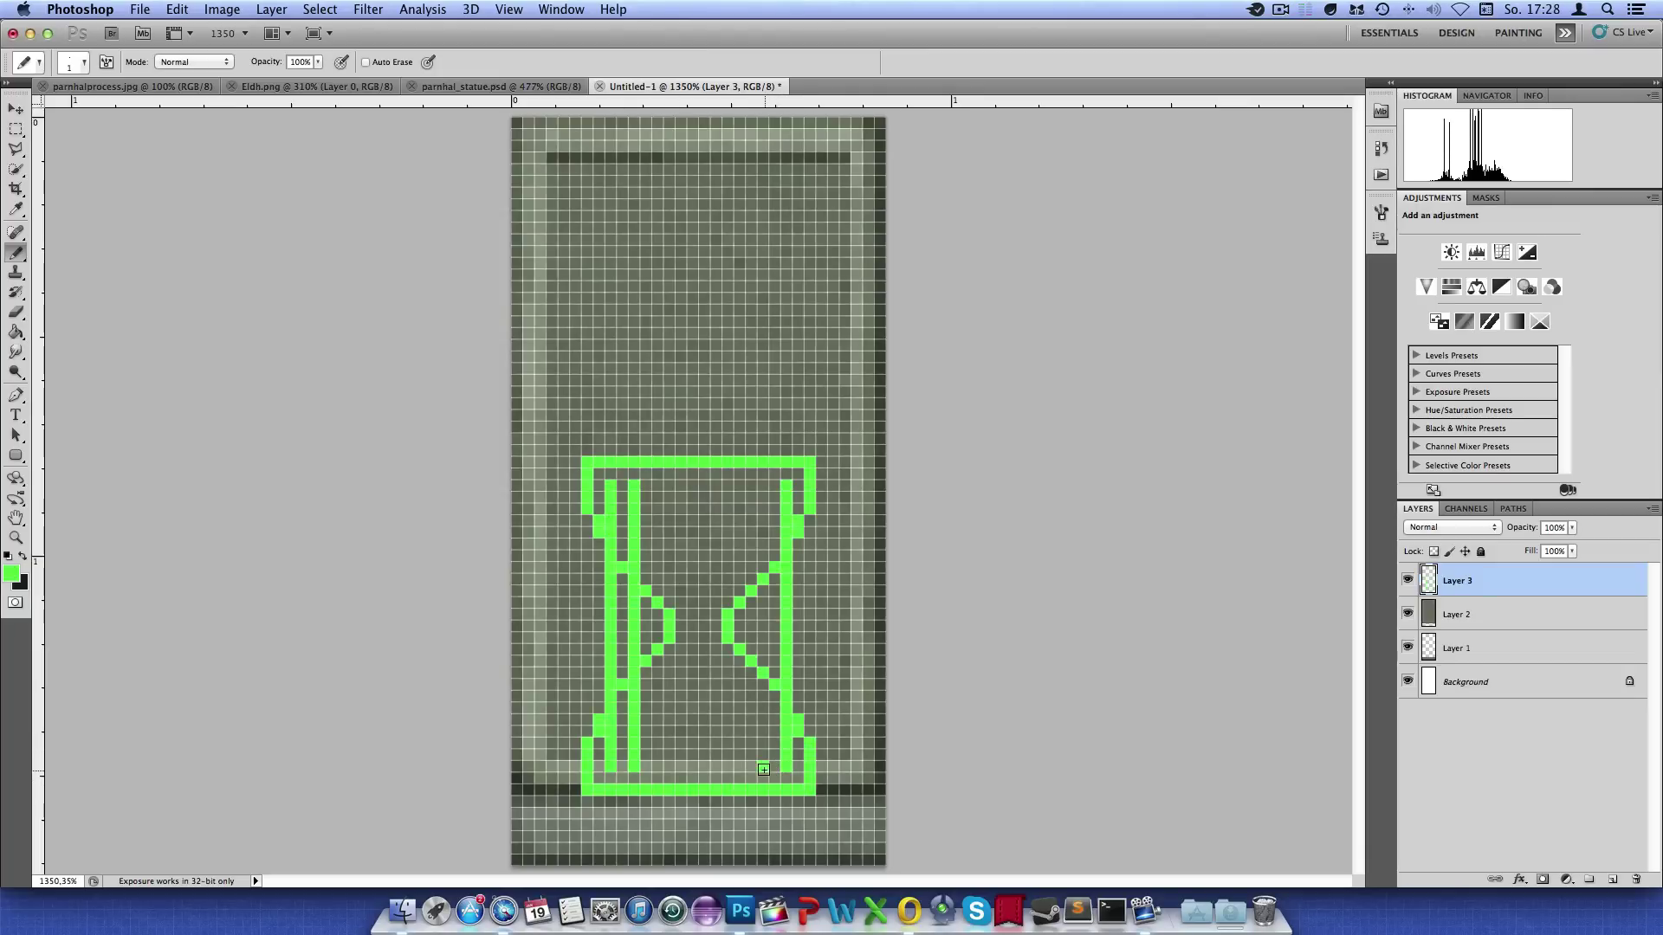
{"action": "left_click", "coordinate": [763, 490], "text": "shift"}
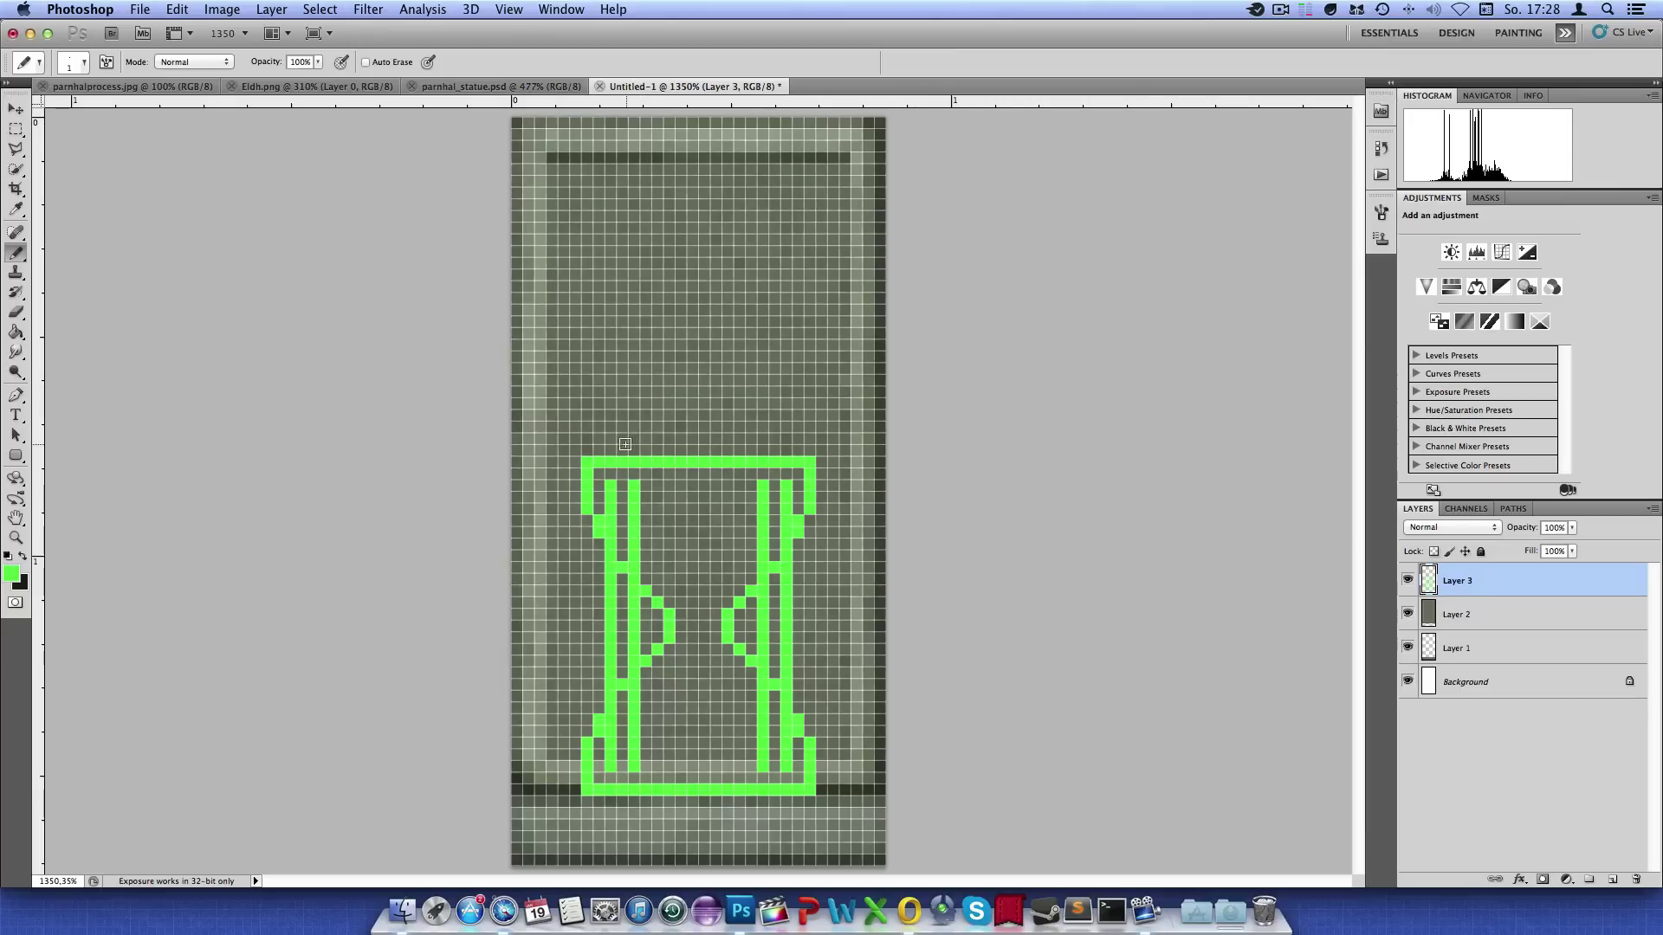
Sketch a curve above the hourglass and a stepped line out to the right edge
{"action": "left_click_drag", "start_coordinate": [633, 450], "coordinate": [834, 438]}
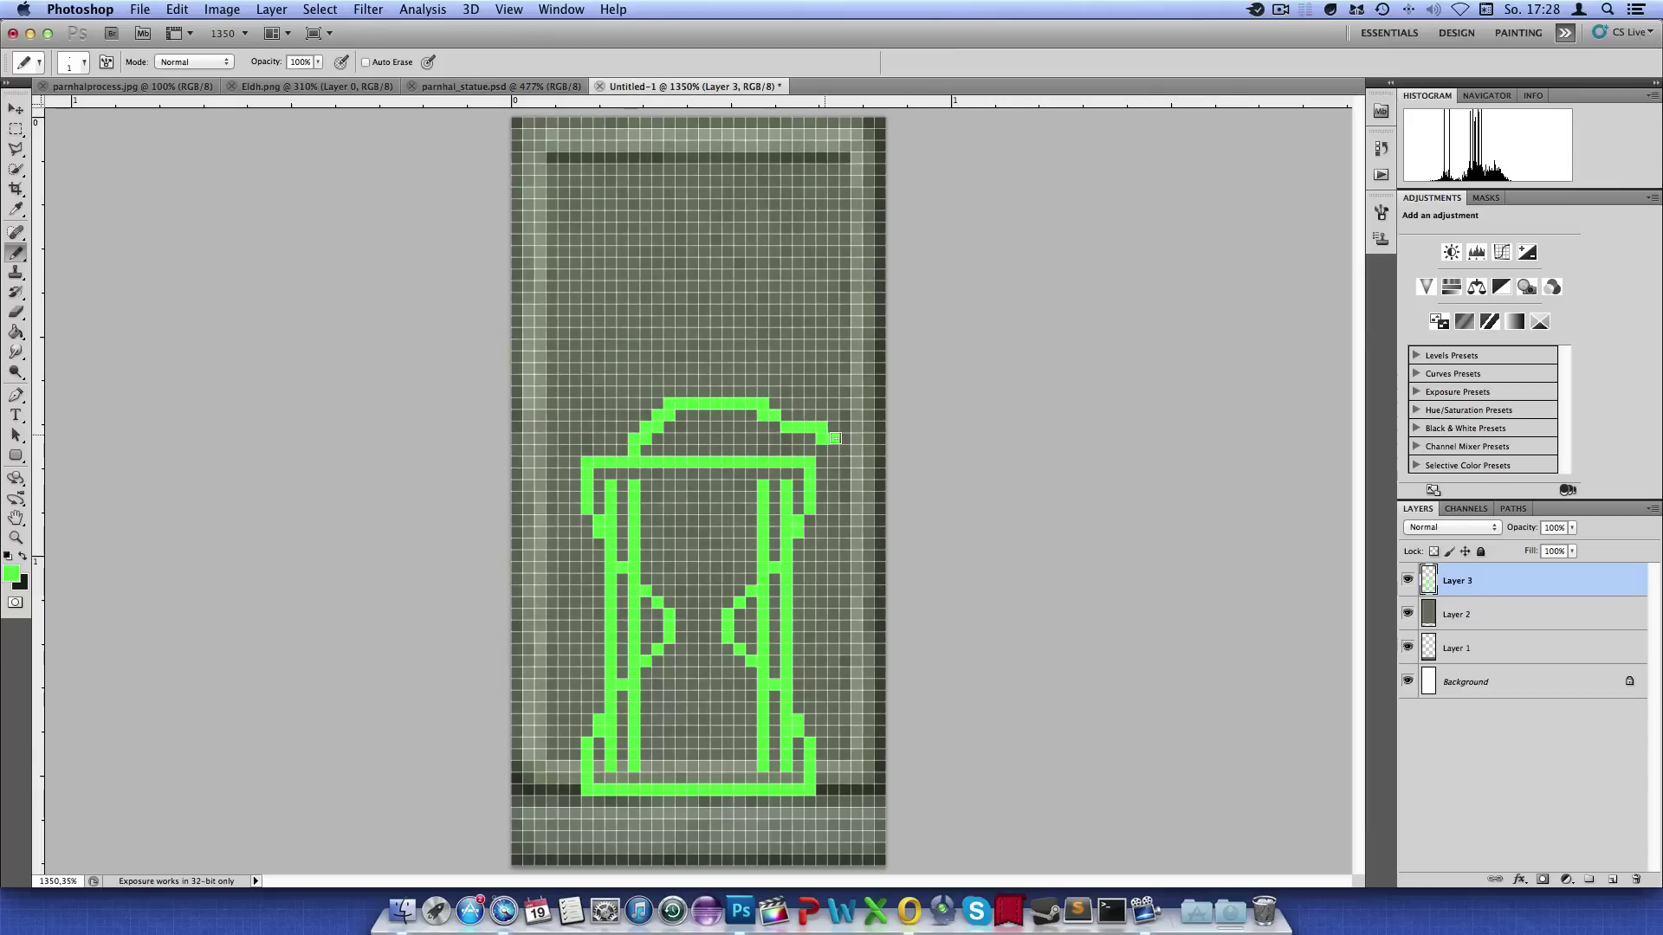
{"action": "left_click_drag", "start_coordinate": [806, 540], "coordinate": [882, 576]}
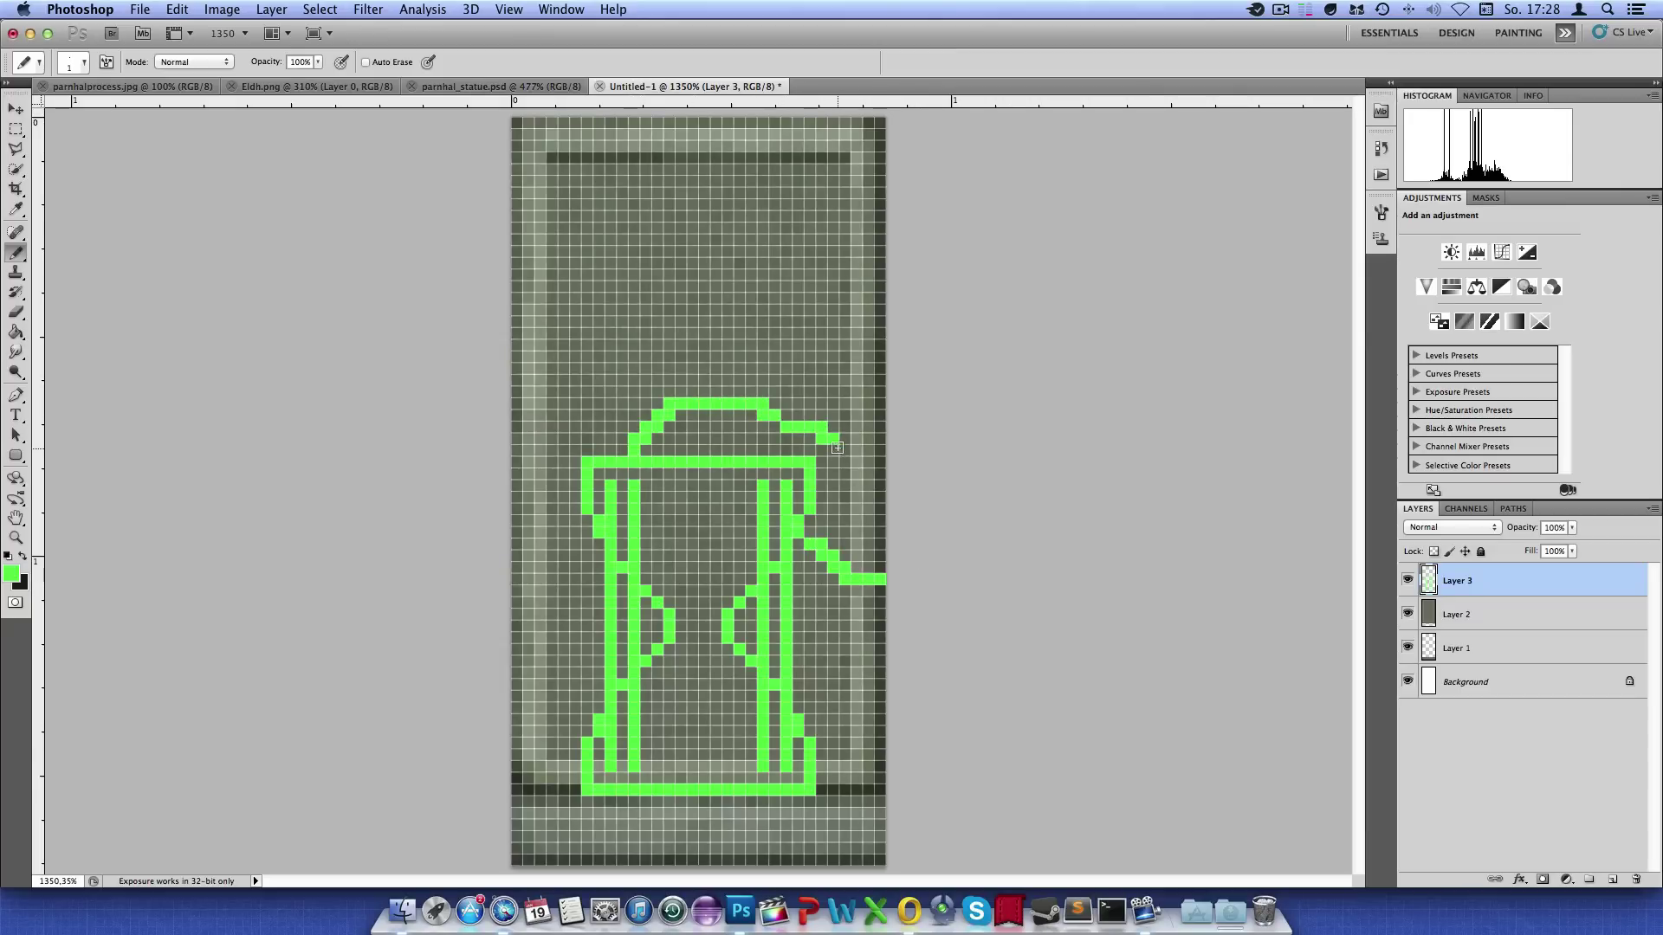
{"action": "left_click_drag", "start_coordinate": [836, 448], "coordinate": [883, 461]}
{"action": "left_click", "coordinate": [337, 90]}
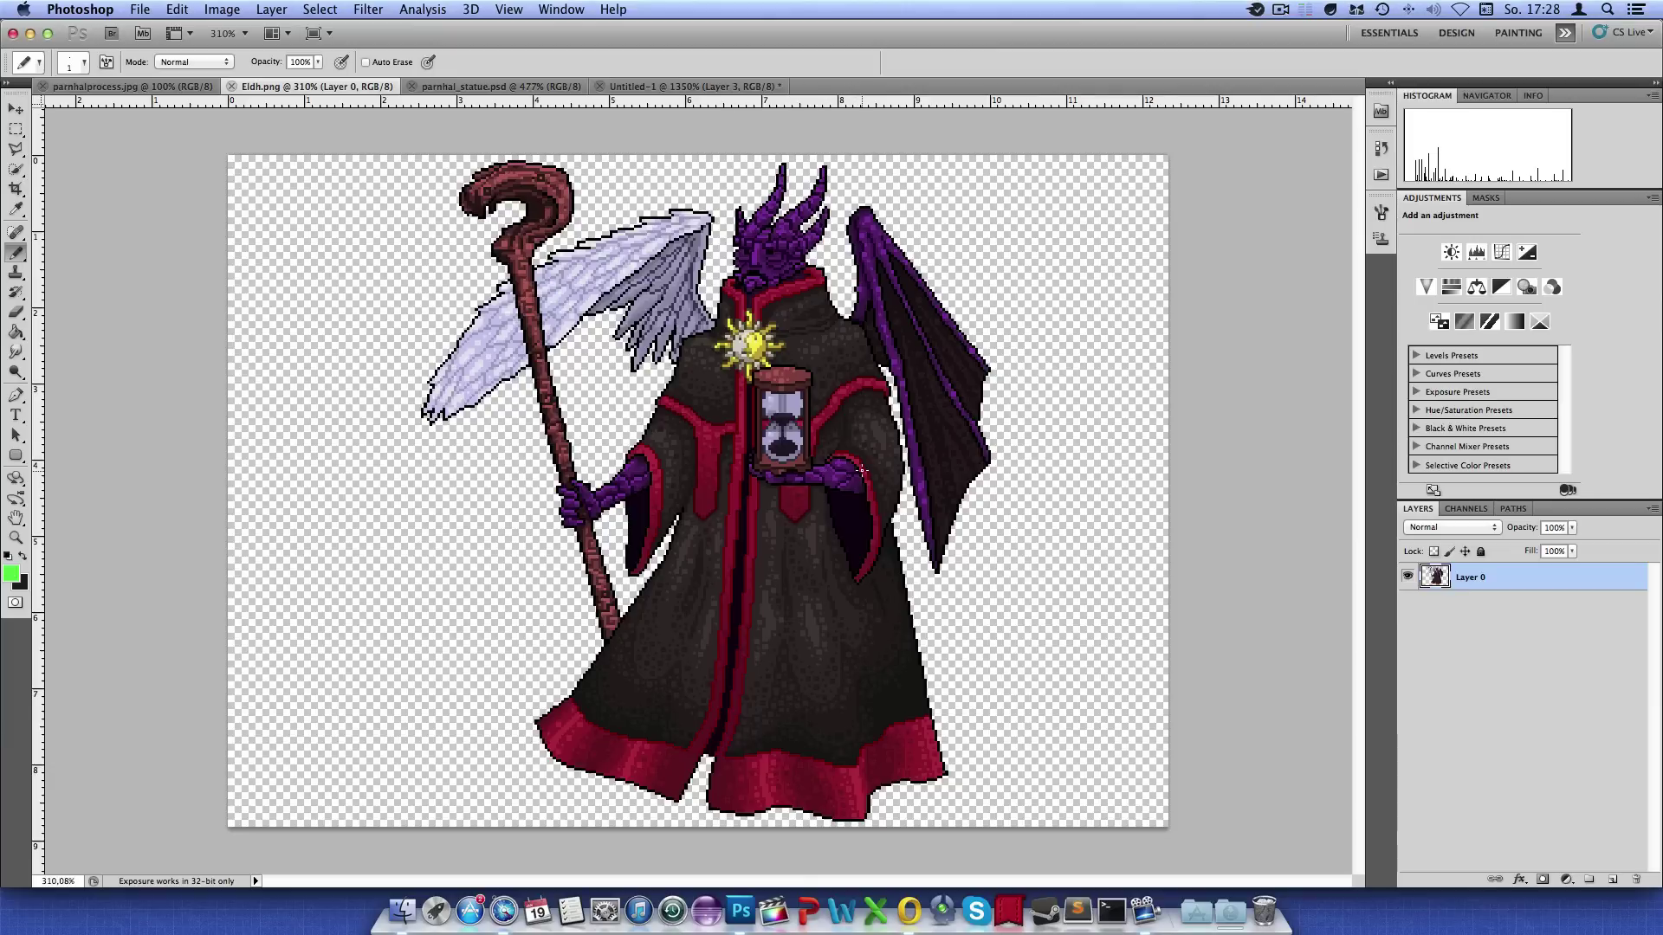
Pencil robe fold strokes on both sides of the hourglass and a small mark above it
{"action": "left_click", "coordinate": [480, 87]}
{"action": "left_click", "coordinate": [667, 87]}
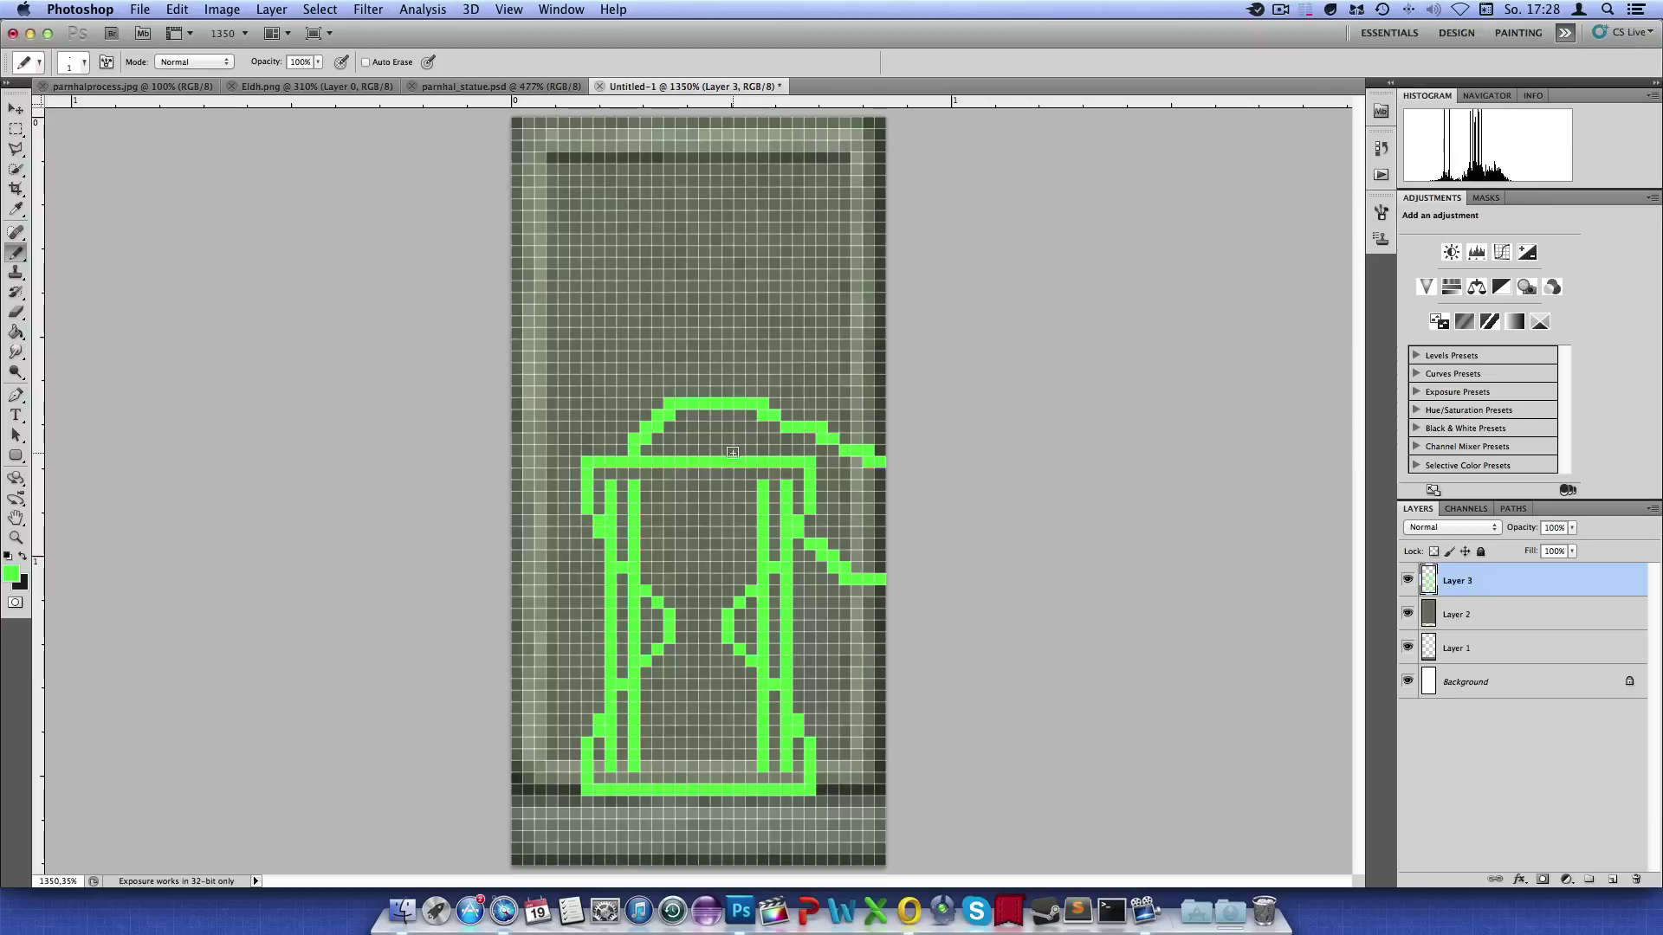
{"action": "left_click_drag", "start_coordinate": [705, 437], "coordinate": [682, 449]}
{"action": "left_click_drag", "start_coordinate": [831, 621], "coordinate": [852, 725]}
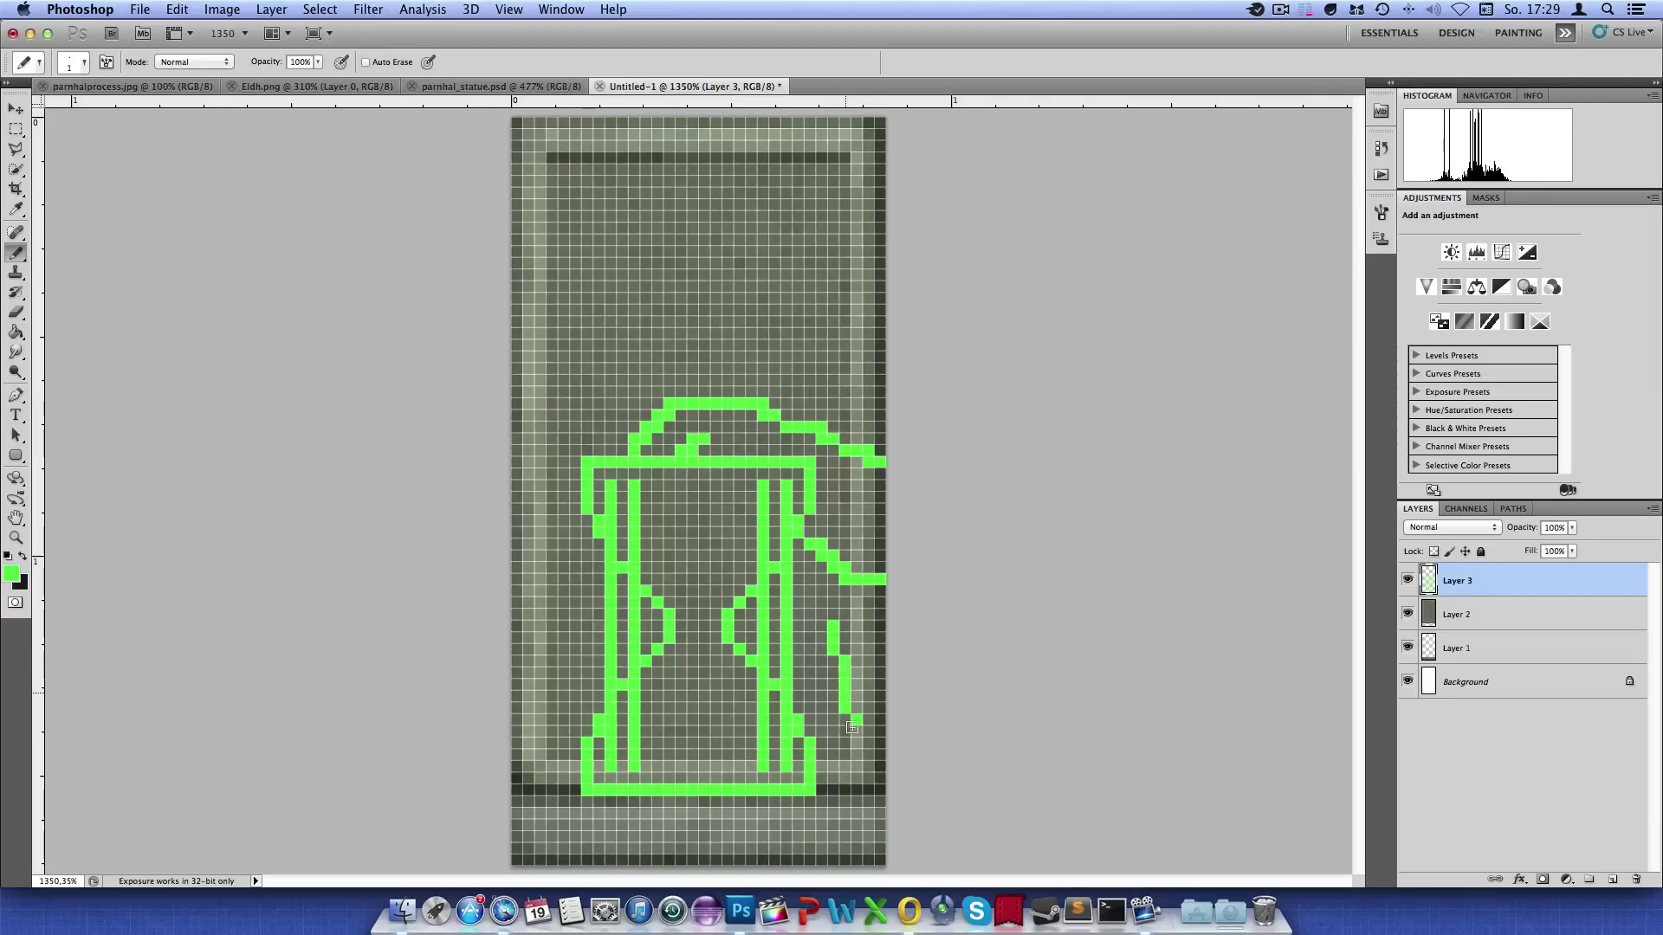
{"action": "mouse_move", "coordinate": [575, 641]}
{"action": "left_mouse_down"}
{"action": "mouse_move", "coordinate": [575, 625]}
{"action": "mouse_move", "coordinate": [554, 721]}
{"action": "left_mouse_up"}
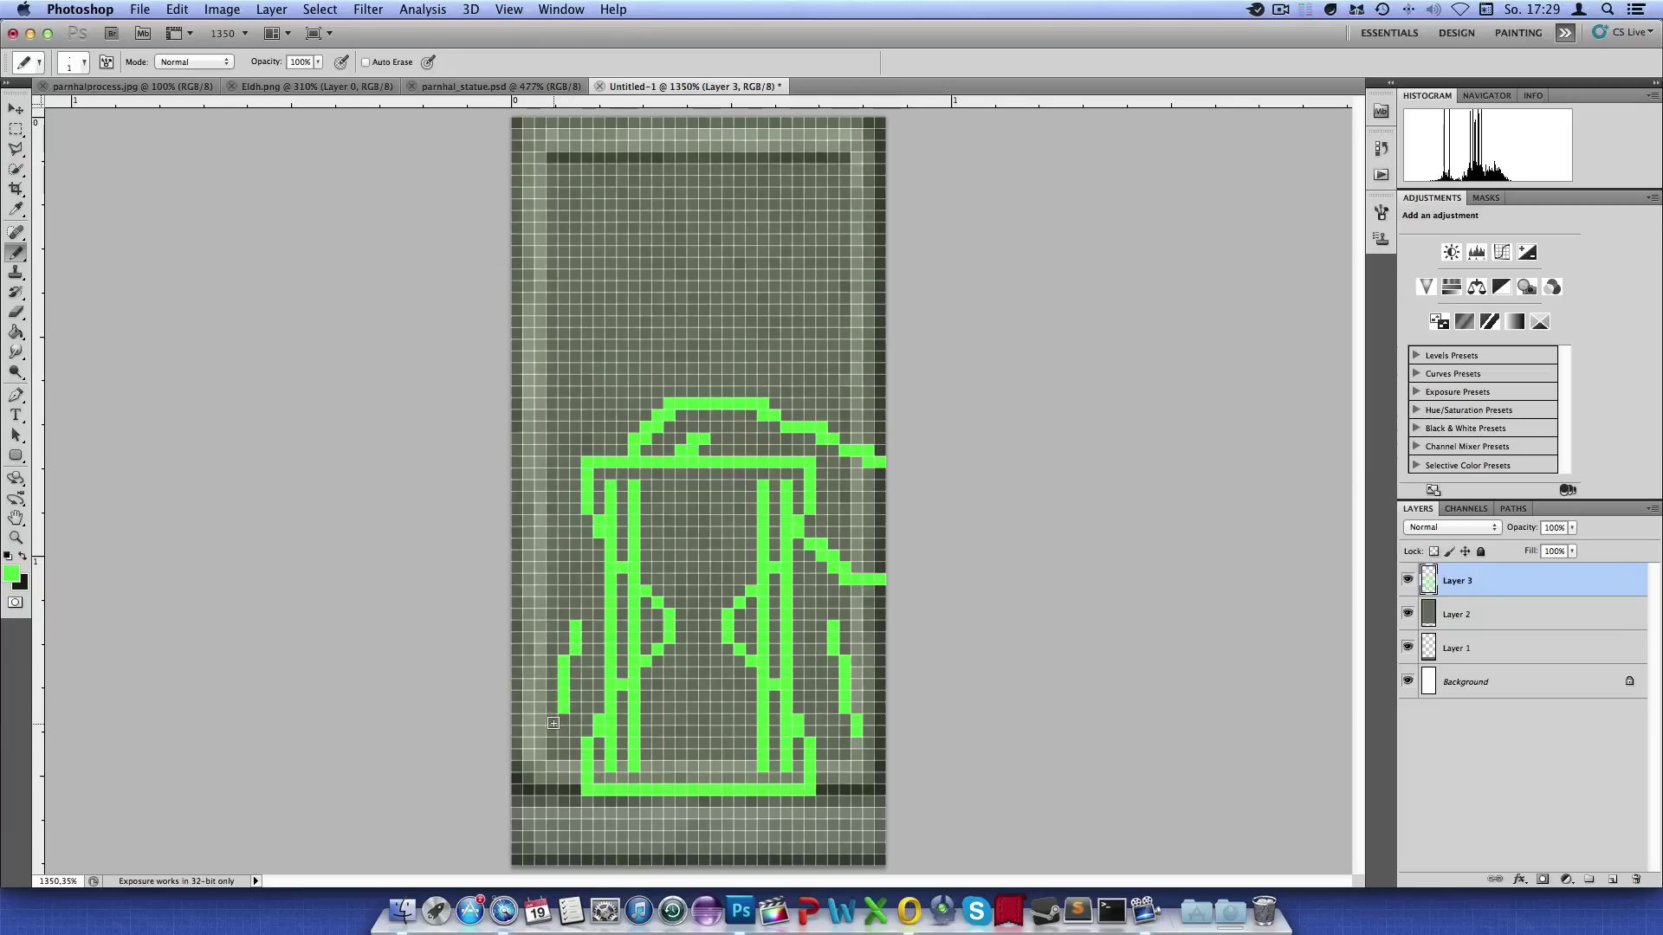
{"action": "left_click", "coordinate": [553, 723]}
{"action": "left_click_drag", "start_coordinate": [860, 600], "coordinate": [877, 663]}
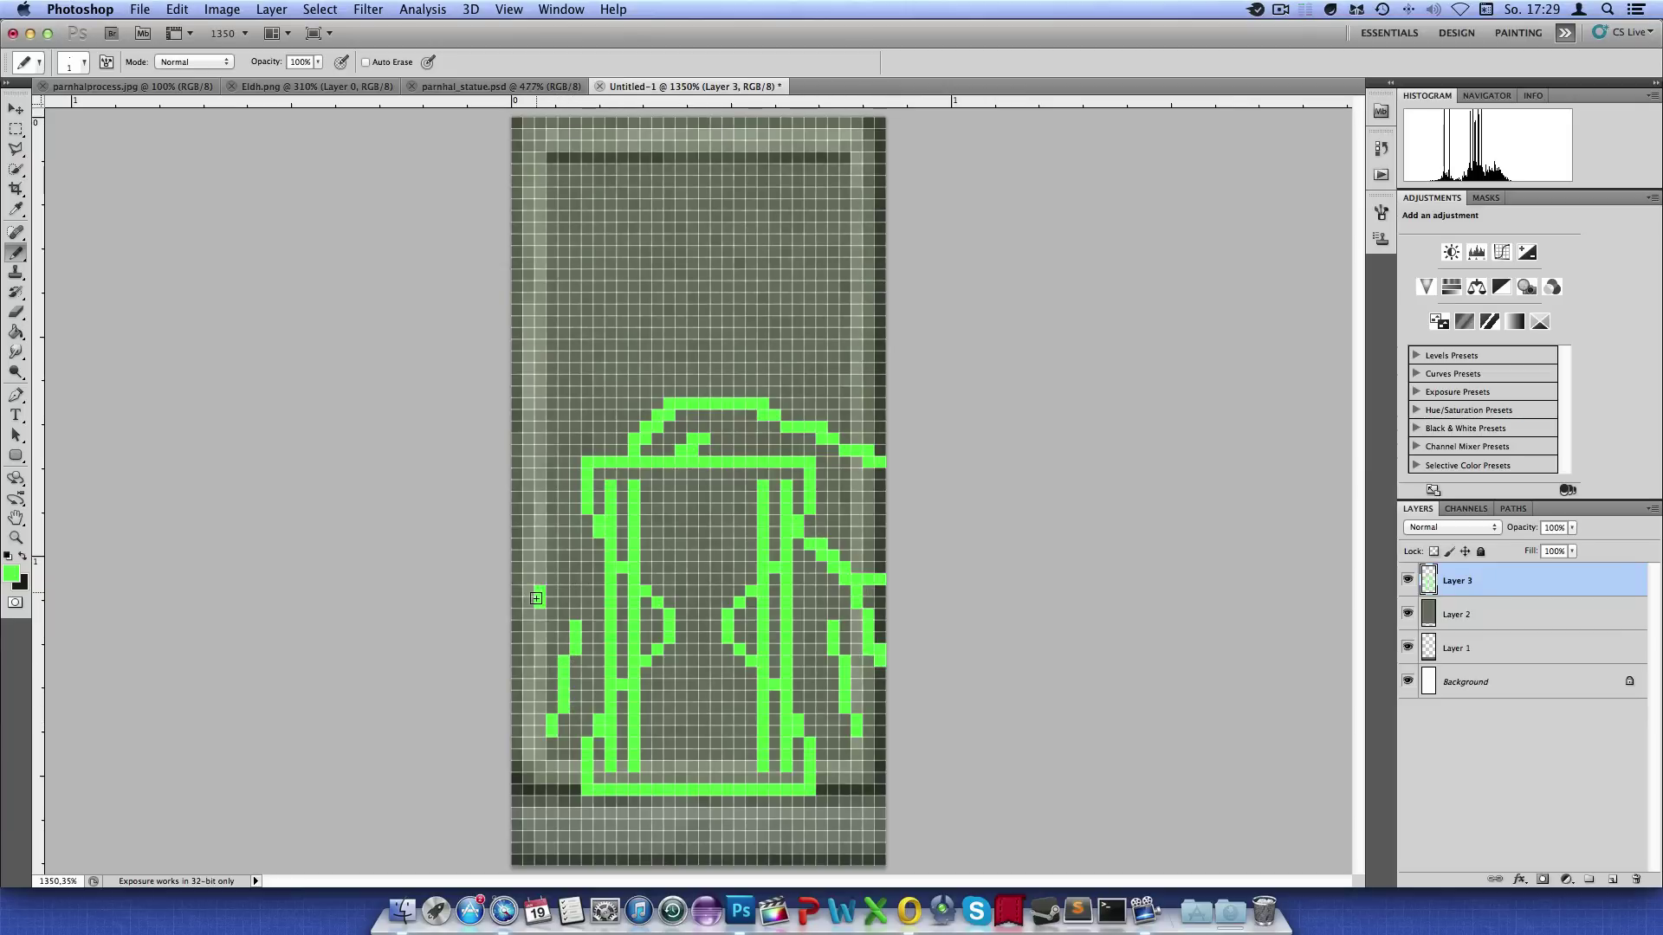
{"action": "left_click_drag", "start_coordinate": [536, 598], "coordinate": [529, 639]}
{"action": "left_click_drag", "start_coordinate": [528, 645], "coordinate": [517, 656]}
Erase stray pixels on the right diagonal with the pencil in Clear mode, then restore Normal
{"action": "left_click", "coordinate": [194, 62]}
{"action": "left_click", "coordinate": [200, 95]}
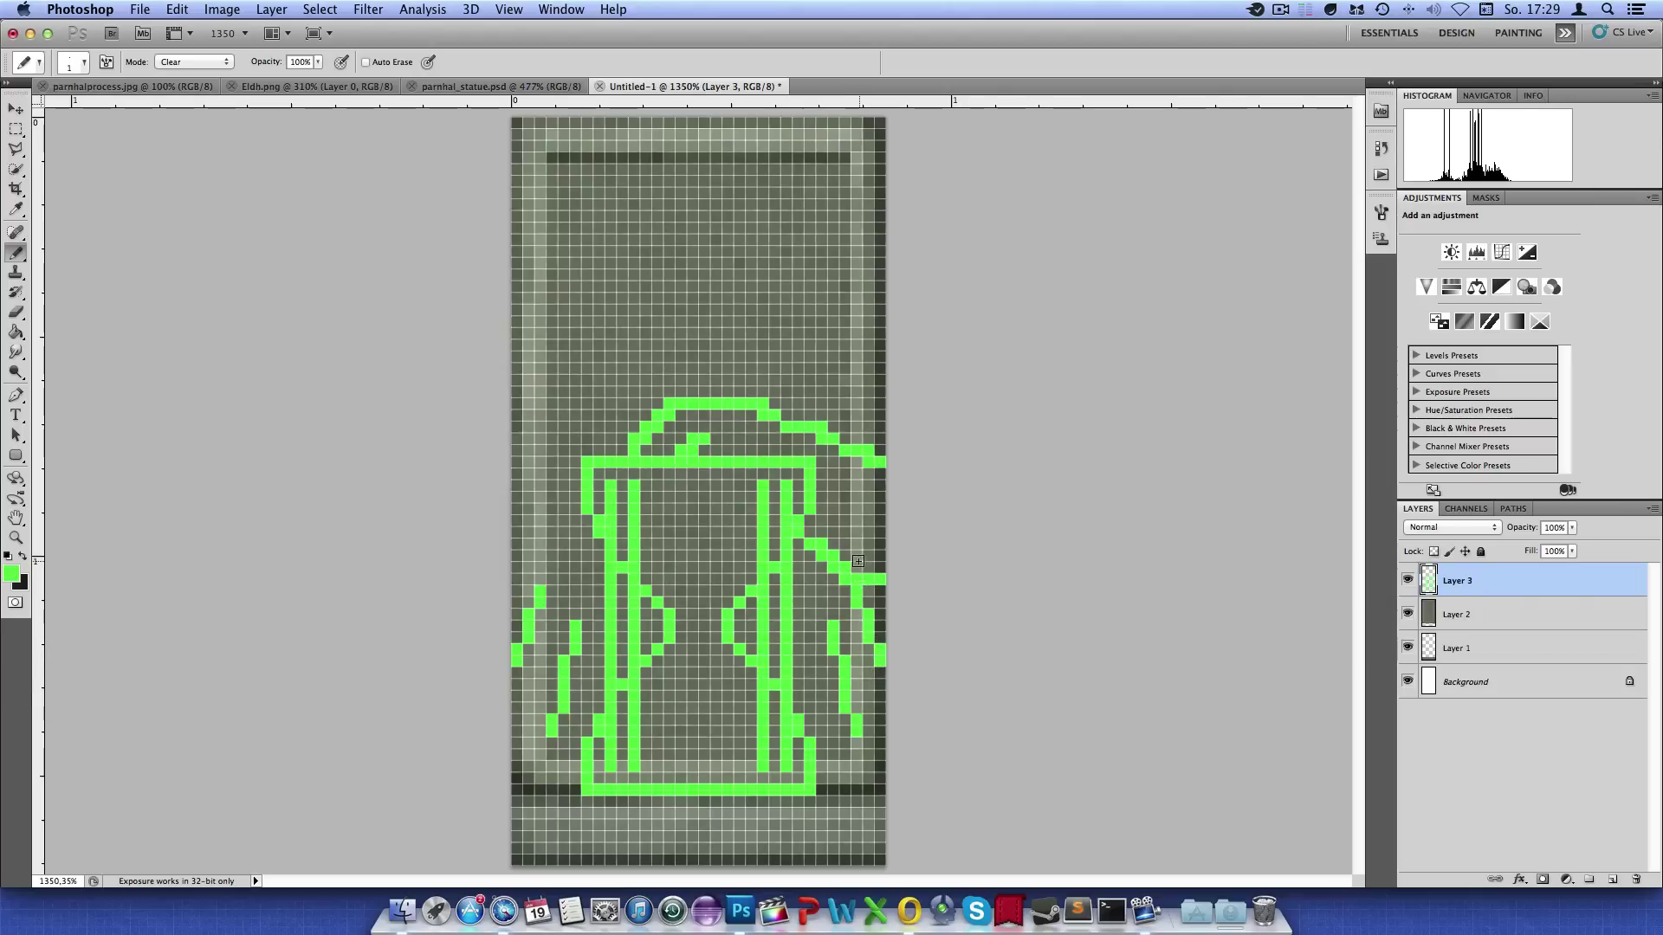
{"action": "left_click", "coordinate": [845, 568]}
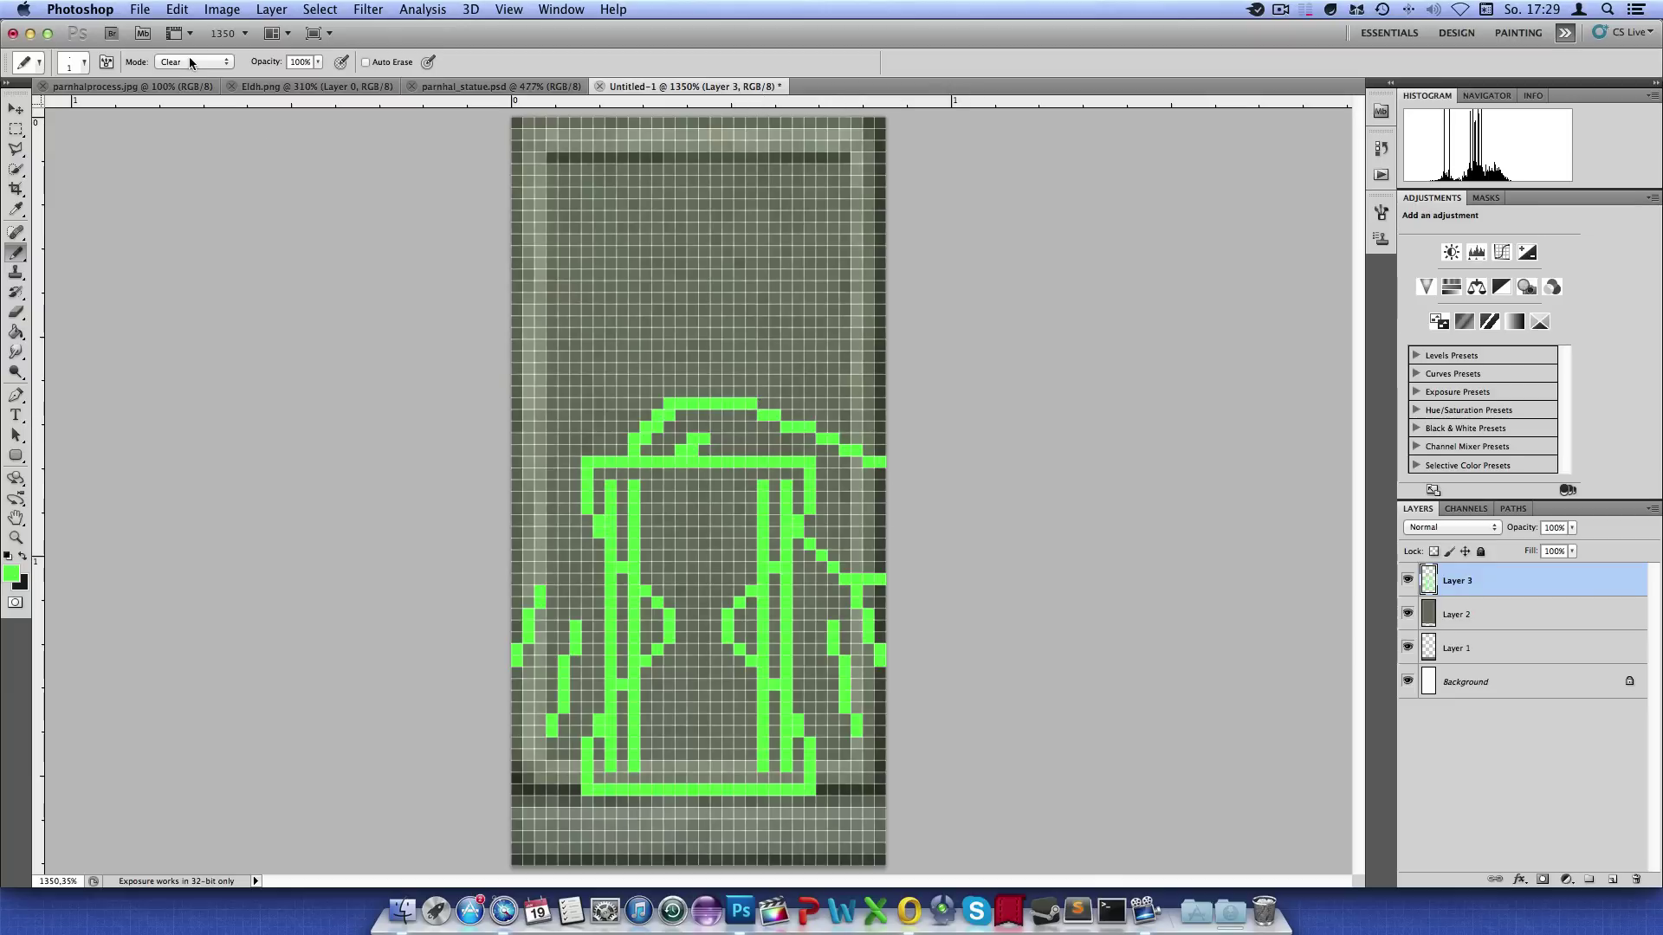
{"action": "left_click", "coordinate": [193, 62]}
{"action": "left_click", "coordinate": [197, 29]}
Draw inner top and bottom frame lines in the hourglass and close parnhal_statue.psd
{"action": "left_click_drag", "start_coordinate": [645, 496], "coordinate": [748, 495]}
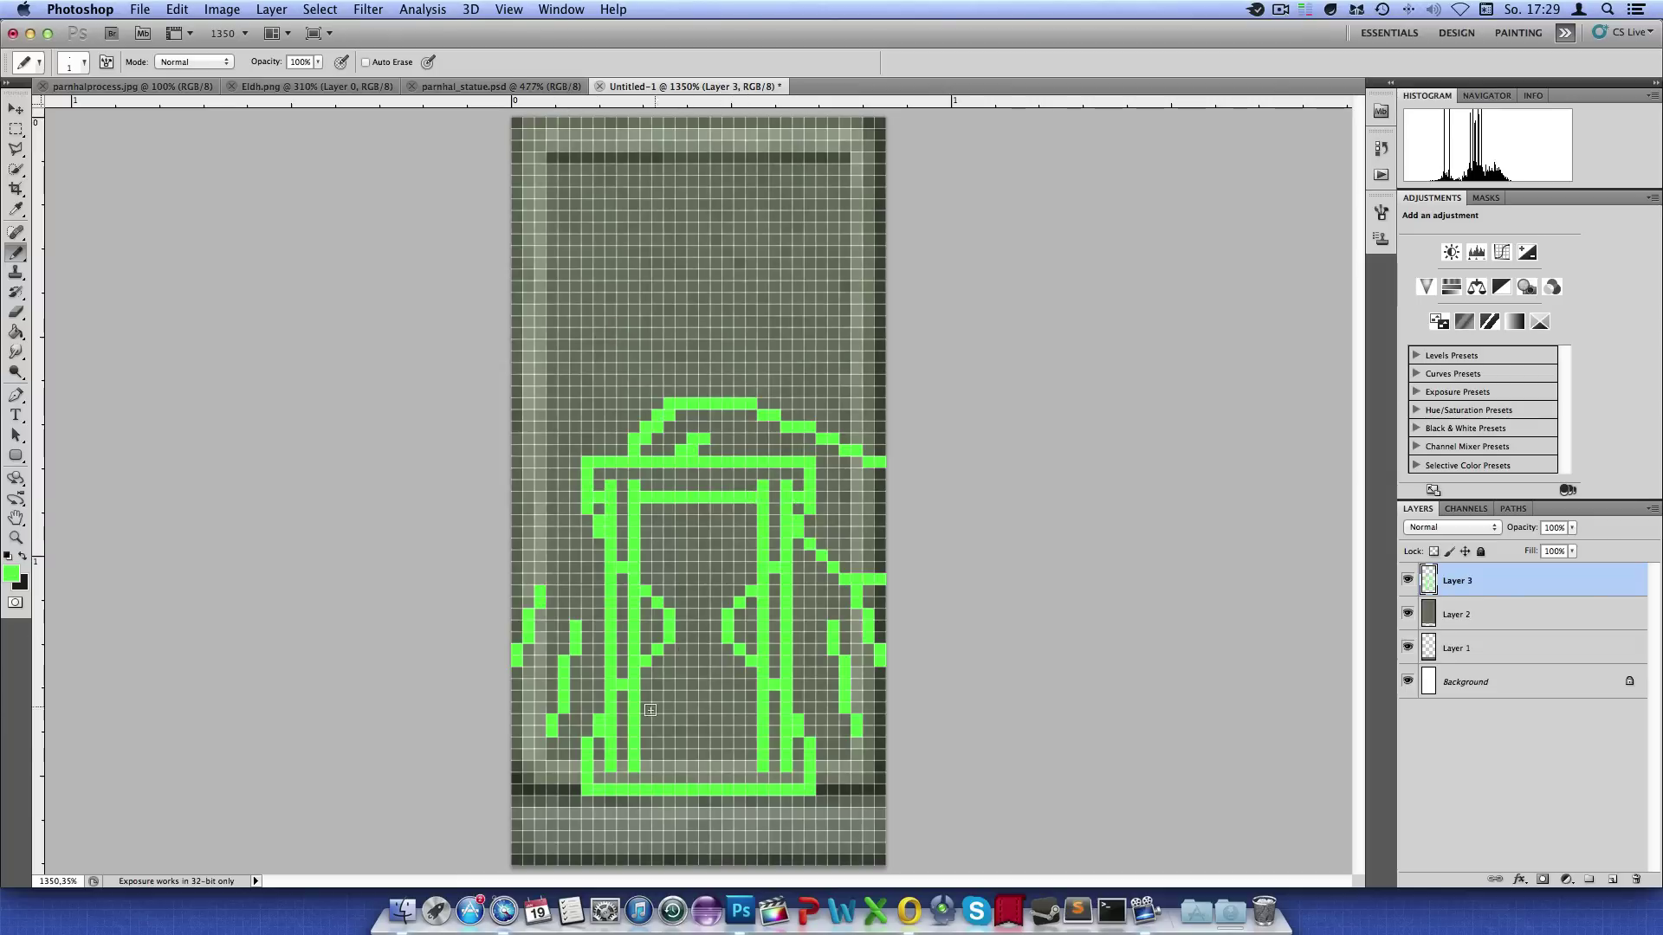
{"action": "left_click_drag", "start_coordinate": [638, 756], "coordinate": [758, 755]}
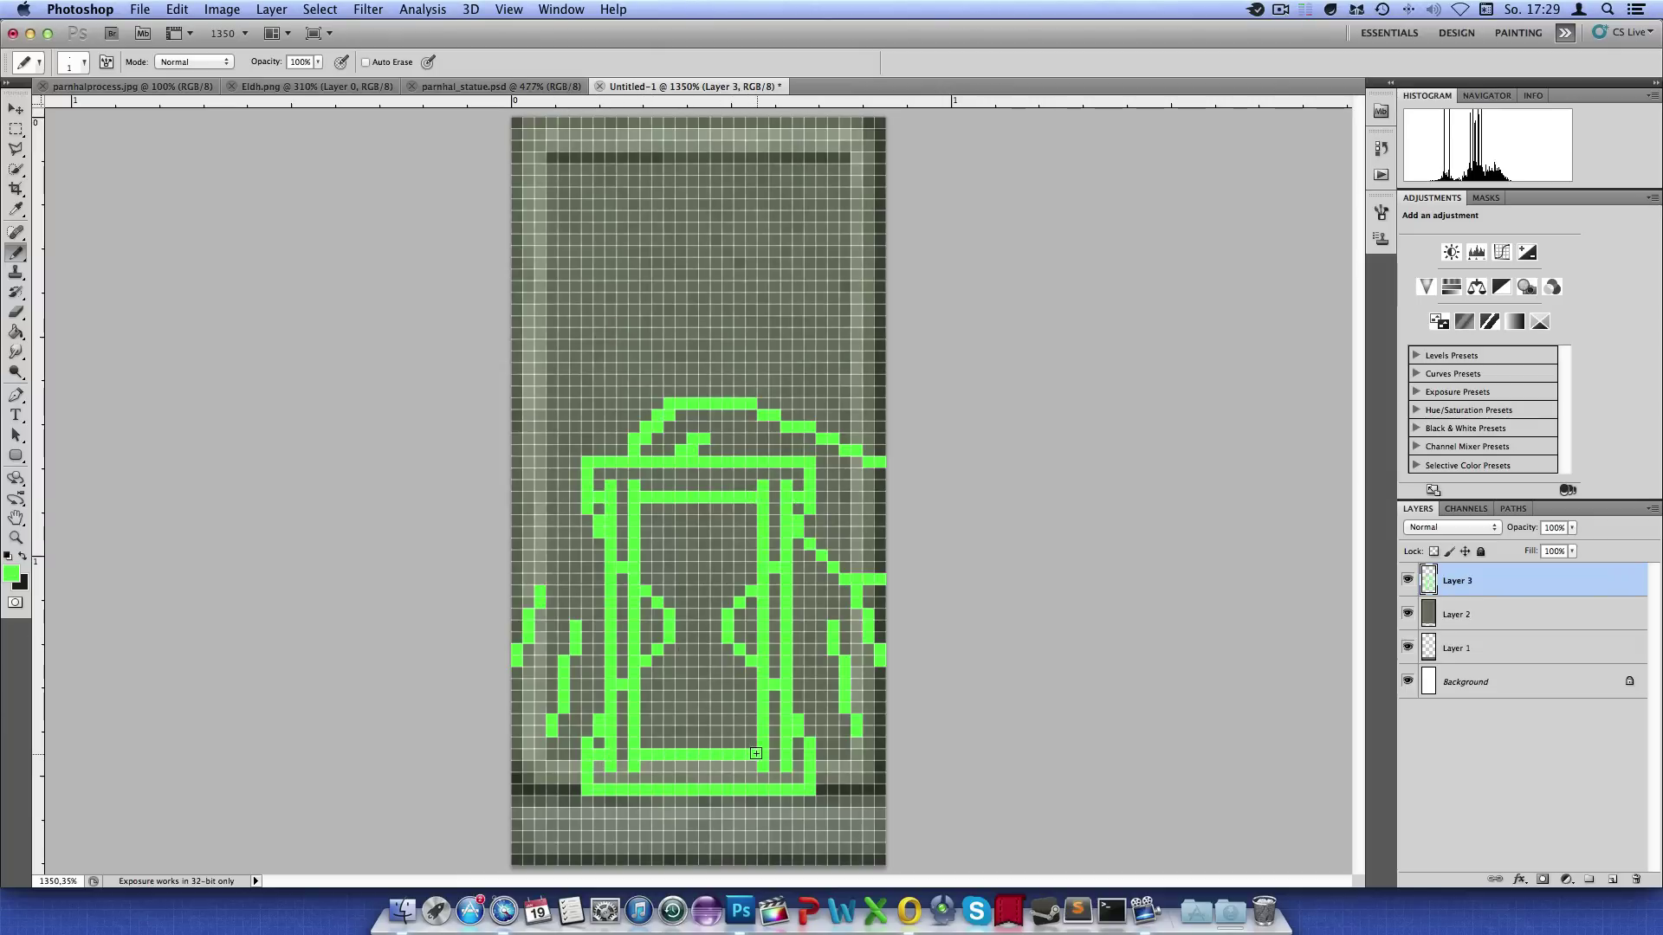
{"action": "left_click", "coordinate": [500, 85]}
{"action": "left_click", "coordinate": [413, 86]}
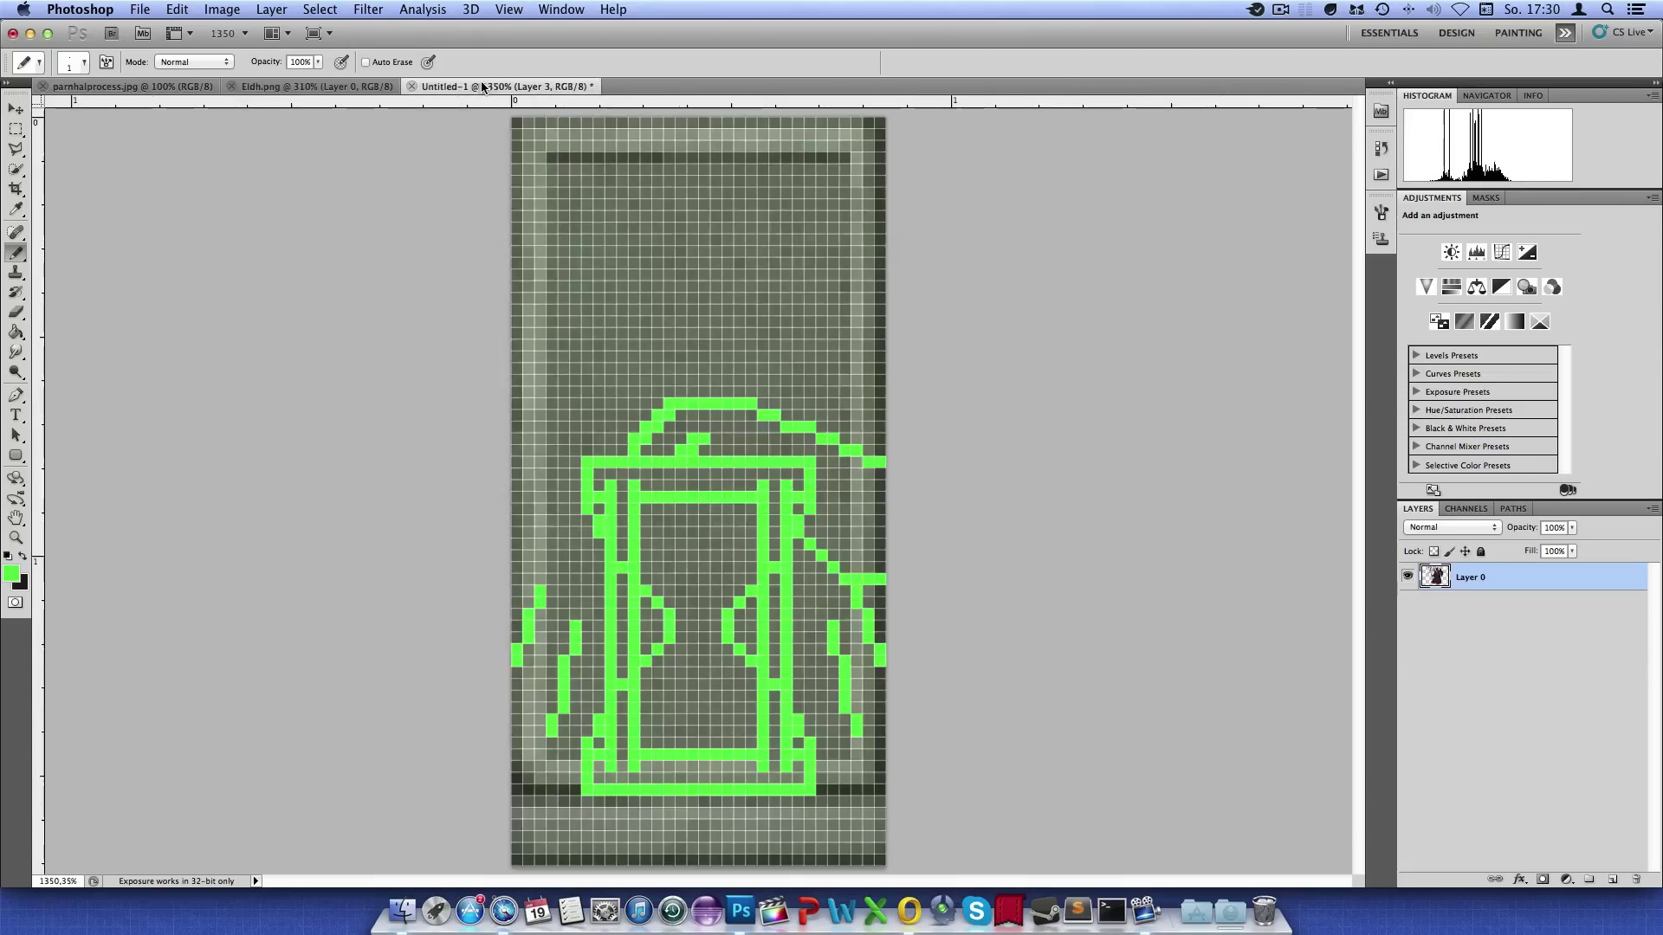
{"action": "left_click", "coordinate": [575, 122]}
Using the Eldh.png reference, draw an L-shaped nose and both eyes on the sketch
{"action": "left_click", "coordinate": [320, 85]}
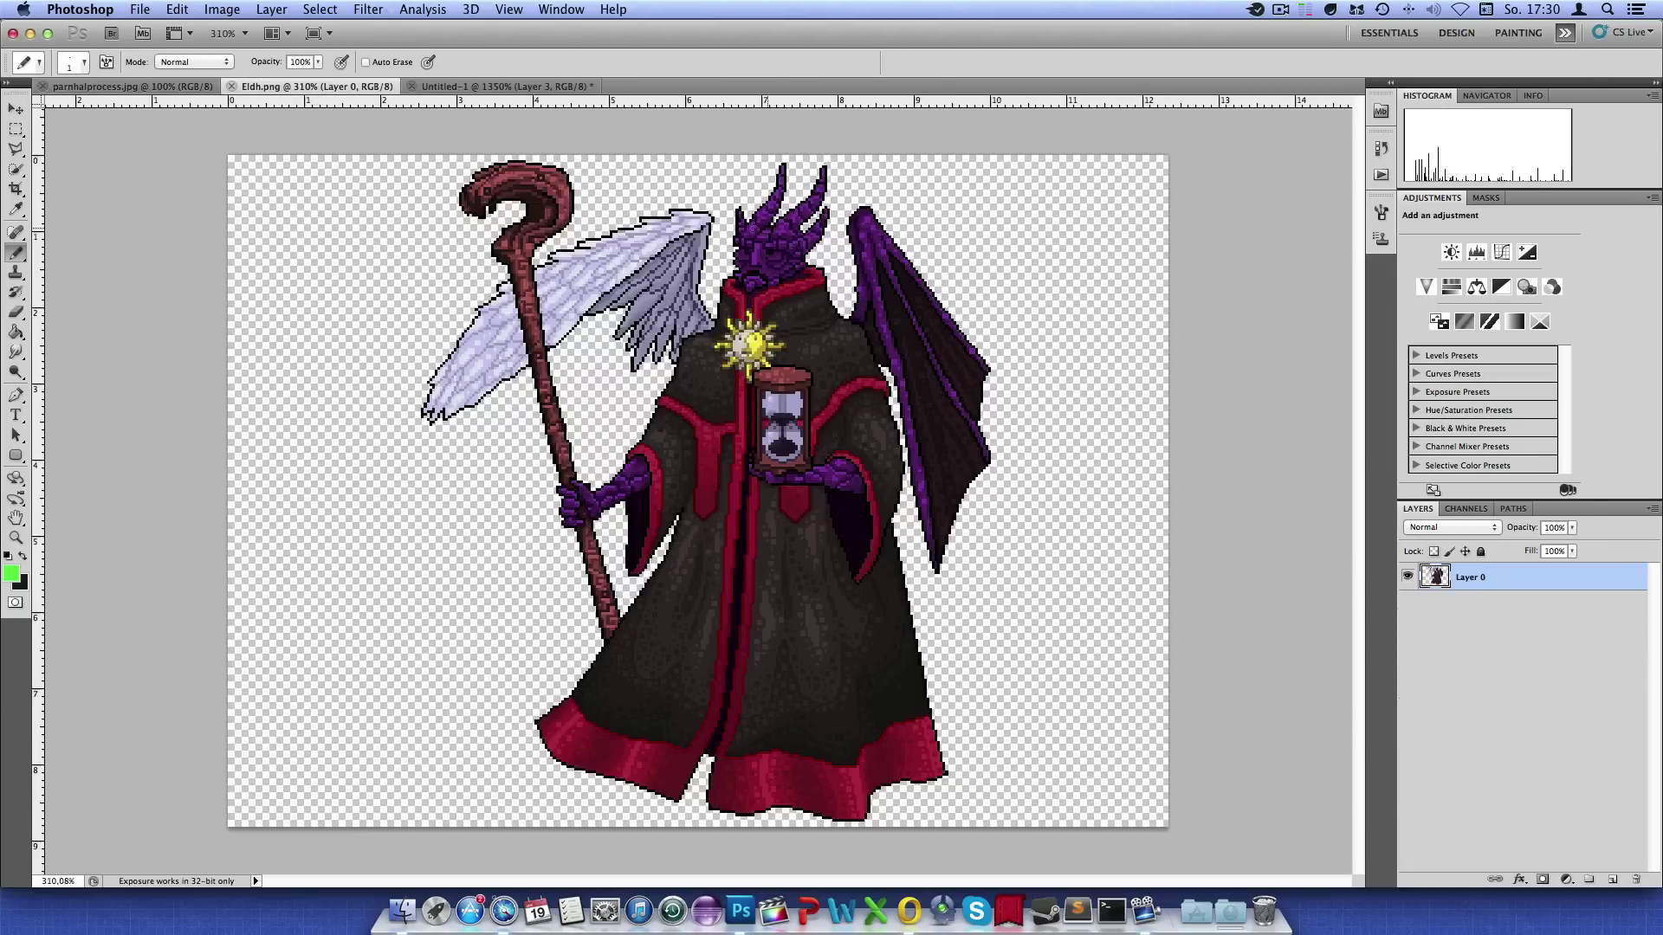
{"action": "left_click", "coordinate": [502, 86]}
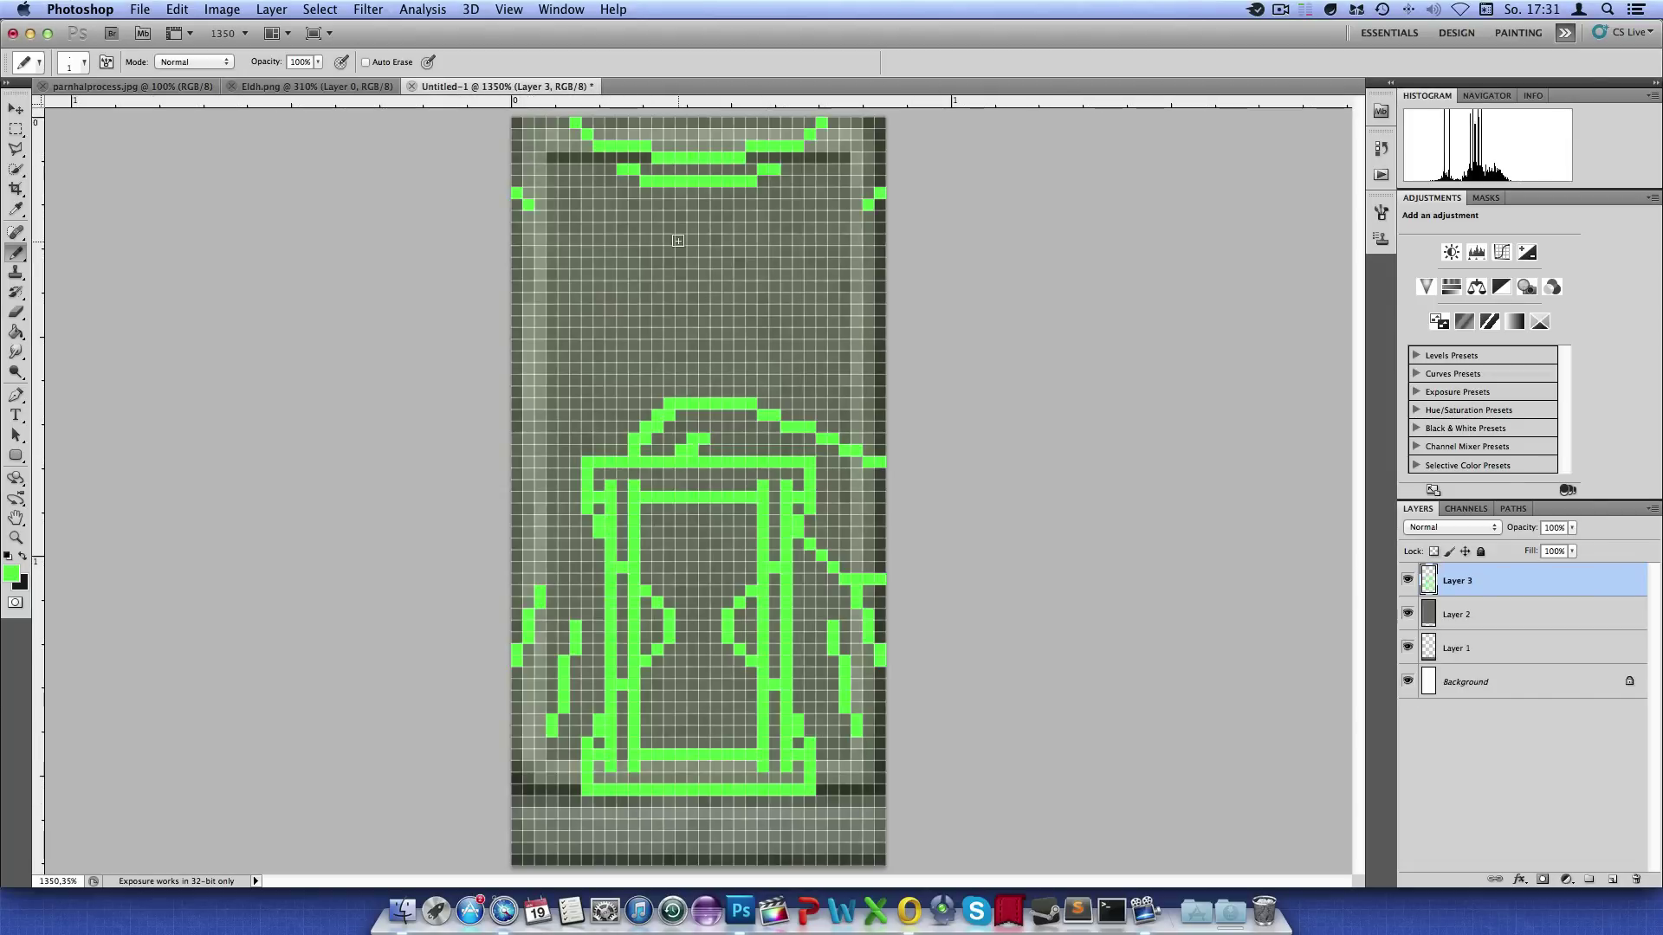
{"action": "left_click_drag", "start_coordinate": [678, 233], "coordinate": [716, 300]}
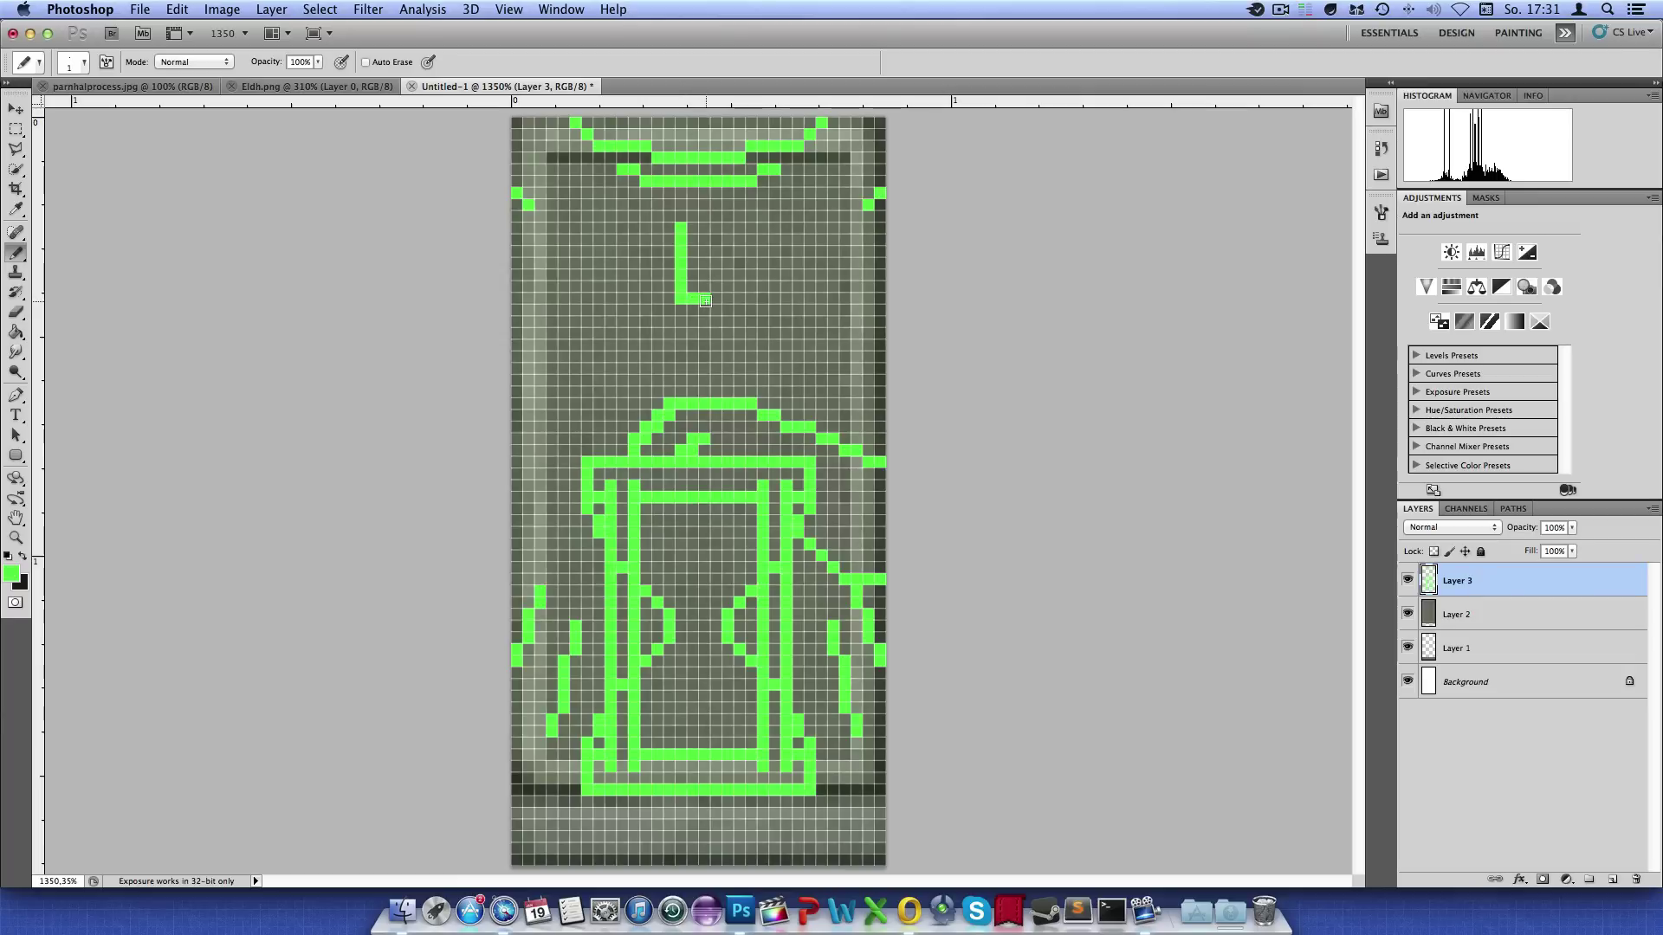
{"action": "mouse_move", "coordinate": [750, 215]}
{"action": "left_mouse_down"}
{"action": "mouse_move", "coordinate": [772, 239]}
{"action": "mouse_move", "coordinate": [752, 216]}
{"action": "left_mouse_up"}
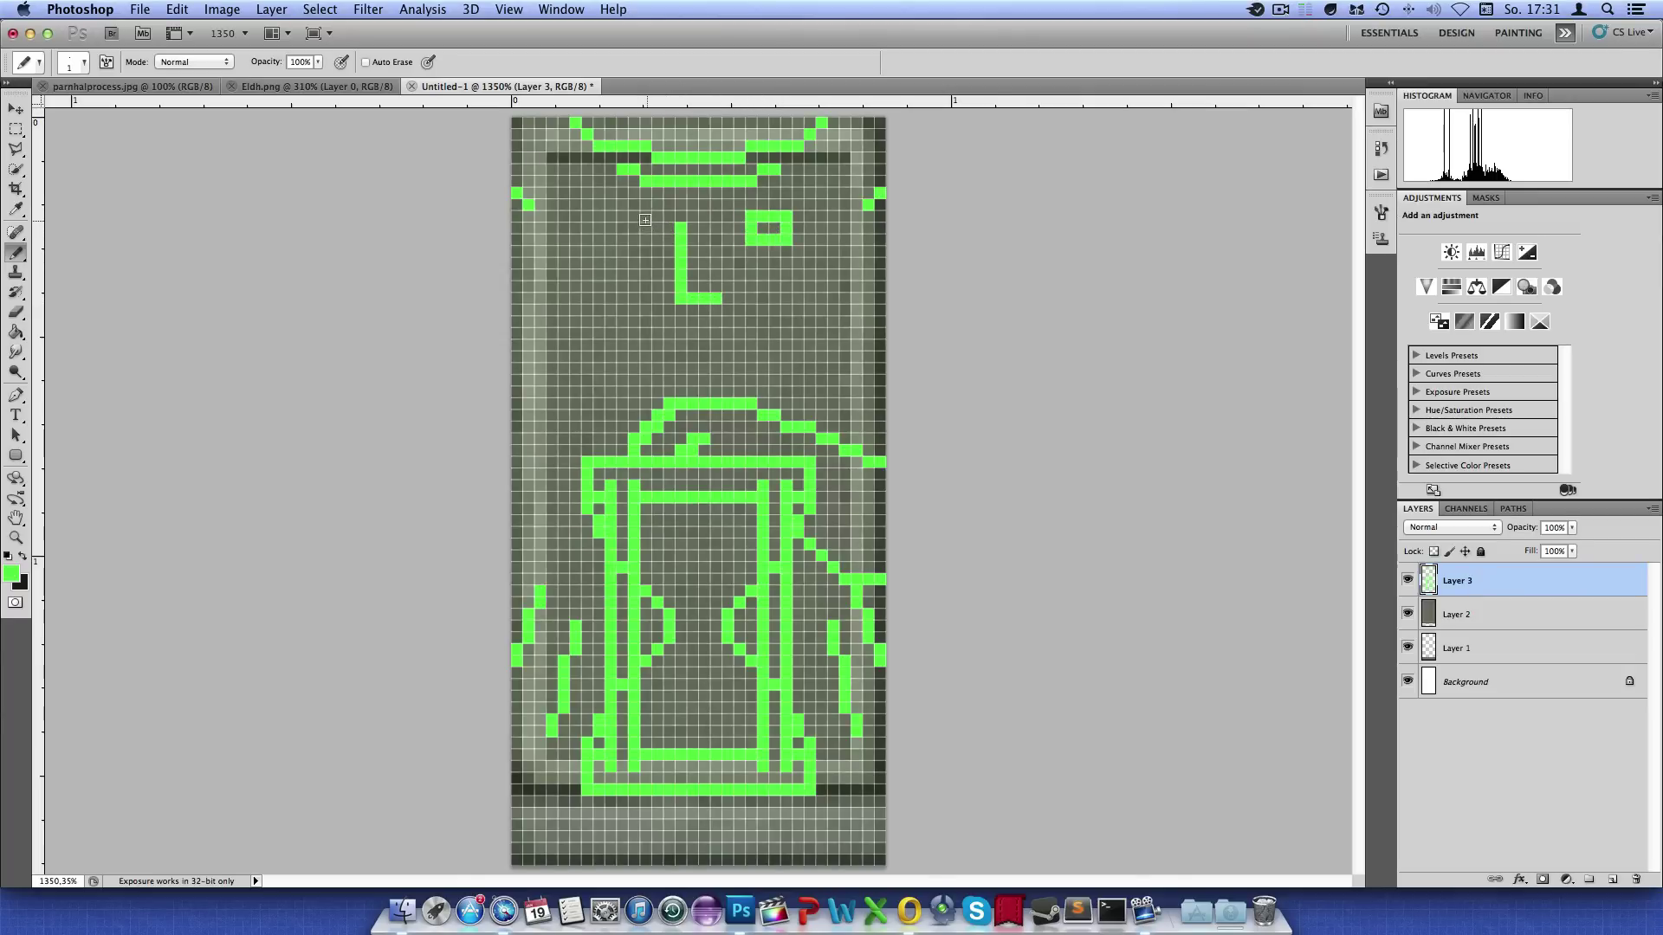
{"action": "mouse_move", "coordinate": [645, 213]}
{"action": "left_mouse_down"}
{"action": "mouse_move", "coordinate": [645, 244]}
{"action": "mouse_move", "coordinate": [641, 215]}
{"action": "left_mouse_up"}
Erase the top of the nose stroke with the pencil in Clear mode, then return to Normal
{"action": "left_click", "coordinate": [221, 62]}
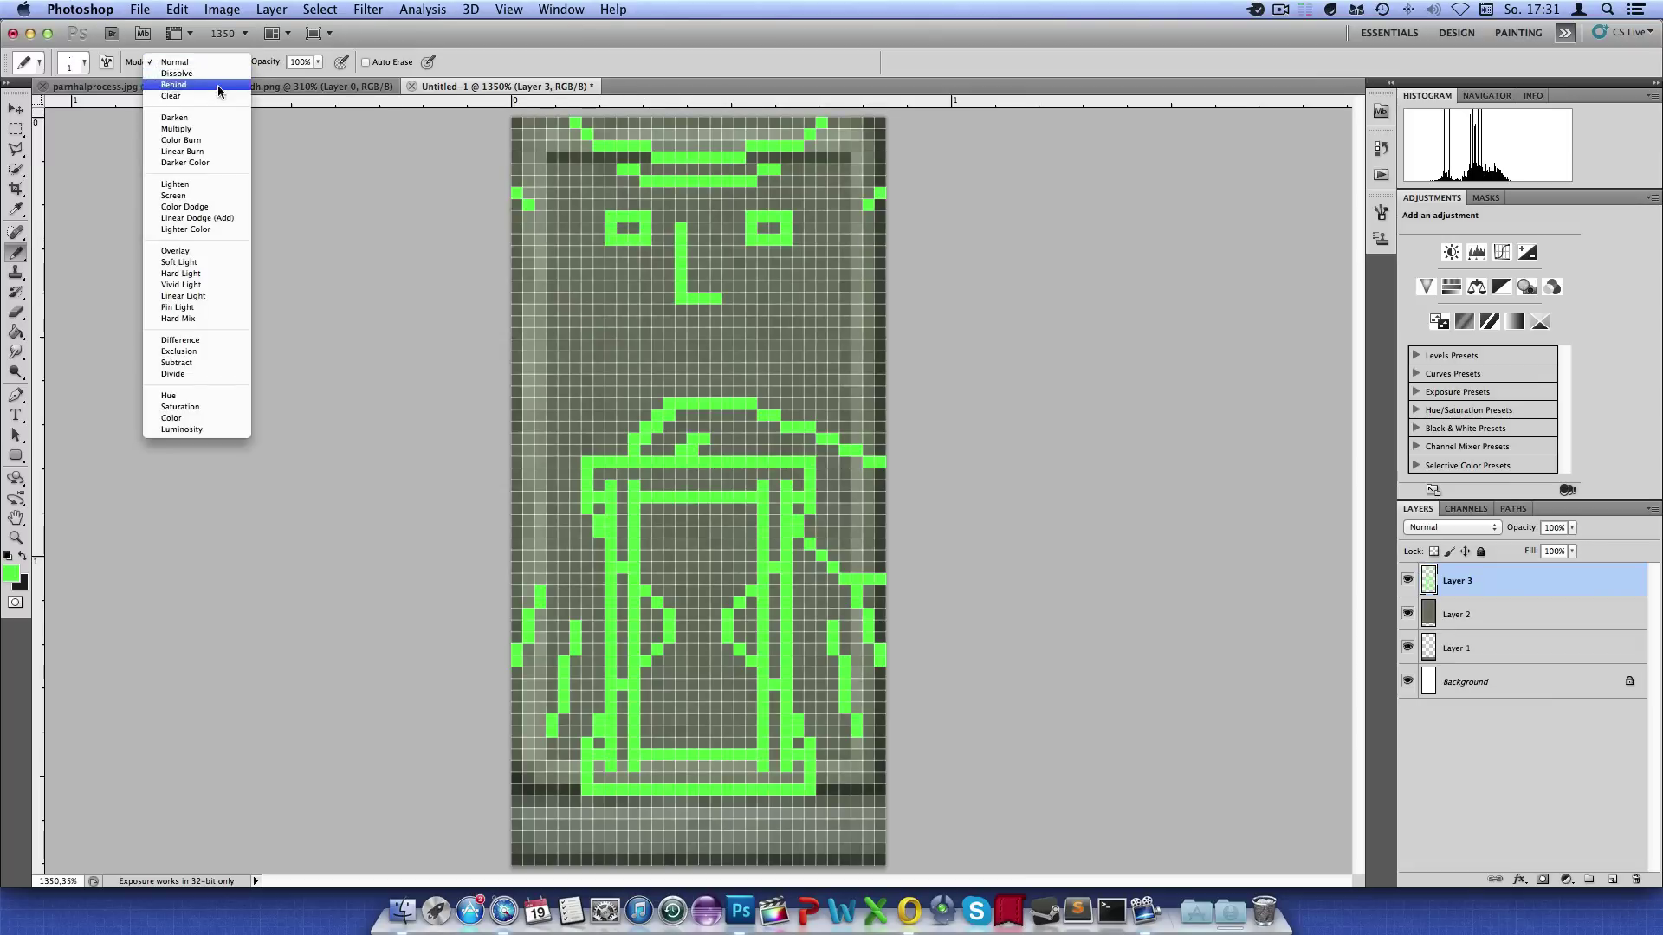
{"action": "left_click", "coordinate": [170, 95]}
{"action": "left_click_drag", "start_coordinate": [680, 275], "coordinate": [681, 223]}
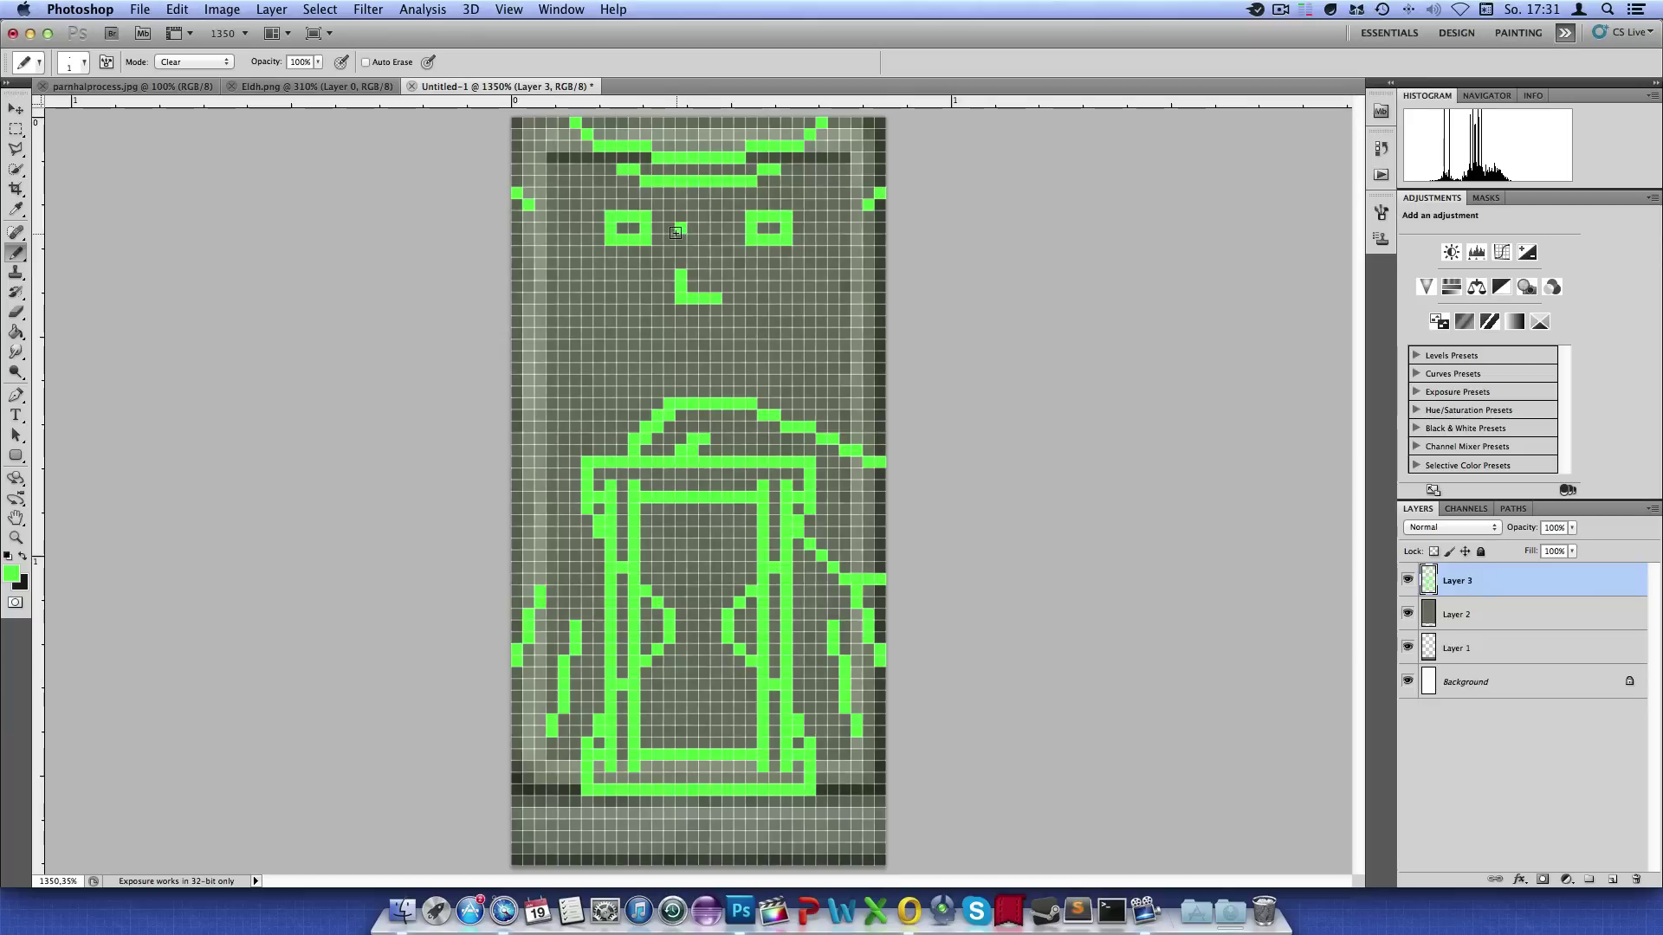
{"action": "left_click", "coordinate": [196, 62]}
{"action": "left_click", "coordinate": [173, 26]}
Reshape the nose into a U with a one-pixel-thin left side
{"action": "left_click", "coordinate": [668, 275]}
{"action": "mouse_move", "coordinate": [666, 285]}
{"action": "left_mouse_down"}
{"action": "mouse_move", "coordinate": [669, 298]}
{"action": "mouse_move", "coordinate": [728, 275]}
{"action": "left_mouse_up"}
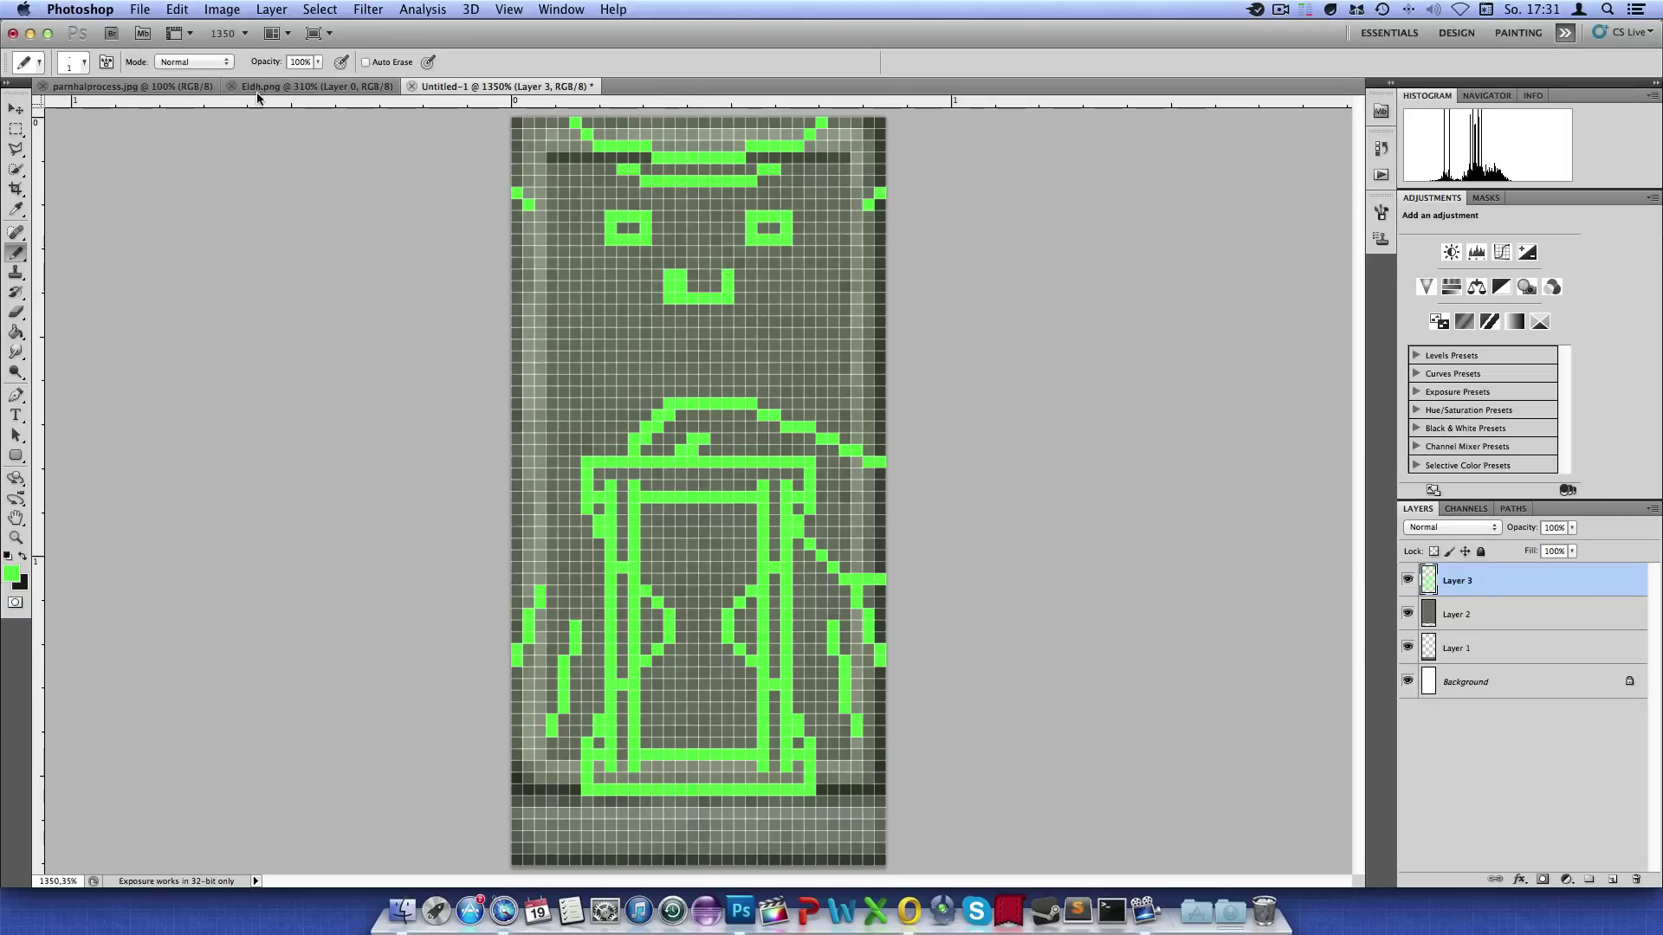
{"action": "left_click", "coordinate": [180, 58]}
{"action": "left_click", "coordinate": [173, 98]}
{"action": "left_click_drag", "start_coordinate": [681, 274], "coordinate": [681, 287]}
{"action": "left_click", "coordinate": [192, 62]}
{"action": "left_click", "coordinate": [182, 33]}
Add a mouth line below the nose and curved jawlines down to the neck
{"action": "left_click", "coordinate": [335, 86]}
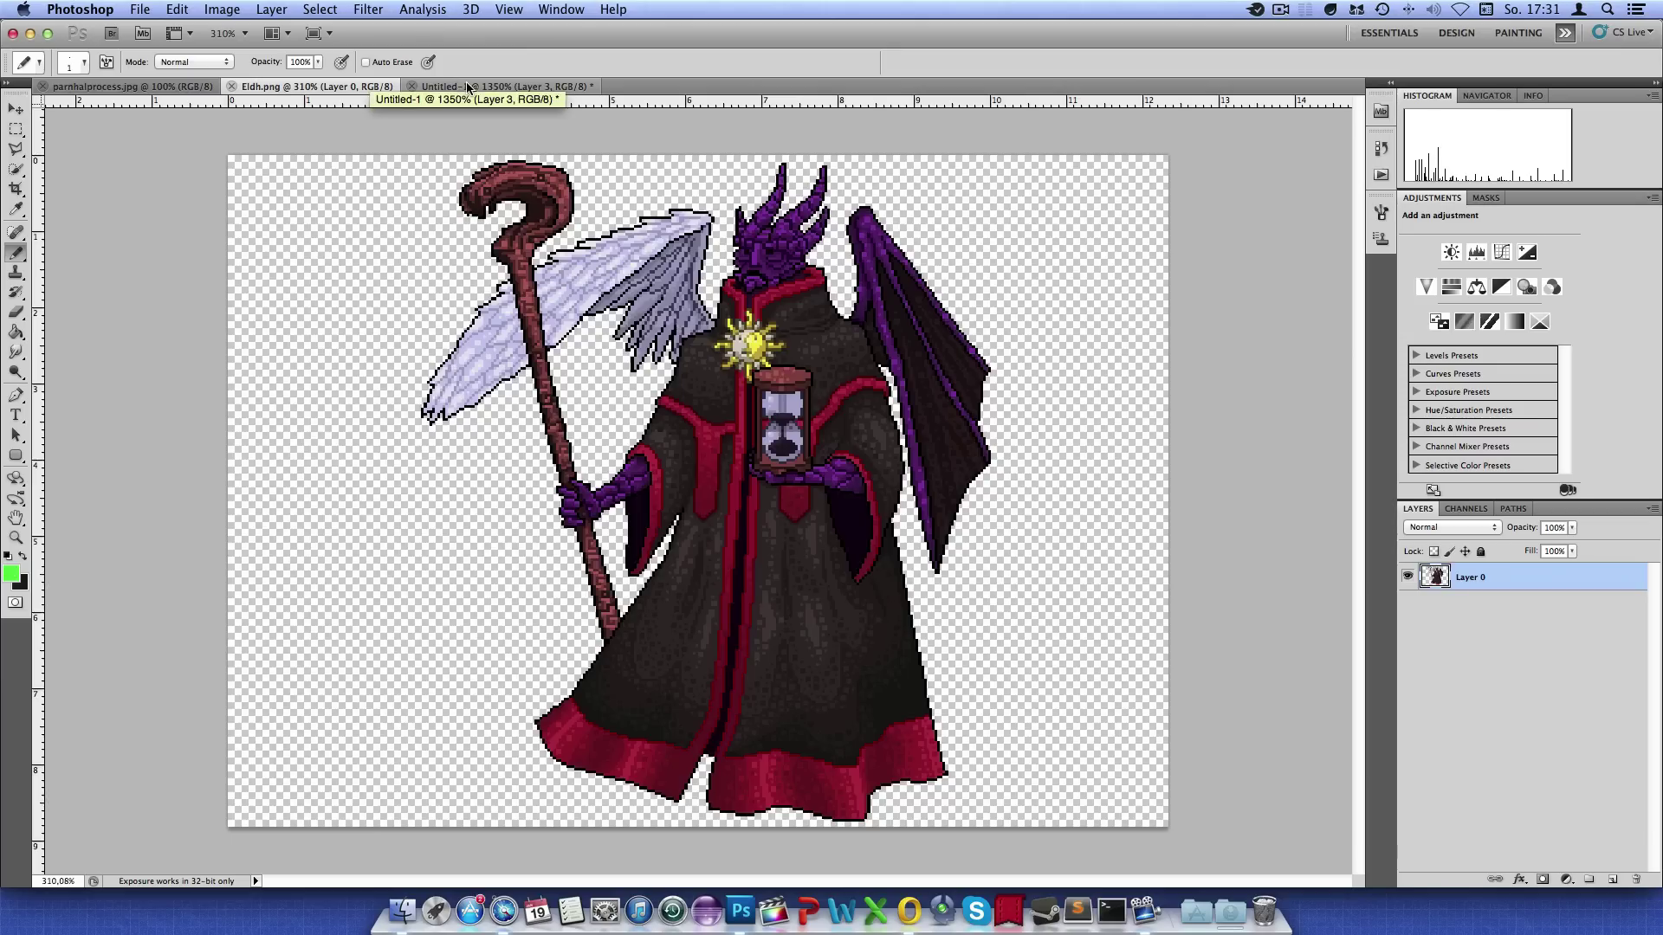
{"action": "left_click", "coordinate": [466, 86]}
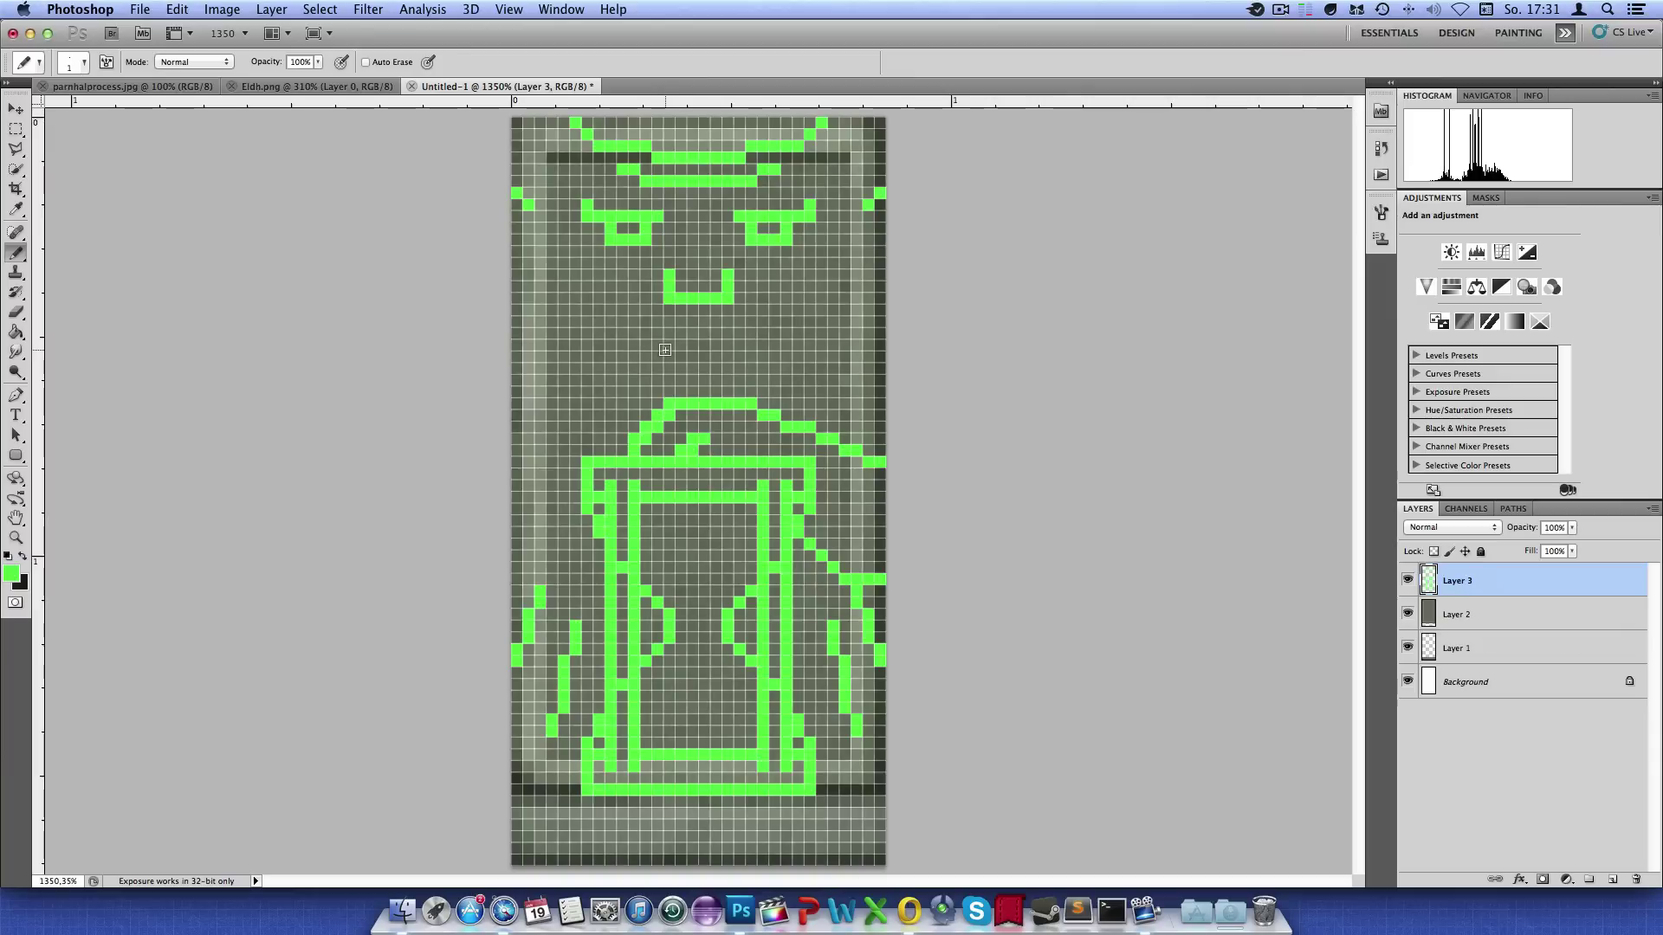
{"action": "left_click_drag", "start_coordinate": [666, 347], "coordinate": [779, 356]}
{"action": "left_click", "coordinate": [728, 346]}
{"action": "left_click_drag", "start_coordinate": [673, 356], "coordinate": [637, 358]}
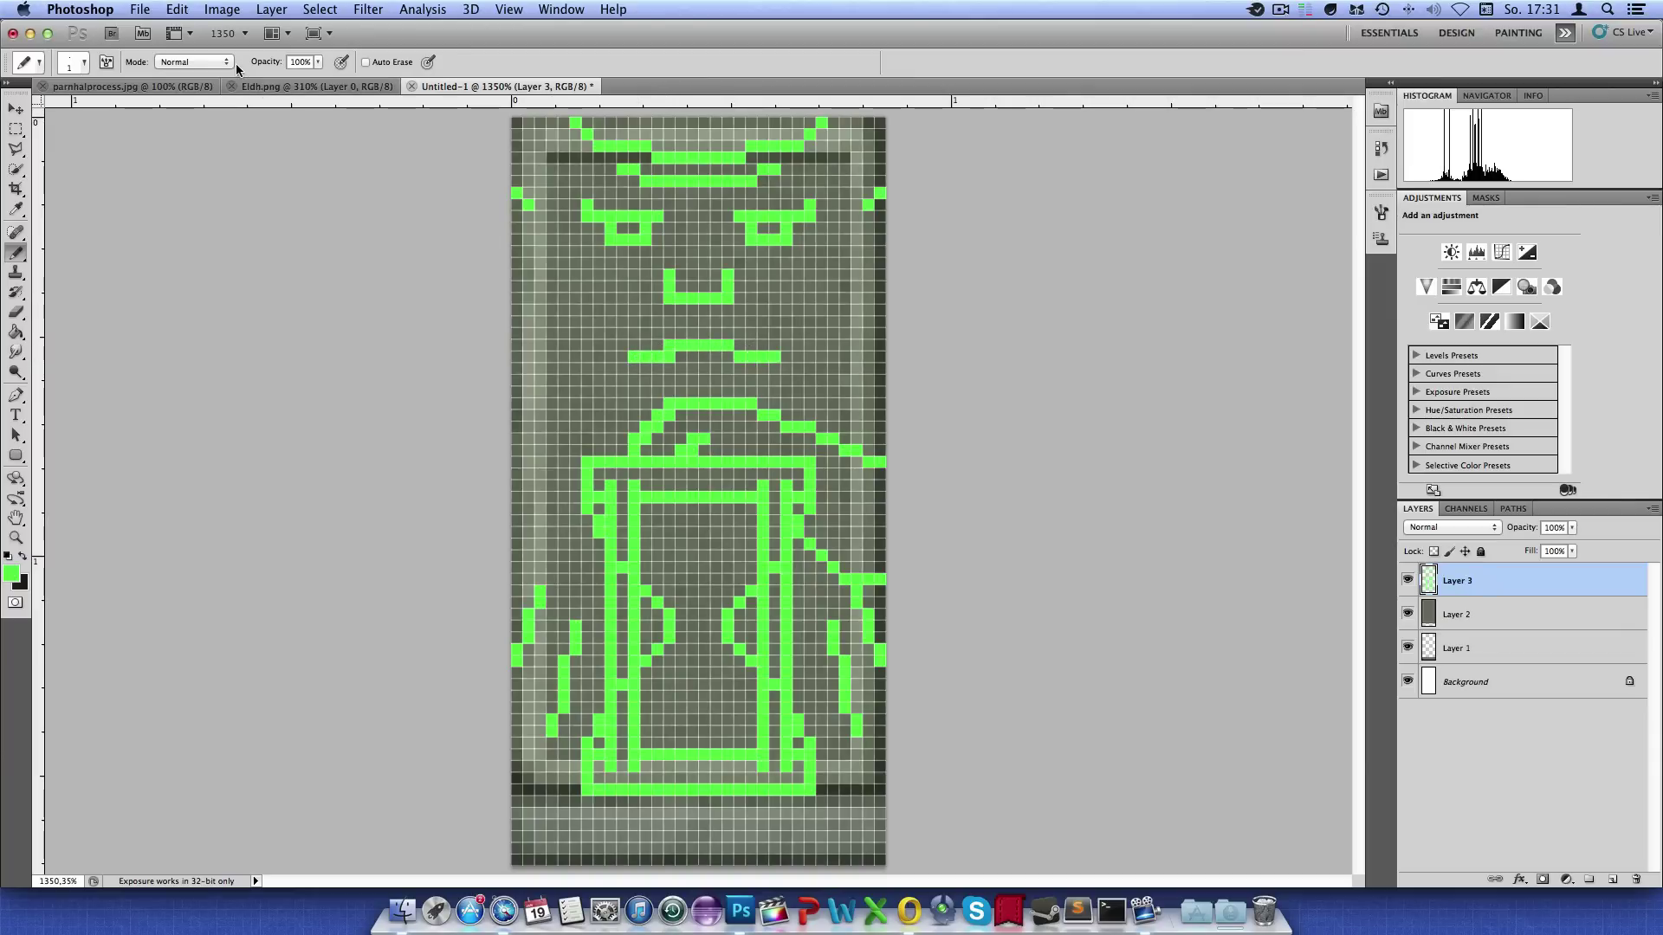
{"action": "key", "text": "ctrl+alt+z"}
{"action": "key", "text": "ctrl+alt+z"}
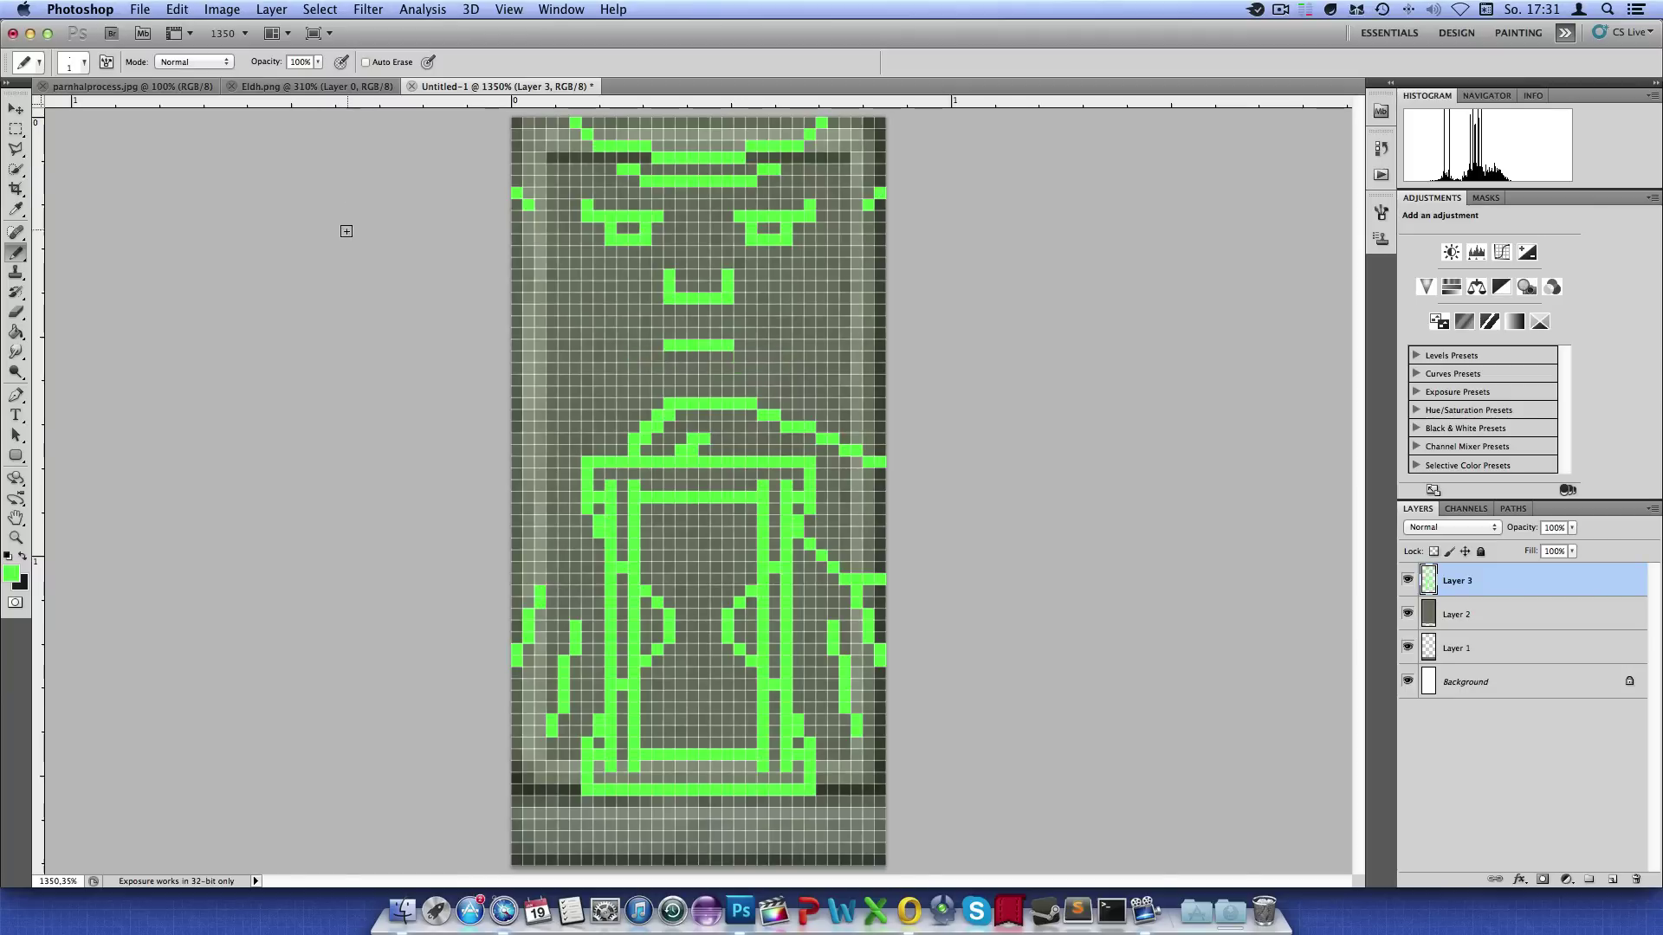
{"action": "mouse_move", "coordinate": [574, 321]}
{"action": "left_mouse_down"}
{"action": "mouse_move", "coordinate": [601, 375]}
{"action": "mouse_move", "coordinate": [658, 391]}
{"action": "left_mouse_up"}
{"action": "left_click_drag", "start_coordinate": [821, 321], "coordinate": [733, 395]}
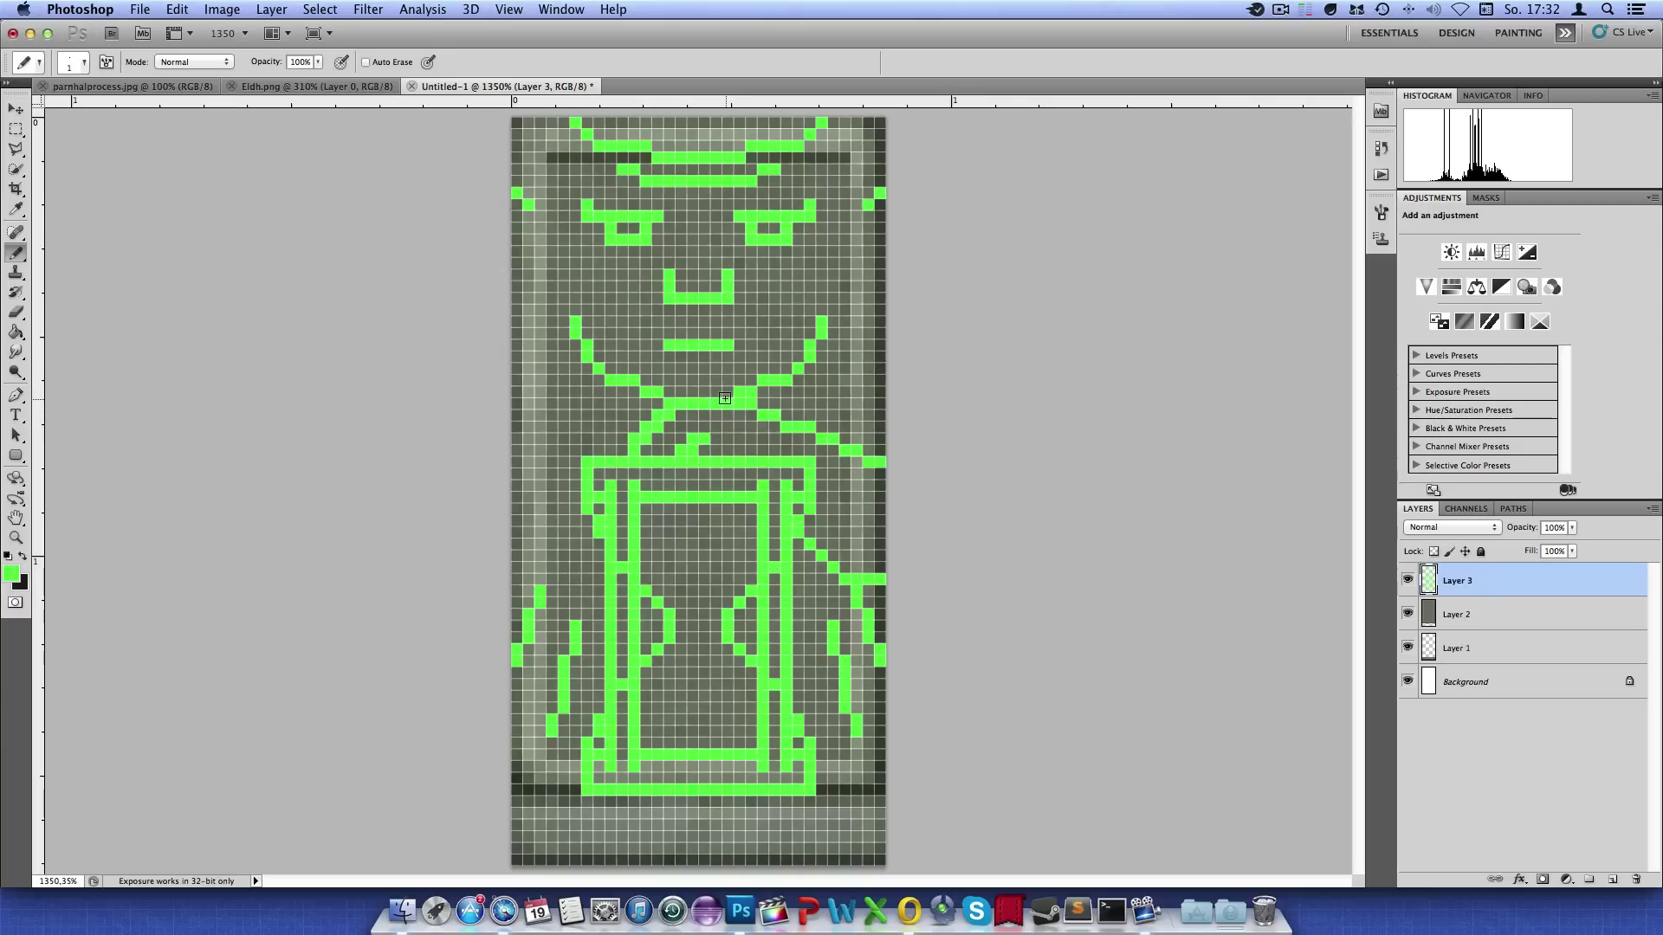
Draw robe lines down both sides of the face, undoing one misplaced left-edge stroke
{"action": "left_click", "coordinate": [305, 89]}
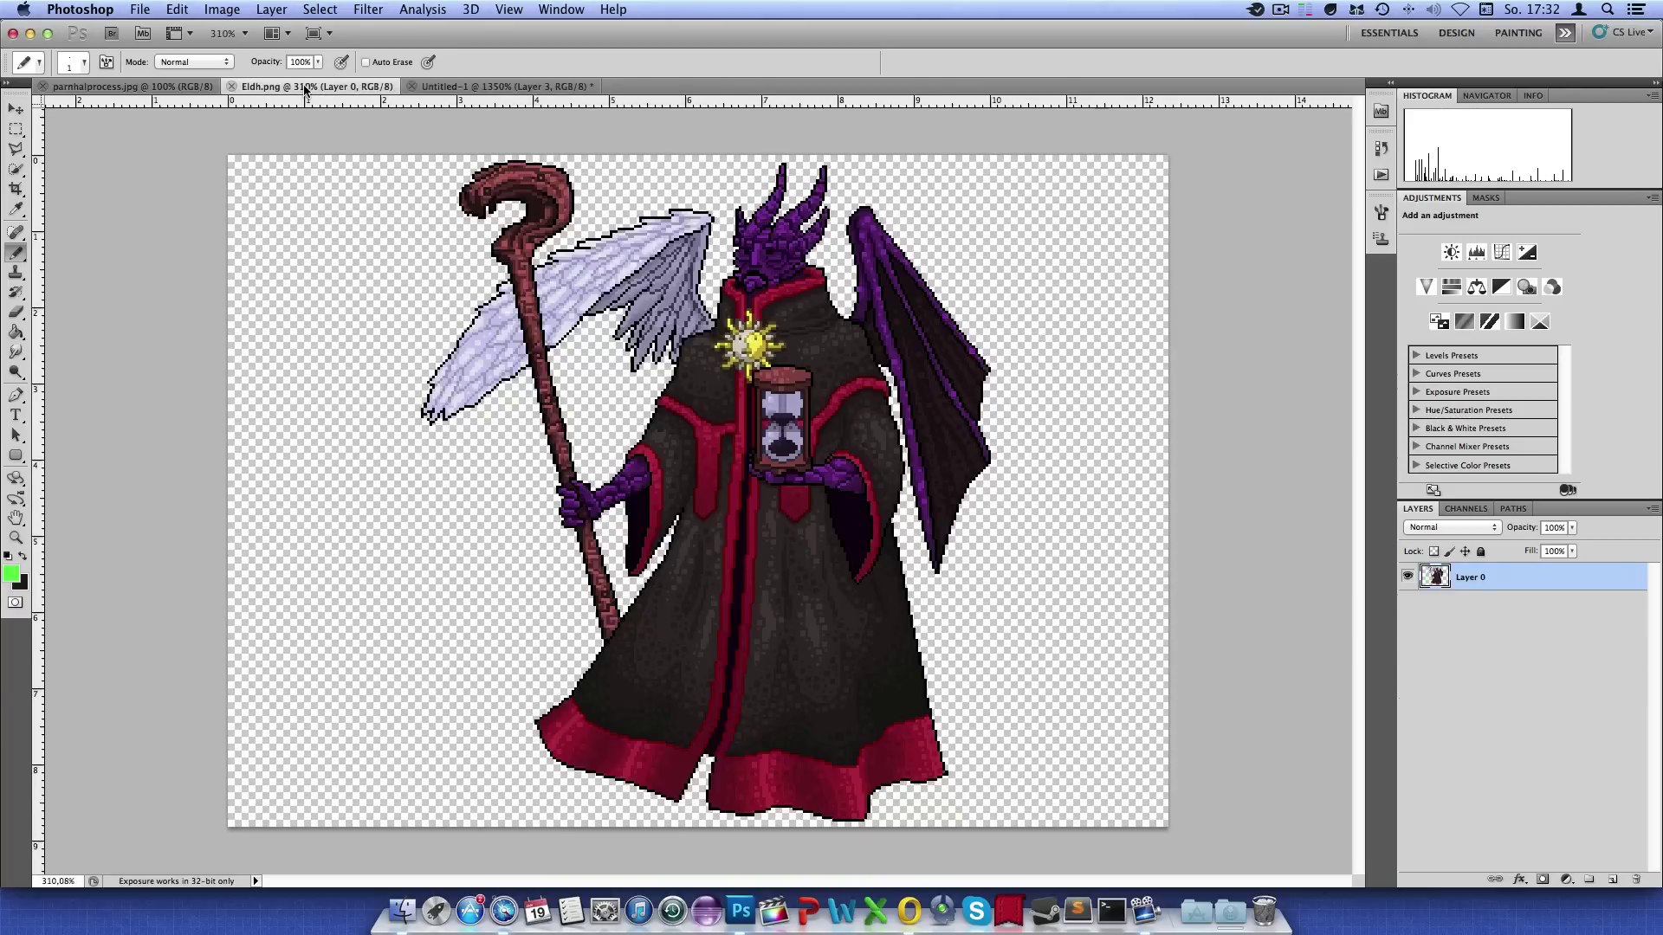
{"action": "left_click", "coordinate": [459, 87]}
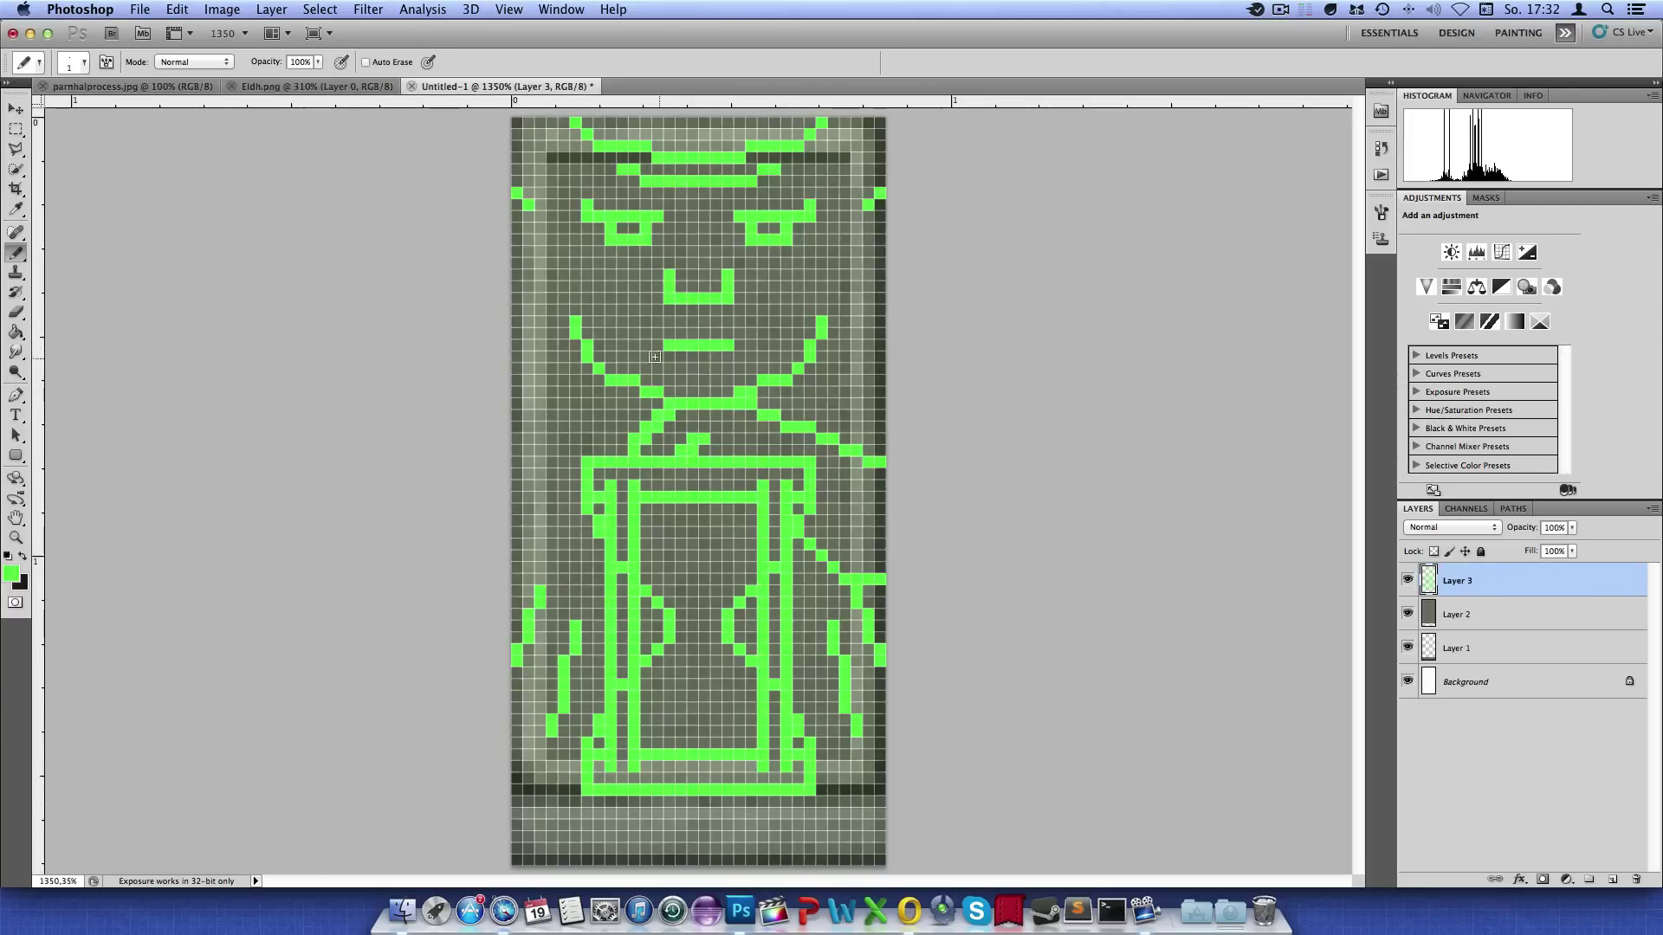
{"action": "mouse_move", "coordinate": [516, 267]}
{"action": "left_mouse_down"}
{"action": "mouse_move", "coordinate": [558, 278]}
{"action": "mouse_move", "coordinate": [564, 414]}
{"action": "left_mouse_up"}
{"action": "key", "text": "ctrl+z"}
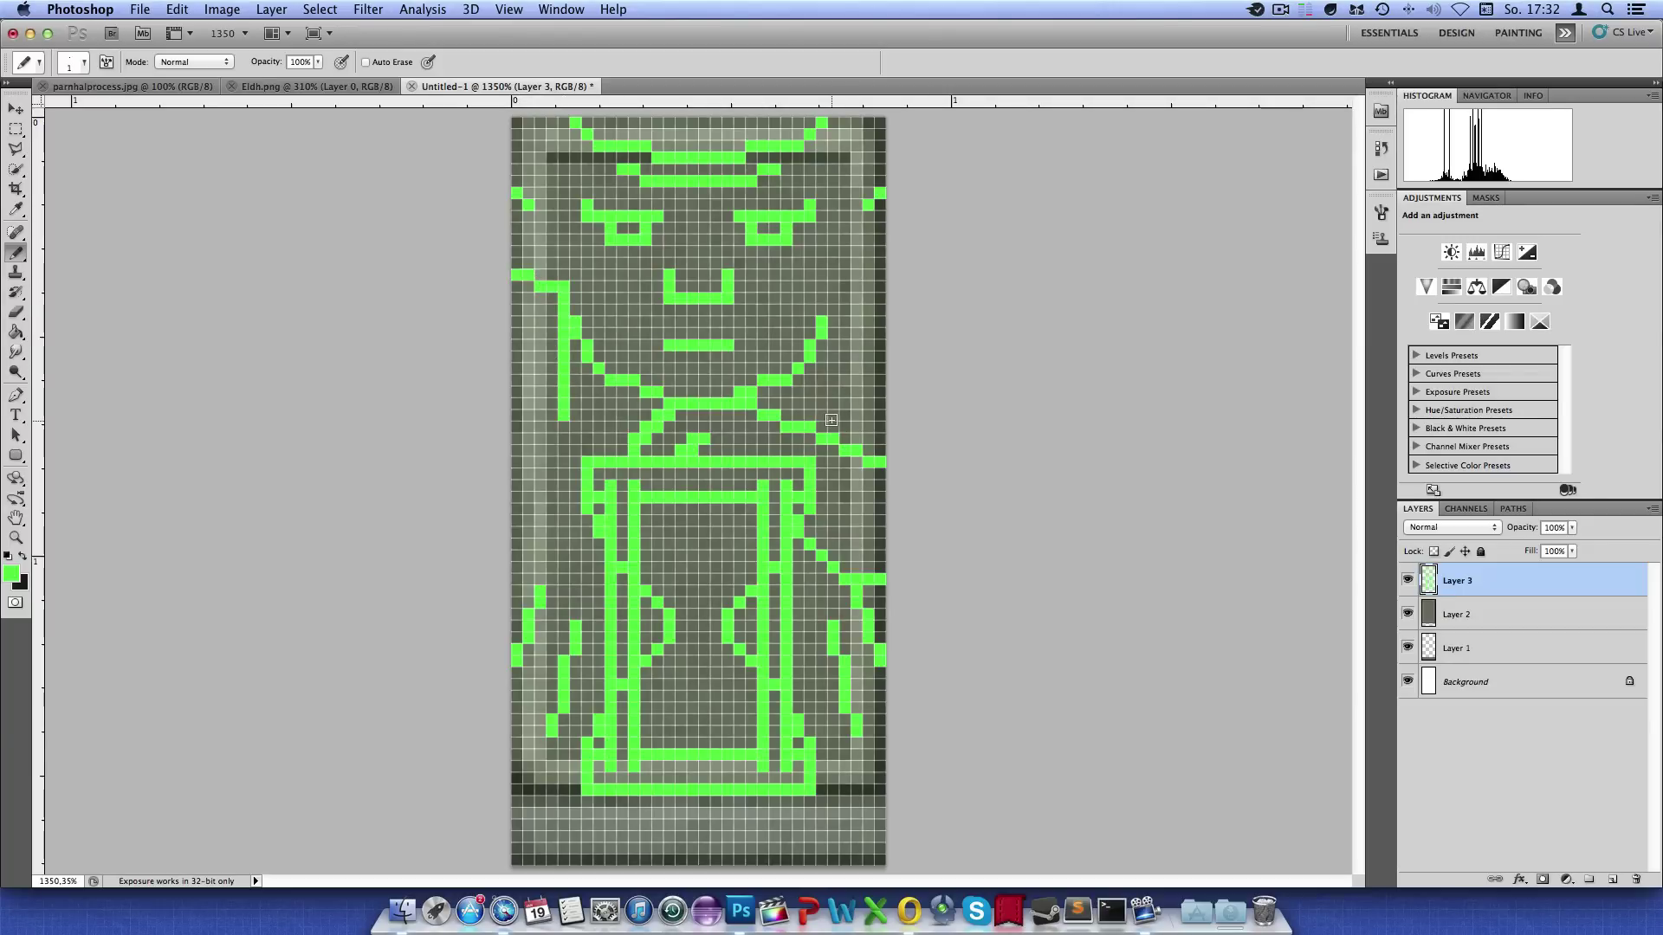
{"action": "mouse_move", "coordinate": [832, 420]}
{"action": "left_mouse_down"}
{"action": "mouse_move", "coordinate": [845, 286]}
{"action": "mouse_move", "coordinate": [881, 275]}
{"action": "left_mouse_up"}
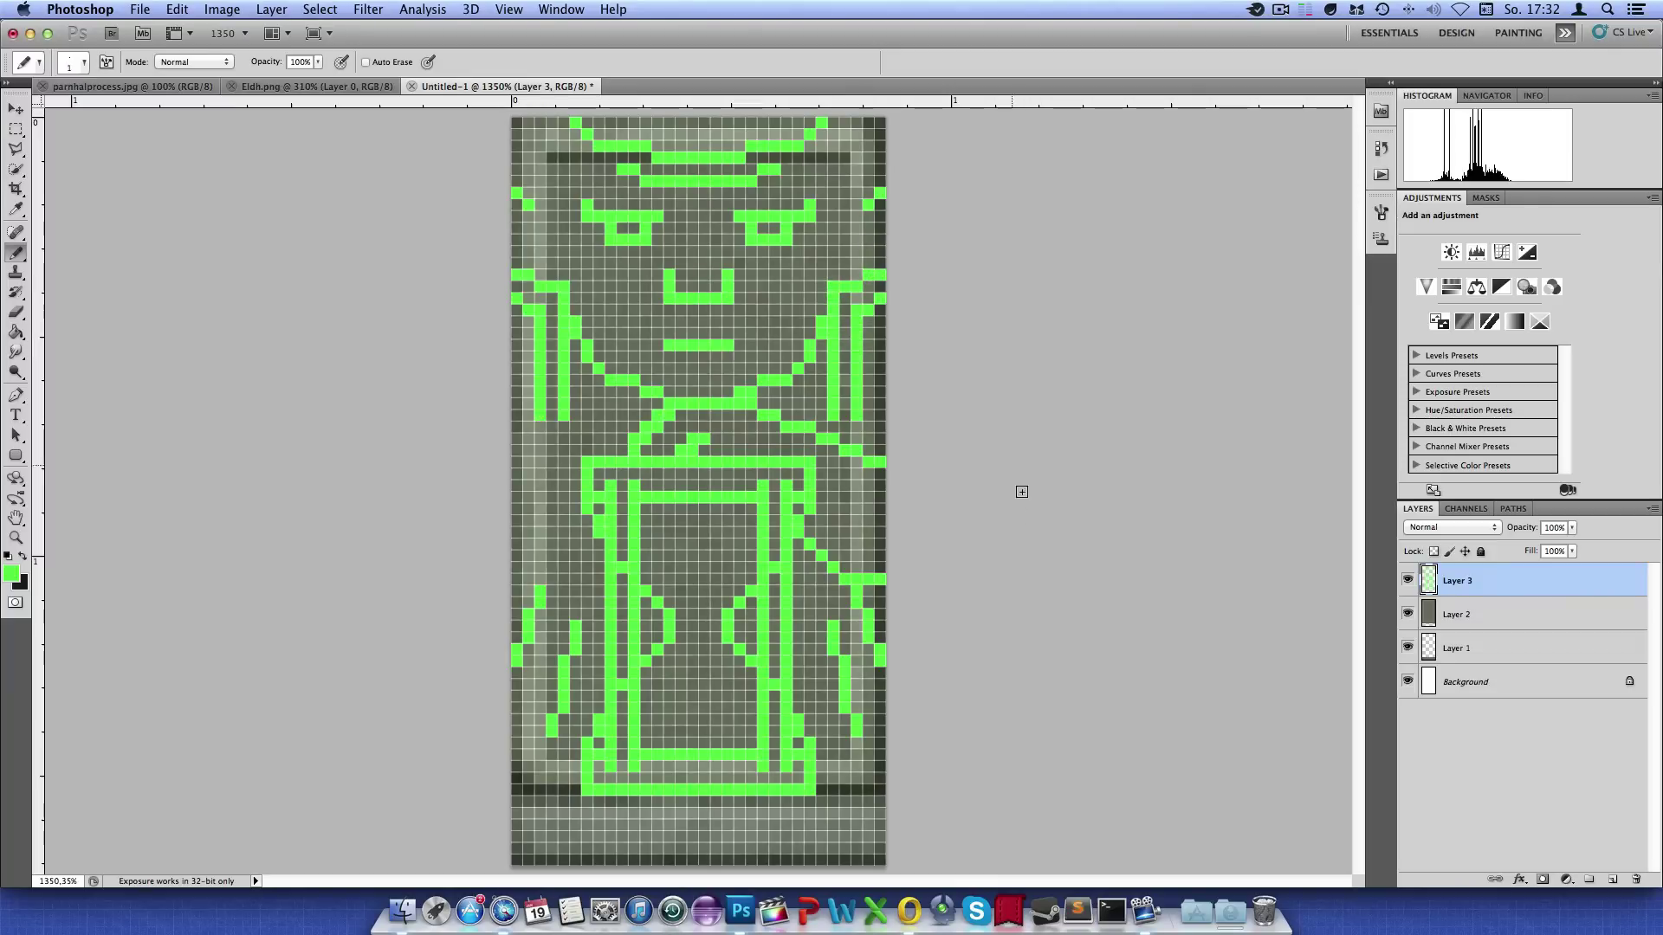
{"action": "mouse_move", "coordinate": [577, 427]}
{"action": "left_mouse_down"}
{"action": "mouse_move", "coordinate": [578, 464]}
{"action": "mouse_move", "coordinate": [553, 487]}
{"action": "mouse_move", "coordinate": [565, 533]}
{"action": "left_mouse_up"}
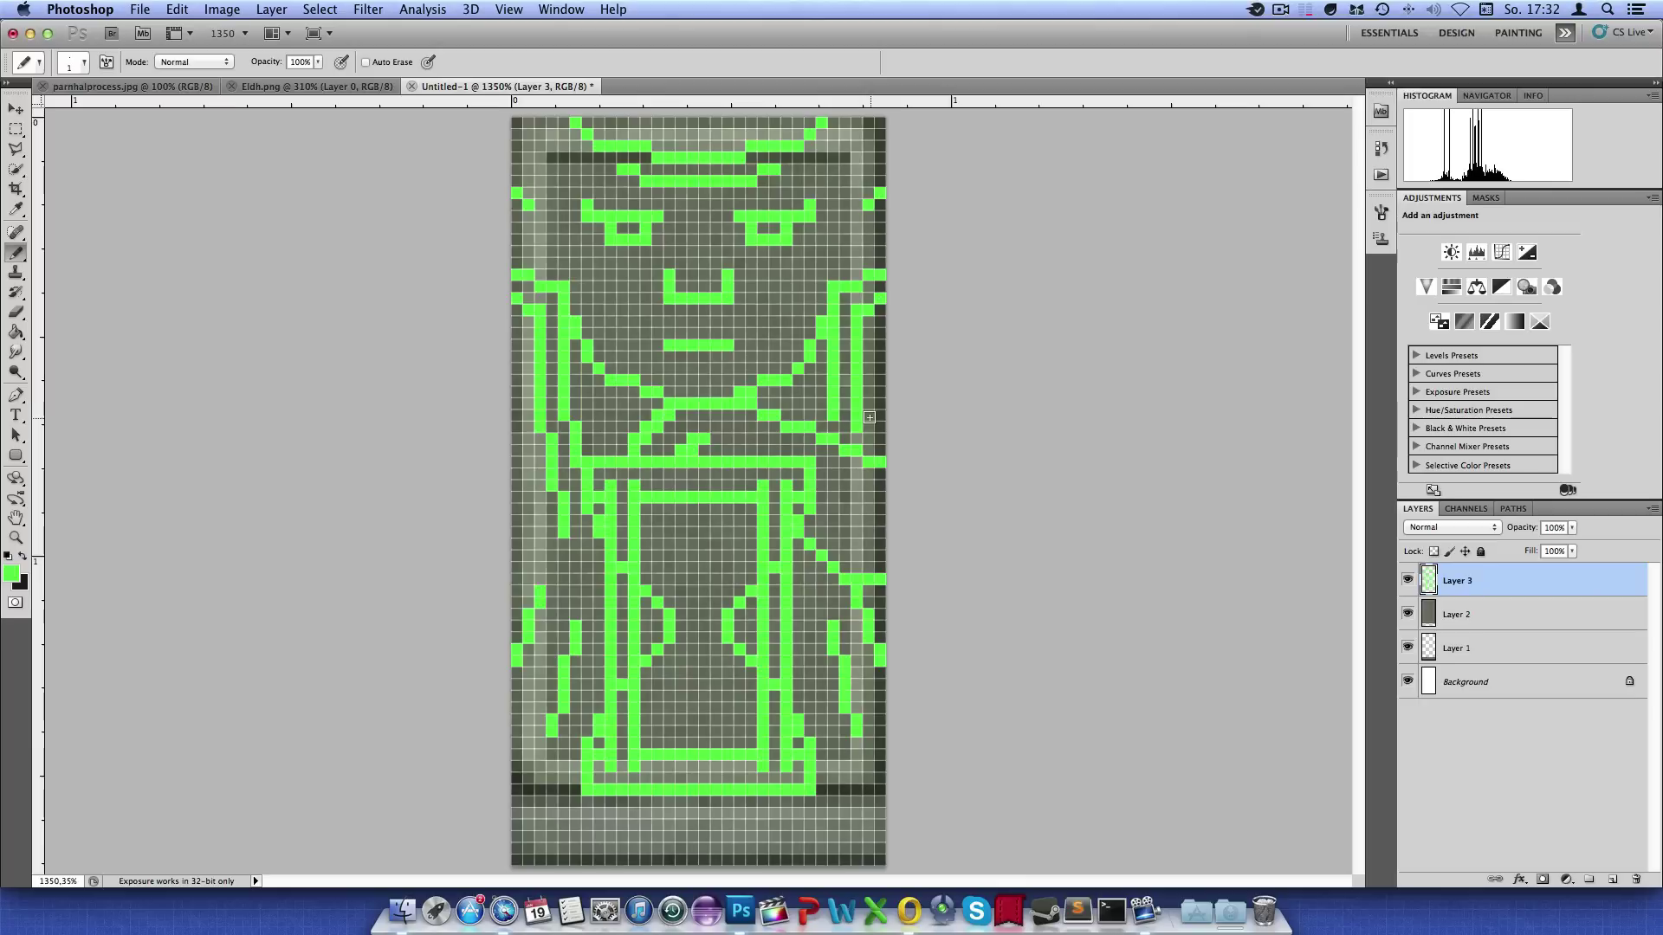
{"action": "scroll", "coordinate": [868, 409], "scroll_direction": "down", "scroll_amount": 3}
{"action": "scroll", "coordinate": [866, 404], "scroll_direction": "down", "scroll_amount": 3}
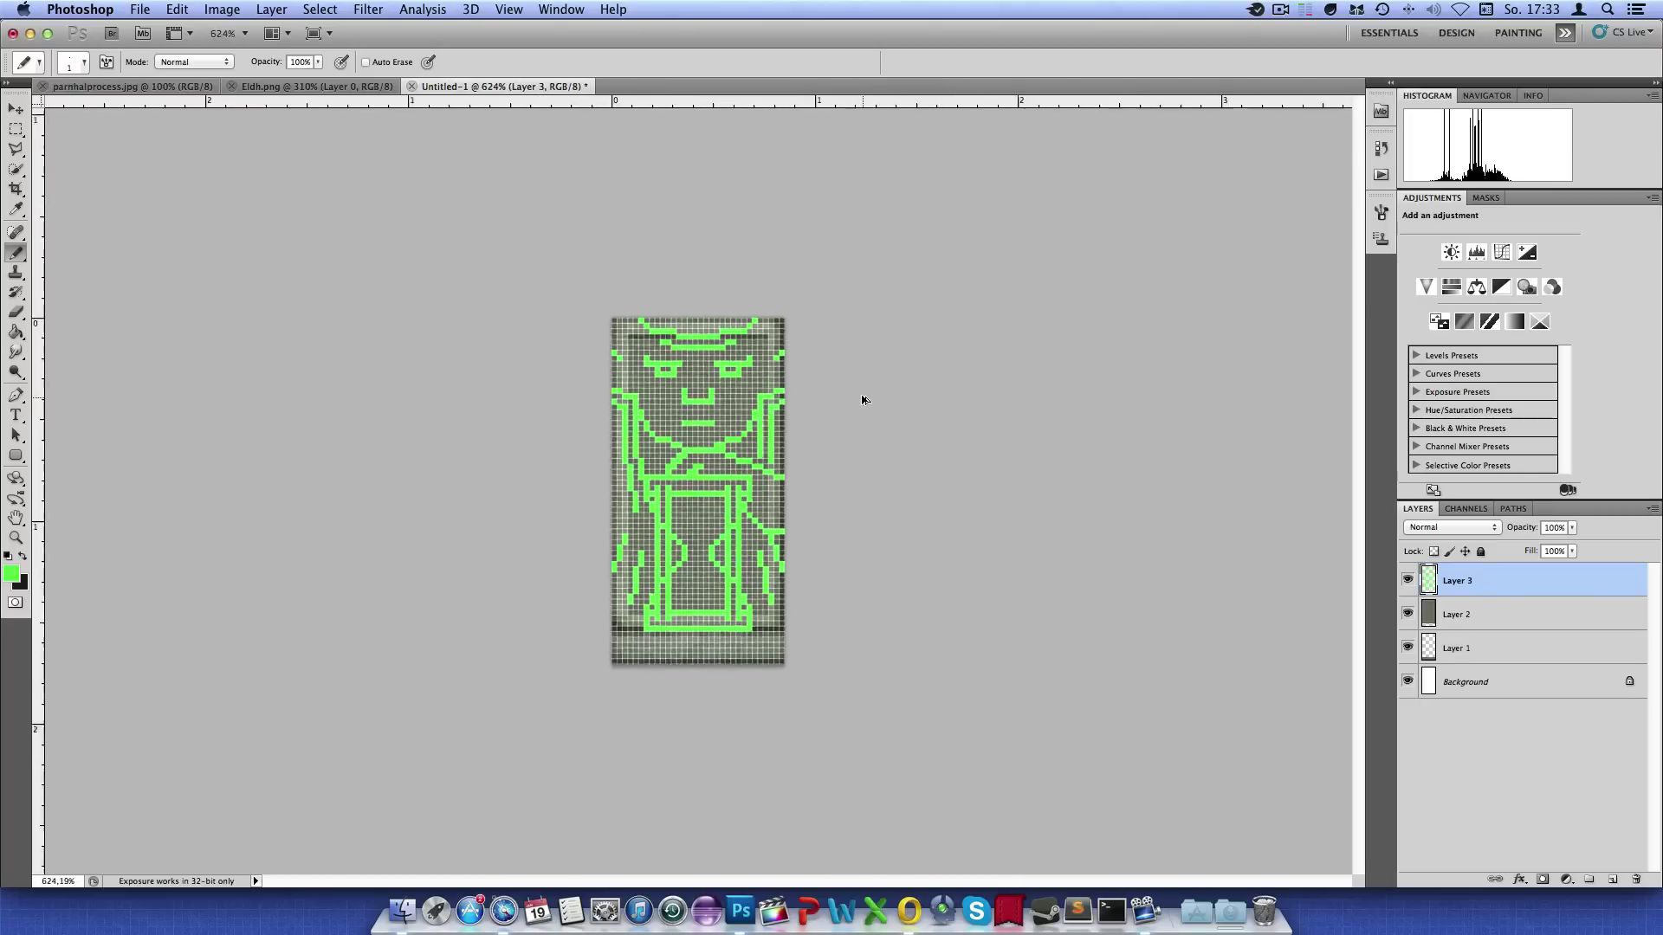
{"action": "scroll", "coordinate": [862, 399], "scroll_direction": "down", "scroll_amount": 3}
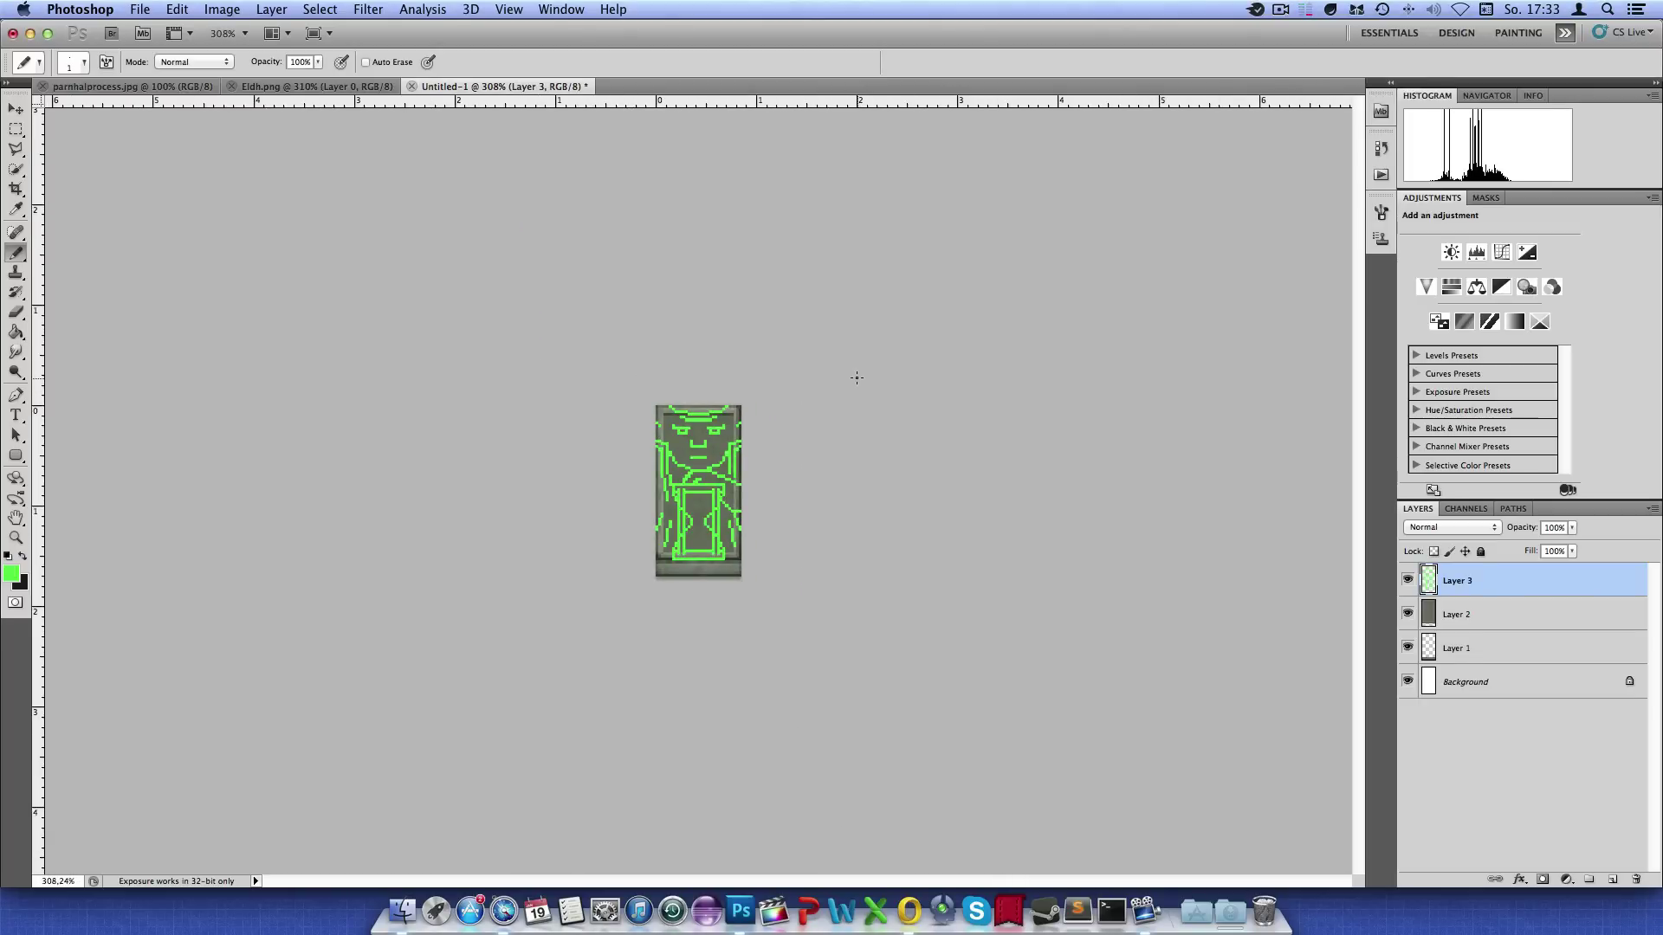
{"action": "scroll", "coordinate": [853, 375], "scroll_direction": "up", "scroll_amount": 3}
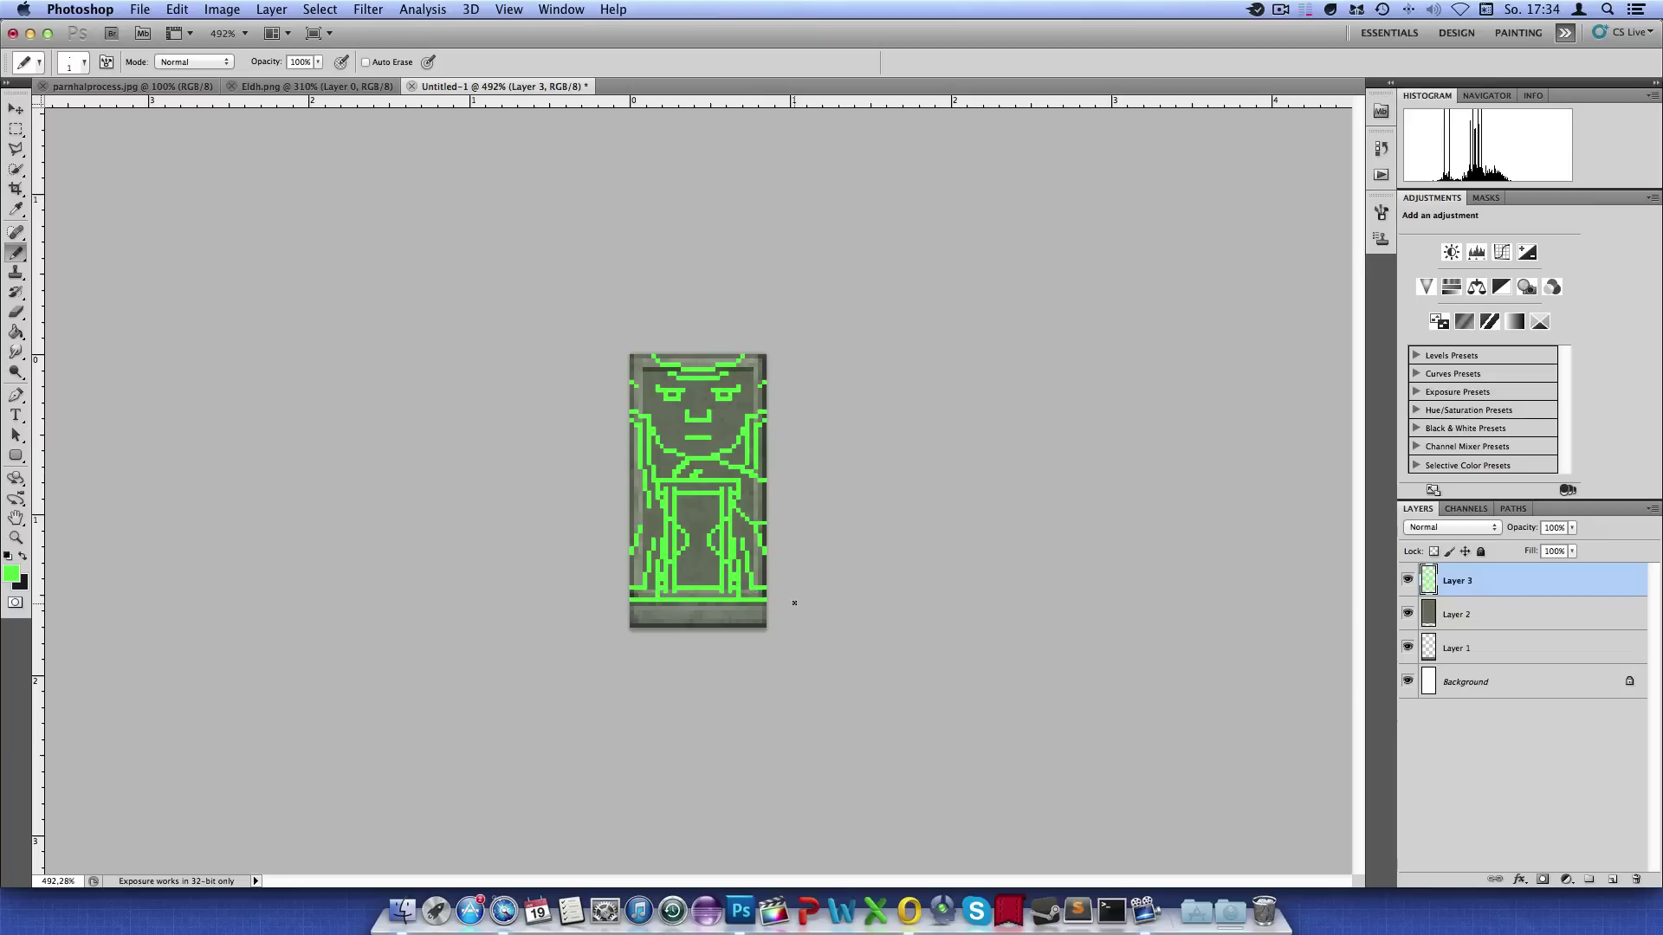
{"action": "left_click", "coordinate": [1407, 580]}
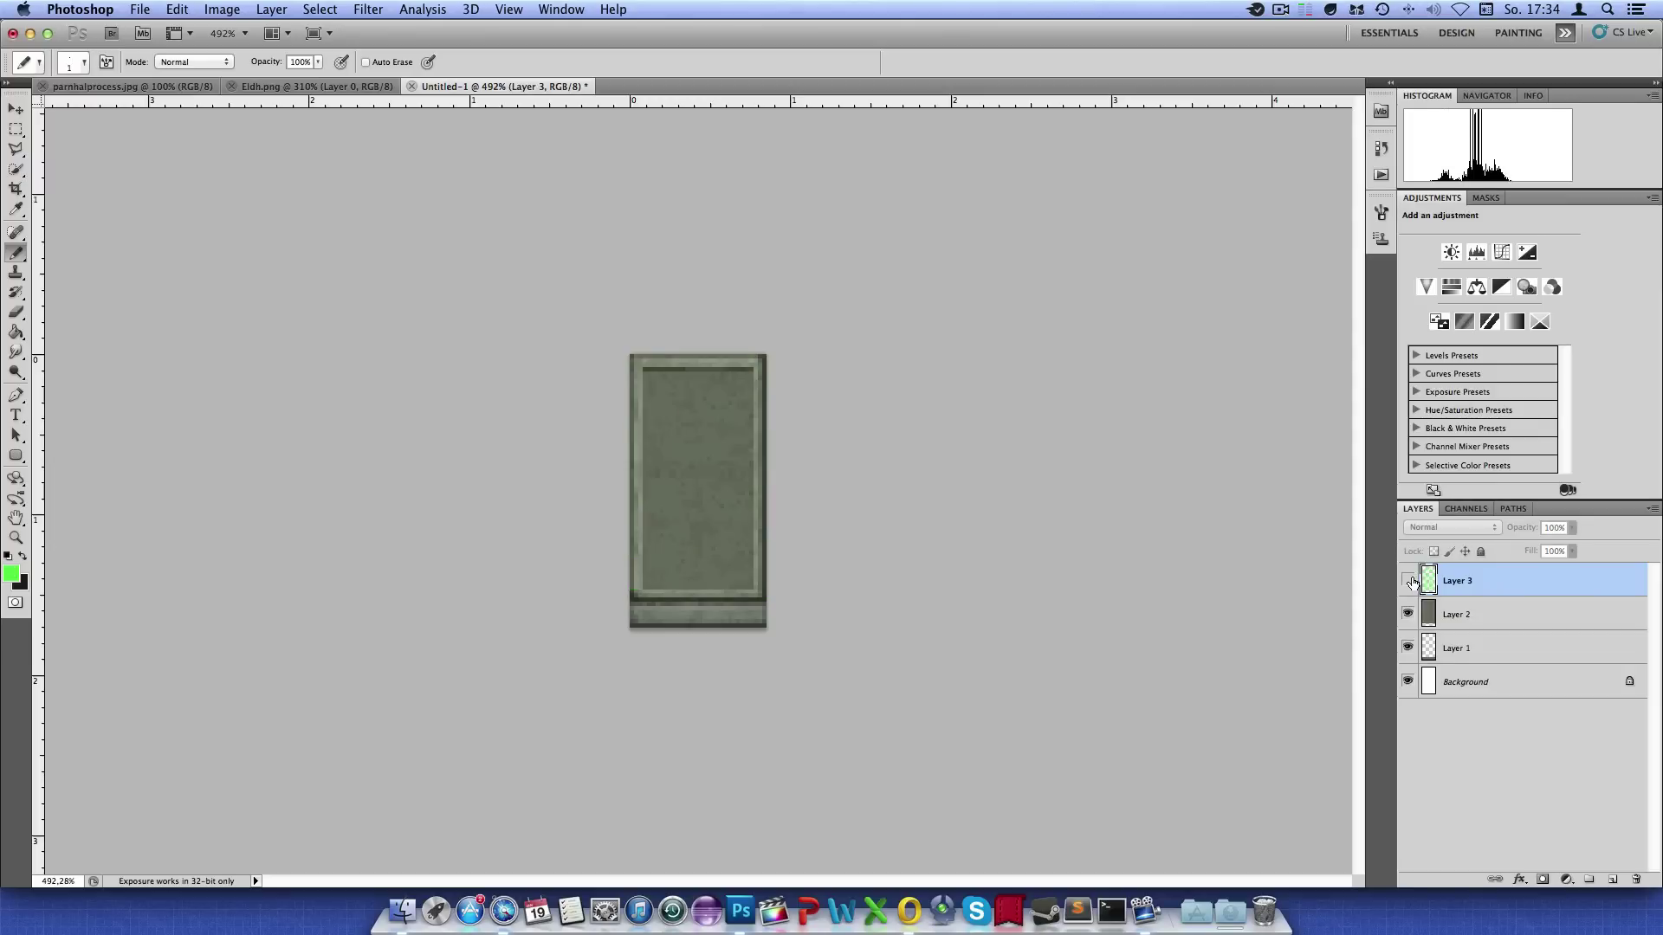
{"action": "left_click", "coordinate": [1408, 580]}
Hide the green sketch and add a new empty layer above the stone layer
{"action": "left_click", "coordinate": [1408, 580]}
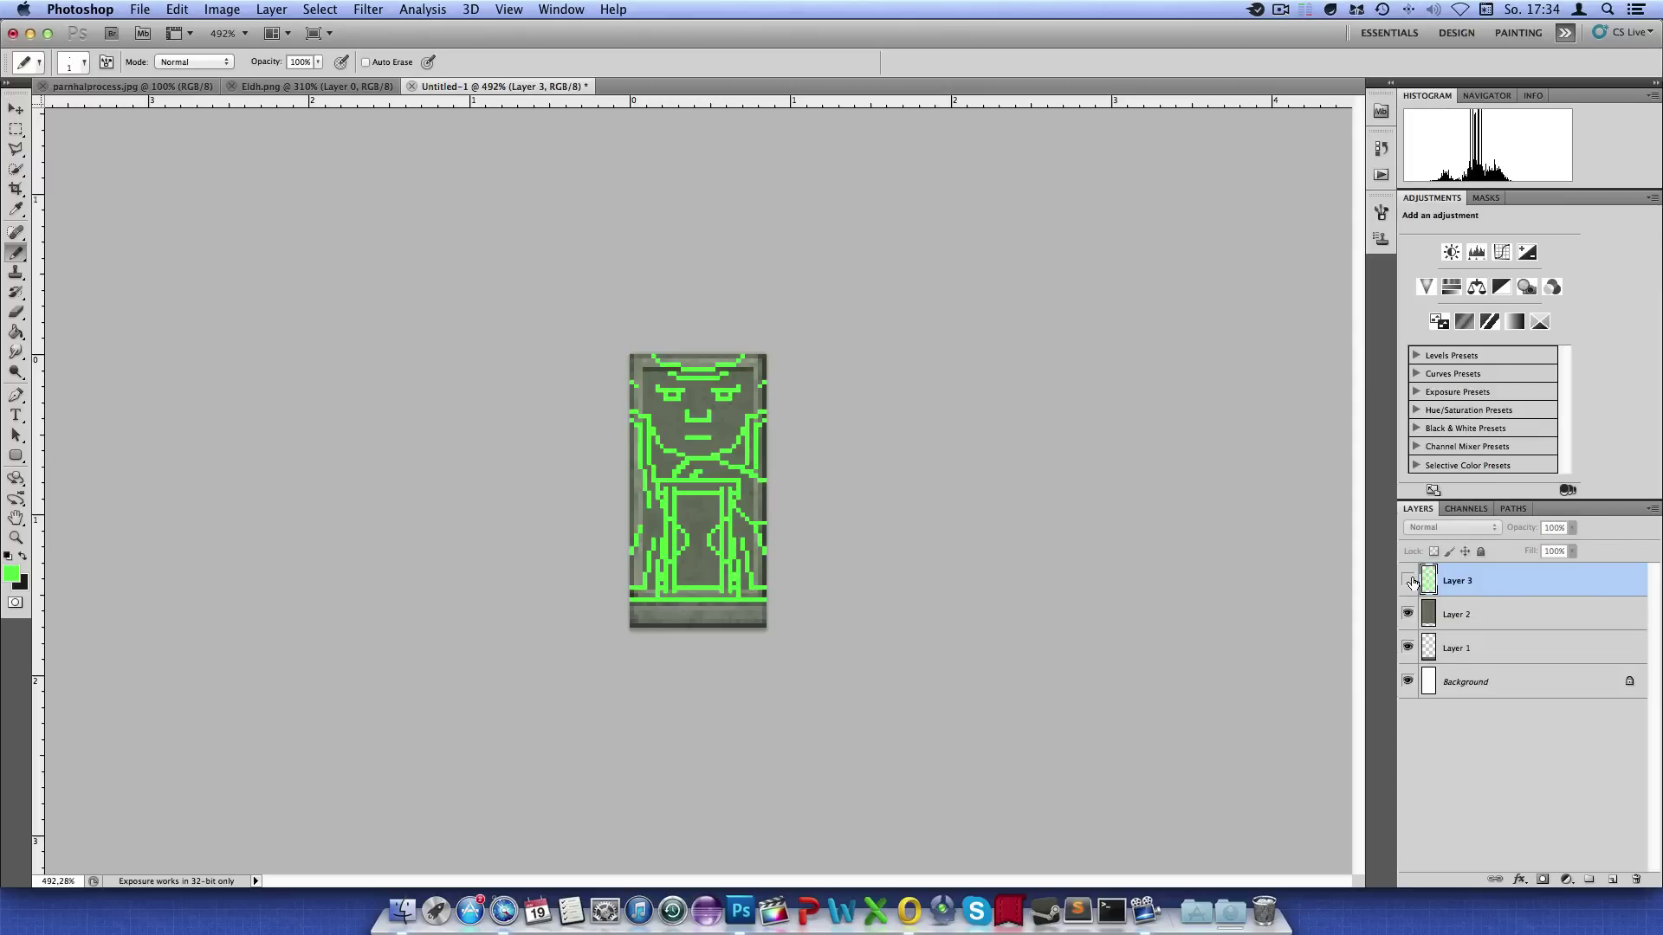
{"action": "left_click", "coordinate": [1408, 580]}
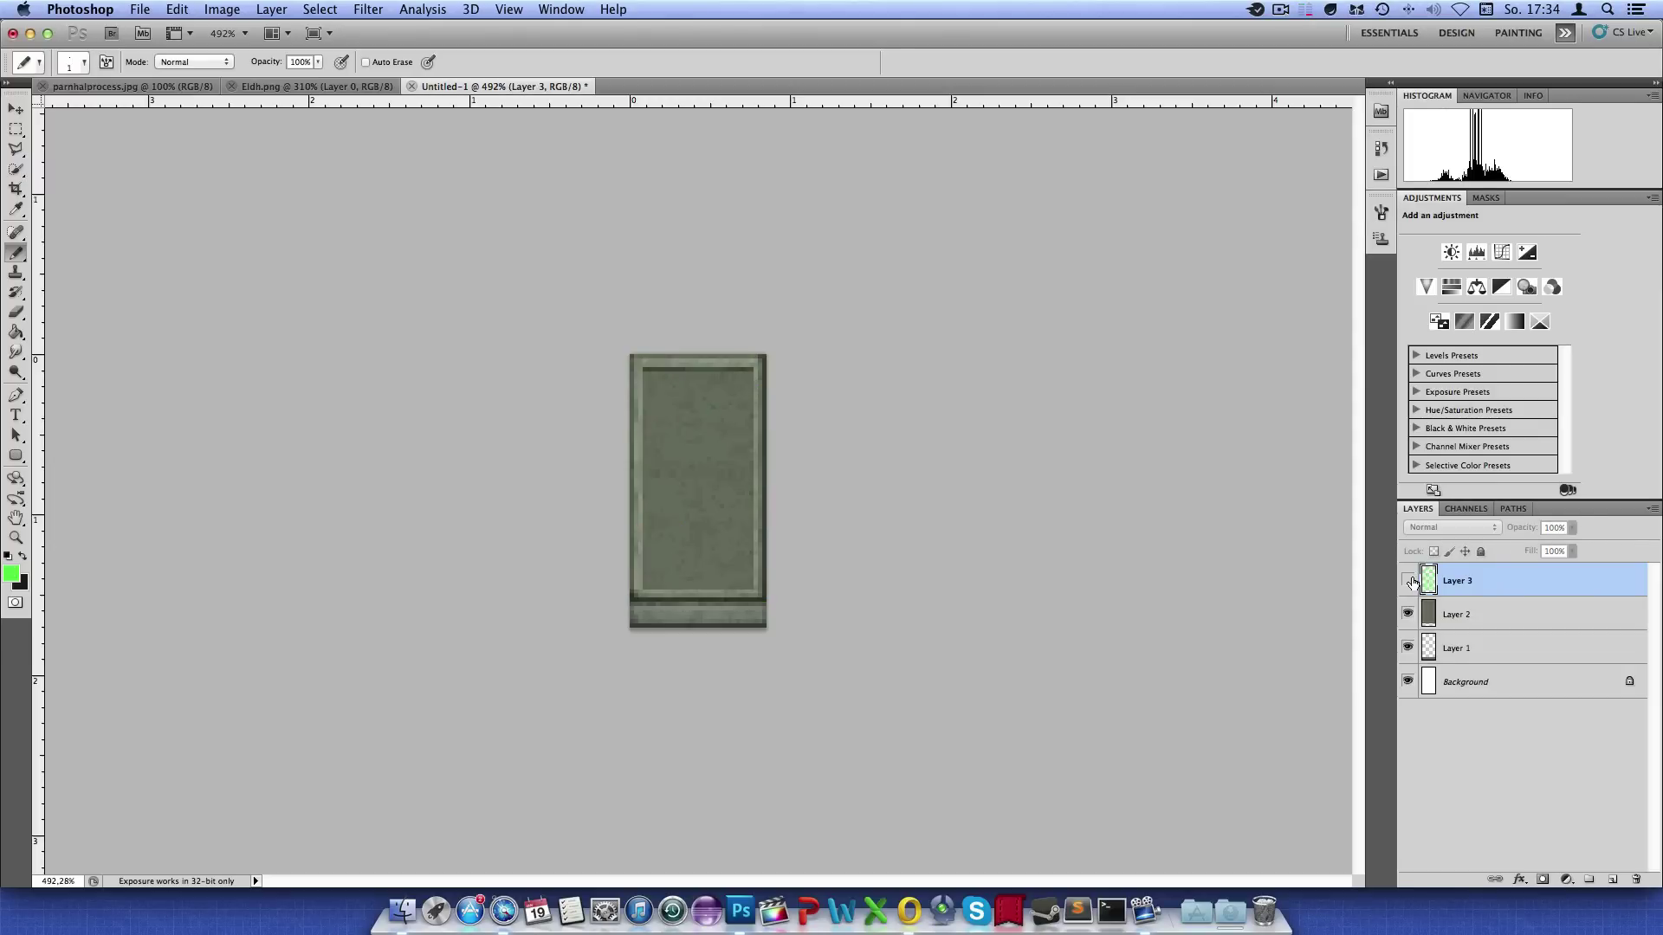
{"action": "left_click", "coordinate": [1446, 615]}
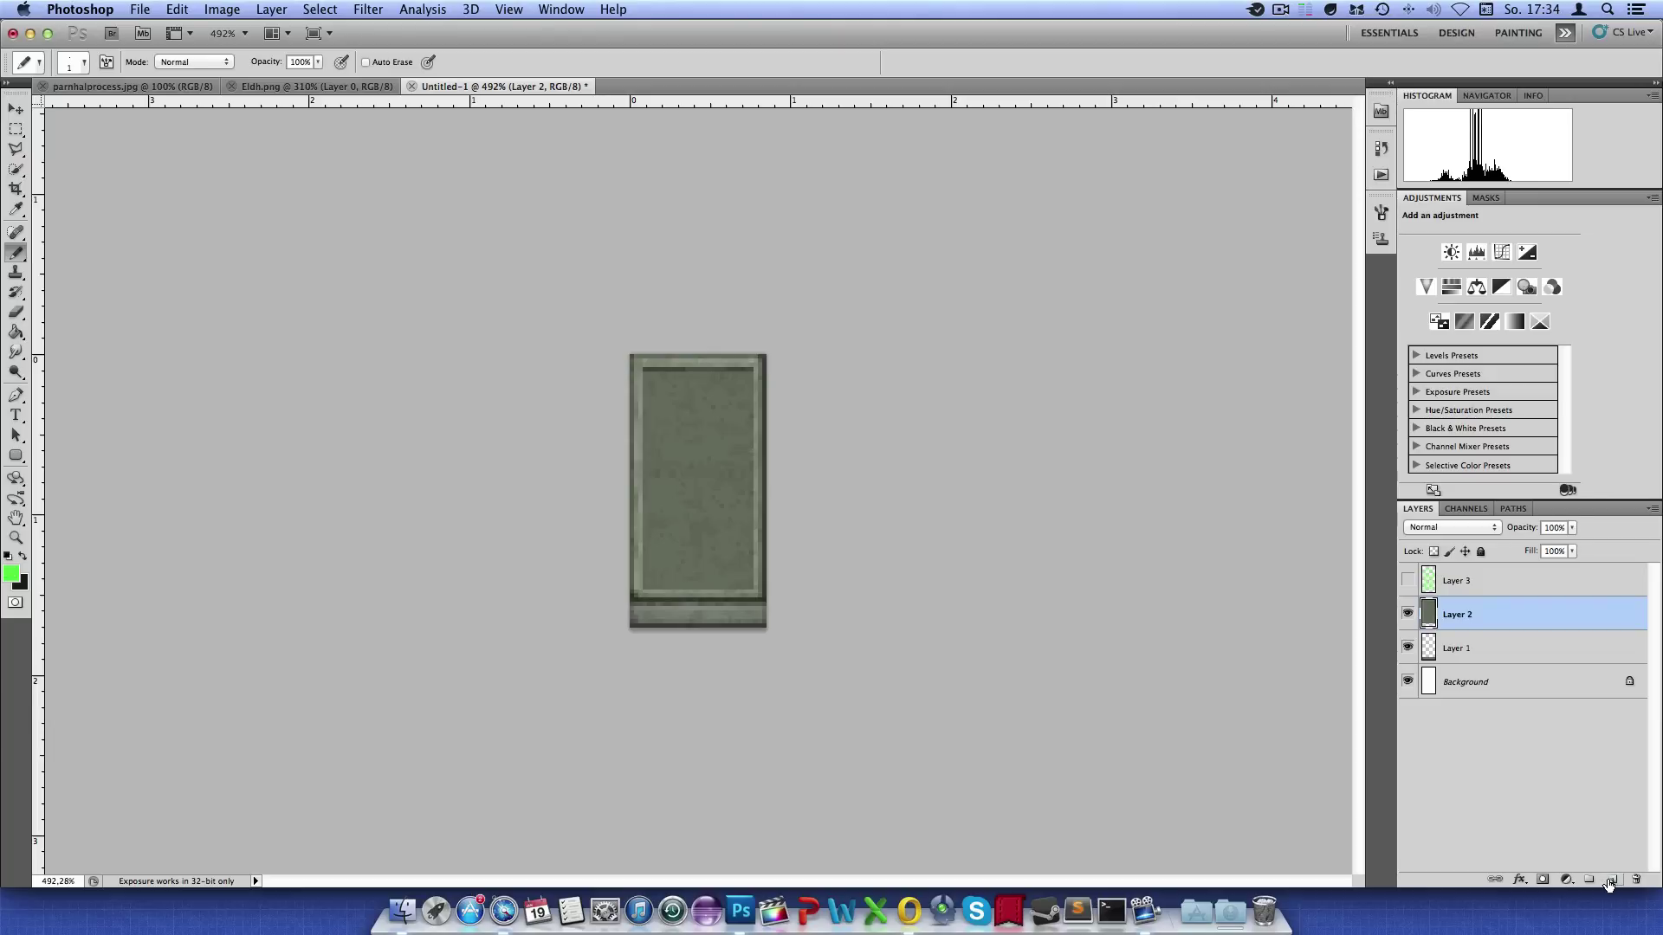
{"action": "left_click", "coordinate": [1610, 879]}
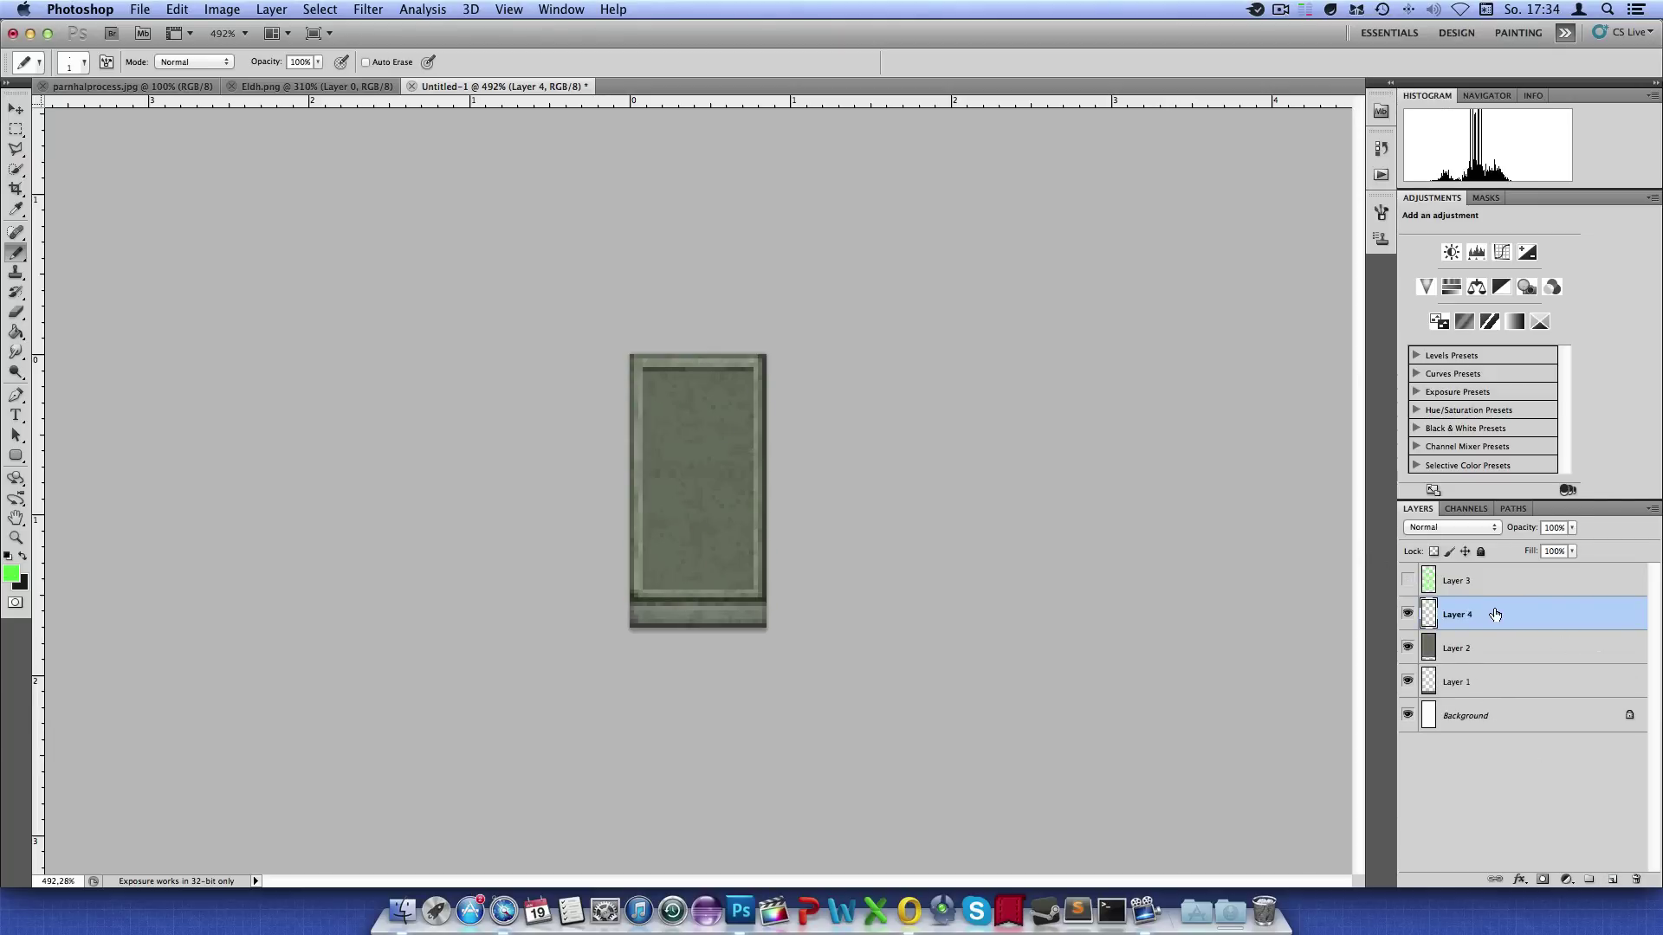
Marquee-select the stone panel's top border strip on the stone layer
{"action": "left_click", "coordinate": [20, 131]}
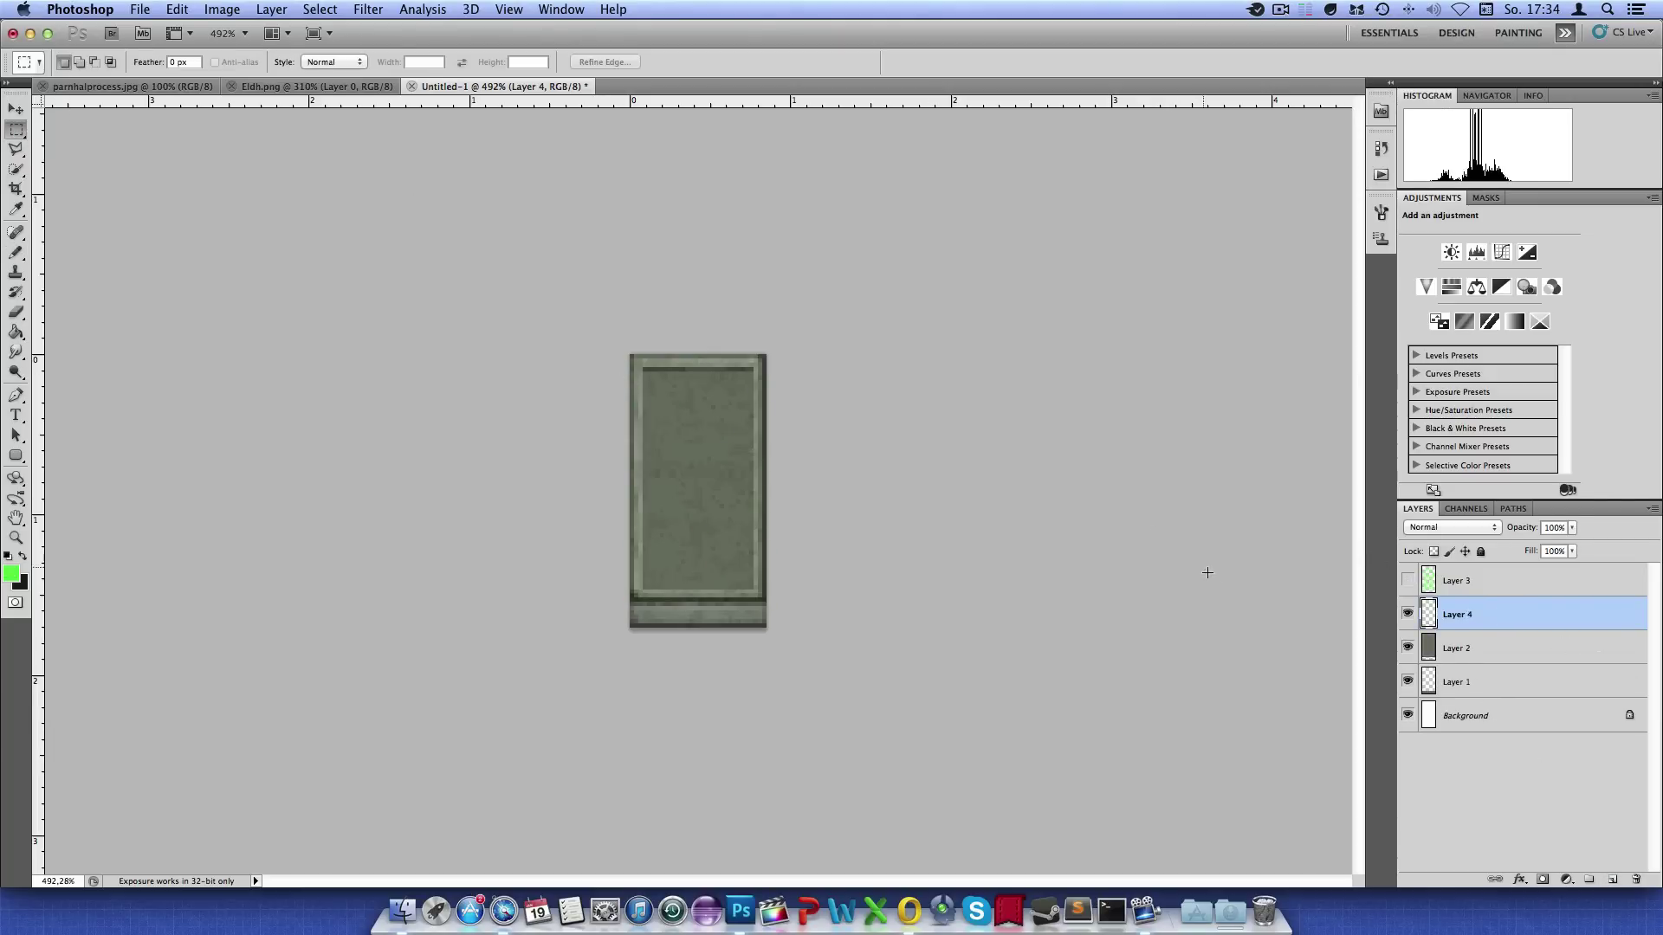
{"action": "left_click", "coordinate": [1407, 580]}
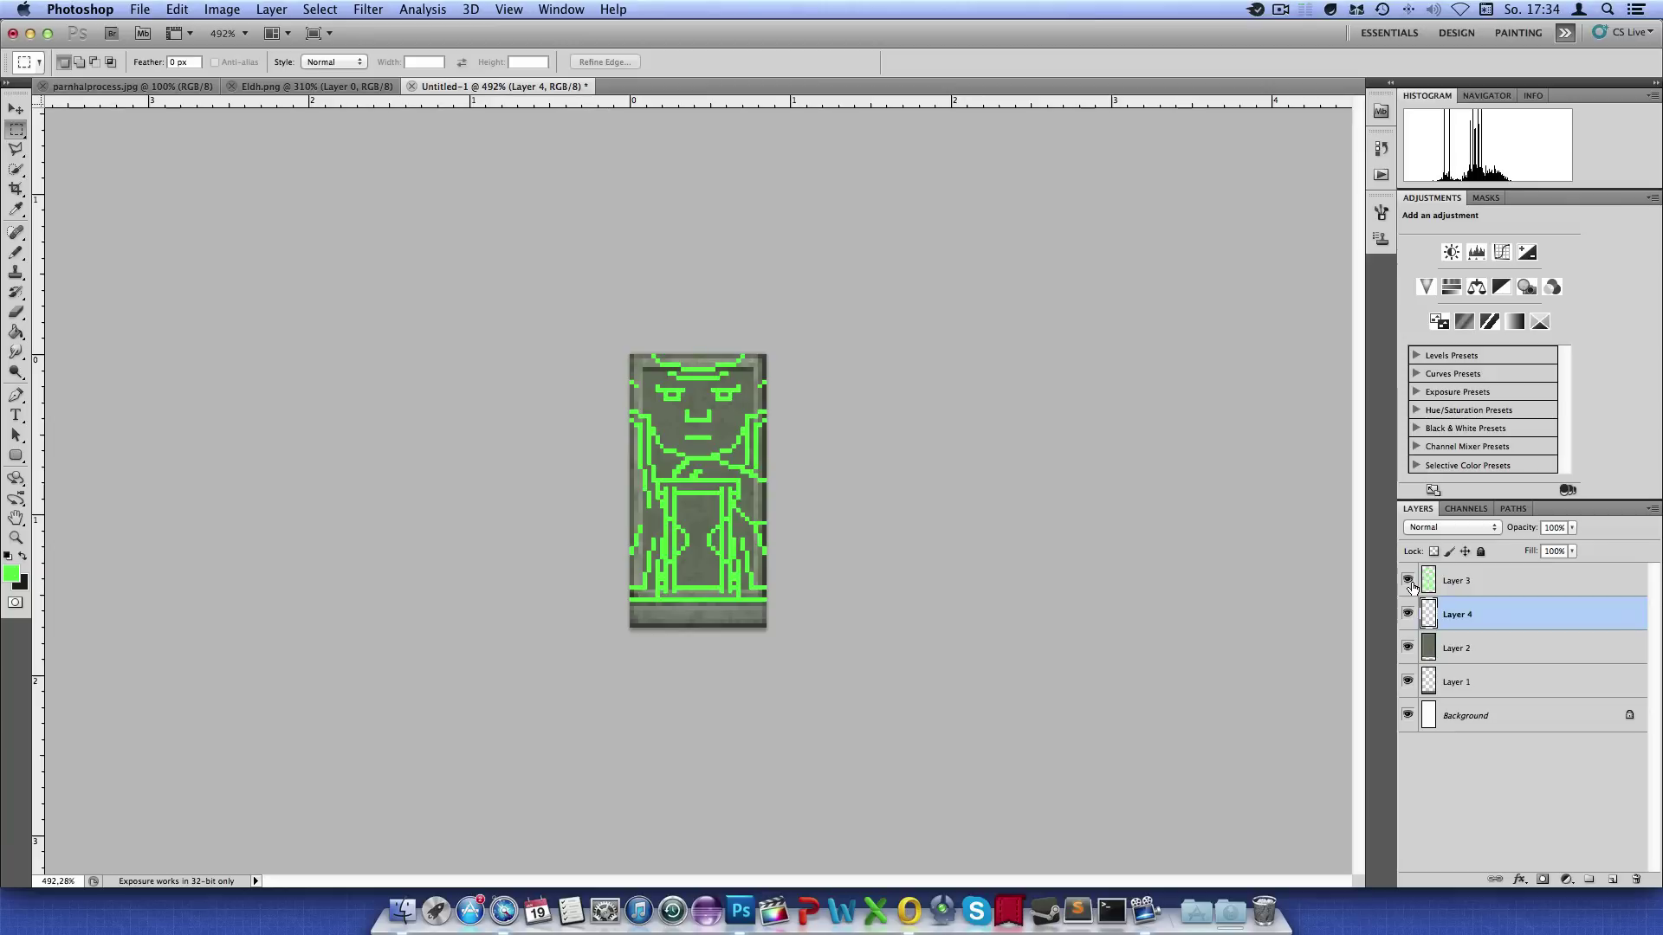
{"action": "left_click", "coordinate": [1408, 580]}
{"action": "left_click", "coordinate": [1476, 648]}
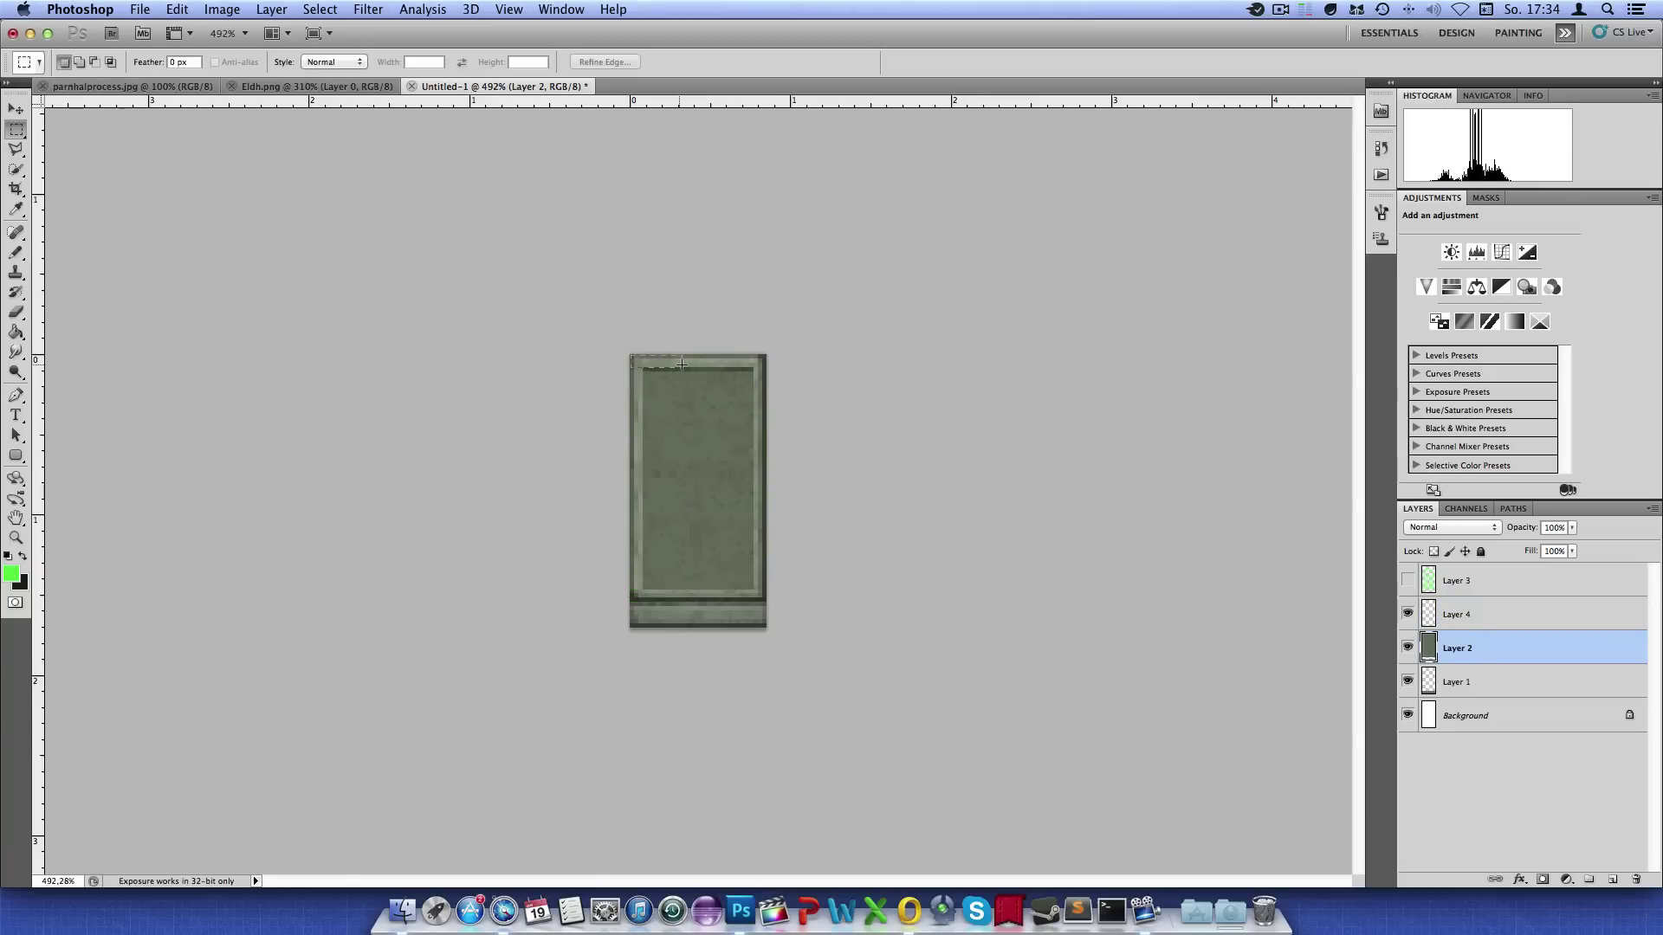
{"action": "left_click_drag", "start_coordinate": [687, 367], "coordinate": [765, 368]}
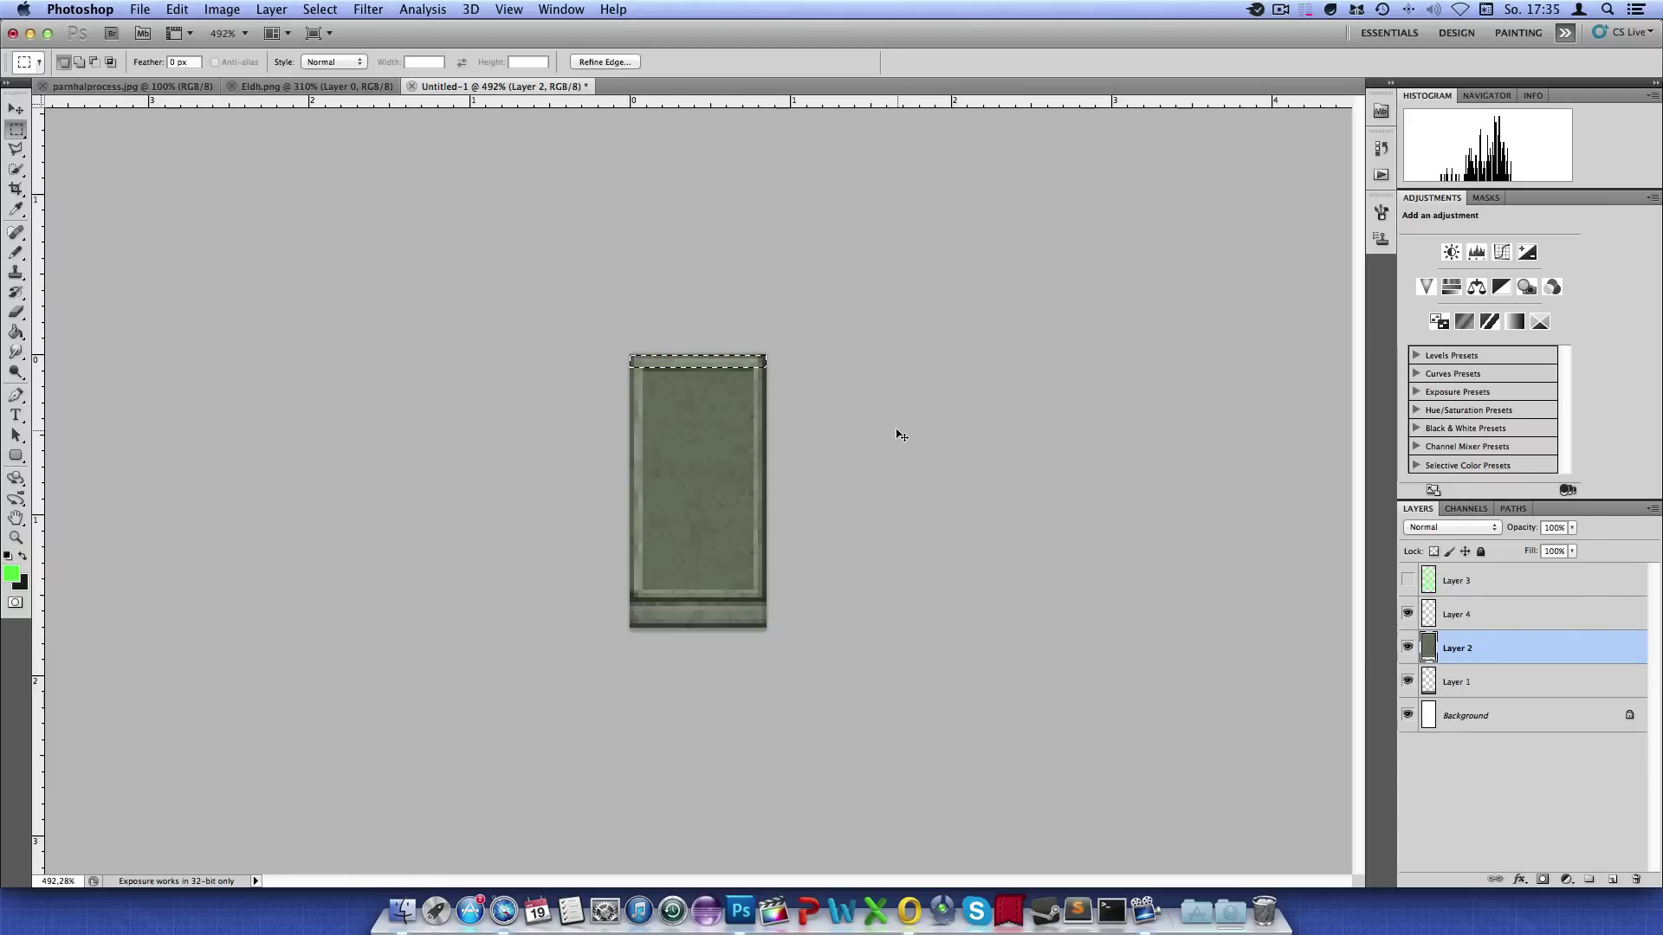
Copy the top border strip to its own layer, delete empty Layer 4, and shift the copy left
{"action": "key", "text": "ctrl+j"}
{"action": "left_click", "coordinate": [1496, 620]}
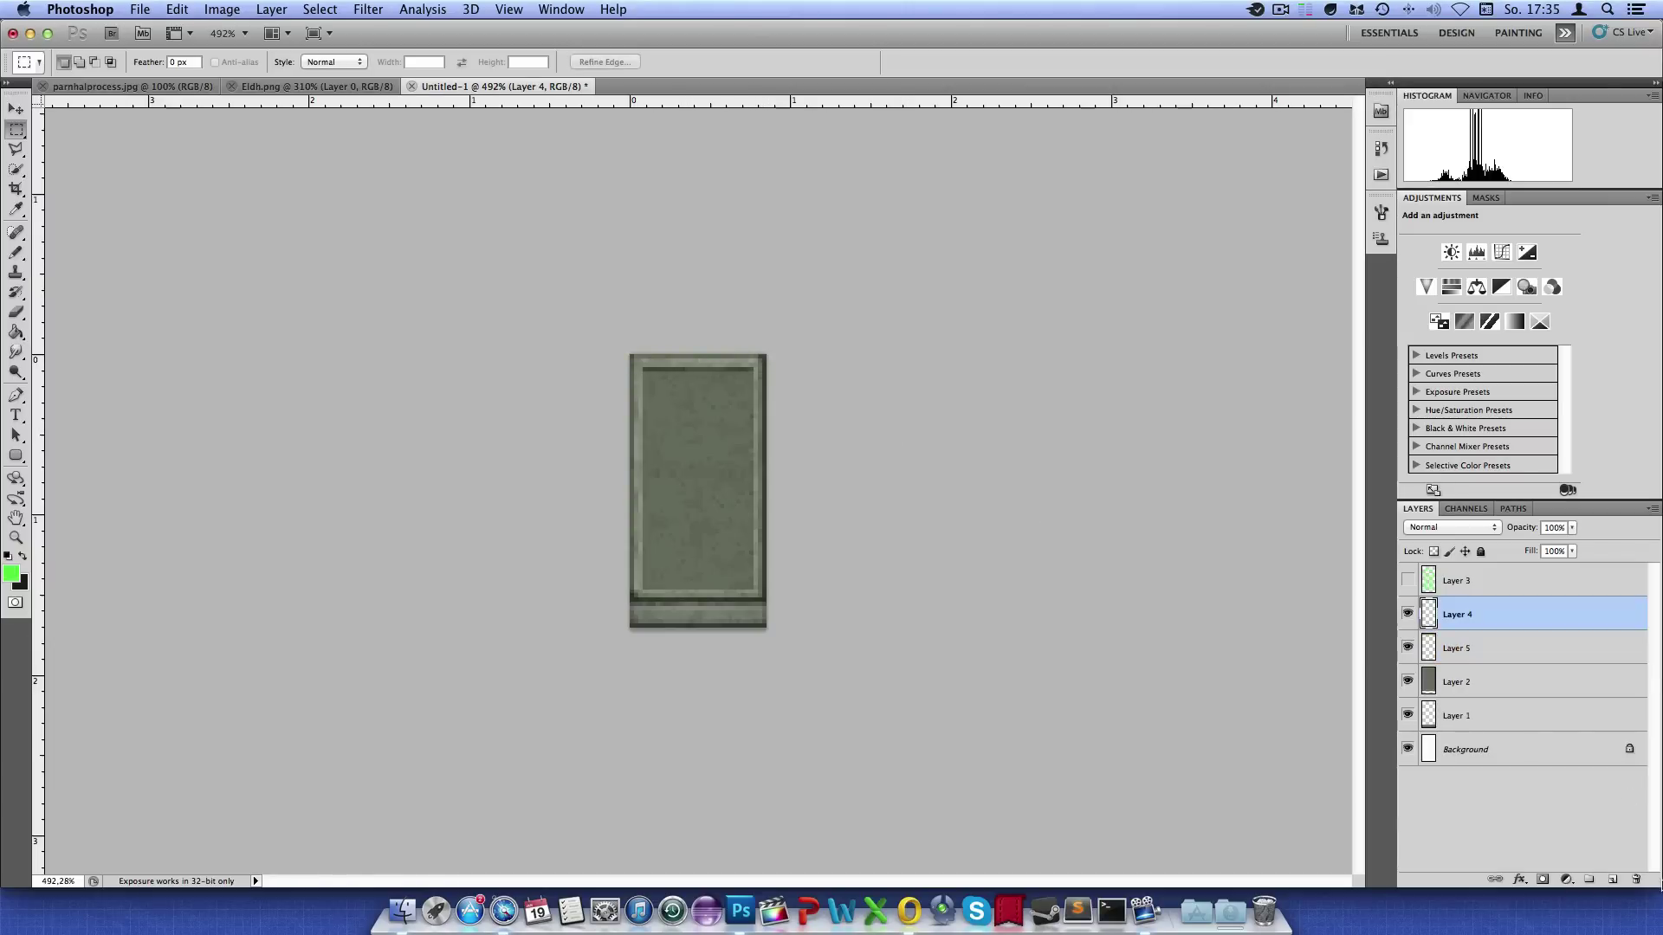
{"action": "left_click", "coordinate": [1637, 879]}
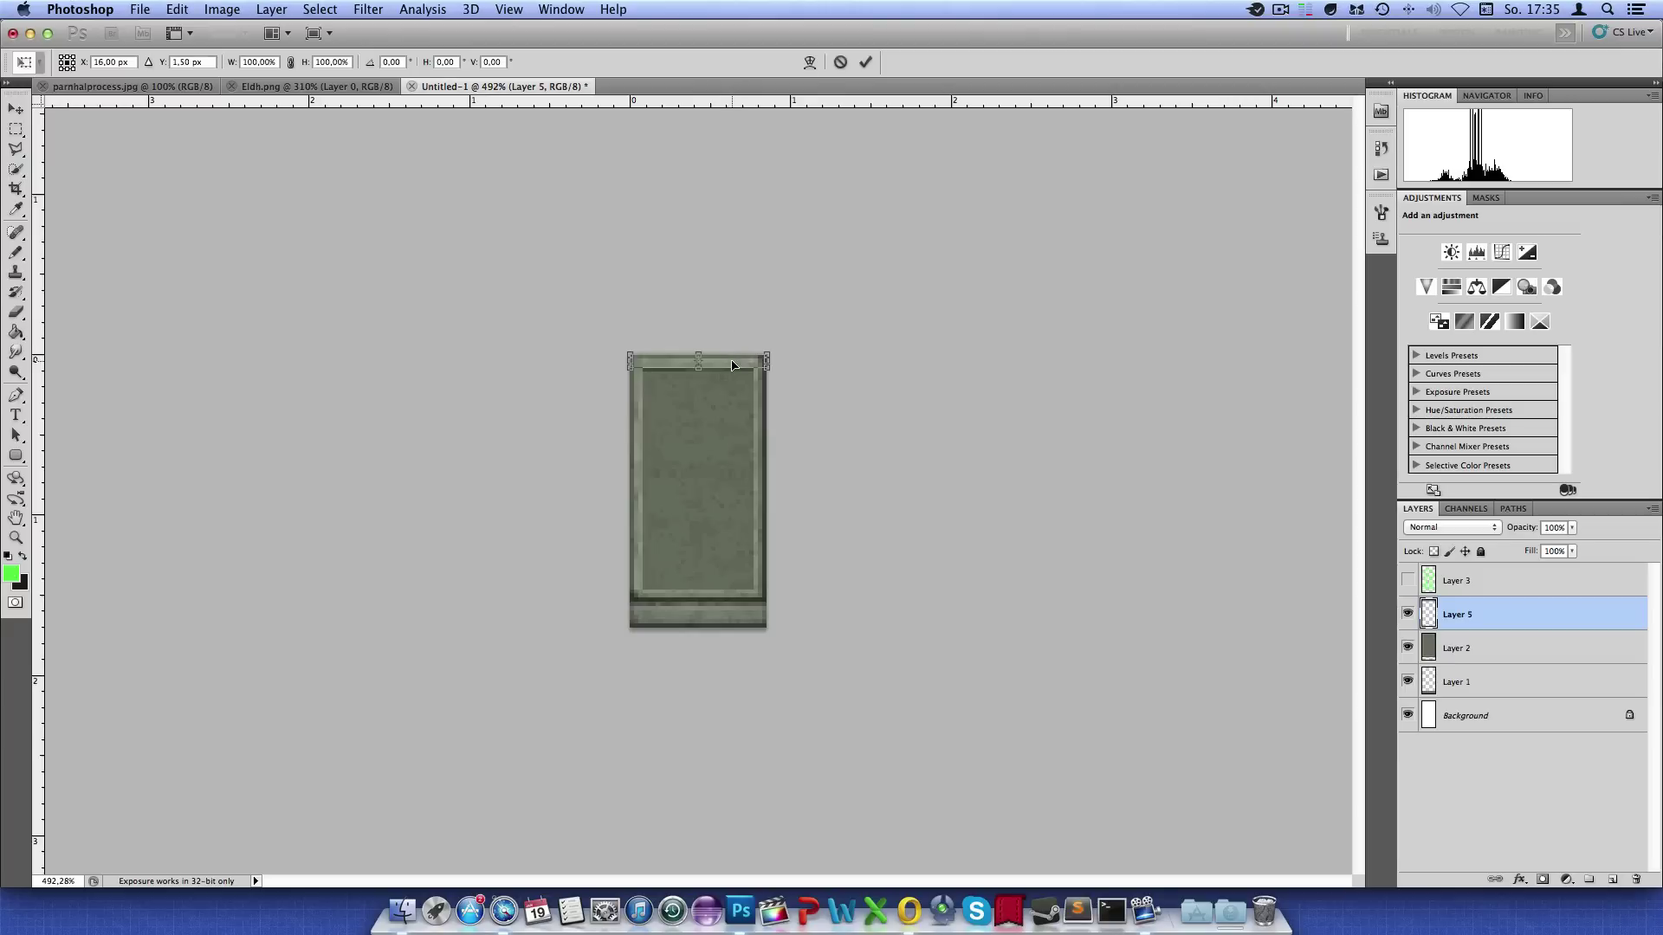
{"action": "key", "text": "ctrl+t"}
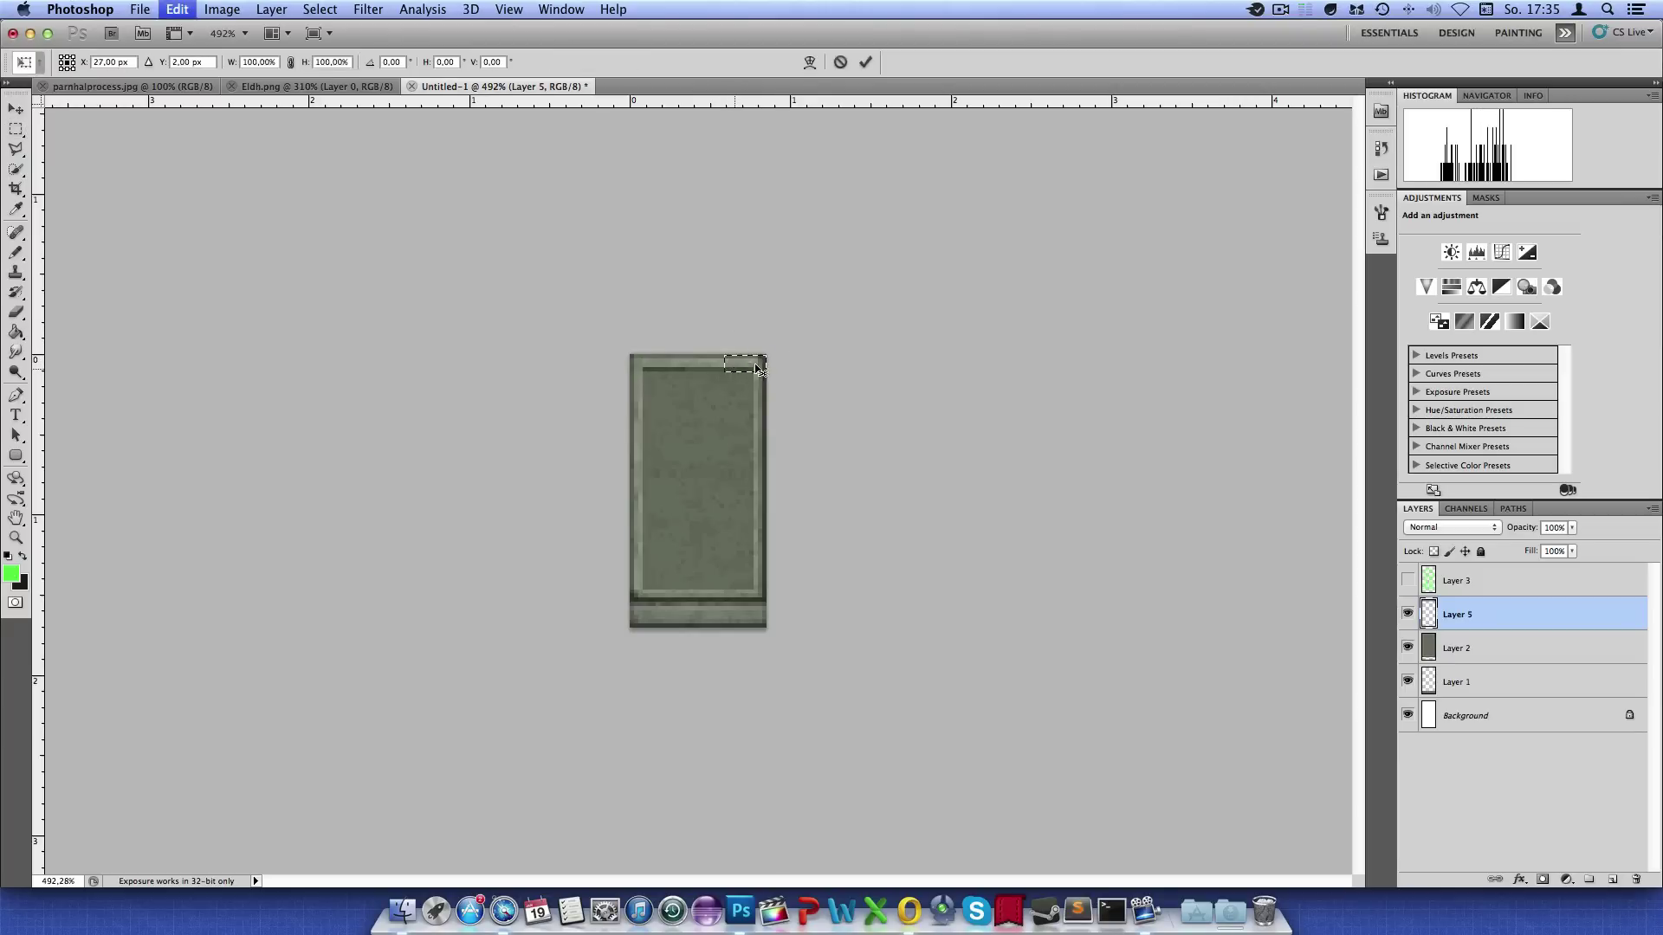
{"action": "left_click_drag", "start_coordinate": [755, 367], "coordinate": [715, 367]}
{"action": "key", "text": "Return"}
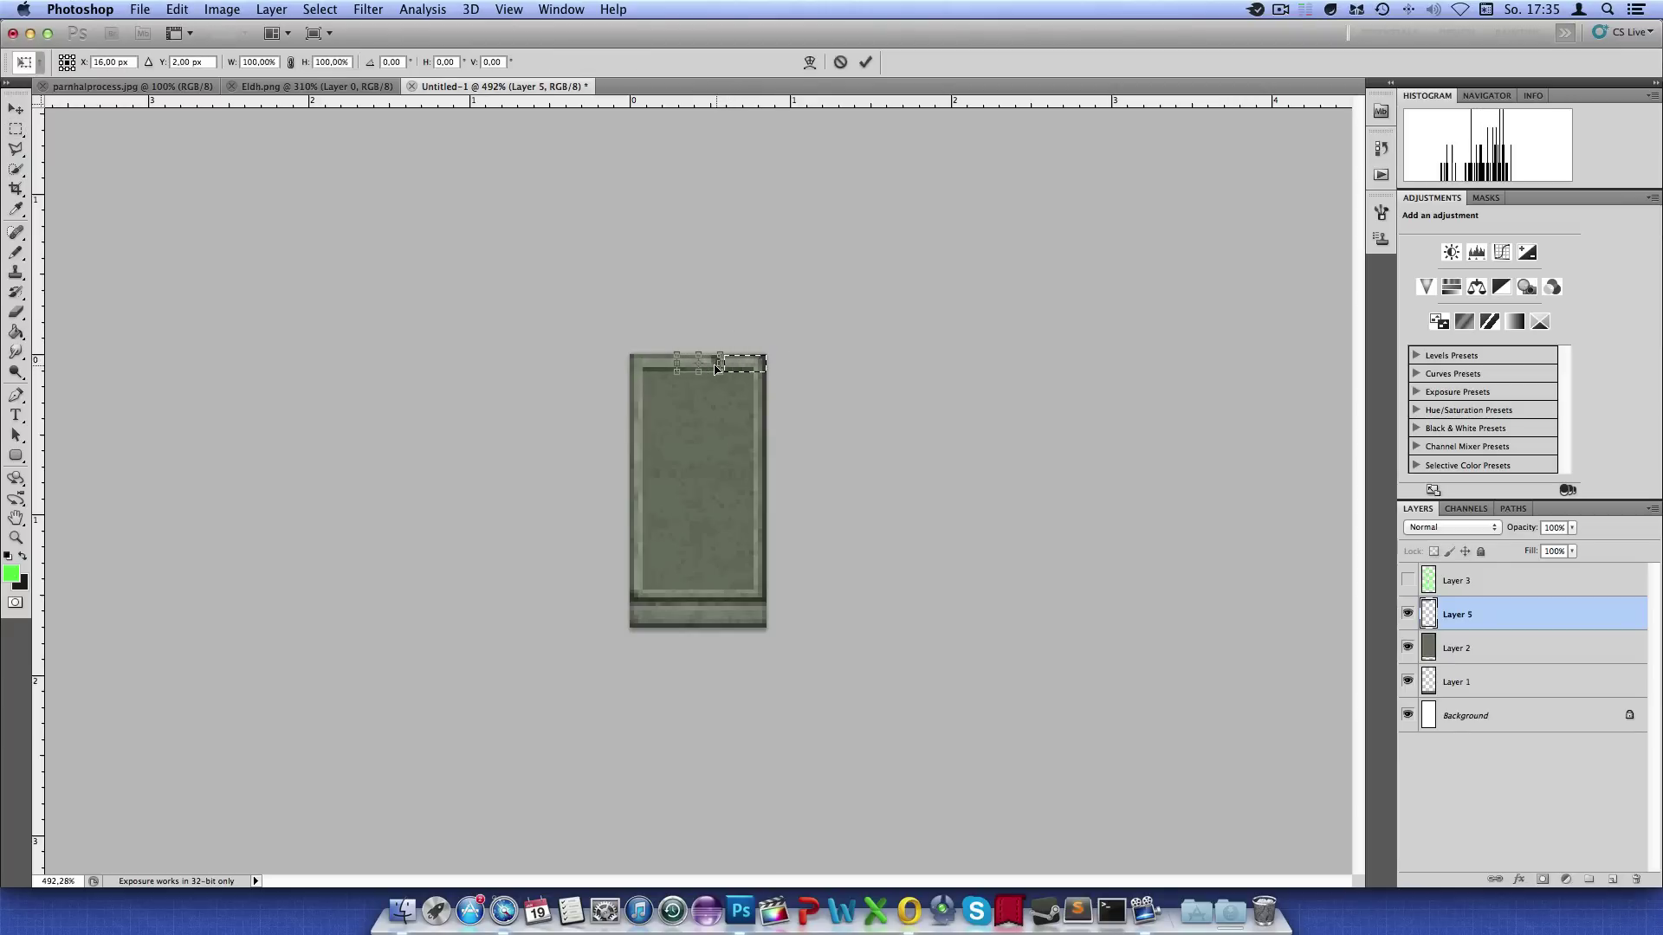
{"action": "key", "text": "ctrl+d"}
Move the bar down to mid-door, aligned with the green sketch's waist line
{"action": "key", "text": "ctrl+t"}
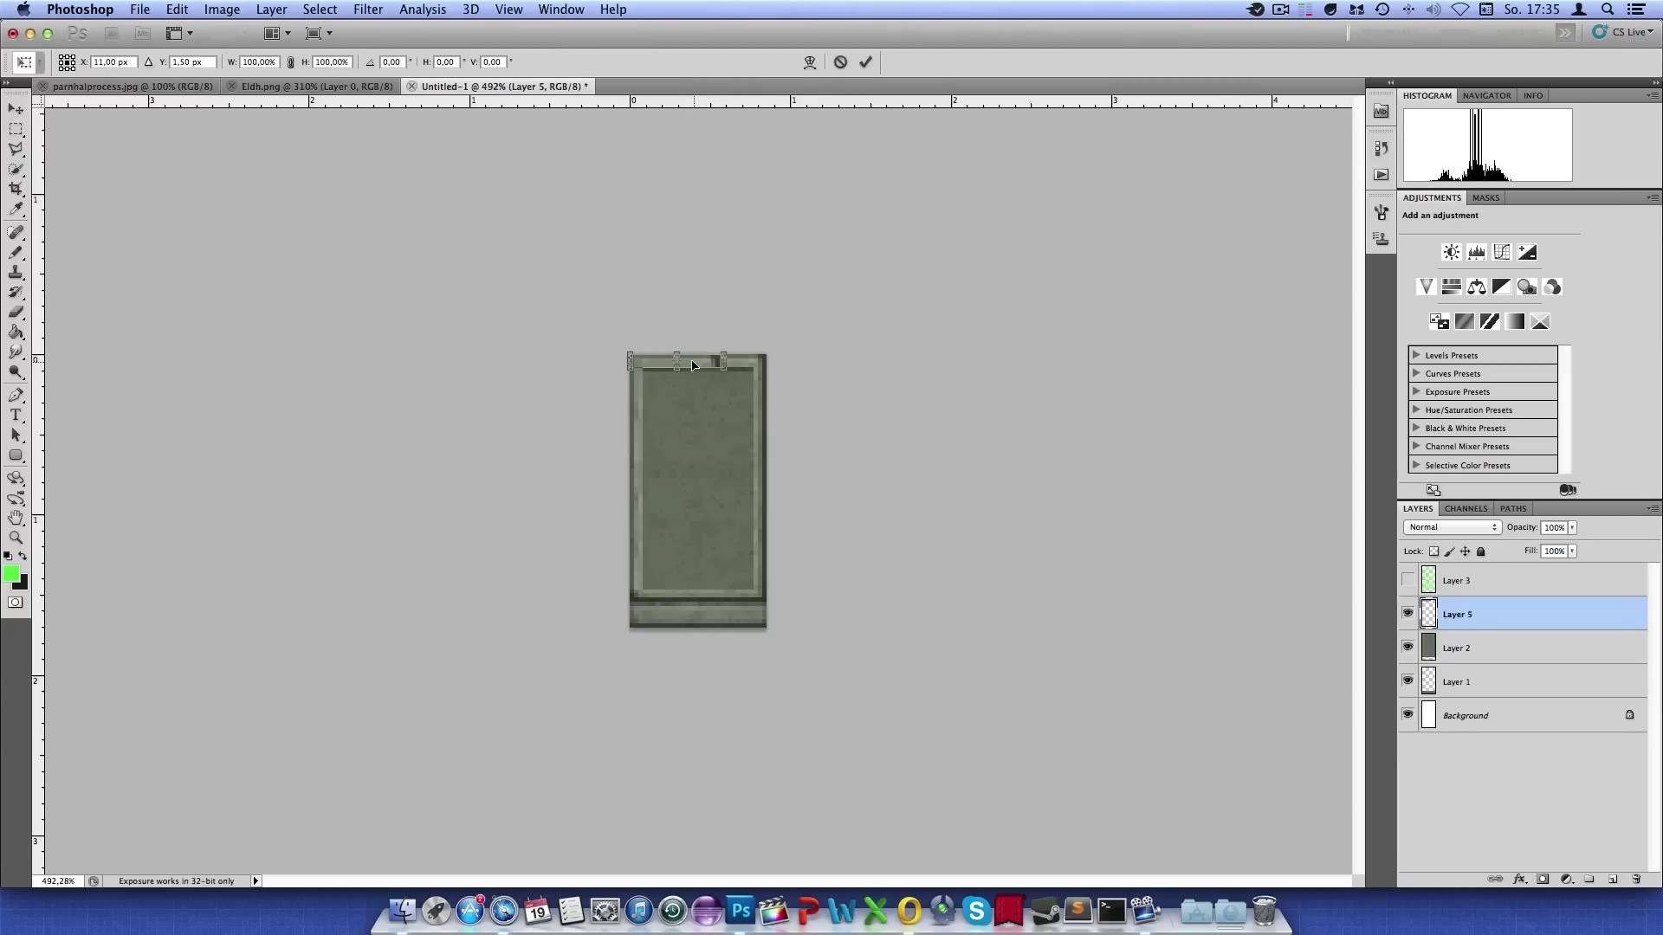
{"action": "left_click_drag", "start_coordinate": [745, 380], "coordinate": [726, 454]}
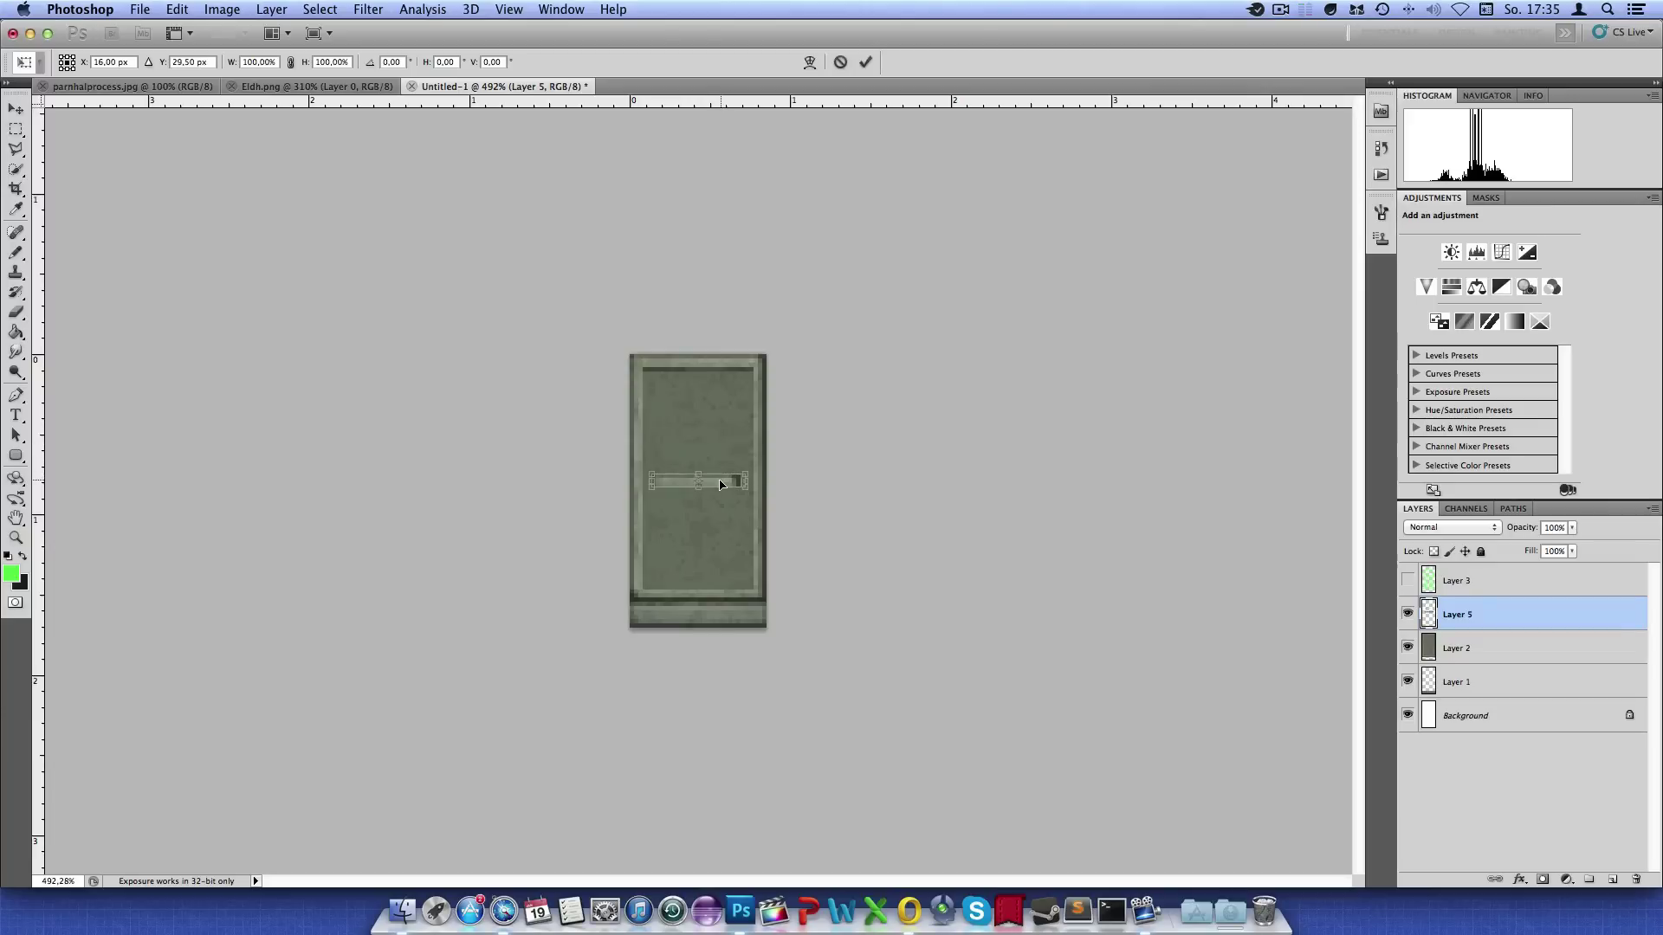
{"action": "key", "text": "Return"}
{"action": "key", "text": "m"}
{"action": "left_click", "coordinate": [1406, 581]}
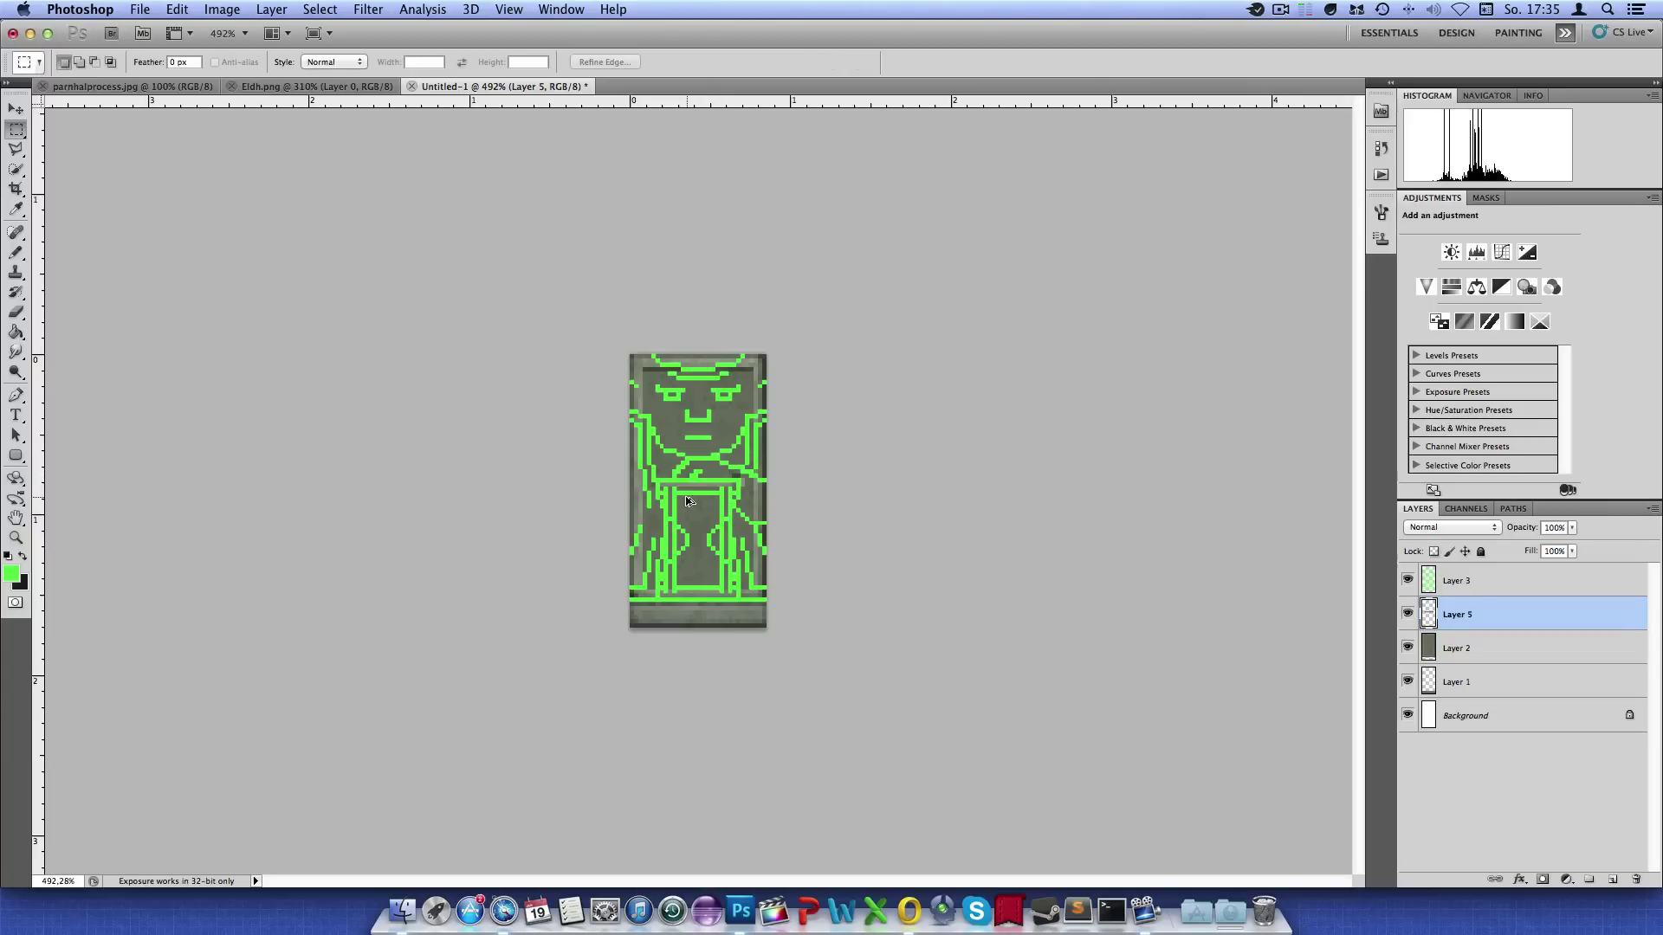
{"action": "scroll", "coordinate": [705, 493], "scroll_direction": "up", "scroll_amount": 10}
{"action": "key", "text": "ctrl+t"}
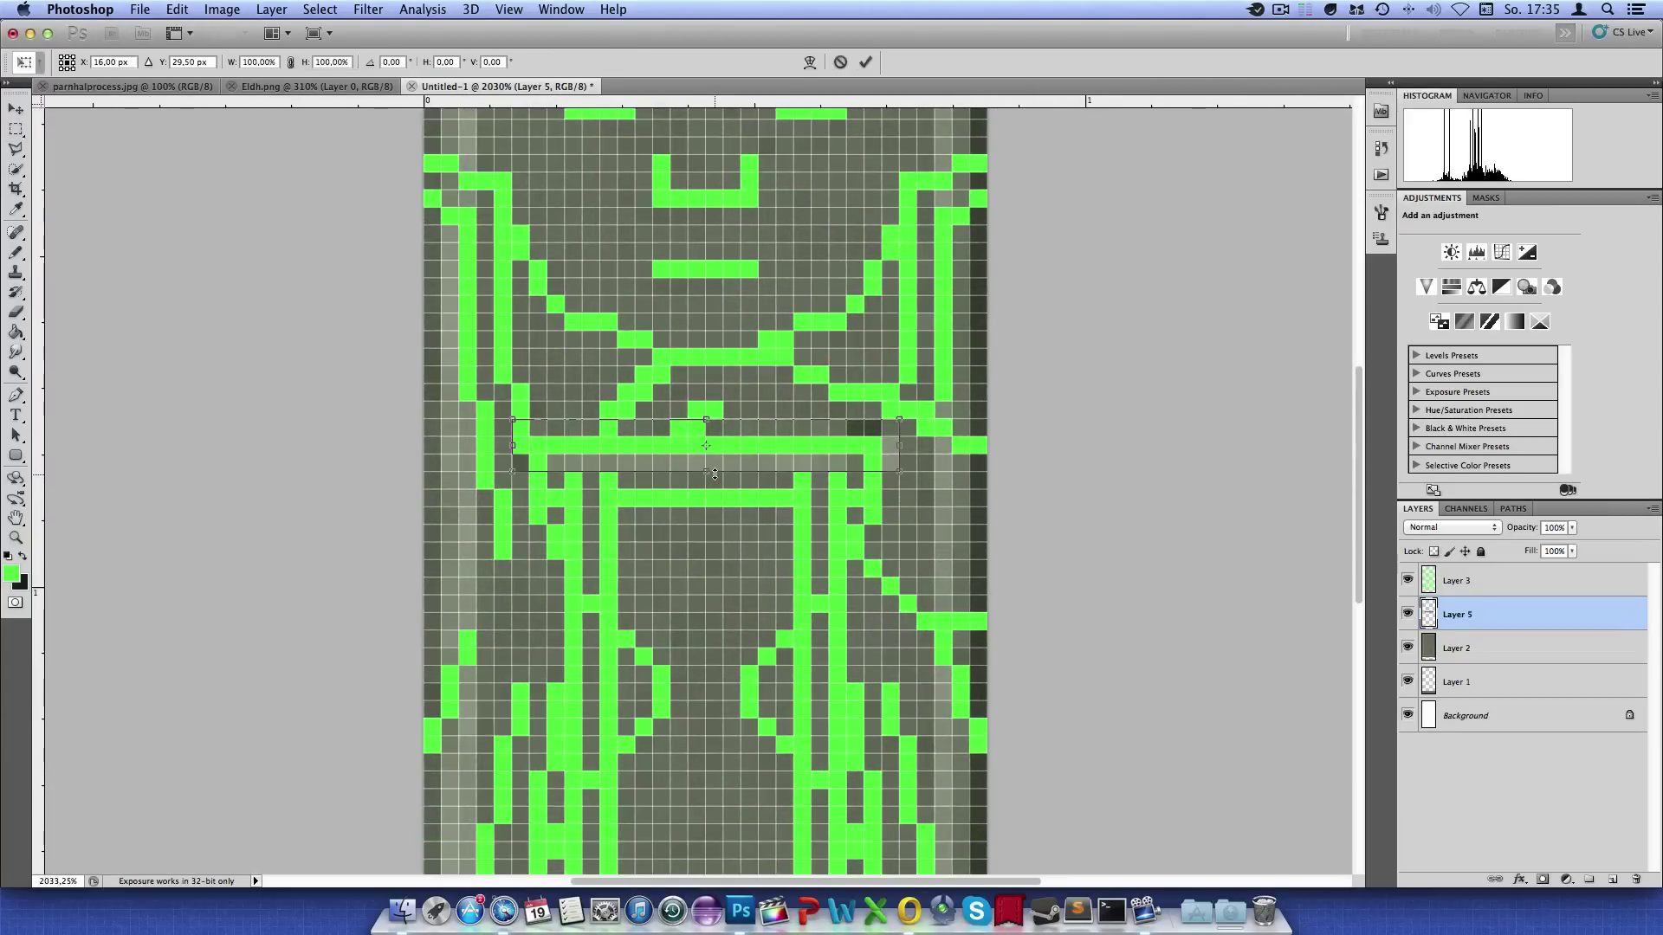
{"action": "left_click_drag", "start_coordinate": [719, 478], "coordinate": [736, 492]}
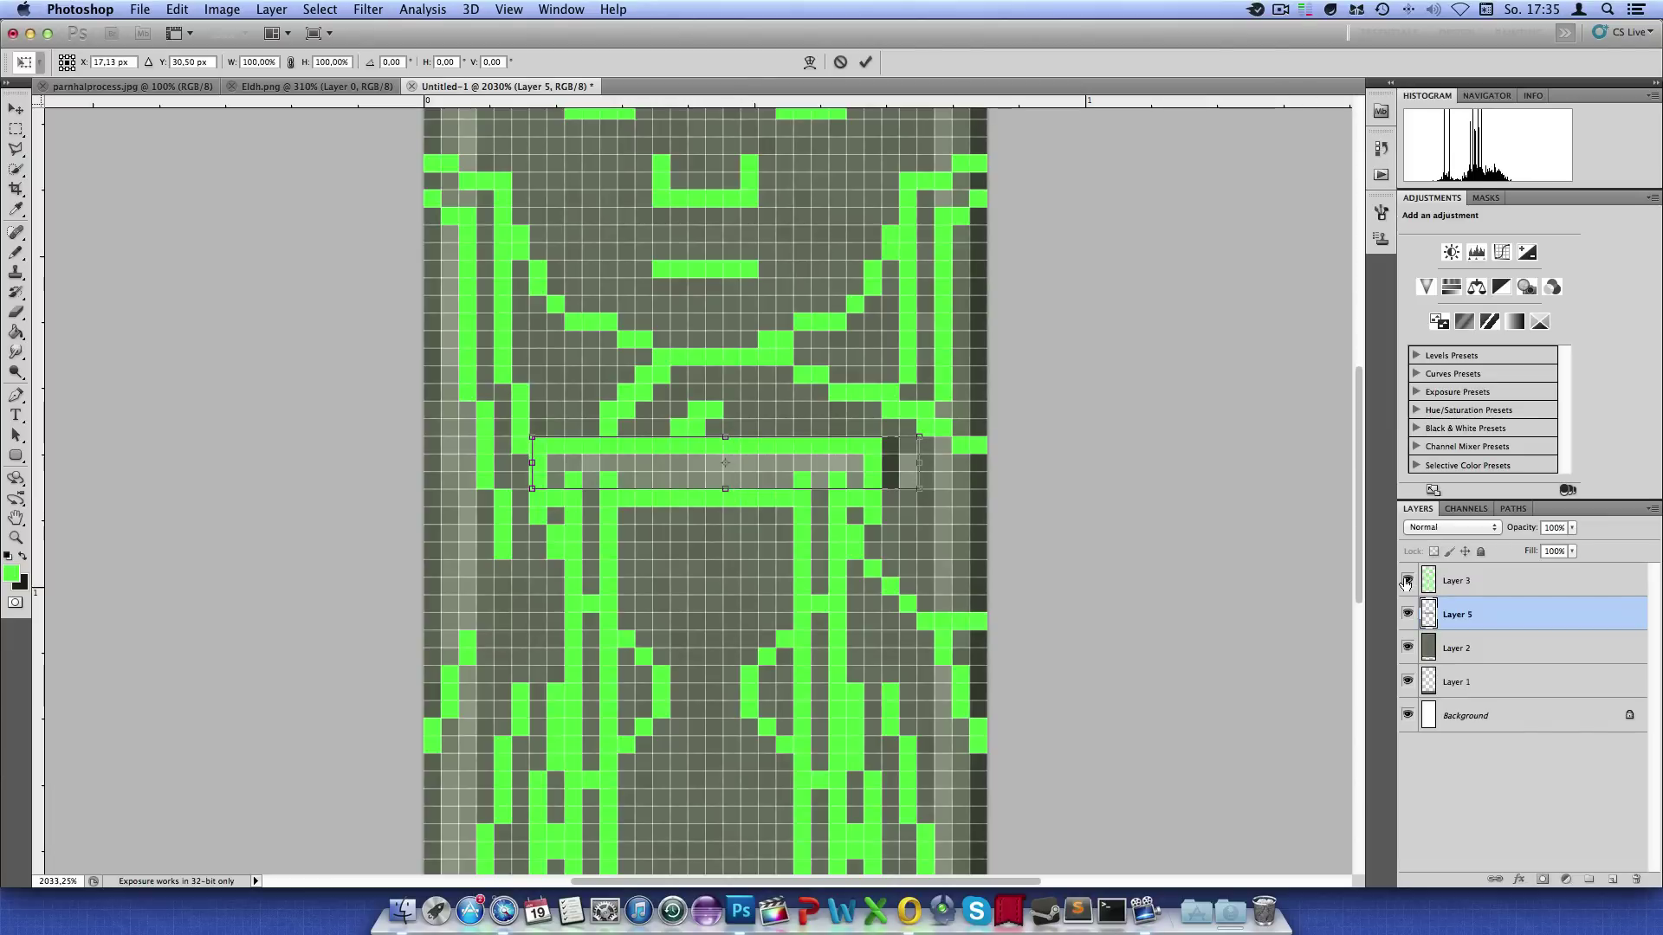
{"action": "key", "text": "Return"}
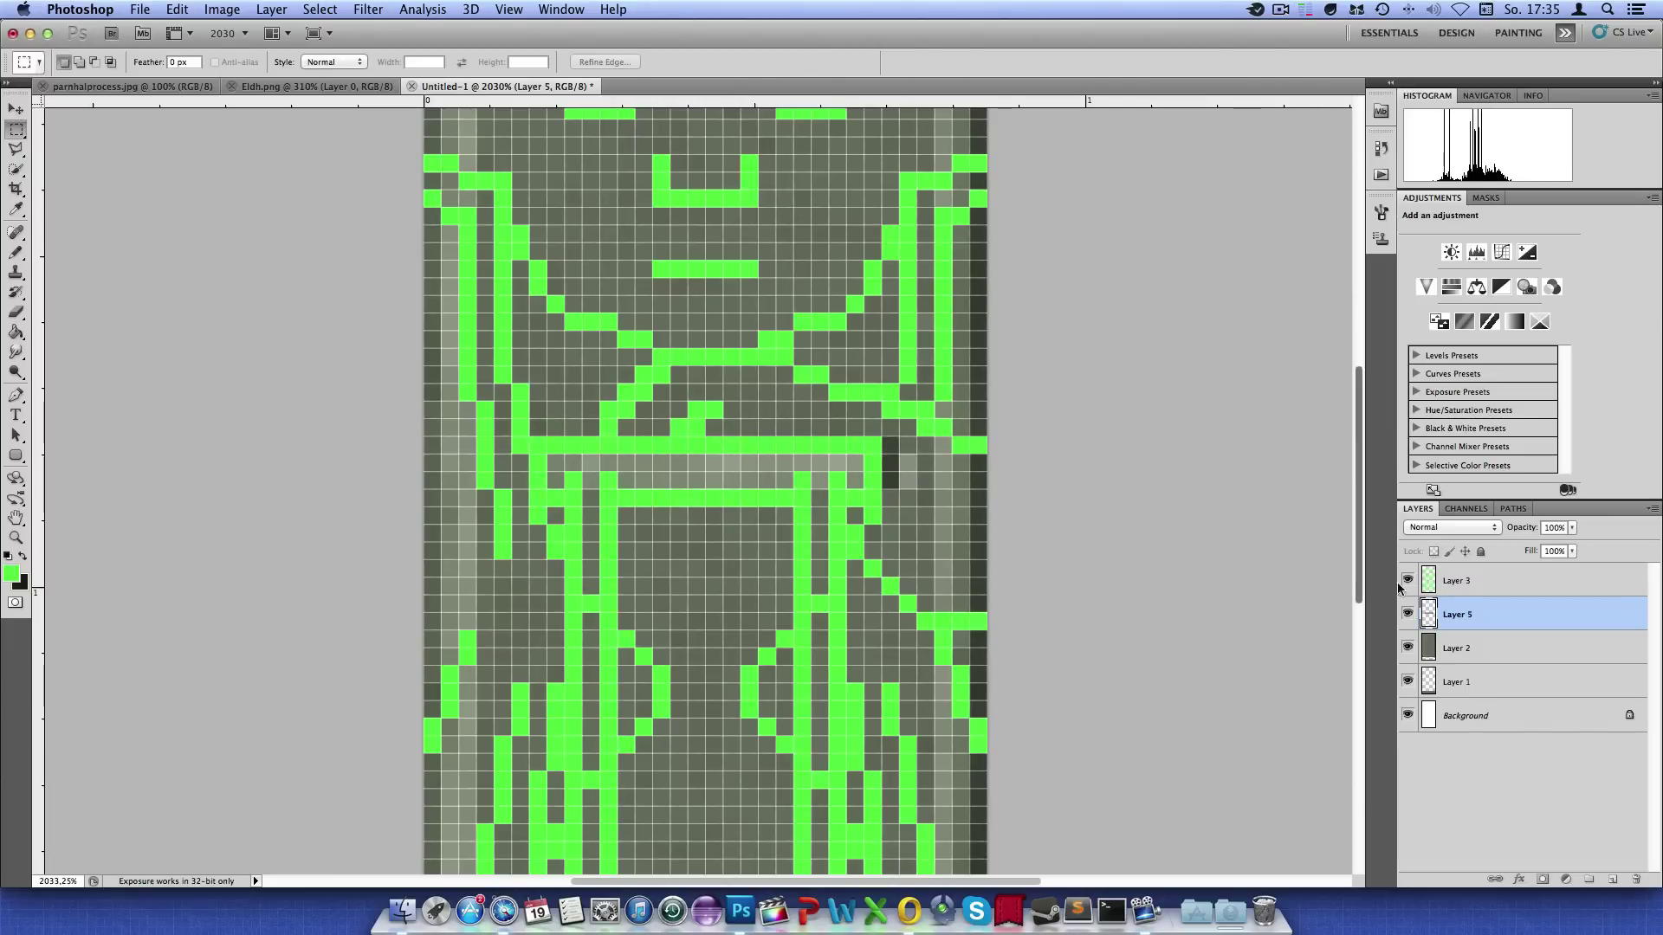
{"action": "left_click", "coordinate": [1406, 580]}
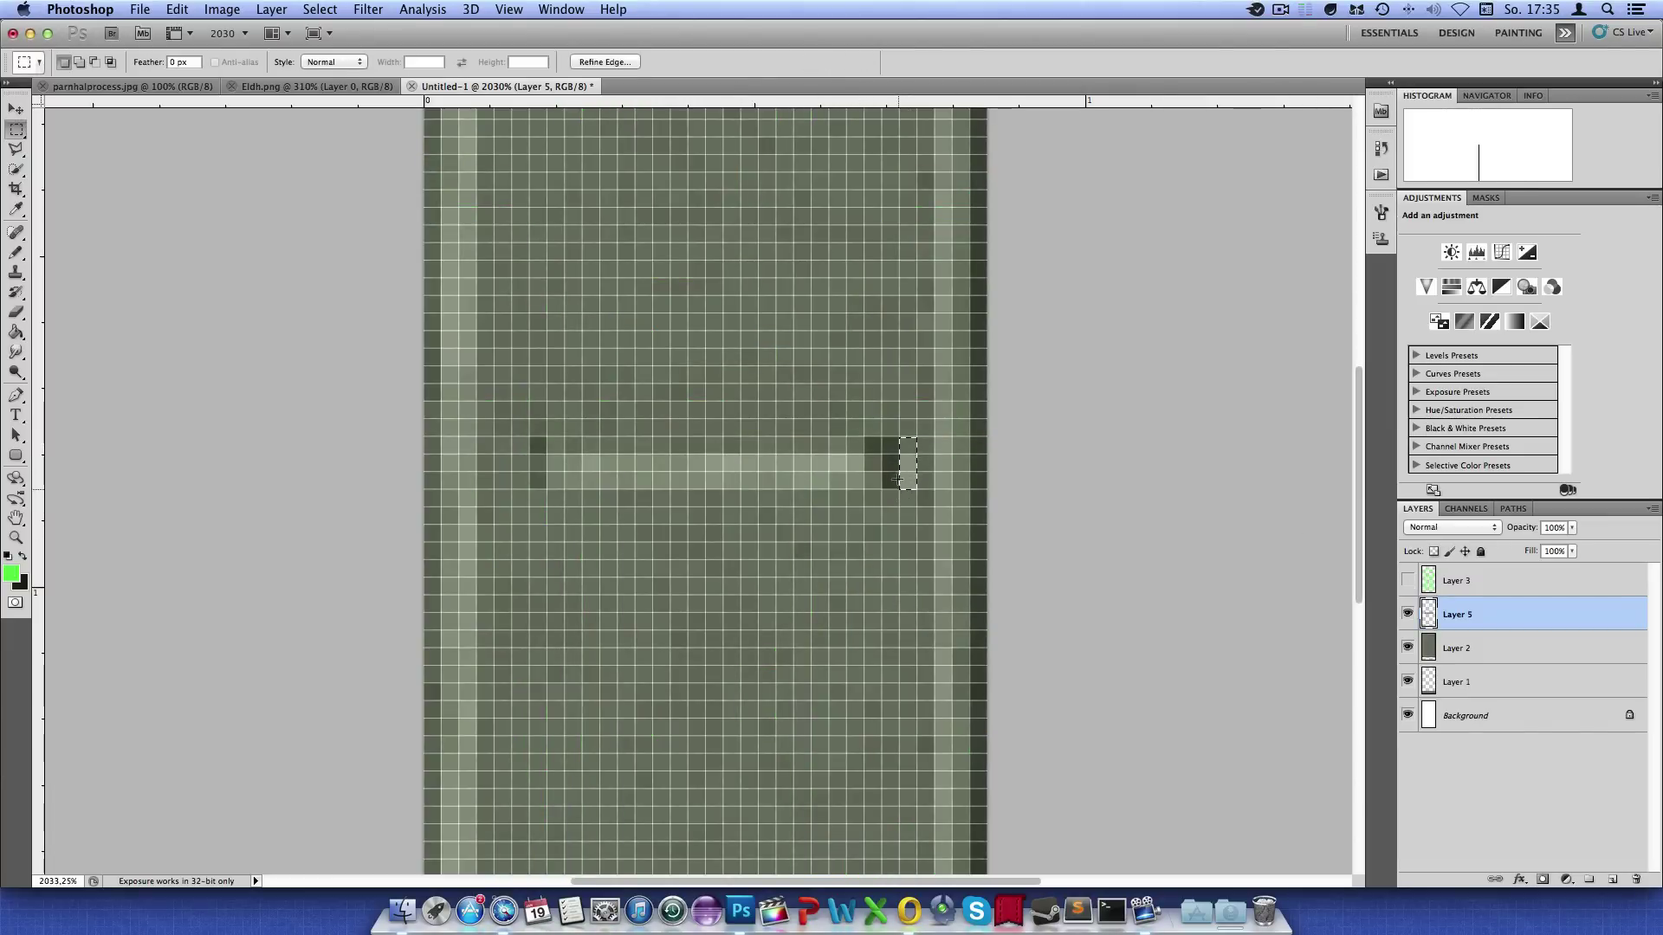
Shorten the bar by moving its right end inward
{"action": "mouse_move", "coordinate": [901, 439]}
{"action": "left_mouse_down"}
{"action": "mouse_move", "coordinate": [825, 478]}
{"action": "mouse_move", "coordinate": [841, 451]}
{"action": "left_mouse_up"}
{"action": "key", "text": "ctrl+t"}
{"action": "key", "text": "Return"}
{"action": "key", "text": "ctrl+d"}
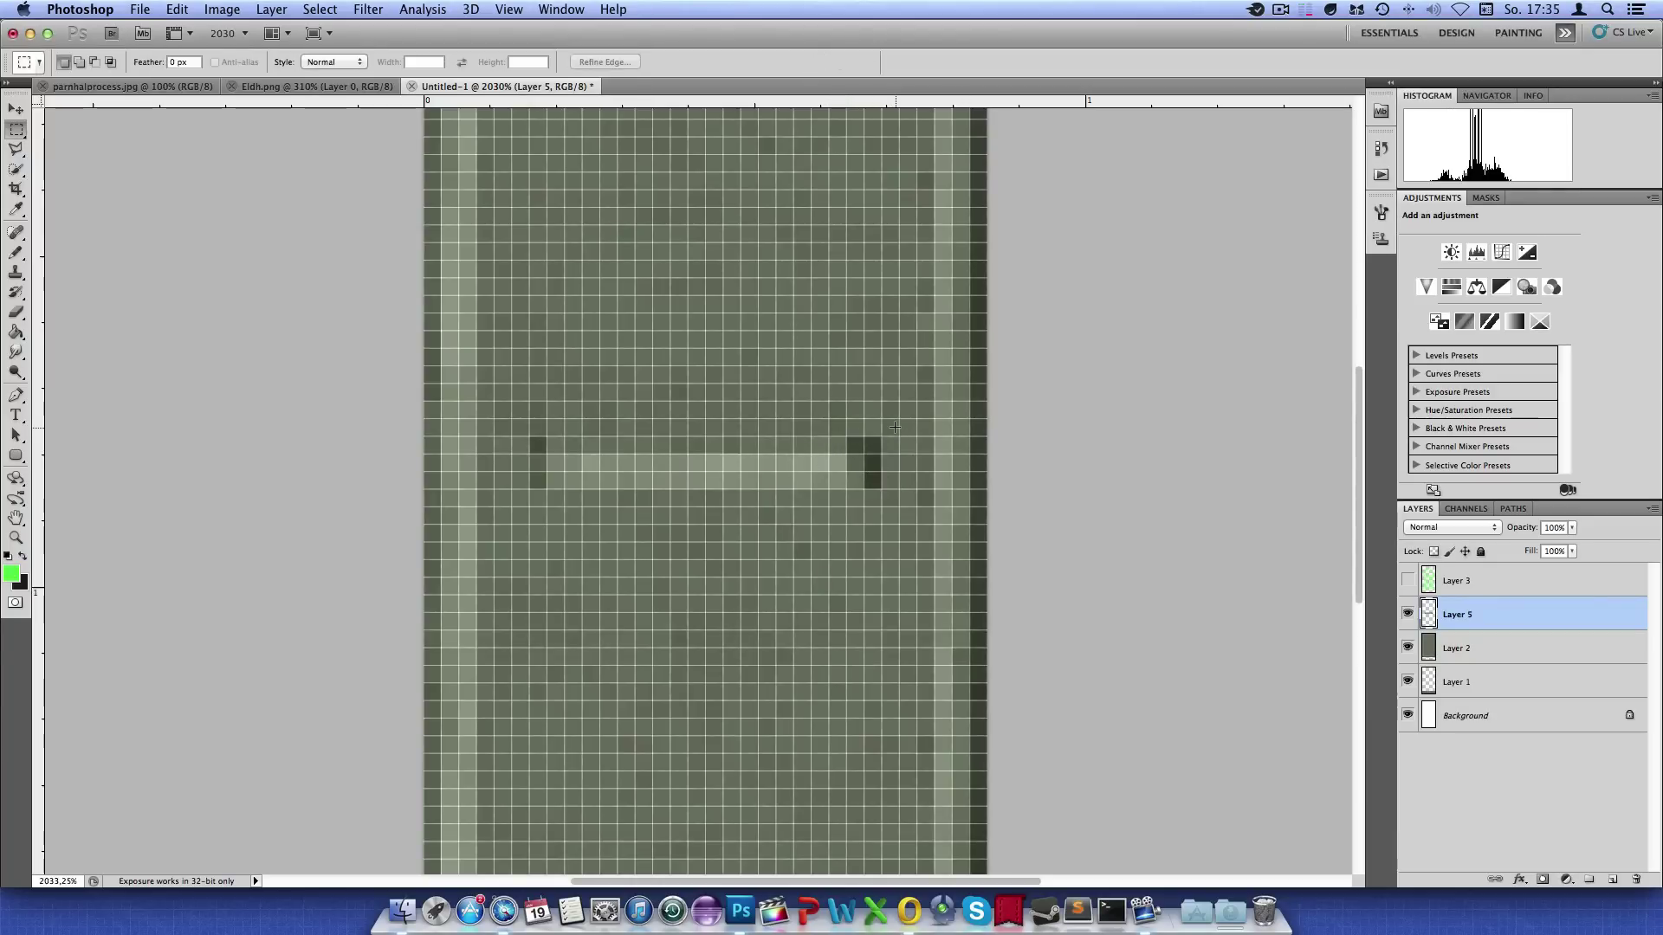
{"action": "scroll", "coordinate": [896, 433], "scroll_direction": "up", "scroll_amount": 3}
Pencil a continuous dark one-pixel shadow row beneath the bar
{"action": "key", "text": "b"}
{"action": "scroll", "coordinate": [658, 433], "scroll_direction": "up", "scroll_amount": 2}
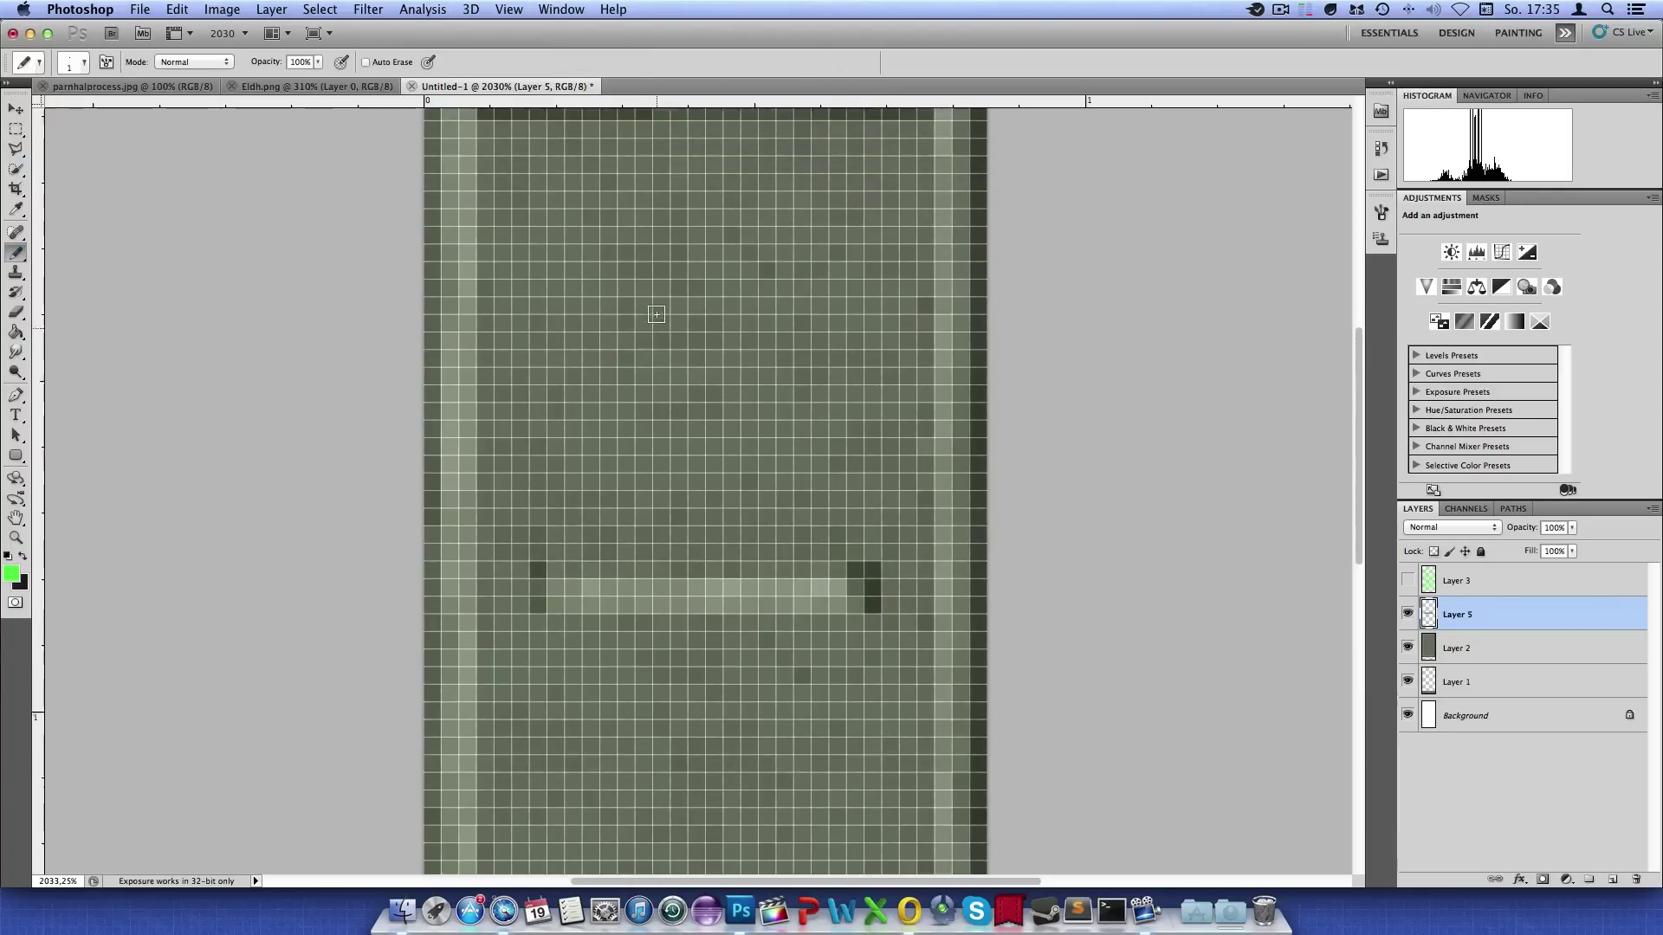
{"action": "scroll", "coordinate": [659, 433], "scroll_direction": "up", "scroll_amount": 2}
{"action": "left_click", "coordinate": [652, 152], "text": "alt"}
{"action": "left_click_drag", "start_coordinate": [565, 665], "coordinate": [703, 664]}
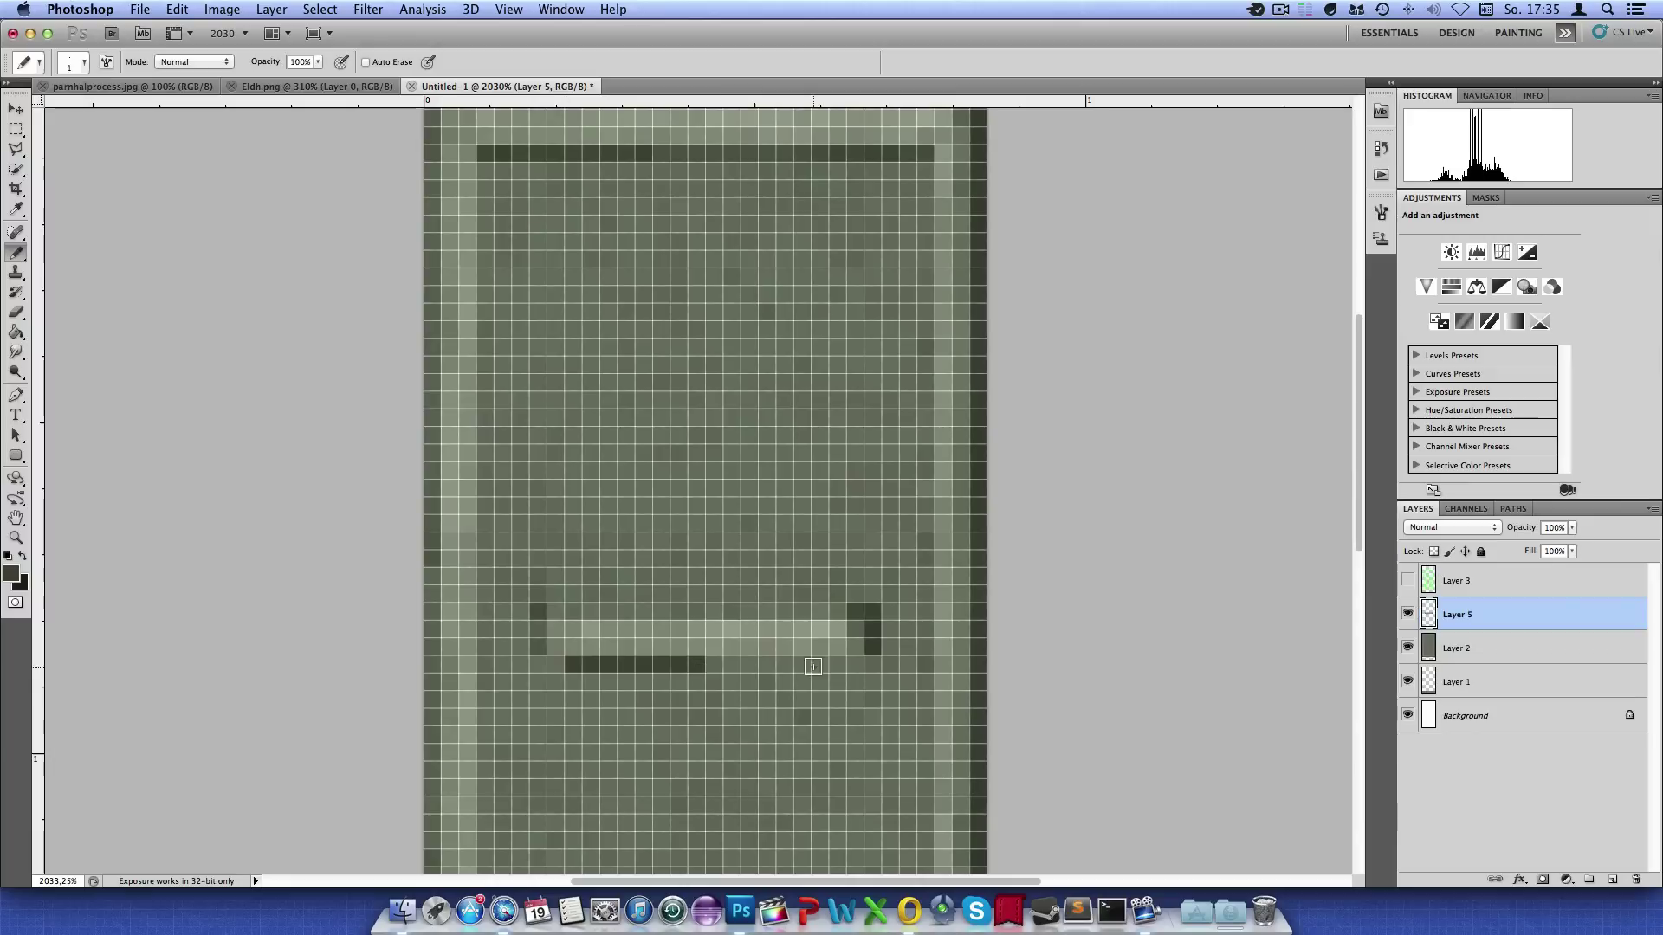
{"action": "left_click_drag", "start_coordinate": [811, 664], "coordinate": [844, 666]}
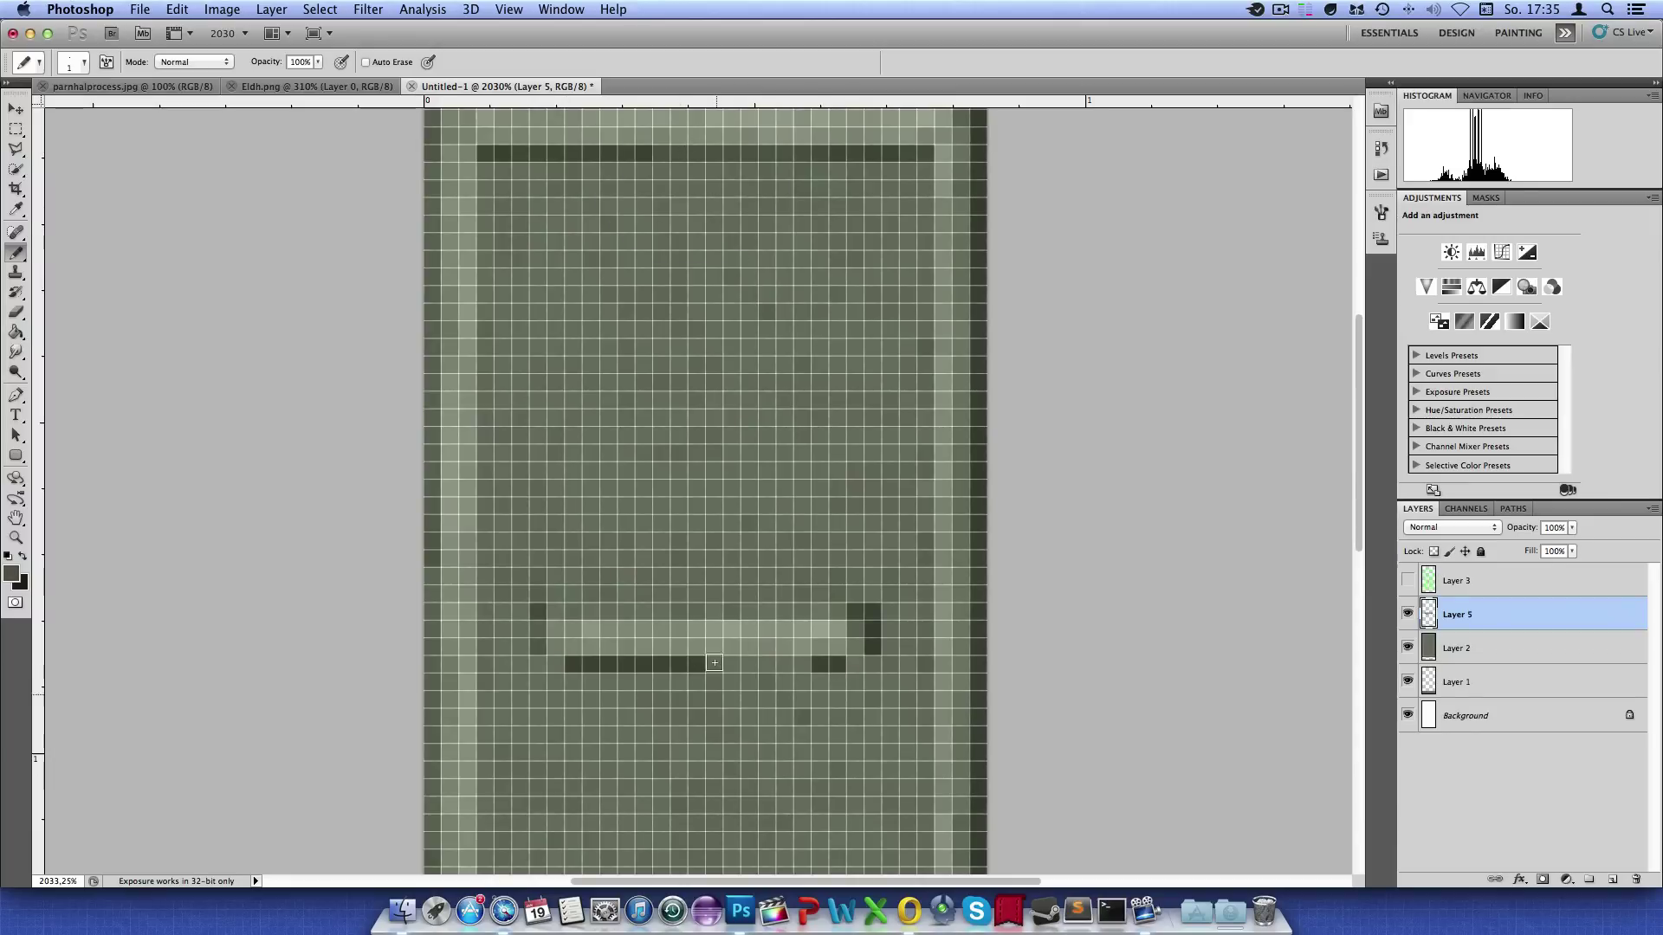
{"action": "left_click_drag", "start_coordinate": [715, 664], "coordinate": [797, 664]}
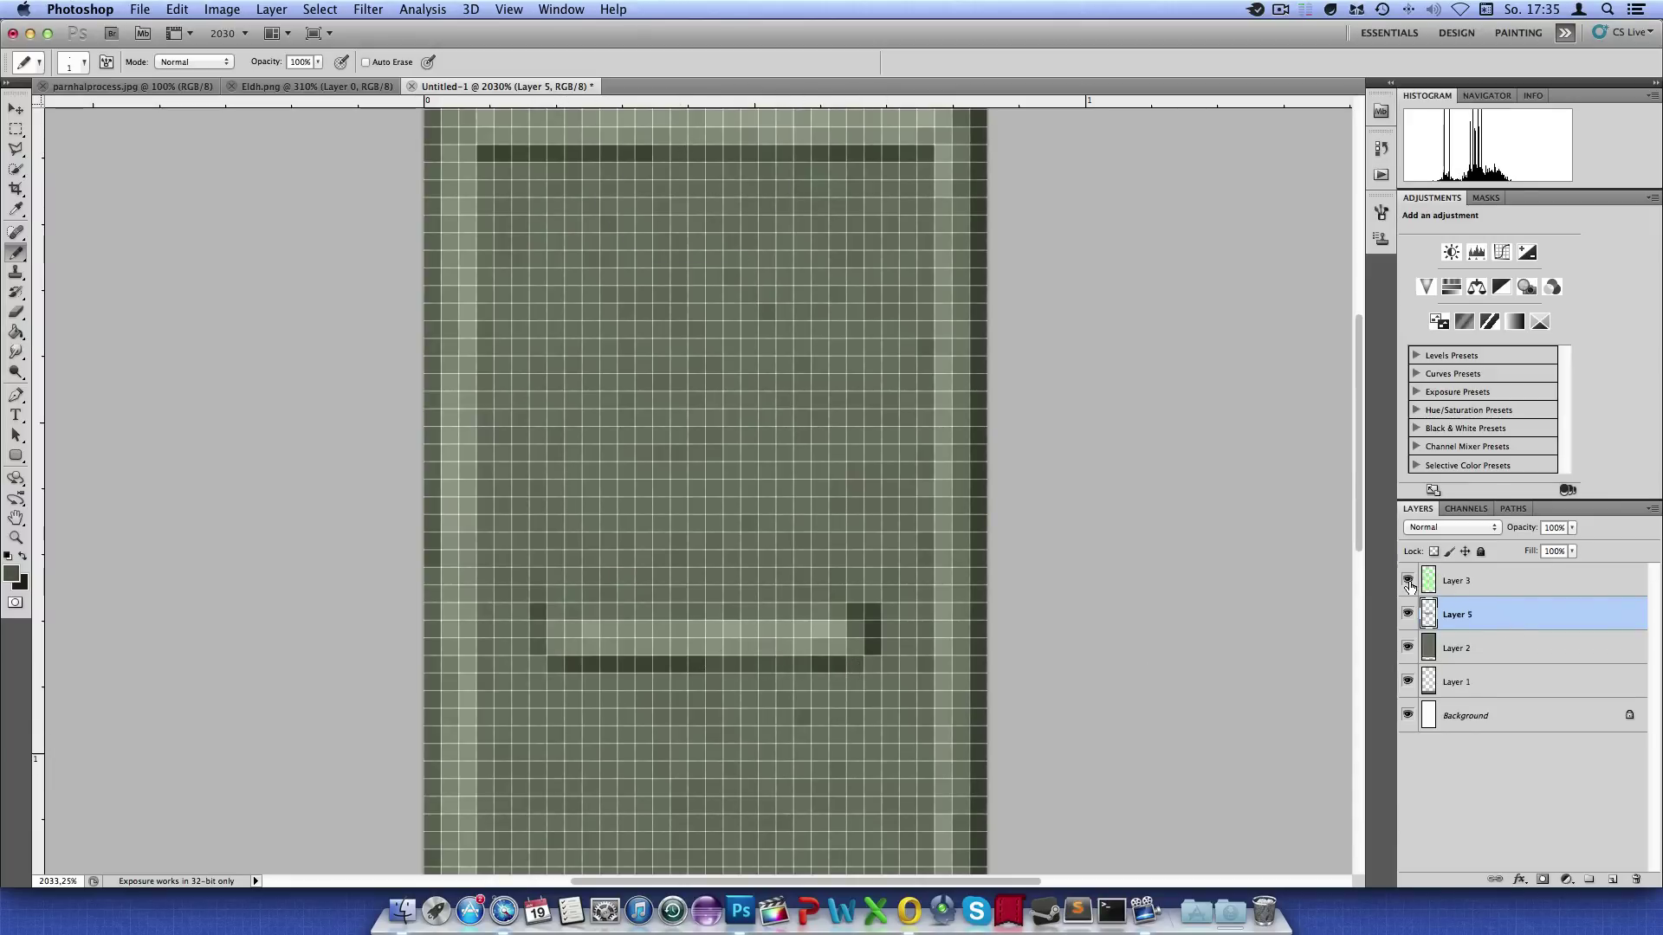
{"action": "scroll", "coordinate": [1269, 575], "scroll_direction": "down", "scroll_amount": 5}
{"action": "scroll", "coordinate": [1154, 574], "scroll_direction": "down", "scroll_amount": 2}
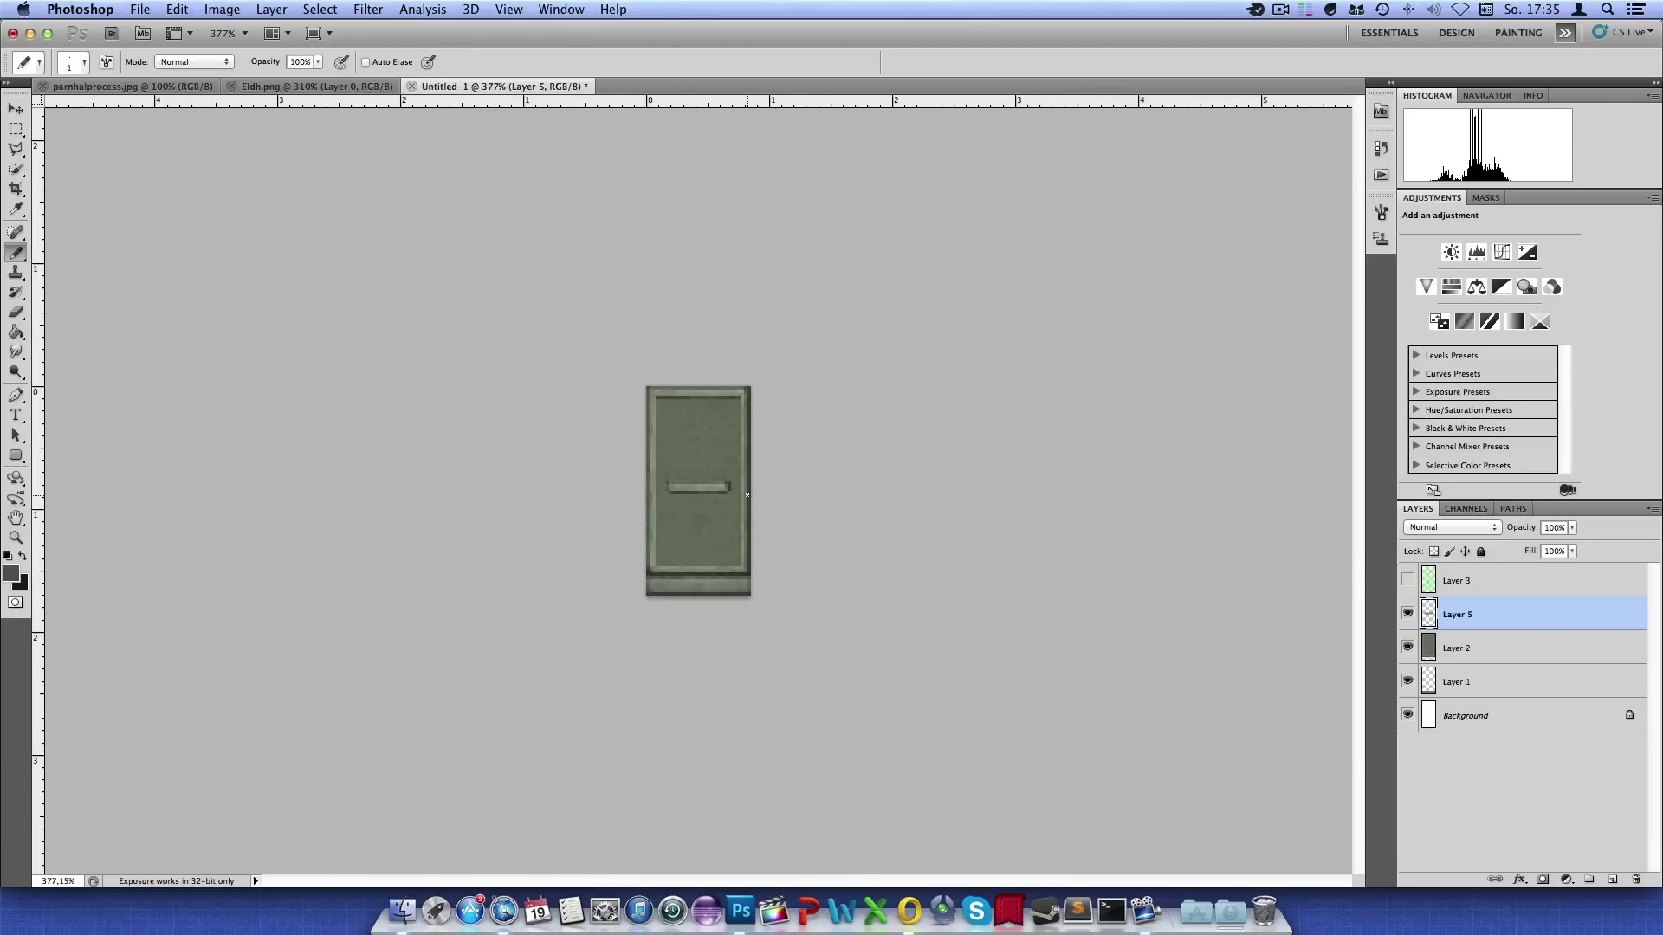
{"action": "scroll", "coordinate": [668, 483], "scroll_direction": "up", "scroll_amount": 2}
{"action": "scroll", "coordinate": [631, 464], "scroll_direction": "up", "scroll_amount": 3}
{"action": "scroll", "coordinate": [665, 451], "scroll_direction": "up", "scroll_amount": 3}
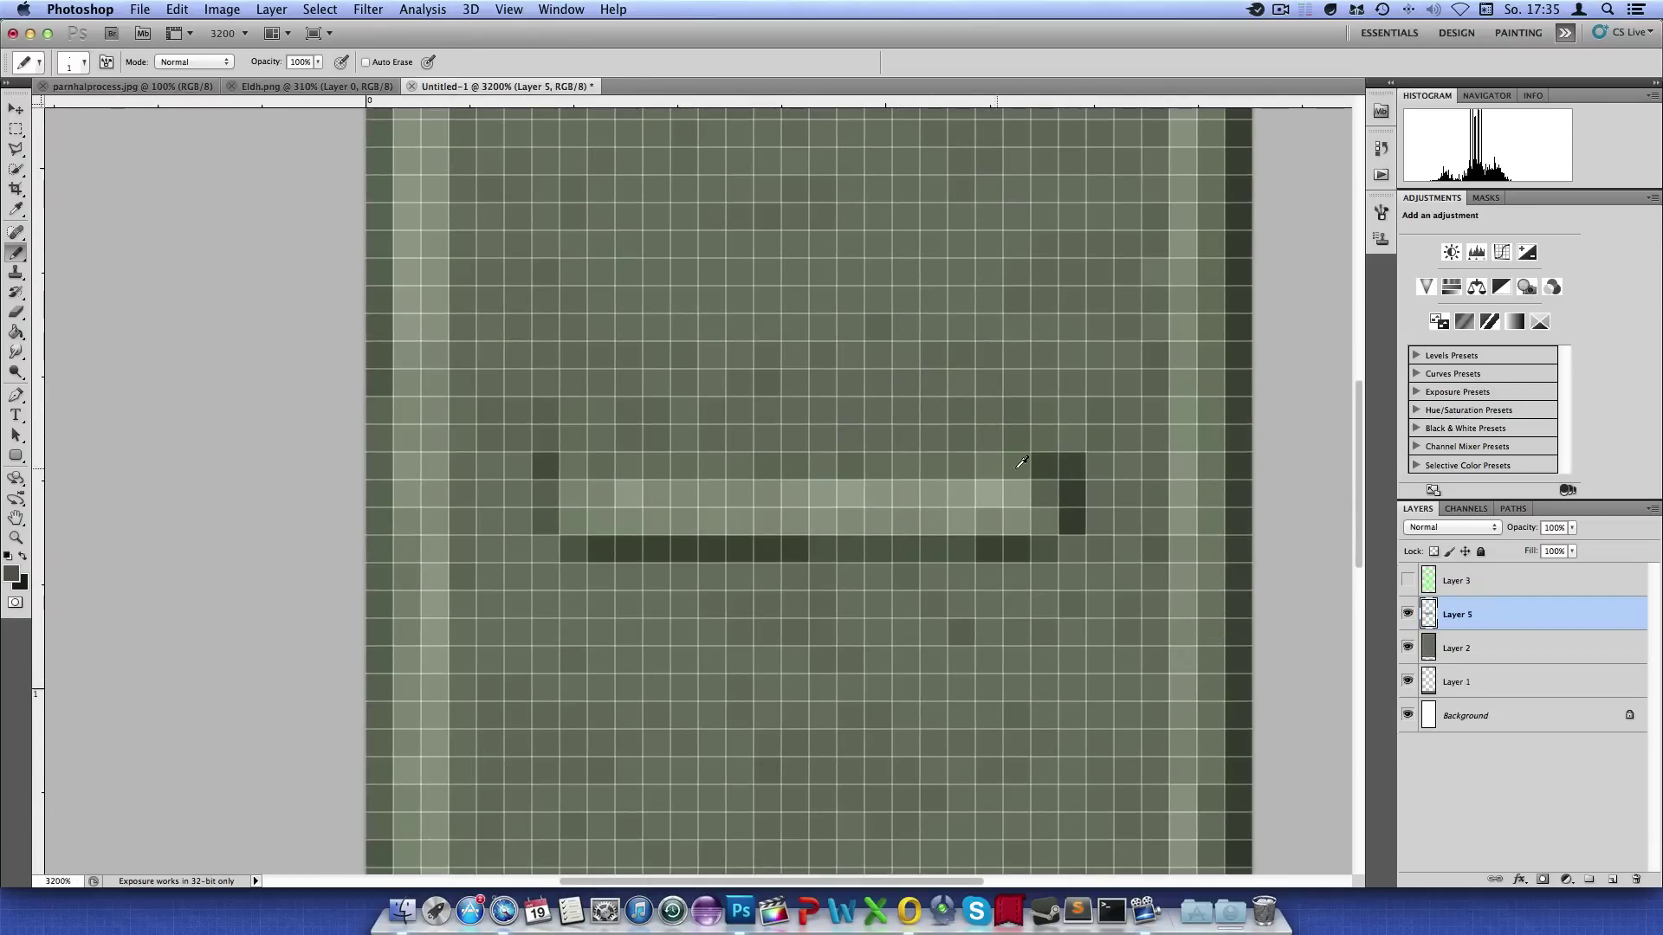
Duplicate the bar, move the copy down the door, and merge the two bars
{"action": "scroll", "coordinate": [1022, 463], "scroll_direction": "down", "scroll_amount": 2}
{"action": "key", "text": "ctrl+j"}
{"action": "key", "text": "ctrl+t"}
{"action": "left_click_drag", "start_coordinate": [725, 376], "coordinate": [726, 810]}
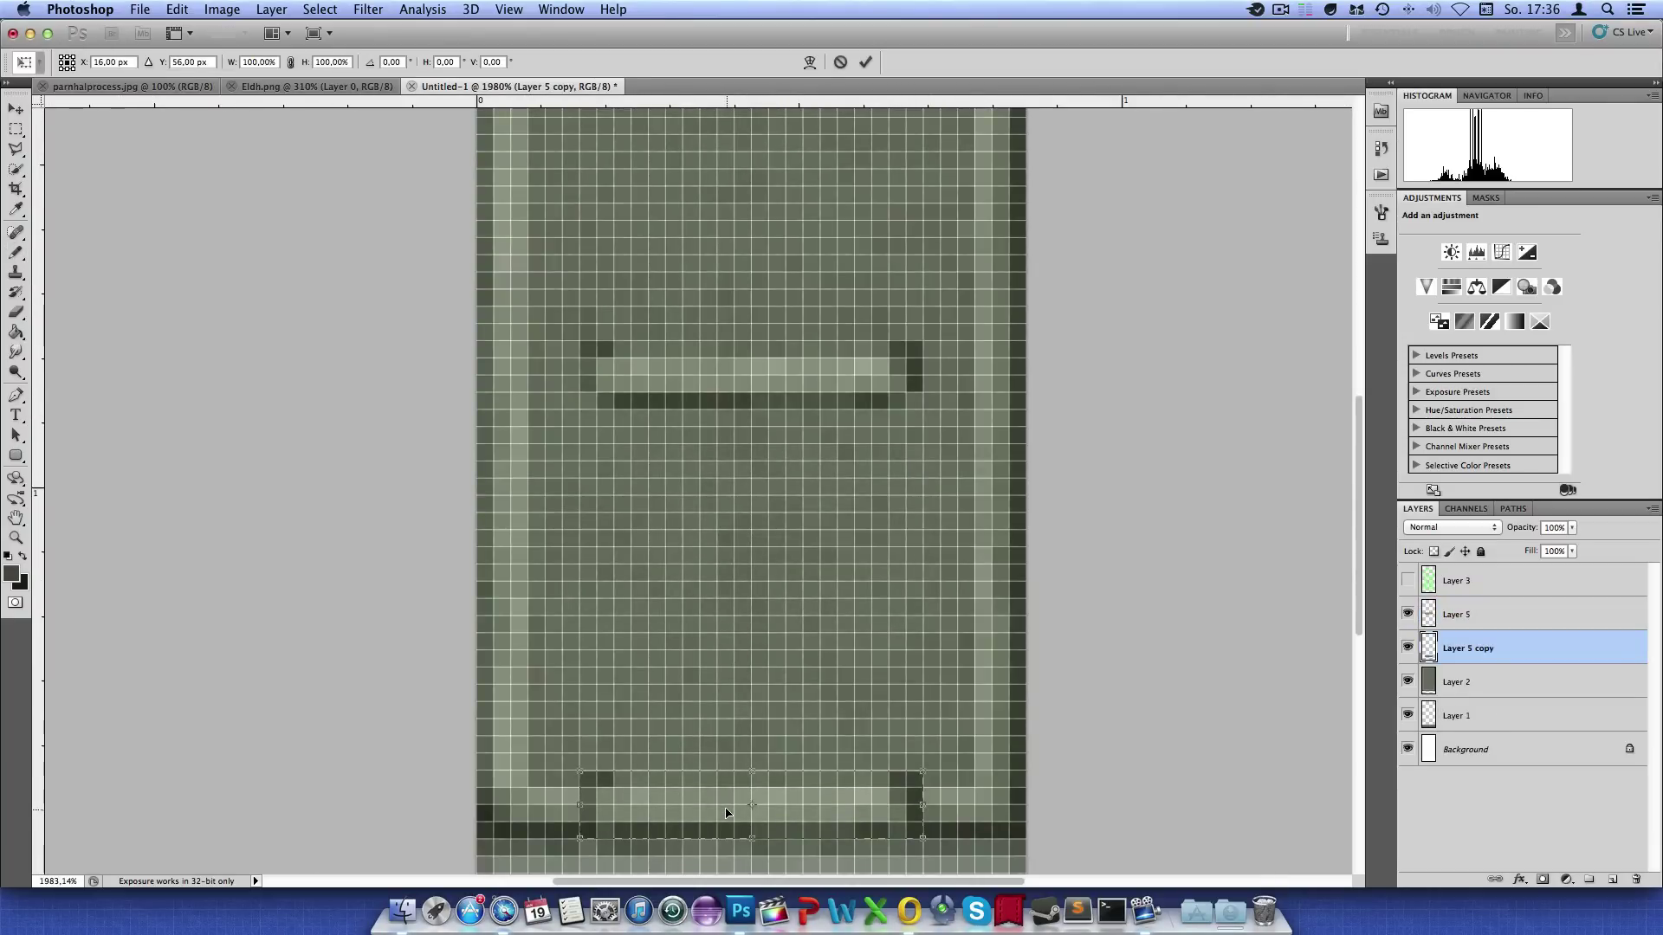
{"action": "key", "text": "Return"}
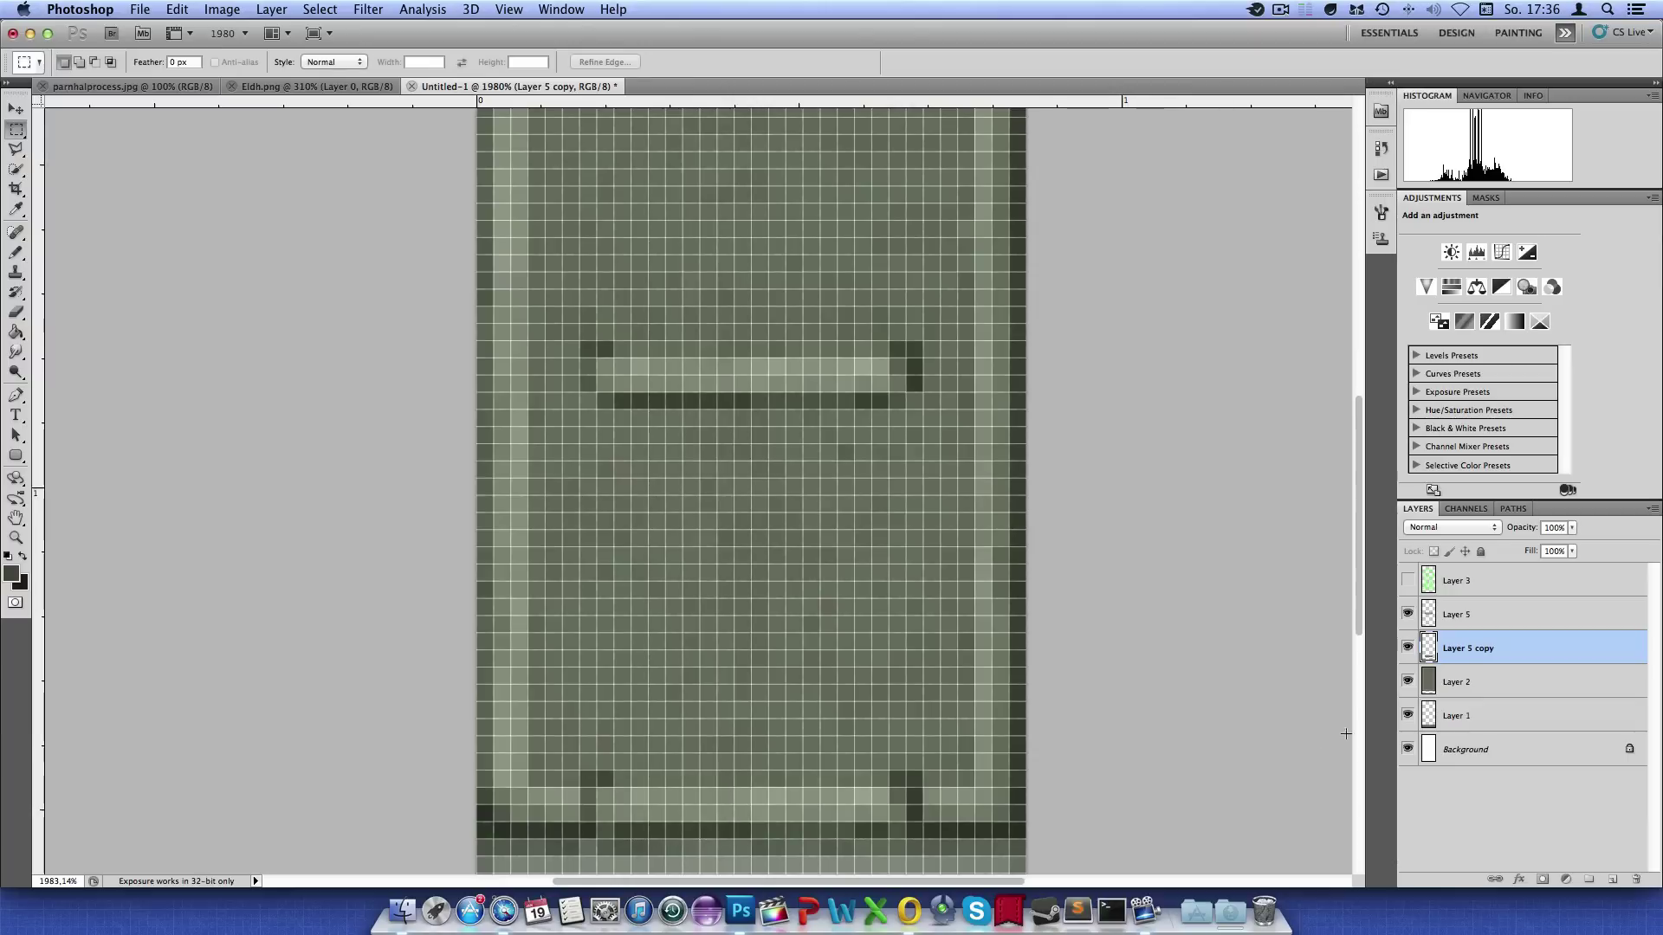
{"action": "right_click", "coordinate": [1456, 641]}
{"action": "left_click", "coordinate": [1550, 839]}
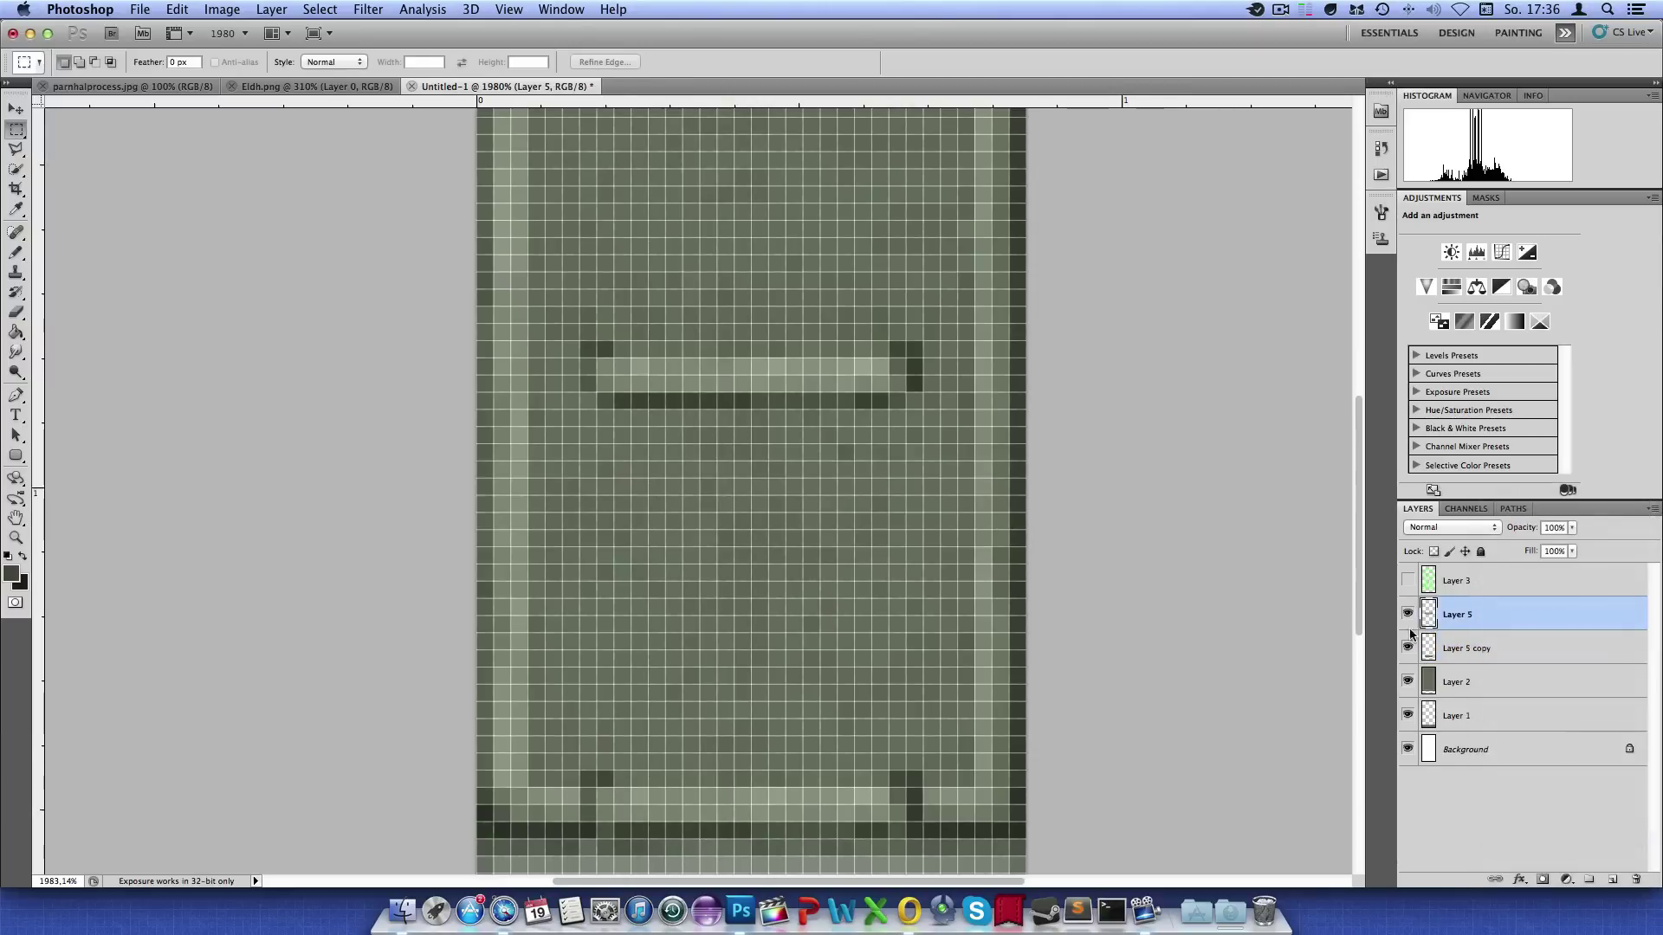
Copy a left-edge strip to a new layer and merge it in as a side post
{"action": "left_click", "coordinate": [1409, 582]}
{"action": "left_click", "coordinate": [1407, 582]}
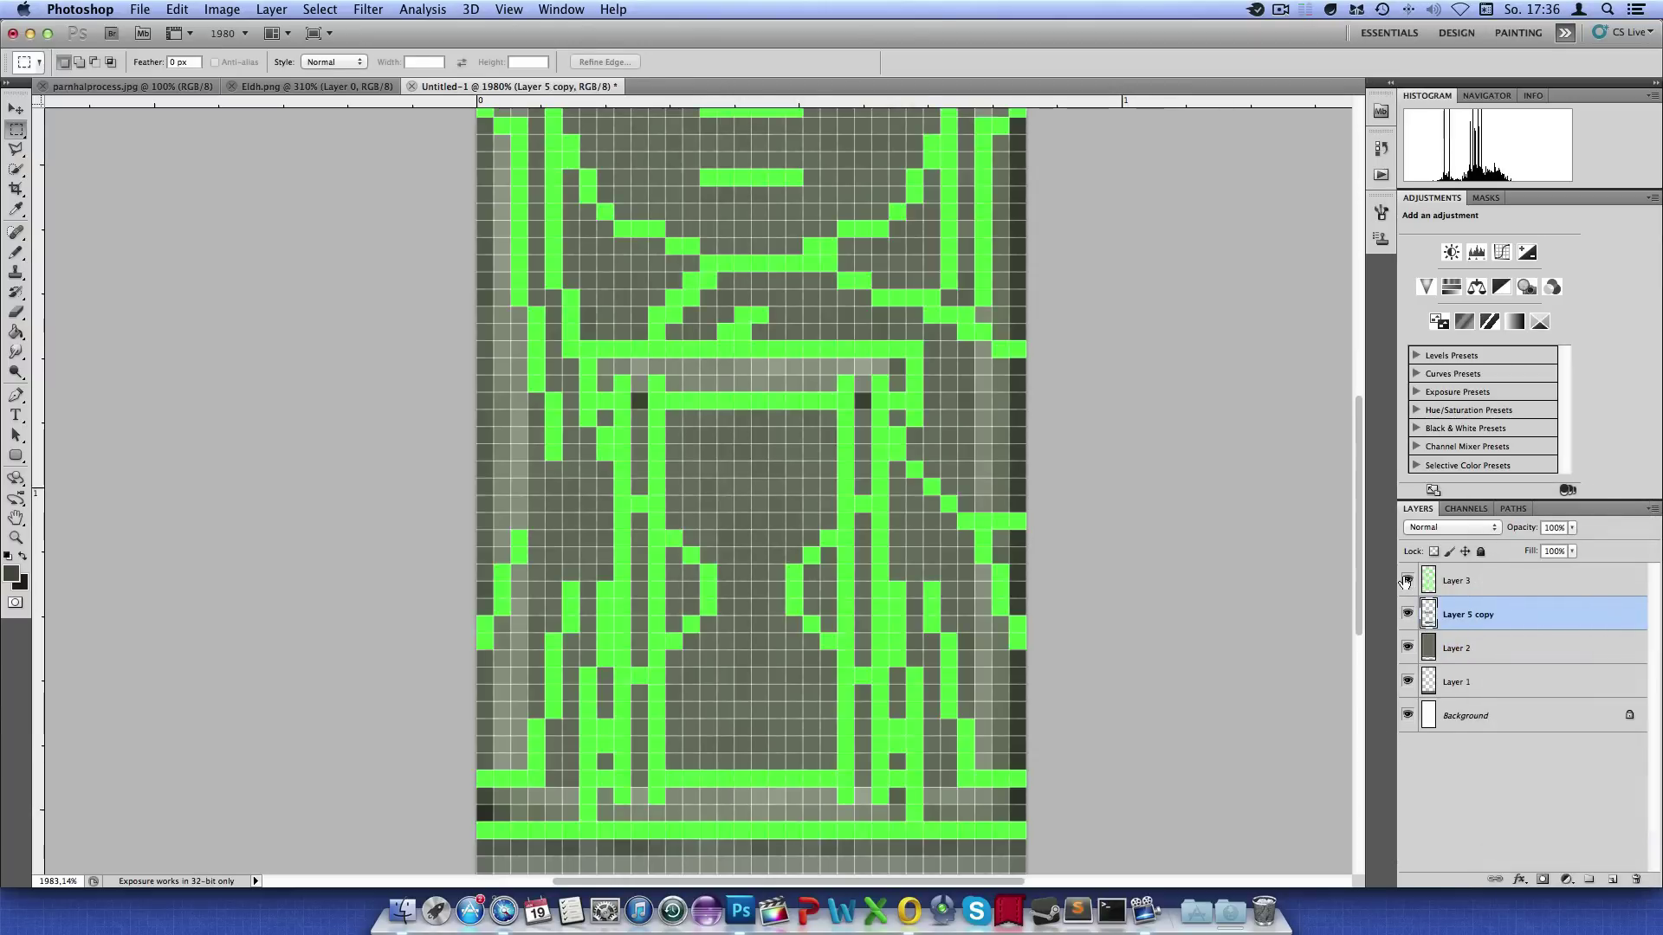
{"action": "left_click", "coordinate": [1406, 582]}
{"action": "left_click", "coordinate": [1405, 582]}
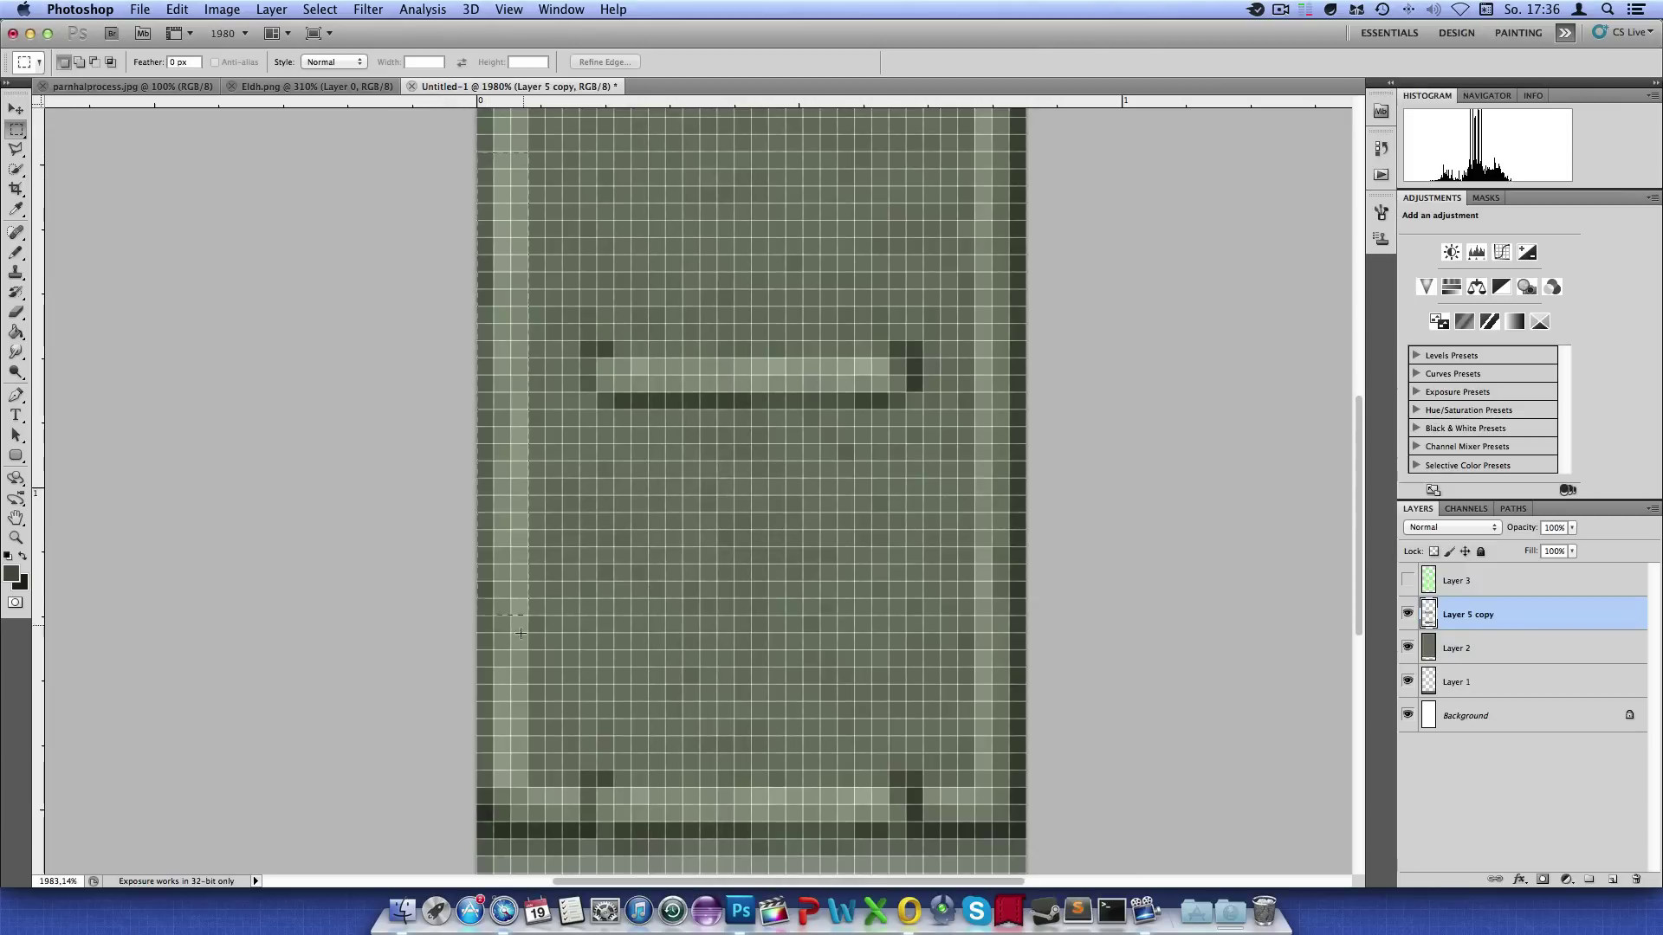
{"action": "left_click_drag", "start_coordinate": [511, 666], "coordinate": [505, 671]}
{"action": "left_click_drag", "start_coordinate": [508, 545], "coordinate": [510, 563]}
{"action": "key", "text": "ctrl+j"}
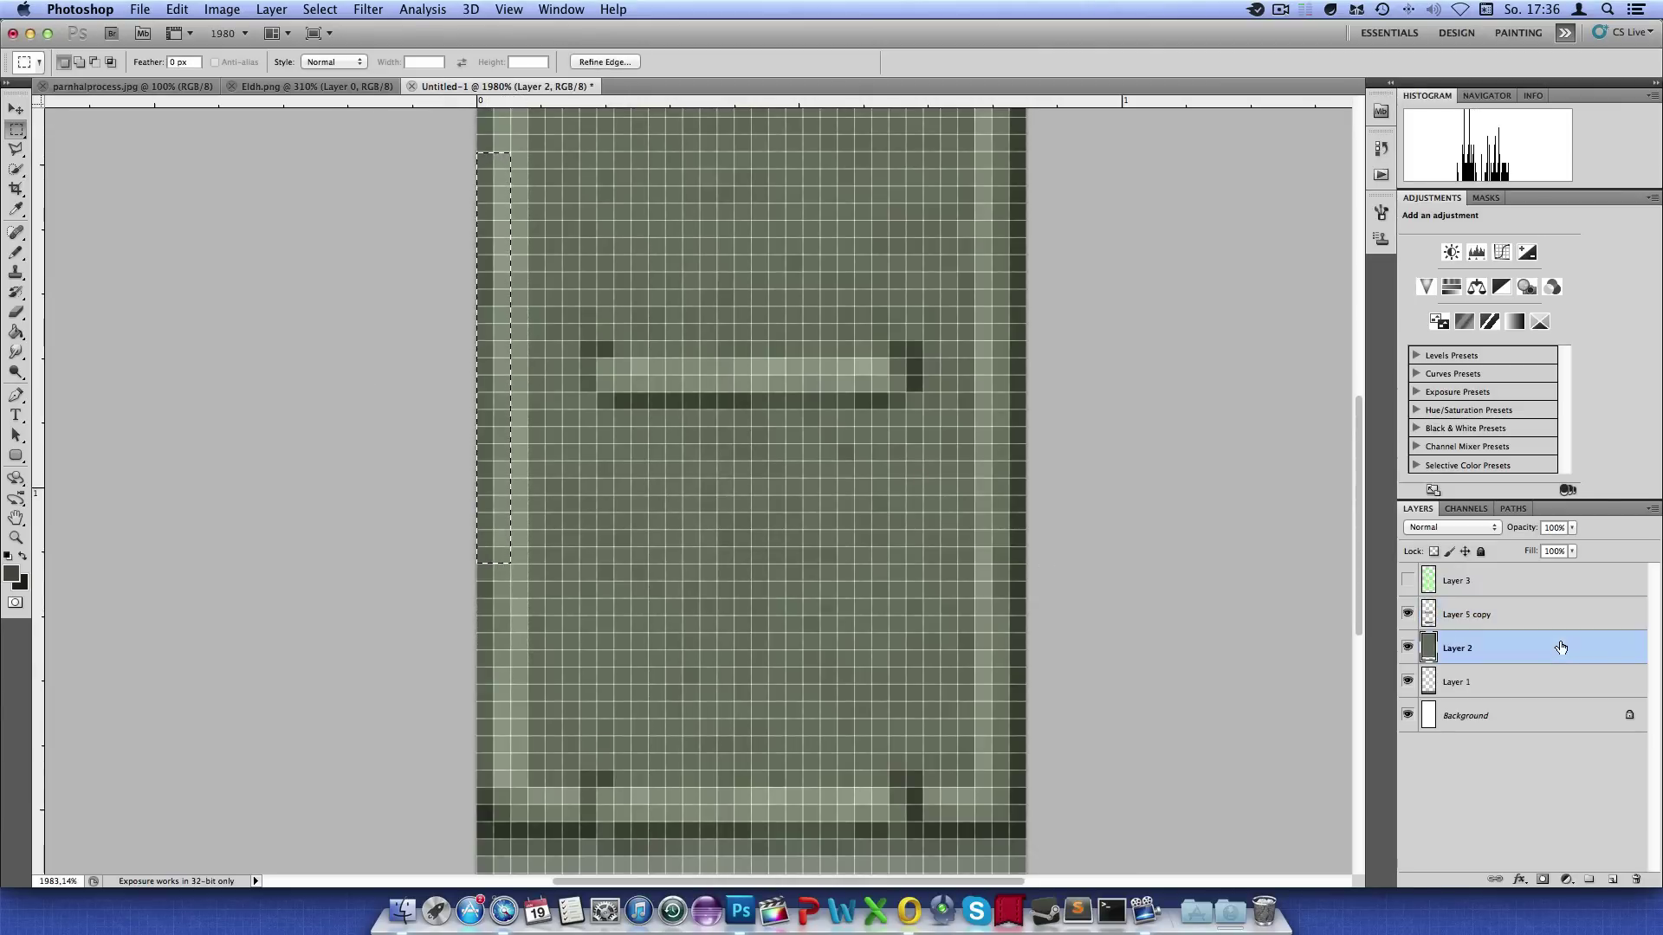
{"action": "right_click", "coordinate": [1473, 617]}
{"action": "left_click", "coordinate": [1540, 840]}
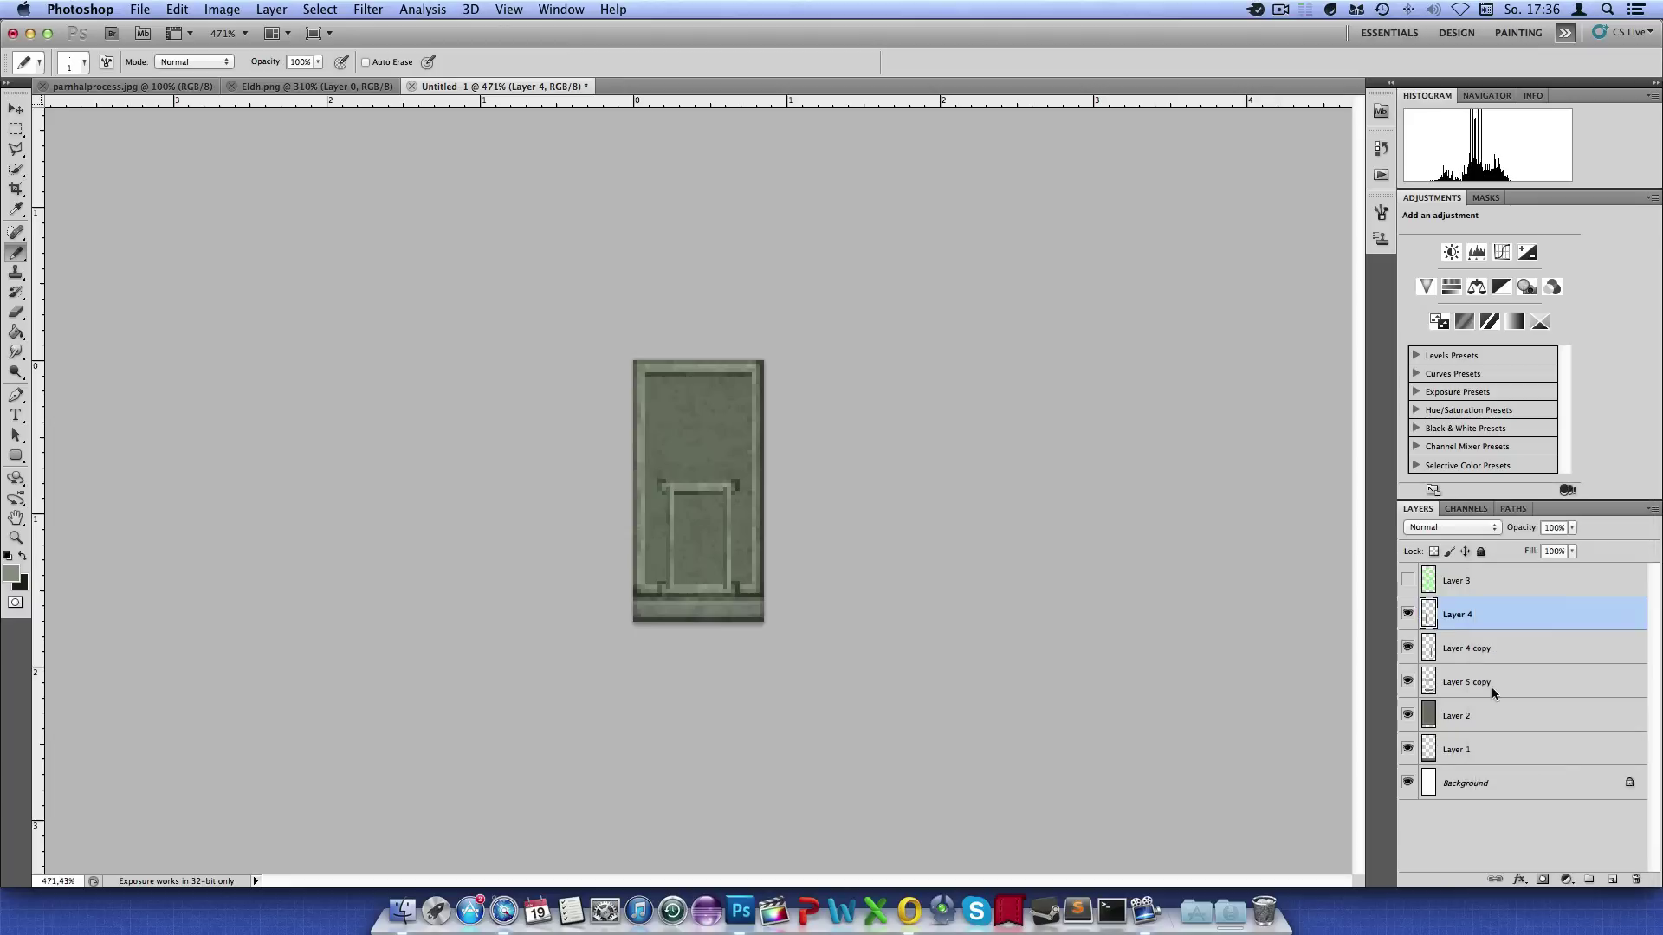
Try a drop shadow, discard it, and merge the frame layer down
{"action": "right_click", "coordinate": [1472, 617]}
{"action": "left_click", "coordinate": [1531, 509]}
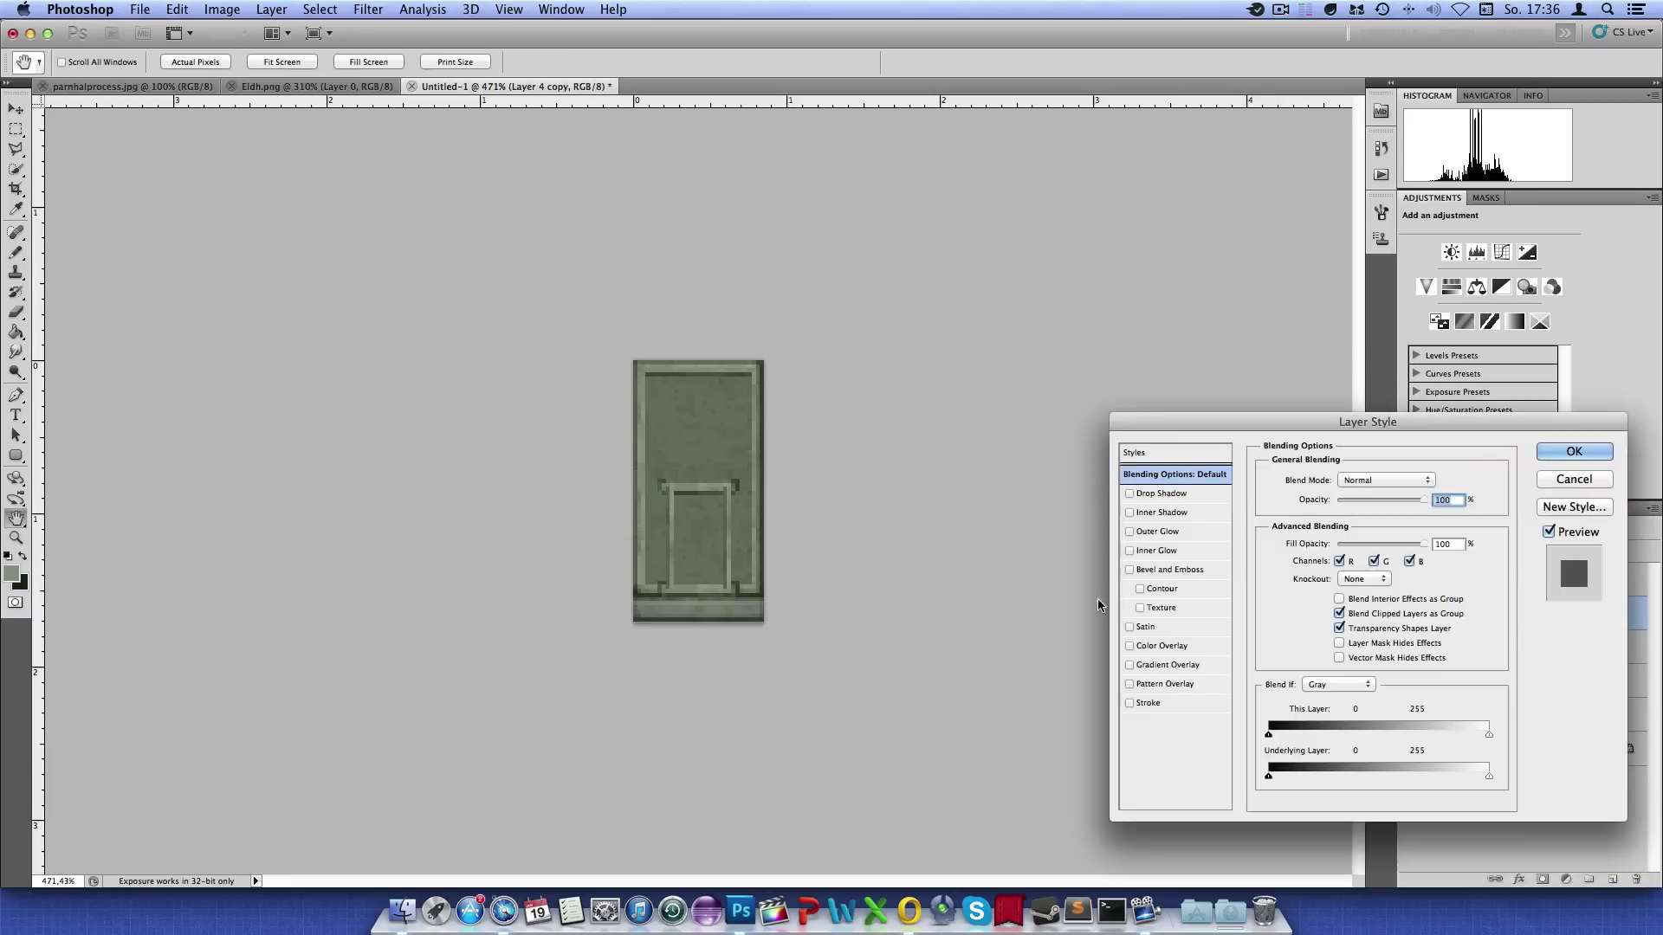
{"action": "left_click", "coordinate": [1186, 494]}
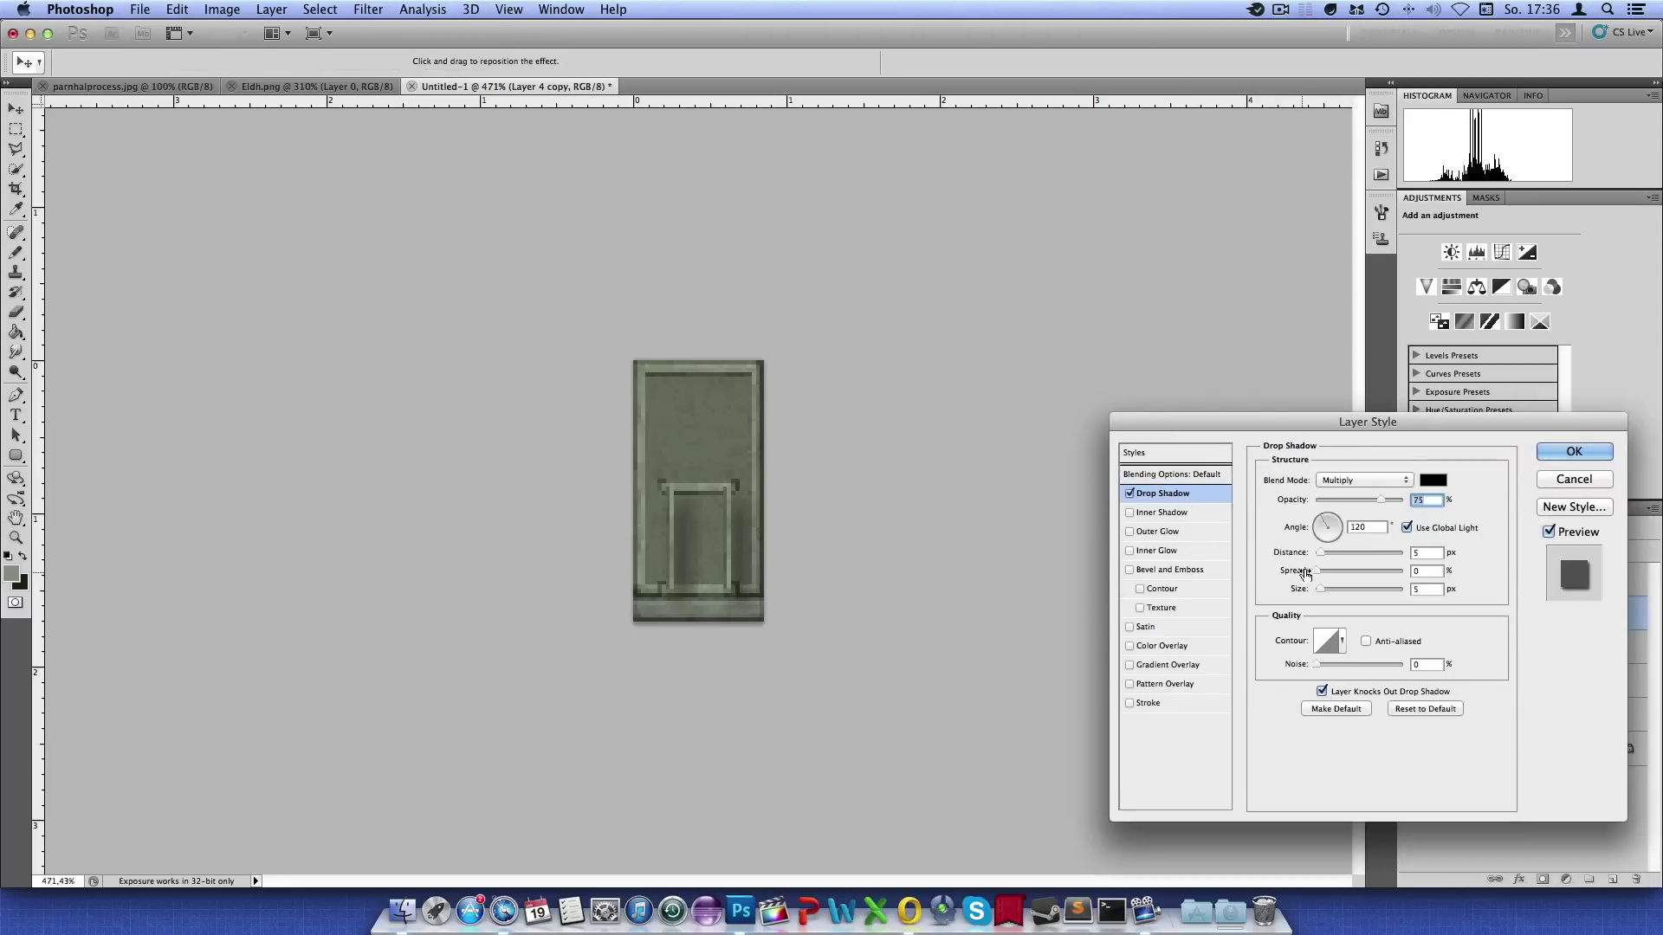
{"action": "left_click_drag", "start_coordinate": [1303, 555], "coordinate": [1294, 559]}
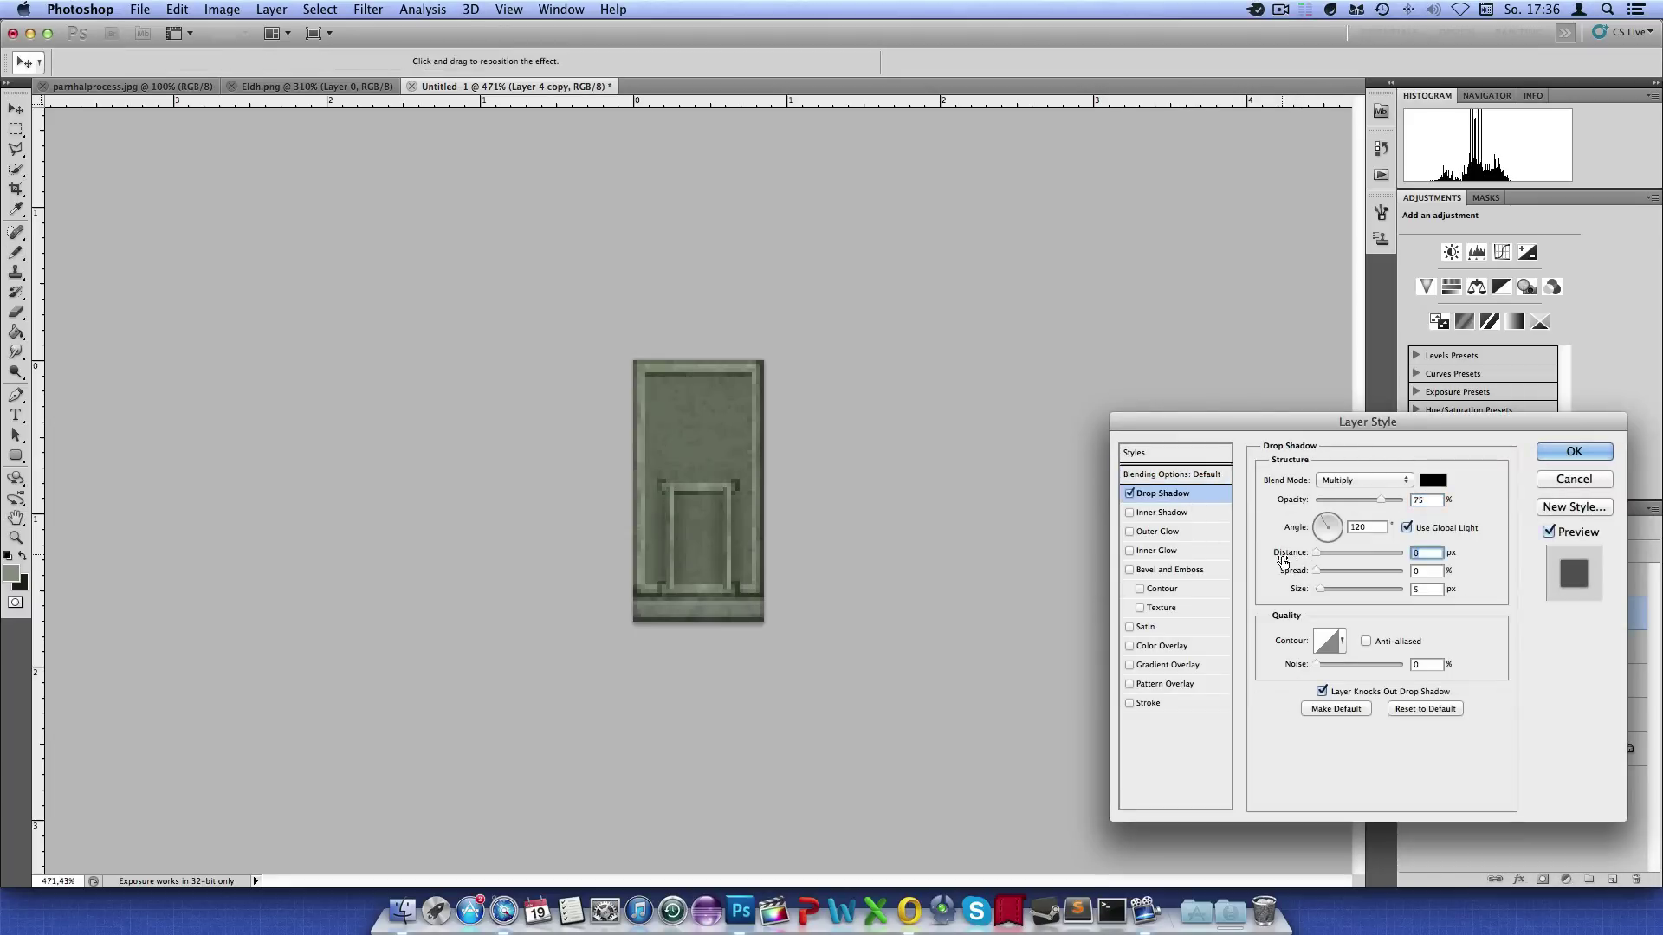
{"action": "left_click", "coordinate": [1588, 479]}
{"action": "right_click", "coordinate": [1509, 617]}
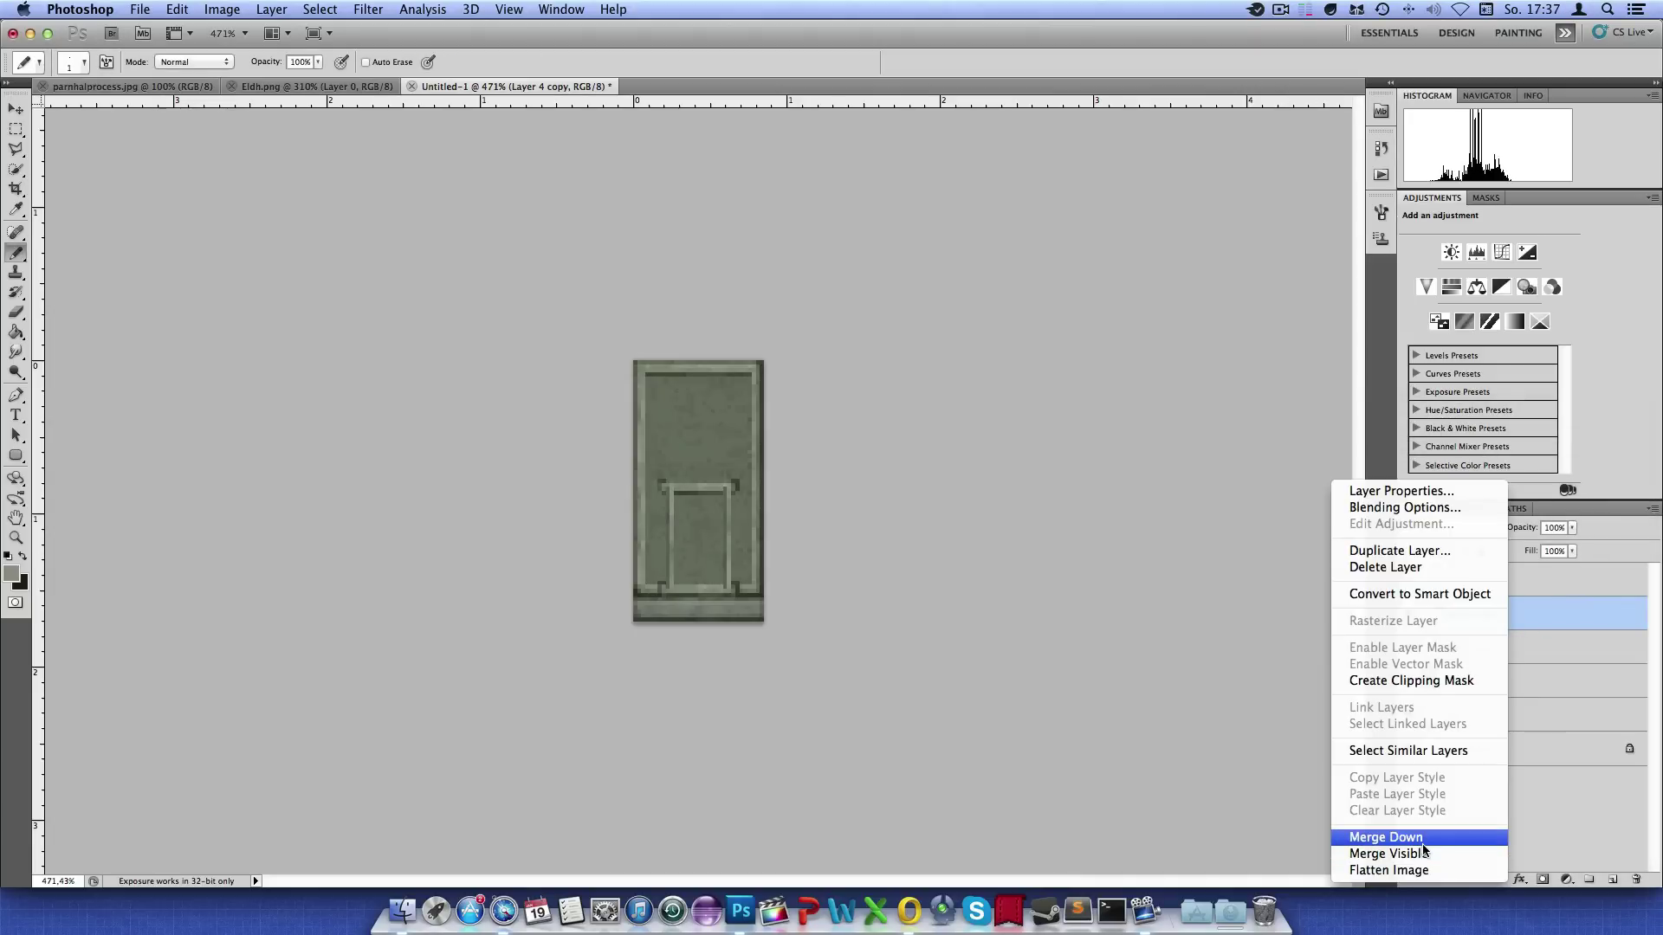
{"action": "left_click", "coordinate": [1402, 837]}
Give the merged frame a drop shadow with Distance 1, Size 2, angled nearly straight up
{"action": "right_click", "coordinate": [1472, 614]}
{"action": "left_click", "coordinate": [1512, 508]}
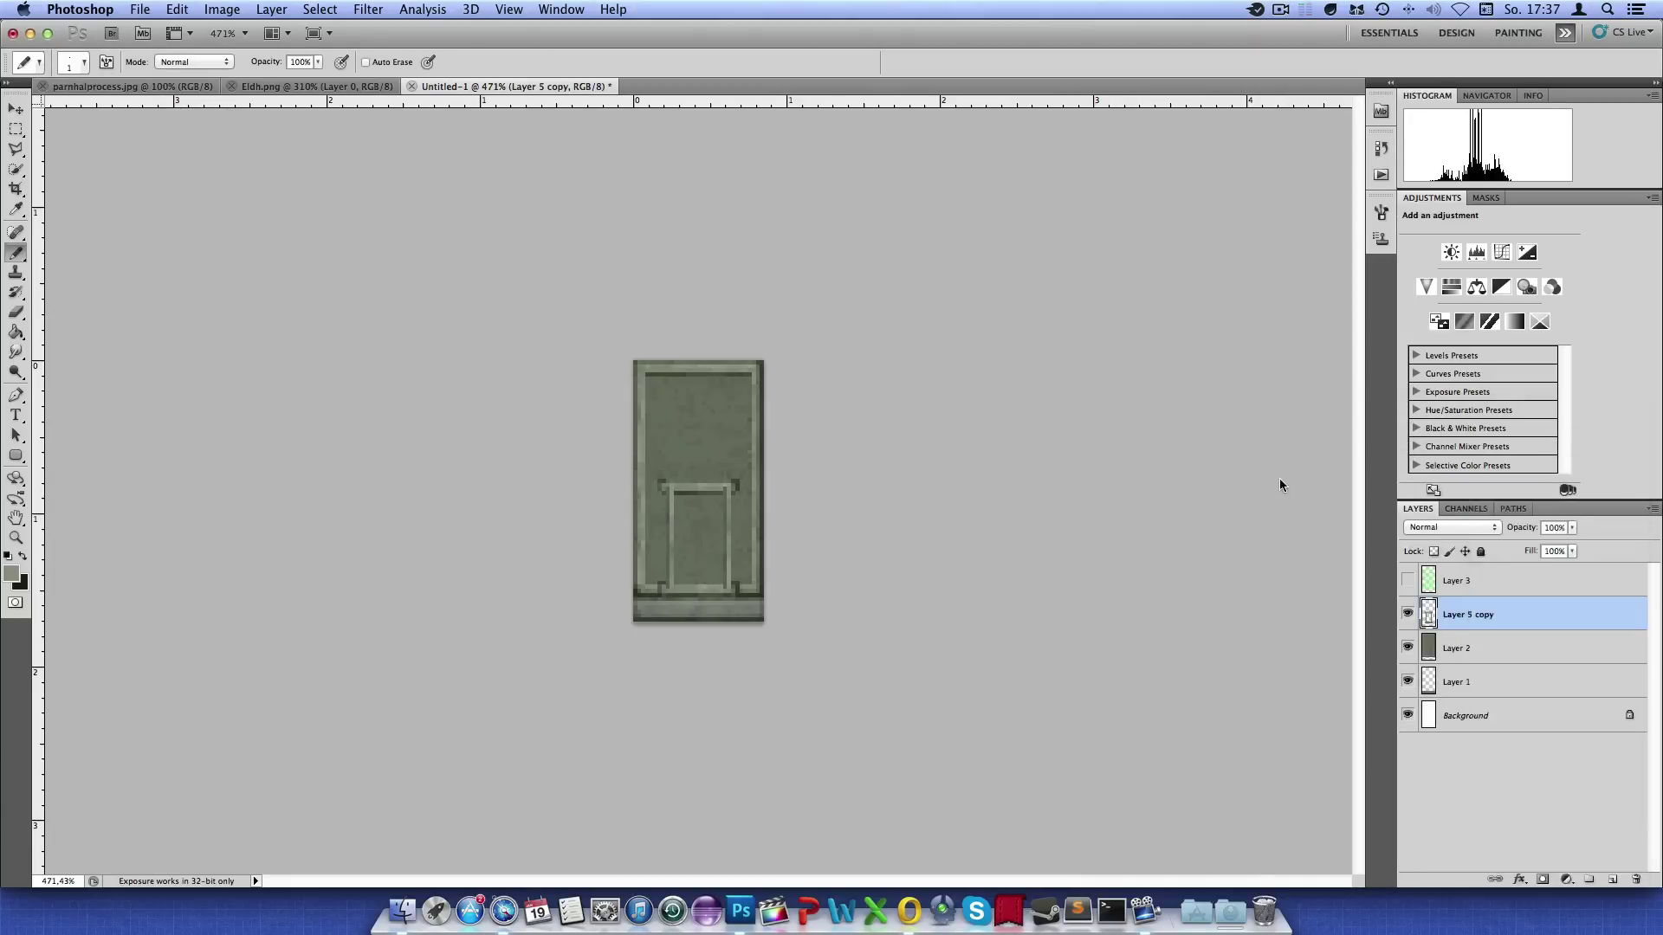
{"action": "left_click", "coordinate": [1162, 493]}
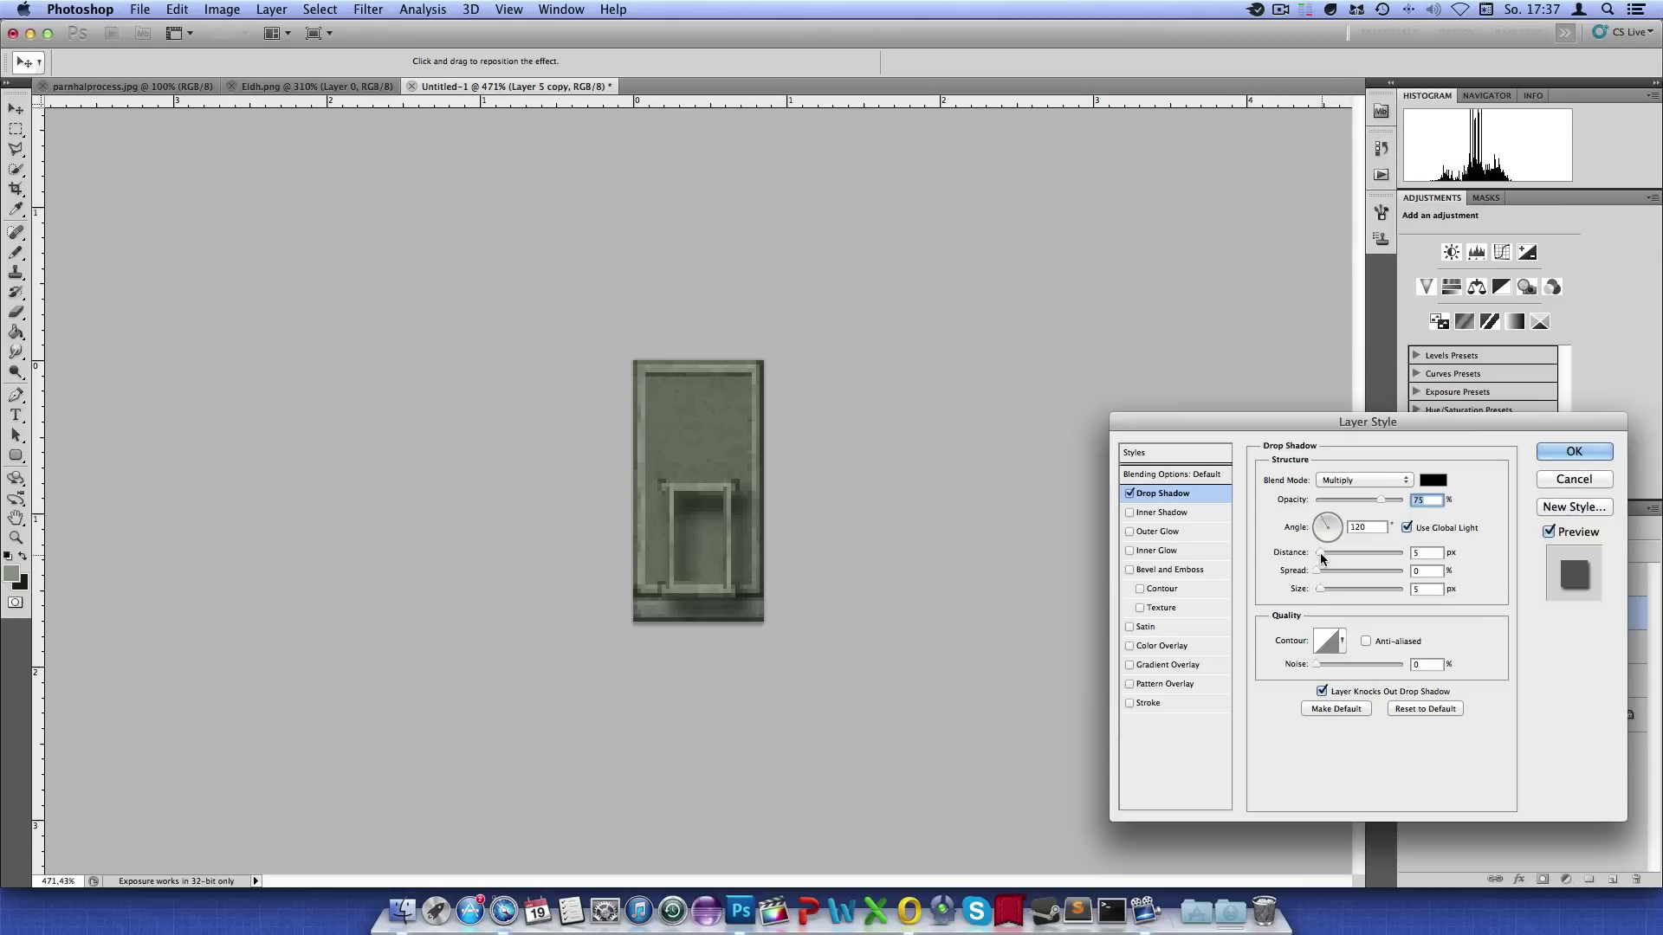
{"action": "left_click_drag", "start_coordinate": [1319, 552], "coordinate": [1313, 552]}
{"action": "type", "text": "1"}
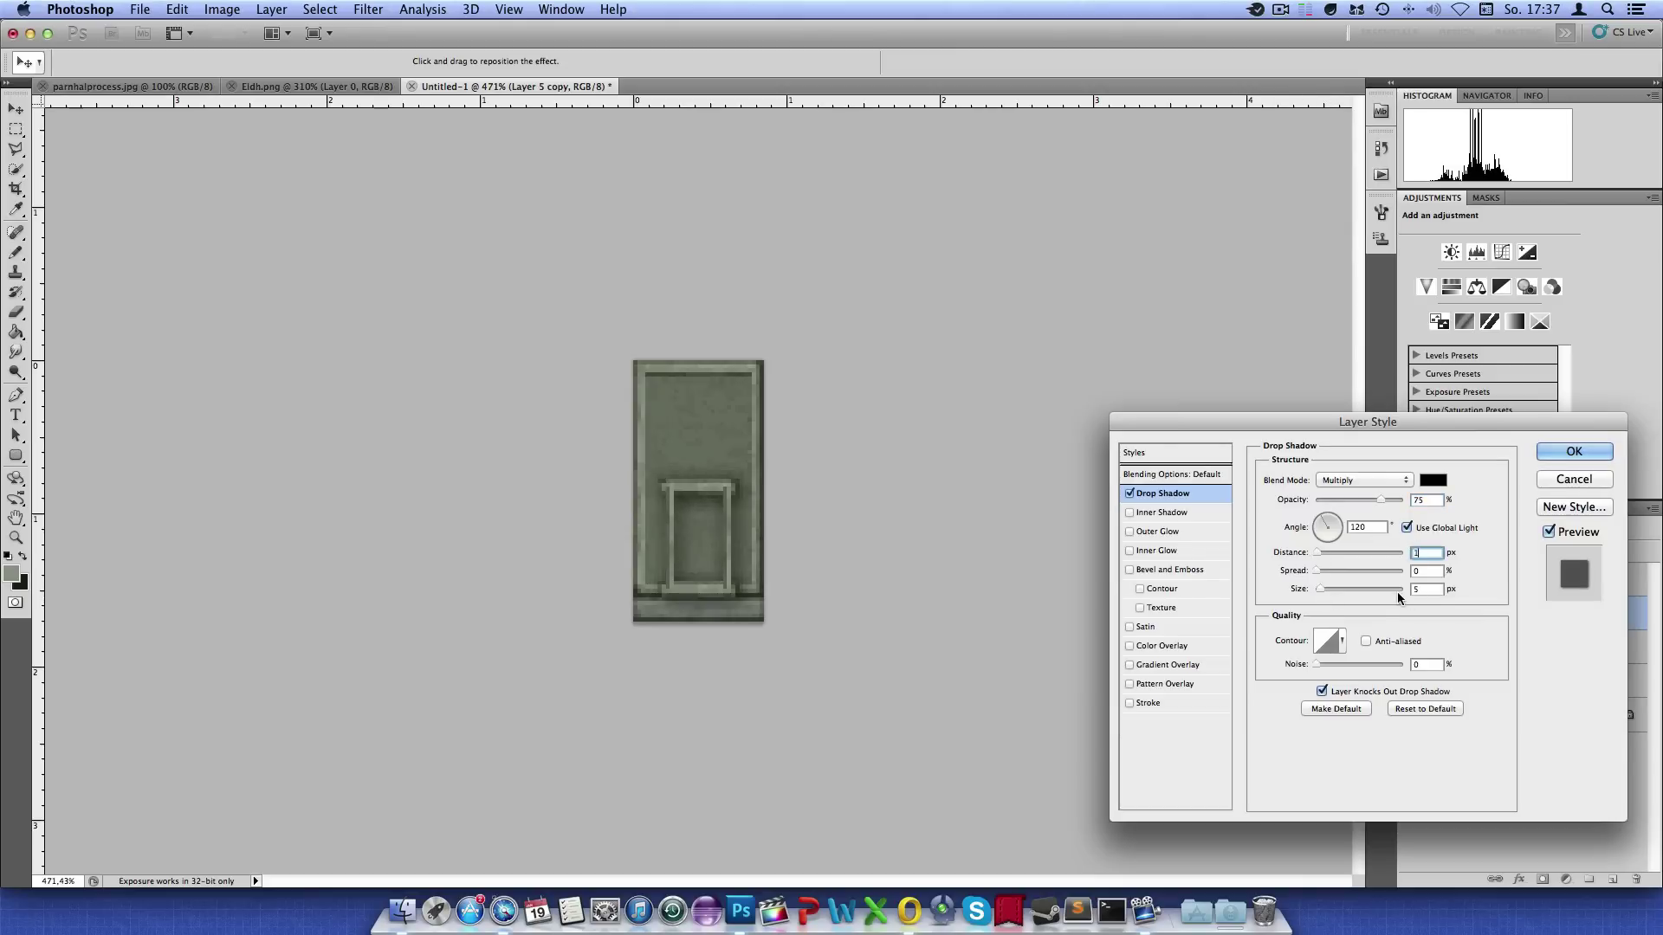
{"action": "key", "text": "Tab"}
{"action": "key", "text": "Tab"}
{"action": "type", "text": "2"}
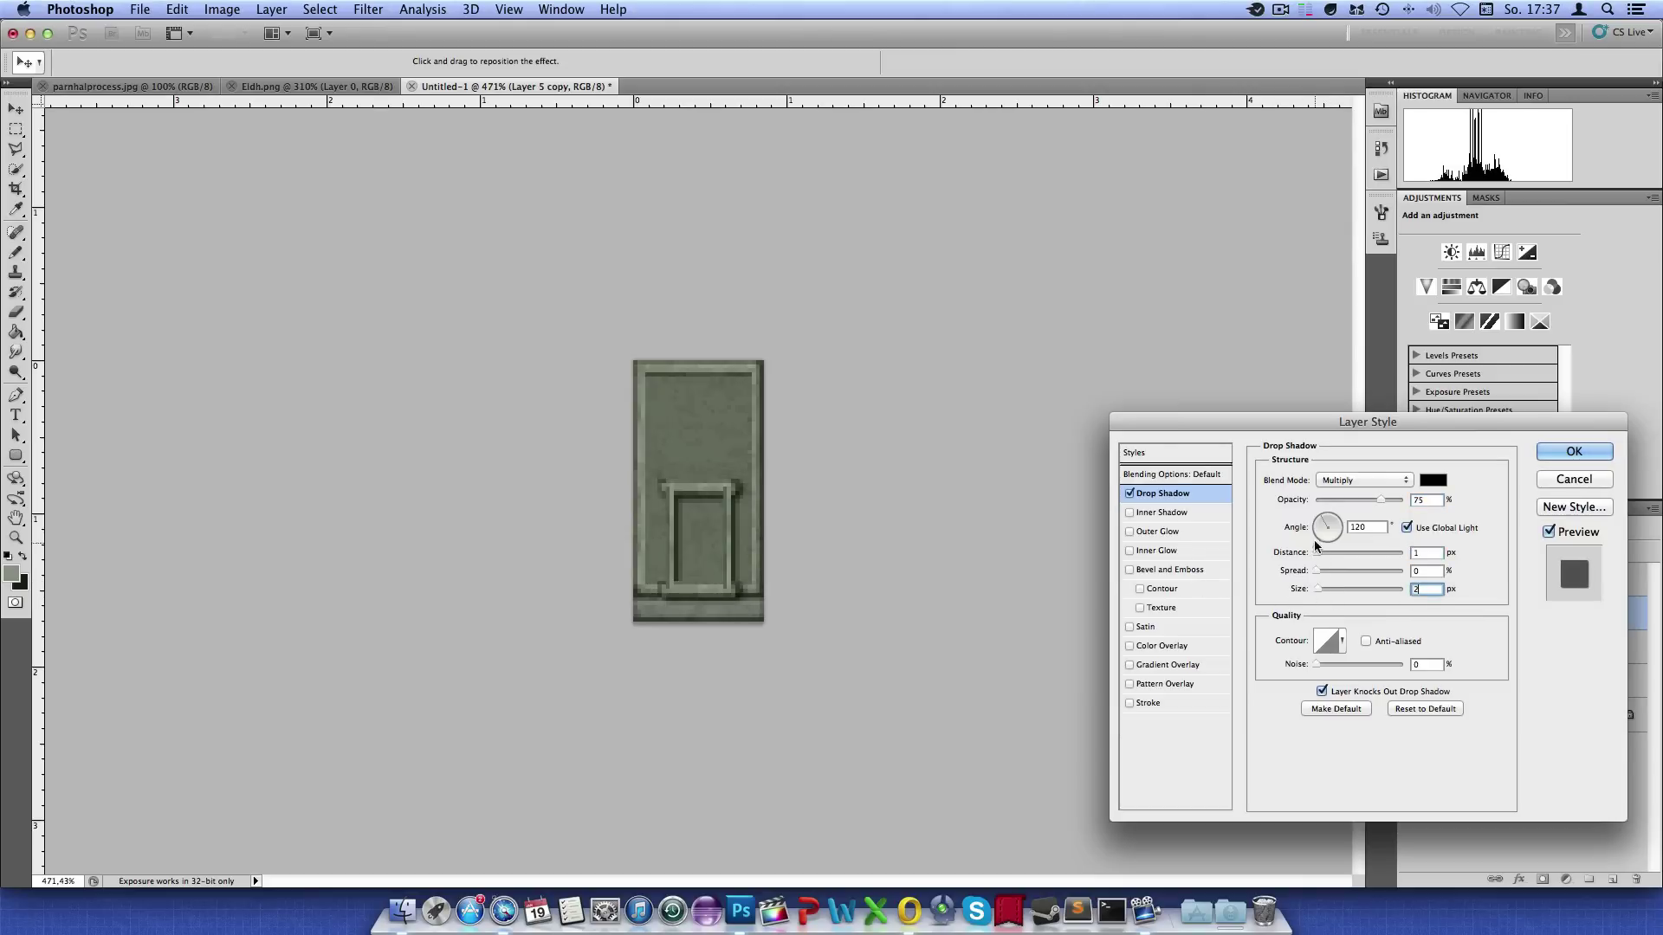
{"action": "left_click_drag", "start_coordinate": [1322, 532], "coordinate": [1326, 496]}
Fine-tune the shadow angle to about 89° and apply the drop shadow
{"action": "left_click_drag", "start_coordinate": [1325, 475], "coordinate": [1330, 447]}
{"action": "key", "text": "Return"}
{"action": "key", "text": "ctrl+plus"}
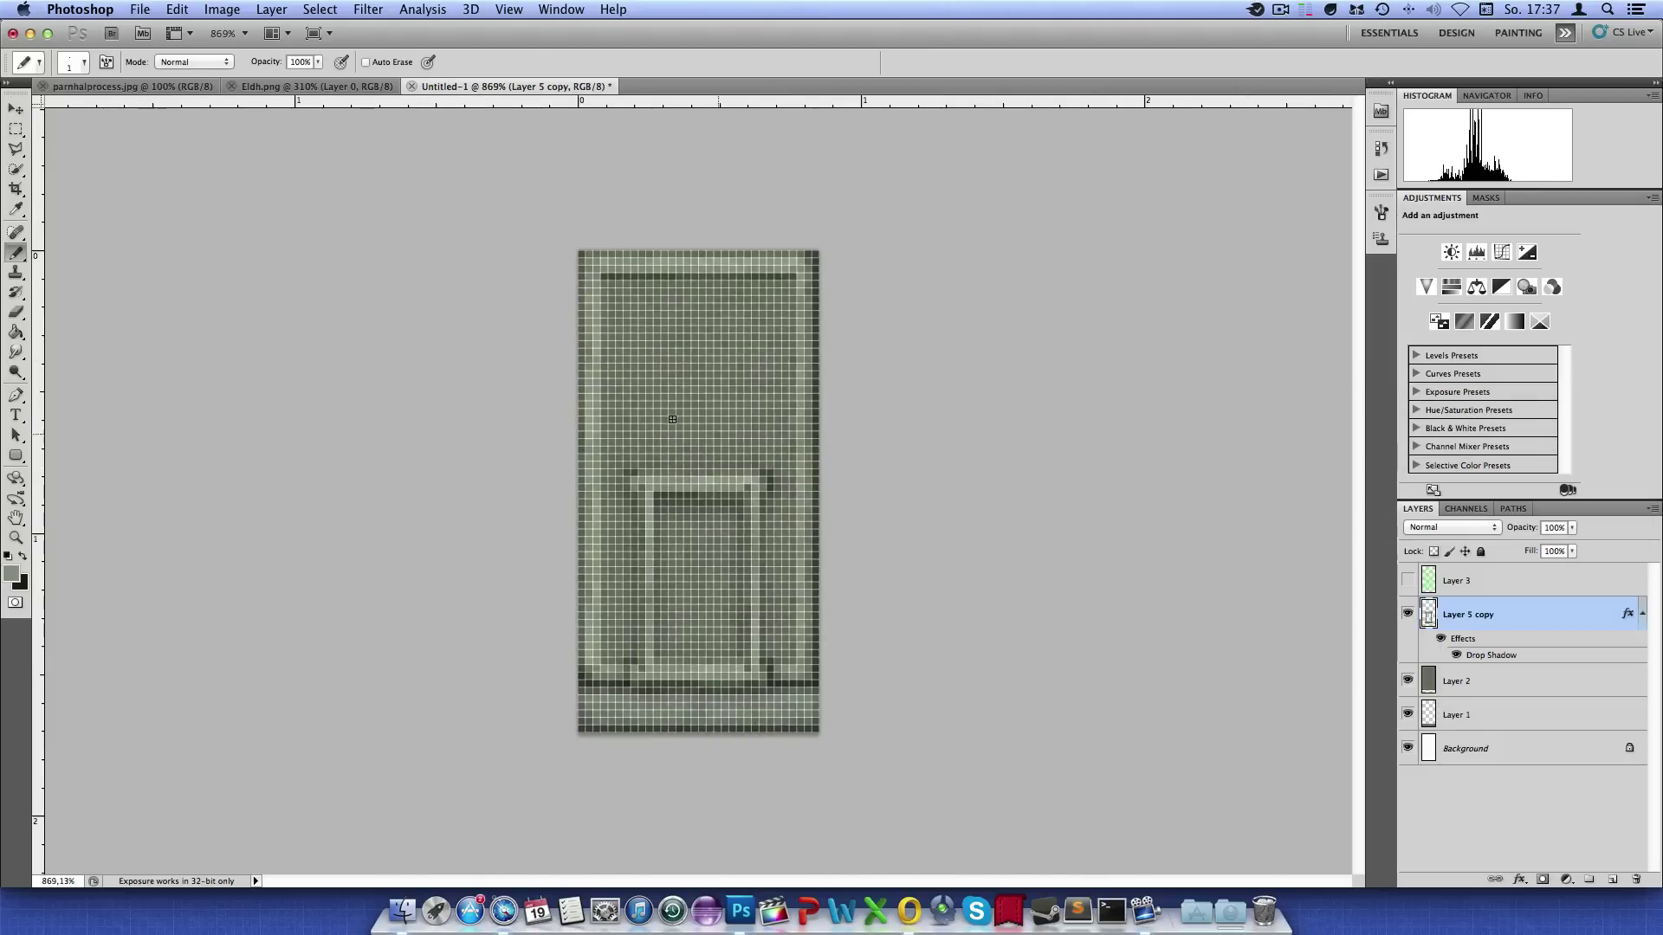
{"action": "scroll", "coordinate": [672, 419], "scroll_direction": "down", "scroll_amount": 3}
After checking the reference, add a new Layer 4 and place it beneath Layer 5 copy
{"action": "left_click", "coordinate": [338, 90]}
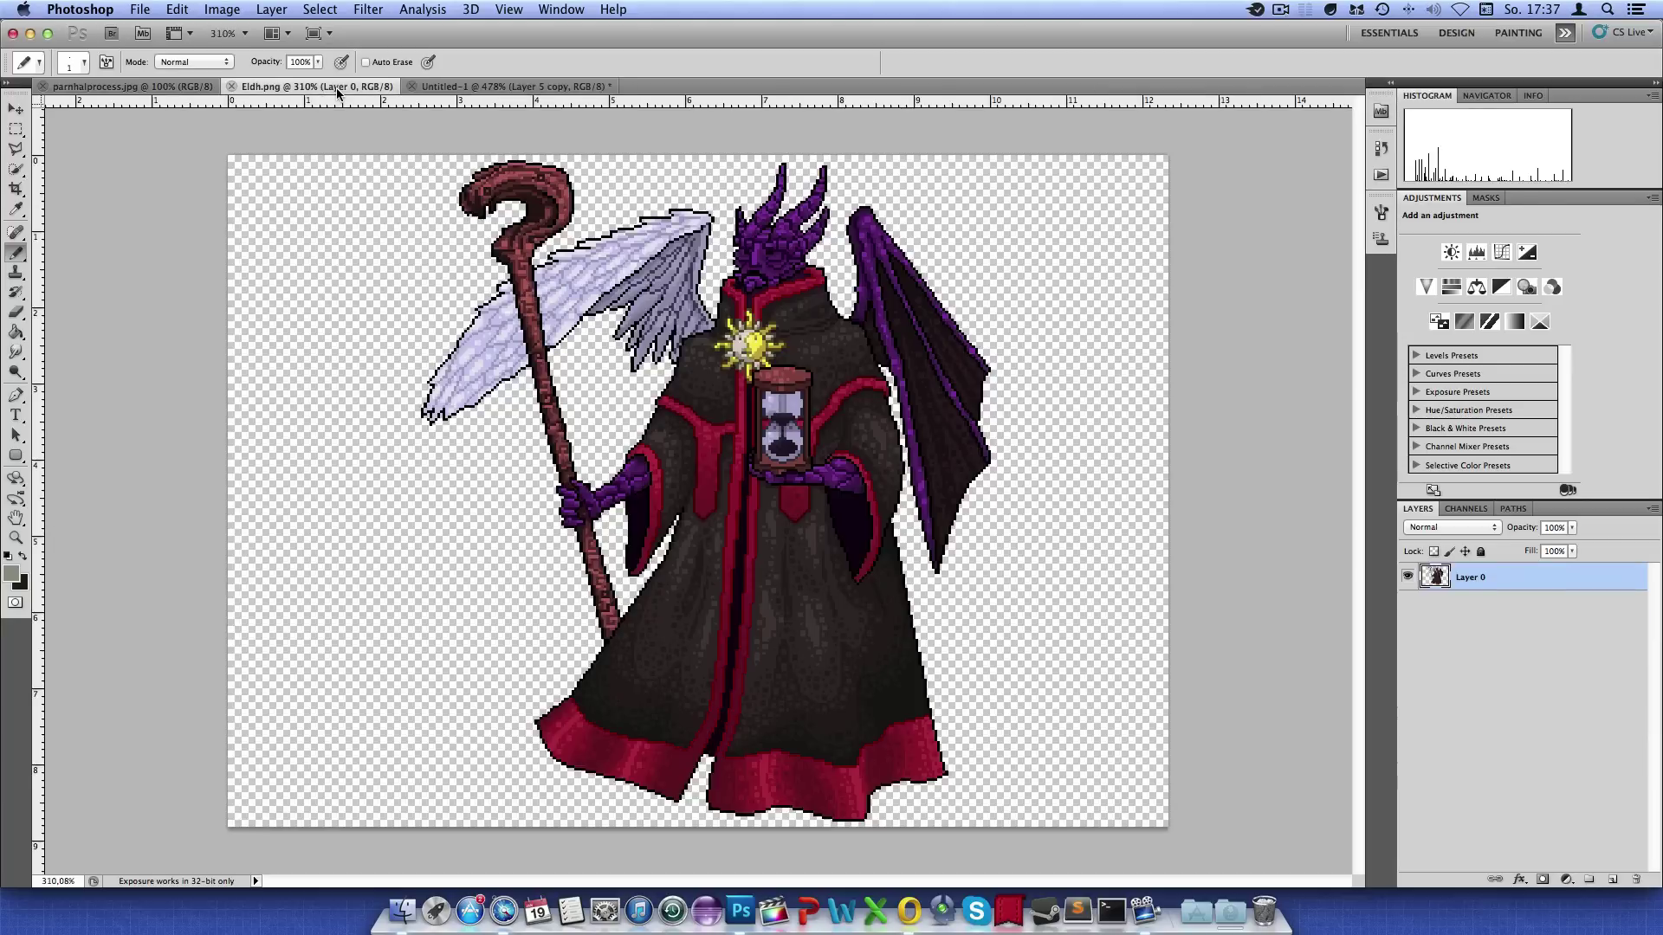
{"action": "left_click", "coordinate": [539, 87]}
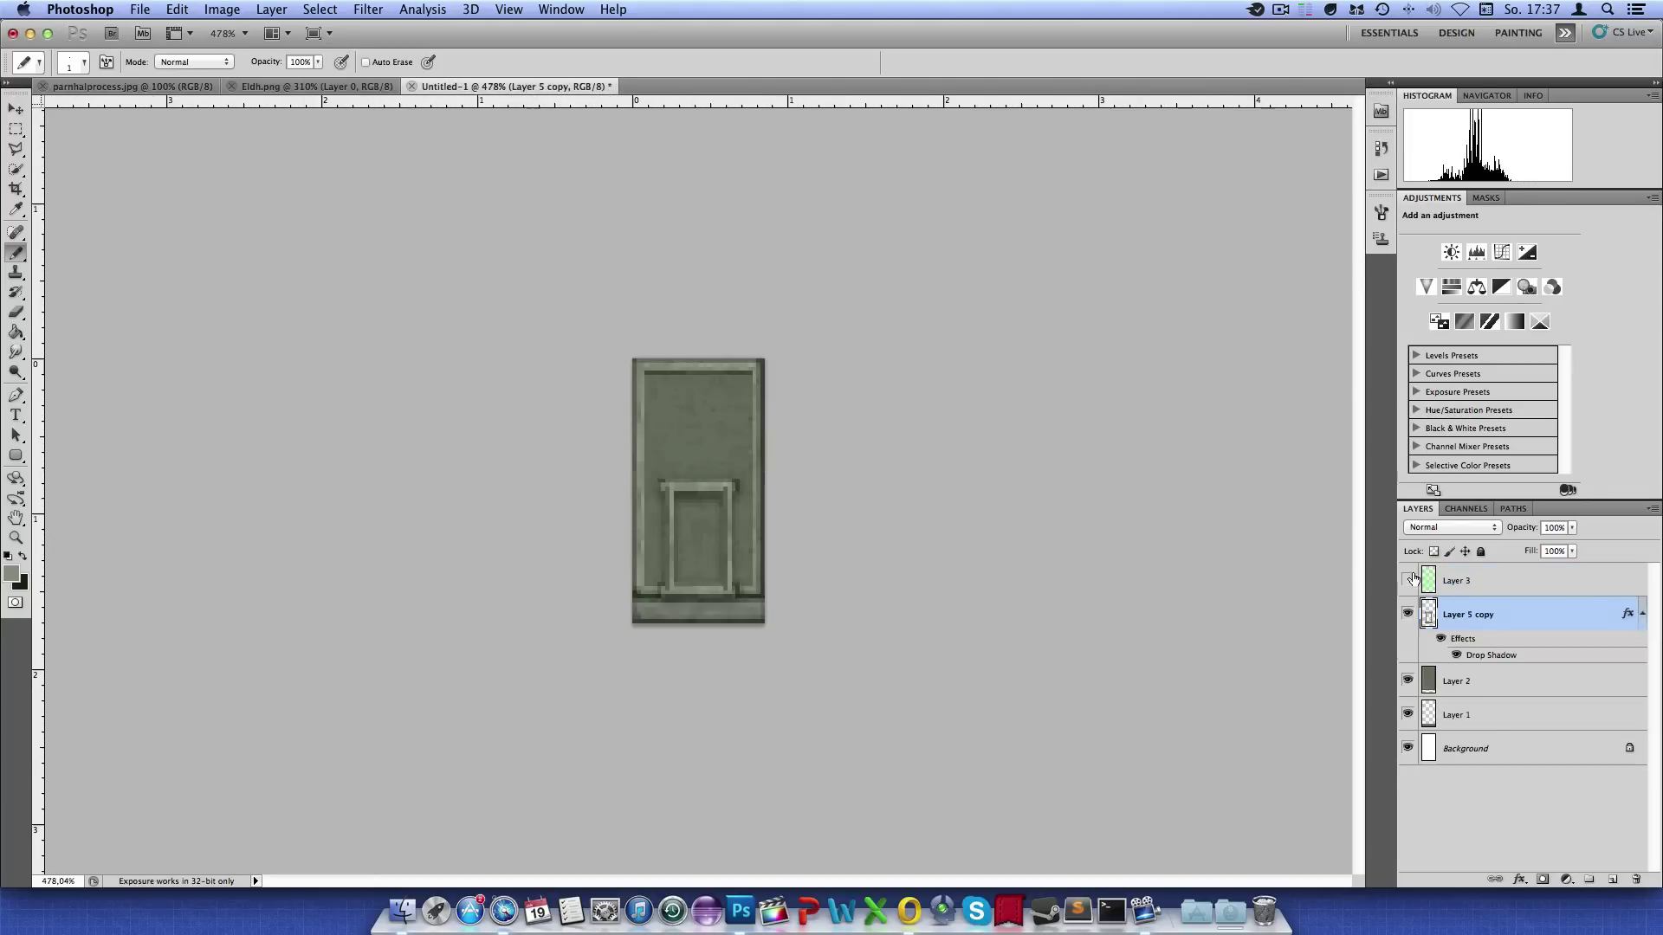
{"action": "left_click", "coordinate": [1409, 579]}
{"action": "scroll", "coordinate": [788, 592], "scroll_direction": "up", "scroll_amount": 5}
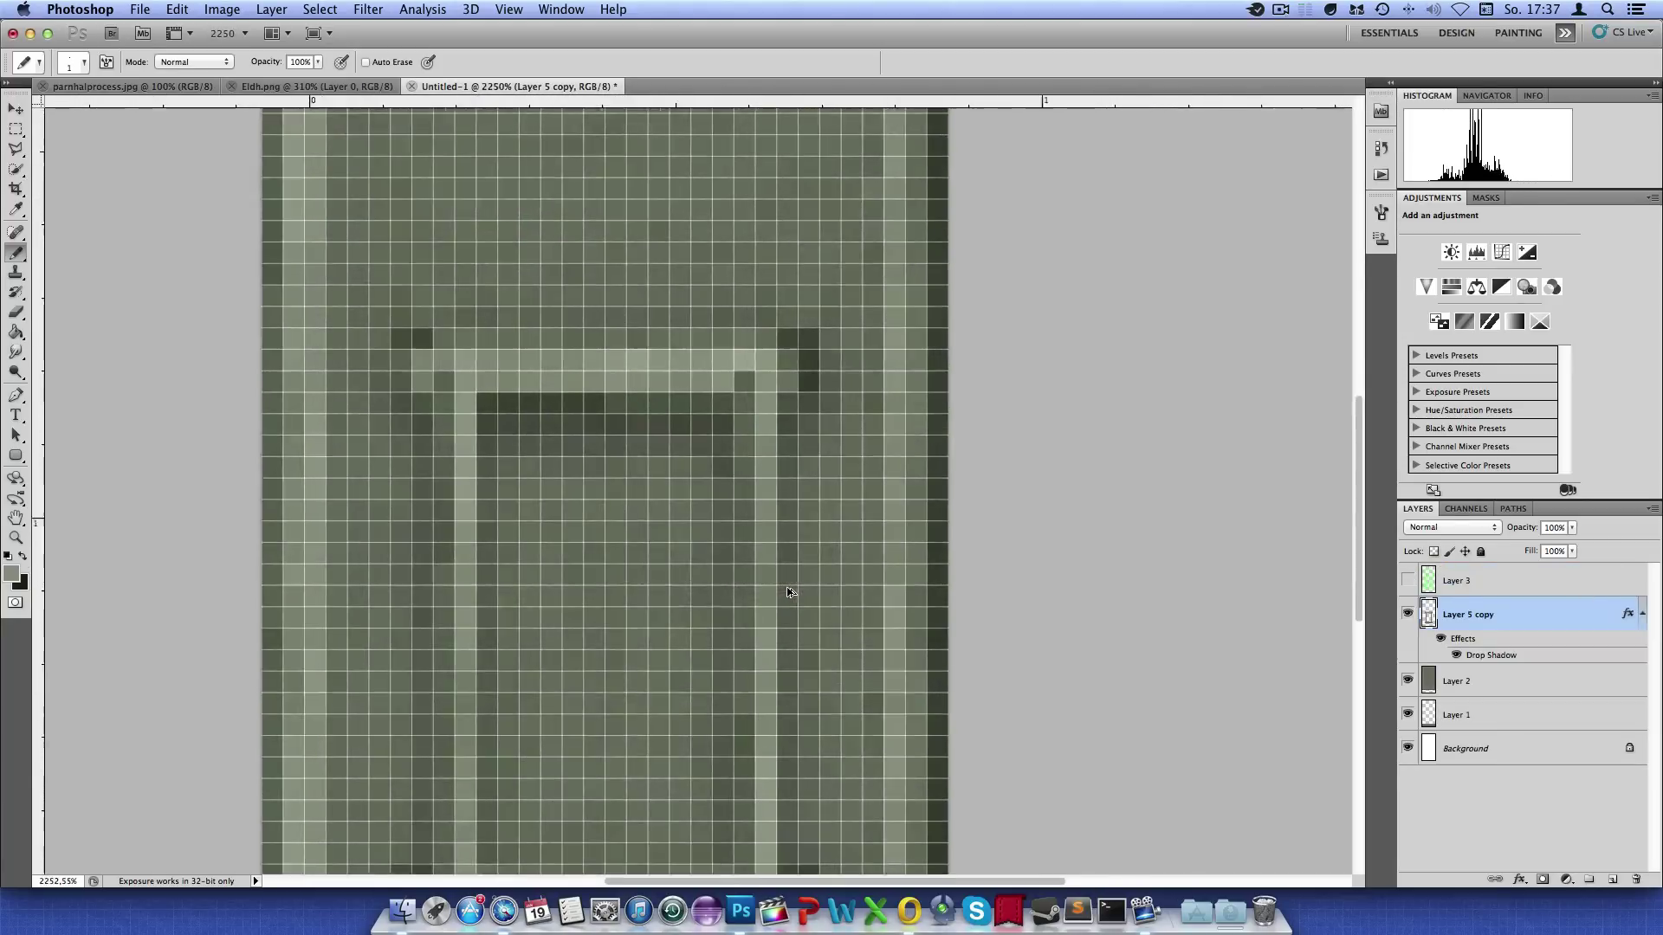
{"action": "scroll", "coordinate": [530, 334], "scroll_direction": "up", "scroll_amount": 1}
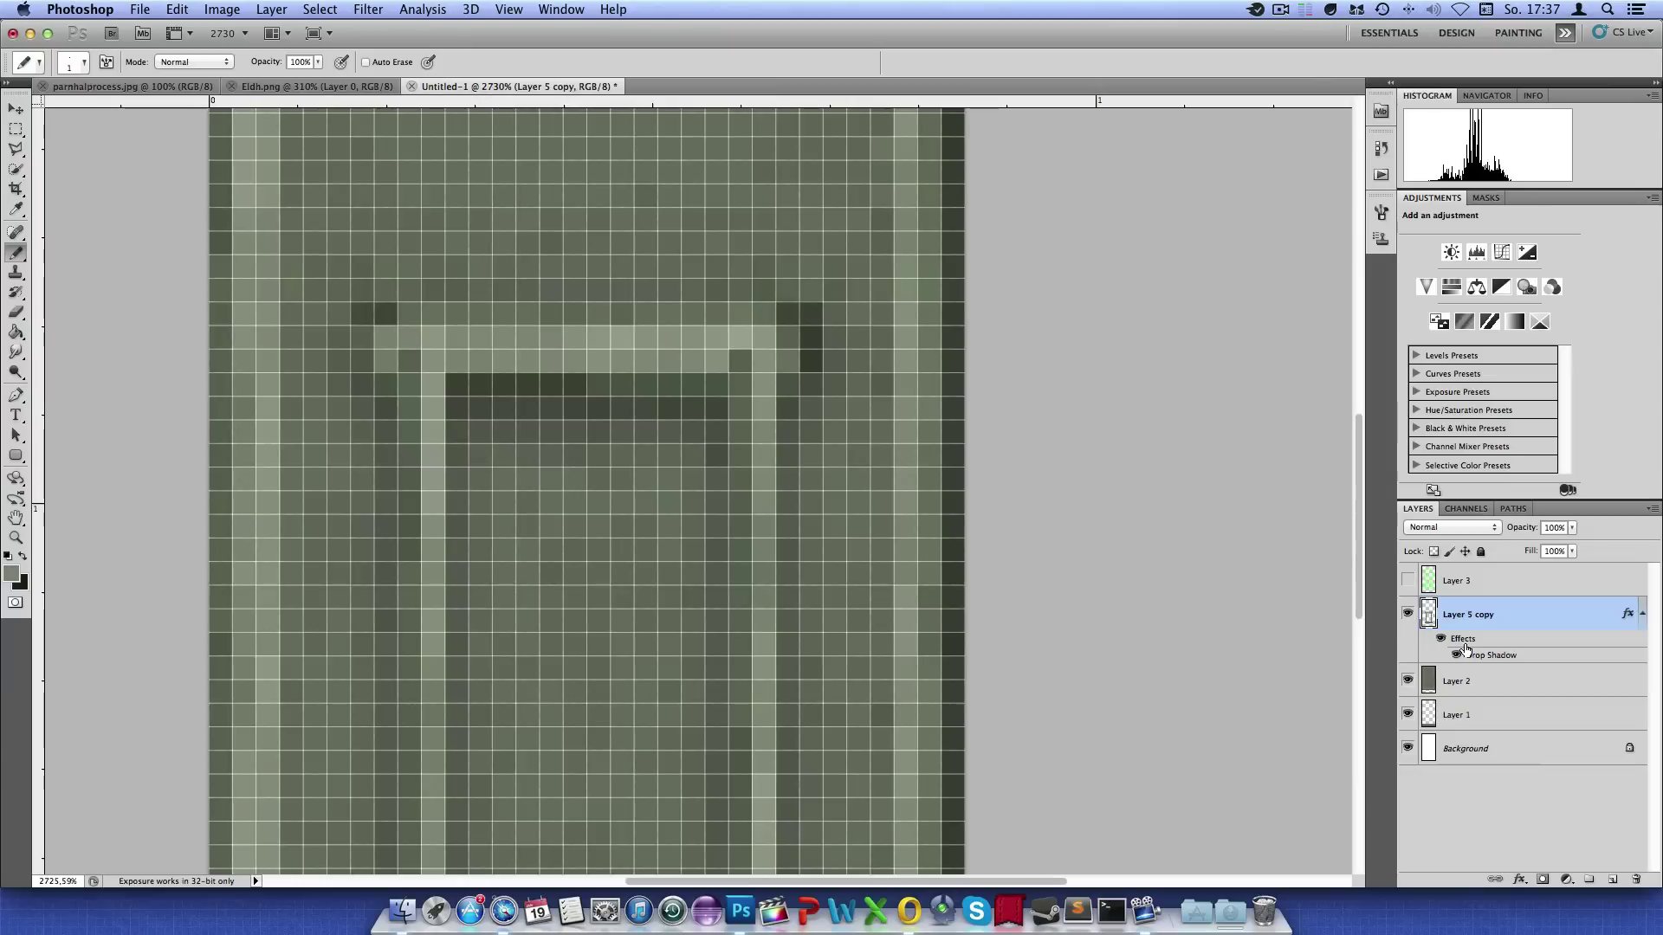
{"action": "left_click", "coordinate": [1609, 877]}
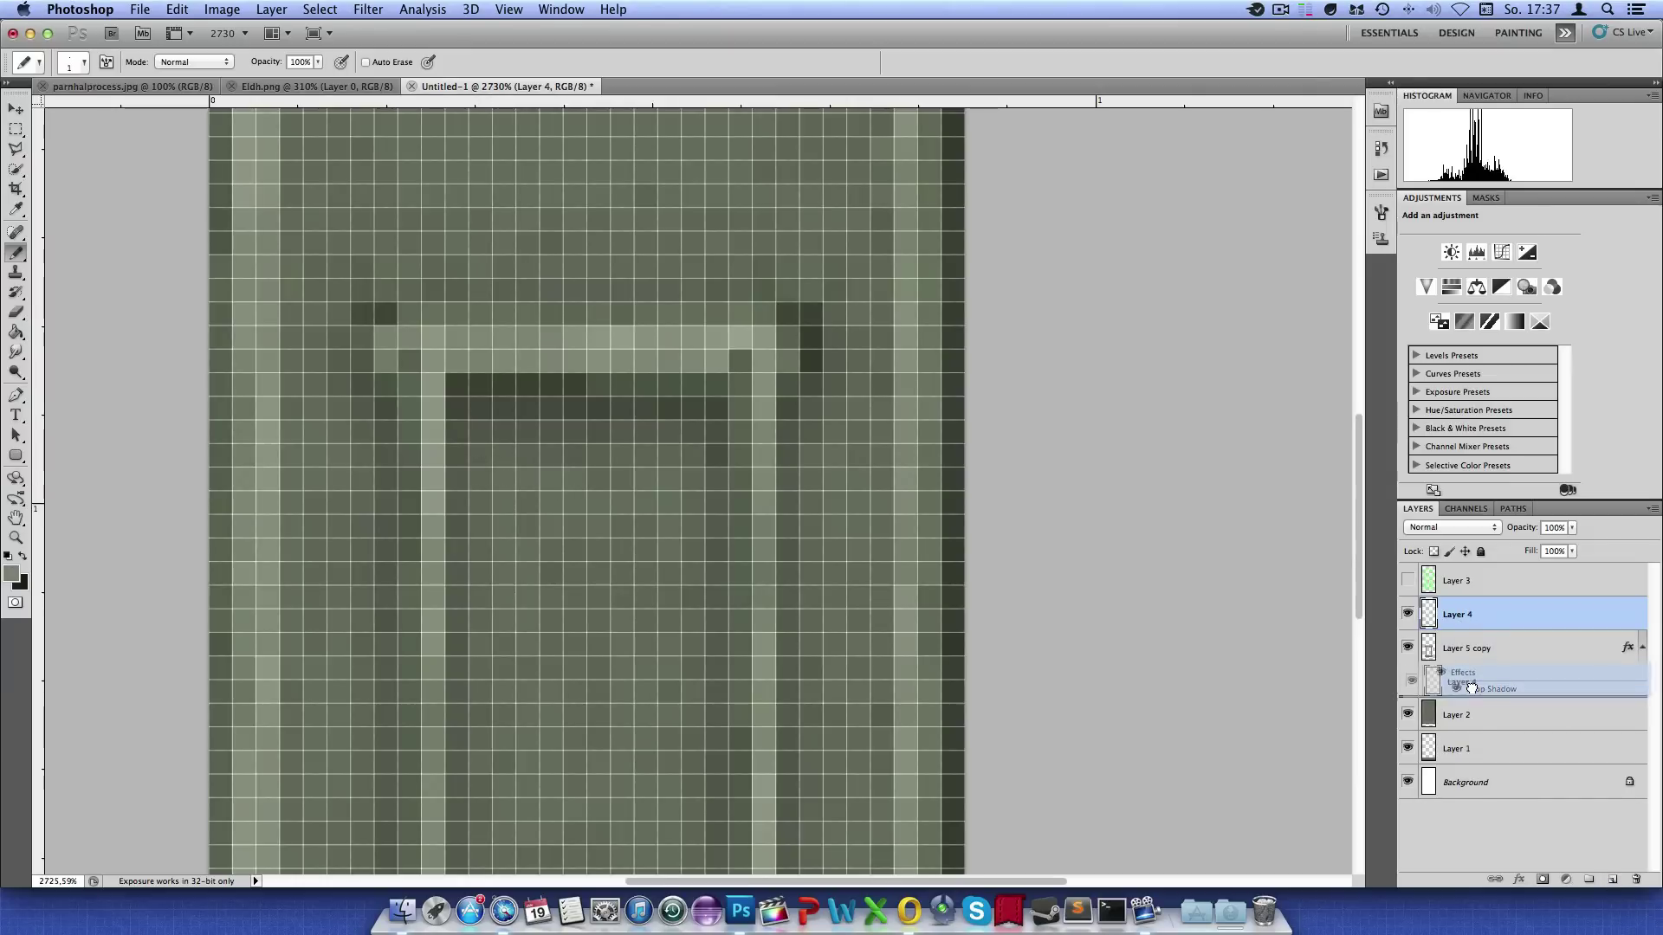
{"action": "left_click_drag", "start_coordinate": [1465, 621], "coordinate": [1465, 688]}
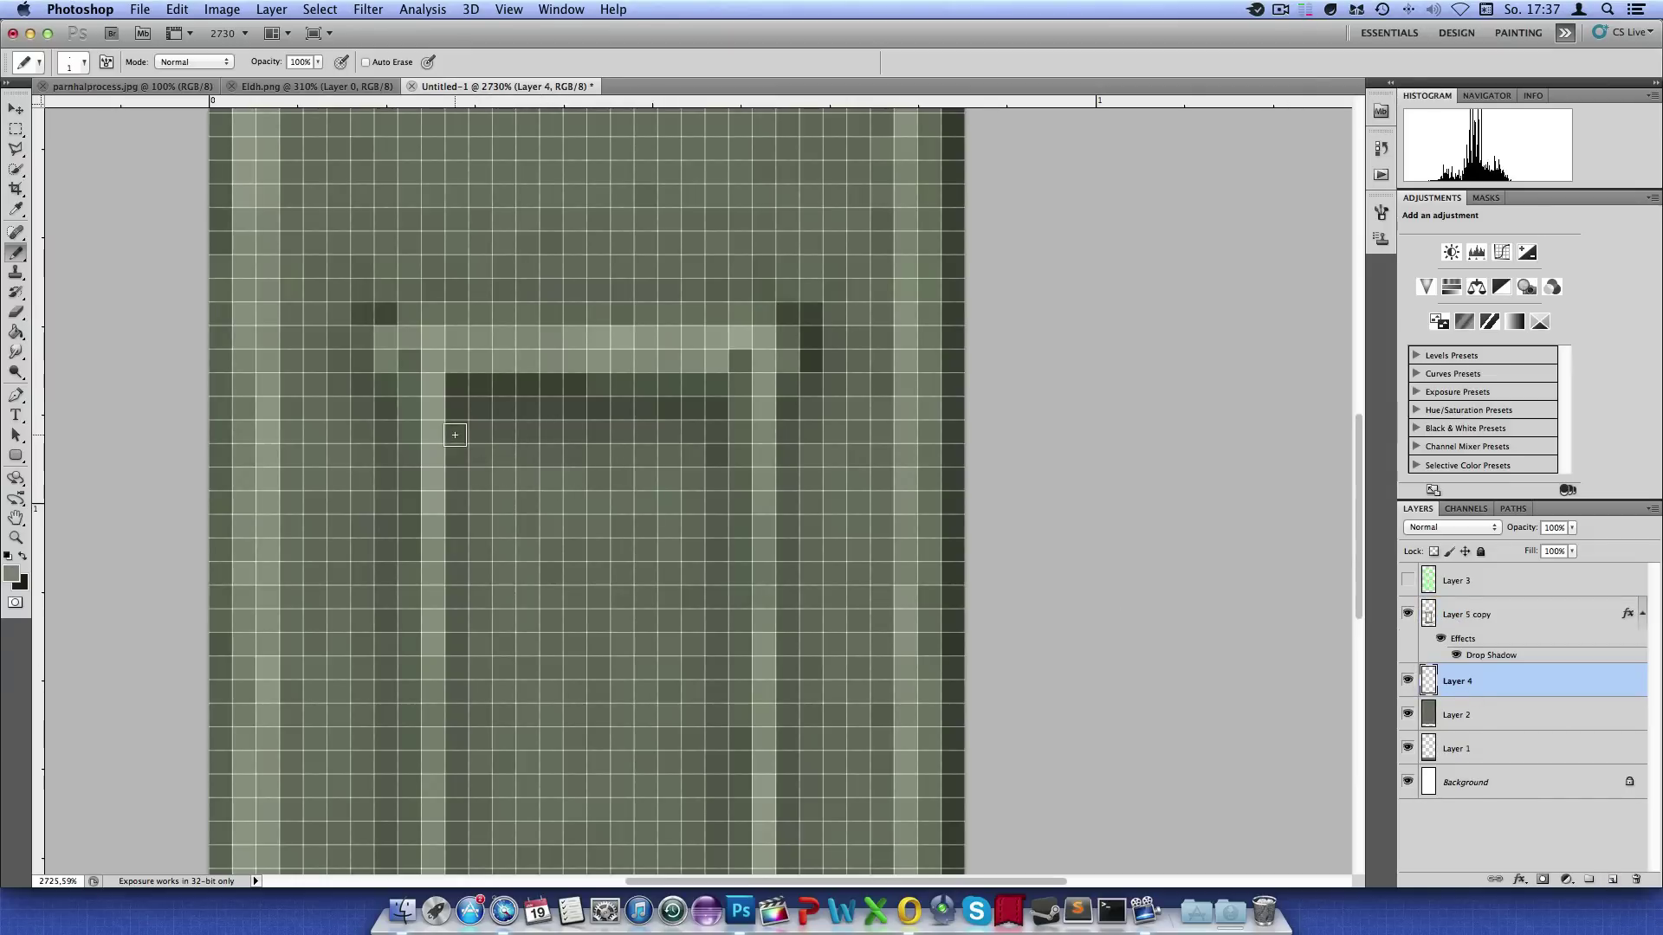
{"action": "left_click", "coordinate": [1407, 581]}
{"action": "left_click_drag", "start_coordinate": [966, 596], "coordinate": [978, 469]}
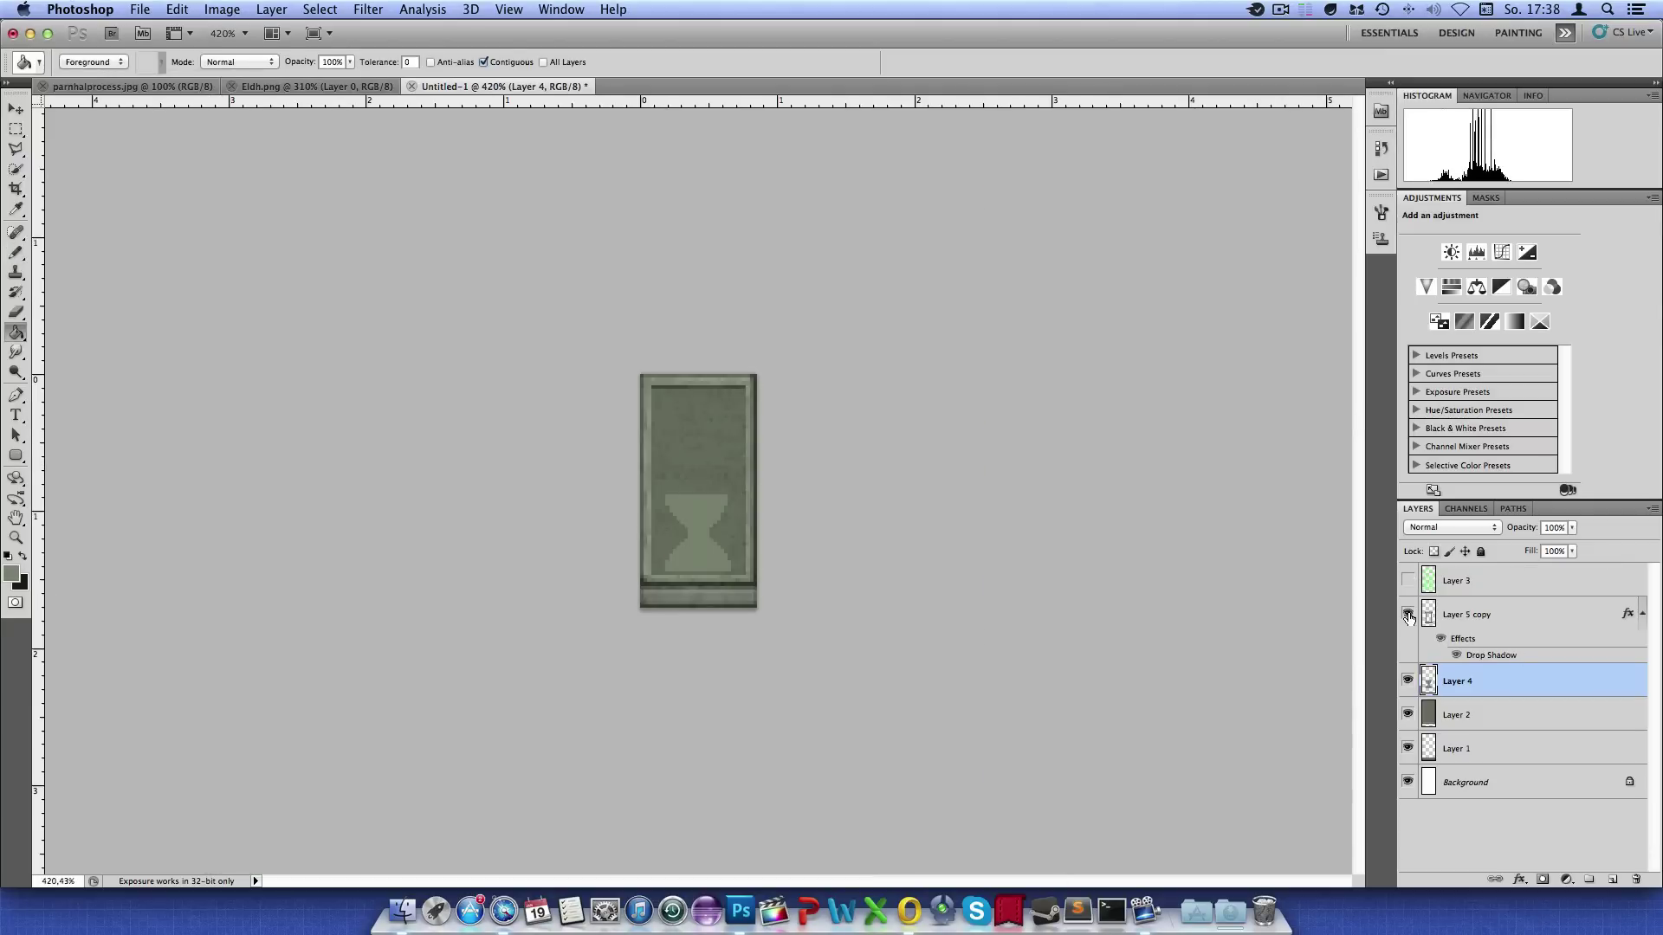
{"action": "left_click", "coordinate": [1408, 616]}
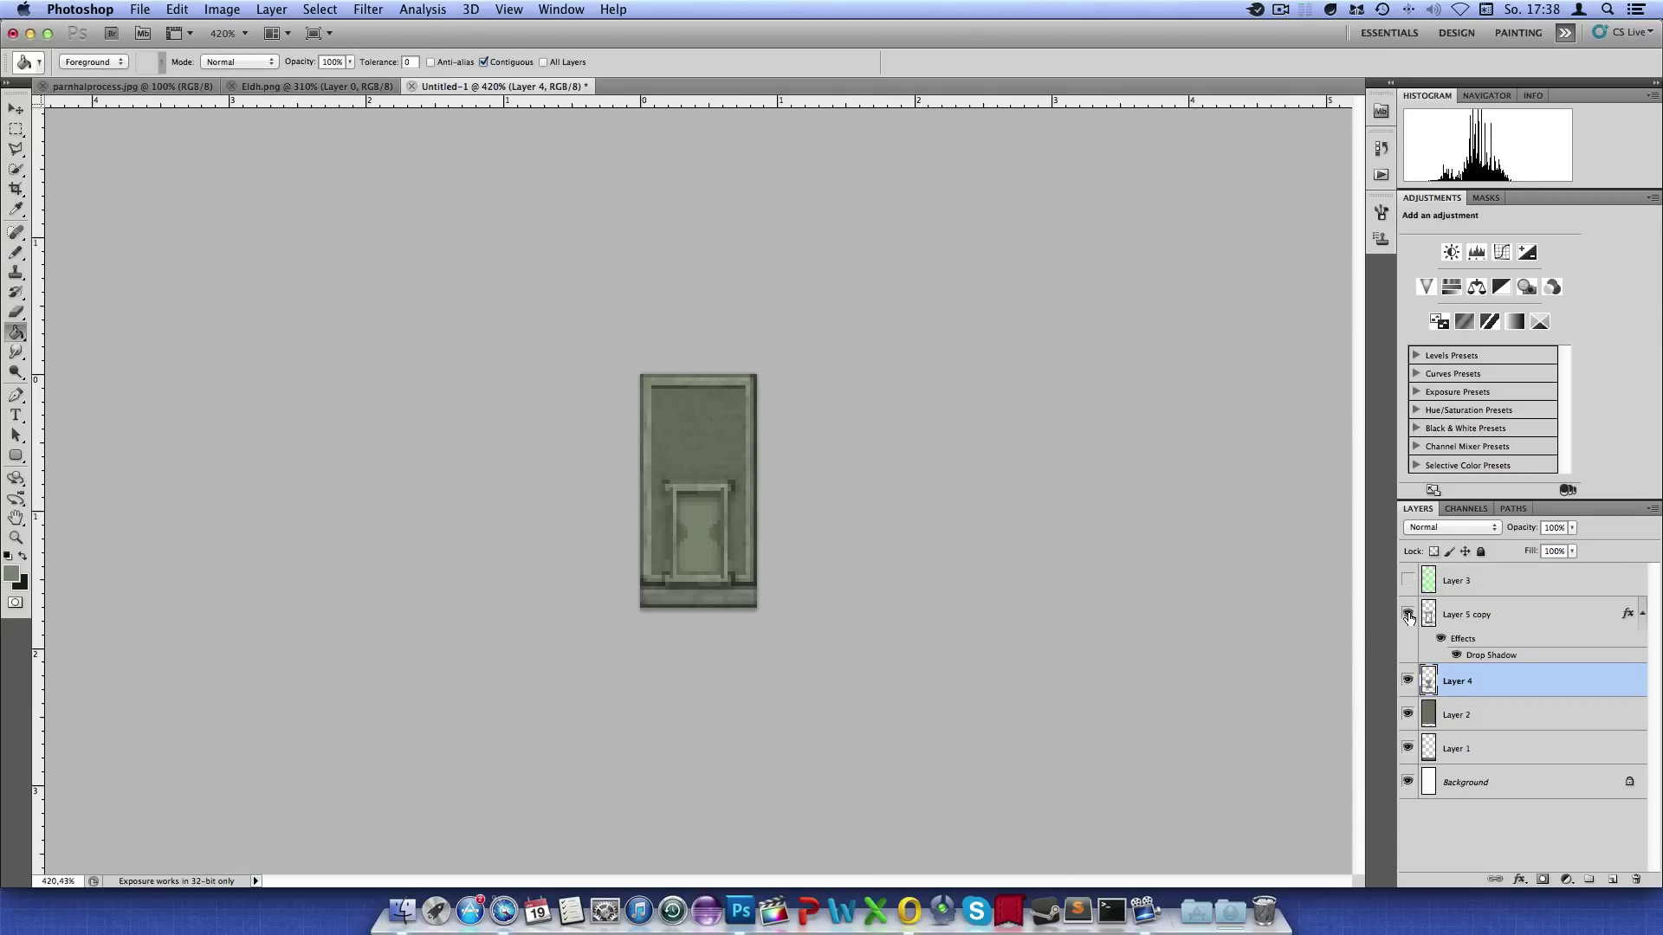
{"action": "scroll", "coordinate": [797, 544], "scroll_direction": "up", "scroll_amount": 2}
{"action": "scroll", "coordinate": [797, 545], "scroll_direction": "down", "scroll_amount": 1}
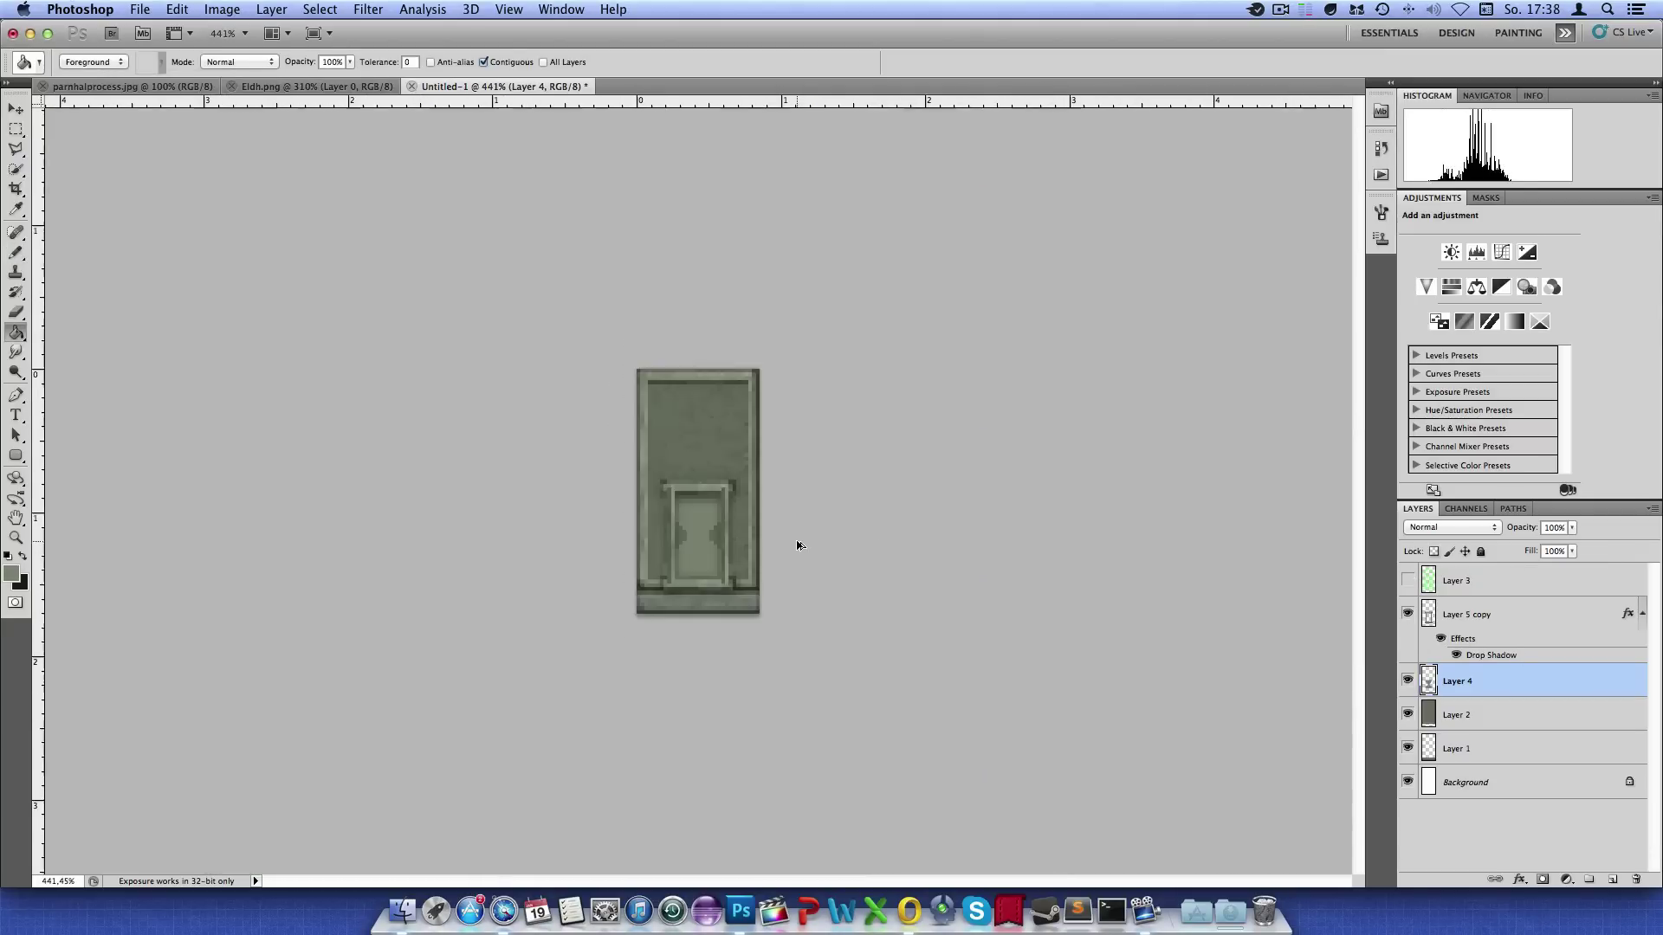
Give Layer 4 a grey-green stone Pattern Overlay at about 87% opacity
{"action": "right_click", "coordinate": [1486, 684]}
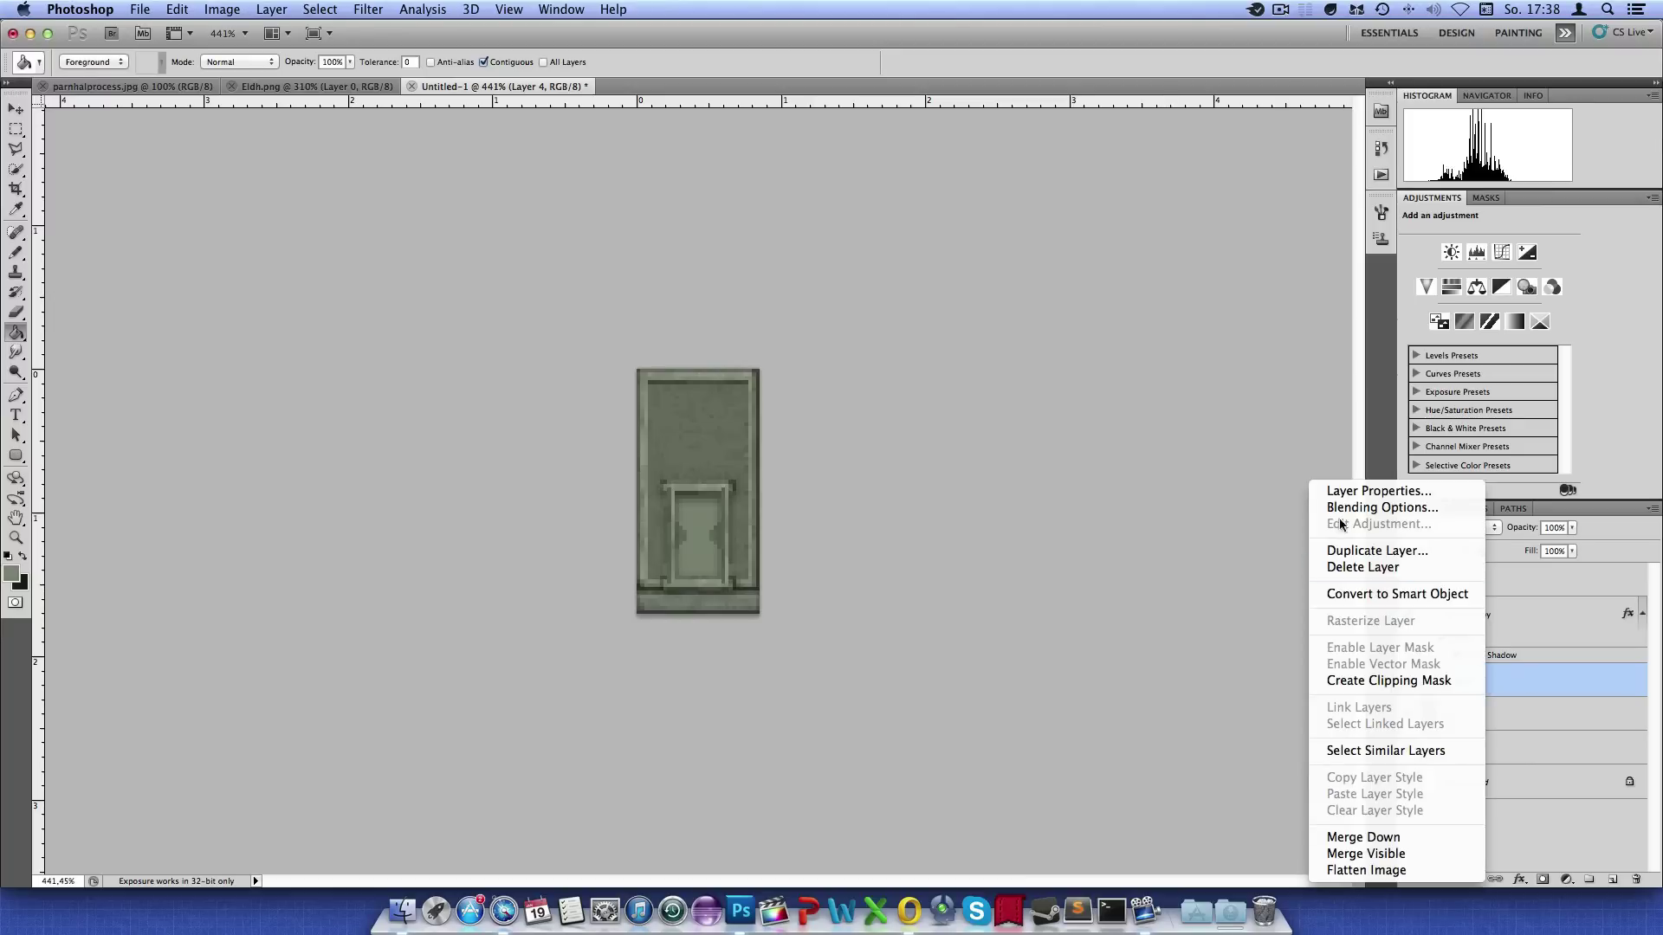
{"action": "left_click", "coordinate": [1380, 507]}
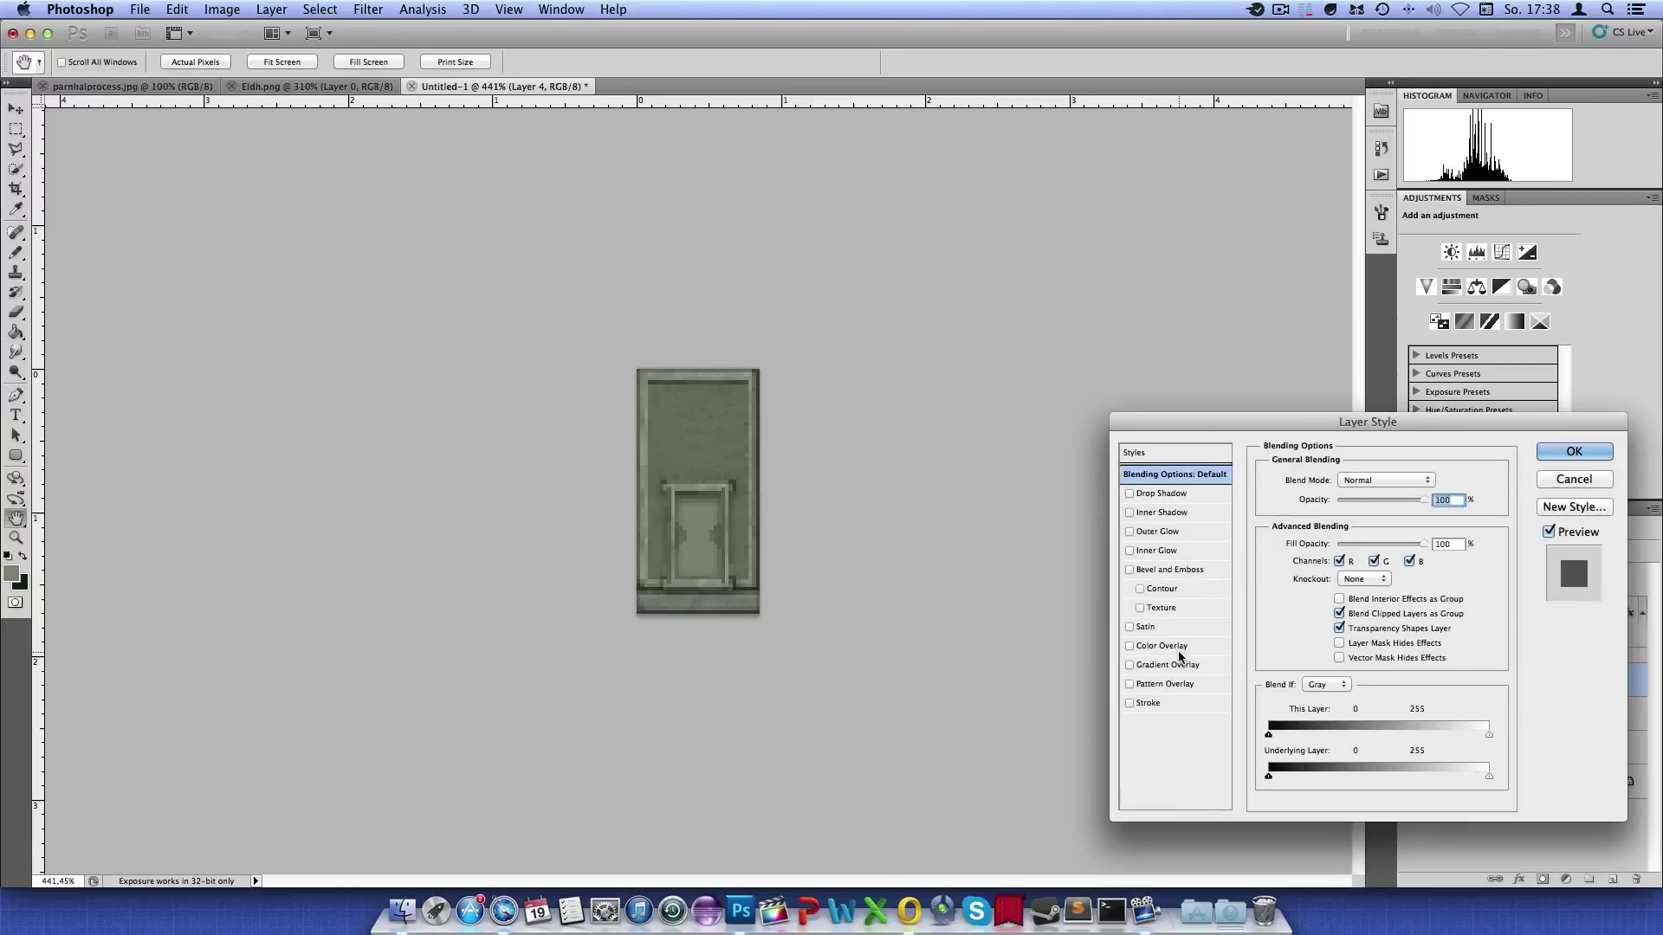
{"action": "left_click", "coordinate": [1178, 684]}
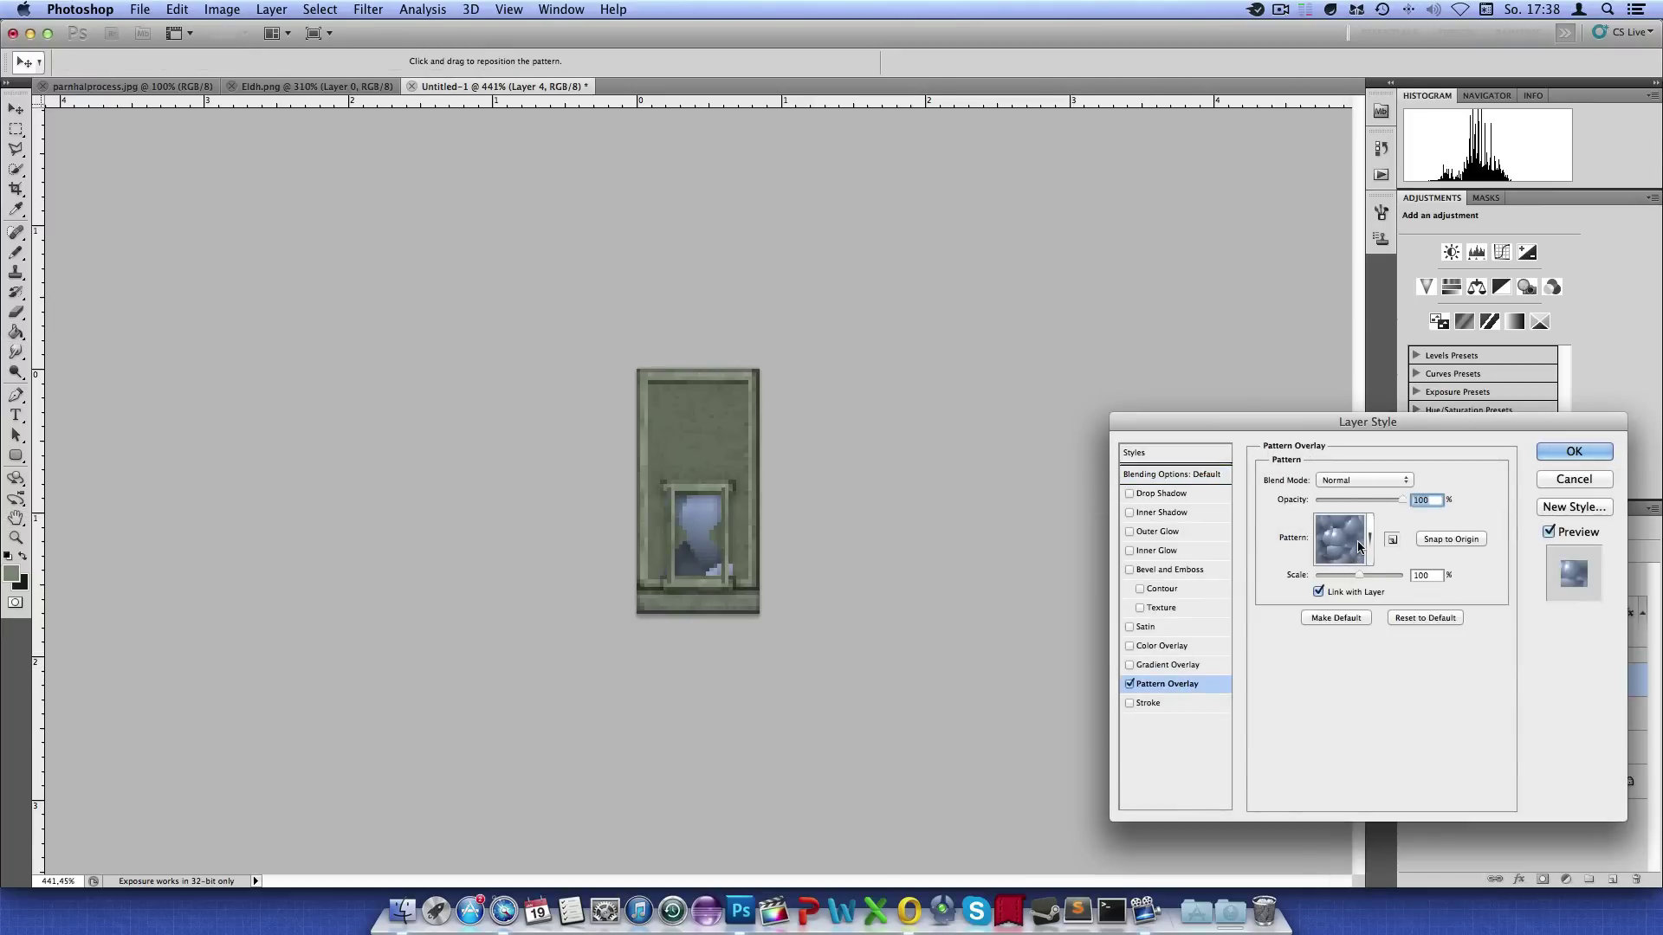
{"action": "left_click", "coordinate": [1368, 535]}
{"action": "scroll", "coordinate": [1257, 646], "scroll_direction": "down", "scroll_amount": 3}
{"action": "scroll", "coordinate": [1257, 645], "scroll_direction": "down", "scroll_amount": 3}
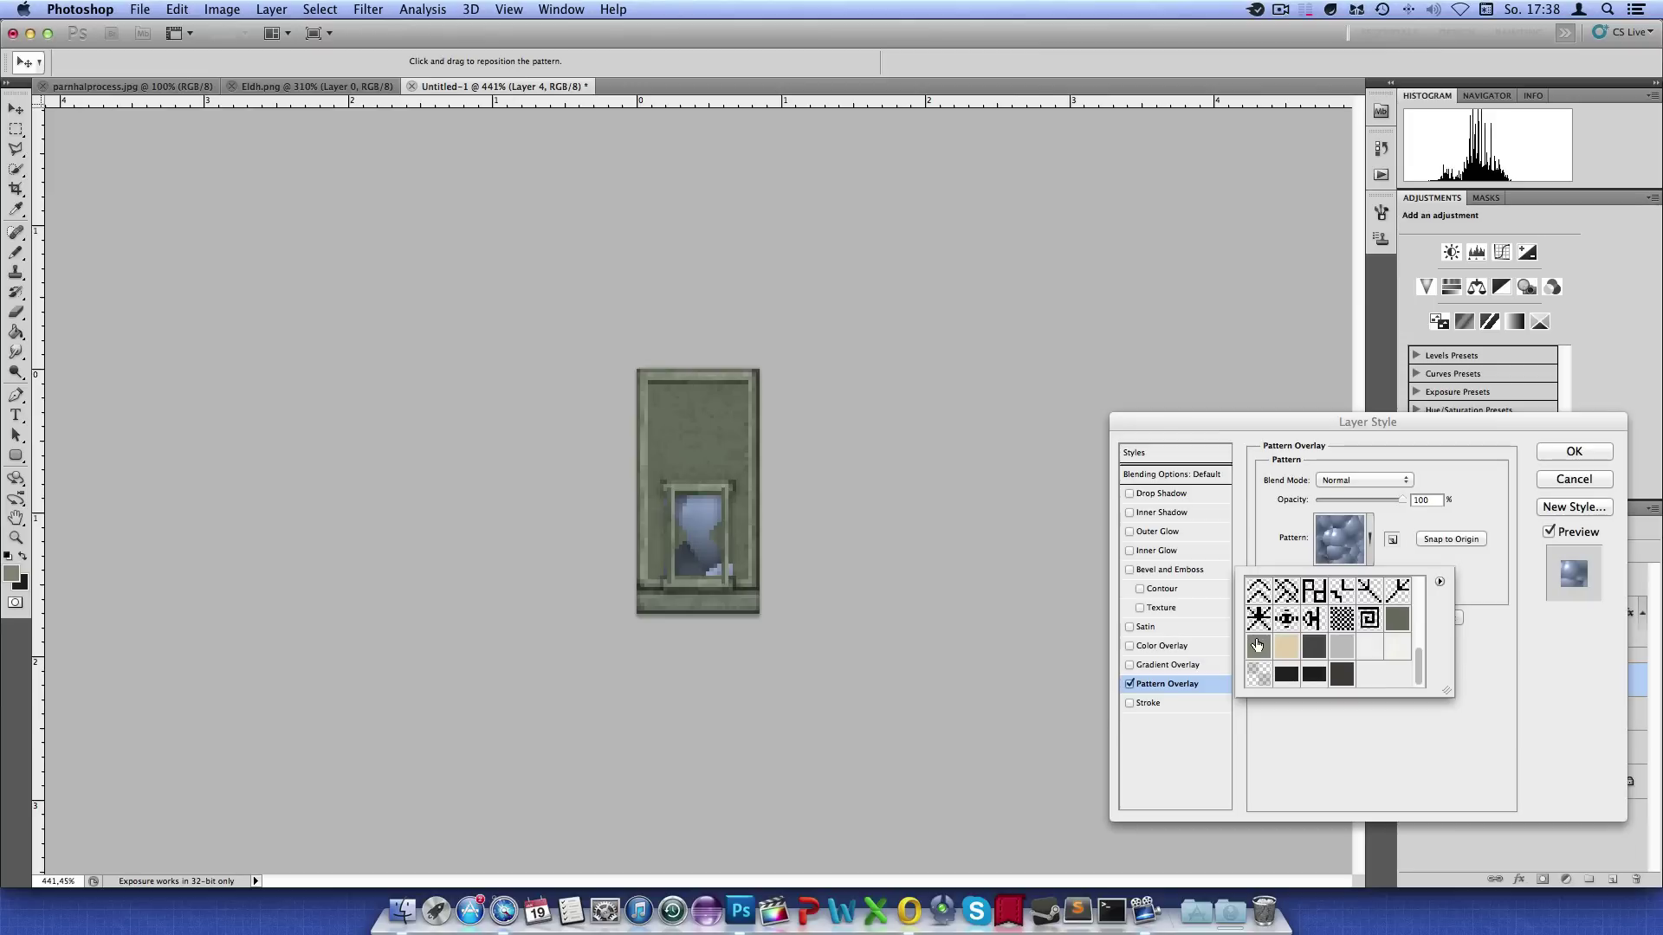
{"action": "left_click", "coordinate": [1258, 645]}
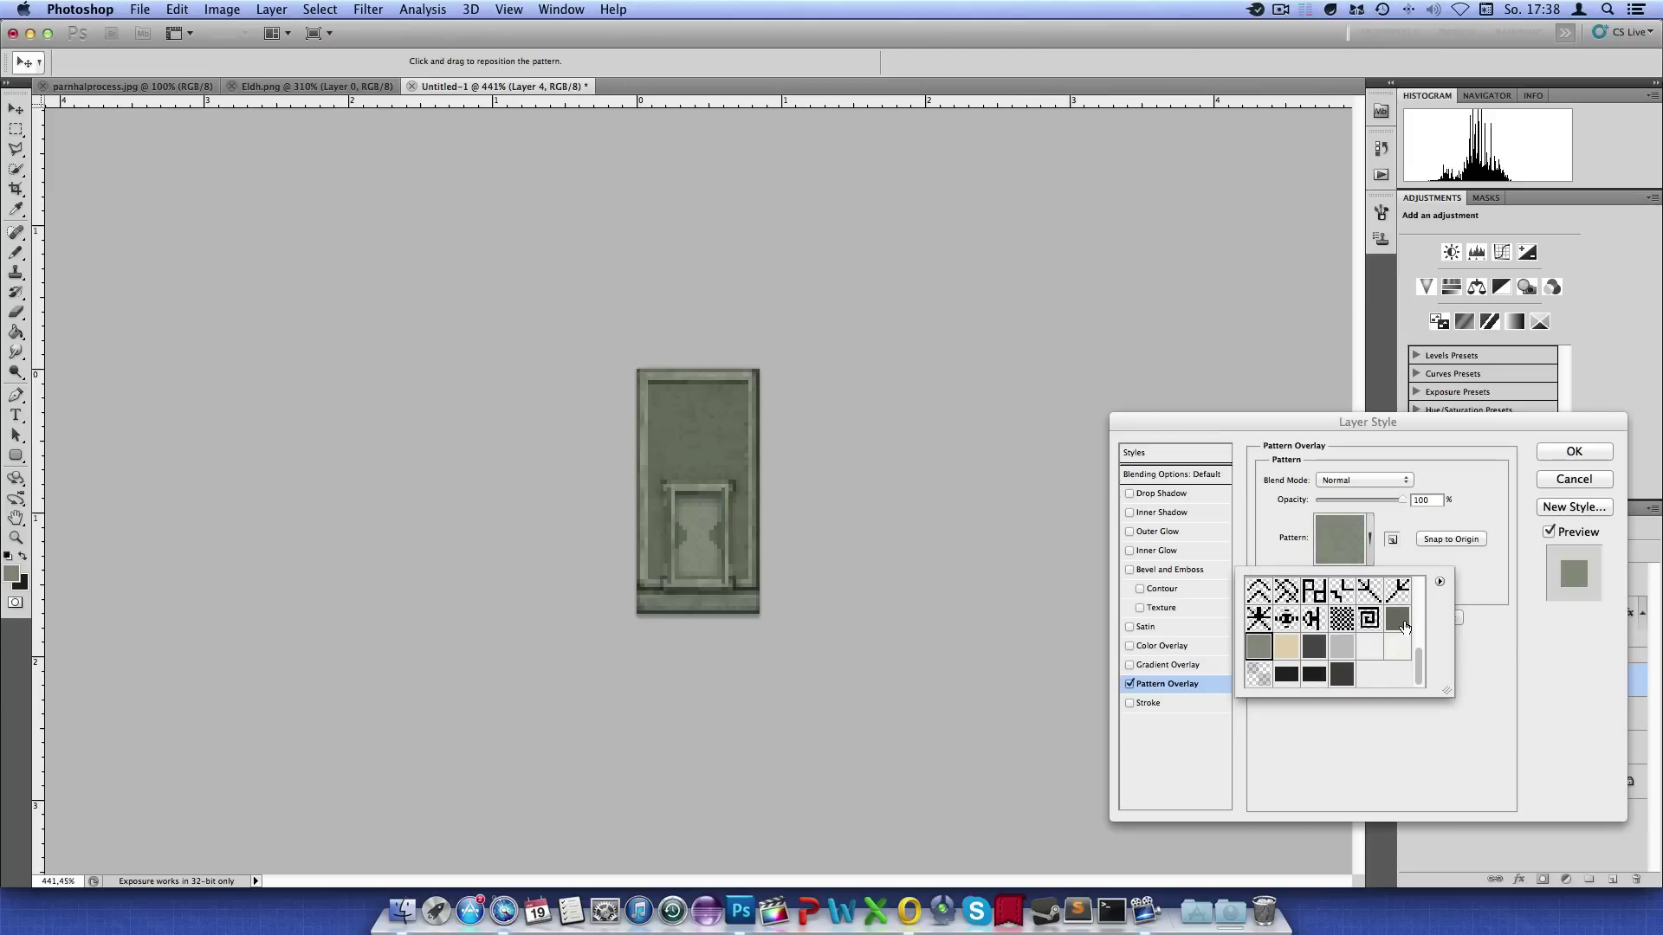
{"action": "left_click", "coordinate": [1399, 622]}
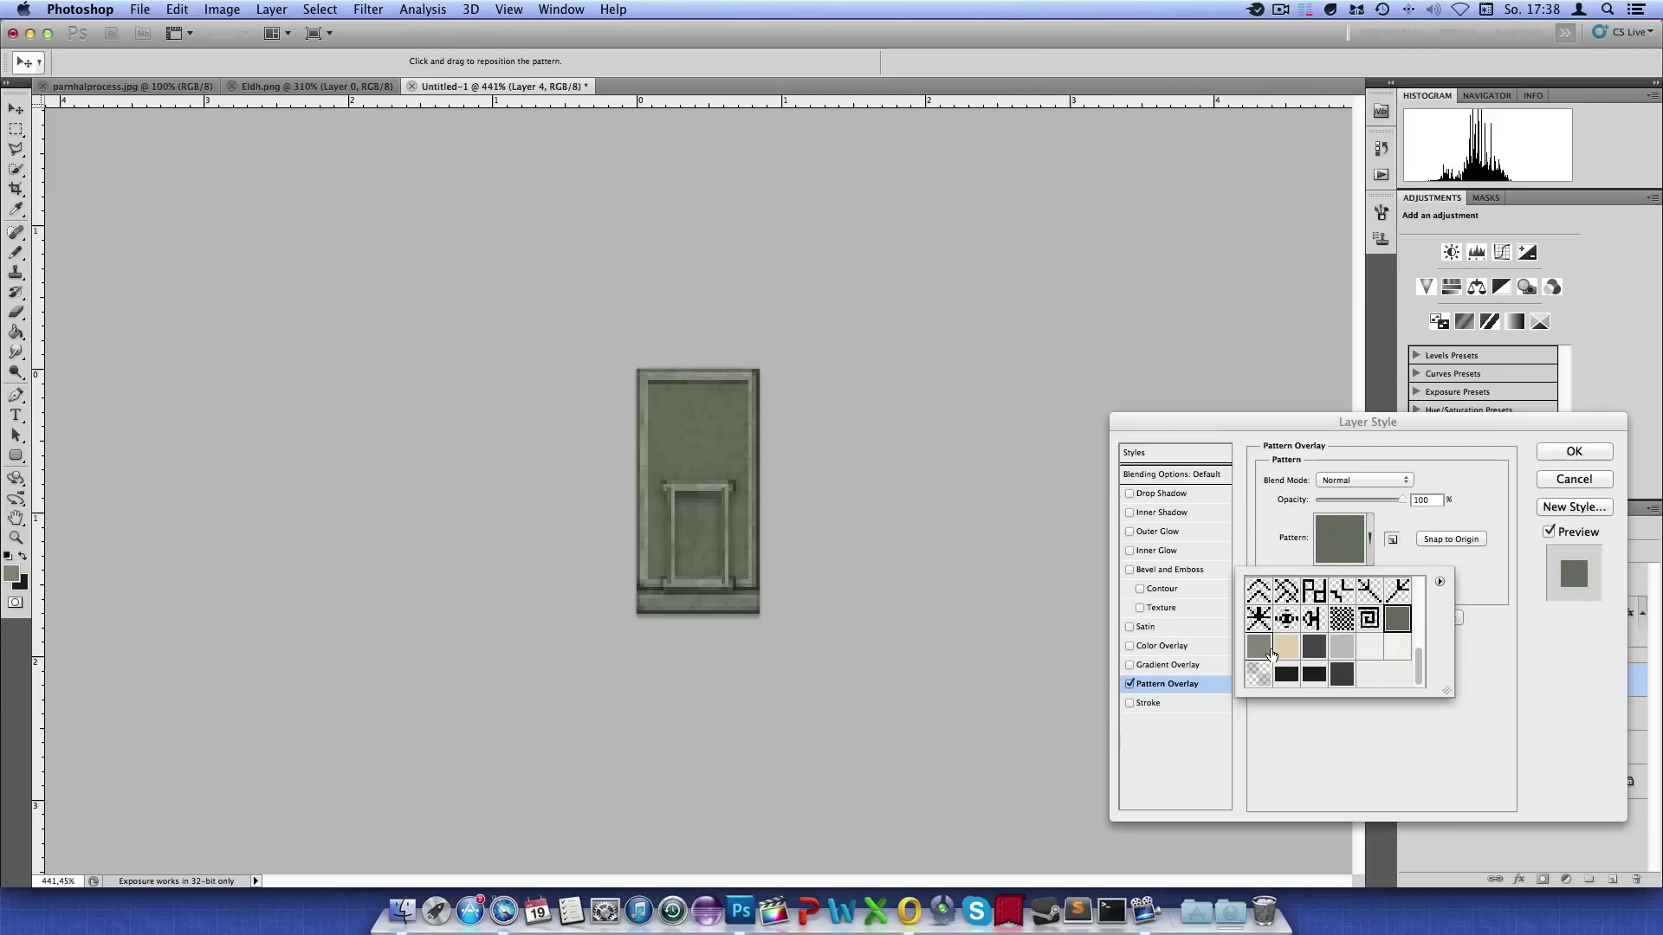
{"action": "left_click", "coordinate": [1264, 654]}
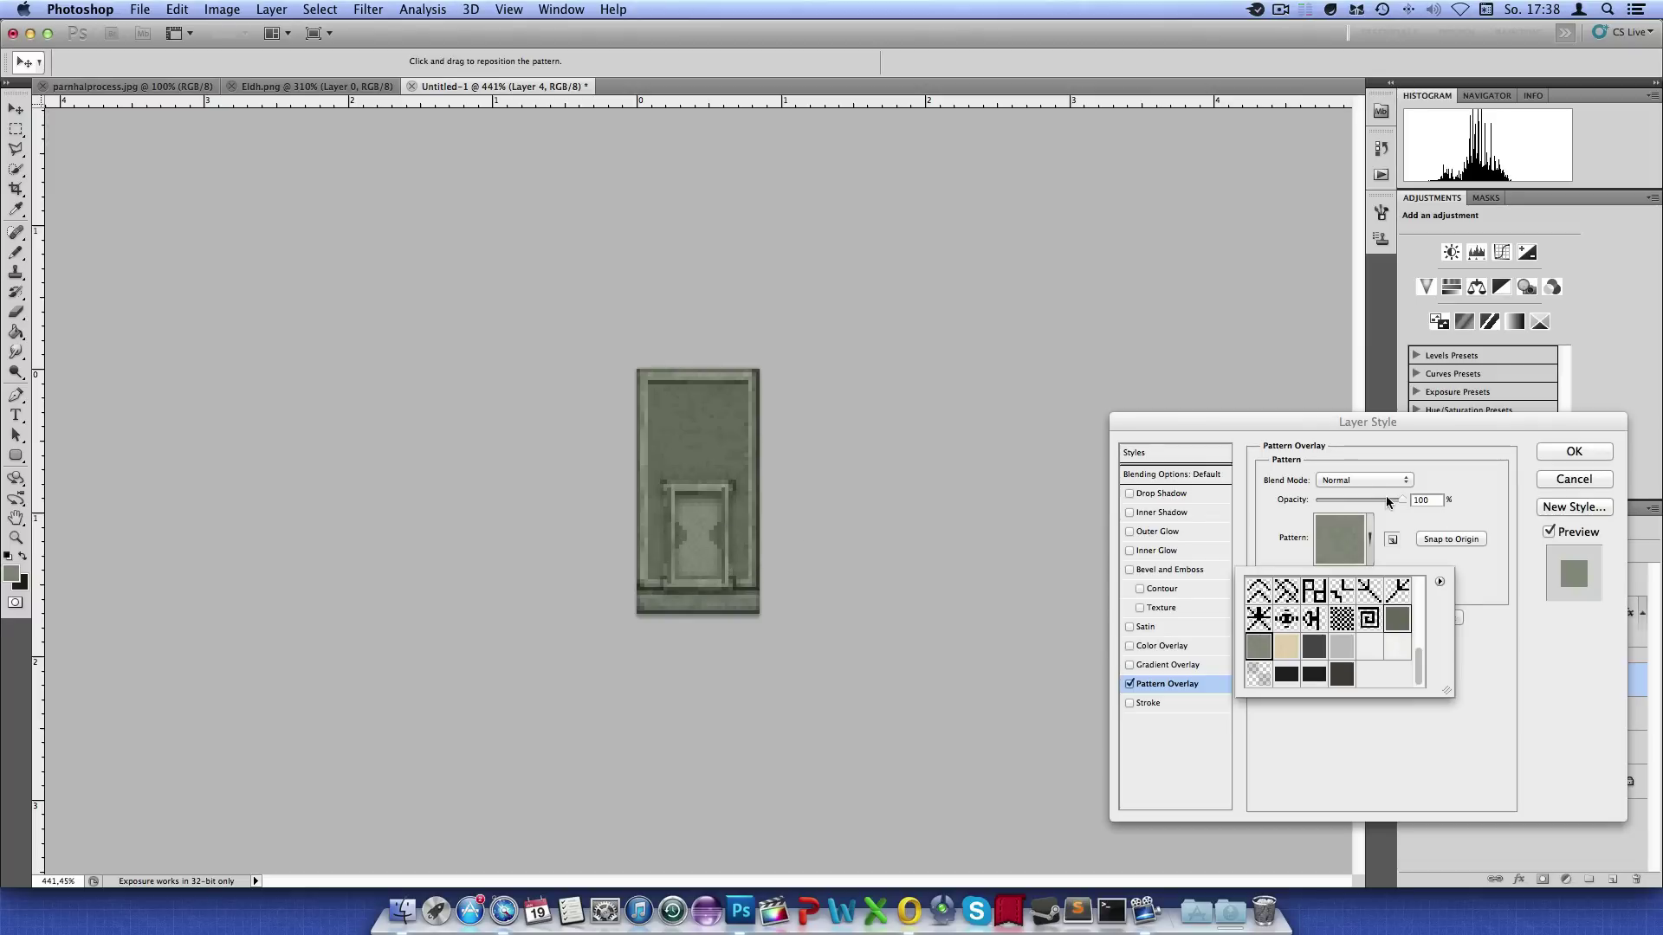
{"action": "mouse_move", "coordinate": [1401, 499]}
{"action": "left_mouse_down"}
{"action": "mouse_move", "coordinate": [1355, 505]}
{"action": "mouse_move", "coordinate": [1374, 503]}
{"action": "left_mouse_up"}
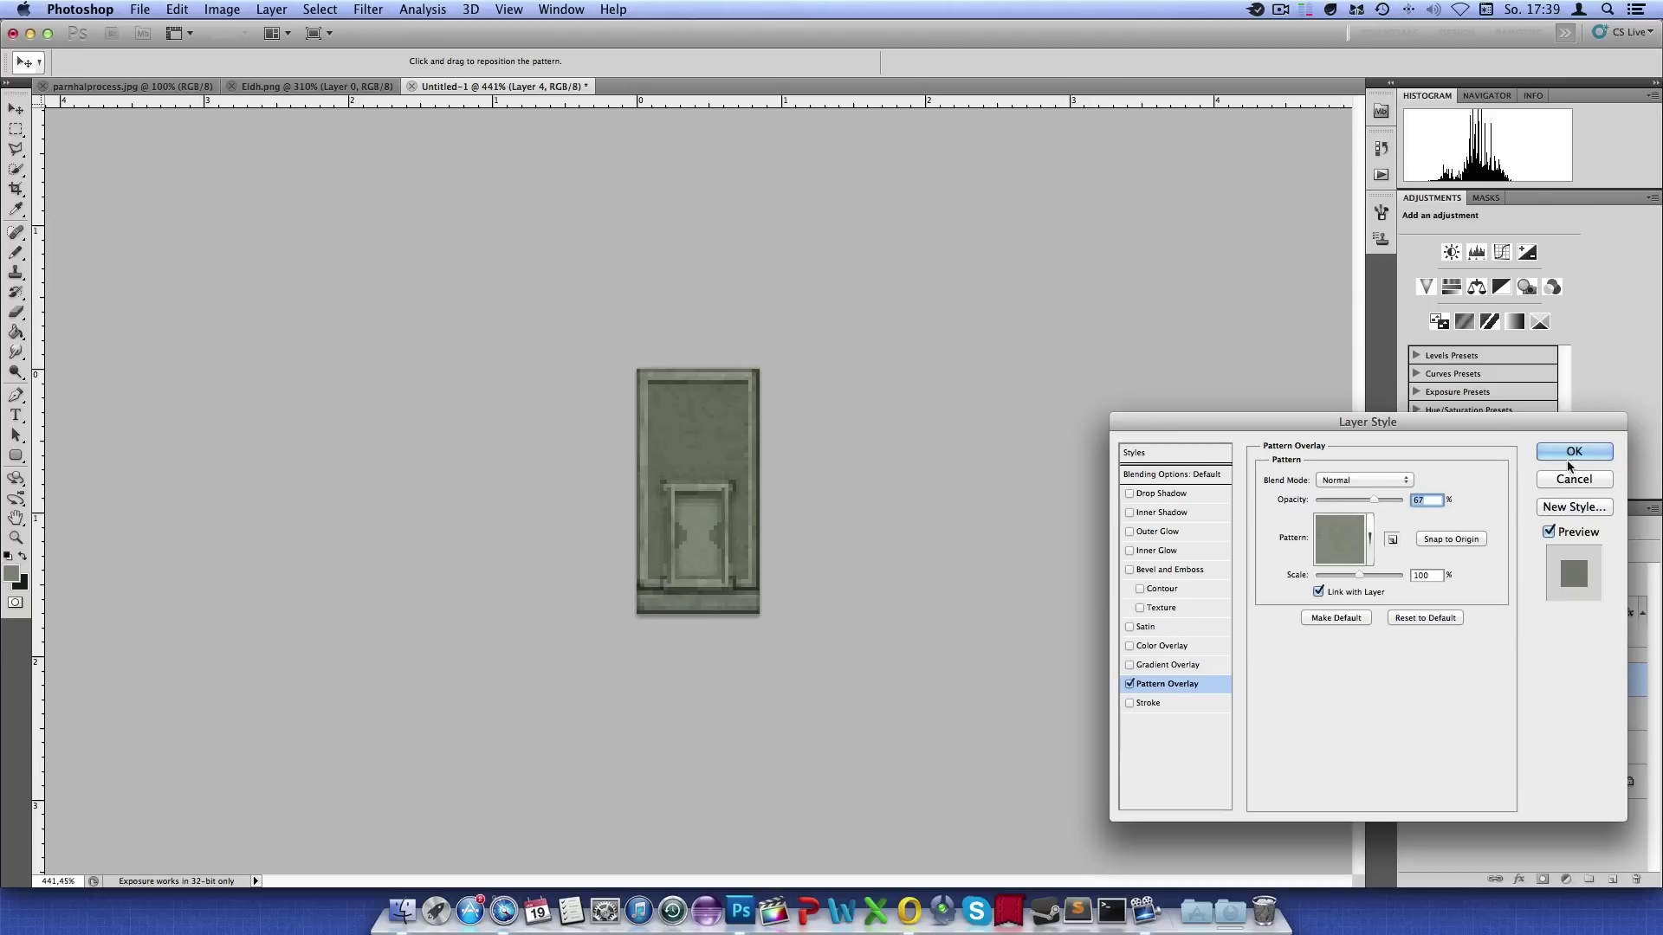
Add Bevel and Emboss to Layer 4 with a reduced Depth and Soften of about 10
{"action": "left_click", "coordinate": [1166, 570]}
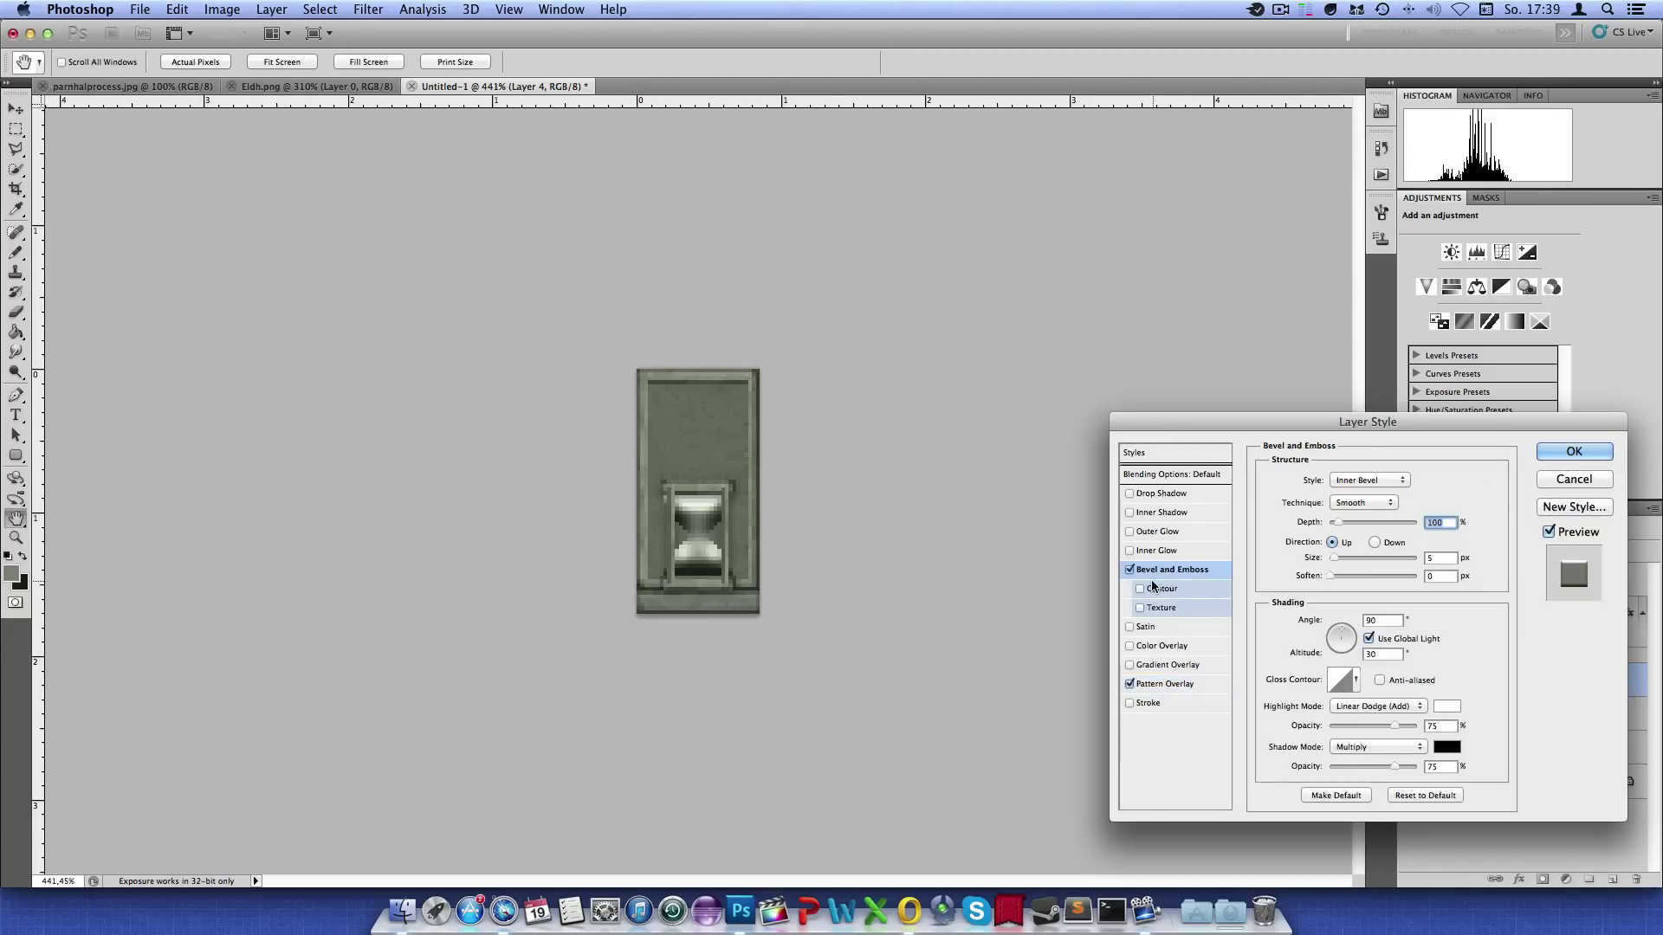
{"action": "left_click_drag", "start_coordinate": [1337, 523], "coordinate": [1329, 558]}
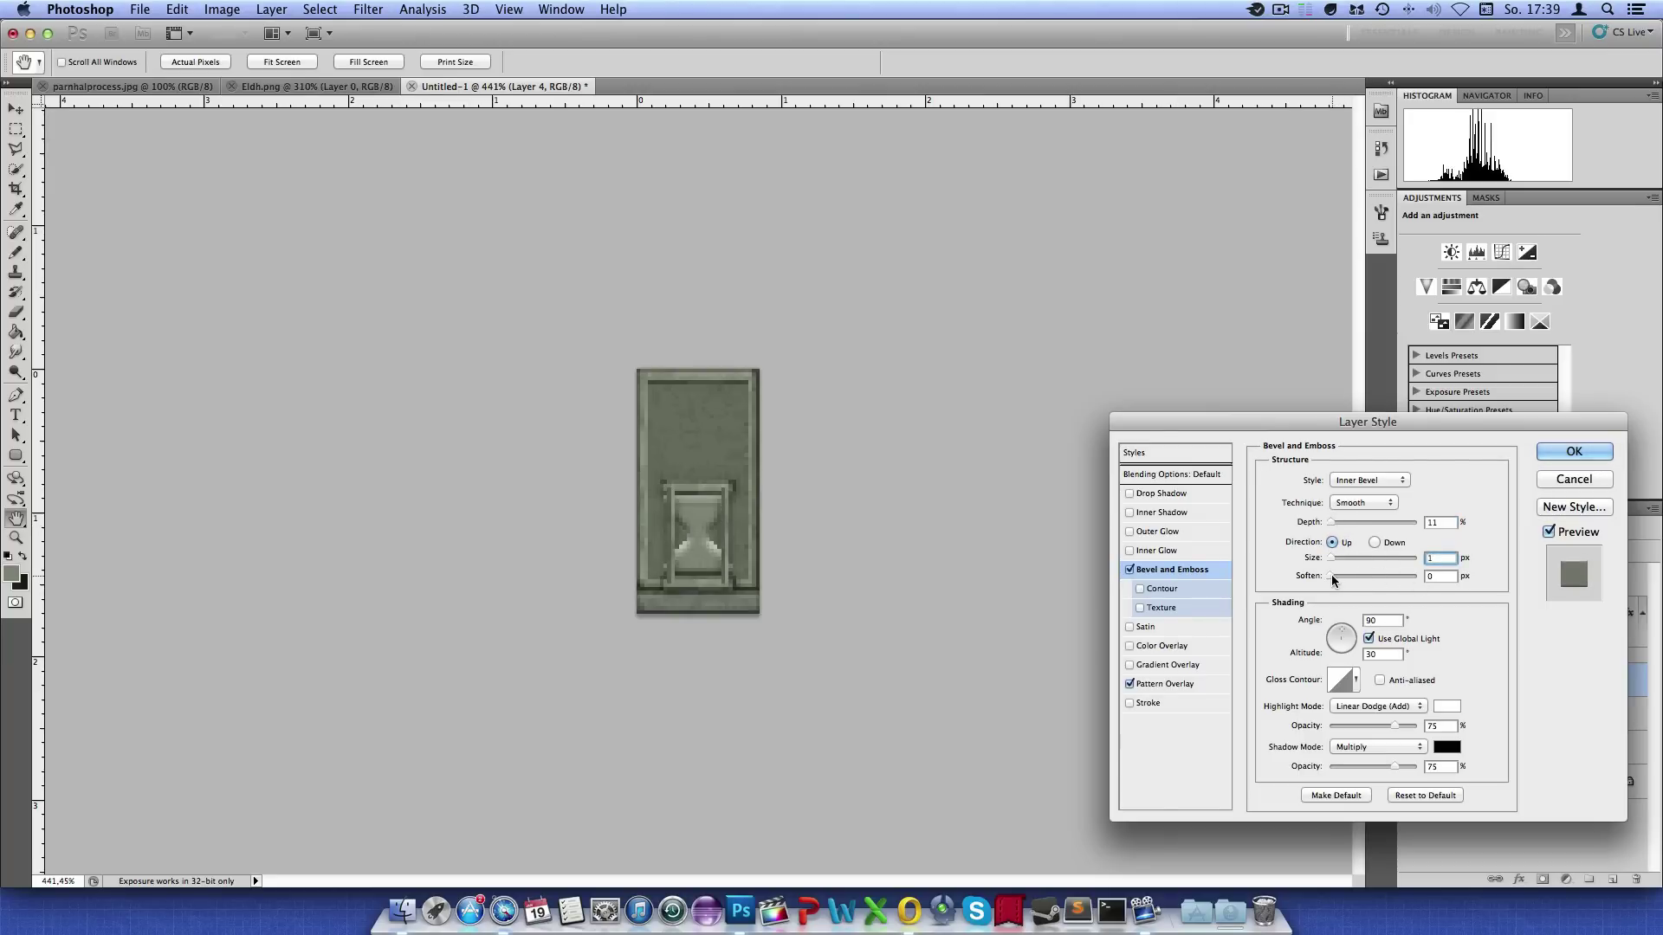
{"action": "left_click", "coordinate": [1331, 576]}
{"action": "type", "text": "1"}
{"action": "type", "text": "0"}
{"action": "mouse_move", "coordinate": [1349, 525]}
{"action": "left_mouse_down"}
{"action": "mouse_move", "coordinate": [1322, 527]}
{"action": "mouse_move", "coordinate": [1352, 527]}
{"action": "left_mouse_up"}
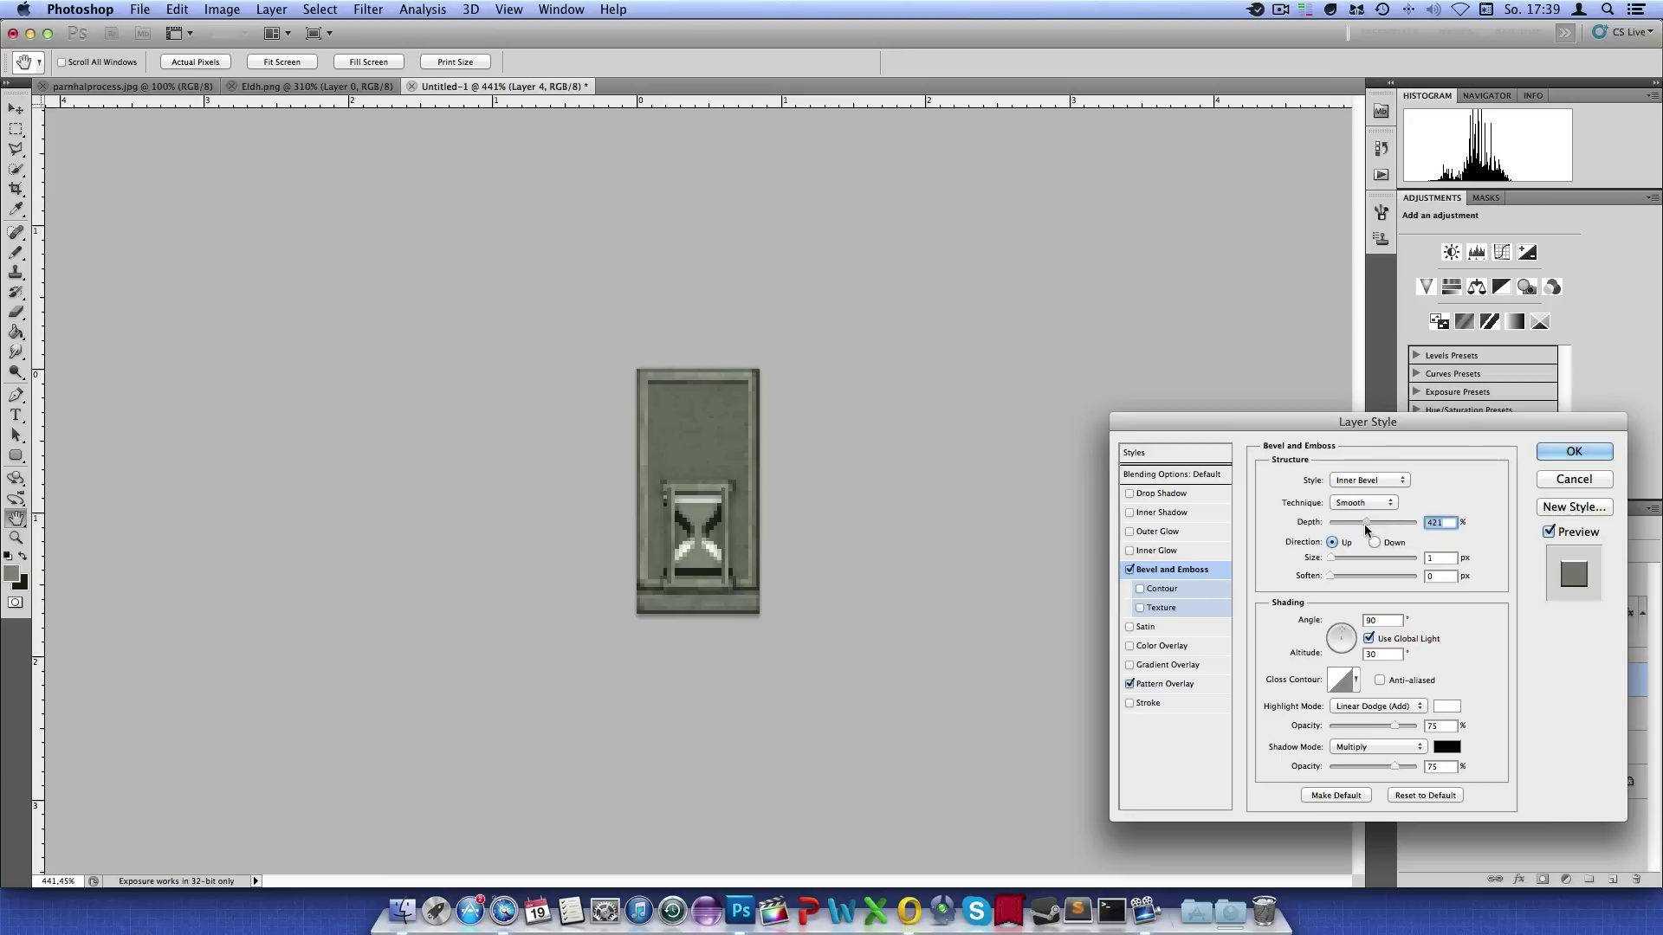
{"action": "left_click_drag", "start_coordinate": [1354, 529], "coordinate": [1328, 559]}
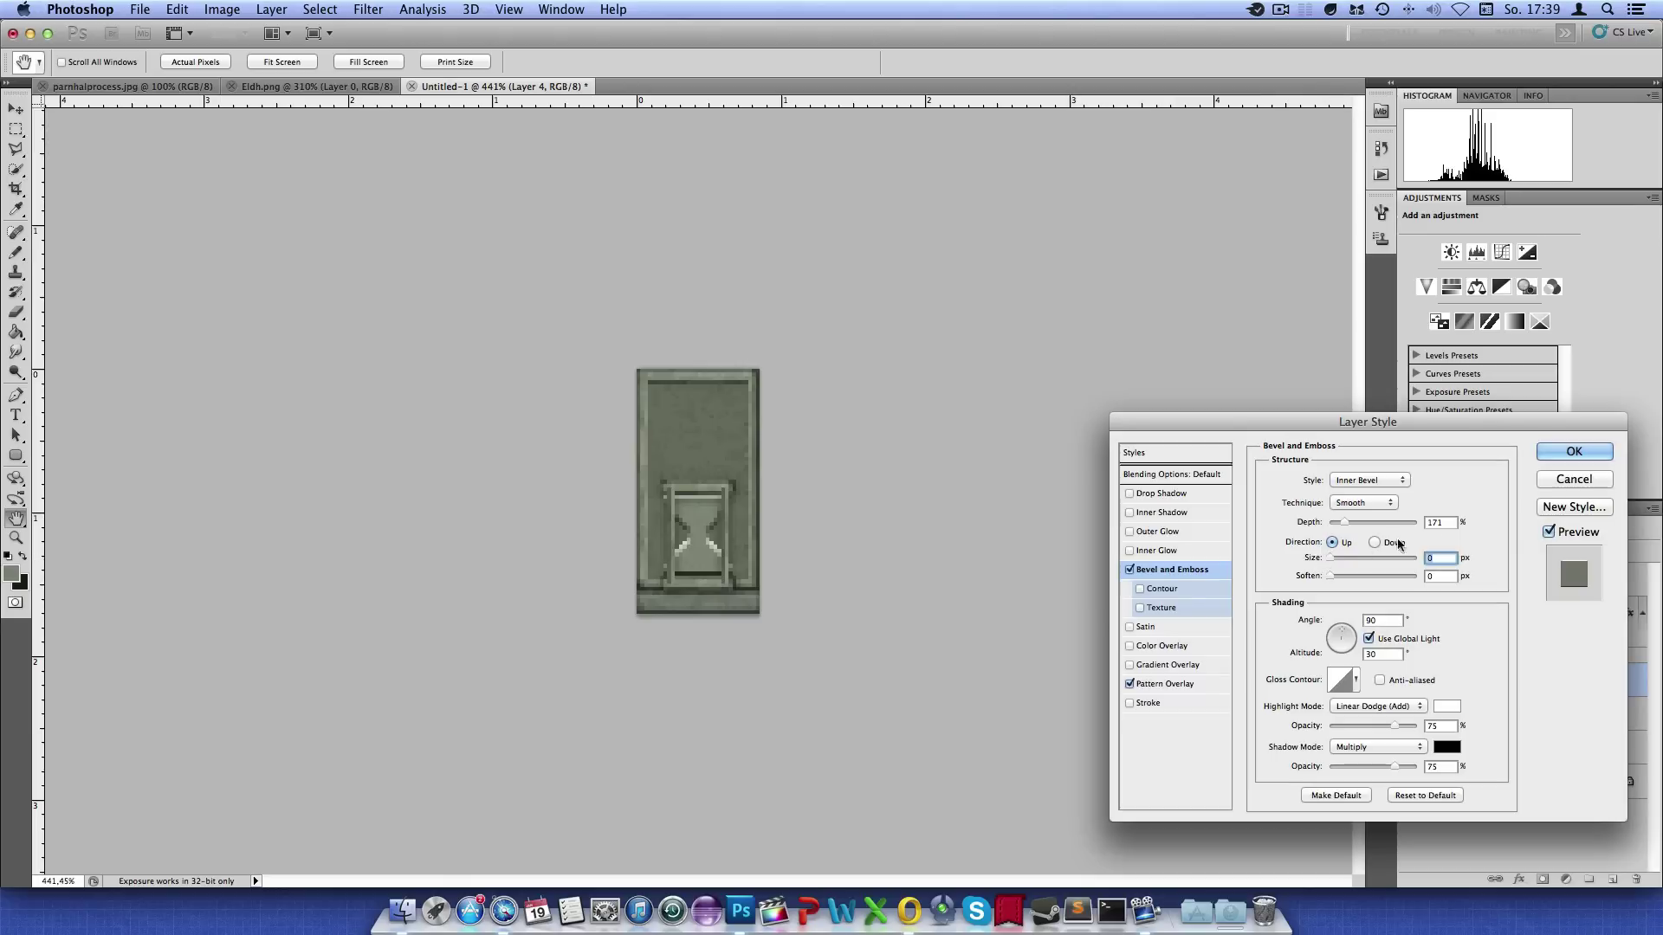
{"action": "mouse_move", "coordinate": [1343, 522]}
{"action": "left_mouse_down"}
{"action": "mouse_move", "coordinate": [1358, 523]}
{"action": "mouse_move", "coordinate": [1344, 573]}
{"action": "left_mouse_up"}
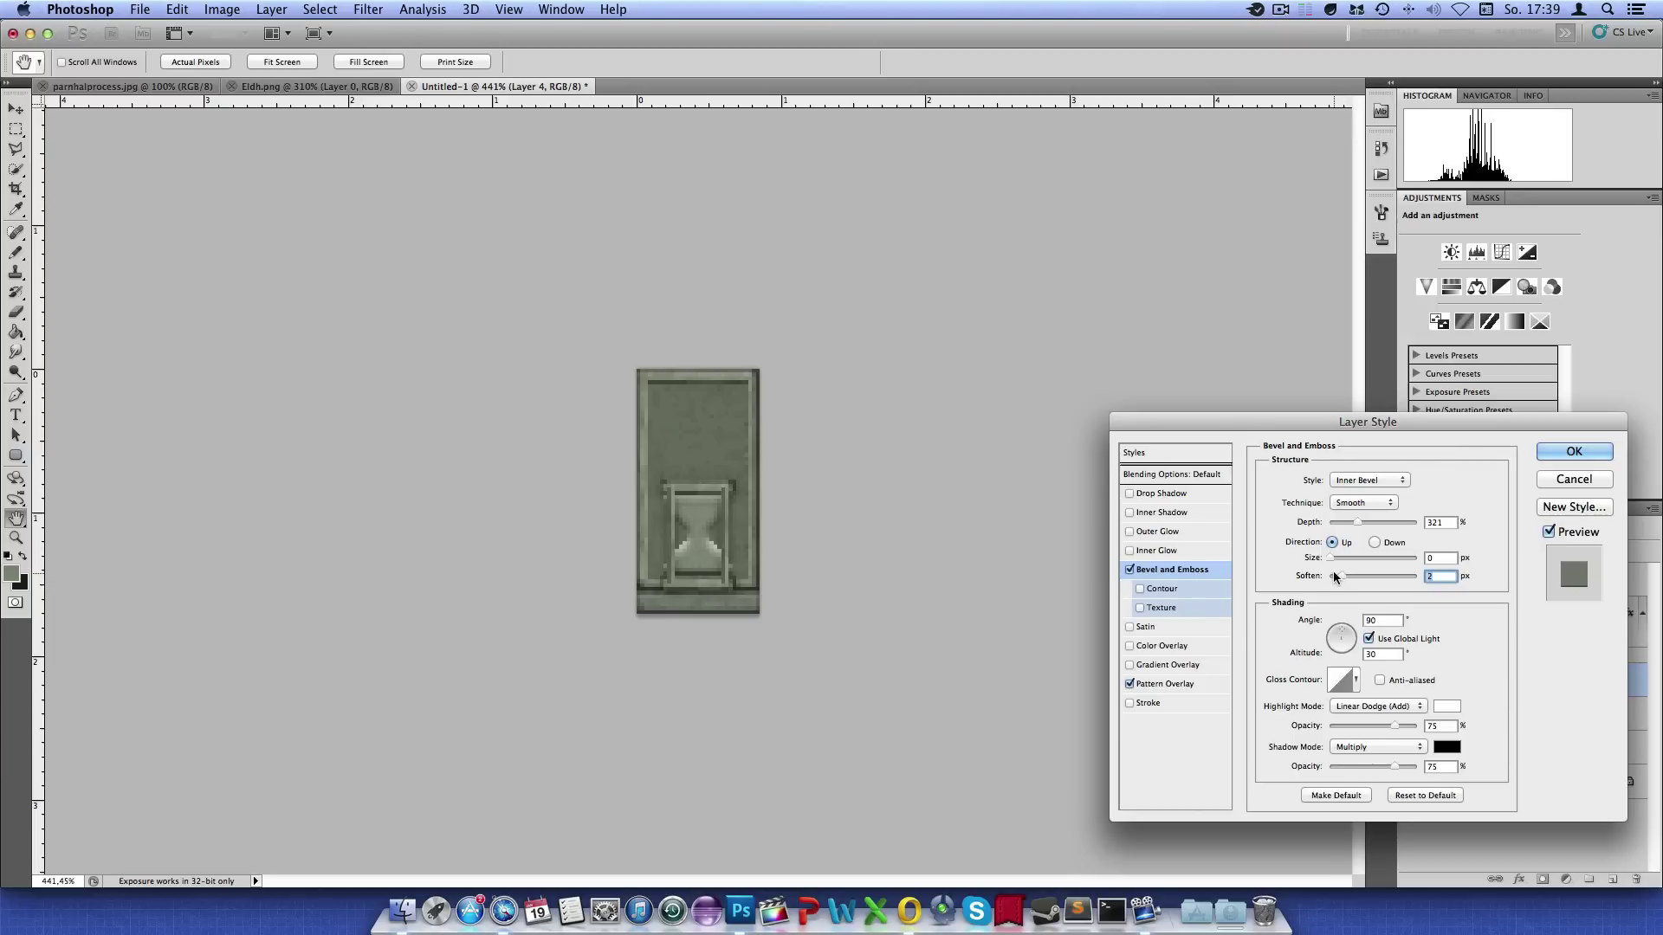
{"action": "left_click_drag", "start_coordinate": [1345, 575], "coordinate": [1339, 578]}
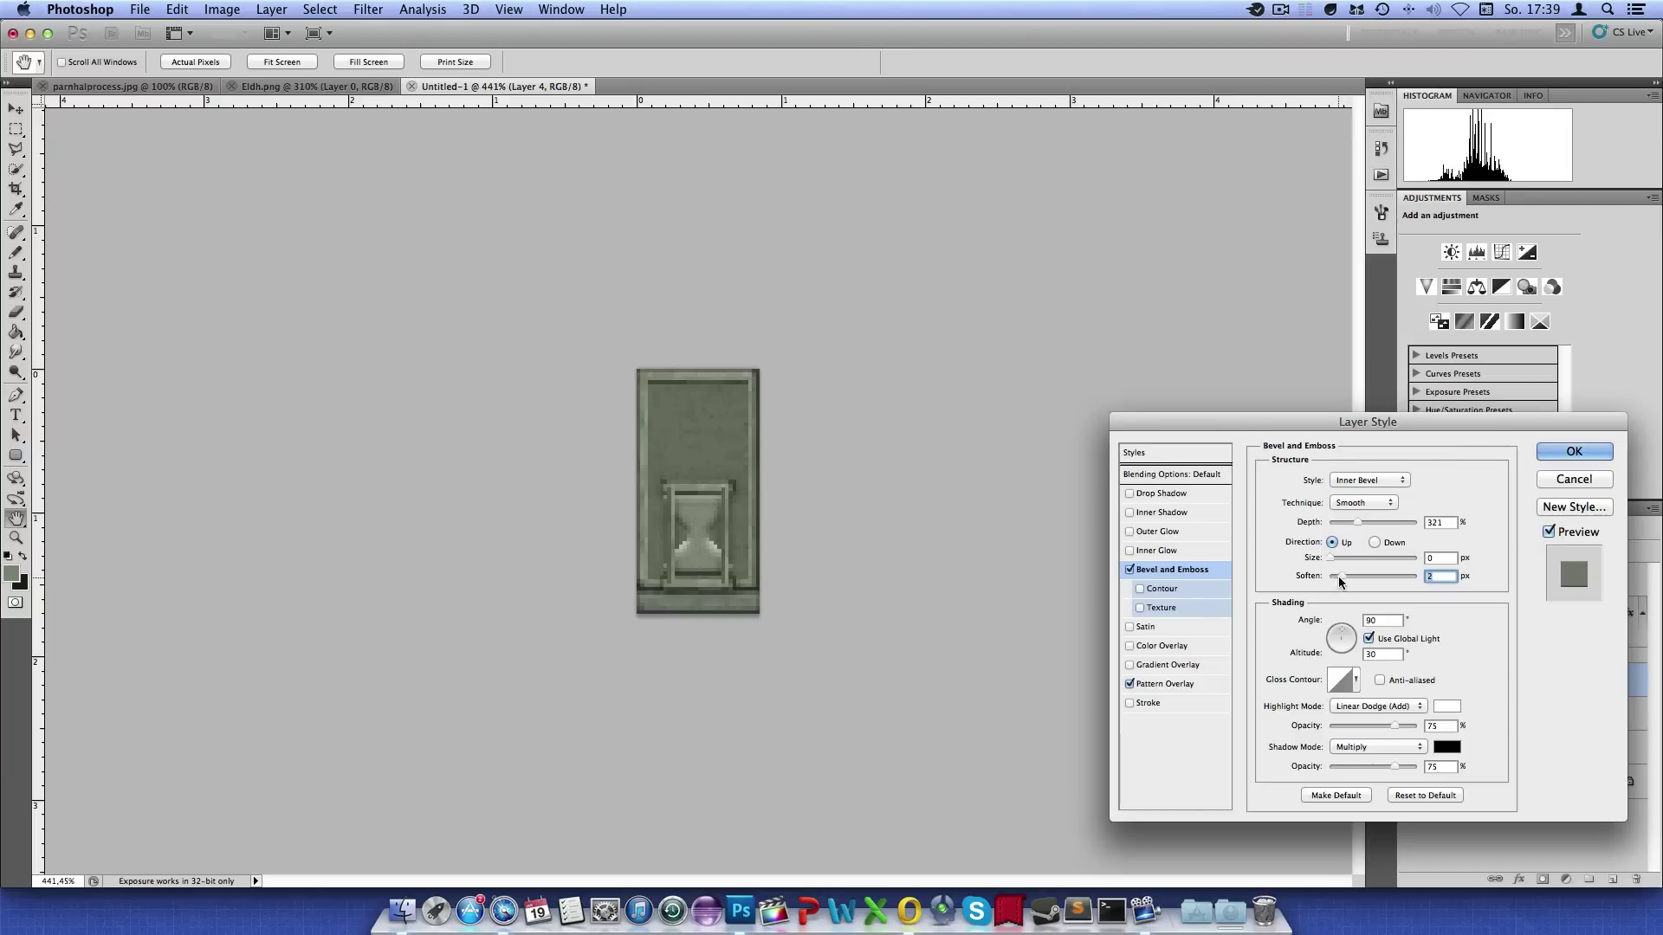
Enable the bevel Contour at a 76% range, leave Texture off, and apply the style
{"action": "left_click", "coordinate": [1174, 589]}
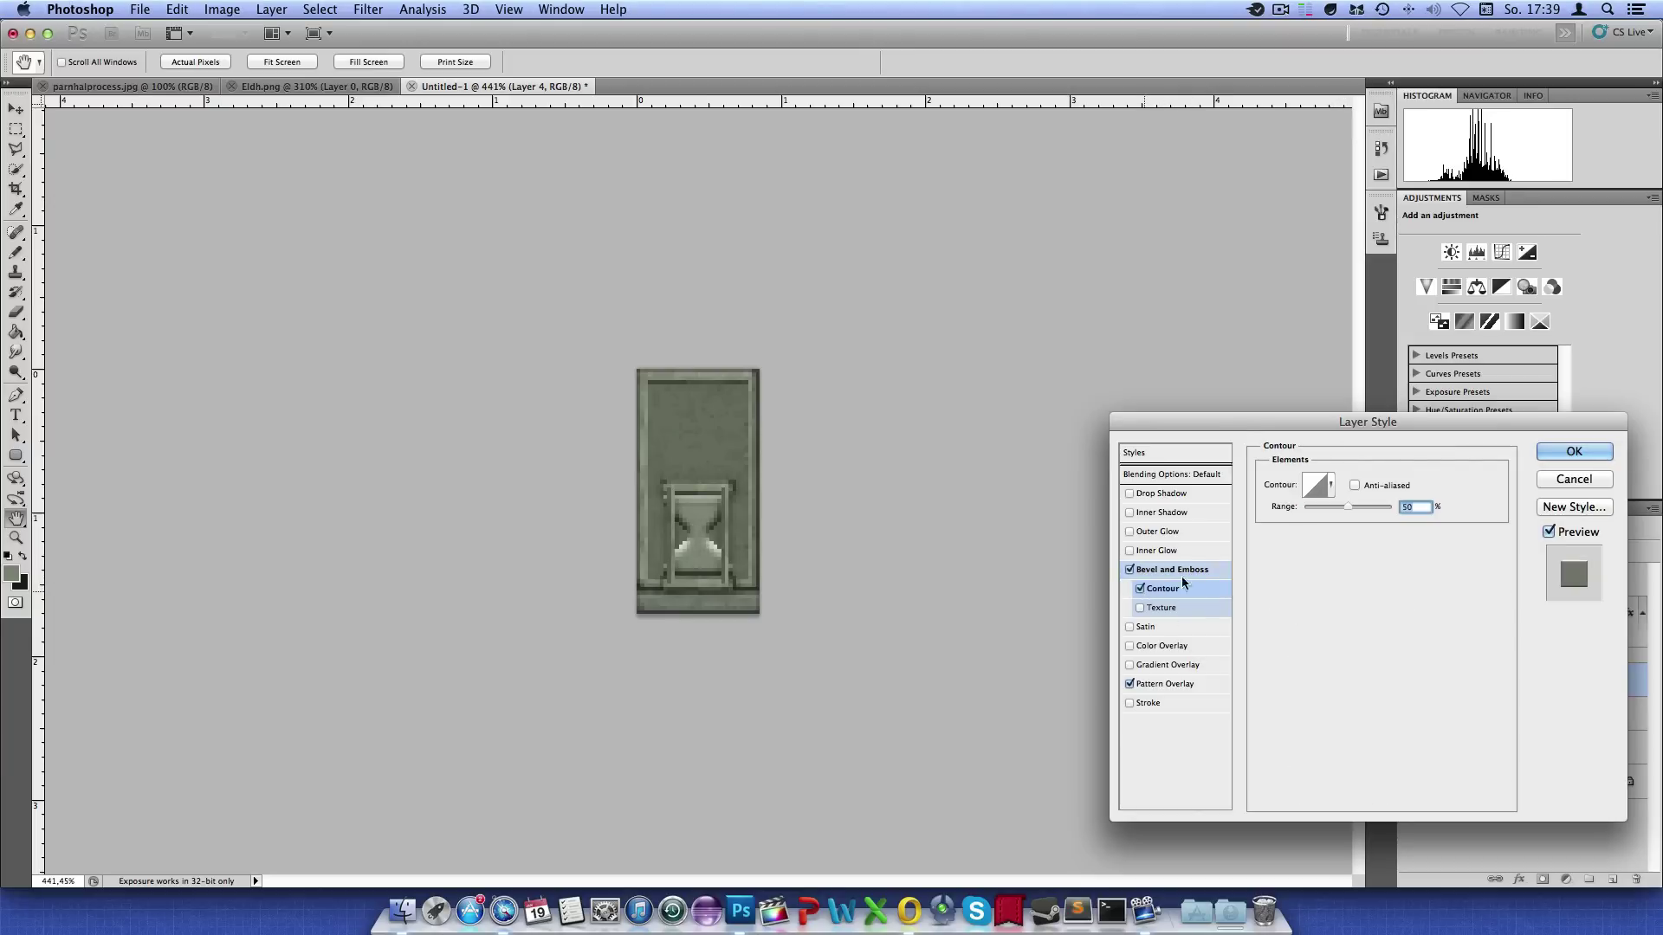
{"action": "left_click_drag", "start_coordinate": [1351, 506], "coordinate": [1411, 506]}
{"action": "left_click", "coordinate": [1160, 609]}
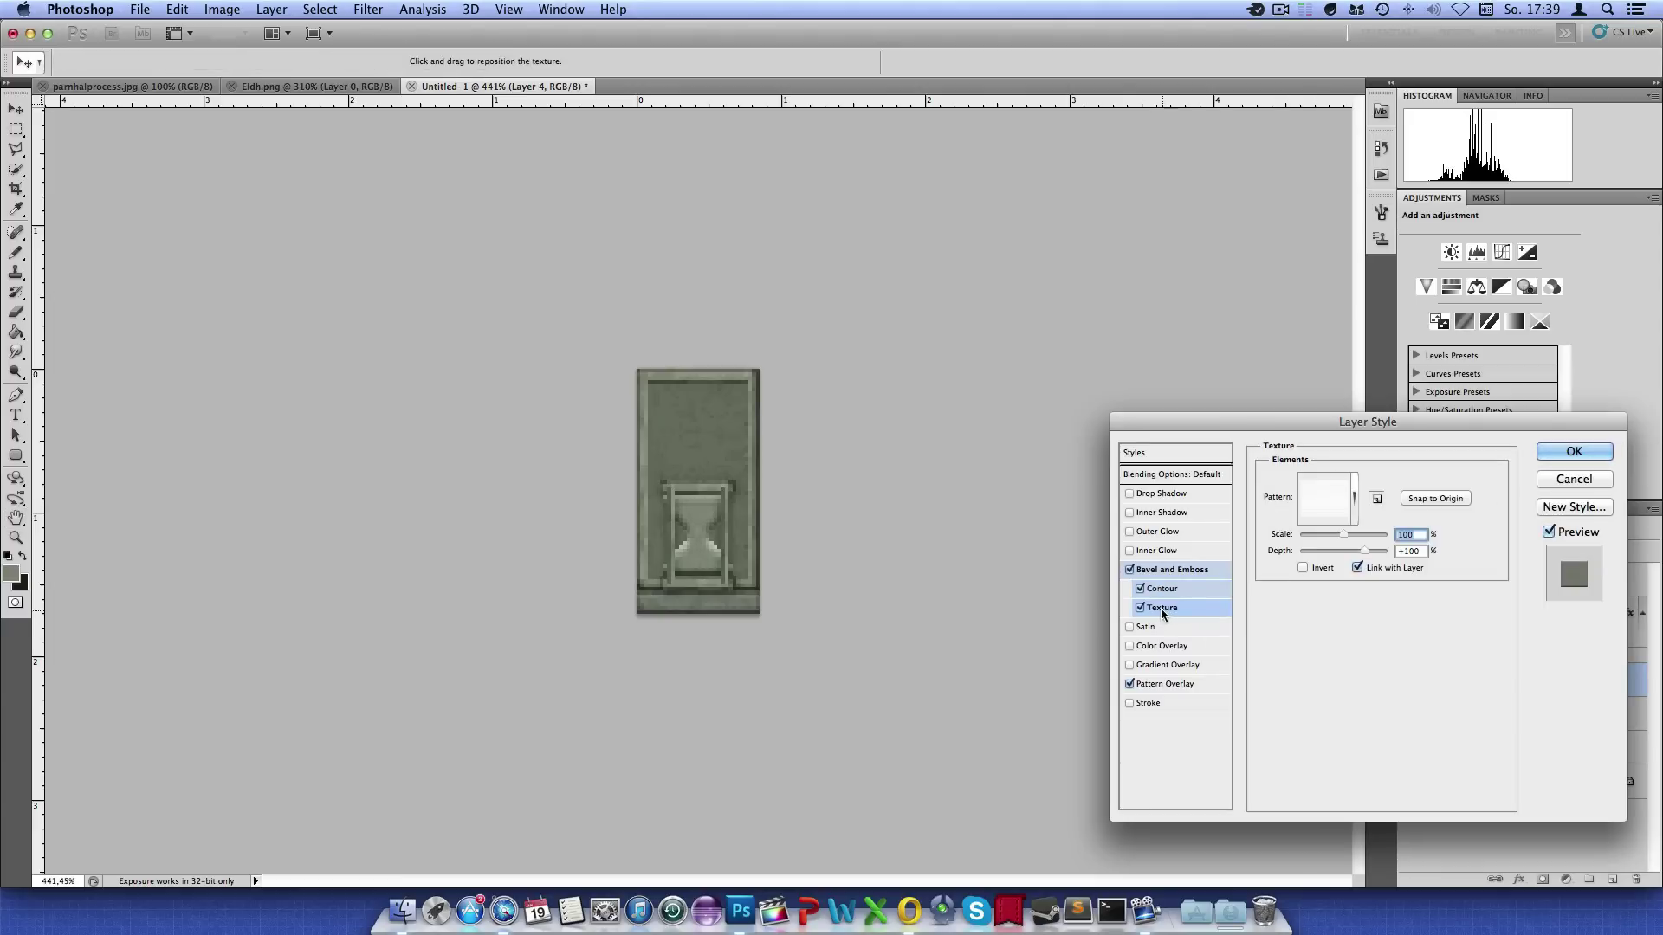
{"action": "left_click", "coordinate": [1140, 608]}
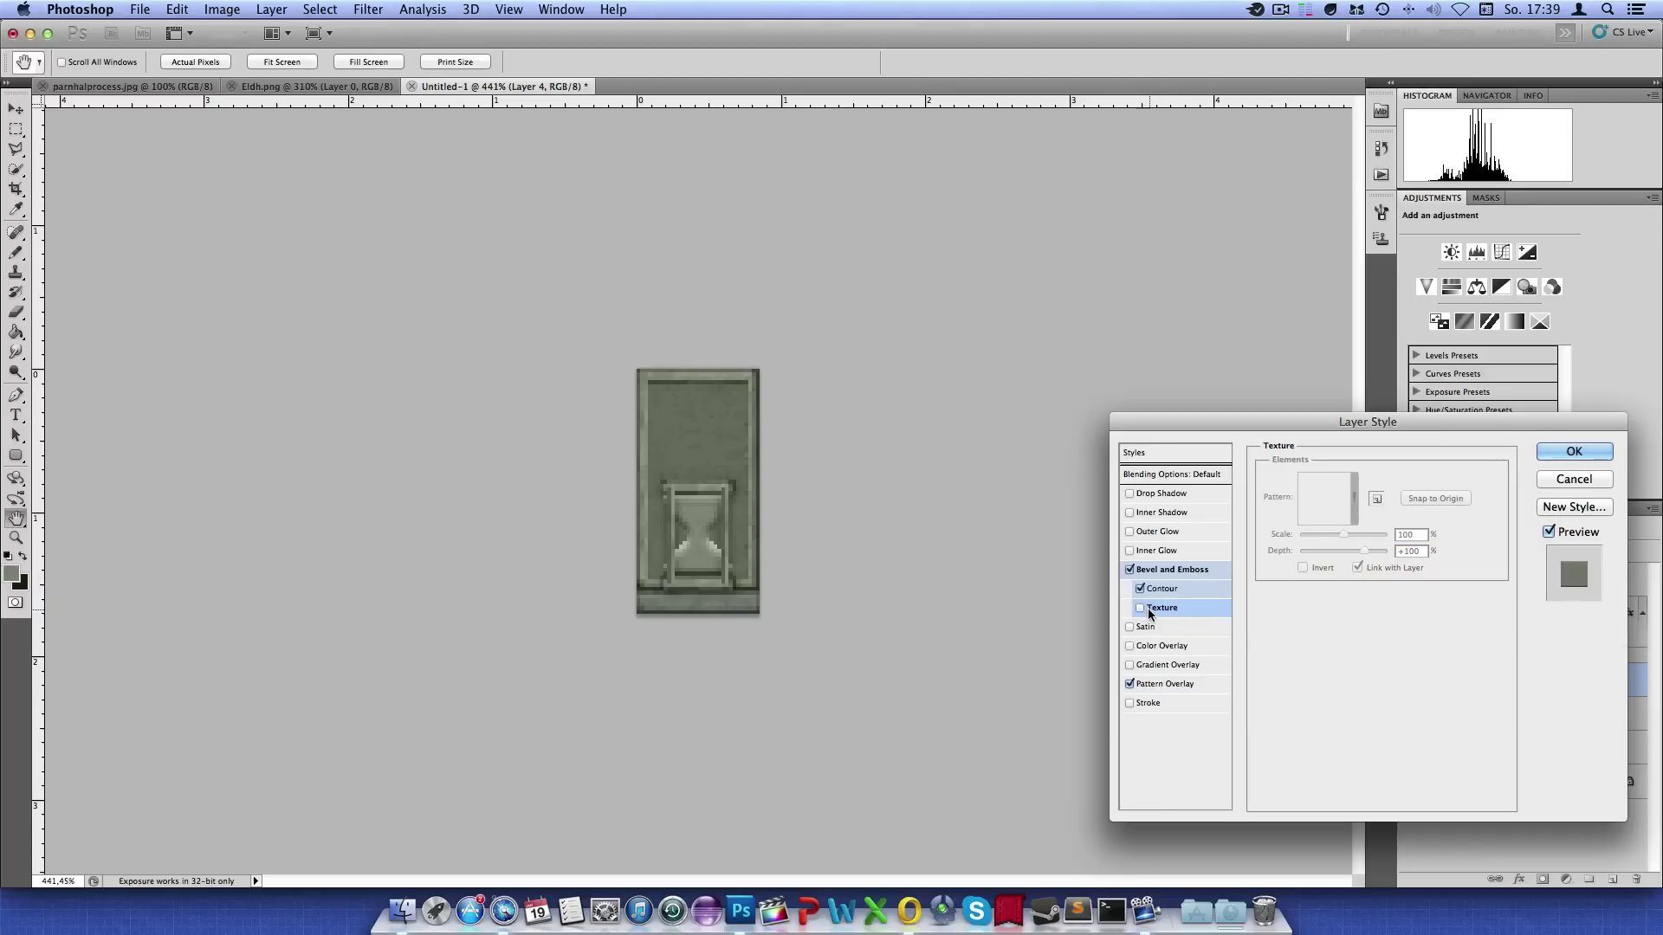
{"action": "left_click", "coordinate": [1573, 451]}
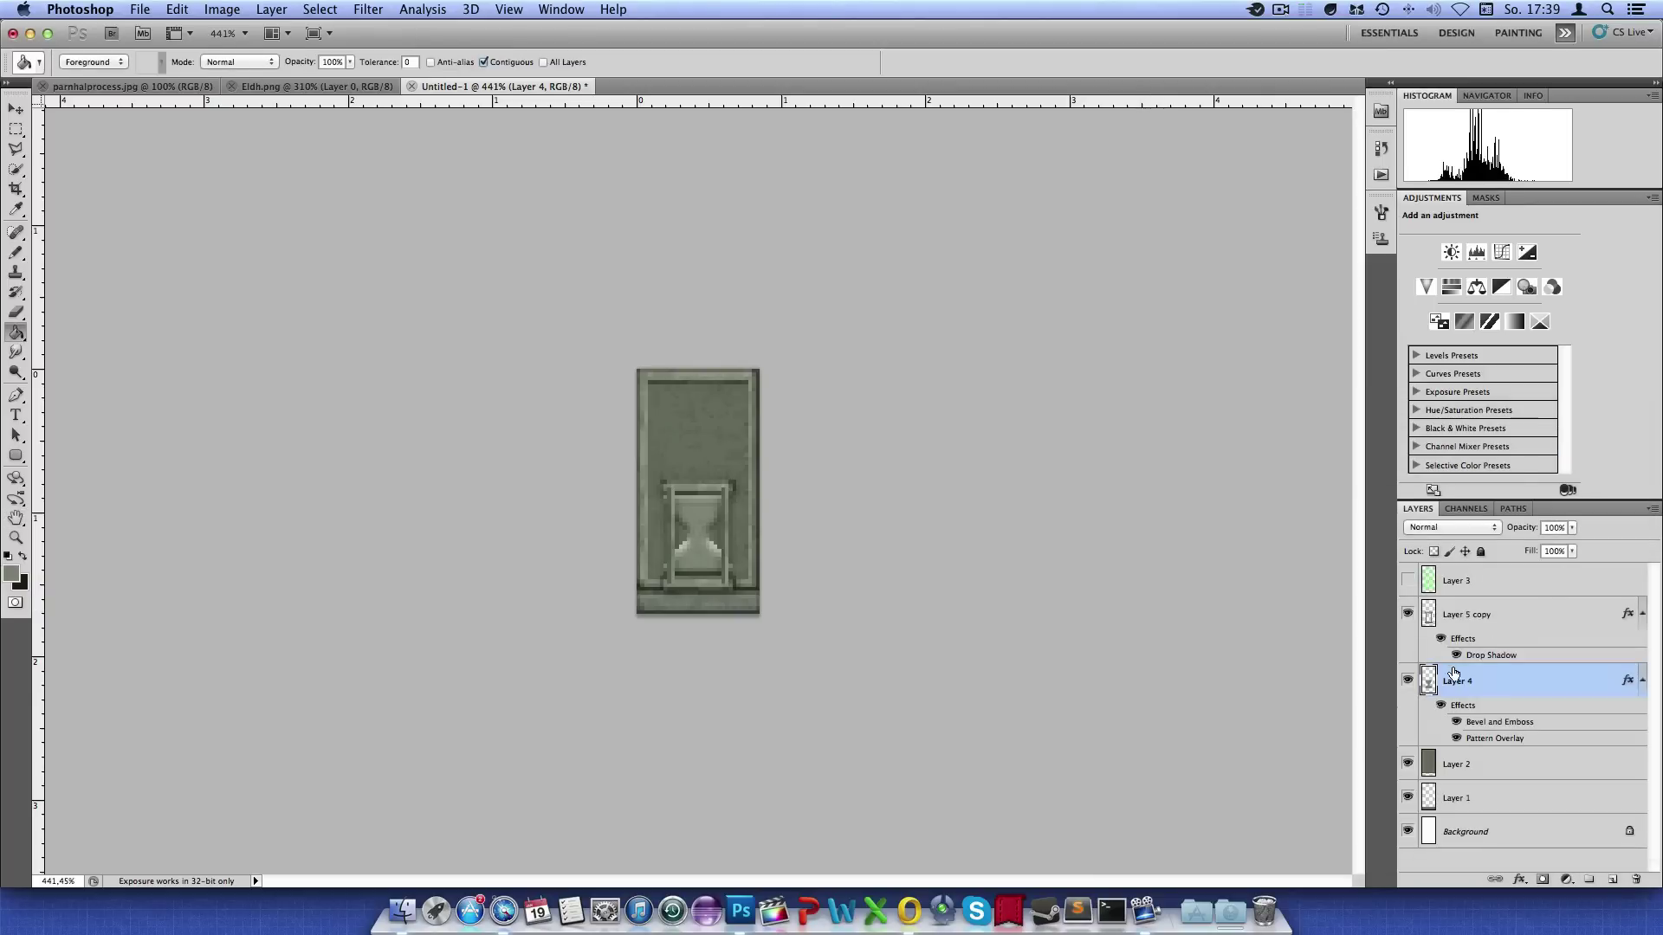
Hide the green Layer 3 line art and reopen Layer 4's layer style settings
{"action": "scroll", "coordinate": [835, 508], "scroll_direction": "up", "scroll_amount": 1}
{"action": "scroll", "coordinate": [823, 515], "scroll_direction": "down", "scroll_amount": 1}
{"action": "scroll", "coordinate": [811, 522], "scroll_direction": "down", "scroll_amount": 1}
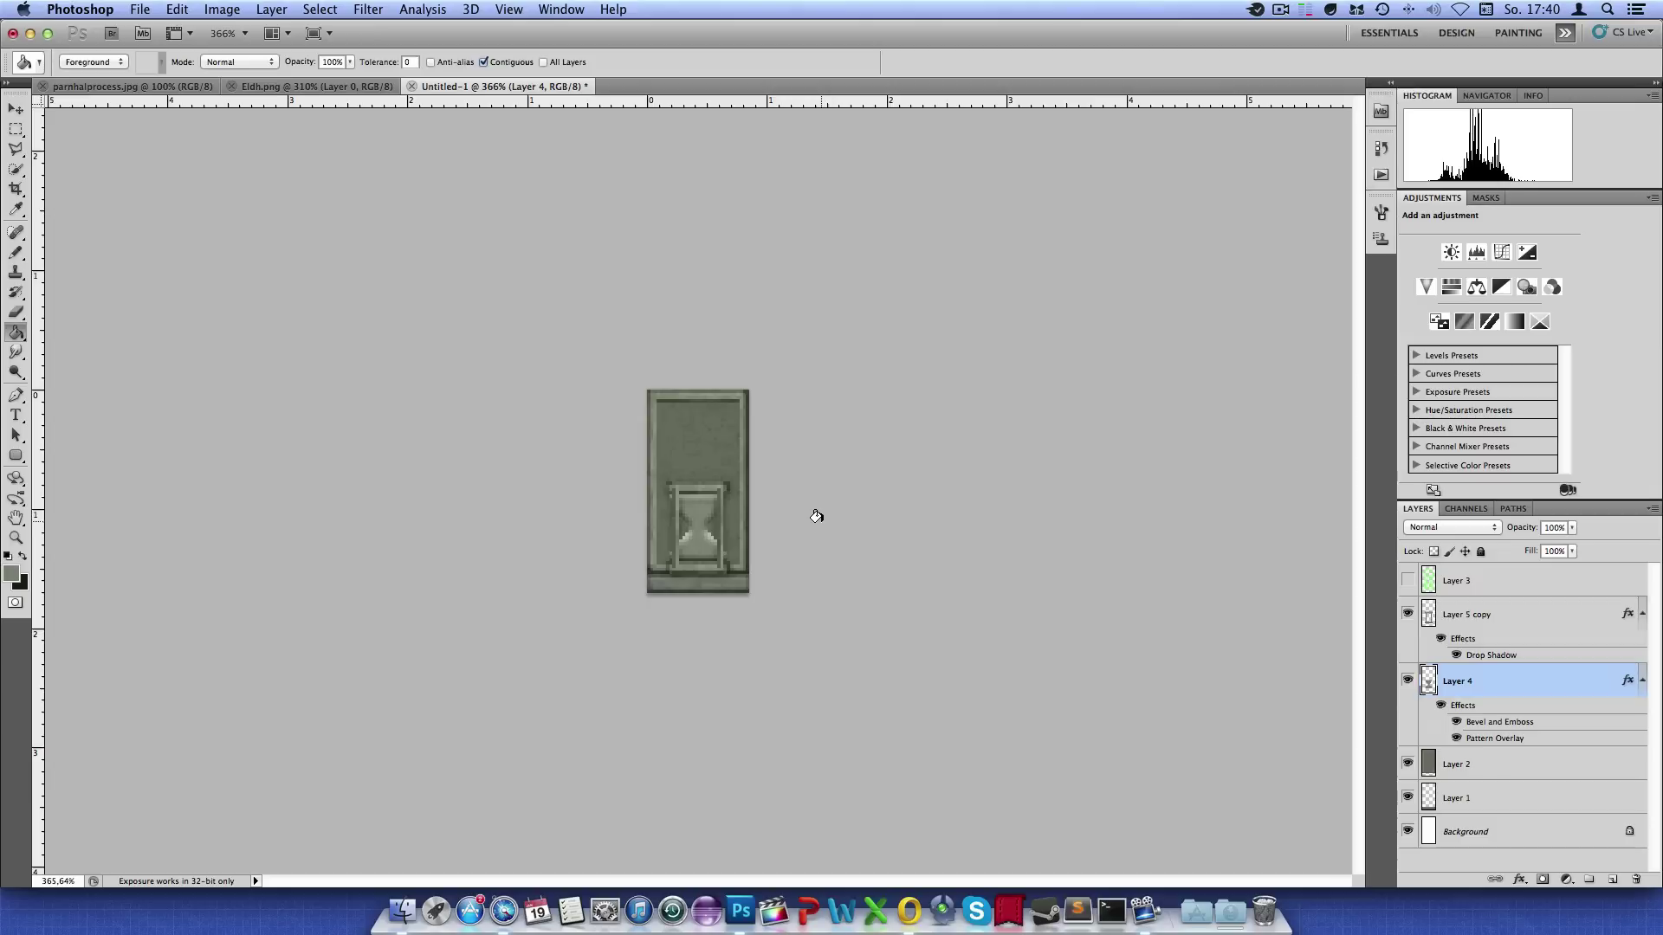
{"action": "left_click", "coordinate": [1406, 581]}
{"action": "scroll", "coordinate": [653, 547], "scroll_direction": "up", "scroll_amount": 3}
{"action": "scroll", "coordinate": [653, 548], "scroll_direction": "up", "scroll_amount": 3}
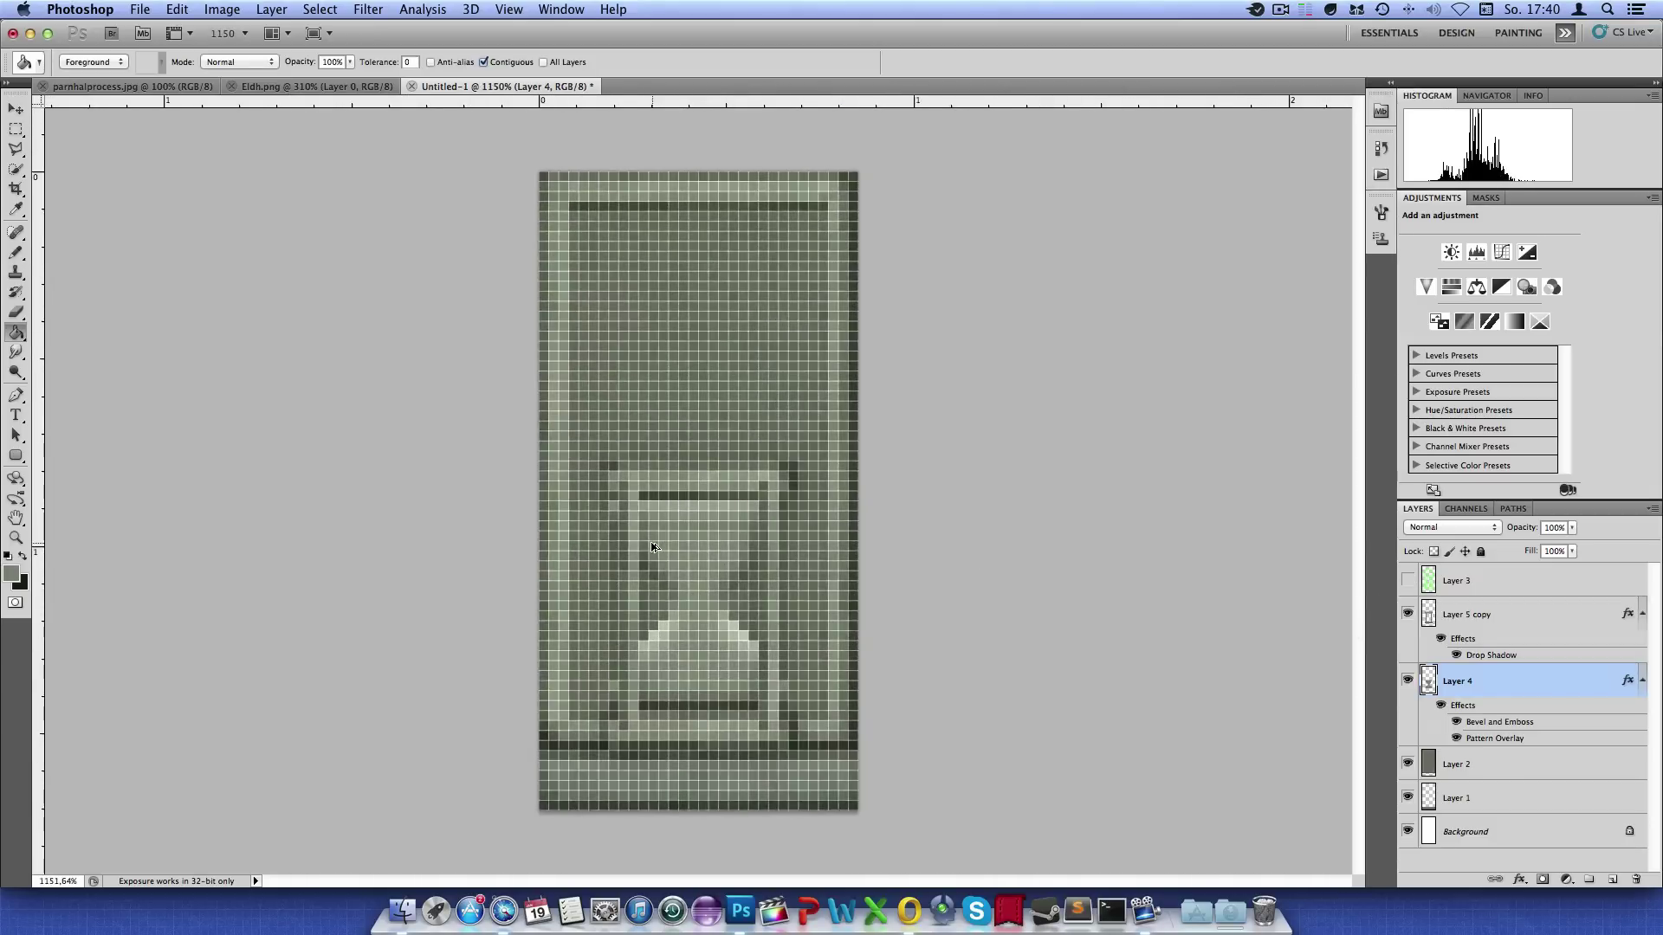
{"action": "scroll", "coordinate": [653, 547], "scroll_direction": "down", "scroll_amount": 3}
{"action": "right_click", "coordinate": [1446, 686]}
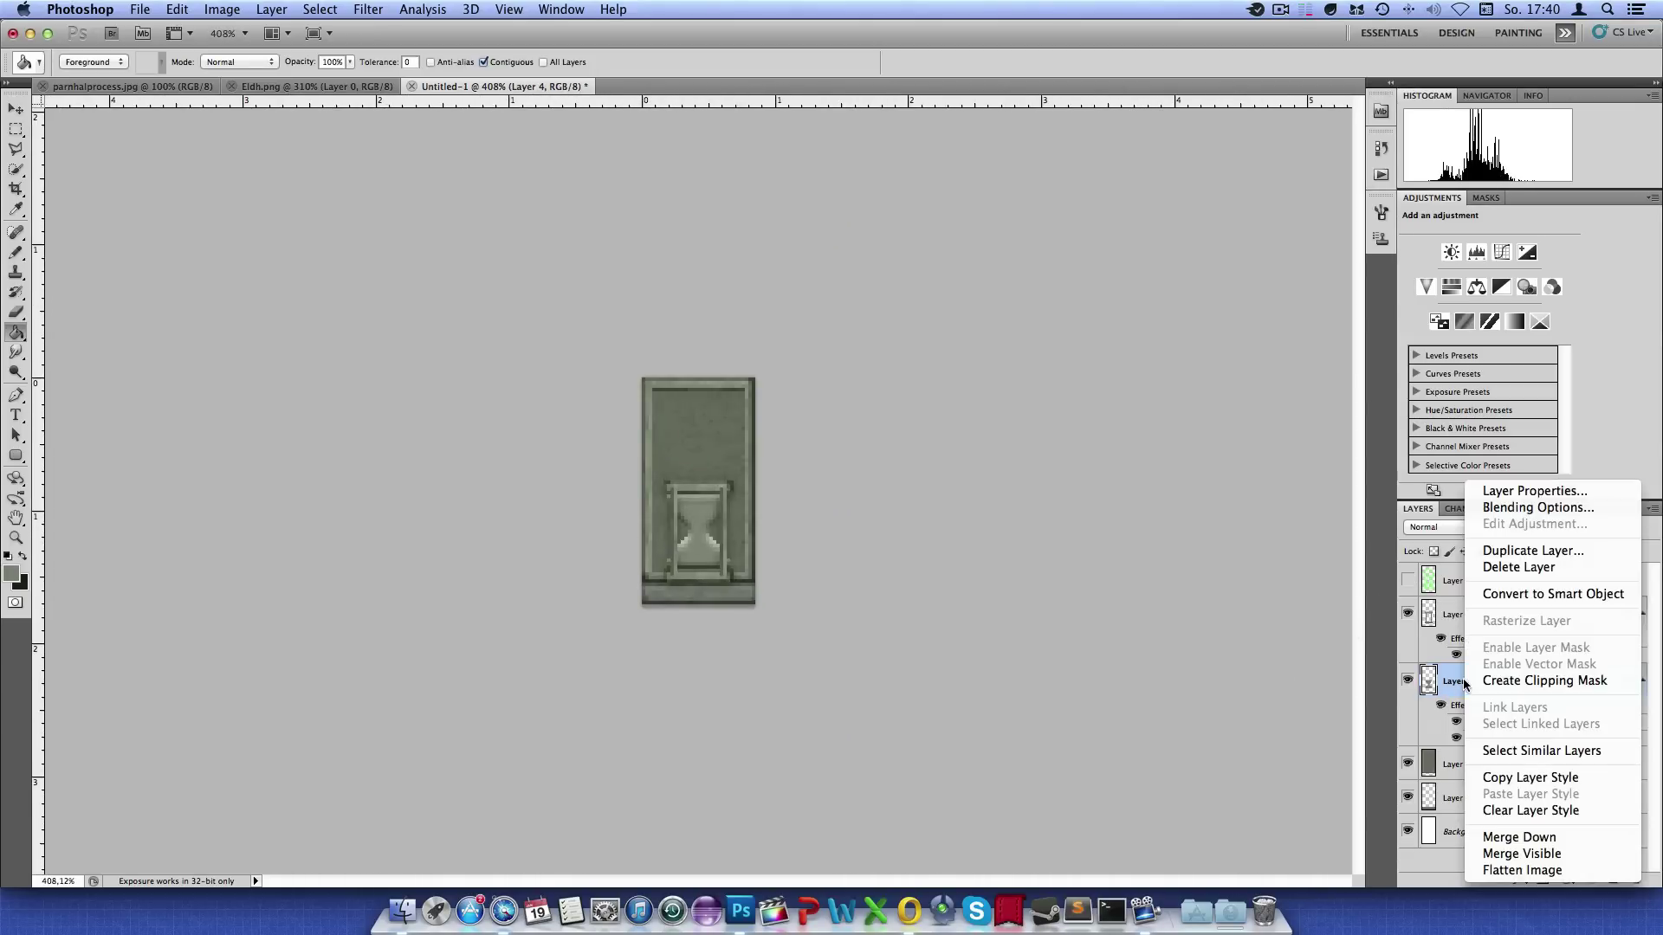
{"action": "left_click", "coordinate": [1505, 505]}
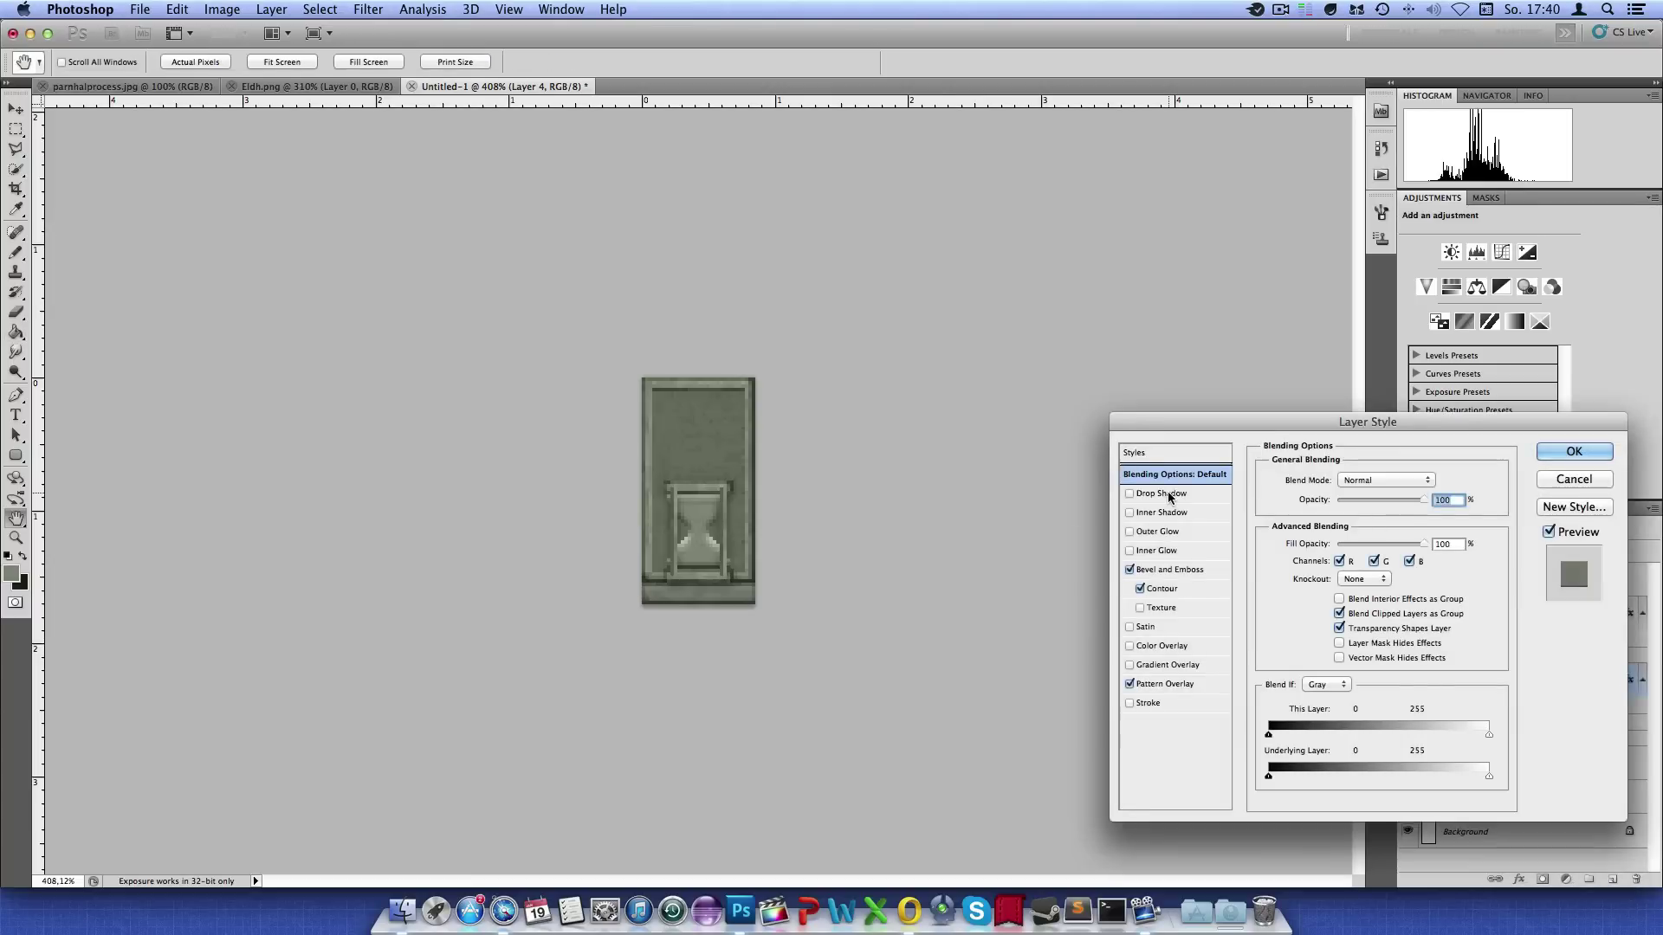
Add a drop shadow to Layer 4: about 34% opacity, 2 px distance, 4 px size, 85% noise
{"action": "left_click", "coordinate": [1162, 493]}
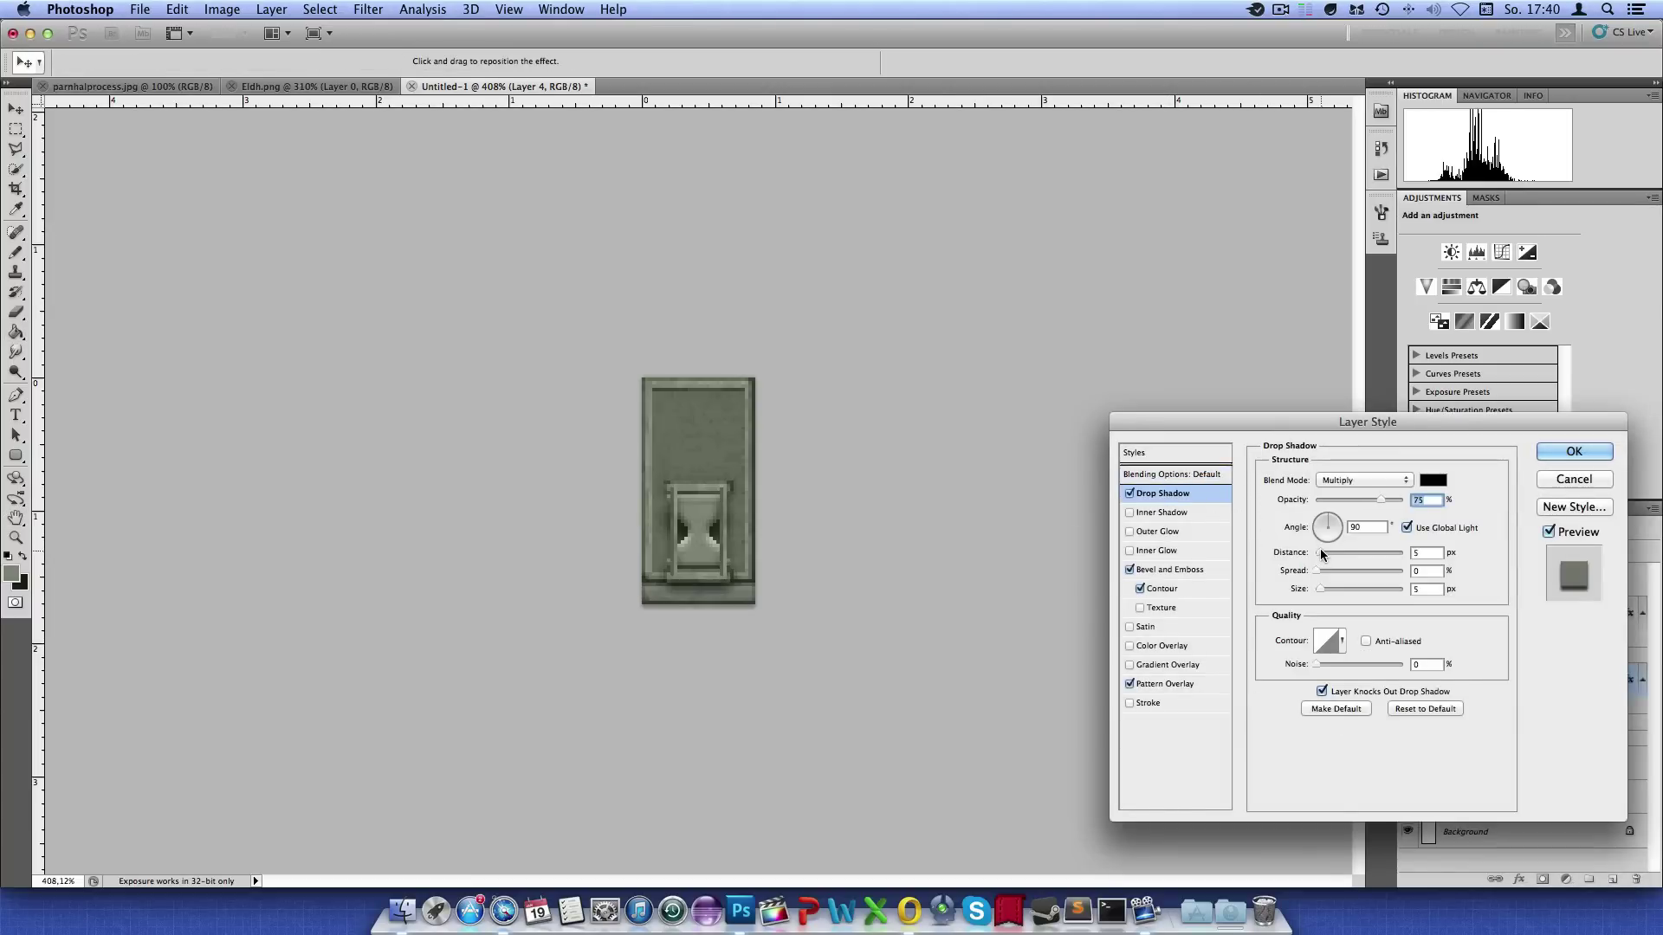
{"action": "left_click_drag", "start_coordinate": [1380, 499], "coordinate": [1334, 503]}
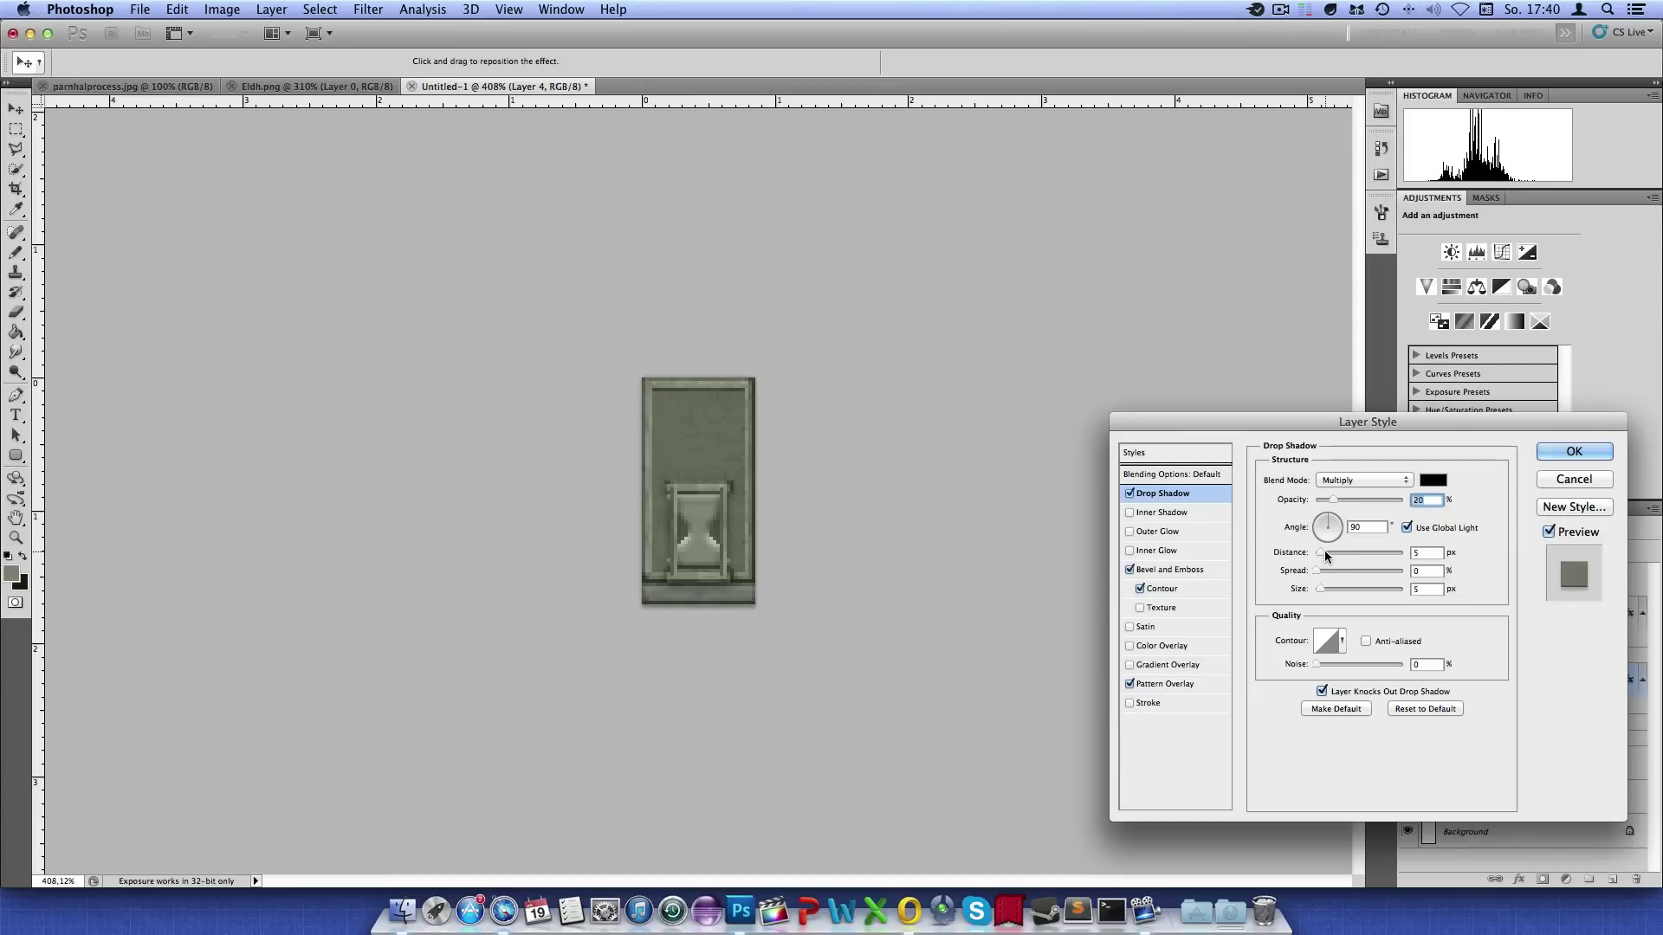
{"action": "left_click_drag", "start_coordinate": [1320, 557], "coordinate": [1318, 586]}
{"action": "key", "text": "Down"}
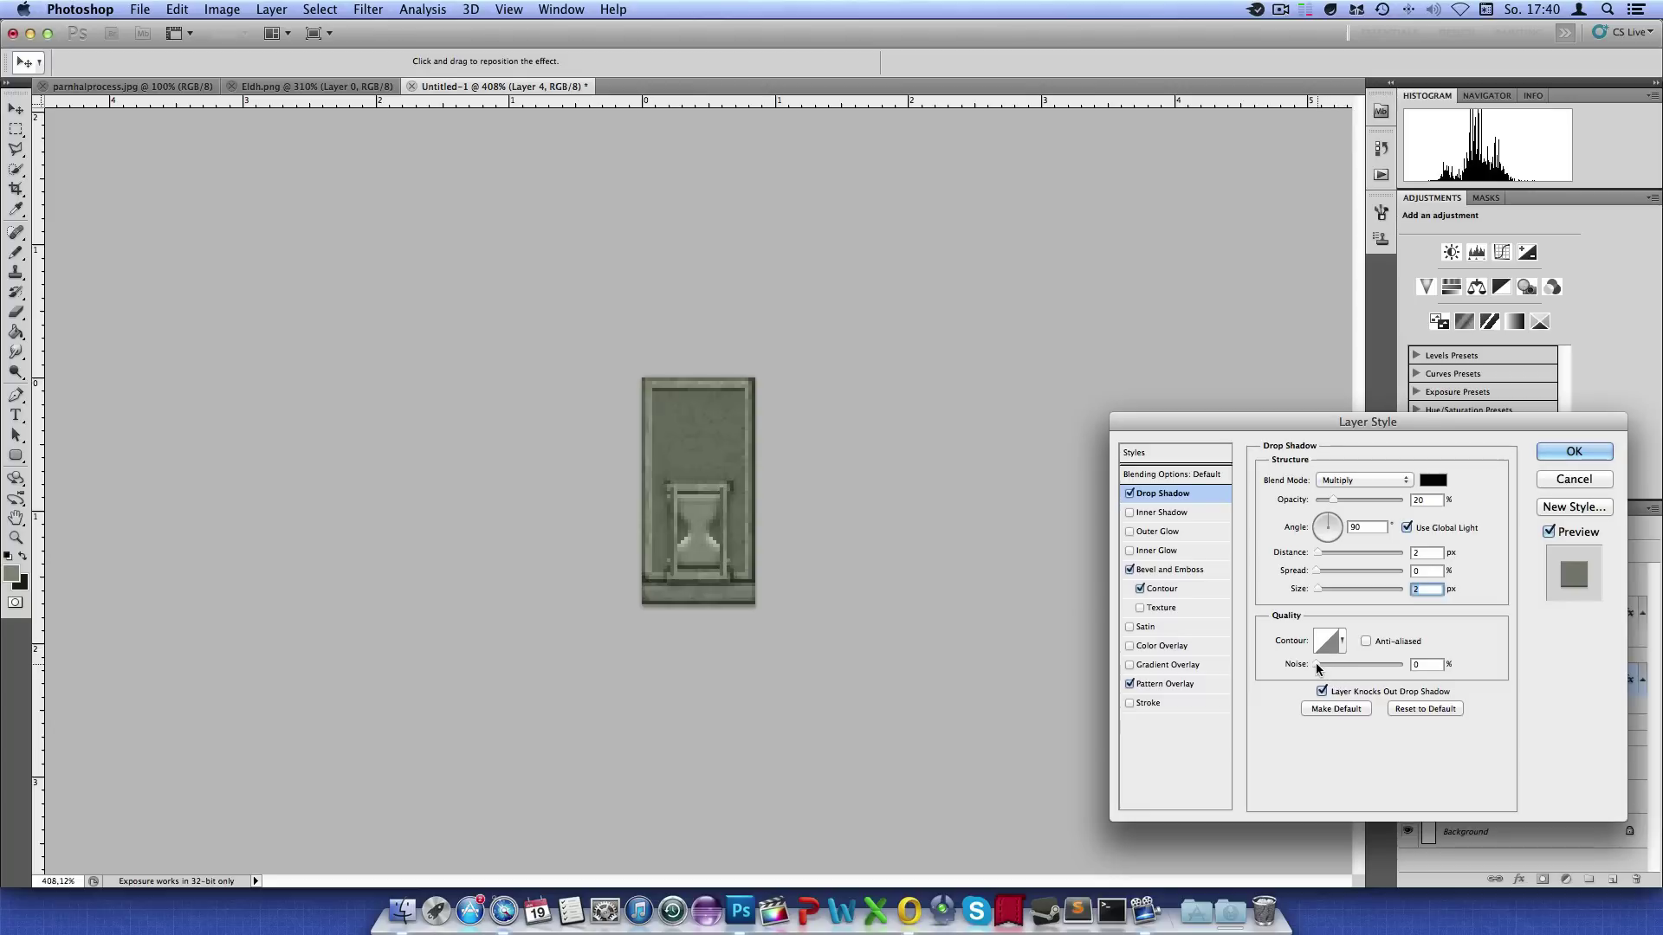
{"action": "mouse_move", "coordinate": [1316, 664]}
{"action": "left_mouse_down"}
{"action": "mouse_move", "coordinate": [1404, 665]}
{"action": "mouse_move", "coordinate": [1390, 665]}
{"action": "left_mouse_up"}
{"action": "left_click", "coordinate": [1318, 594]}
{"action": "left_click", "coordinate": [1542, 451]}
Add a new empty layer above Layer 5 copy and switch to the Pencil tool
{"action": "scroll", "coordinate": [853, 537], "scroll_direction": "down", "scroll_amount": 5}
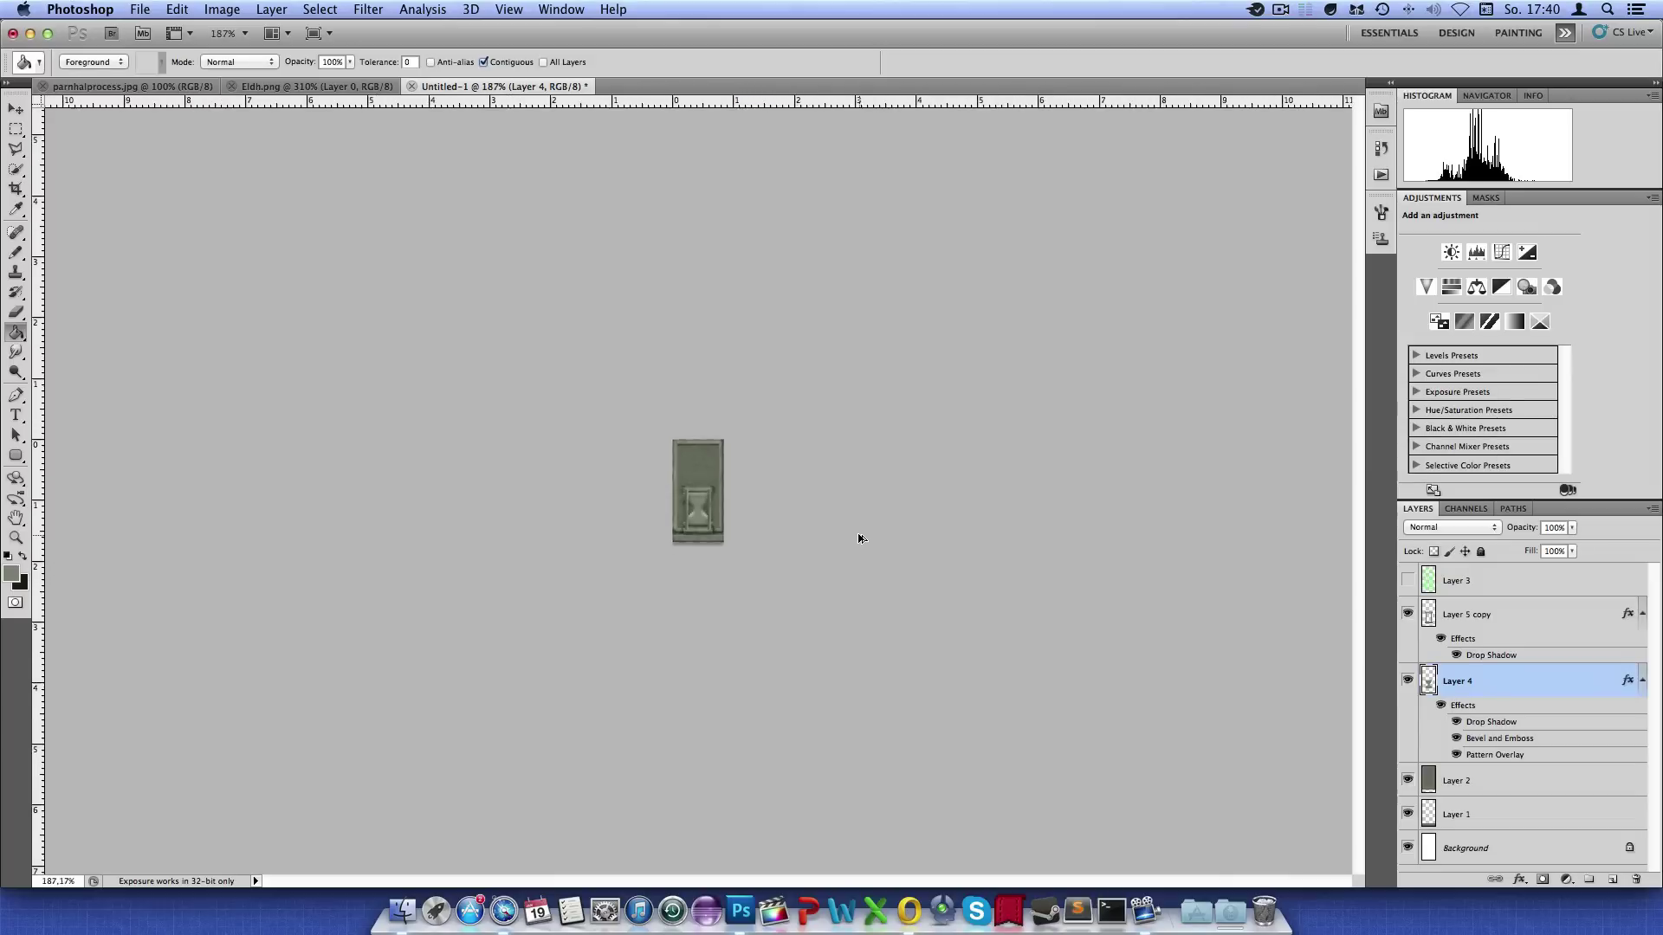
{"action": "scroll", "coordinate": [702, 517], "scroll_direction": "up", "scroll_amount": 8}
{"action": "scroll", "coordinate": [702, 517], "scroll_direction": "down", "scroll_amount": 3}
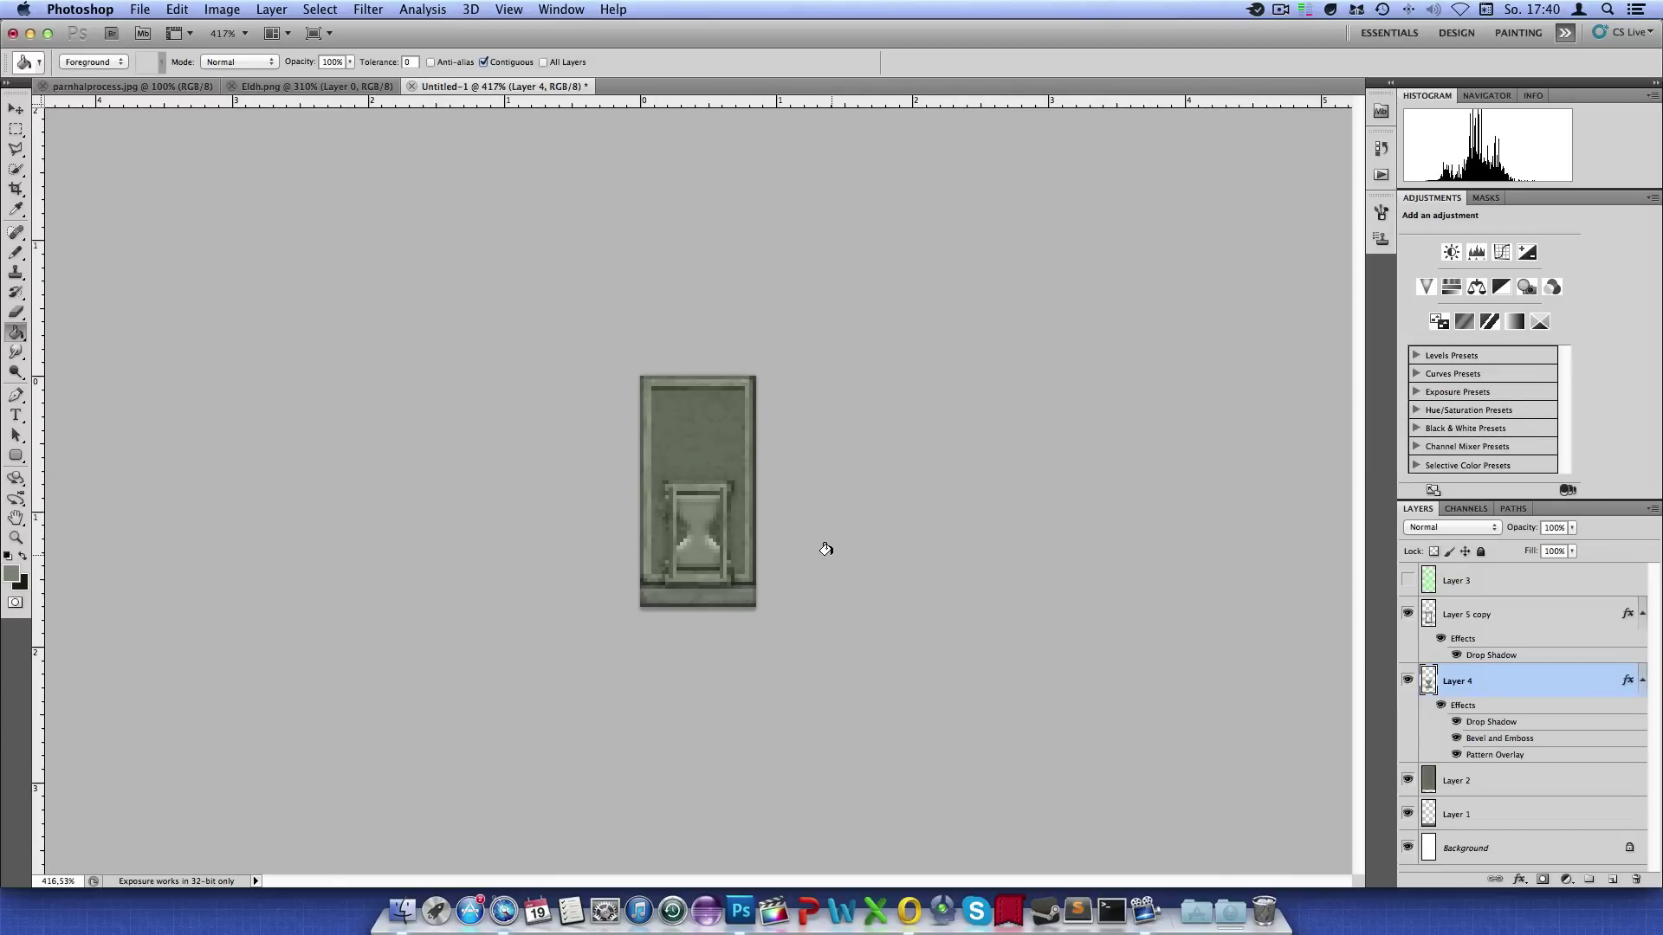
{"action": "left_click", "coordinate": [1479, 615]}
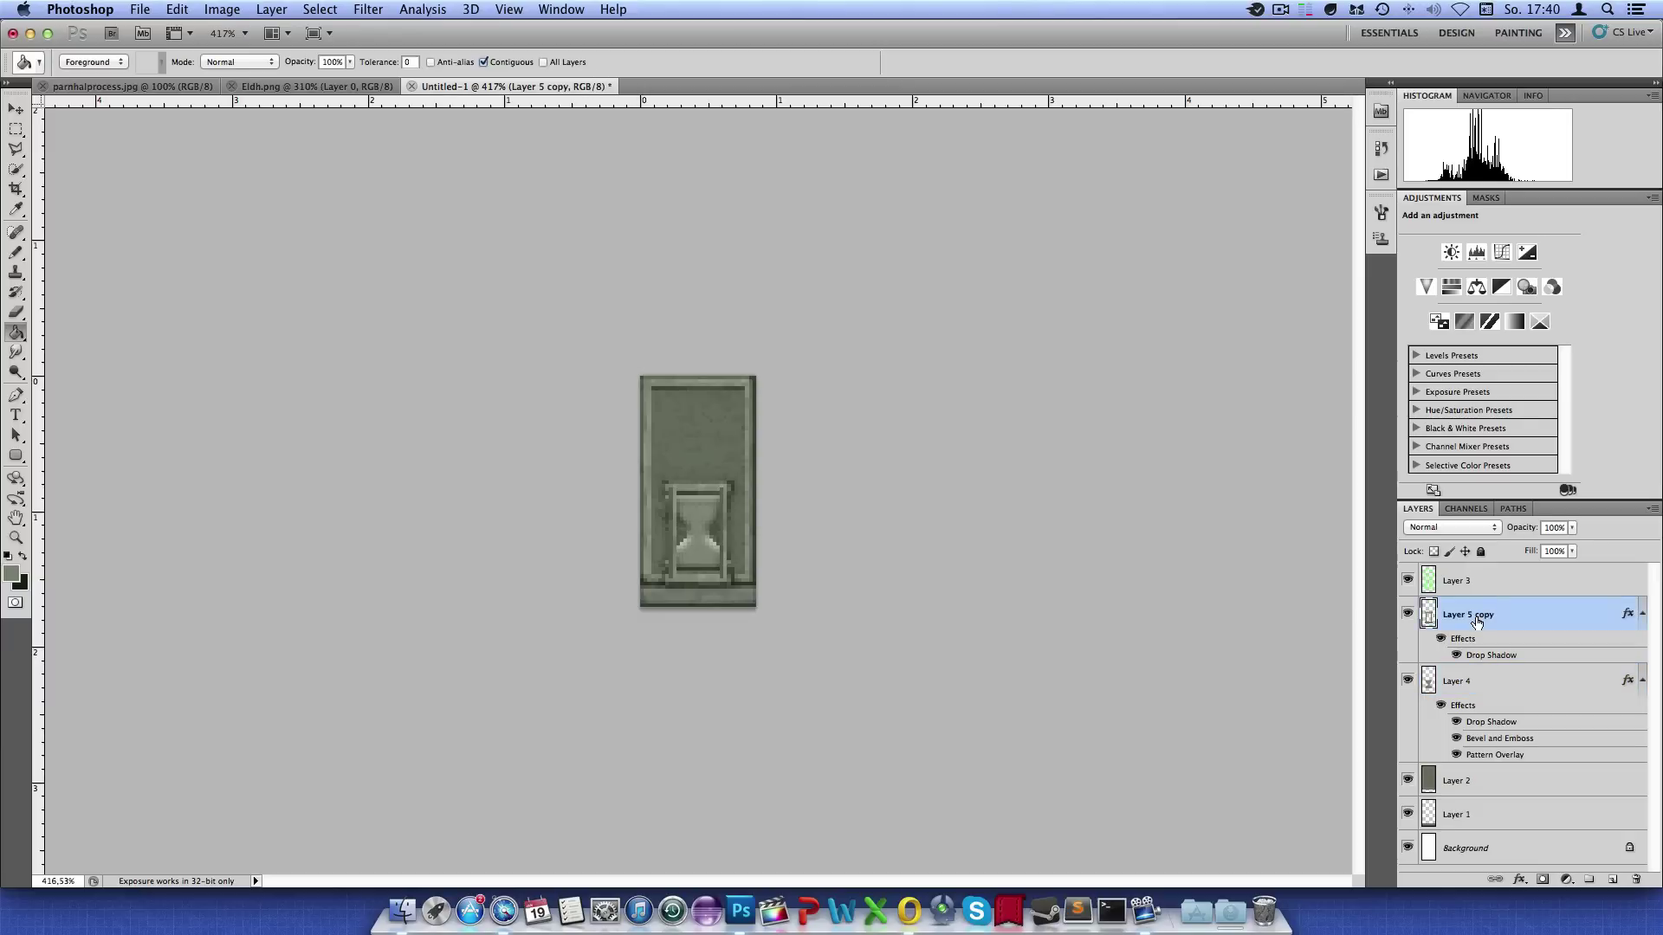
{"action": "left_click", "coordinate": [1612, 881]}
{"action": "left_click", "coordinate": [14, 251]}
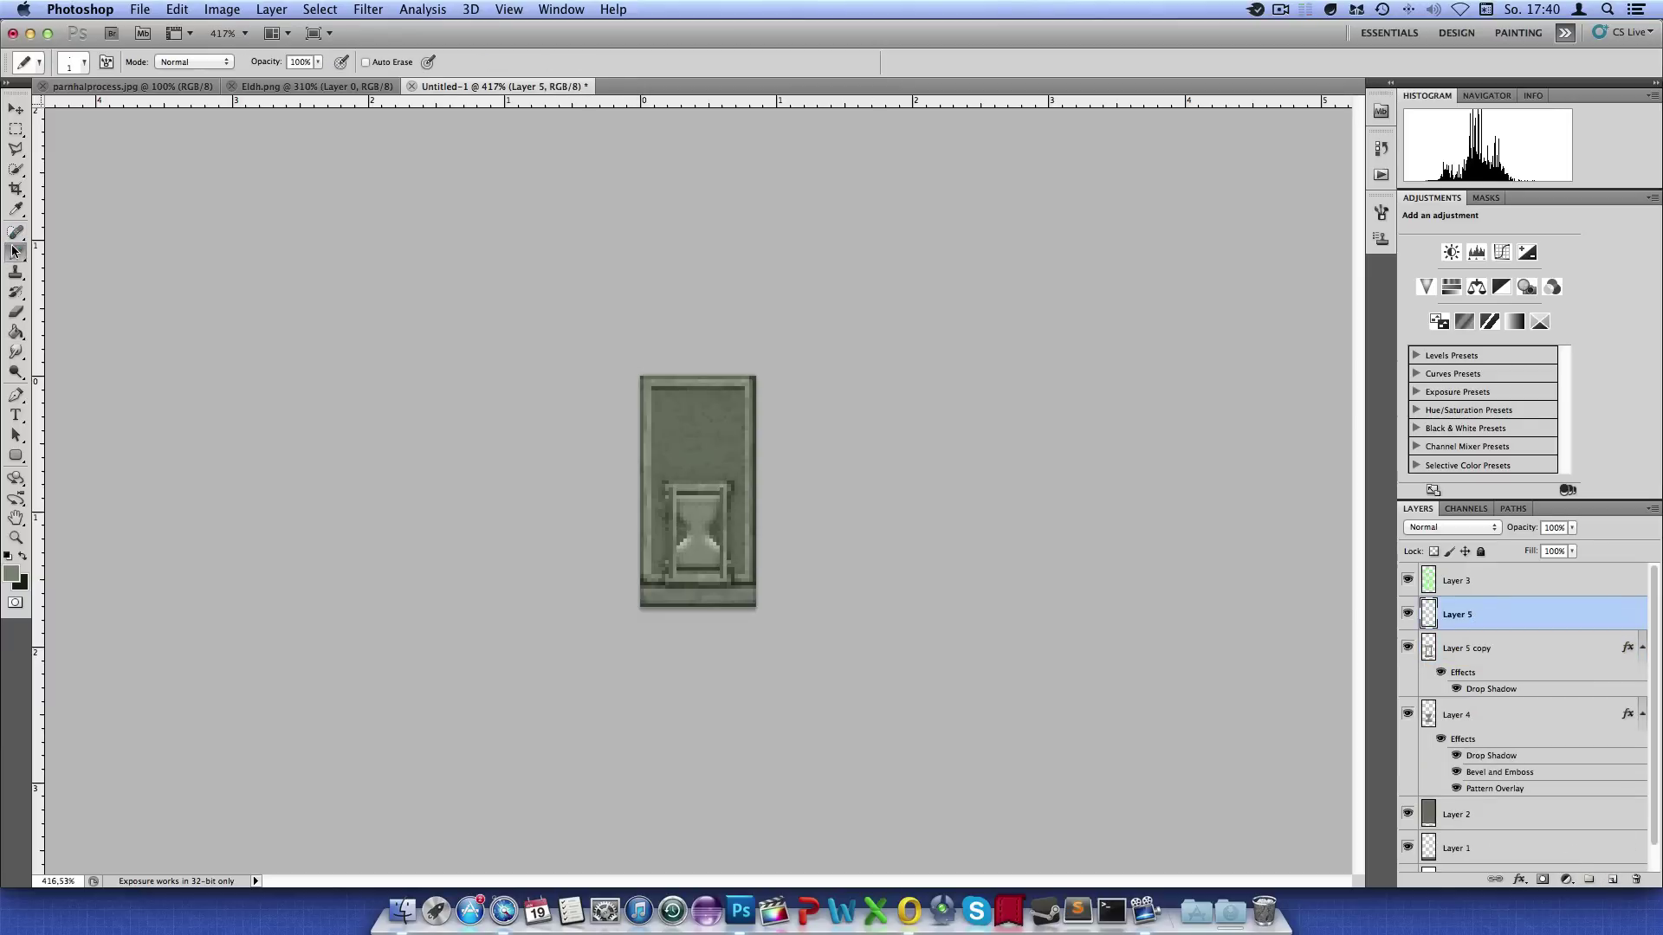
With the green guide visible, draw grey pixels along the outline and sample a dark grey
{"action": "scroll", "coordinate": [670, 476], "scroll_direction": "up", "scroll_amount": 5}
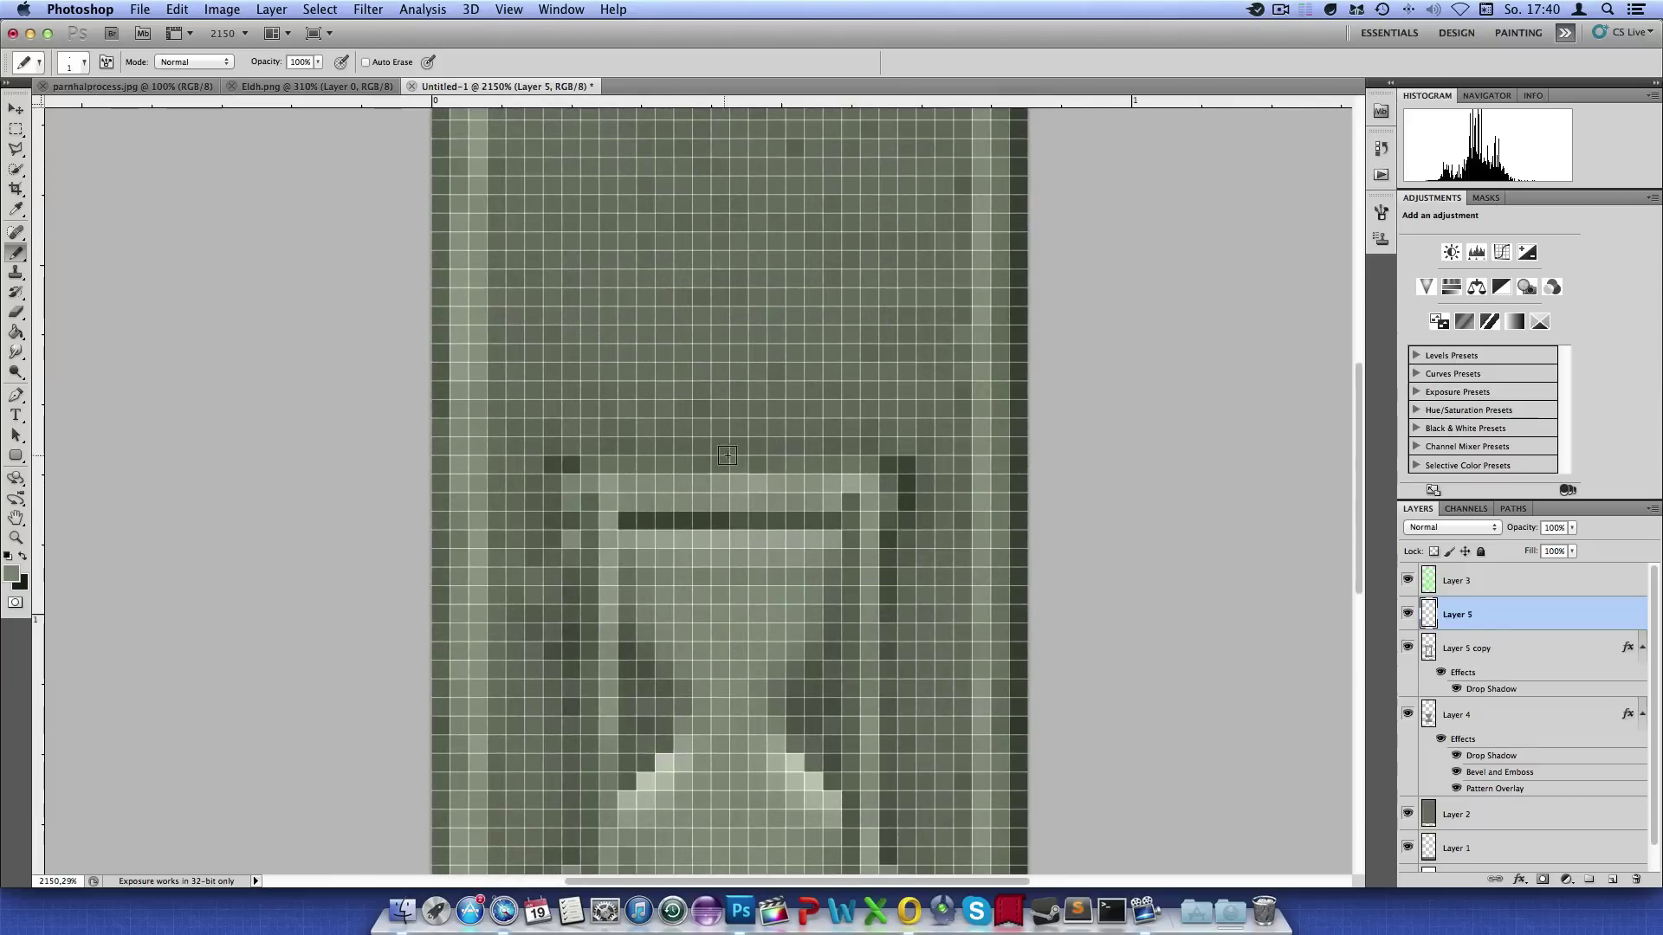
{"action": "left_click", "coordinate": [1408, 580]}
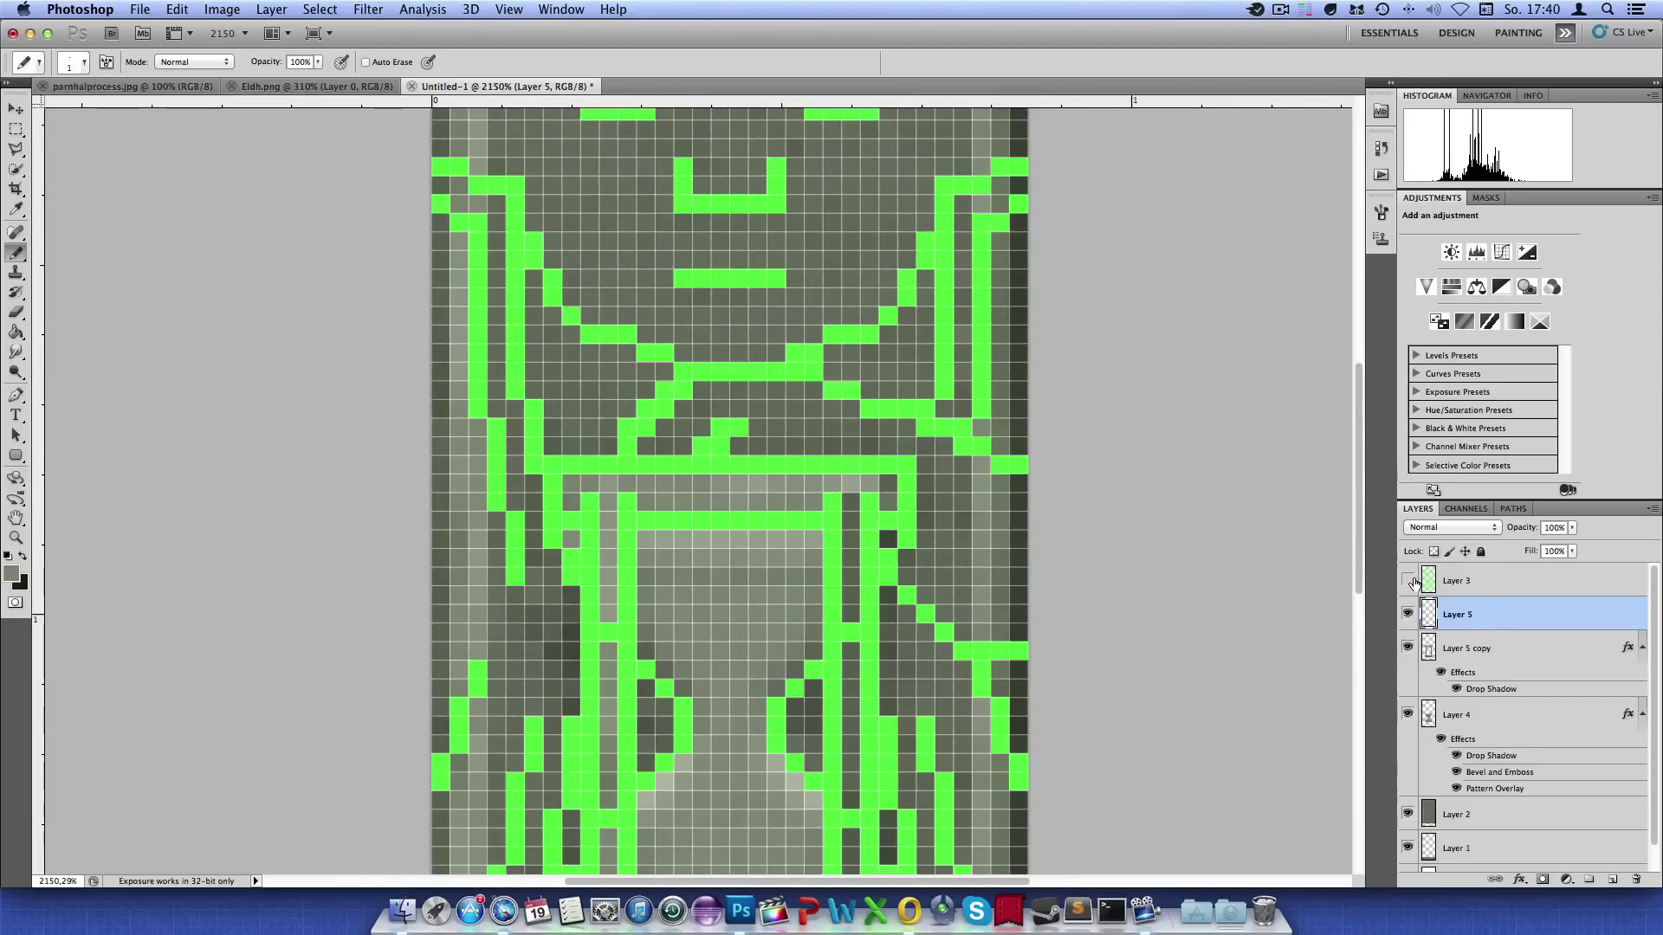
{"action": "left_click", "coordinate": [1408, 580]}
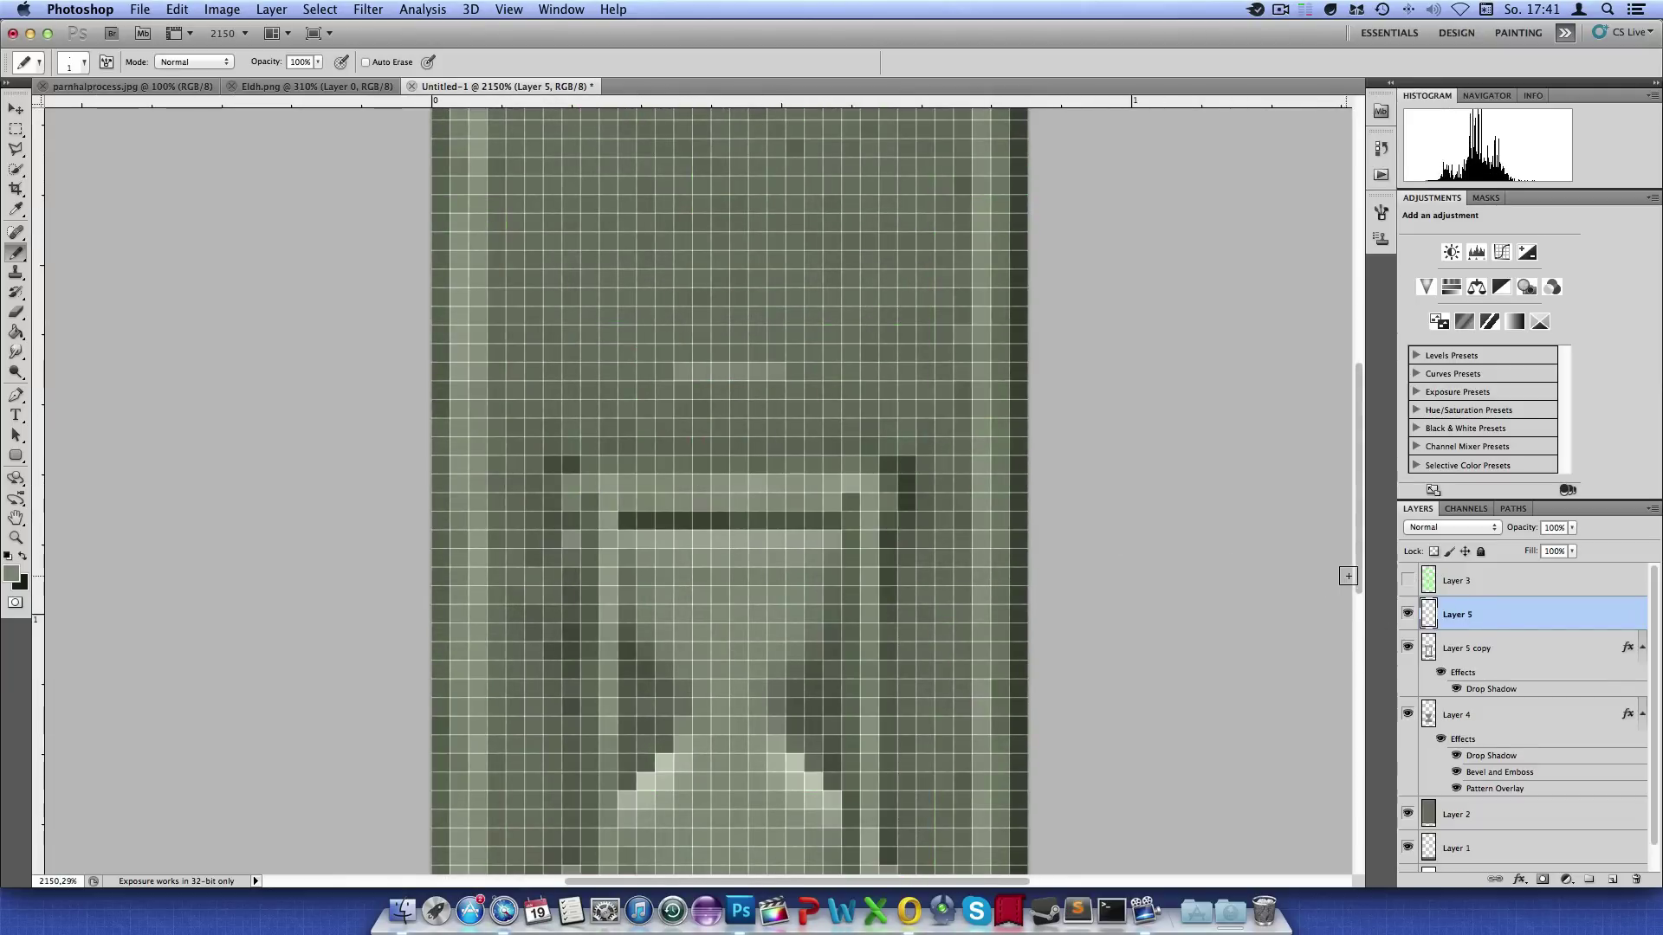
{"action": "left_click", "coordinate": [1409, 582]}
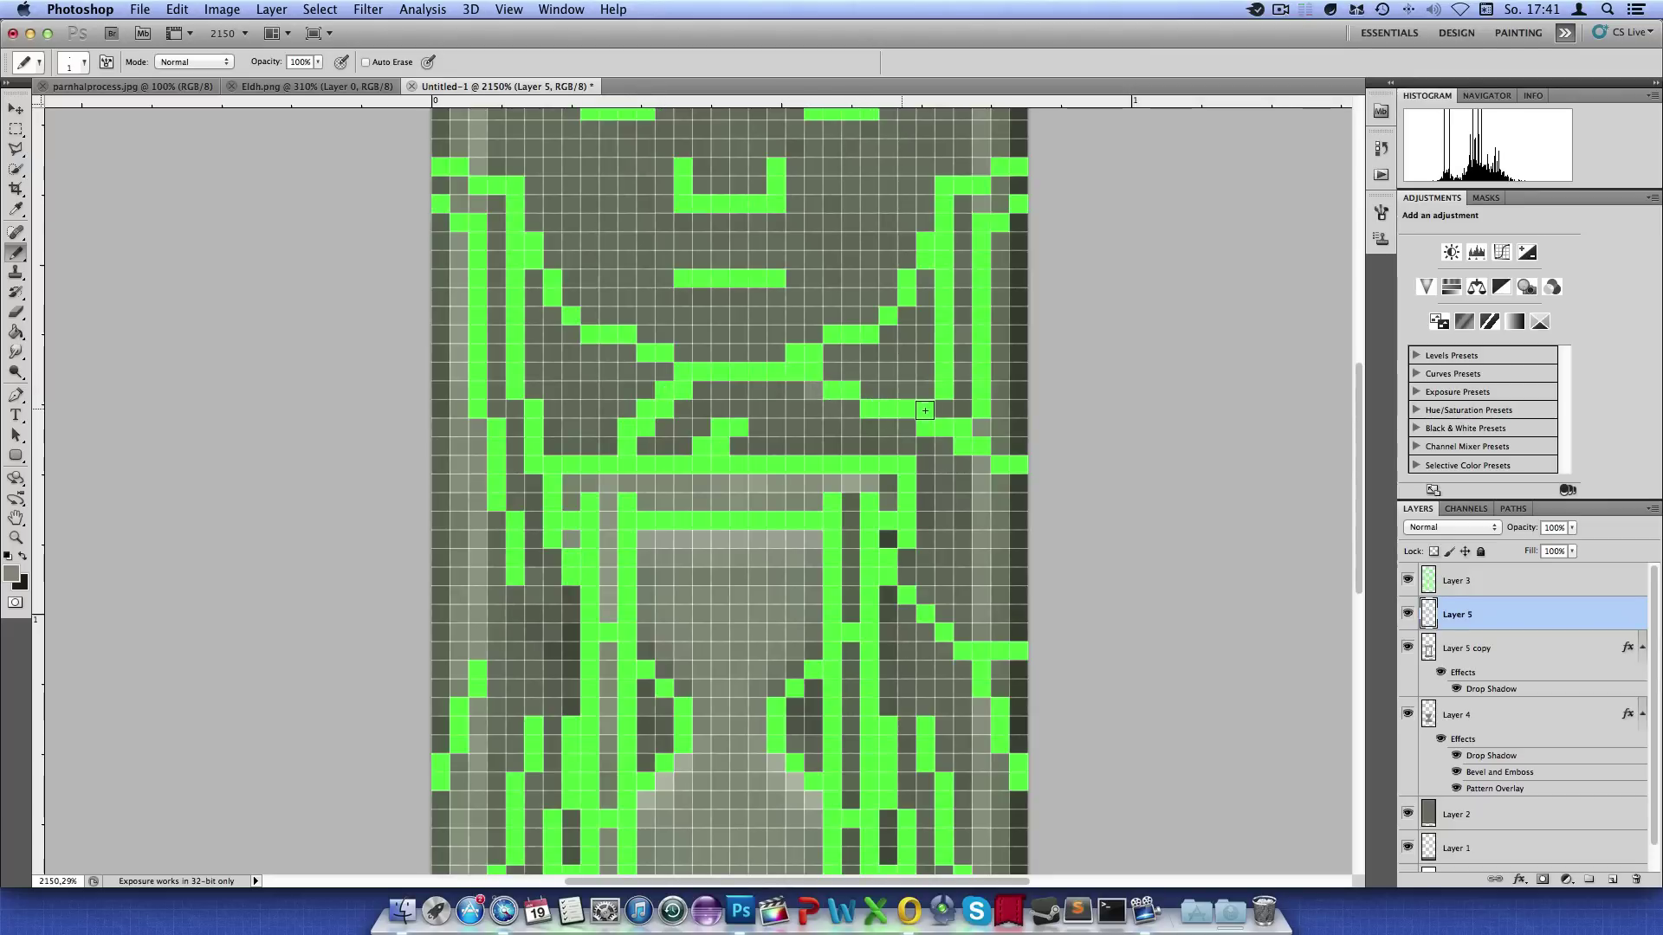
{"action": "left_click_drag", "start_coordinate": [925, 409], "coordinate": [980, 443]}
{"action": "left_click", "coordinate": [1024, 548], "text": "alt"}
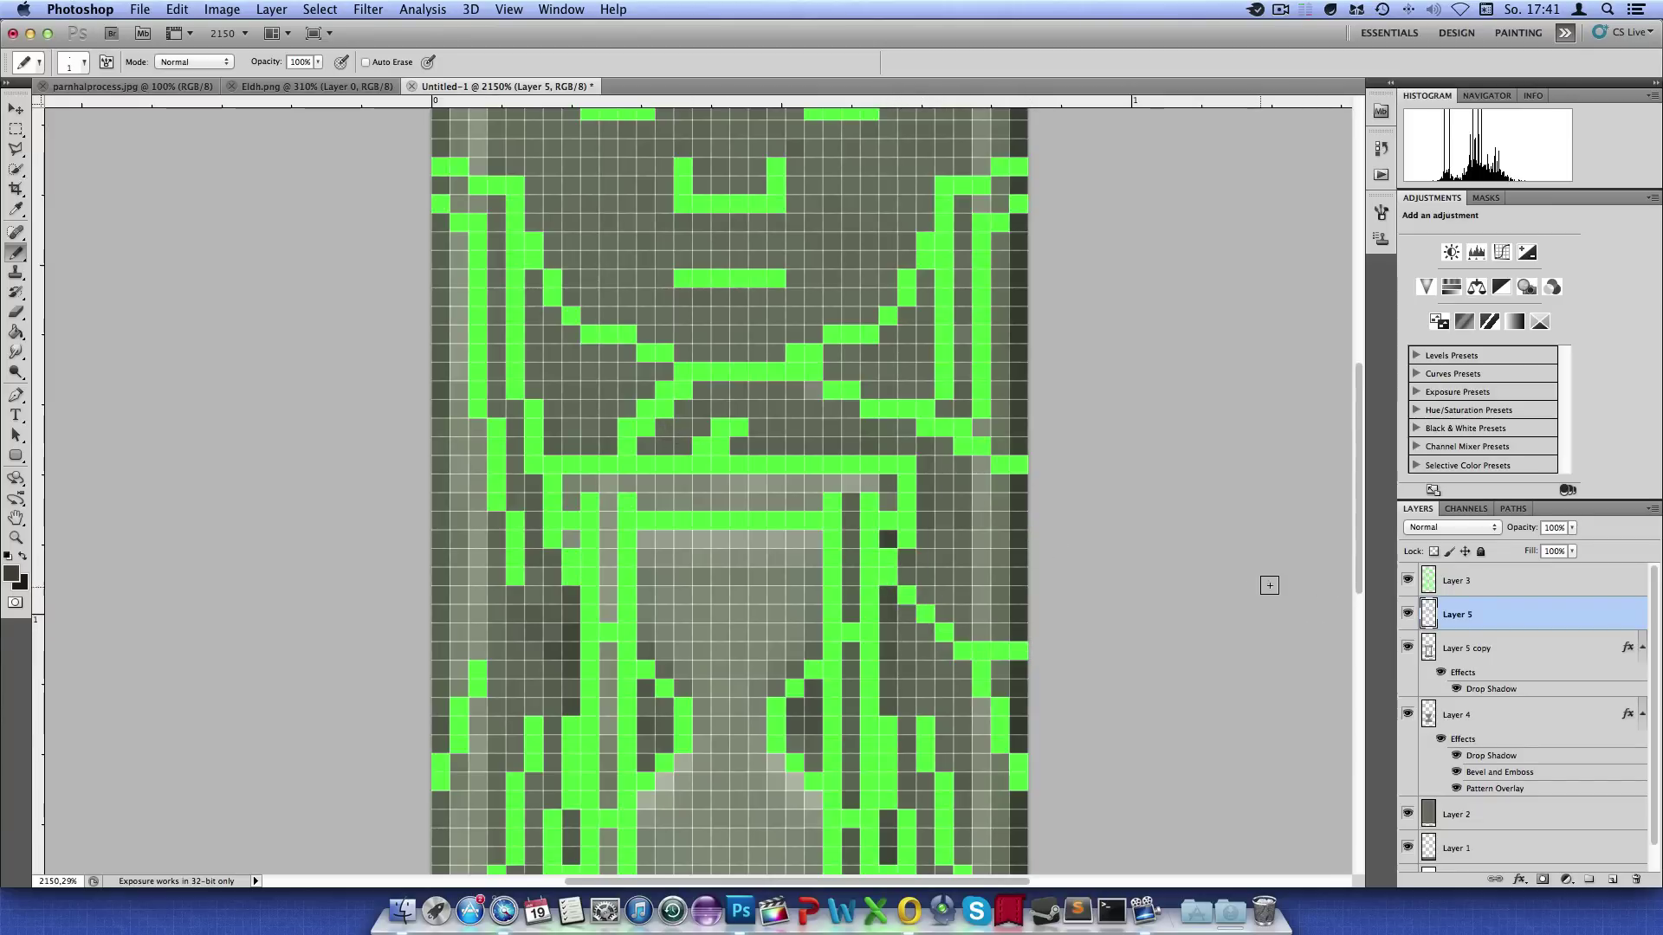
Hide the green guide, fill two gaps in the arc, and pick a dark grey
{"action": "left_click", "coordinate": [1408, 580]}
{"action": "scroll", "coordinate": [896, 511], "scroll_direction": "down", "scroll_amount": 3}
{"action": "scroll", "coordinate": [896, 511], "scroll_direction": "down", "scroll_amount": 3}
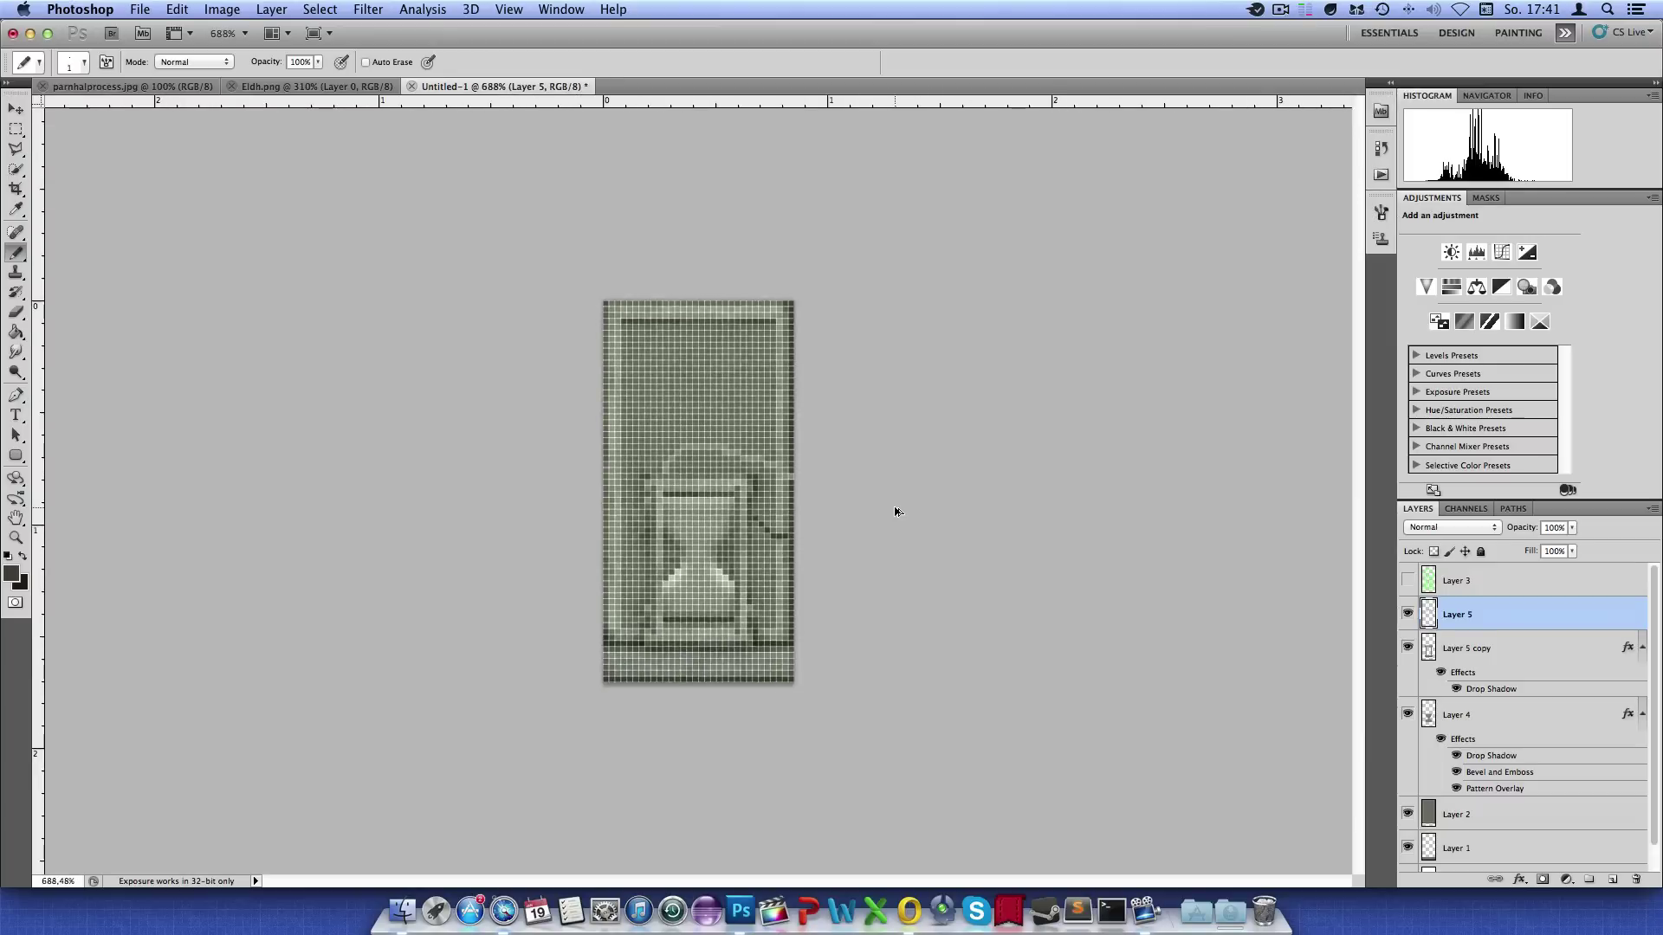
{"action": "scroll", "coordinate": [896, 510], "scroll_direction": "down", "scroll_amount": 2}
{"action": "scroll", "coordinate": [896, 511], "scroll_direction": "down", "scroll_amount": 1}
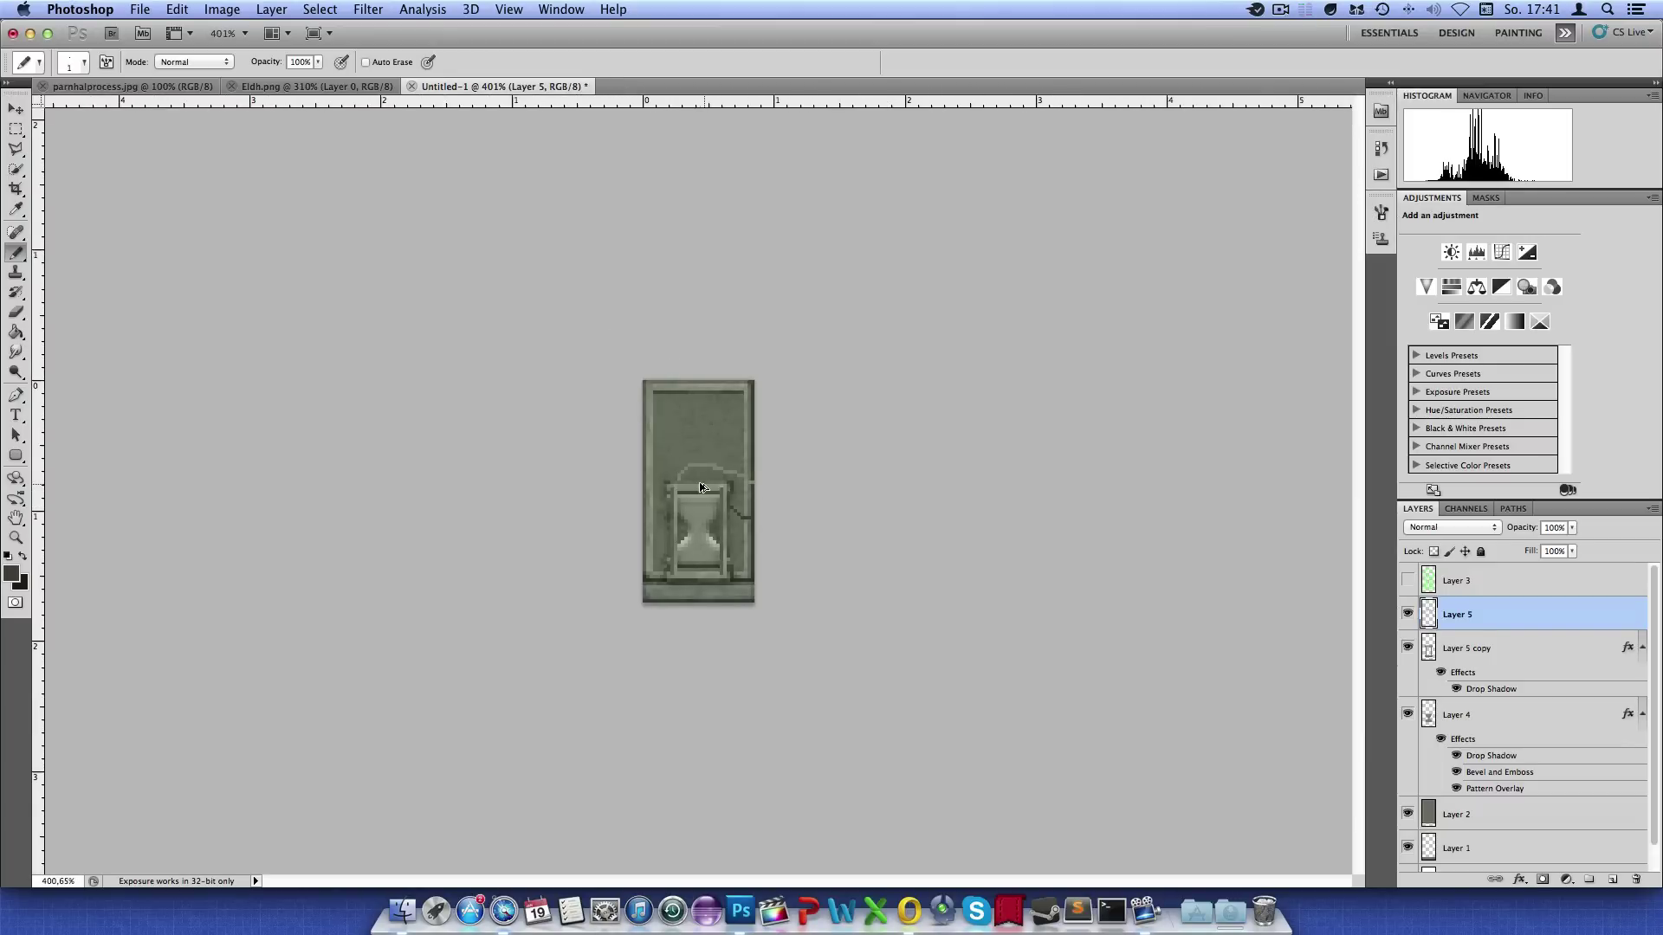
{"action": "scroll", "coordinate": [707, 346], "scroll_direction": "up", "scroll_amount": 5}
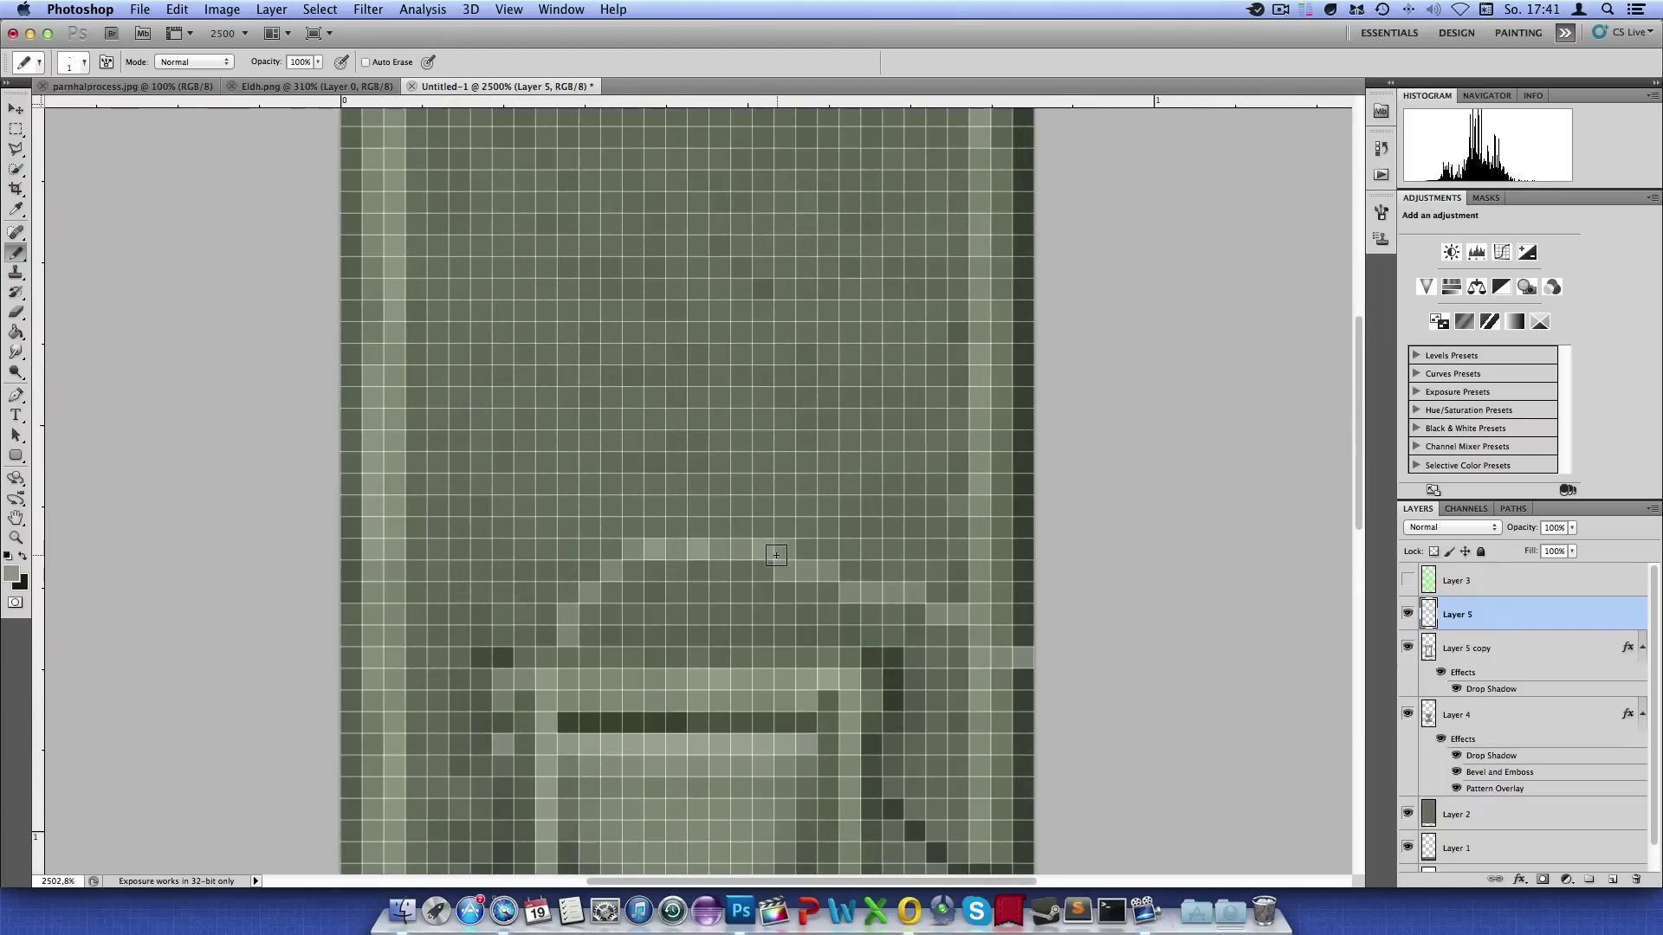
{"action": "left_click", "coordinate": [813, 574]}
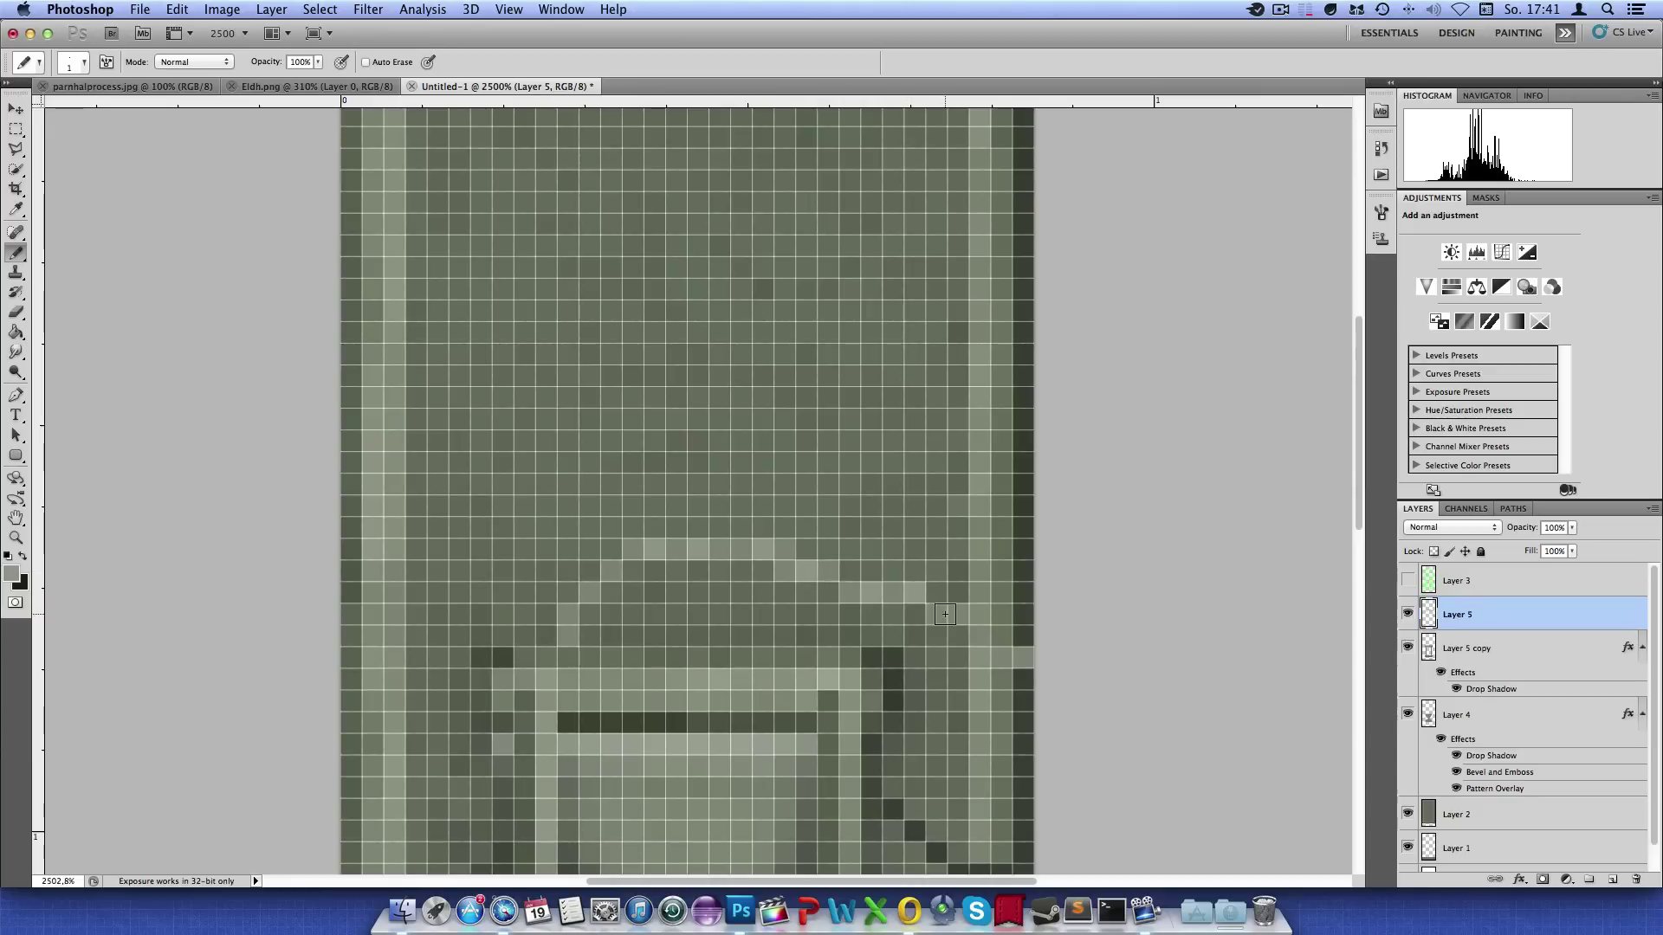
{"action": "left_click", "coordinate": [611, 570]}
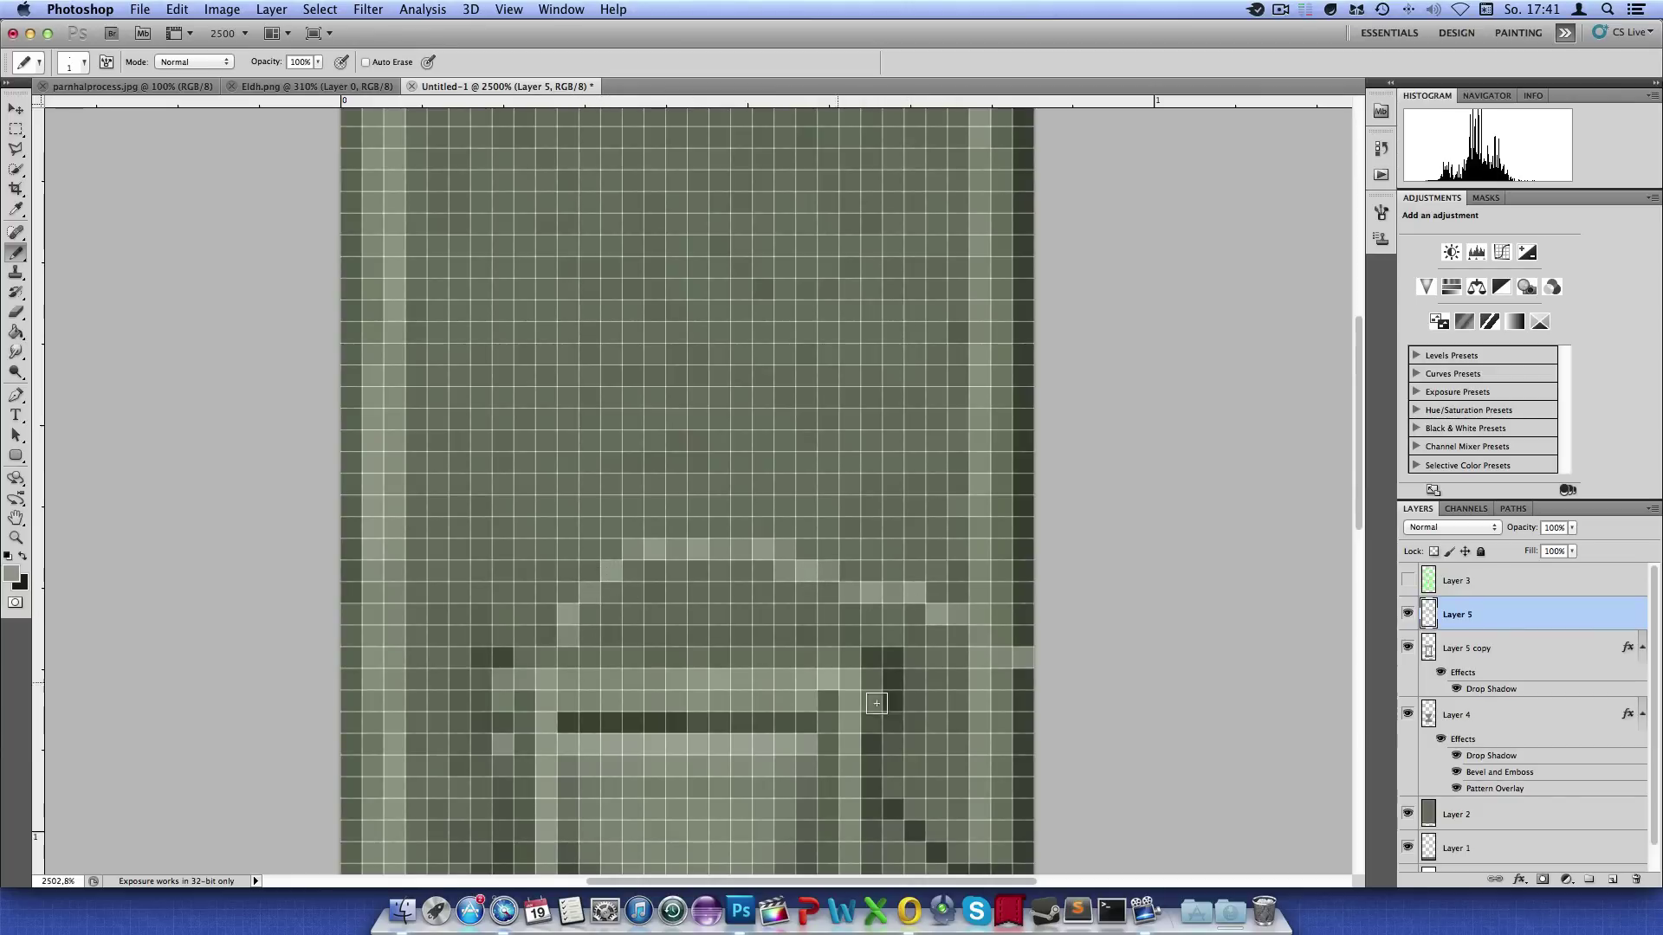
{"action": "left_click", "coordinate": [901, 767], "text": "alt"}
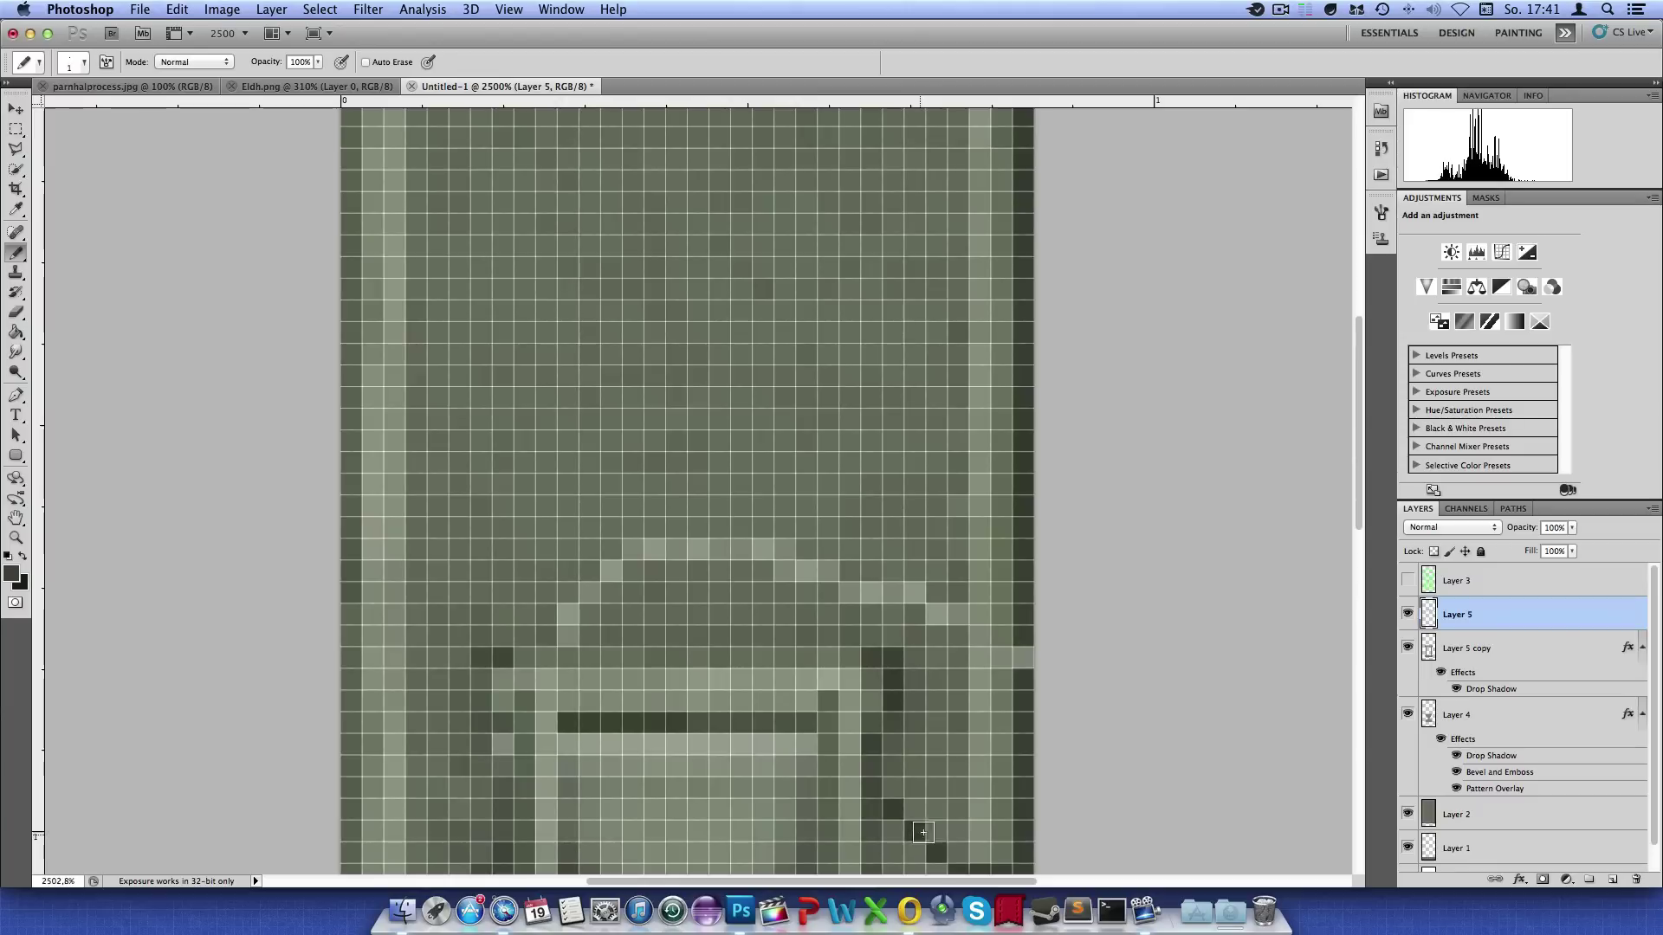
Sample a lighter grey and lighten a vertical run of right-edge pixels
{"action": "scroll", "coordinate": [943, 823], "scroll_direction": "down", "scroll_amount": 10}
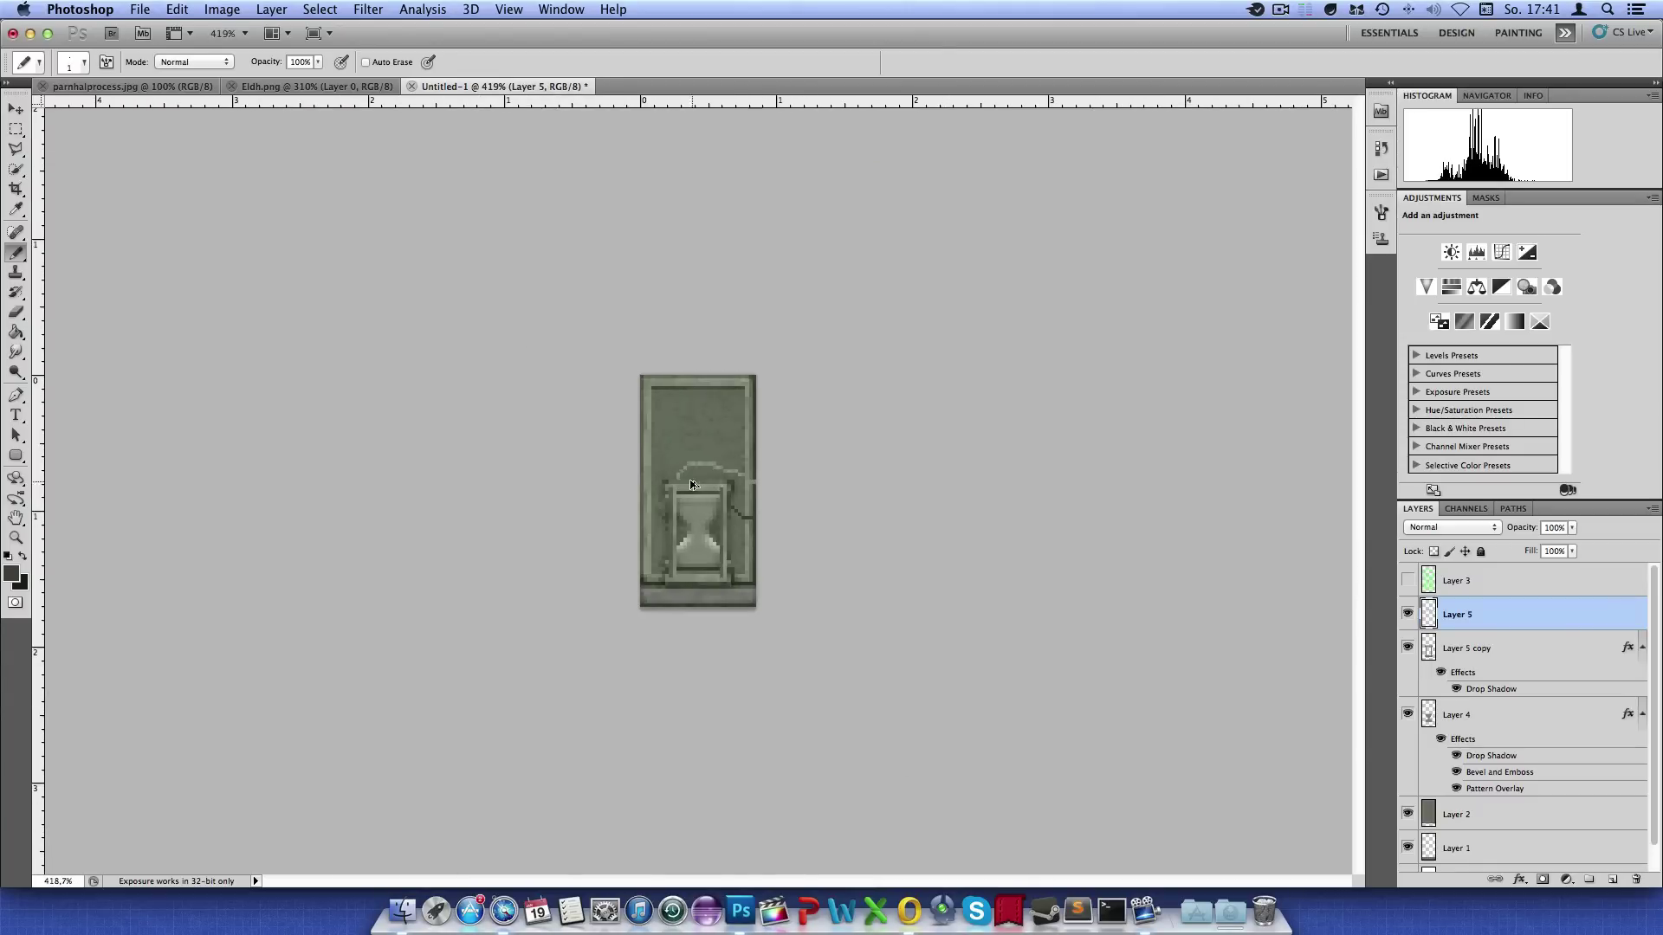
{"action": "scroll", "coordinate": [699, 466], "scroll_direction": "up", "scroll_amount": 1}
{"action": "scroll", "coordinate": [700, 466], "scroll_direction": "up", "scroll_amount": 4}
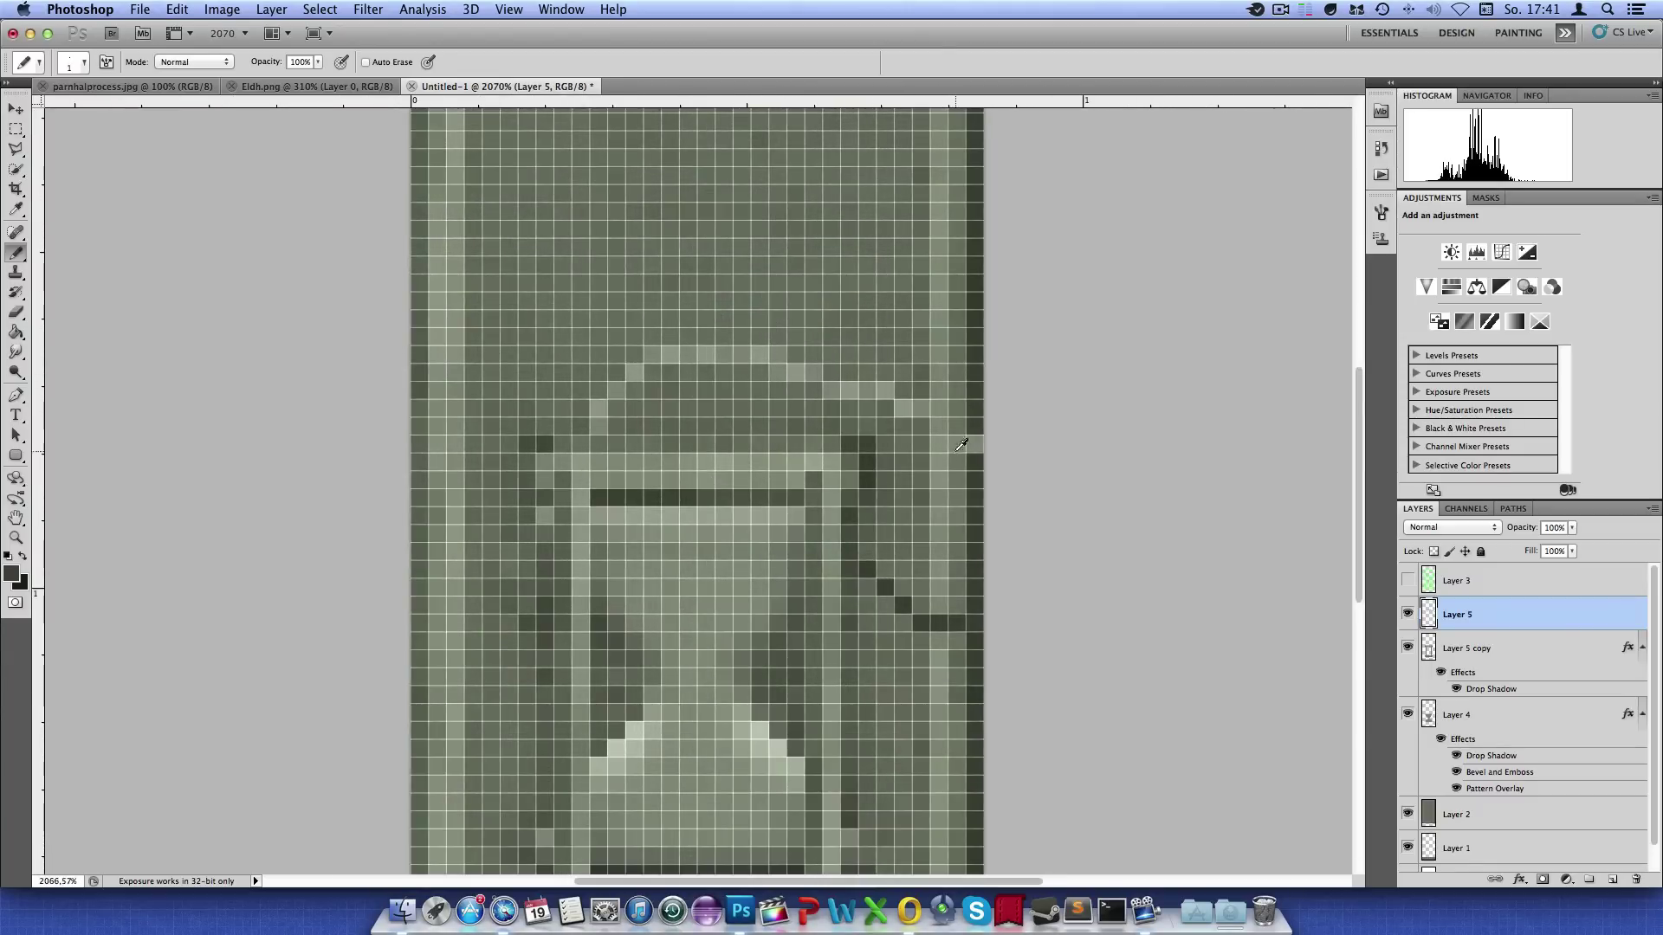
{"action": "left_click", "coordinate": [953, 452], "text": "alt"}
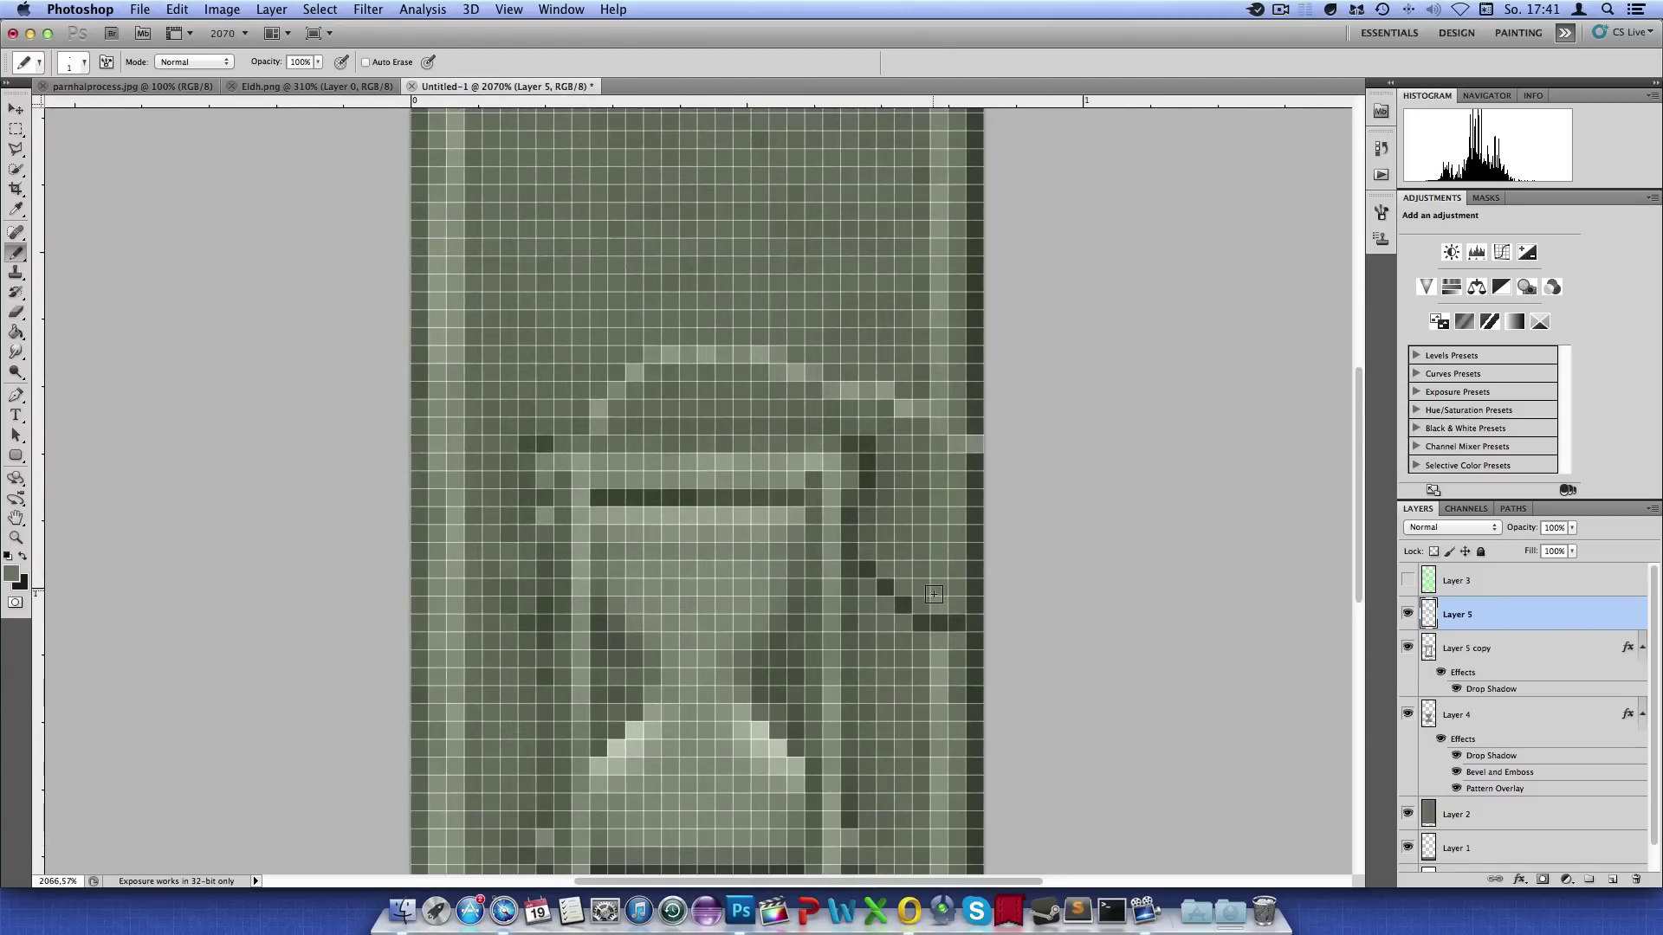
{"action": "left_click_drag", "start_coordinate": [974, 460], "coordinate": [974, 545]}
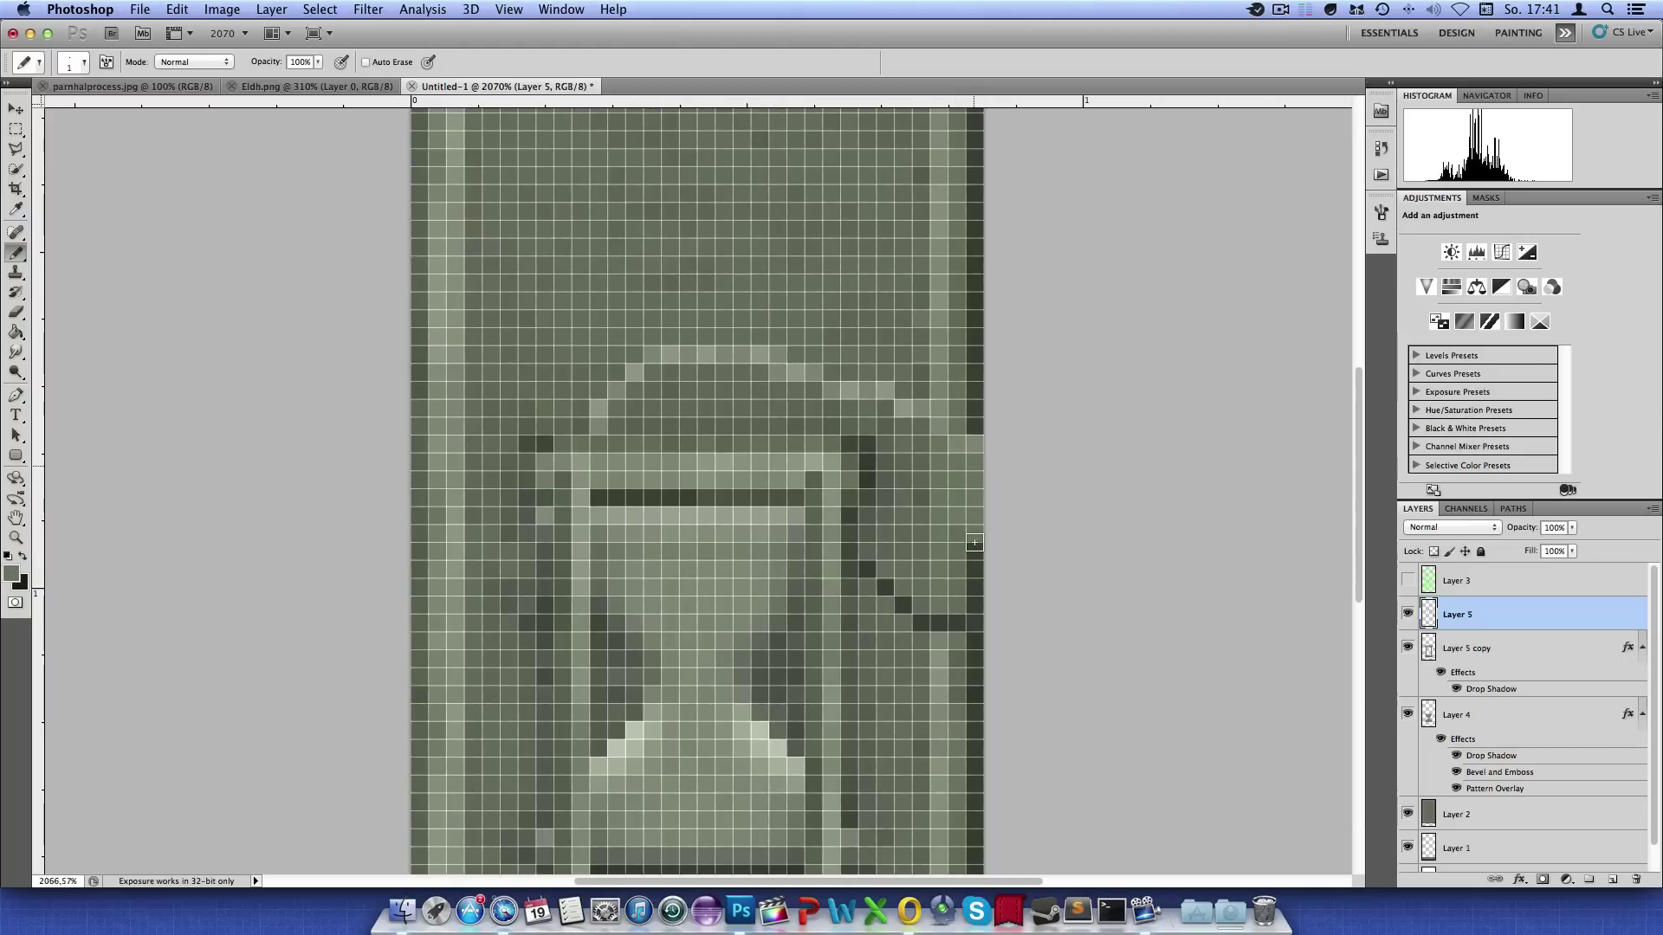
{"action": "left_click", "coordinate": [974, 587]}
Zoom in closer and paint three cells along the arc light grey
{"action": "left_click", "coordinate": [959, 281], "text": "alt"}
{"action": "key", "text": "ctrl+plus"}
{"action": "key", "text": "ctrl+plus"}
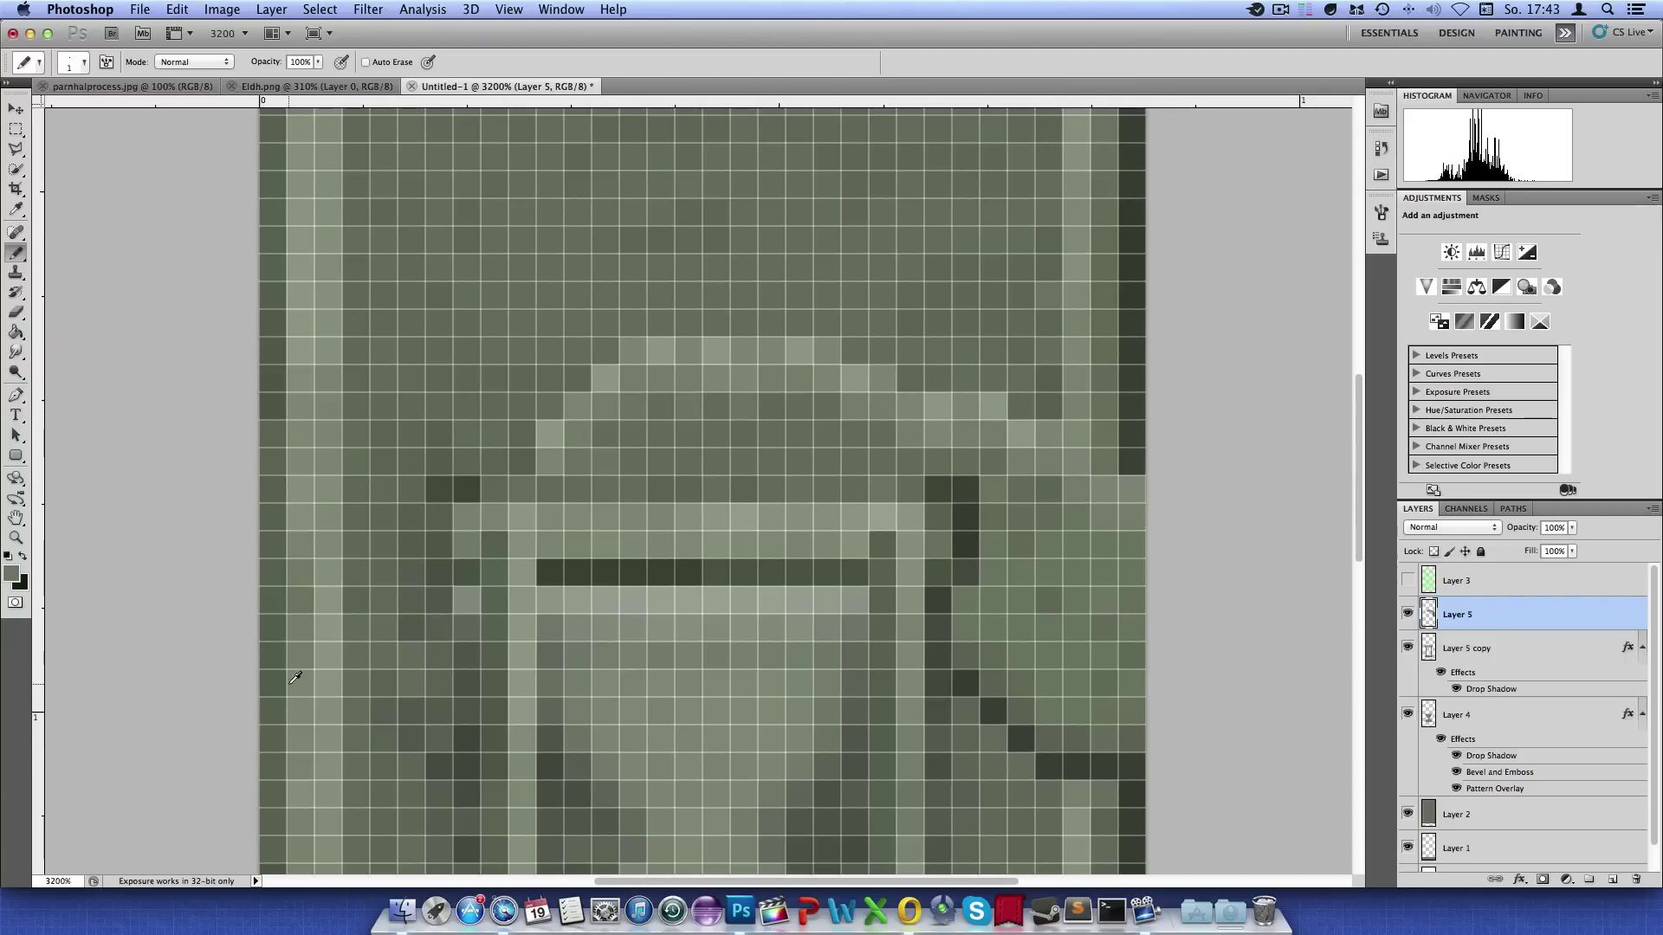
{"action": "left_click_drag", "start_coordinate": [642, 442], "coordinate": [605, 438]}
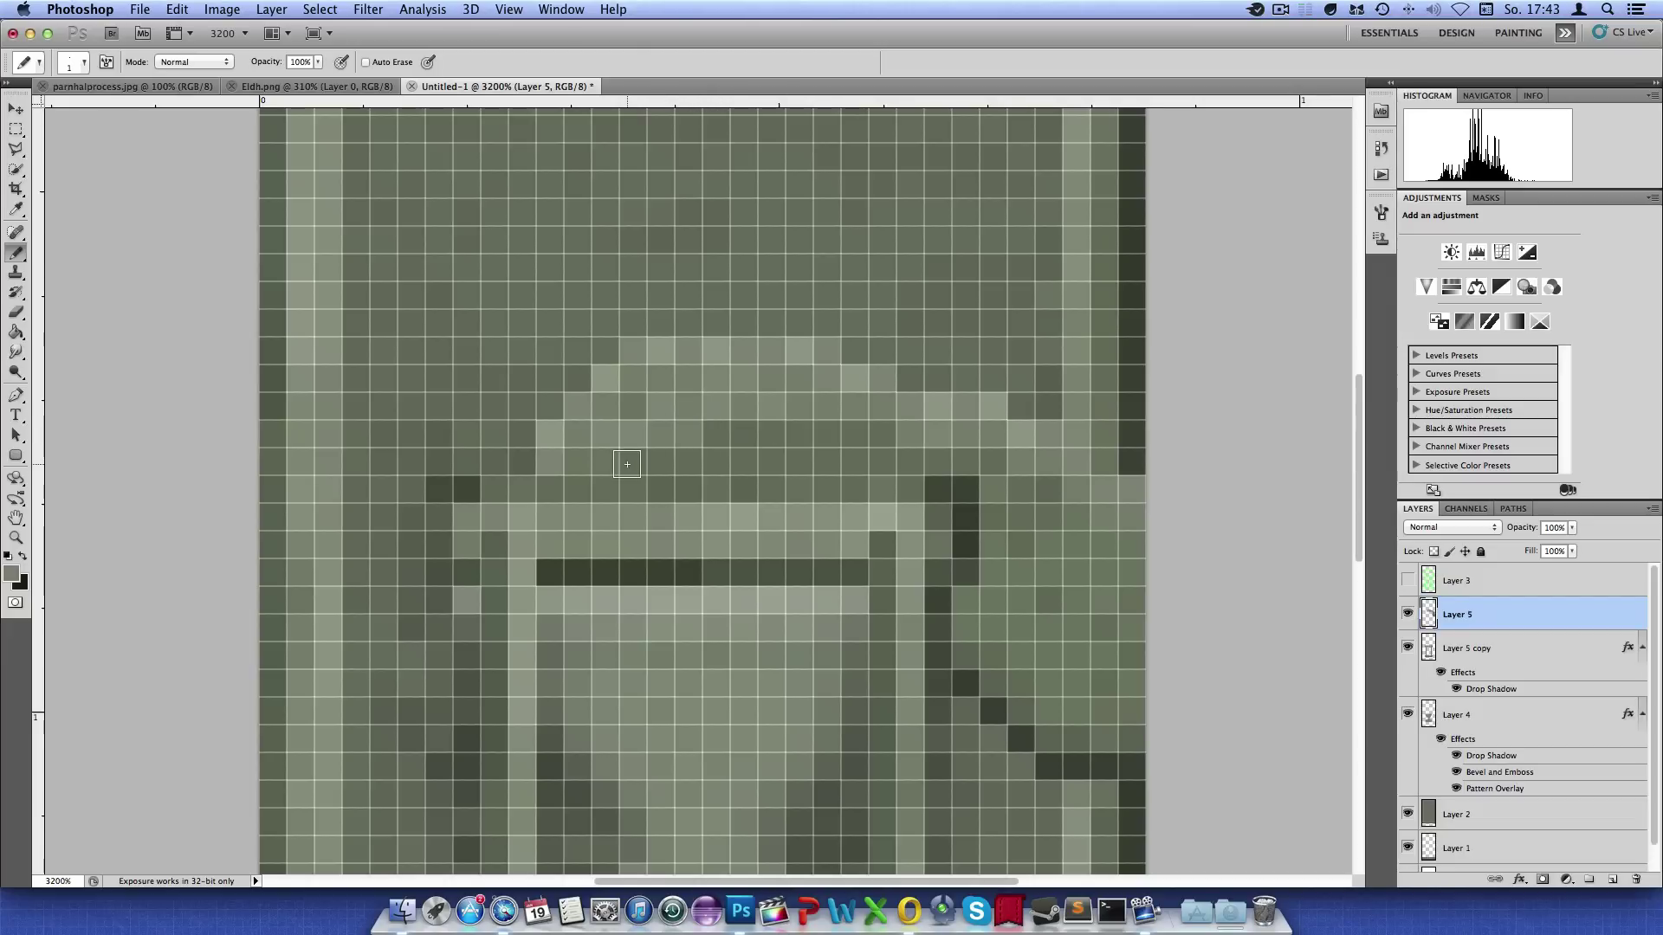
{"action": "scroll", "coordinate": [582, 521], "scroll_direction": "down", "scroll_amount": 2}
{"action": "scroll", "coordinate": [581, 522], "scroll_direction": "down", "scroll_amount": 10}
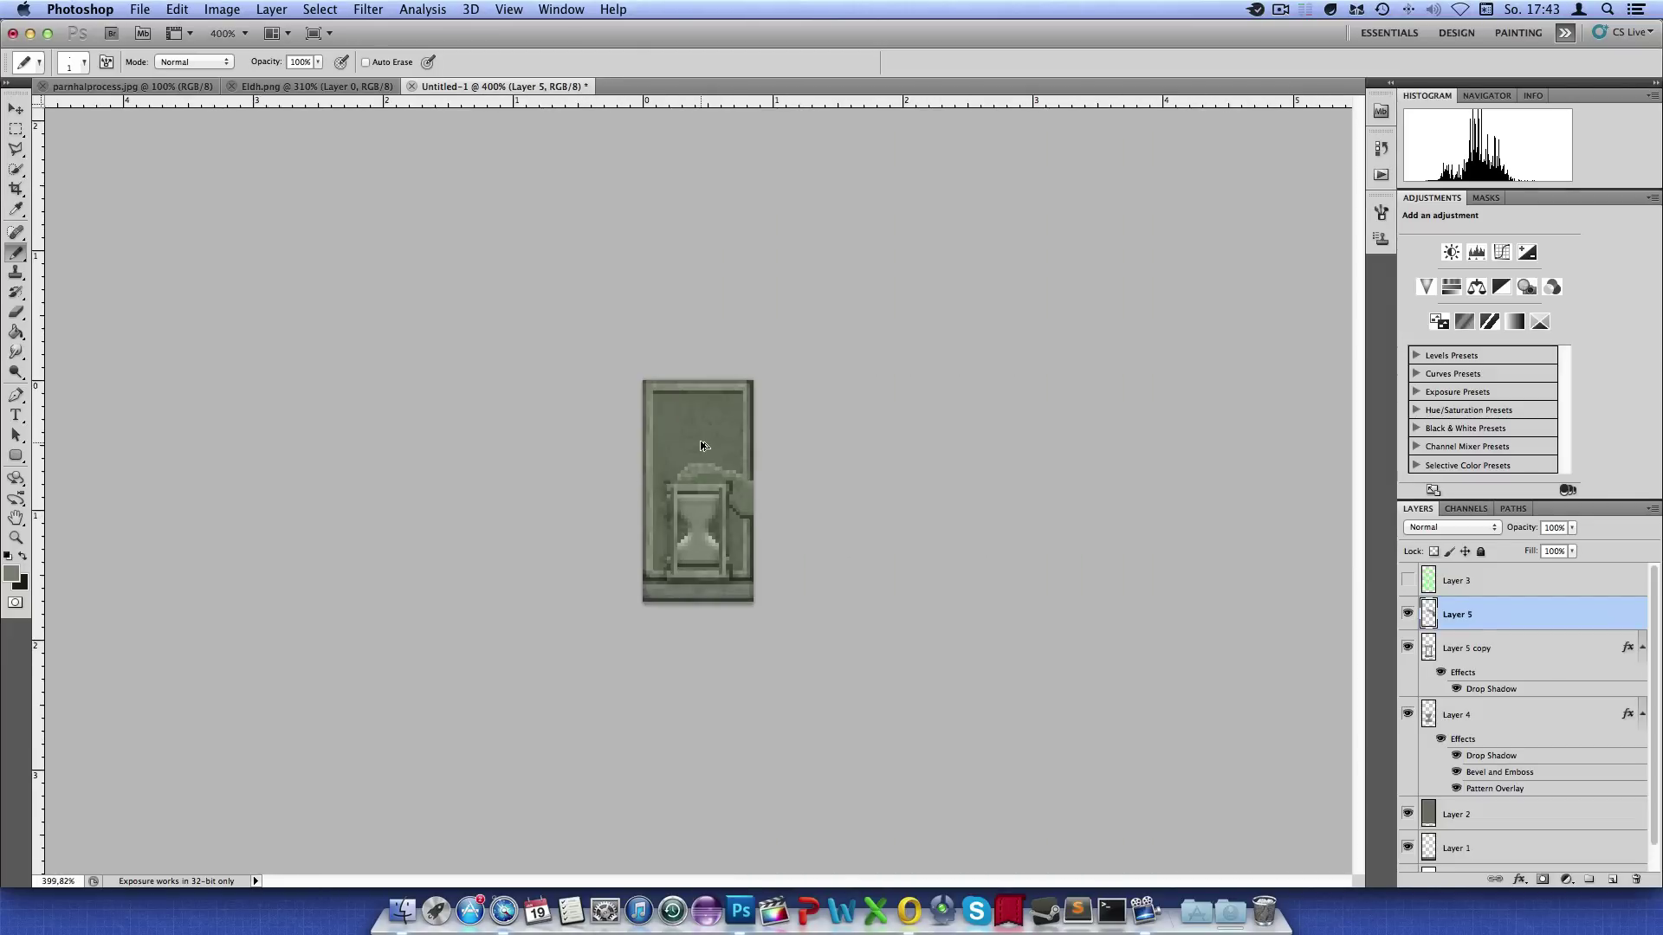
Toggle the green guide to compare the arc pixels against it
{"action": "left_click", "coordinate": [1408, 580]}
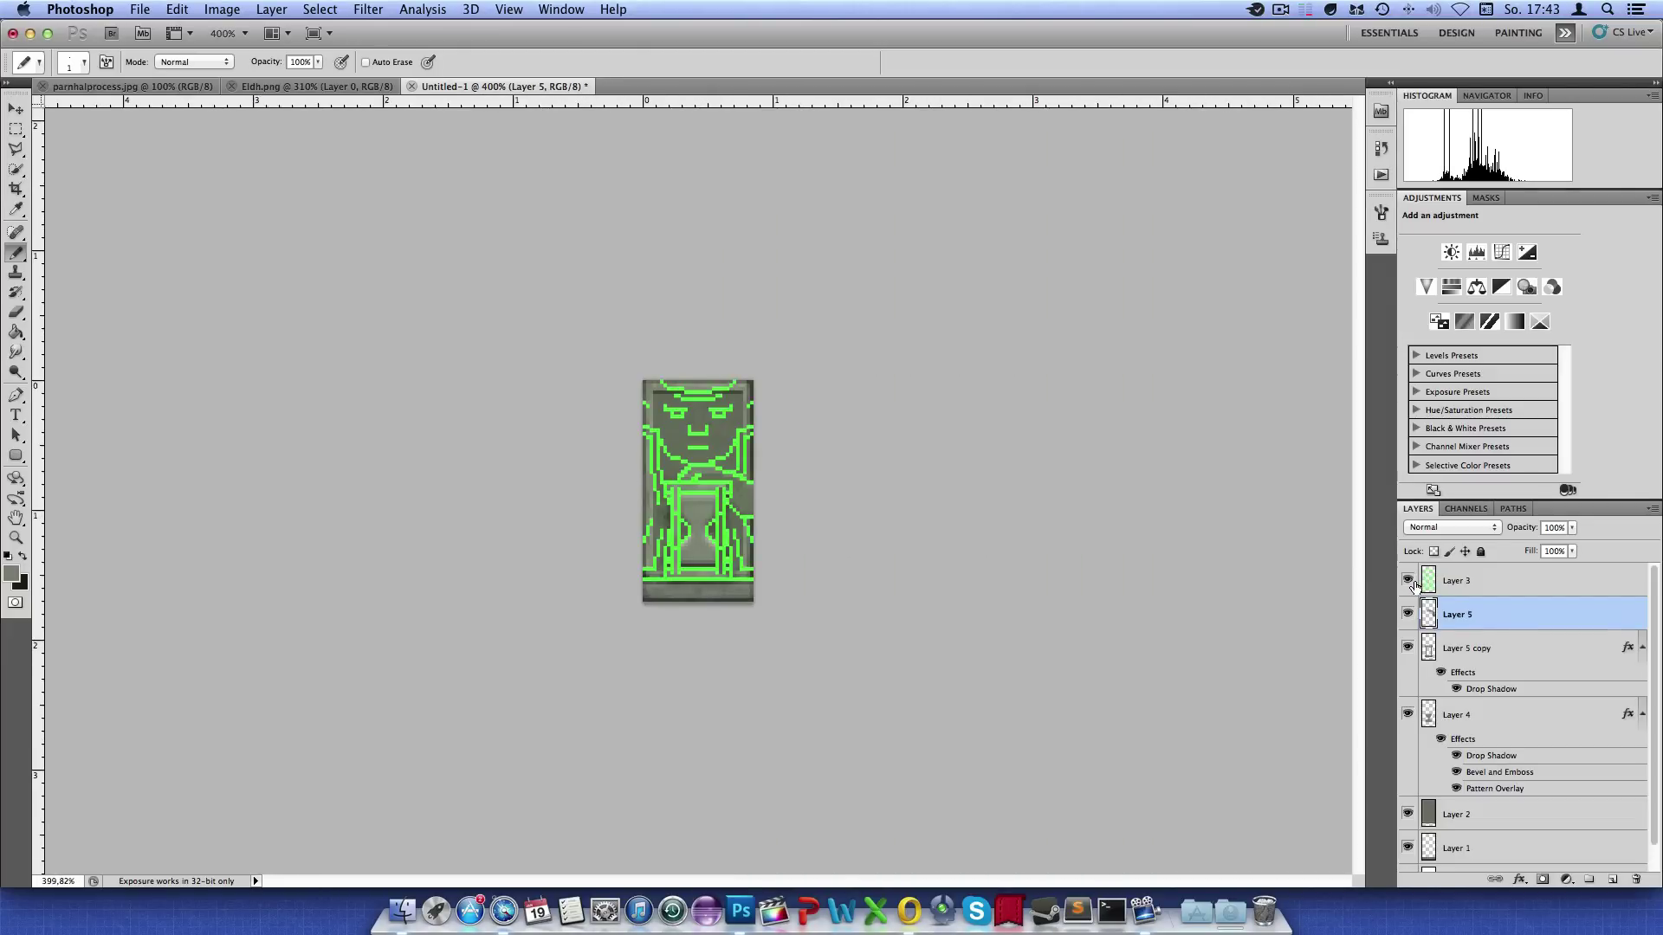
{"action": "left_click", "coordinate": [1409, 581]}
{"action": "left_click", "coordinate": [1409, 582]}
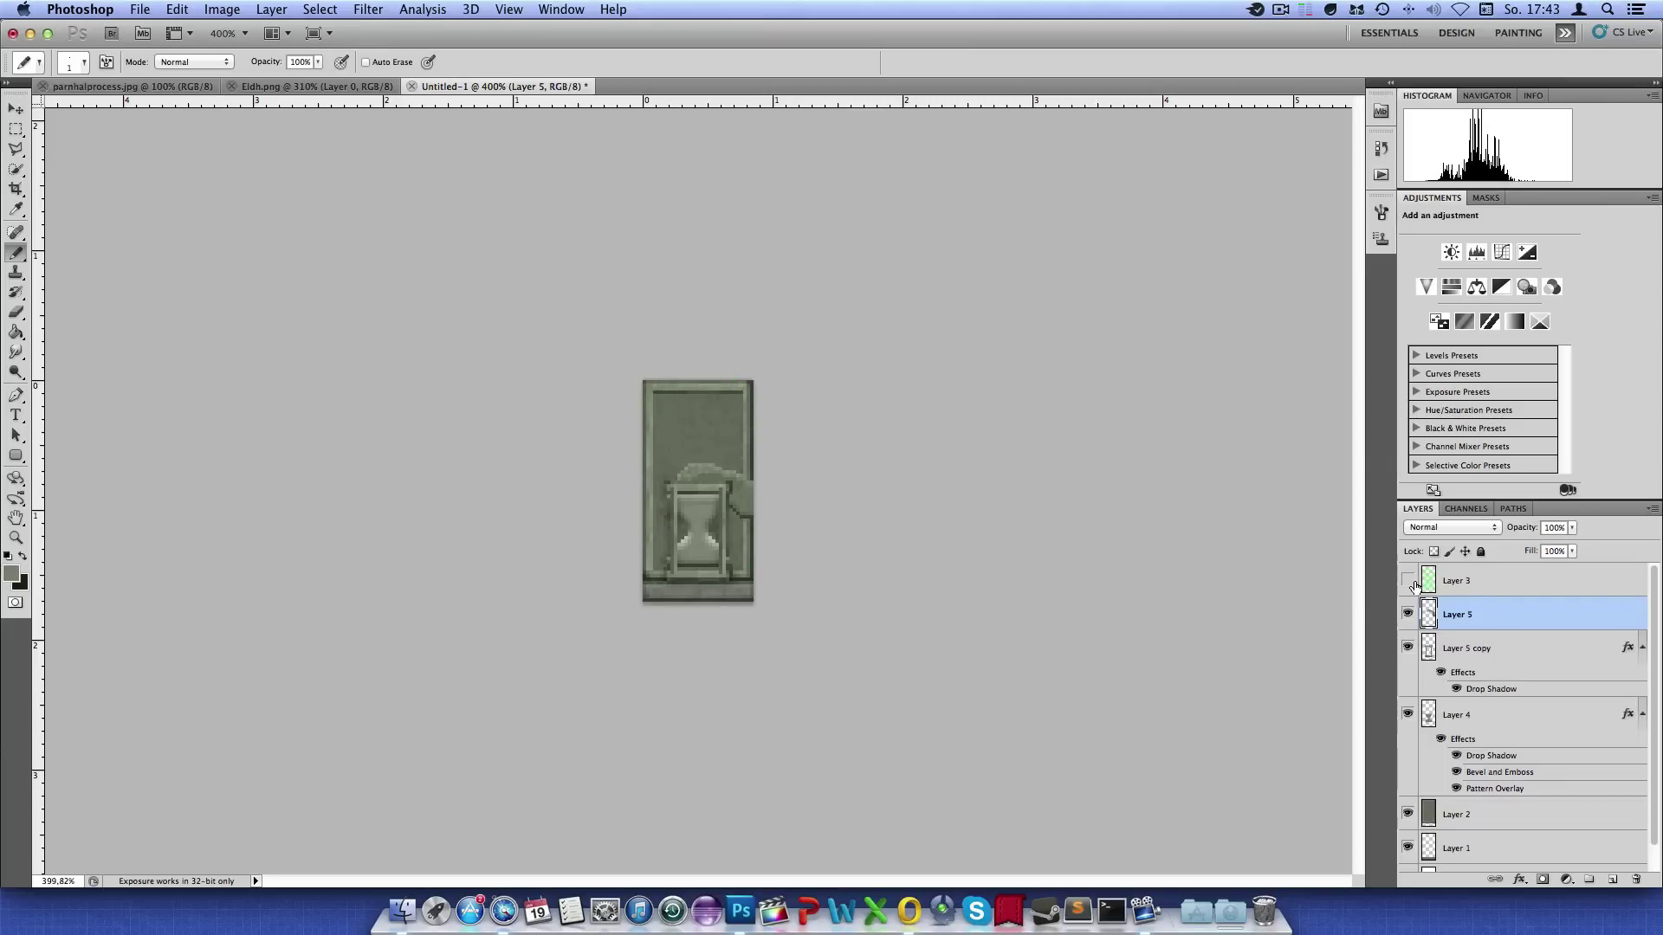
{"action": "scroll", "coordinate": [663, 507], "scroll_direction": "up", "scroll_amount": 1}
{"action": "scroll", "coordinate": [650, 450], "scroll_direction": "up", "scroll_amount": 5}
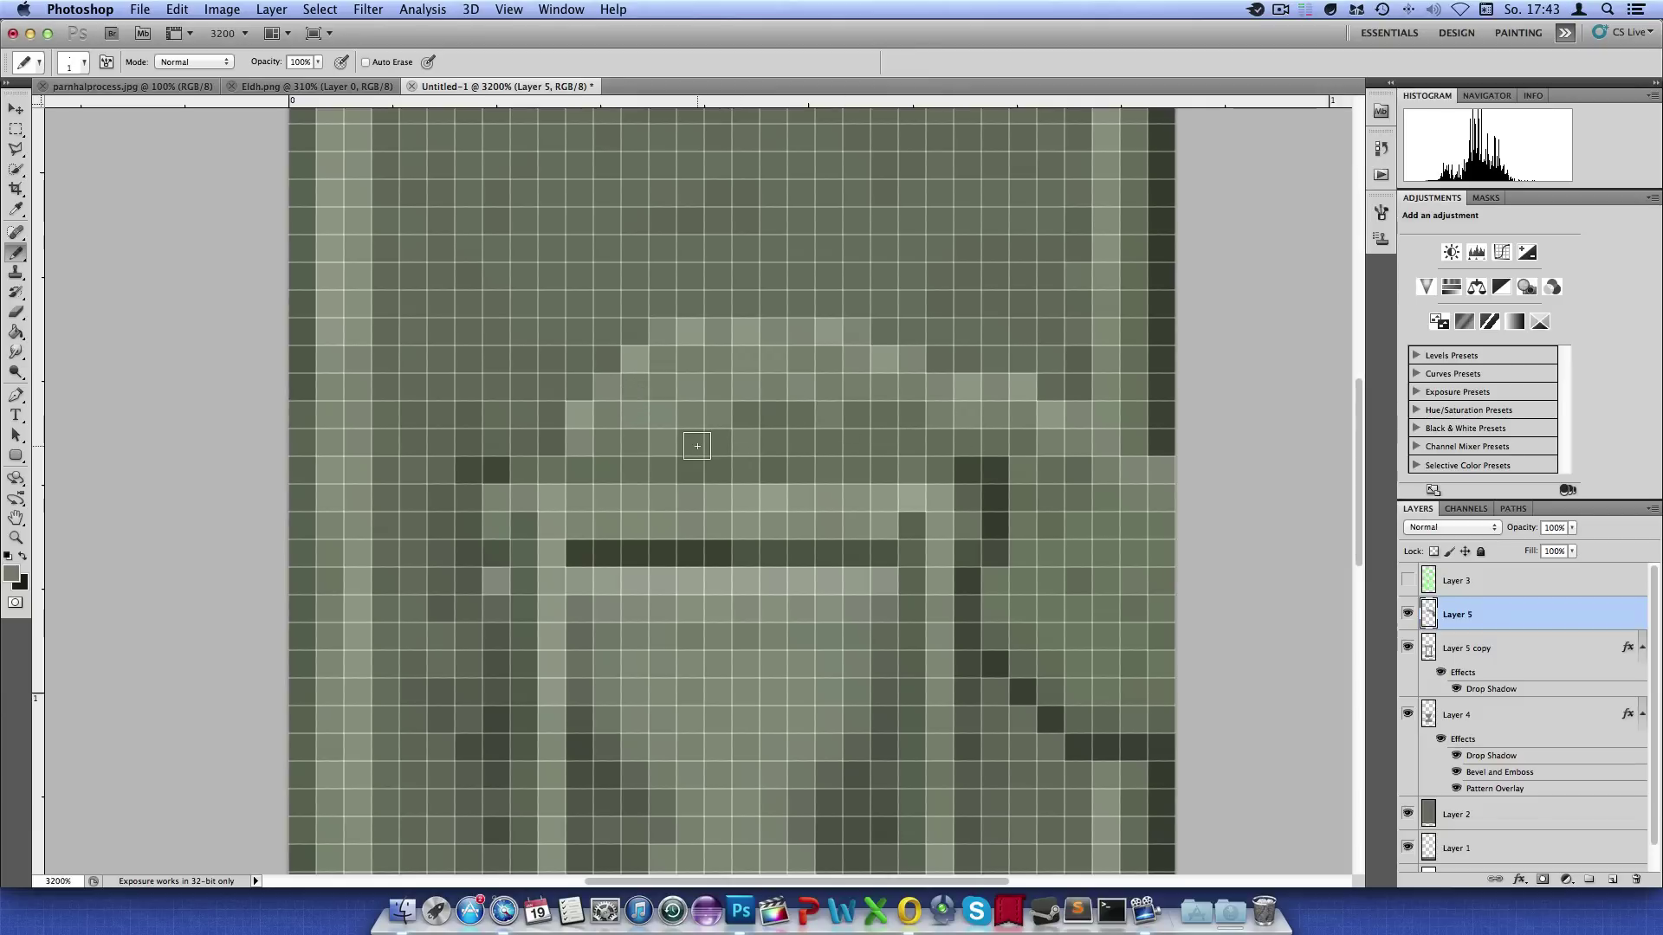
Lighten two pixels on the arc top with sampled greys, then view the Eldh.png reference
{"action": "left_click", "coordinate": [843, 334], "text": "alt"}
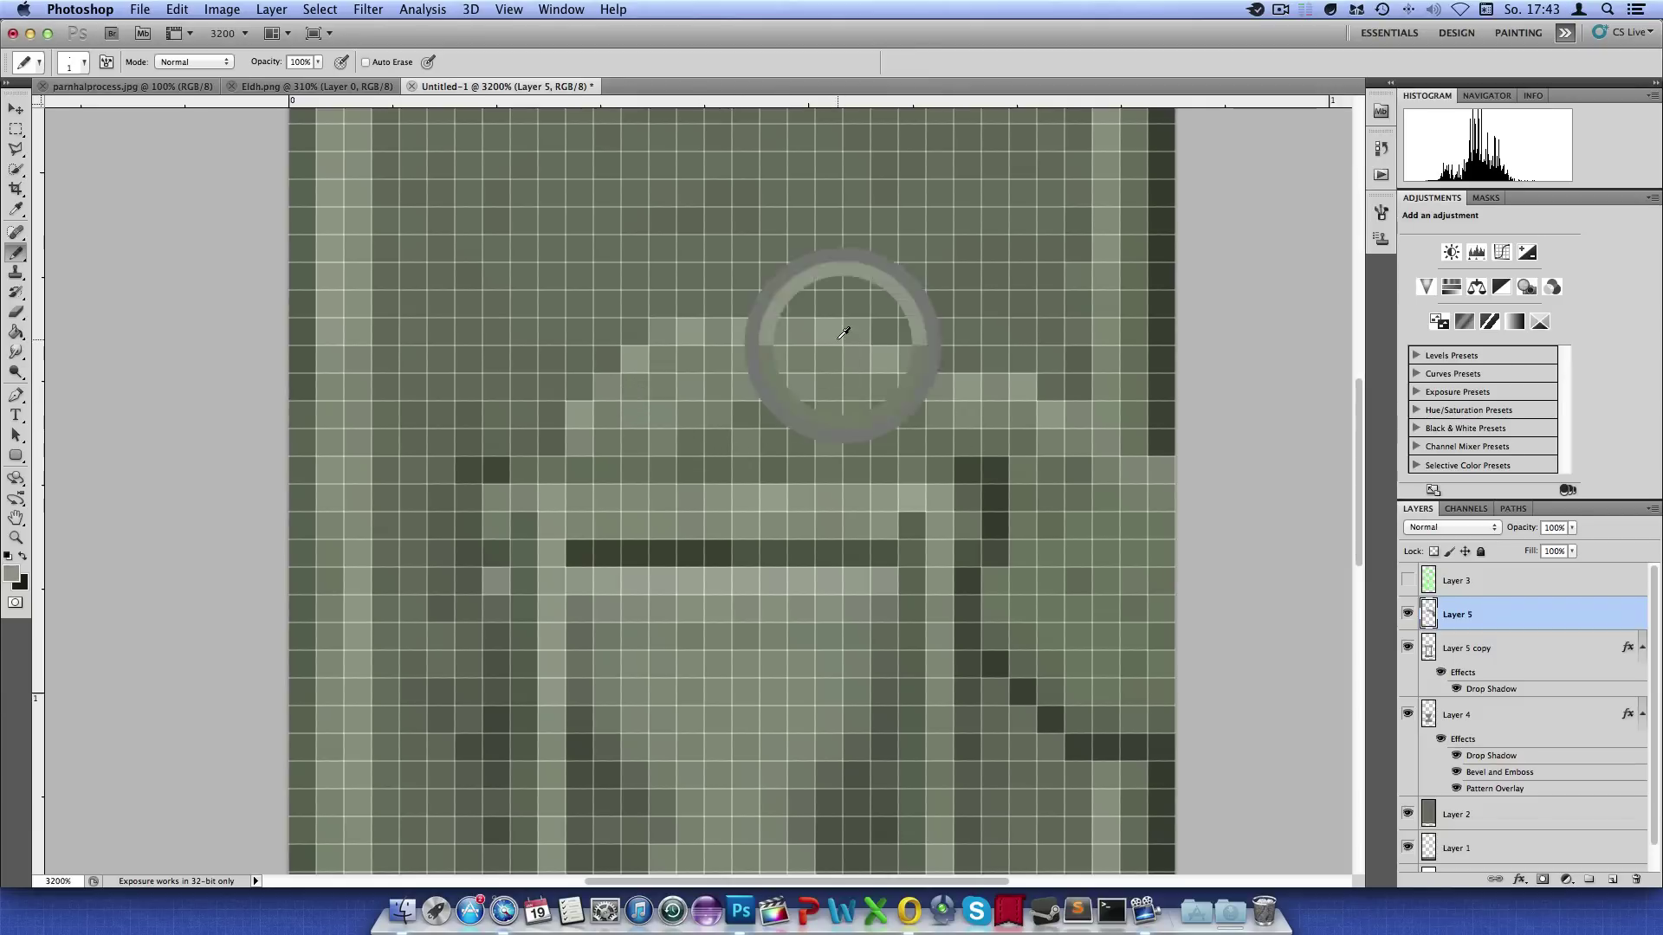
{"action": "left_click", "coordinate": [1407, 581]}
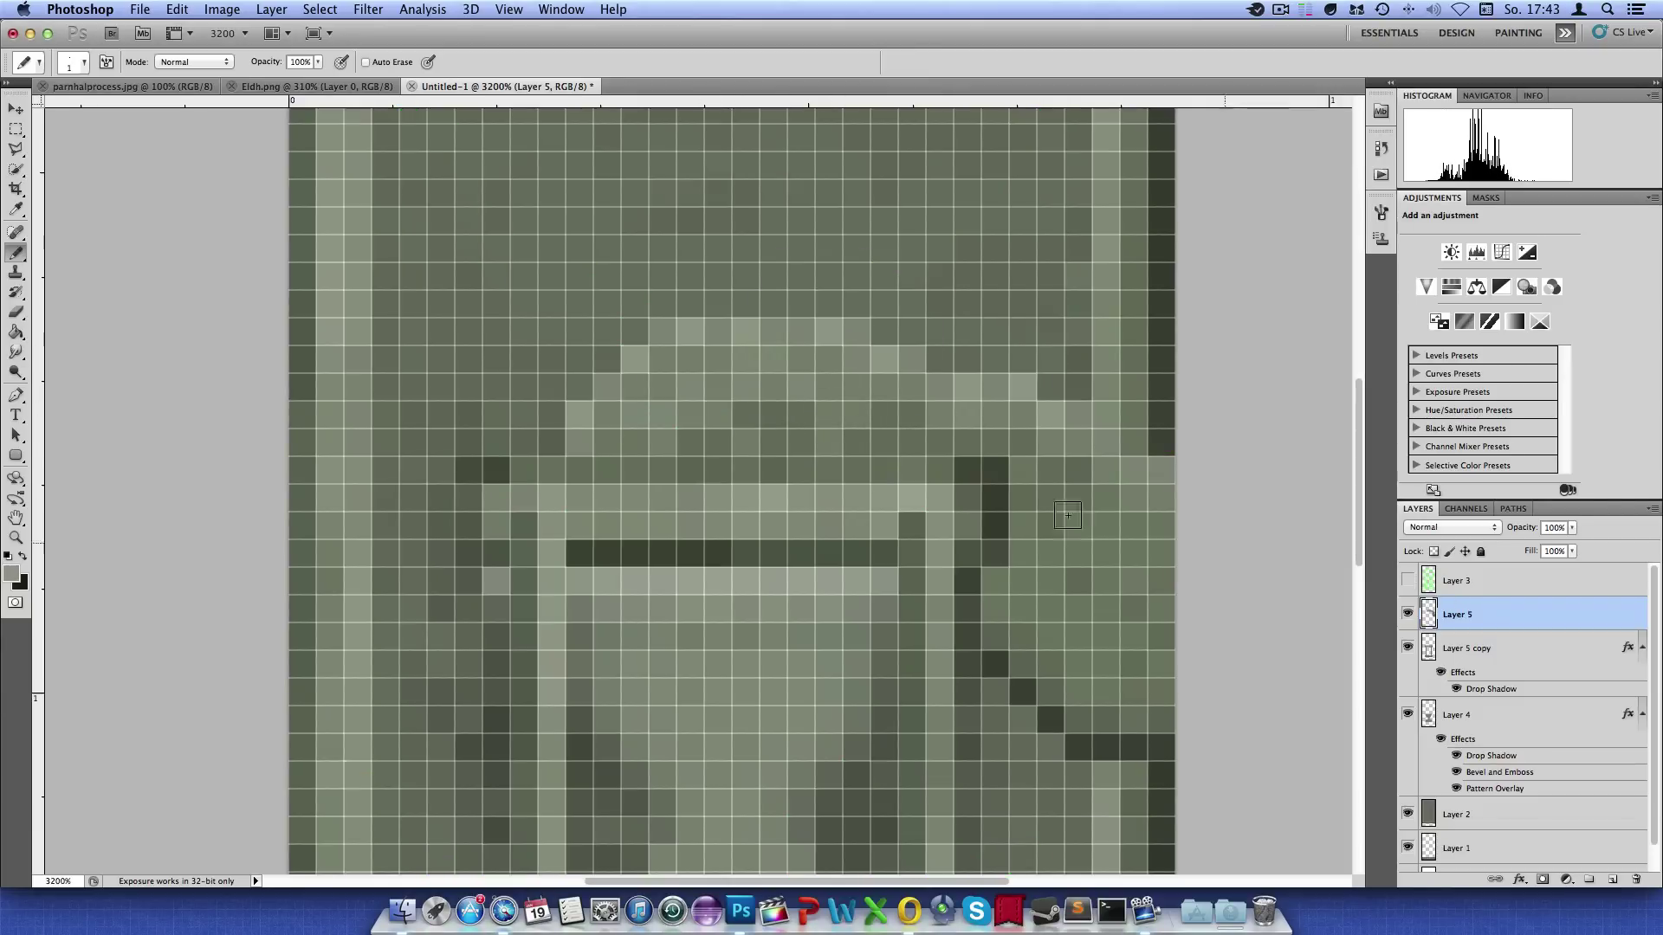
{"action": "left_click", "coordinate": [746, 414]}
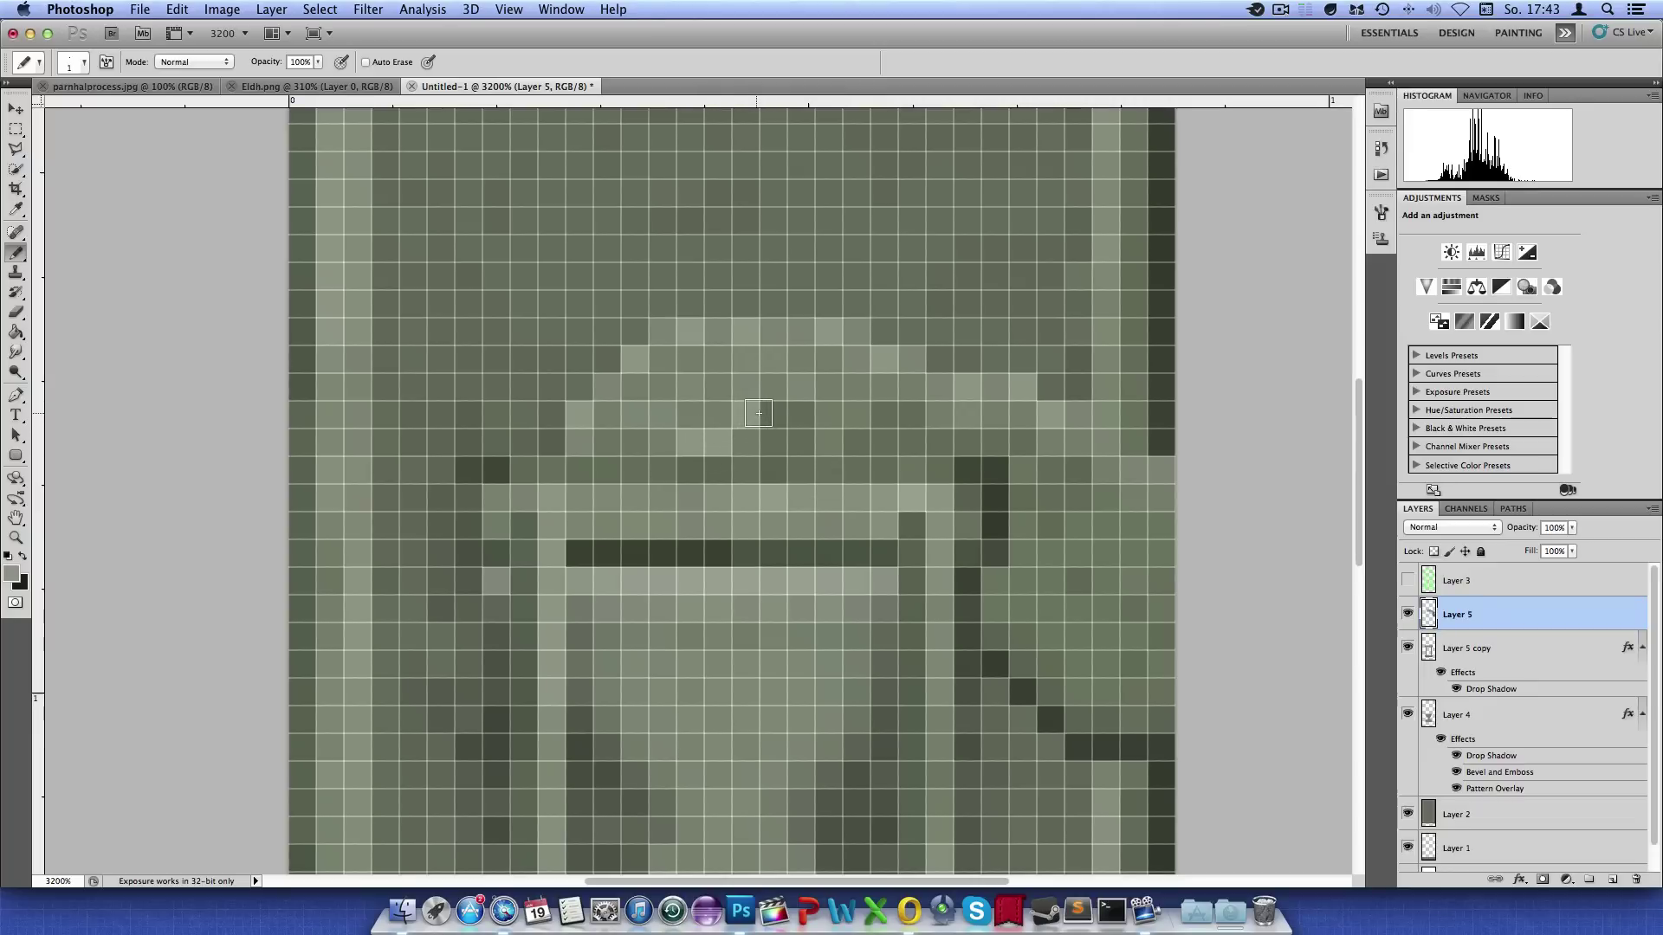
{"action": "left_click", "coordinate": [723, 324], "text": "alt"}
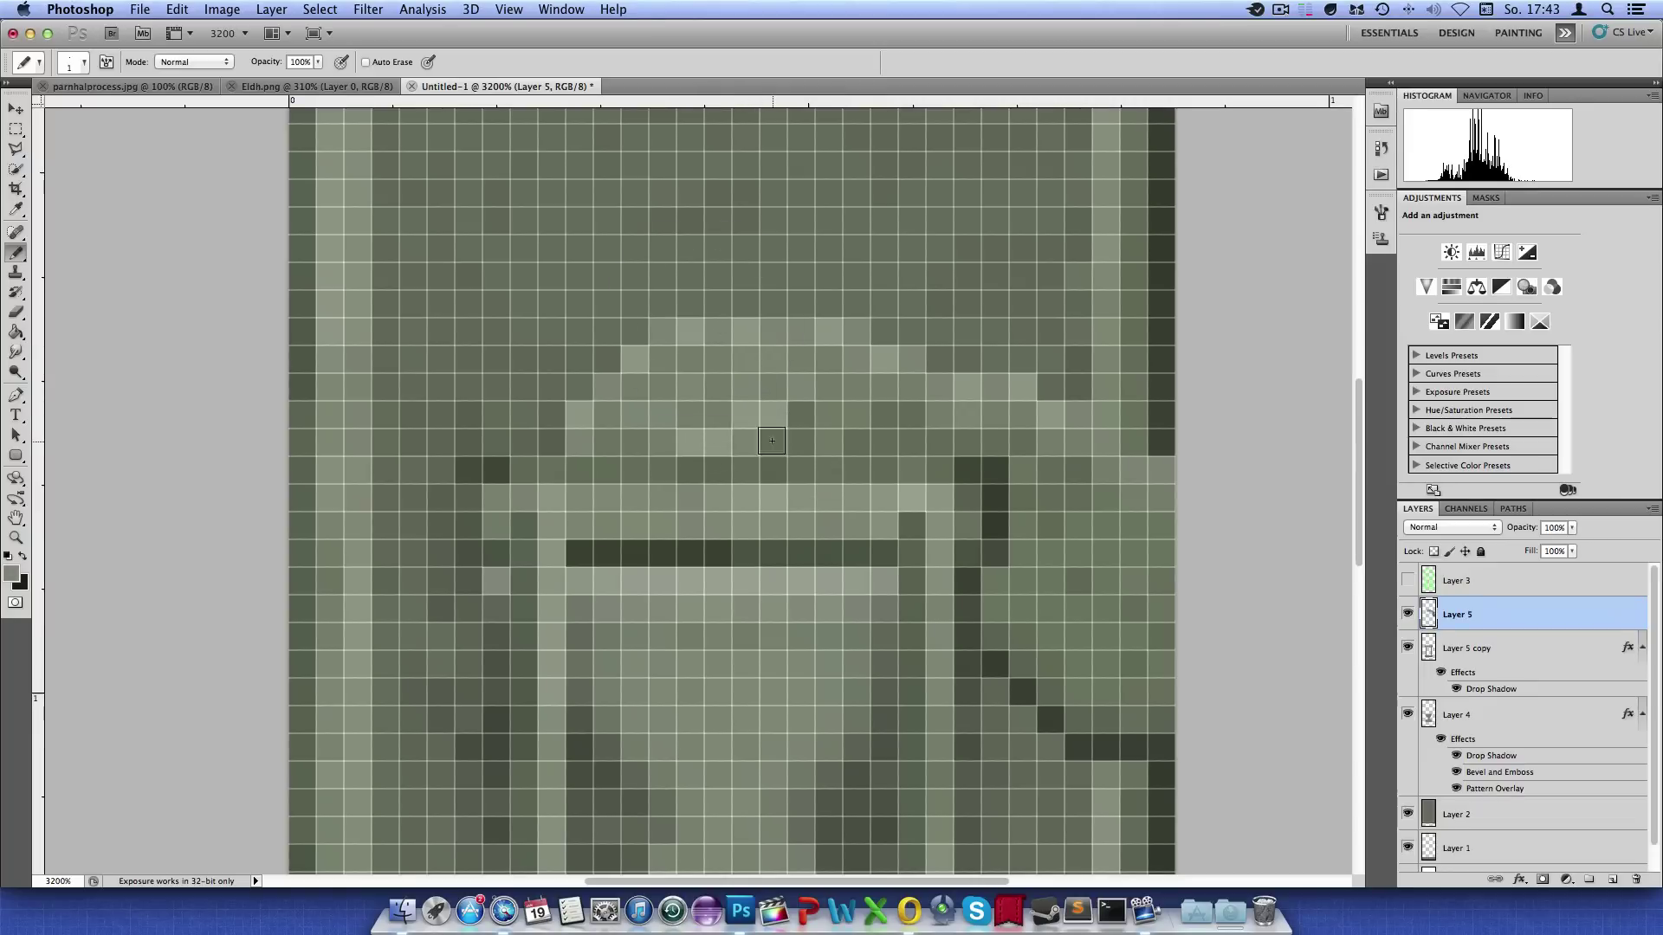
{"action": "left_click", "coordinate": [1030, 414], "text": "alt"}
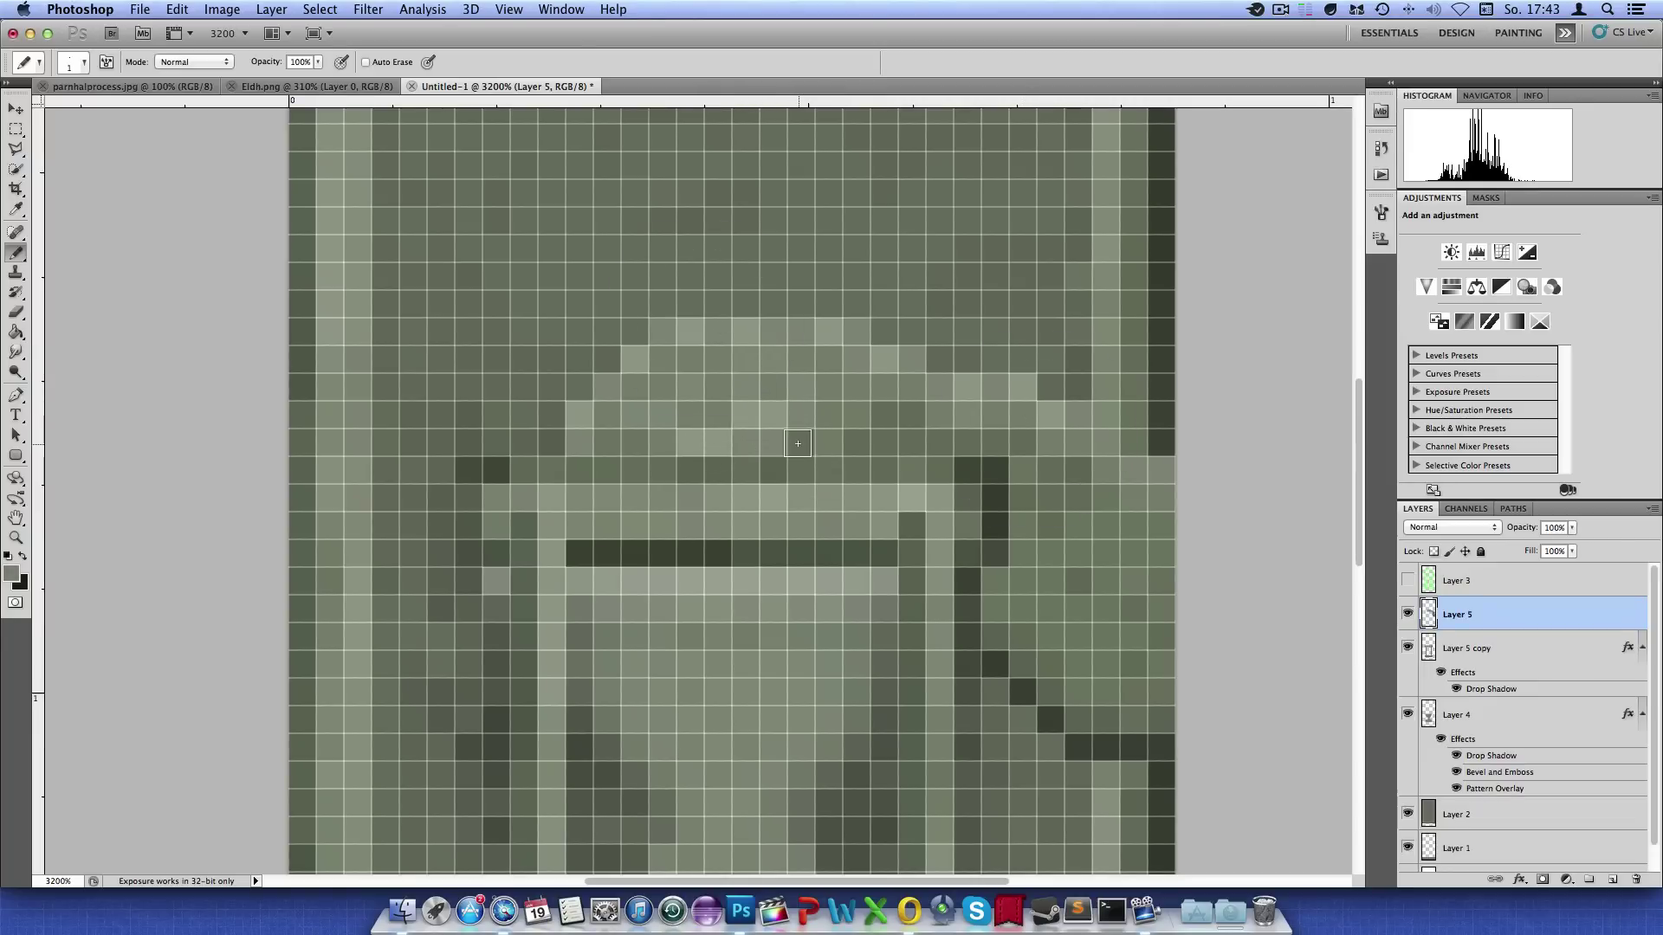
{"action": "left_click", "coordinate": [345, 85]}
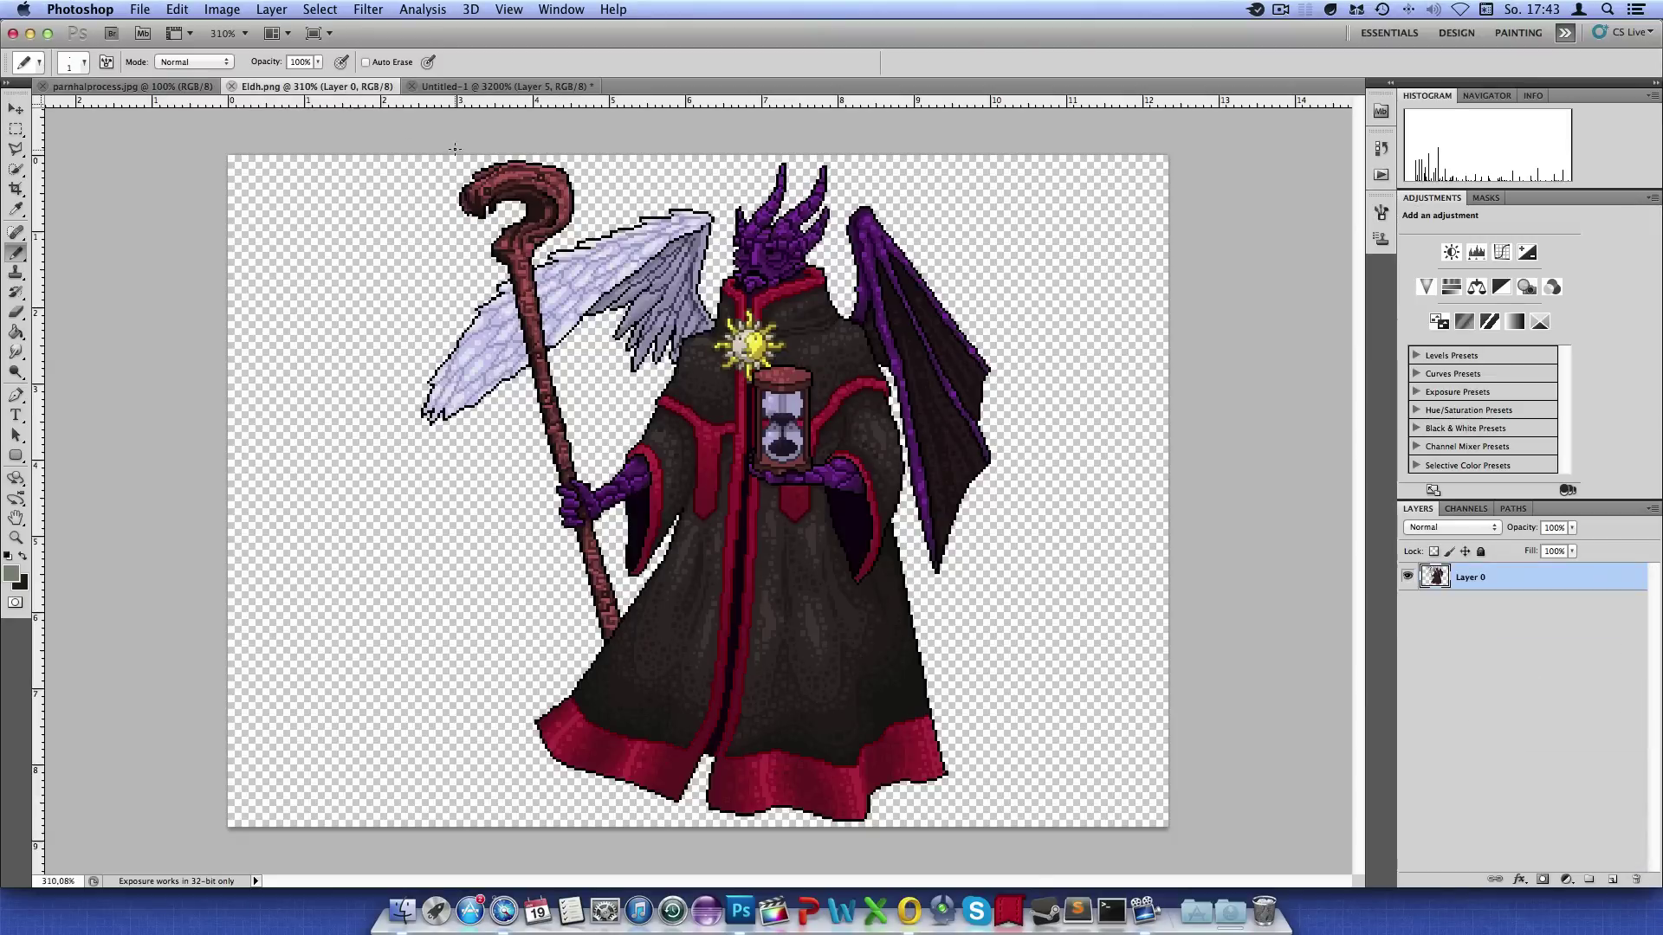
Return to the statue texture and zoom around the hourglass area
{"action": "left_click", "coordinate": [512, 87]}
{"action": "scroll", "coordinate": [703, 407], "scroll_direction": "down", "scroll_amount": 10}
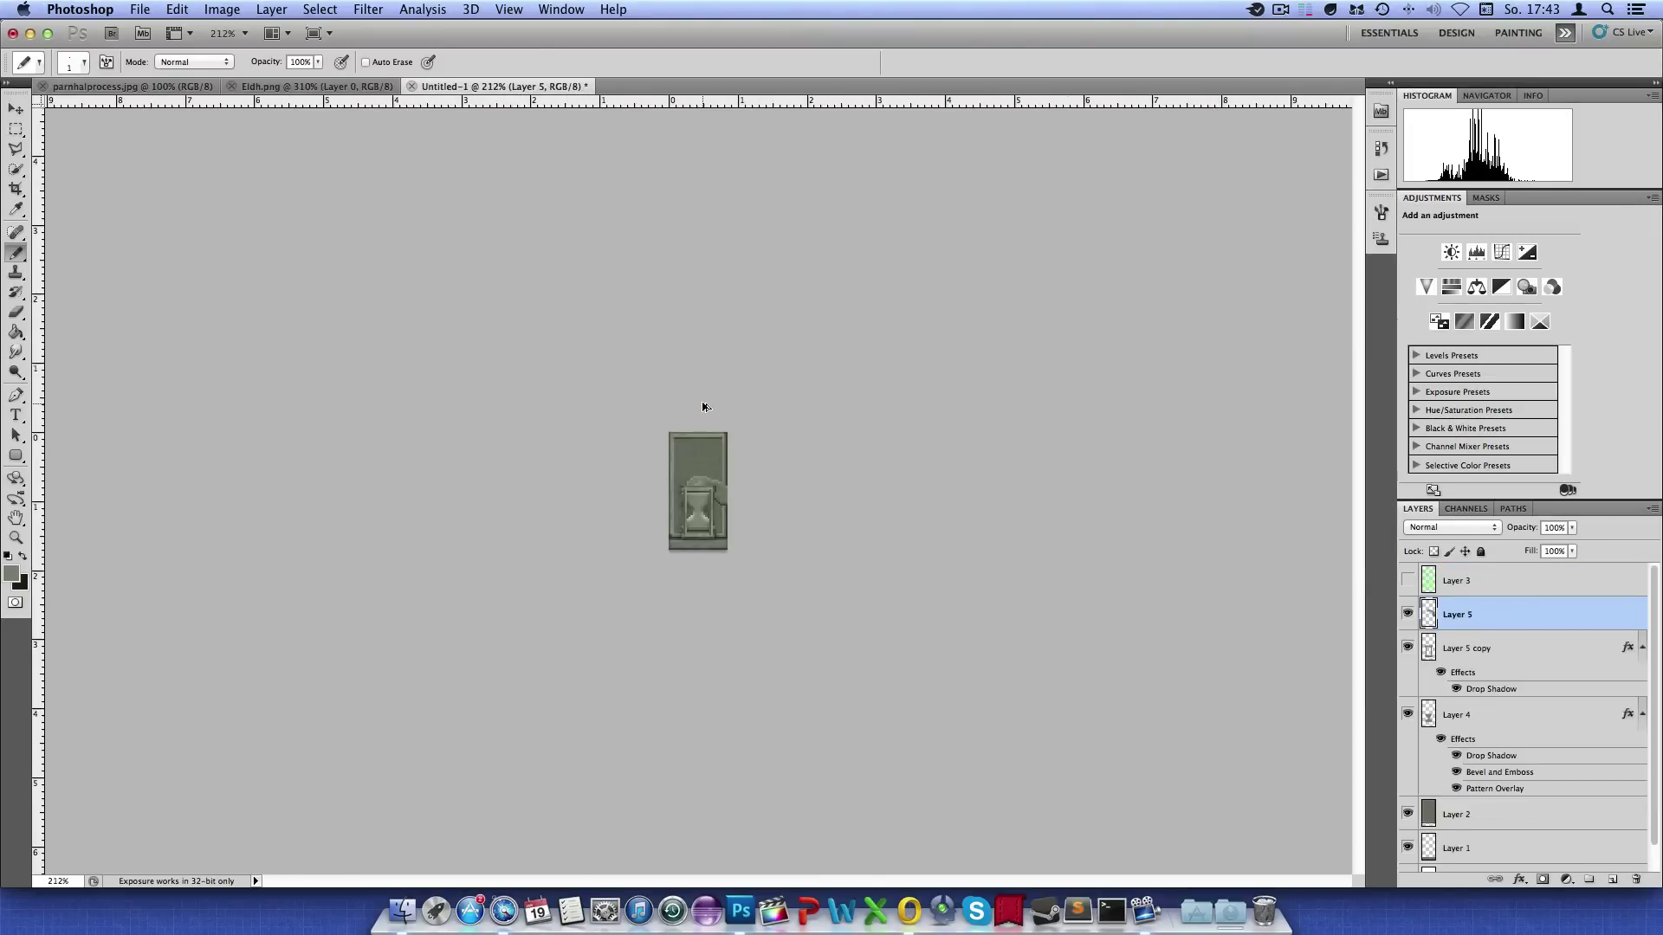
{"action": "scroll", "coordinate": [703, 407], "scroll_direction": "up", "scroll_amount": 4}
{"action": "scroll", "coordinate": [701, 486], "scroll_direction": "up", "scroll_amount": 4}
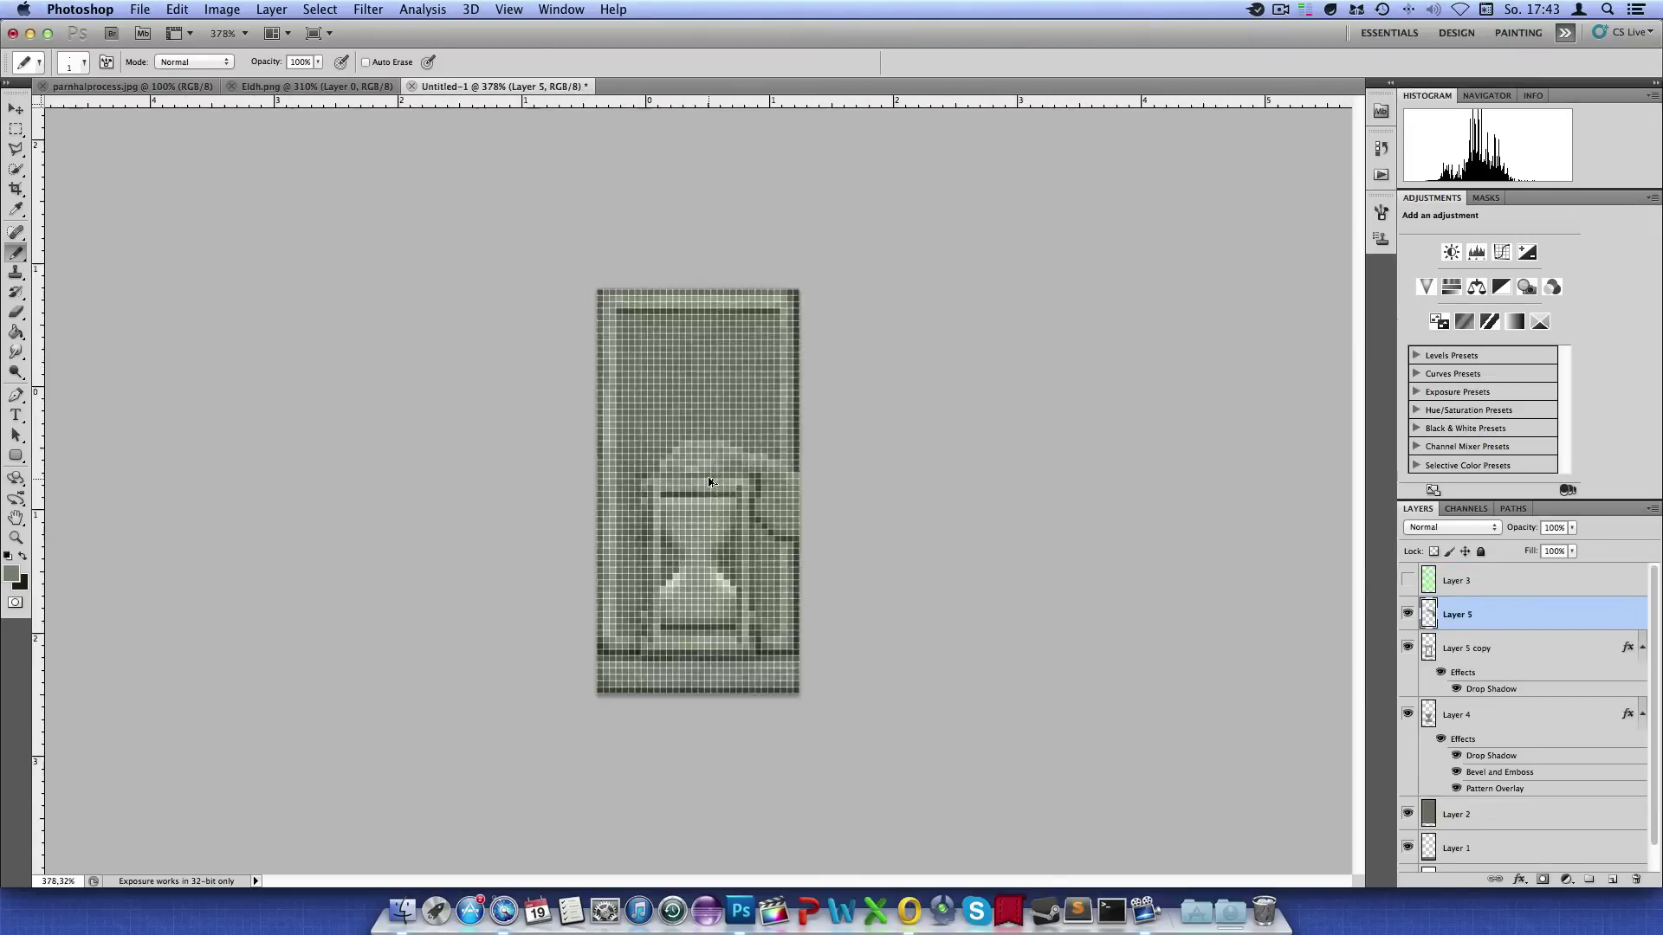
{"action": "scroll", "coordinate": [701, 486], "scroll_direction": "up", "scroll_amount": 6}
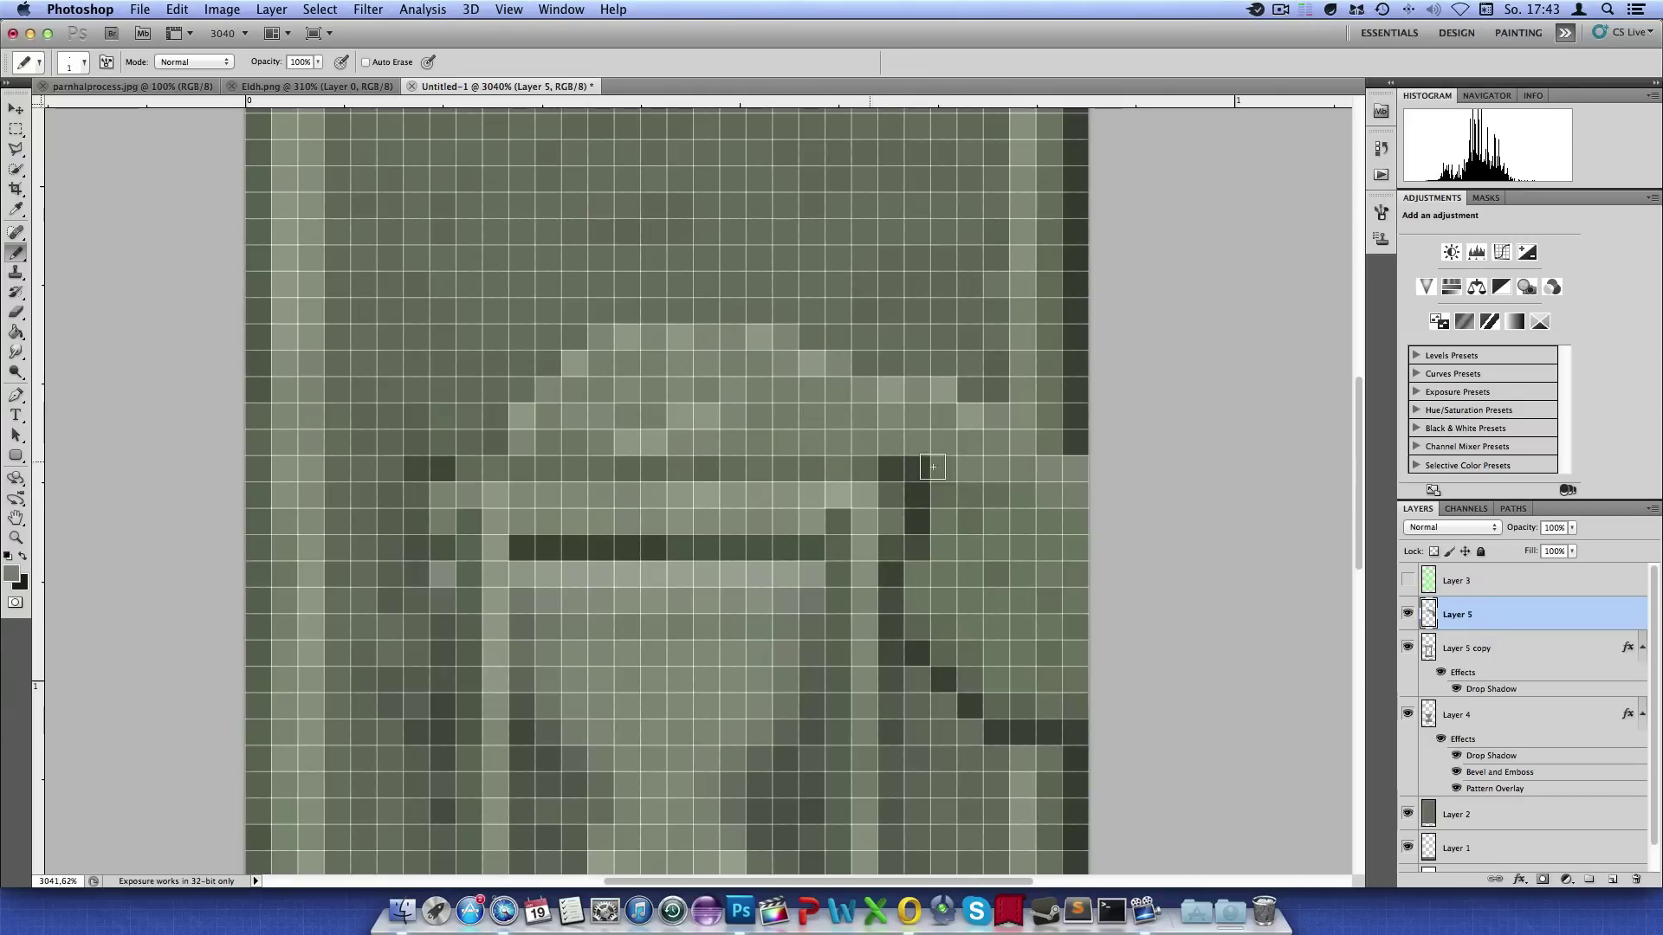
{"action": "scroll", "coordinate": [957, 502], "scroll_direction": "down", "scroll_amount": 2}
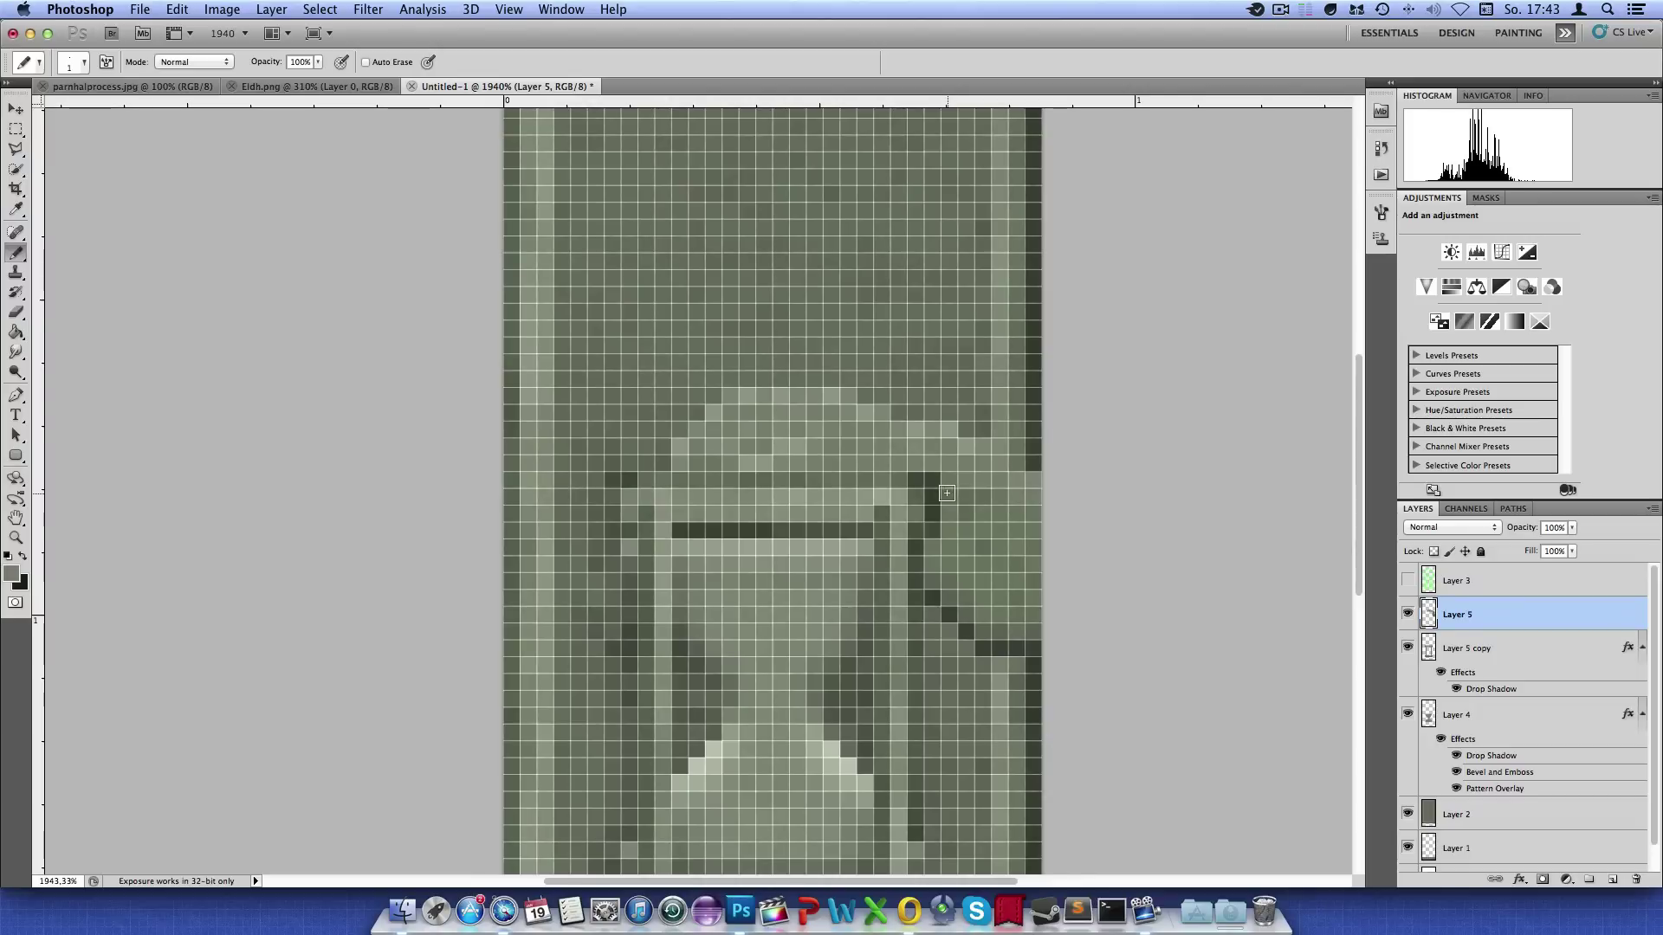
{"action": "scroll", "coordinate": [958, 502], "scroll_direction": "down", "scroll_amount": 3}
{"action": "scroll", "coordinate": [947, 497], "scroll_direction": "down", "scroll_amount": 1}
{"action": "scroll", "coordinate": [947, 497], "scroll_direction": "down", "scroll_amount": 1}
{"action": "scroll", "coordinate": [947, 497], "scroll_direction": "down", "scroll_amount": 1}
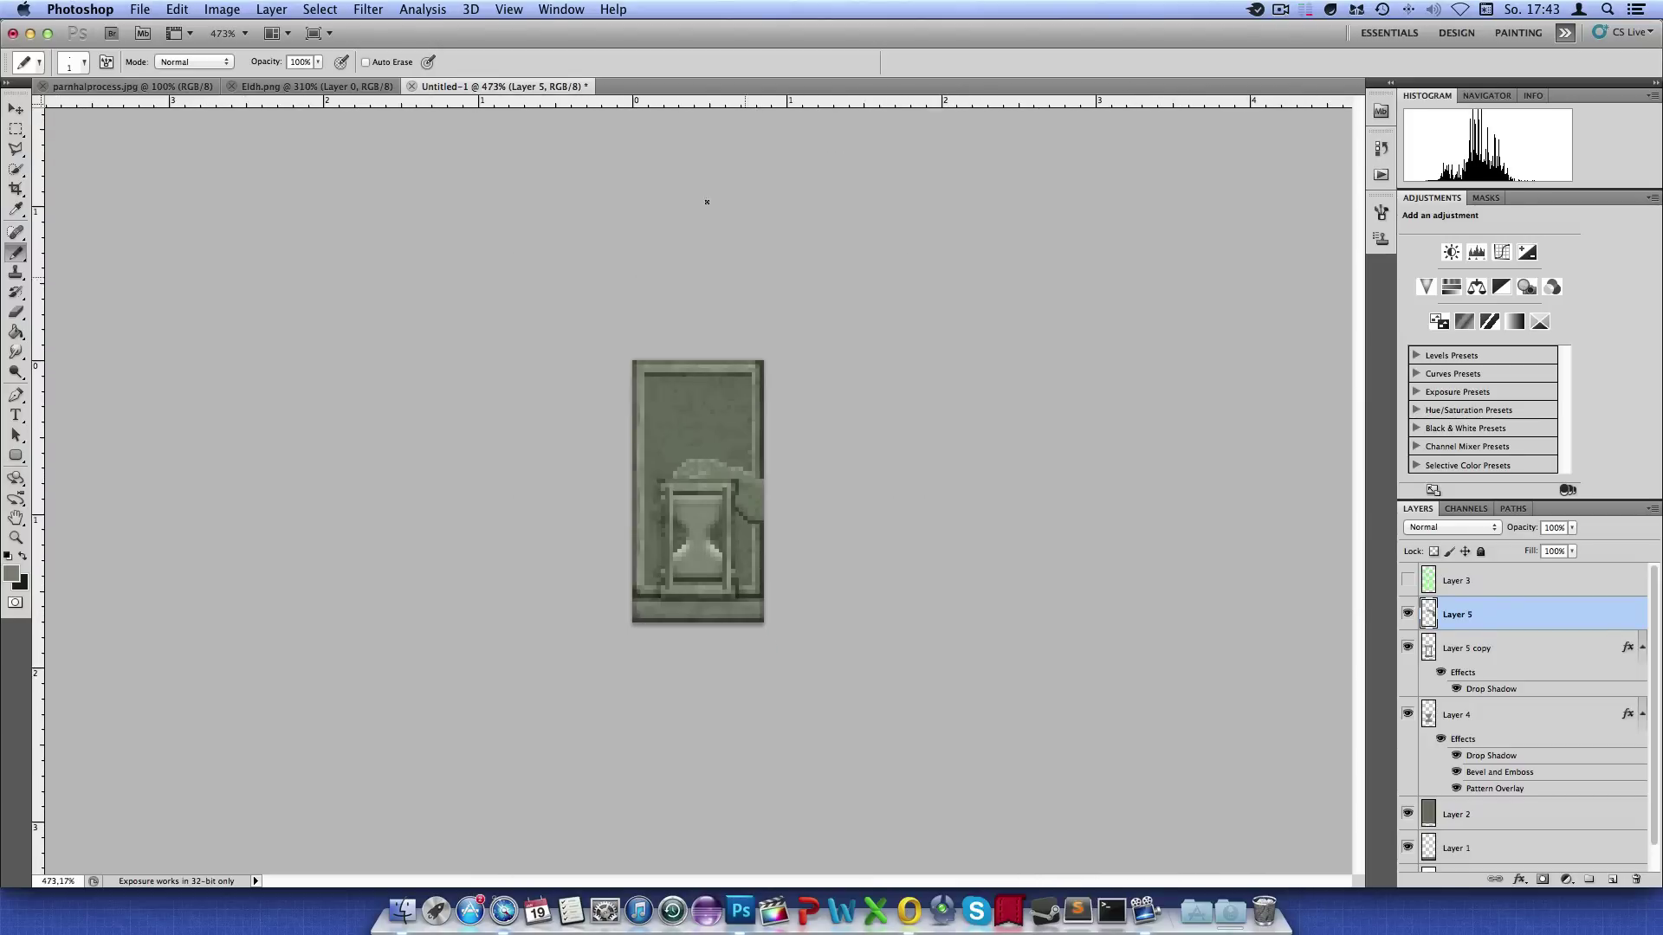
Recheck Eldh.png, then lighten three pixels right of the hourglass top
{"action": "left_click", "coordinate": [280, 86]}
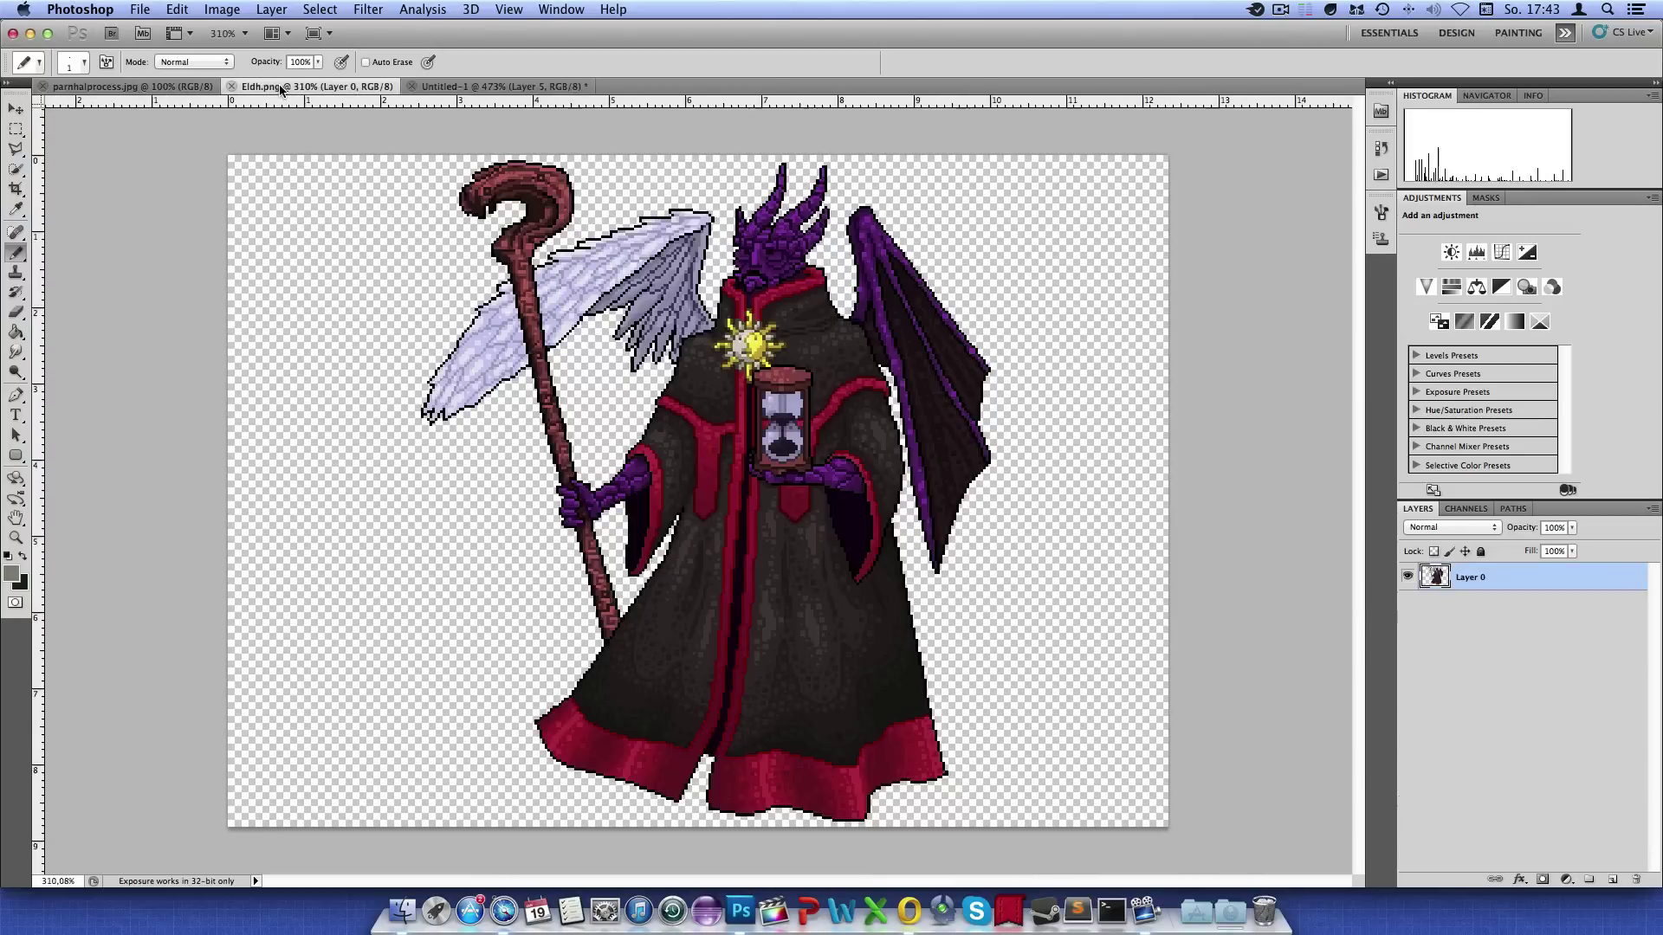
{"action": "left_click", "coordinate": [518, 87]}
{"action": "scroll", "coordinate": [740, 466], "scroll_direction": "up", "scroll_amount": 5}
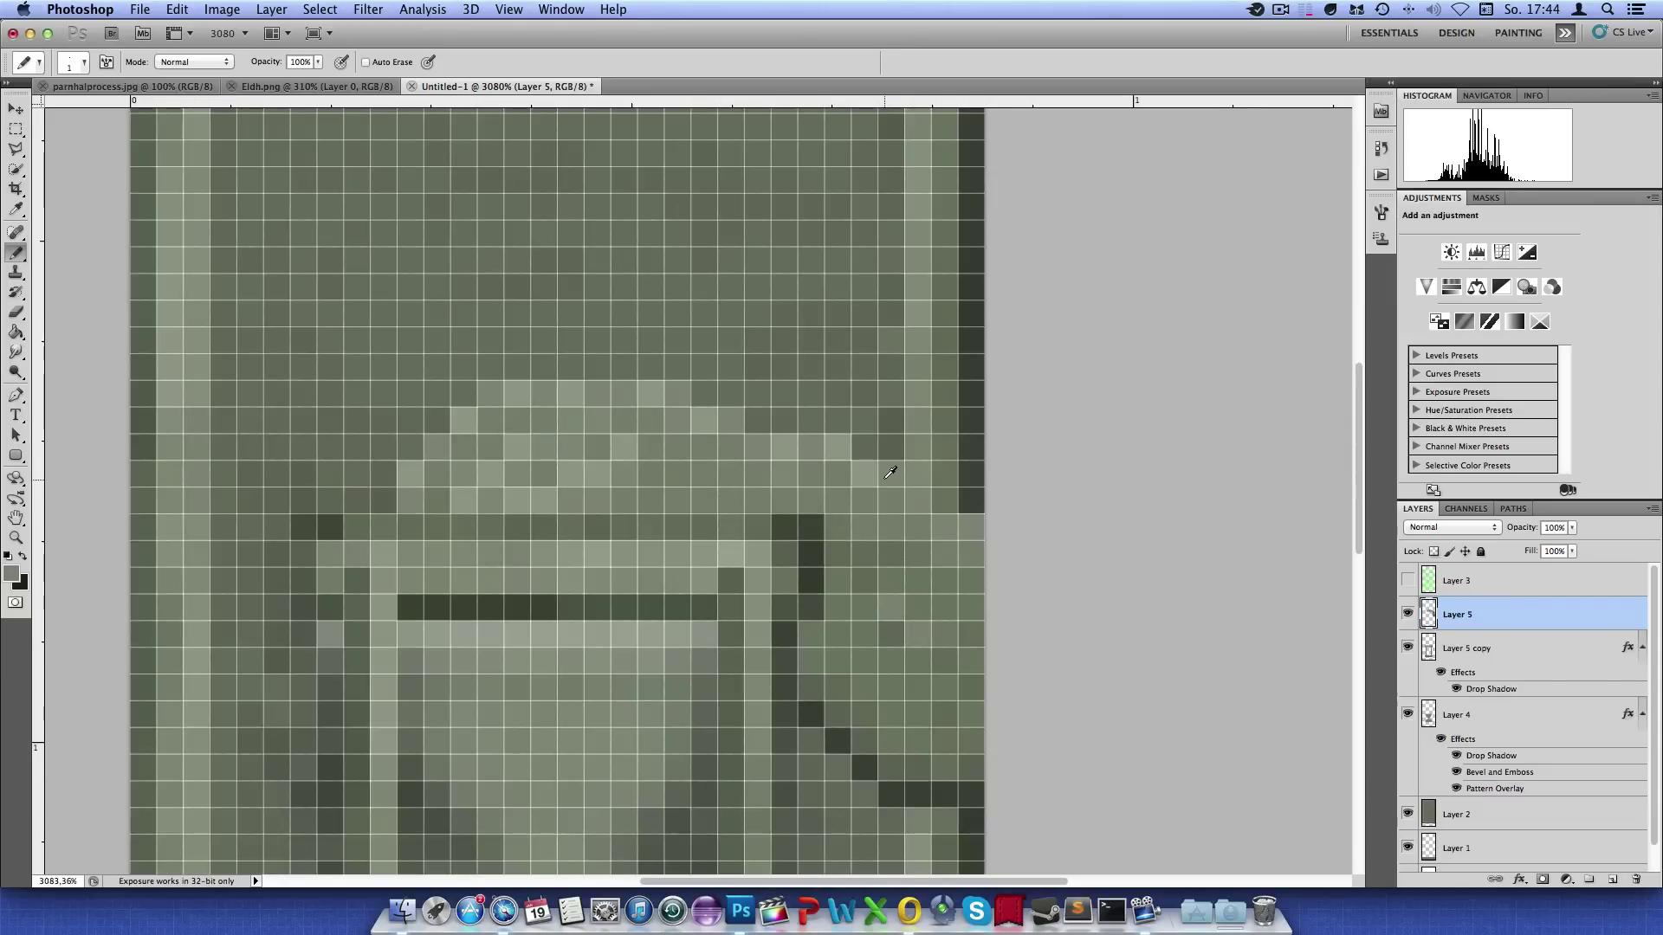
{"action": "left_click", "coordinate": [891, 608]}
{"action": "left_click", "coordinate": [944, 634]}
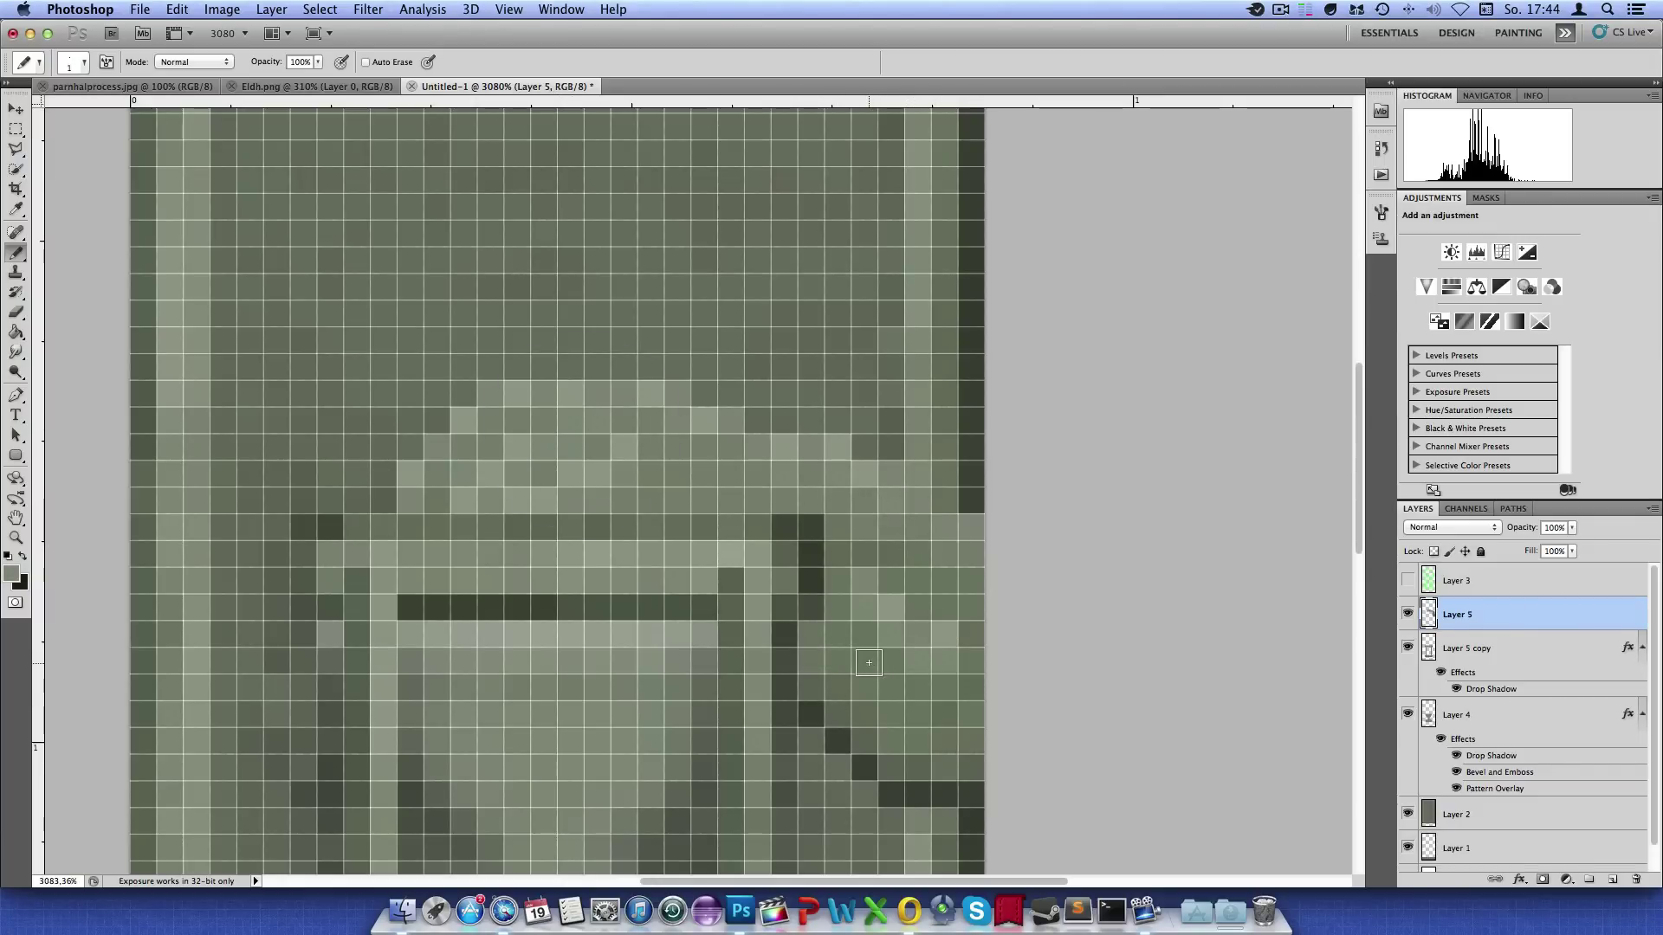
{"action": "left_click", "coordinate": [837, 684]}
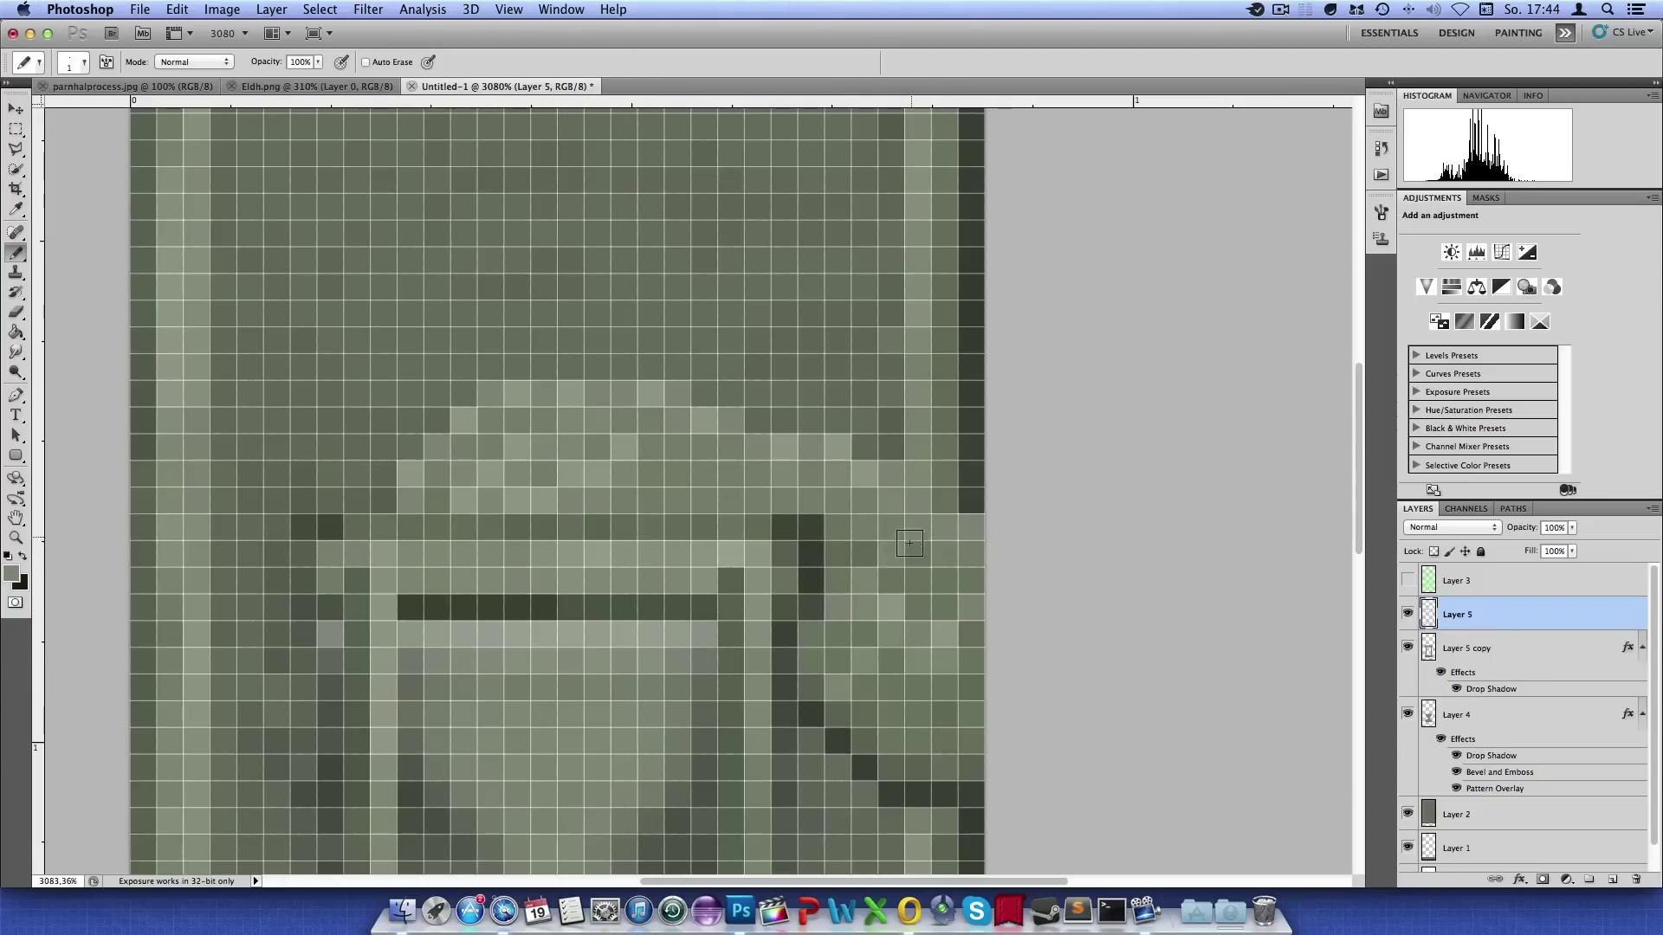
Free-transform the selected stone background strip, nudge it left, and commit
{"action": "key", "text": "ctrl+minus"}
{"action": "key", "text": "ctrl+t"}
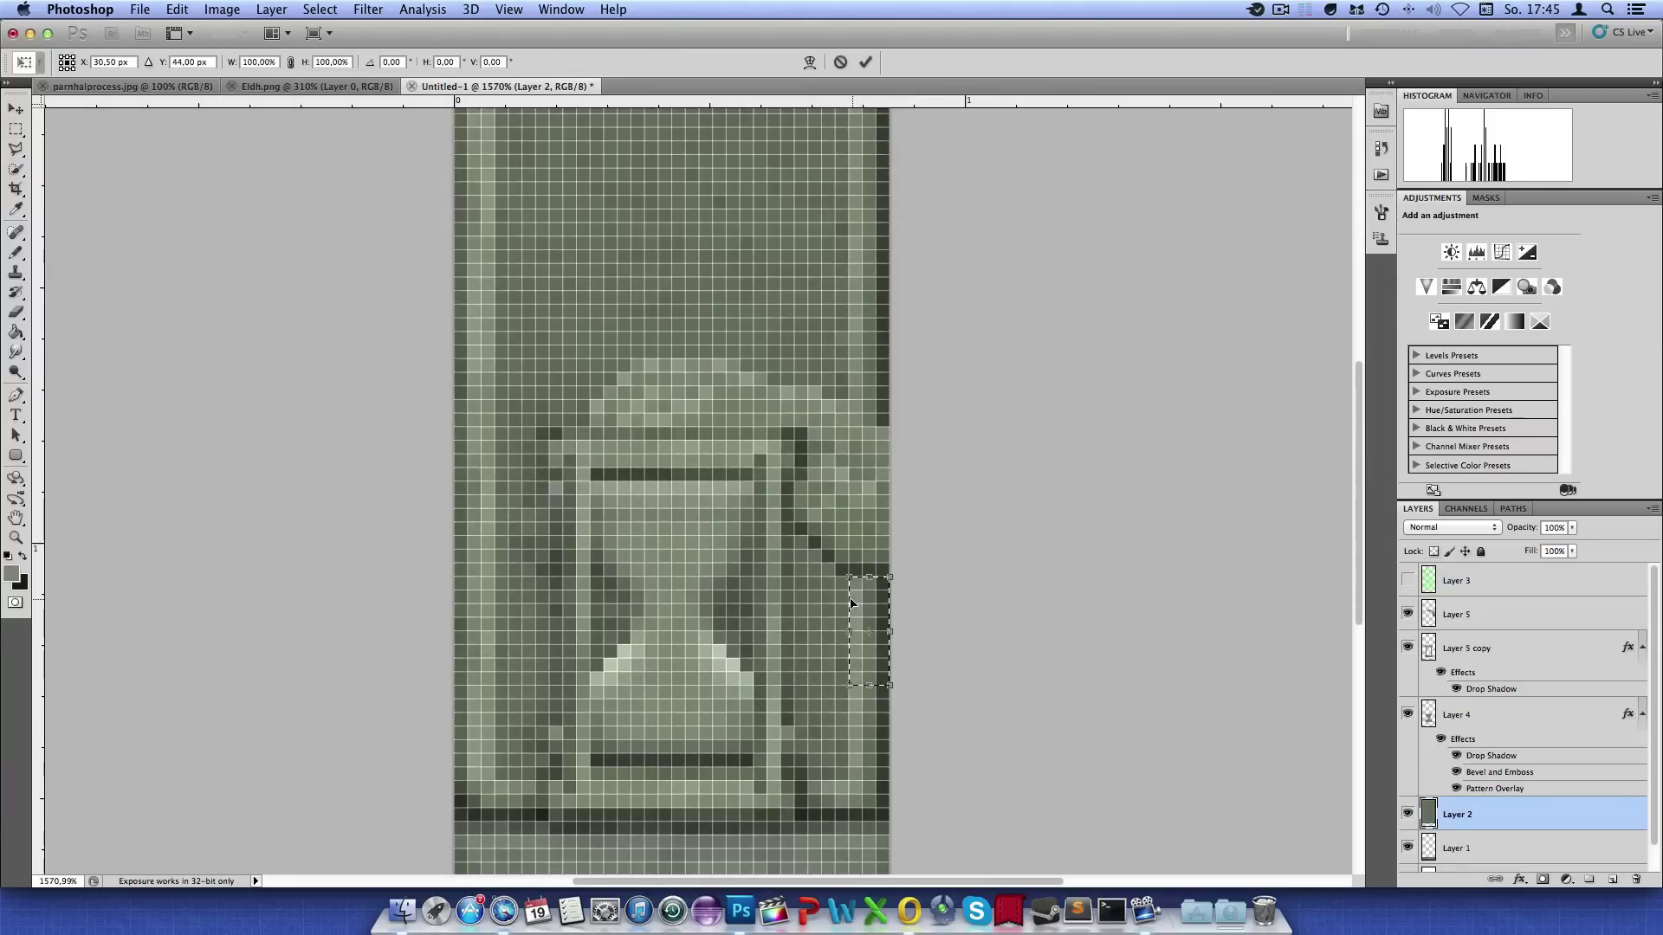
{"action": "key", "text": "Left"}
{"action": "key", "text": "Return"}
{"action": "key", "text": "m"}
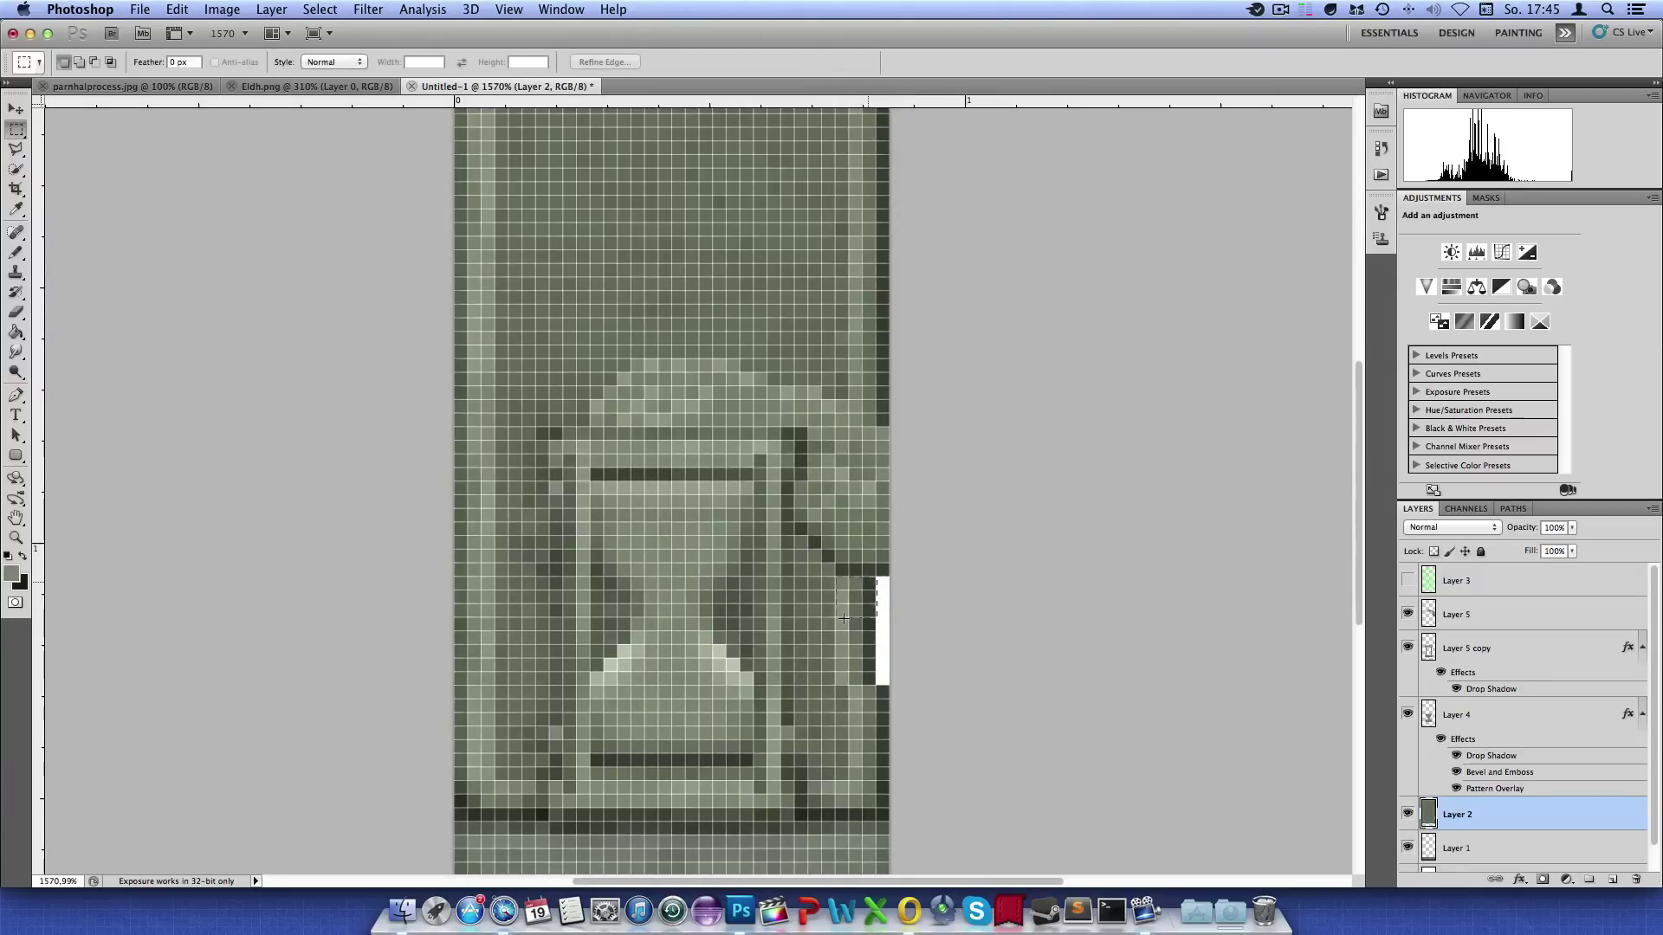
Shift the stone pixels left and back one cell, commit, then transform a small left-edge selection
{"action": "key", "text": "ctrl+t"}
{"action": "key", "text": "Left"}
{"action": "key", "text": "Left"}
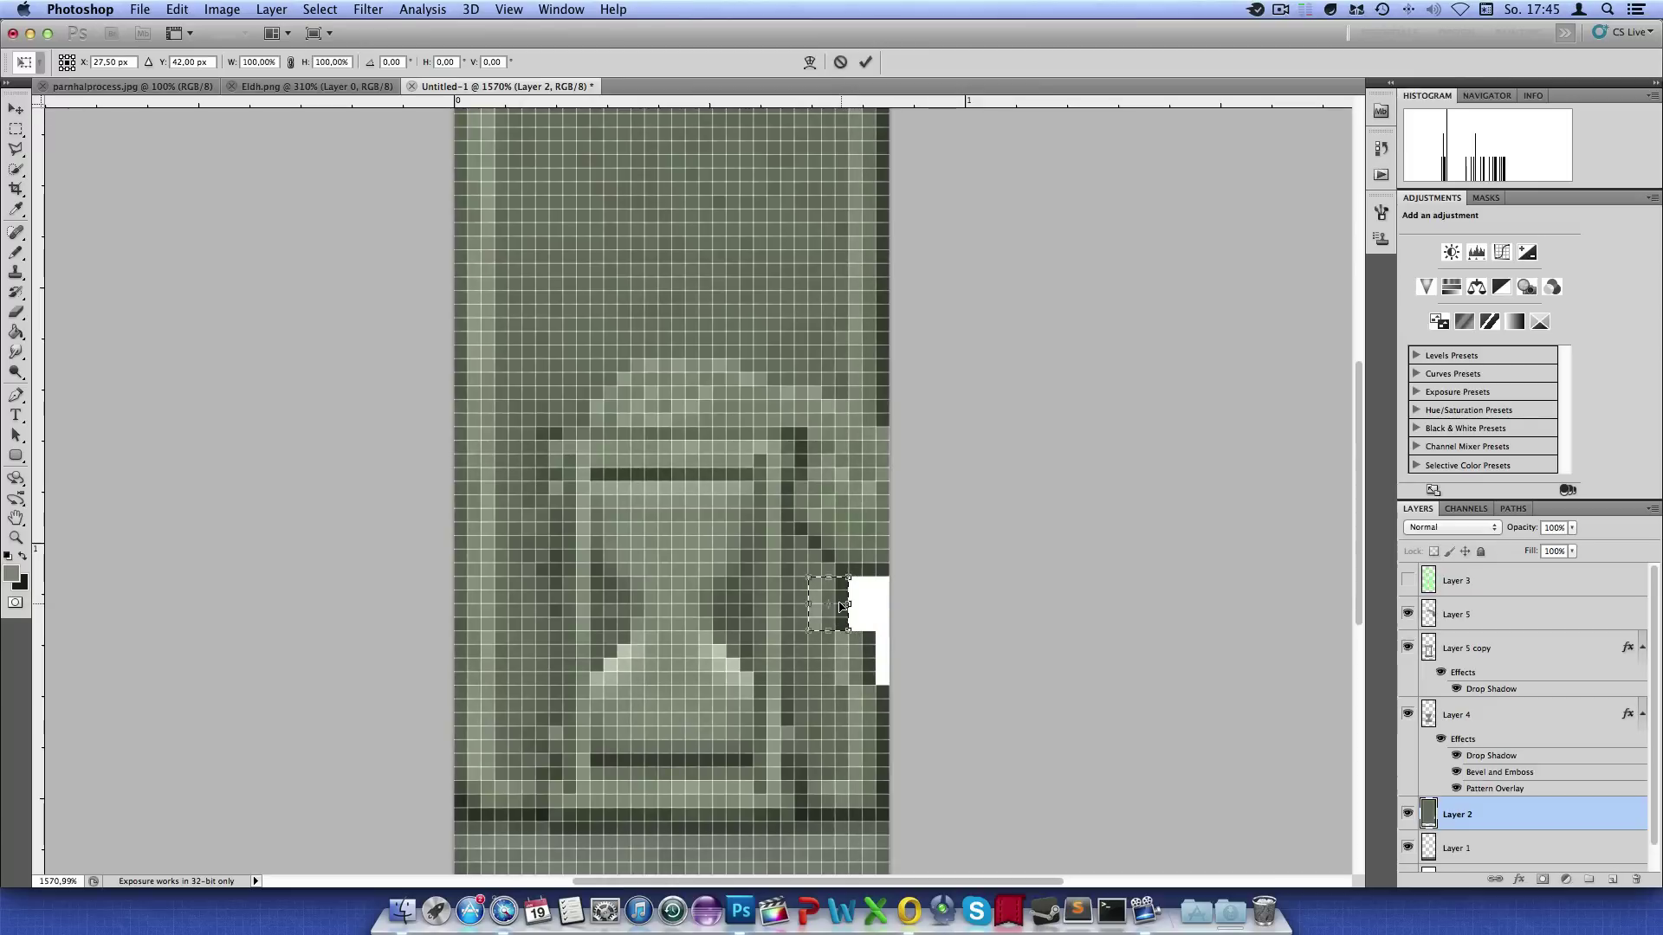
{"action": "key", "text": "Right"}
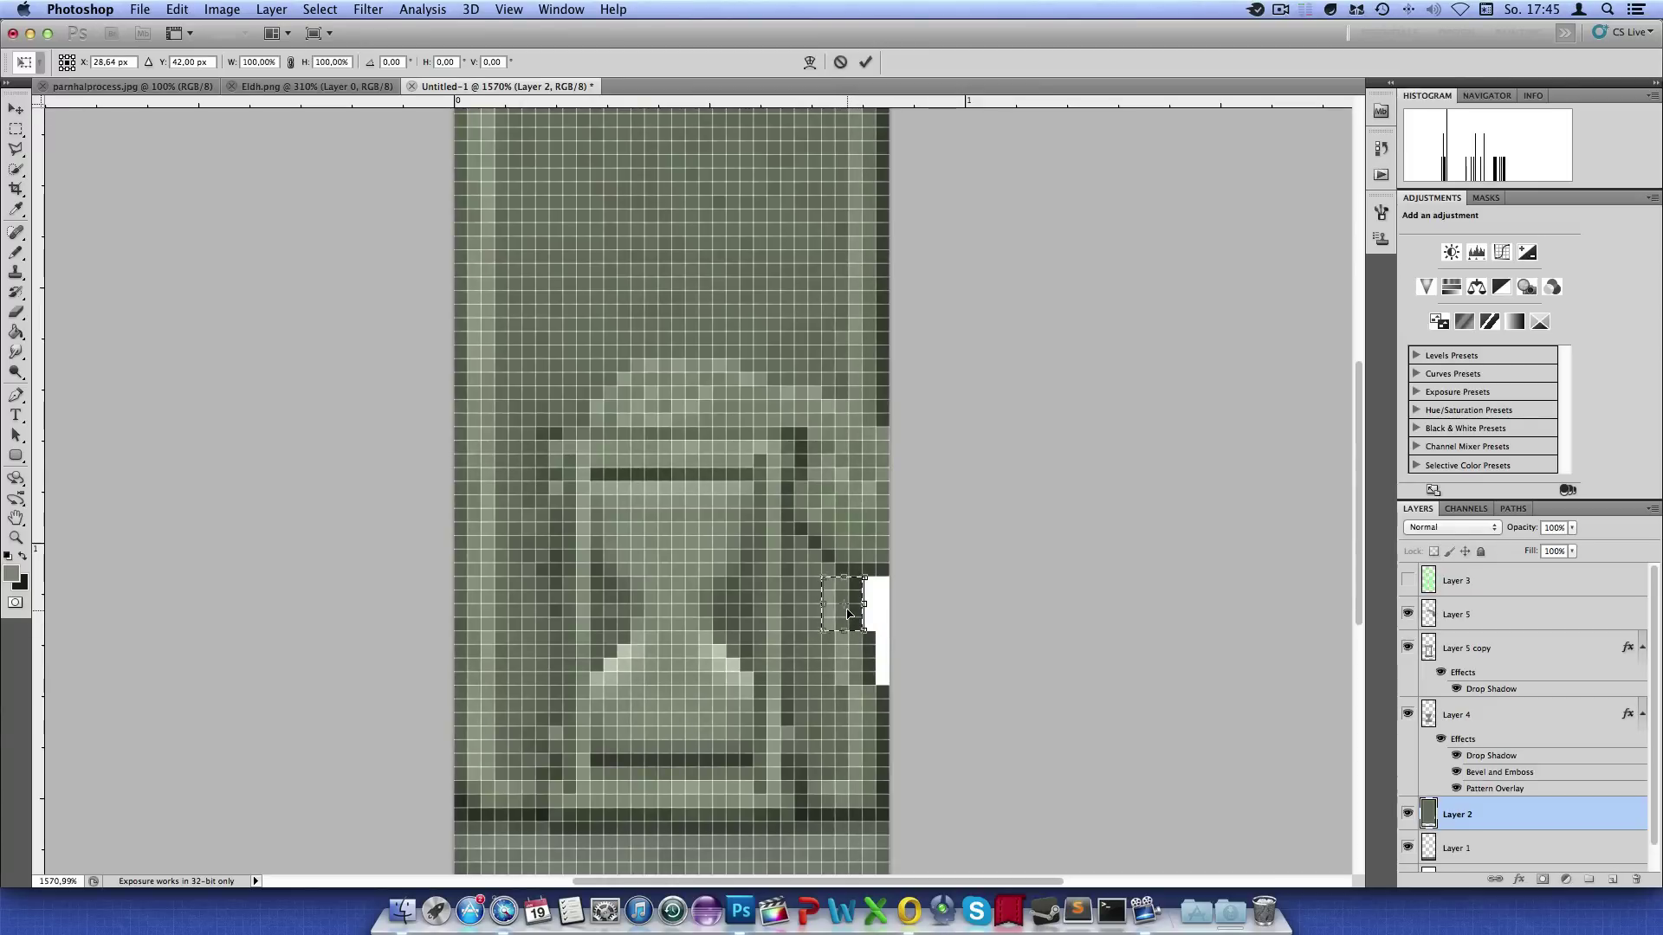
{"action": "key", "text": "Return"}
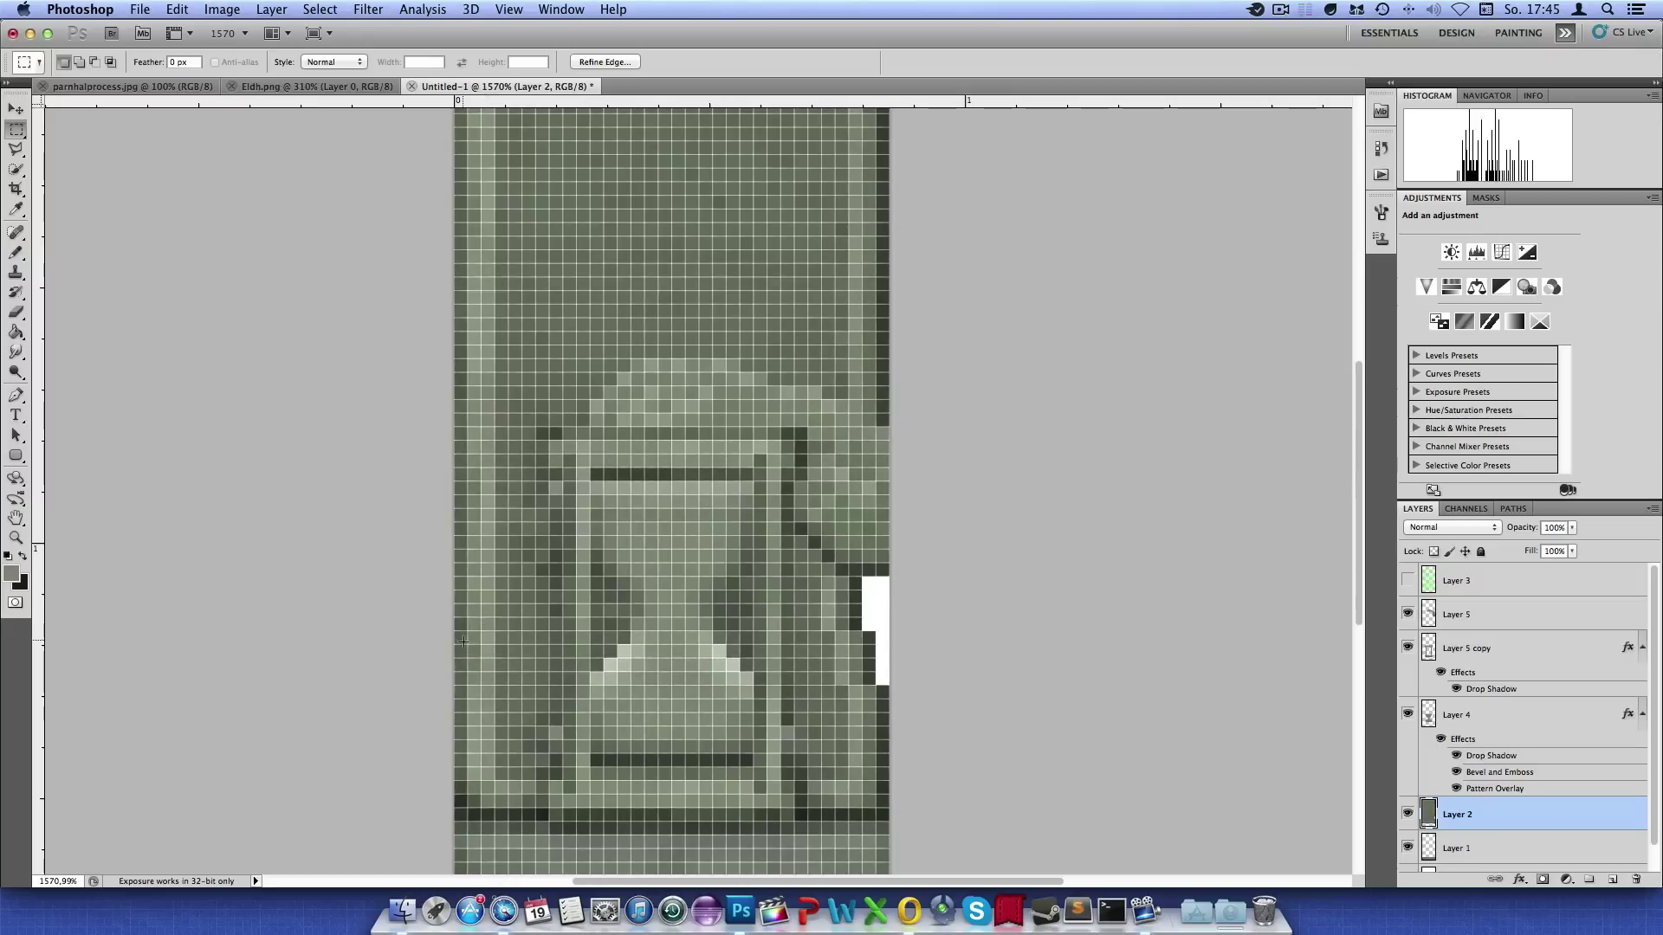
{"action": "left_click", "coordinate": [492, 681]}
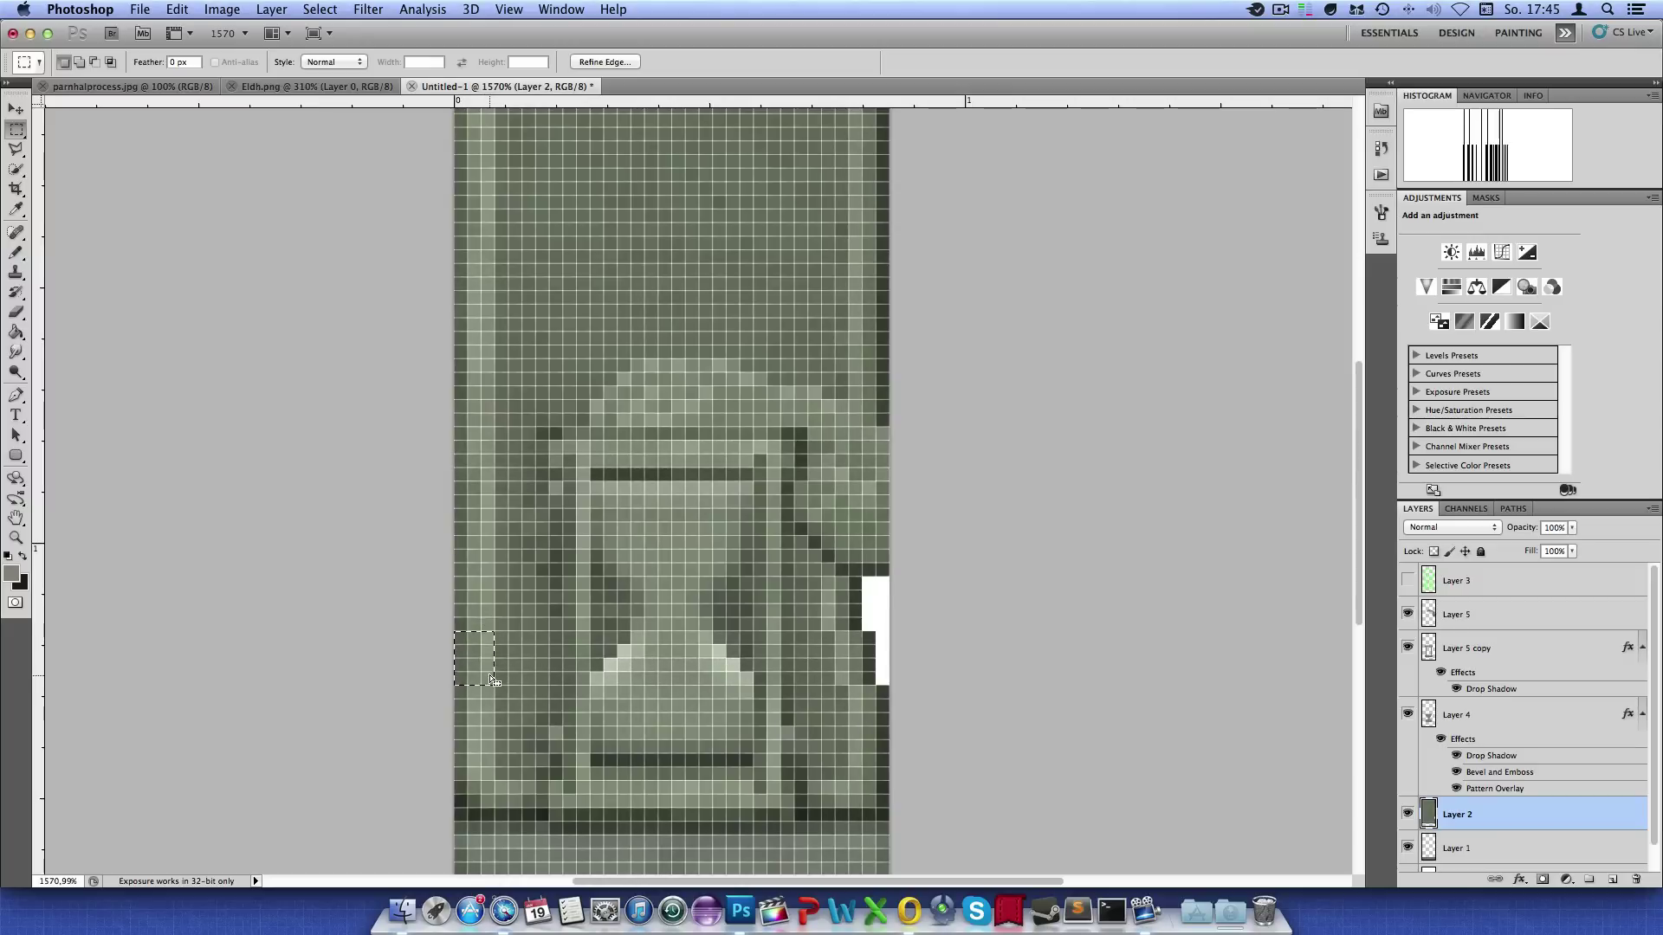
{"action": "key", "text": "ctrl+t"}
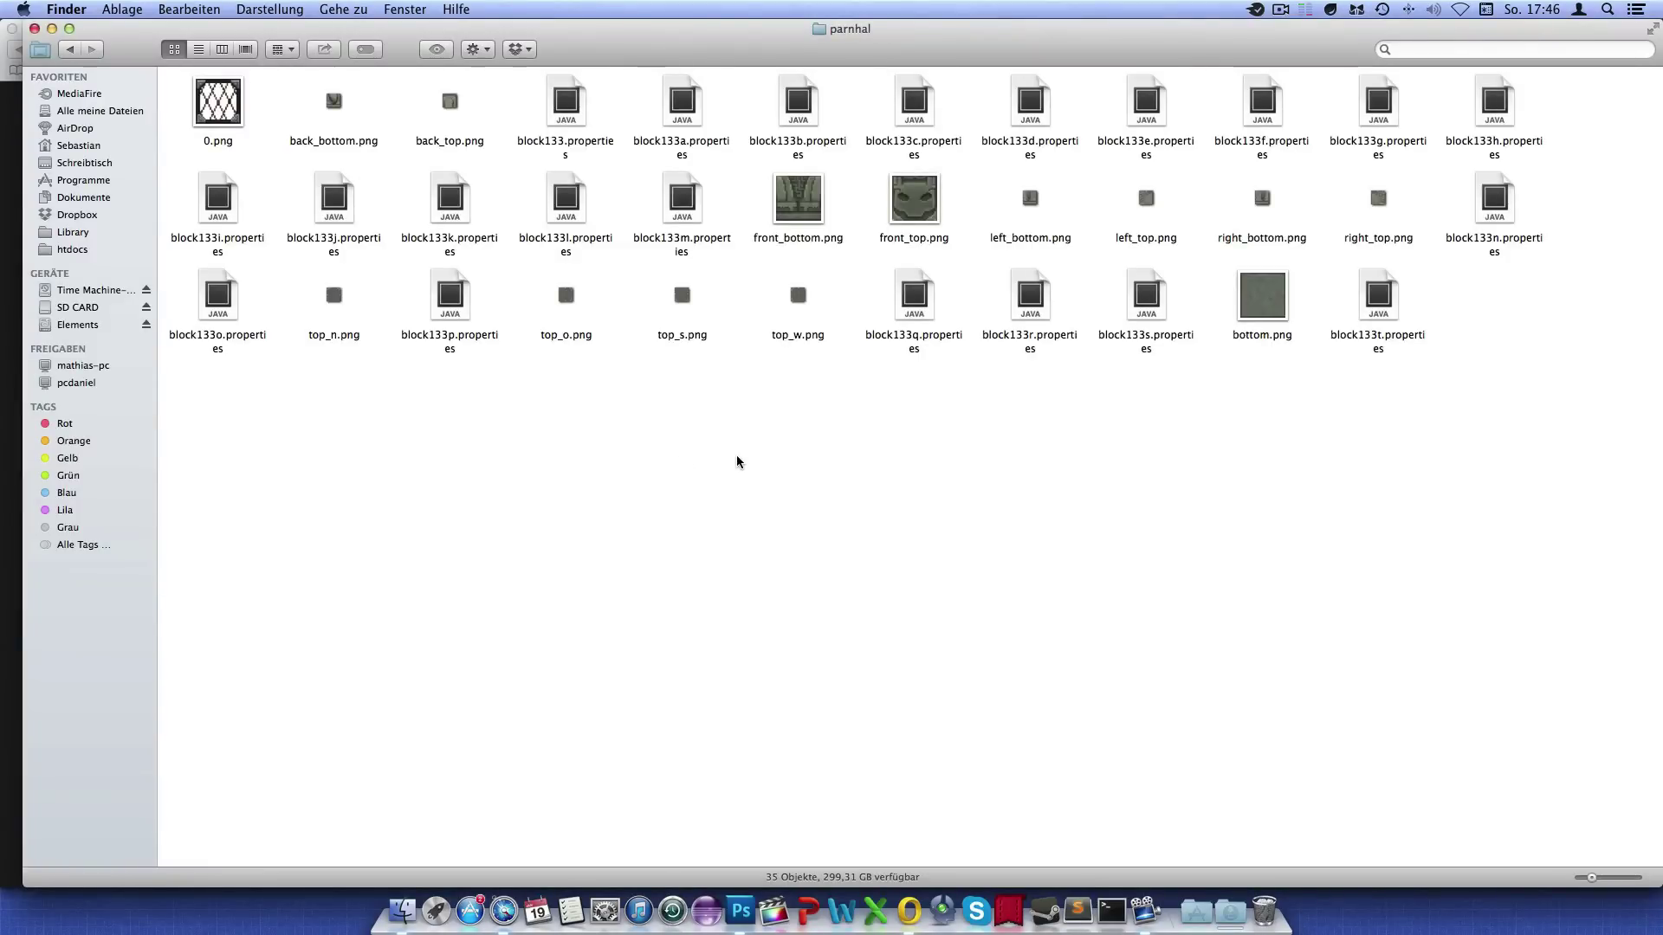
Quick Look top_o.png in the parnhal folder, then drag it into Photoshop
{"action": "left_click", "coordinate": [568, 297]}
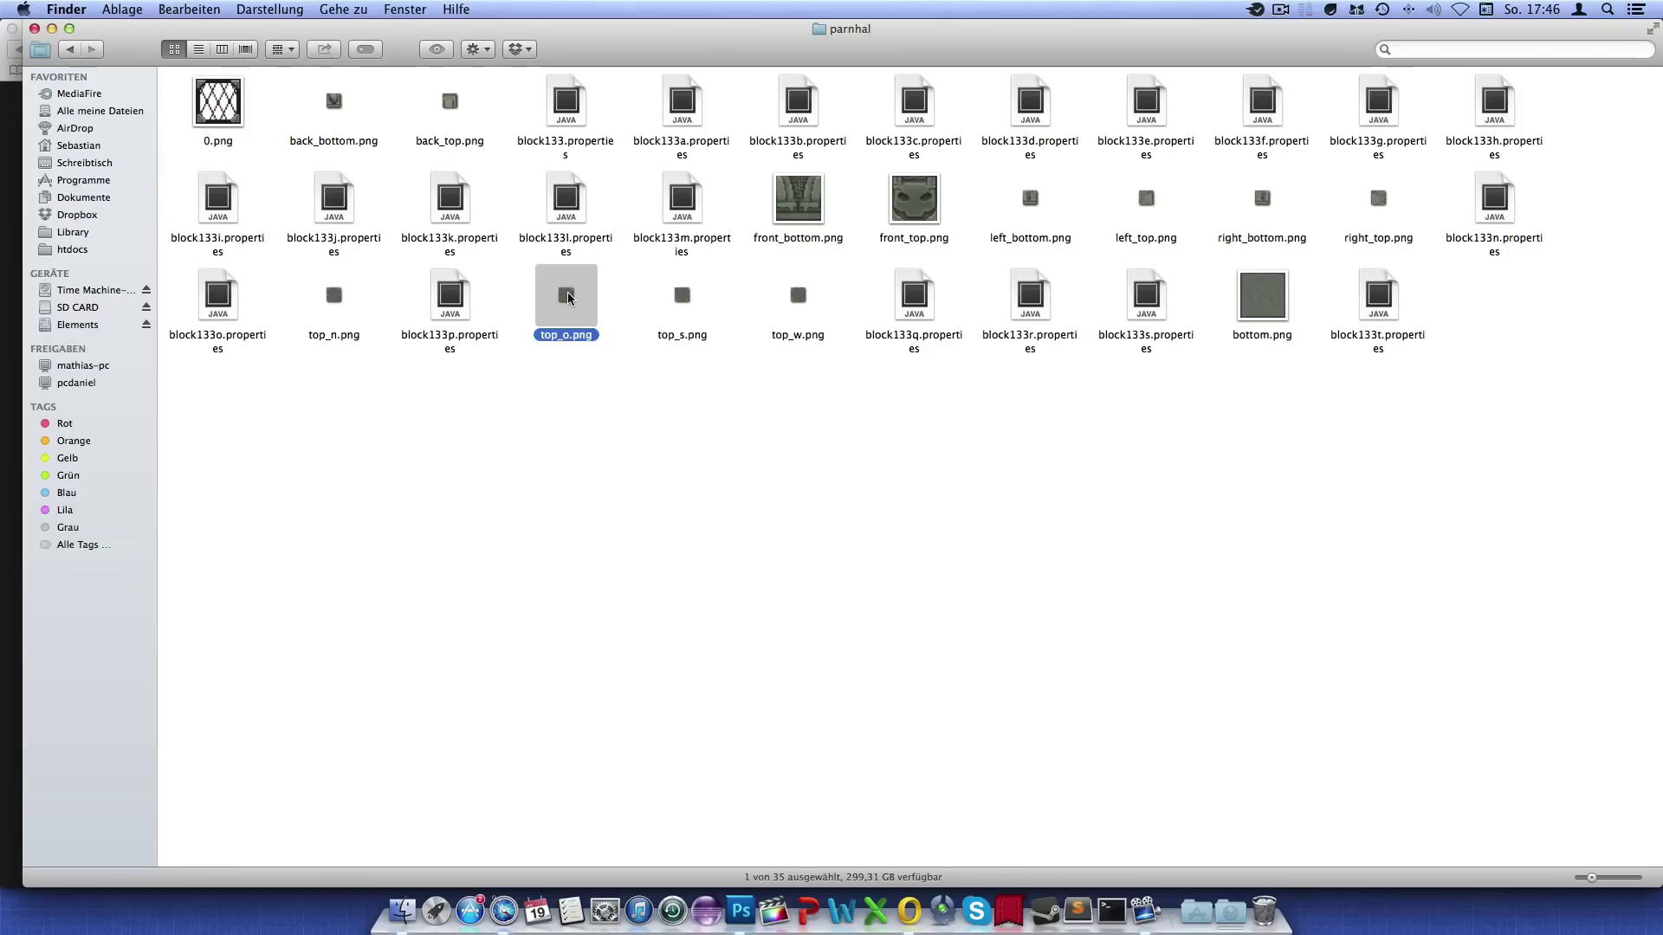
{"action": "key", "text": "space"}
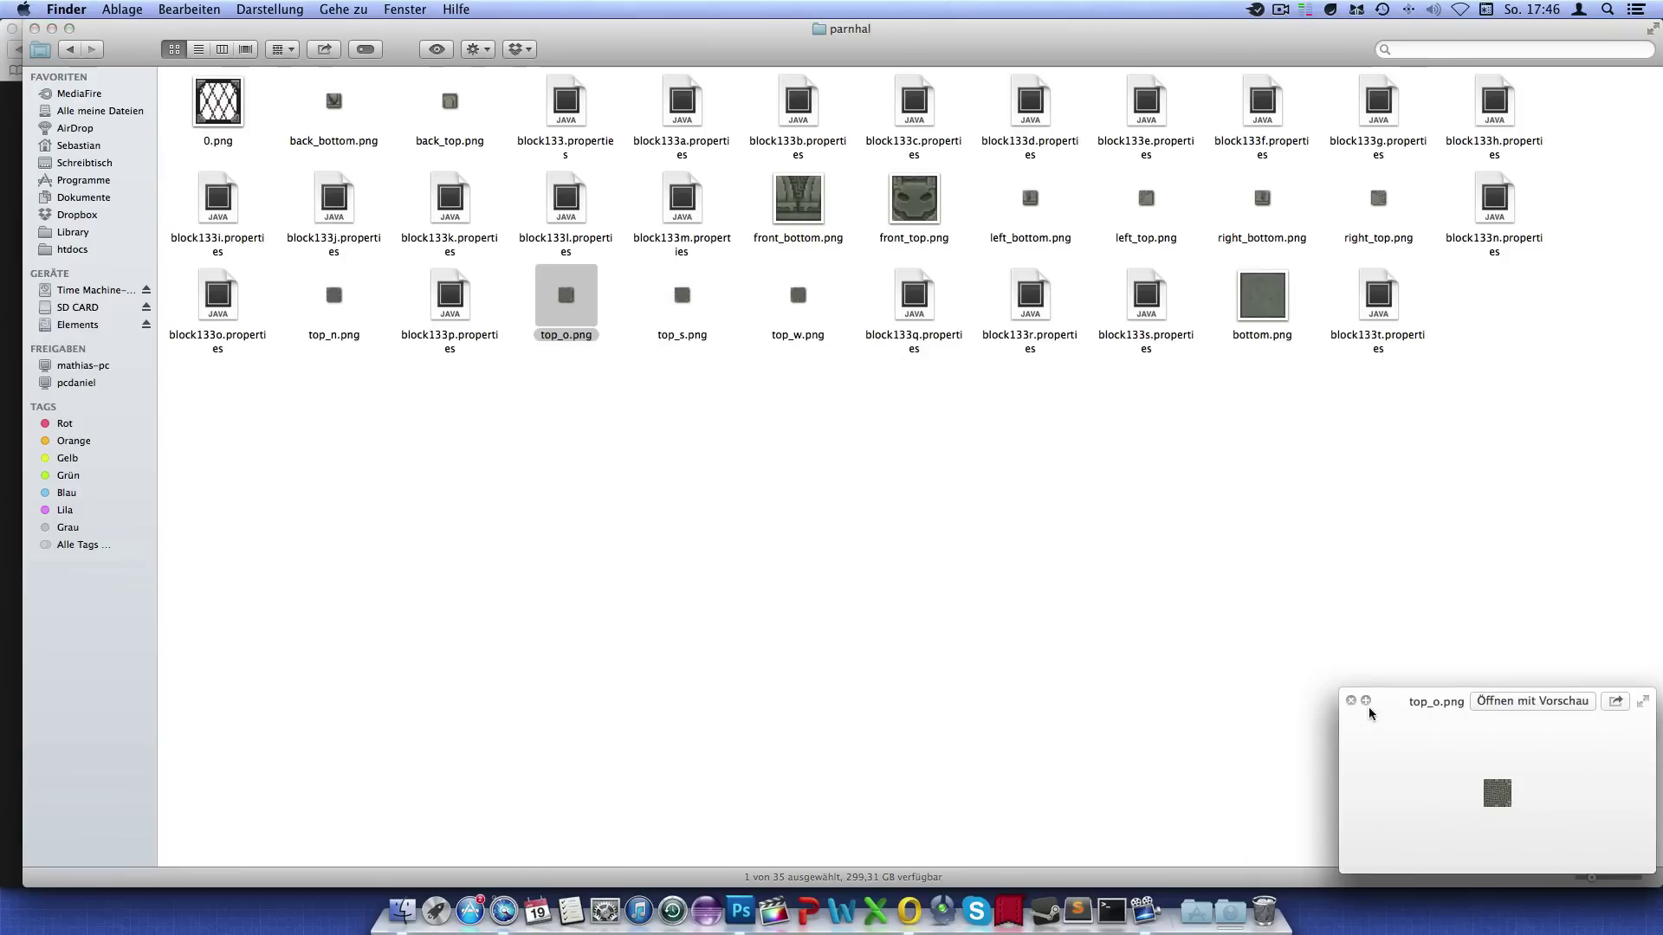
{"action": "left_click_drag", "start_coordinate": [1067, 526], "coordinate": [702, 325]}
{"action": "left_click_drag", "start_coordinate": [1196, 641], "coordinate": [1340, 693]}
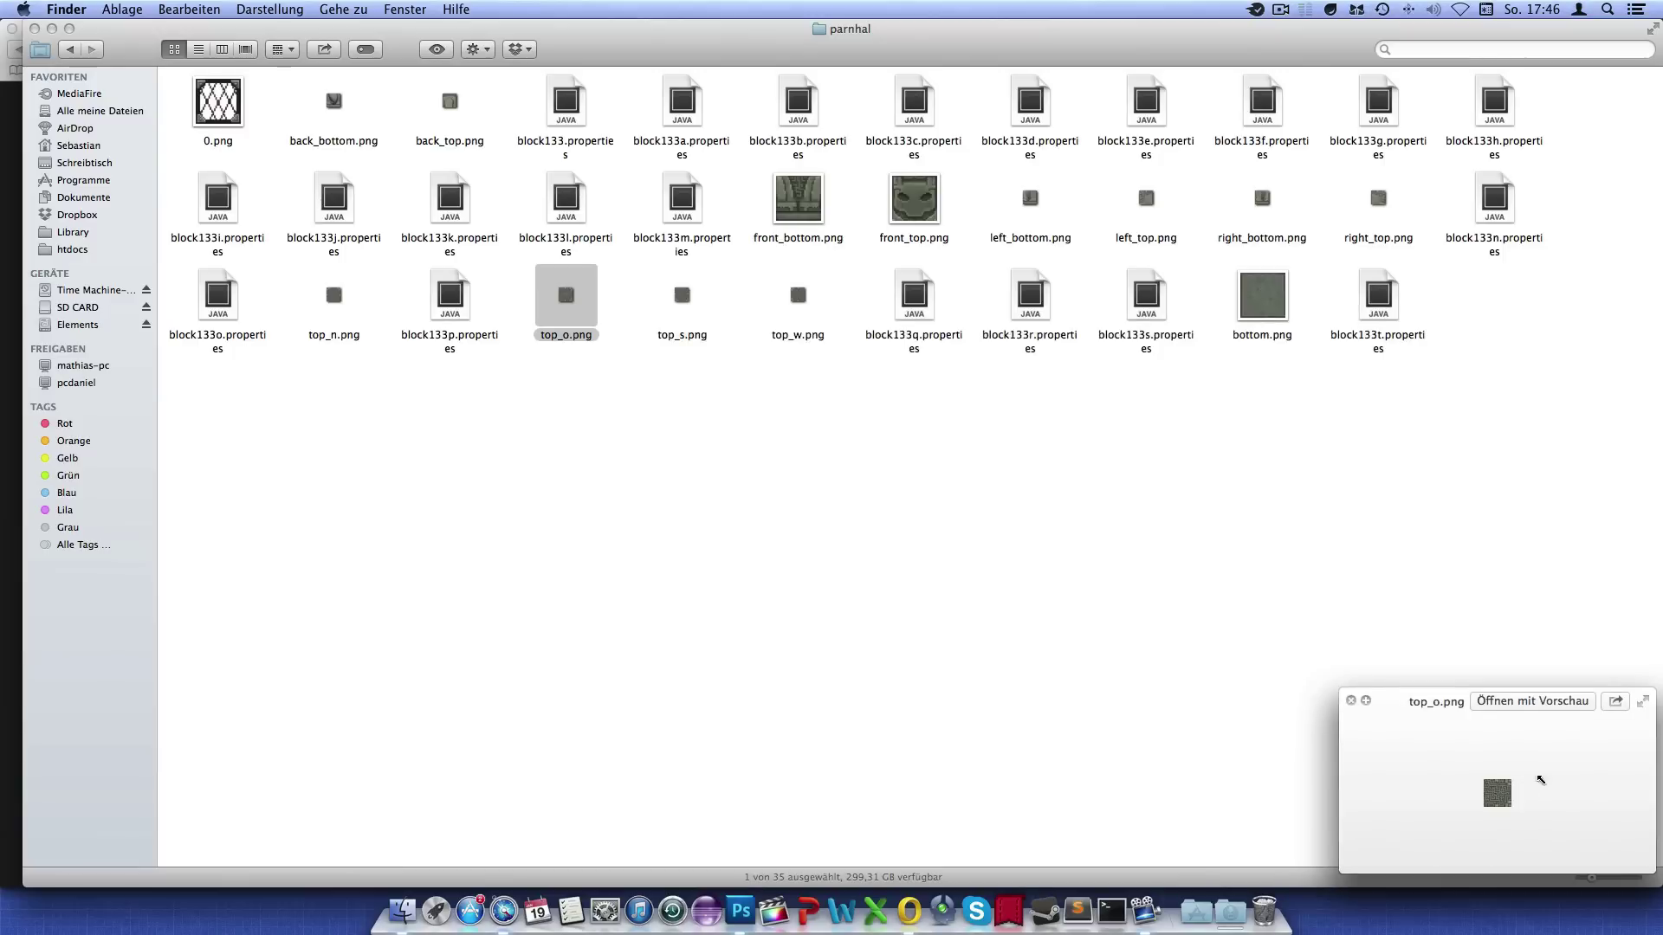
{"action": "key", "text": "space"}
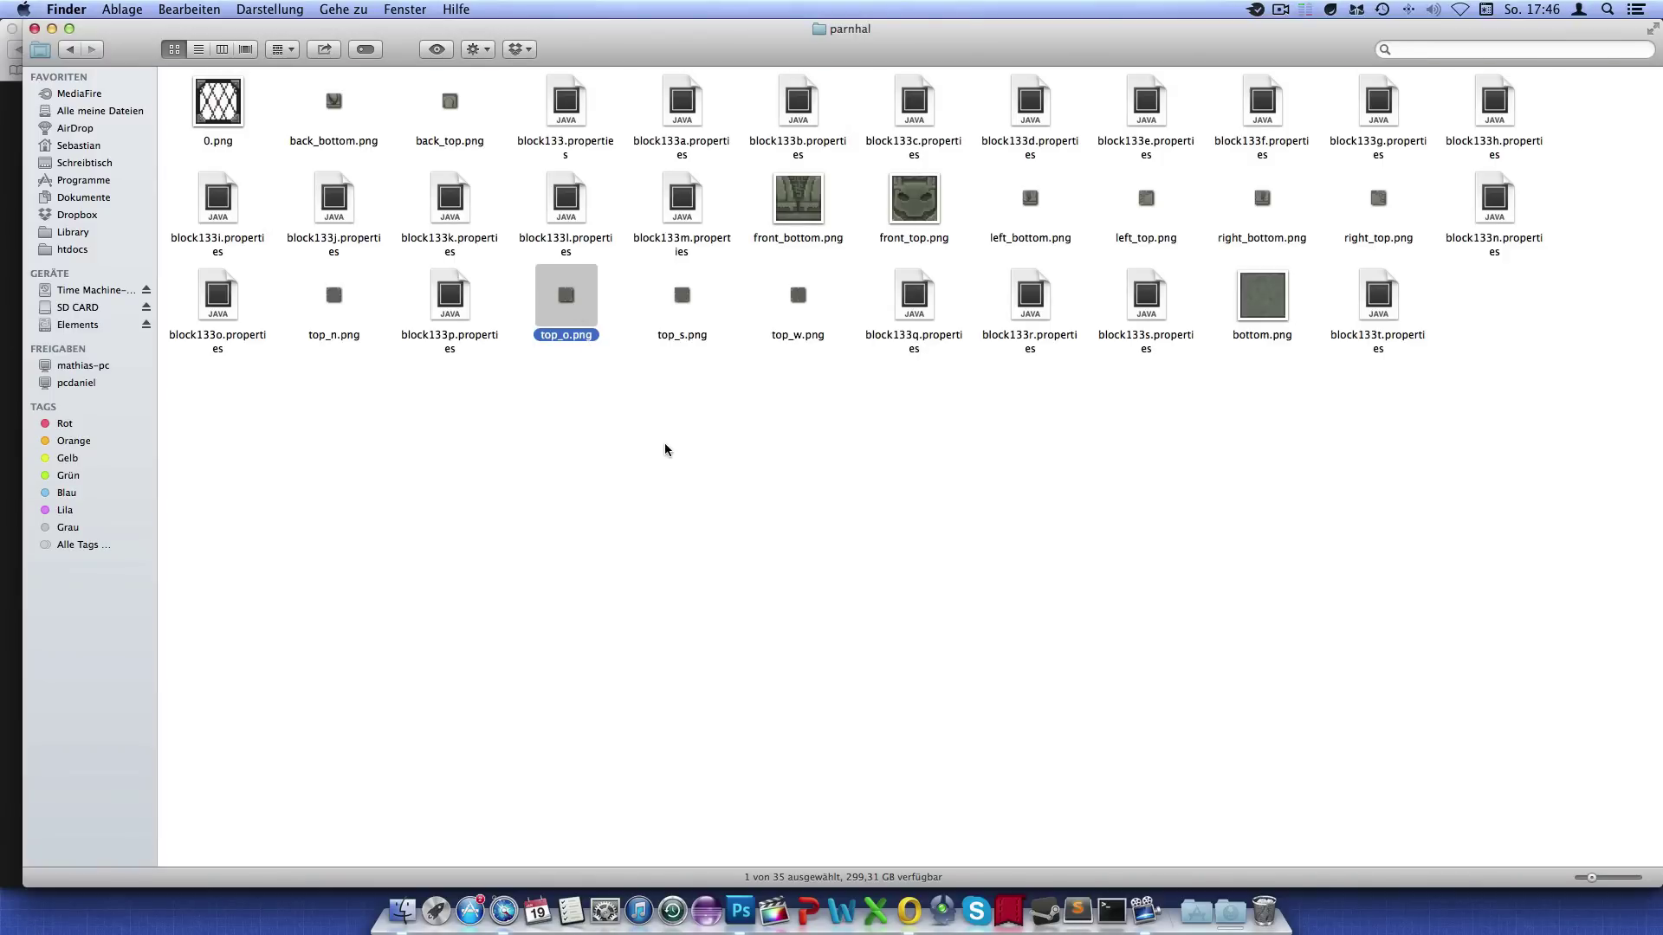
{"action": "left_click_drag", "start_coordinate": [665, 450], "coordinate": [740, 896]}
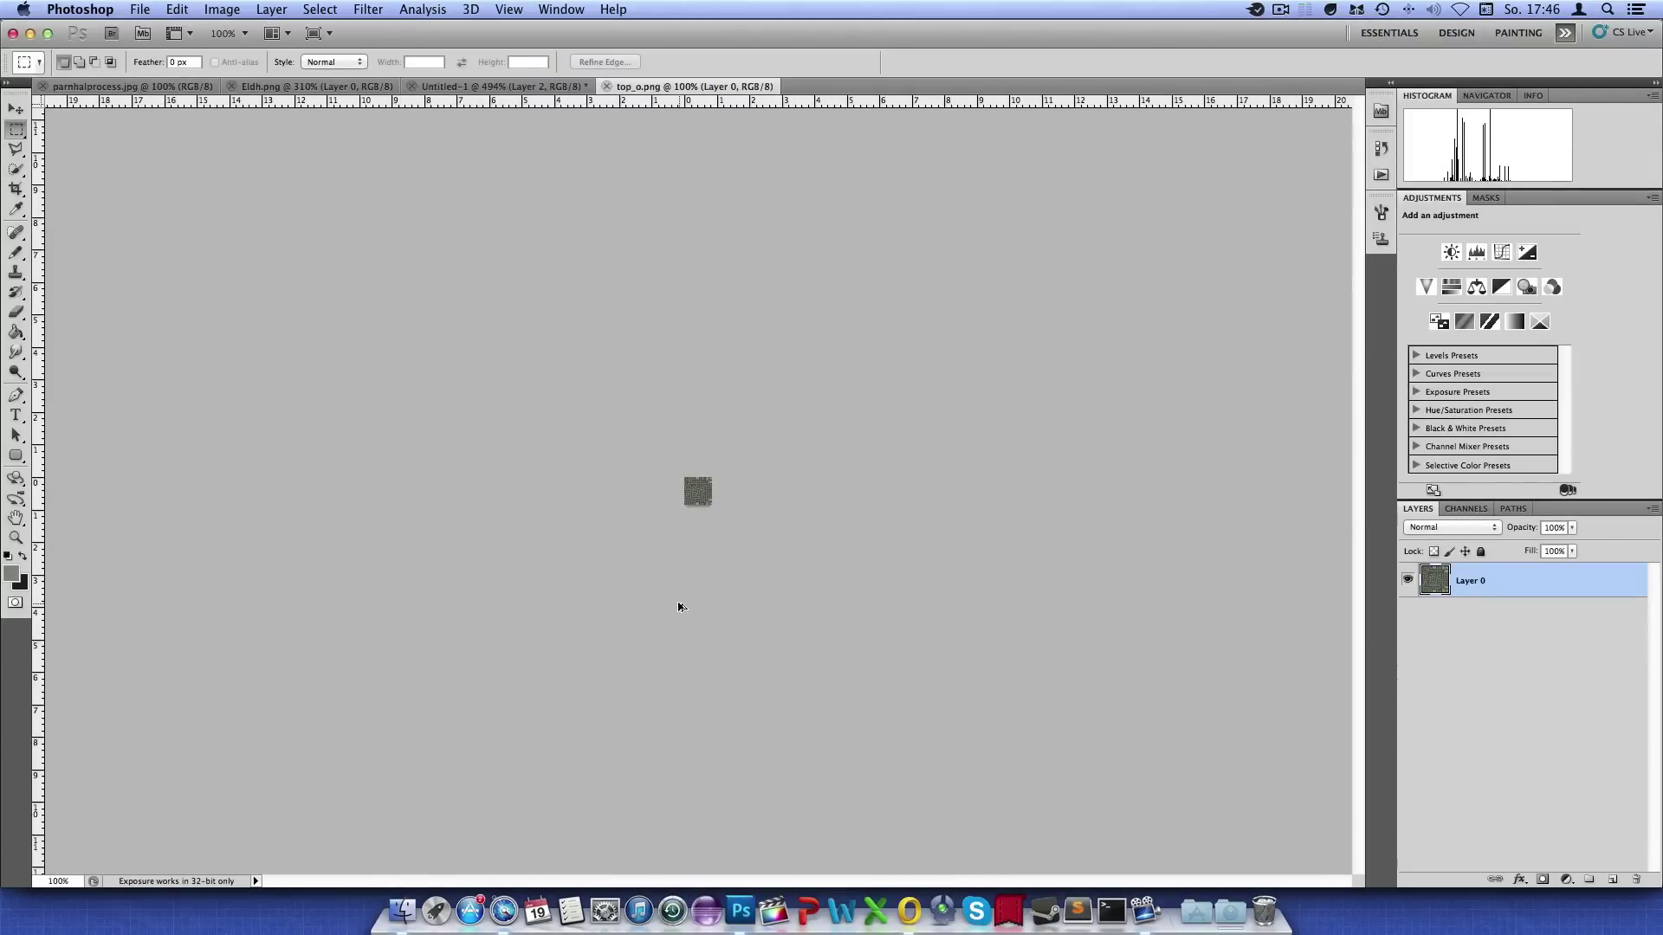
Close the top_o.png document and target the Background layer for the pasted stone texture
{"action": "scroll", "coordinate": [678, 606], "scroll_direction": "up", "scroll_amount": 5}
{"action": "scroll", "coordinate": [633, 436], "scroll_direction": "up", "scroll_amount": 3}
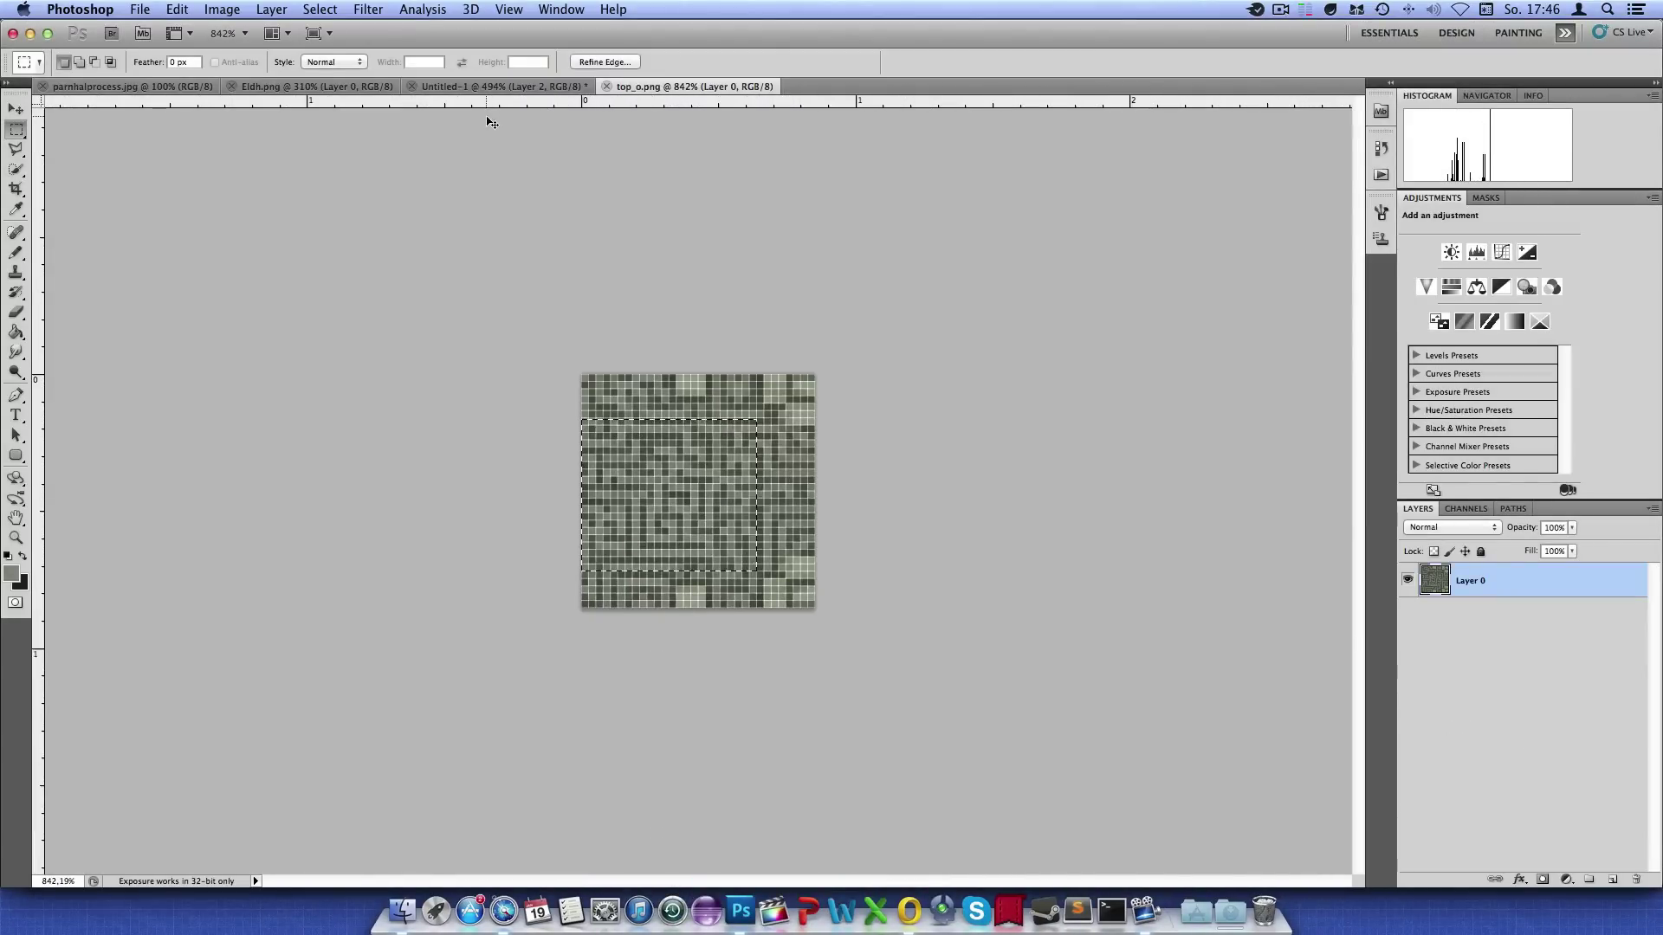
{"action": "key", "text": "super+w"}
{"action": "scroll", "coordinate": [1505, 786], "scroll_direction": "down", "scroll_amount": 2}
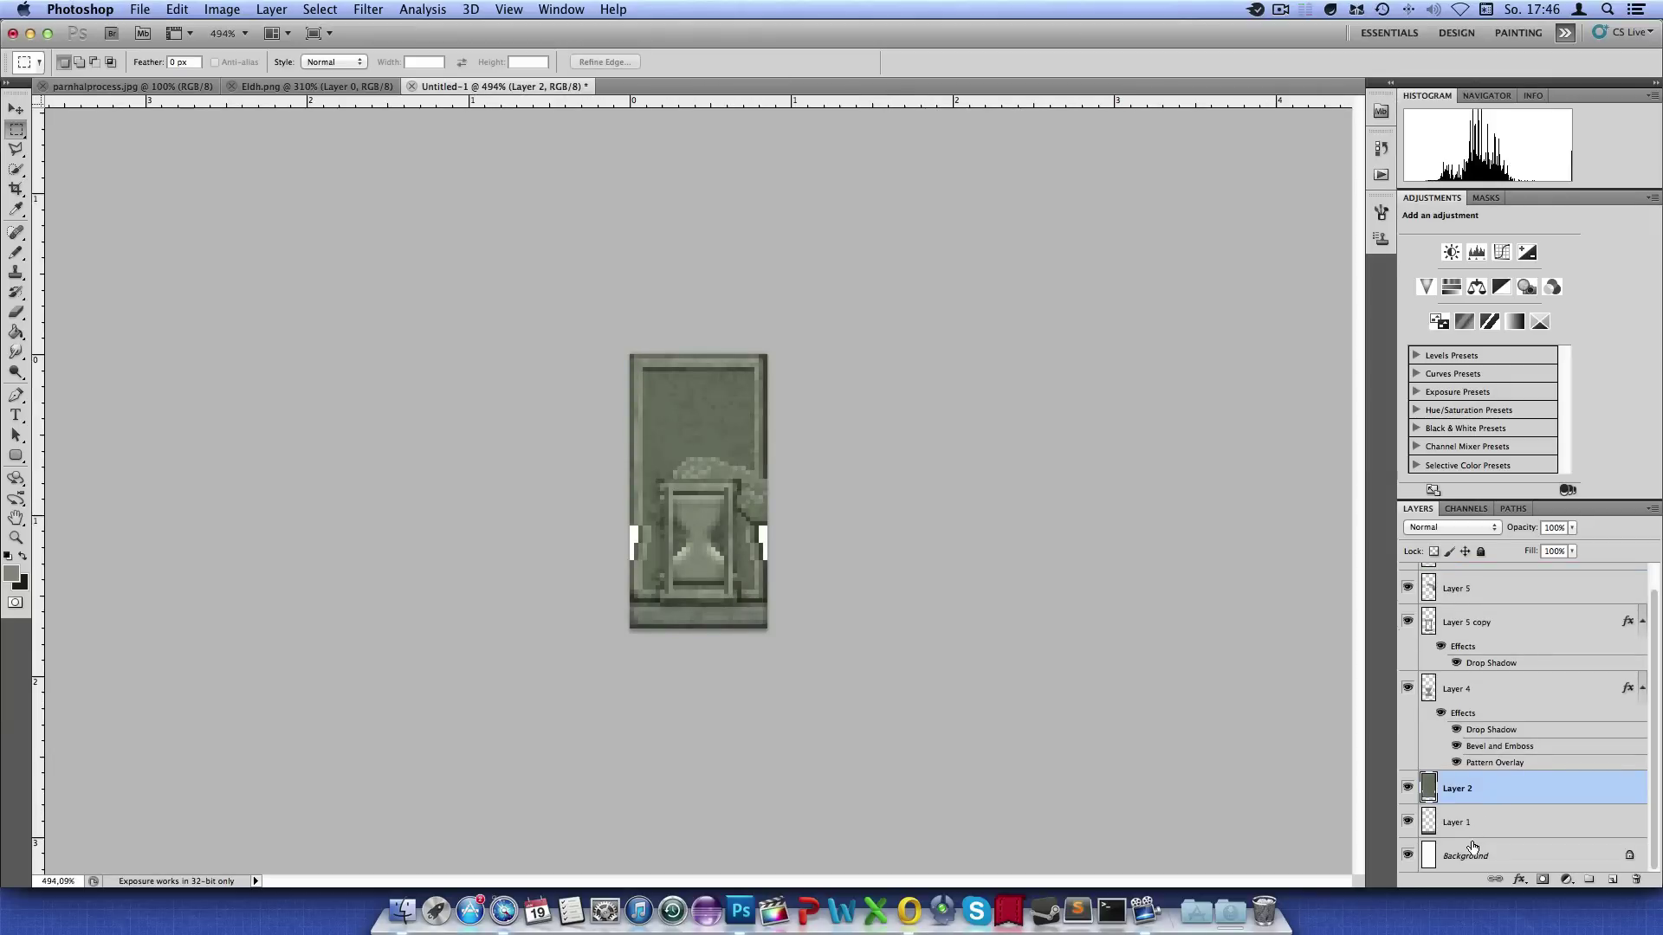
{"action": "left_click", "coordinate": [1549, 860]}
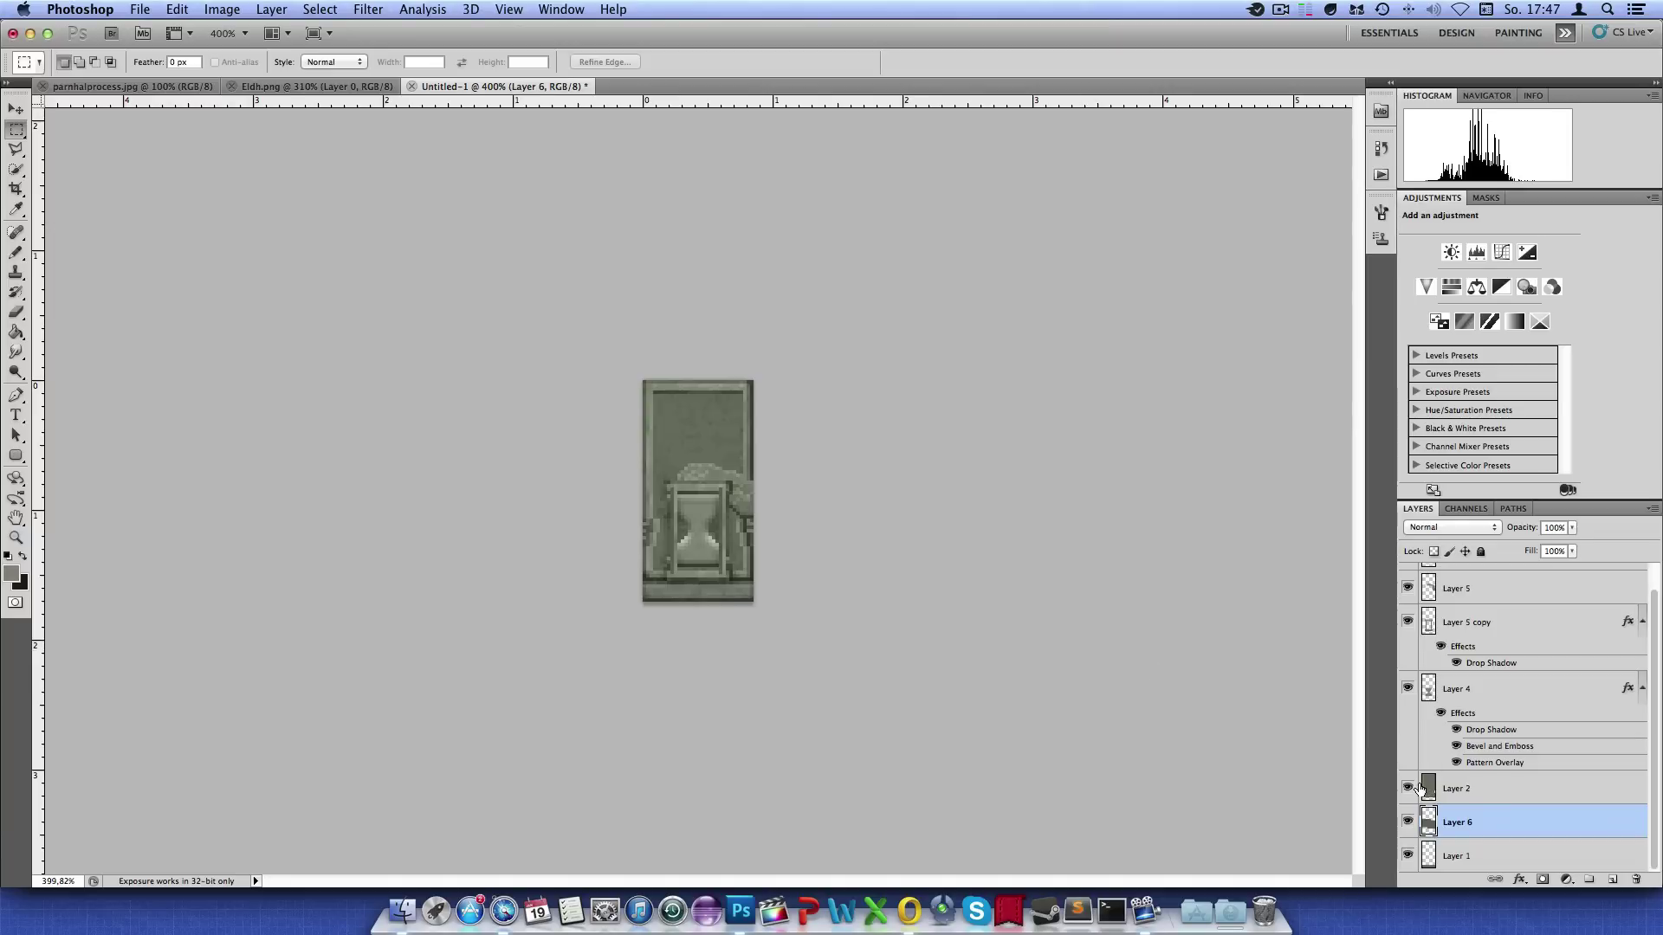
{"action": "scroll", "coordinate": [1428, 606], "scroll_direction": "up", "scroll_amount": 1}
Show the green outline sketch and return to the Rectangular Marquee tool
{"action": "left_click", "coordinate": [1408, 581]}
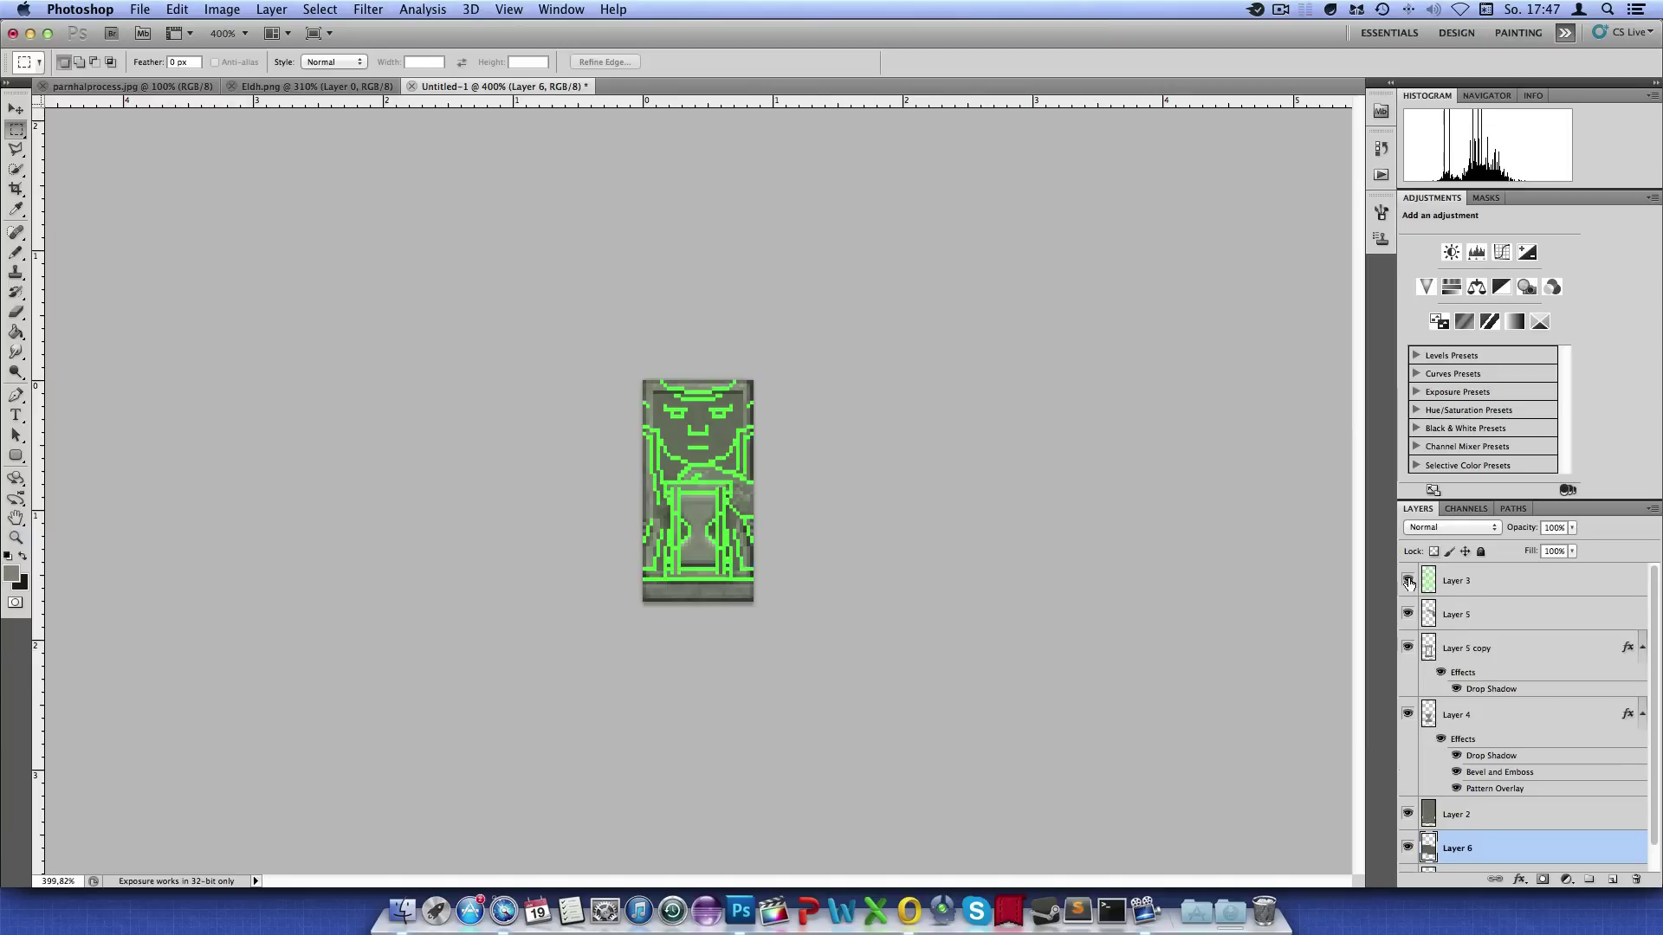
{"action": "scroll", "coordinate": [524, 625], "scroll_direction": "up", "scroll_amount": 5}
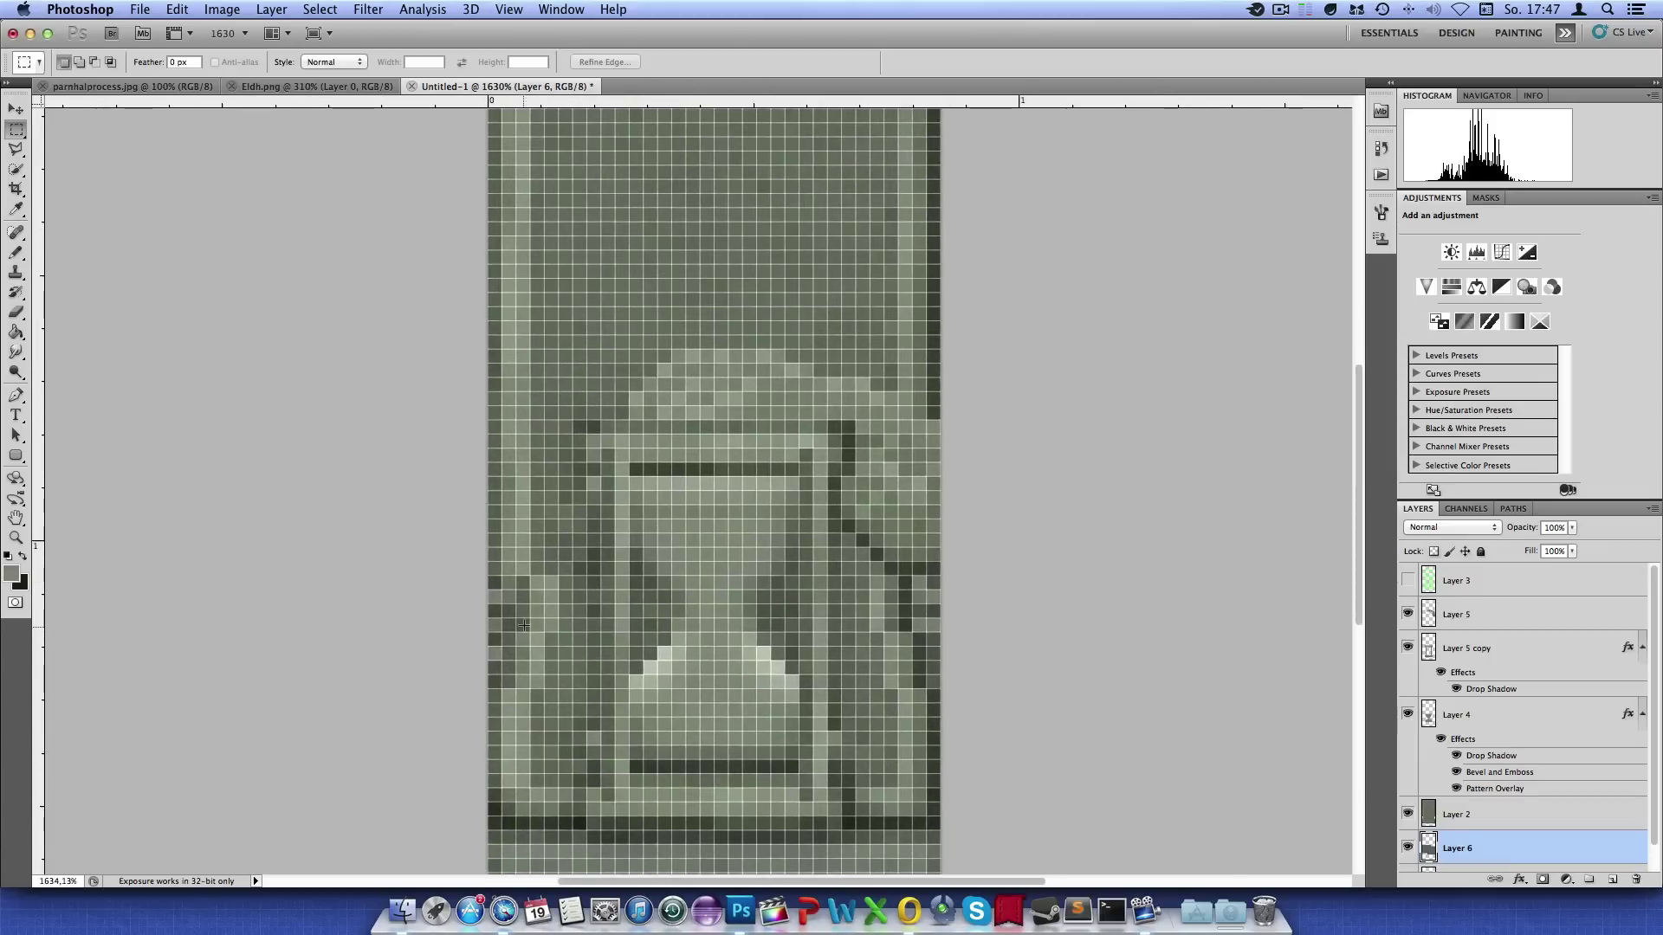
{"action": "left_click", "coordinate": [17, 253]}
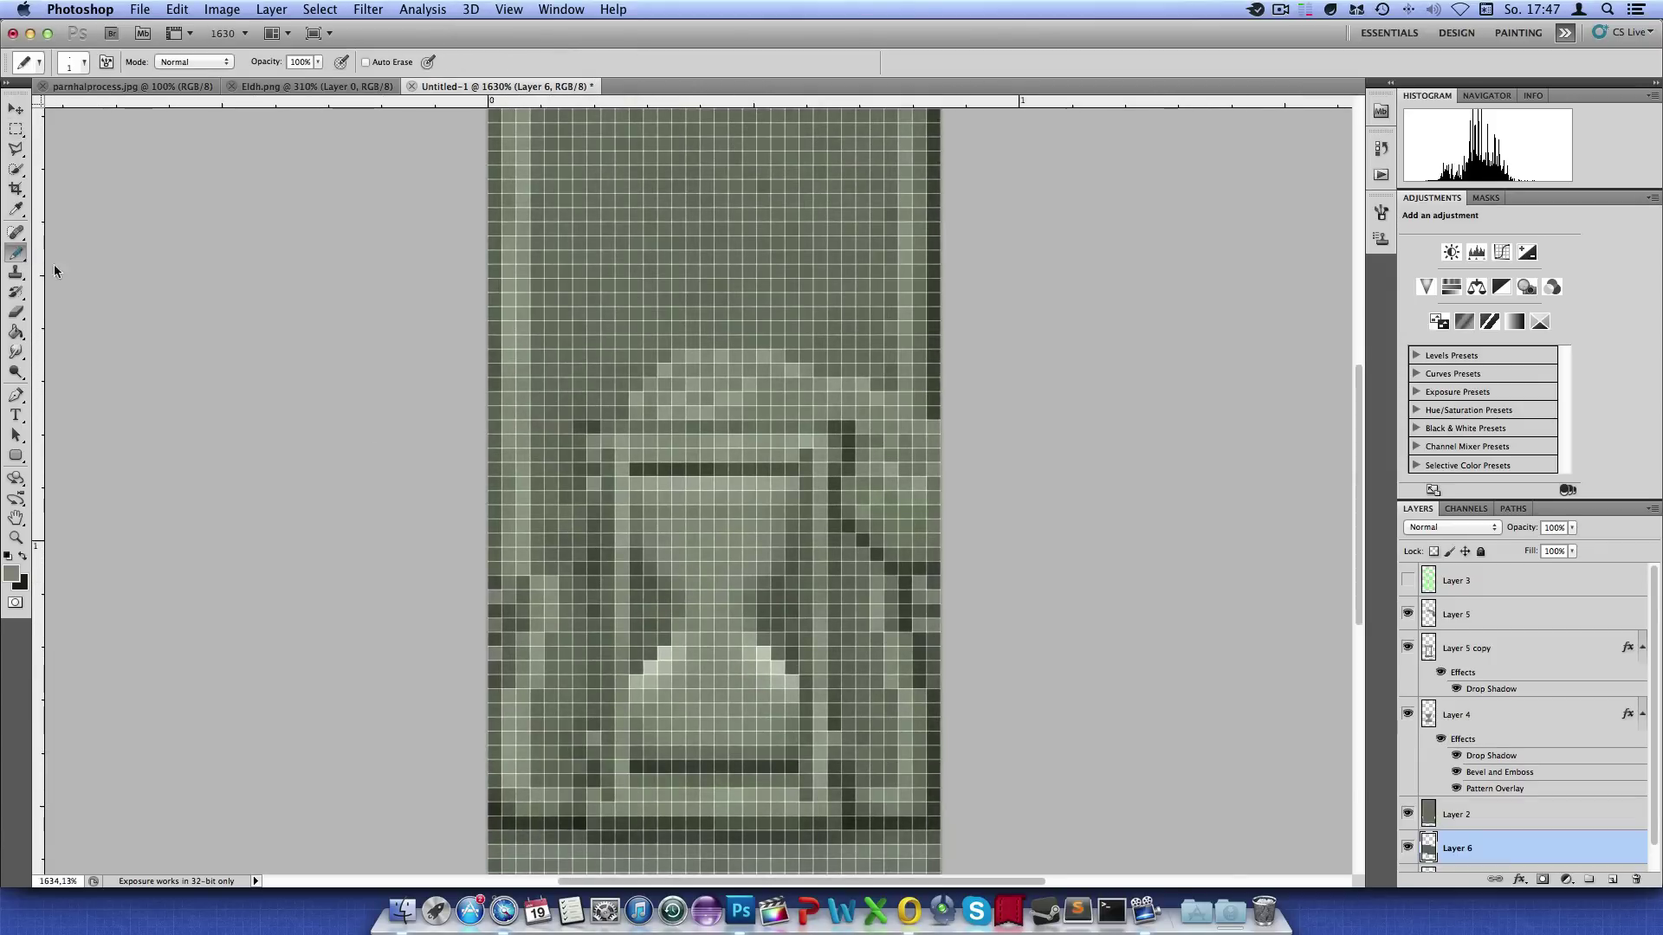
{"action": "left_click", "coordinate": [16, 128]}
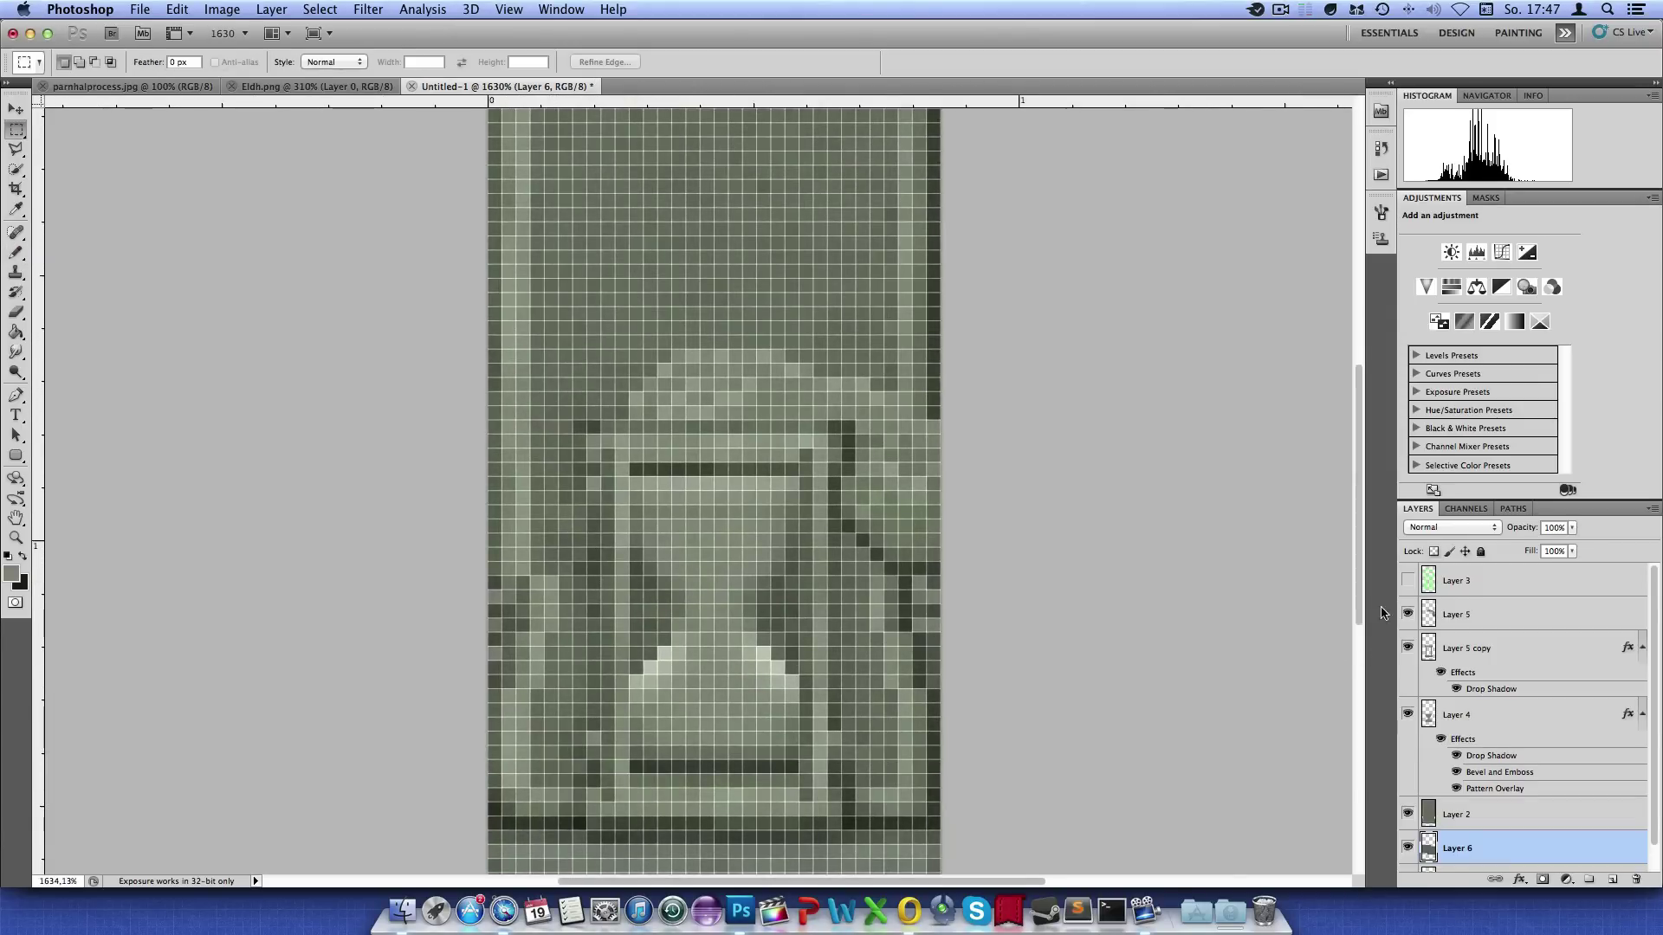
{"action": "left_click", "coordinate": [1408, 581]}
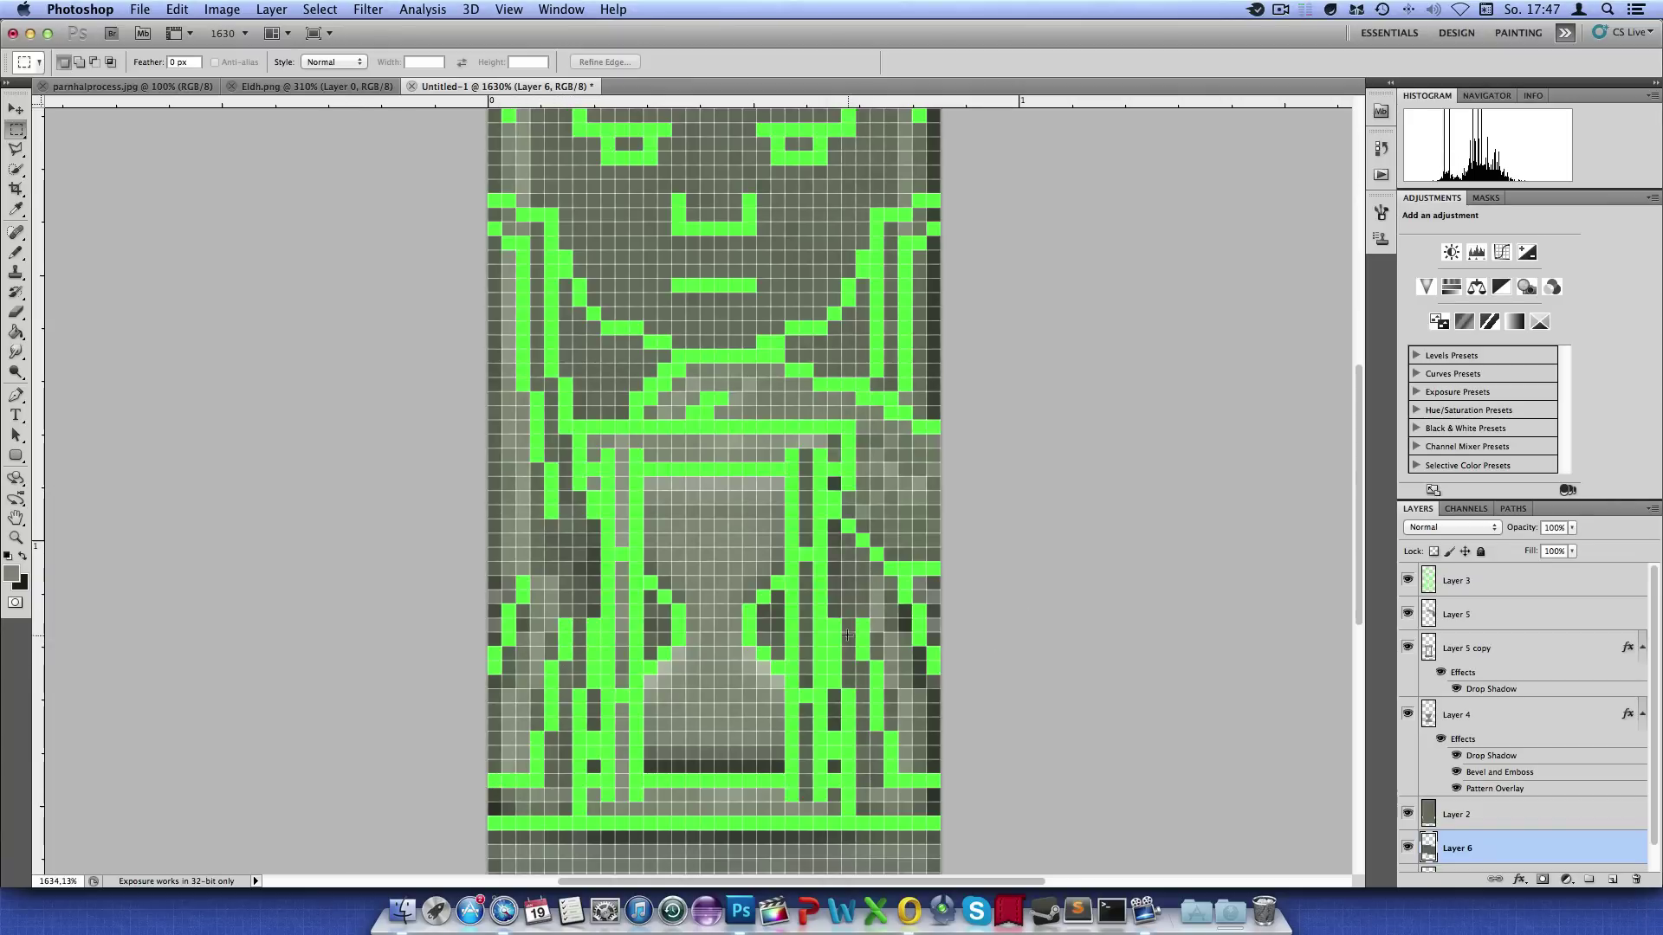
Glance at Eldh.png, then hide the green guide on the statue texture and select Layer 2
{"action": "left_click", "coordinate": [316, 86]}
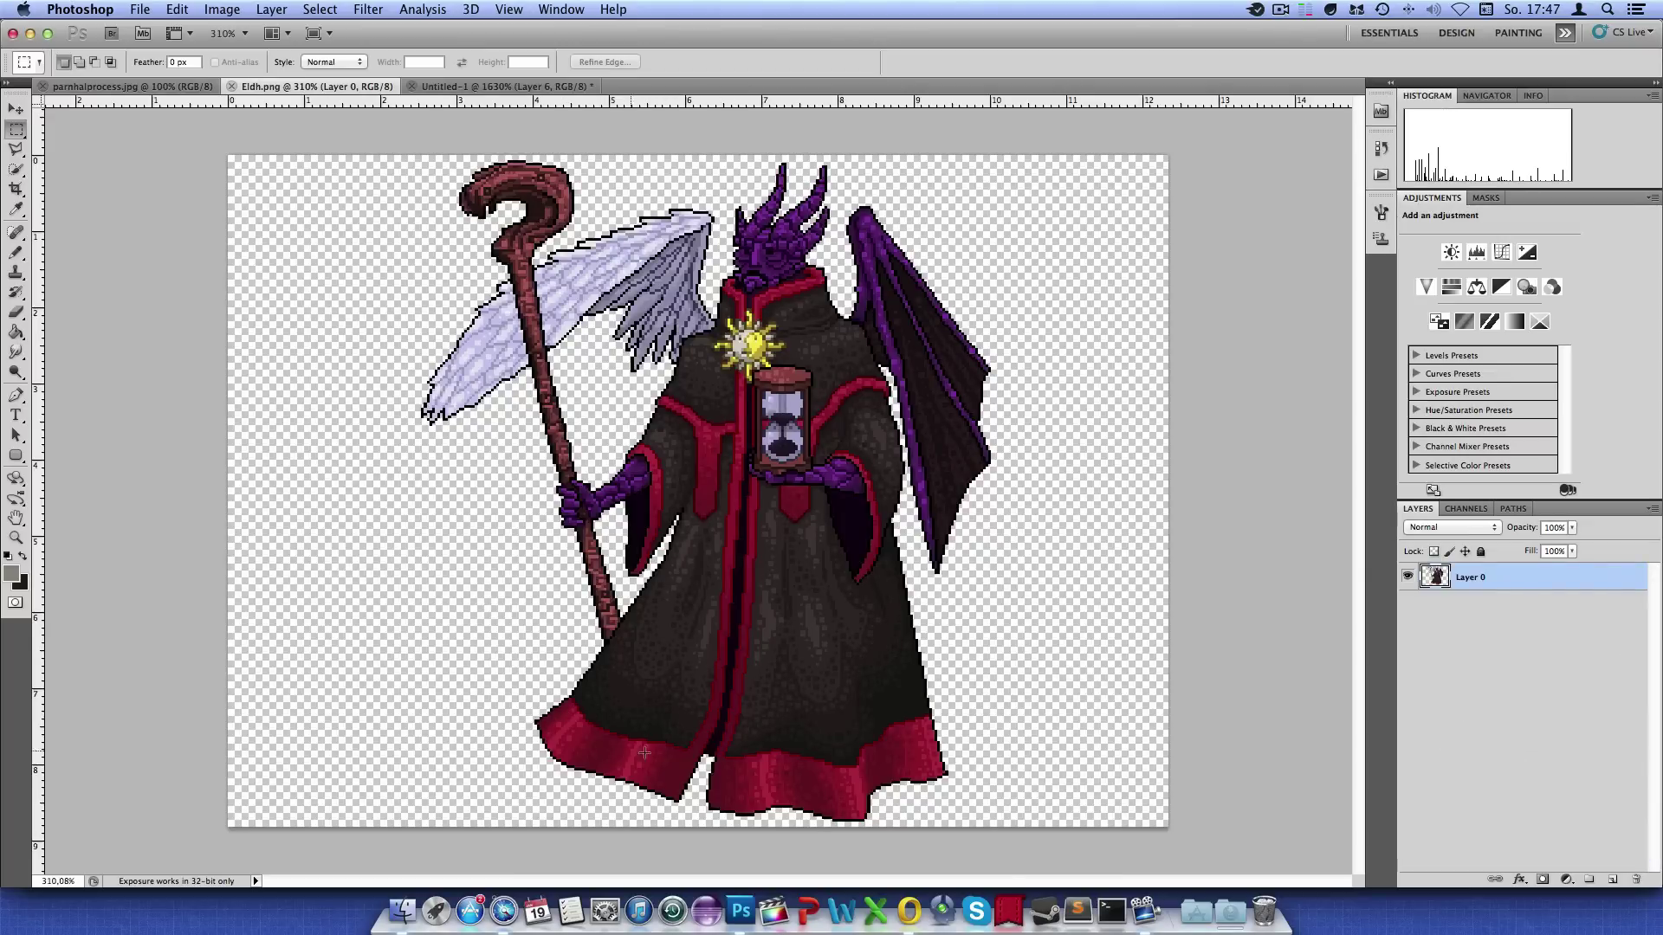
{"action": "key", "text": "ctrl+Tab"}
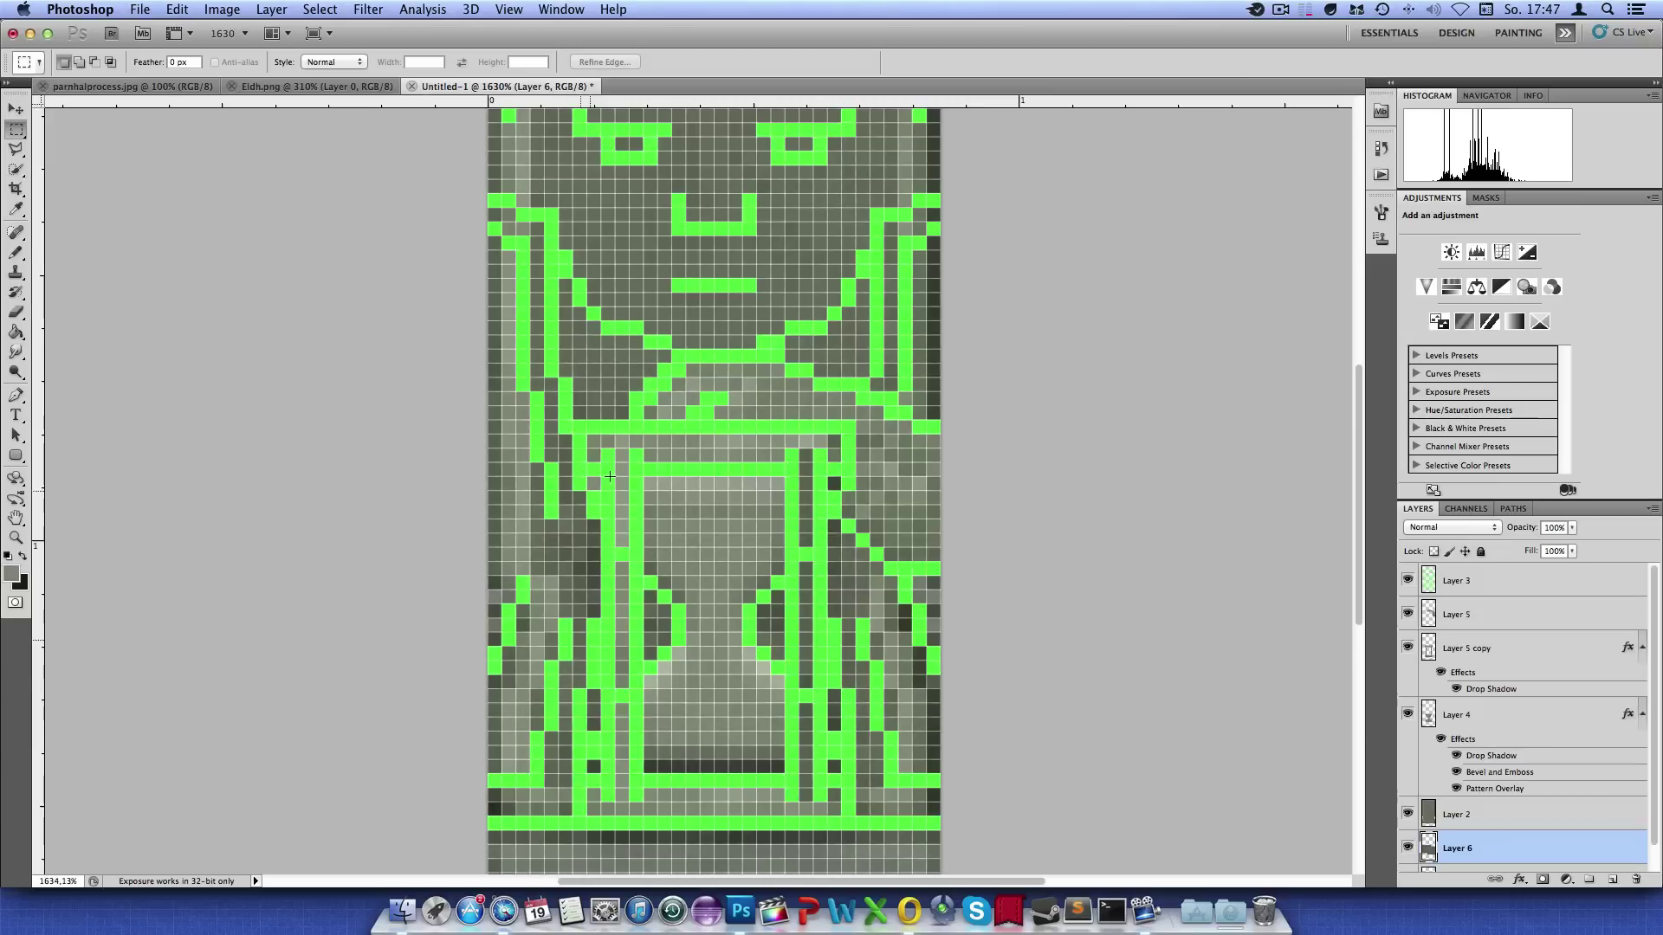
{"action": "left_click", "coordinate": [1407, 580]}
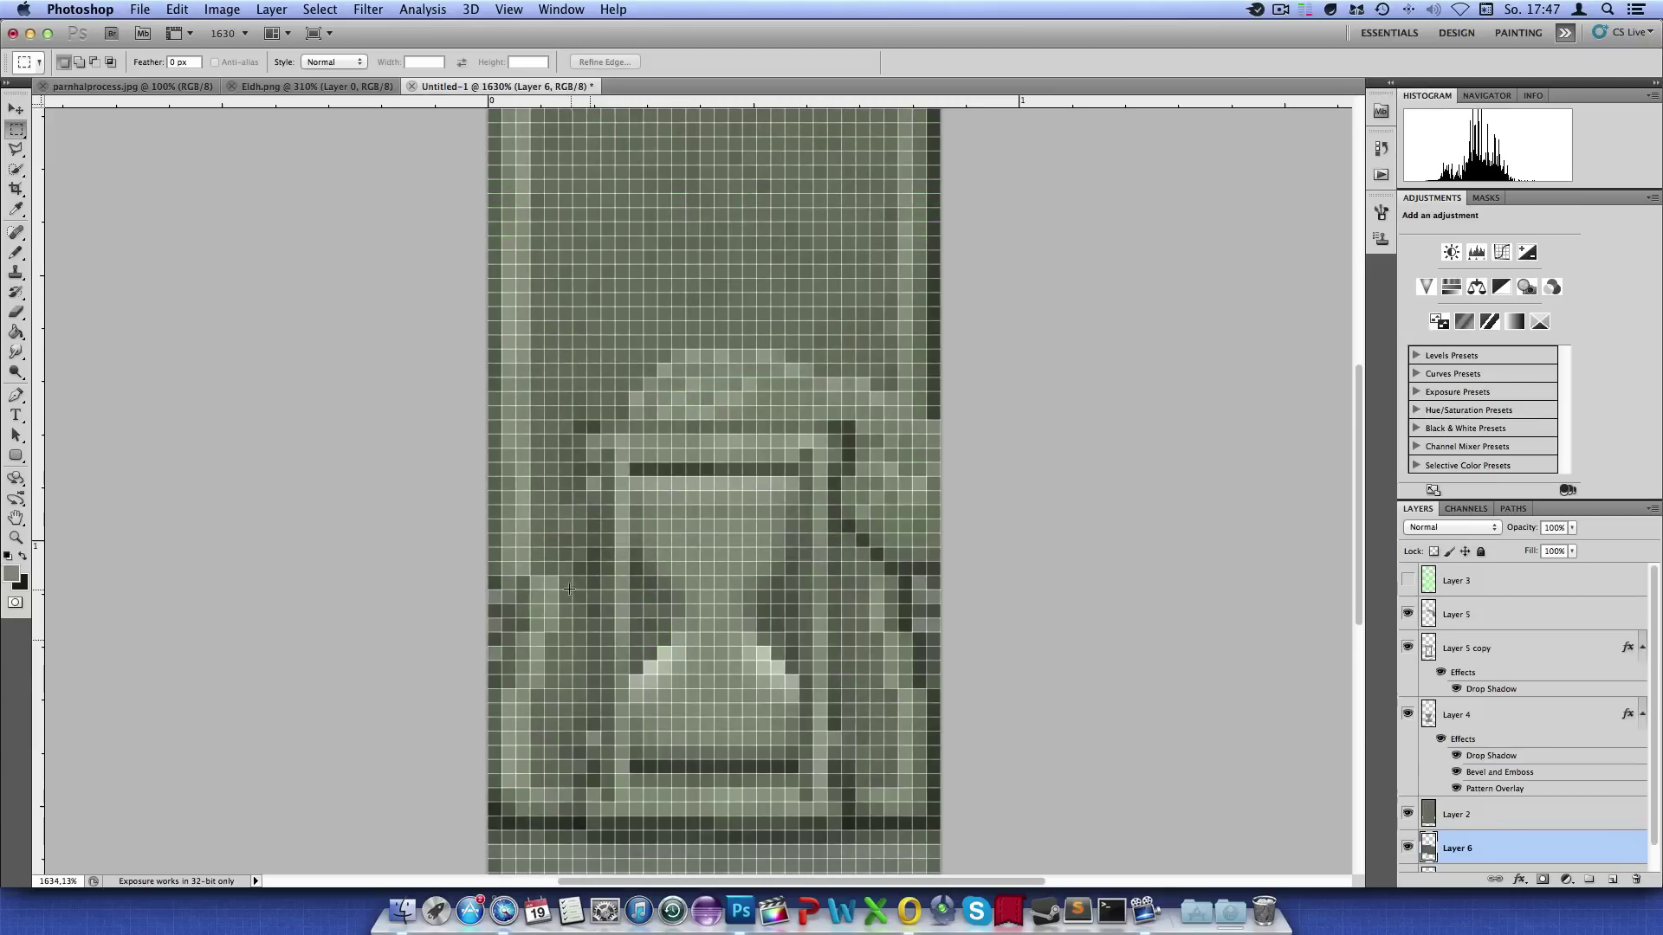
{"action": "left_click", "coordinate": [1554, 819]}
Add a new layer above Layer 2 and set the Pencil's mode to Clear
{"action": "key", "text": "ctrl+j"}
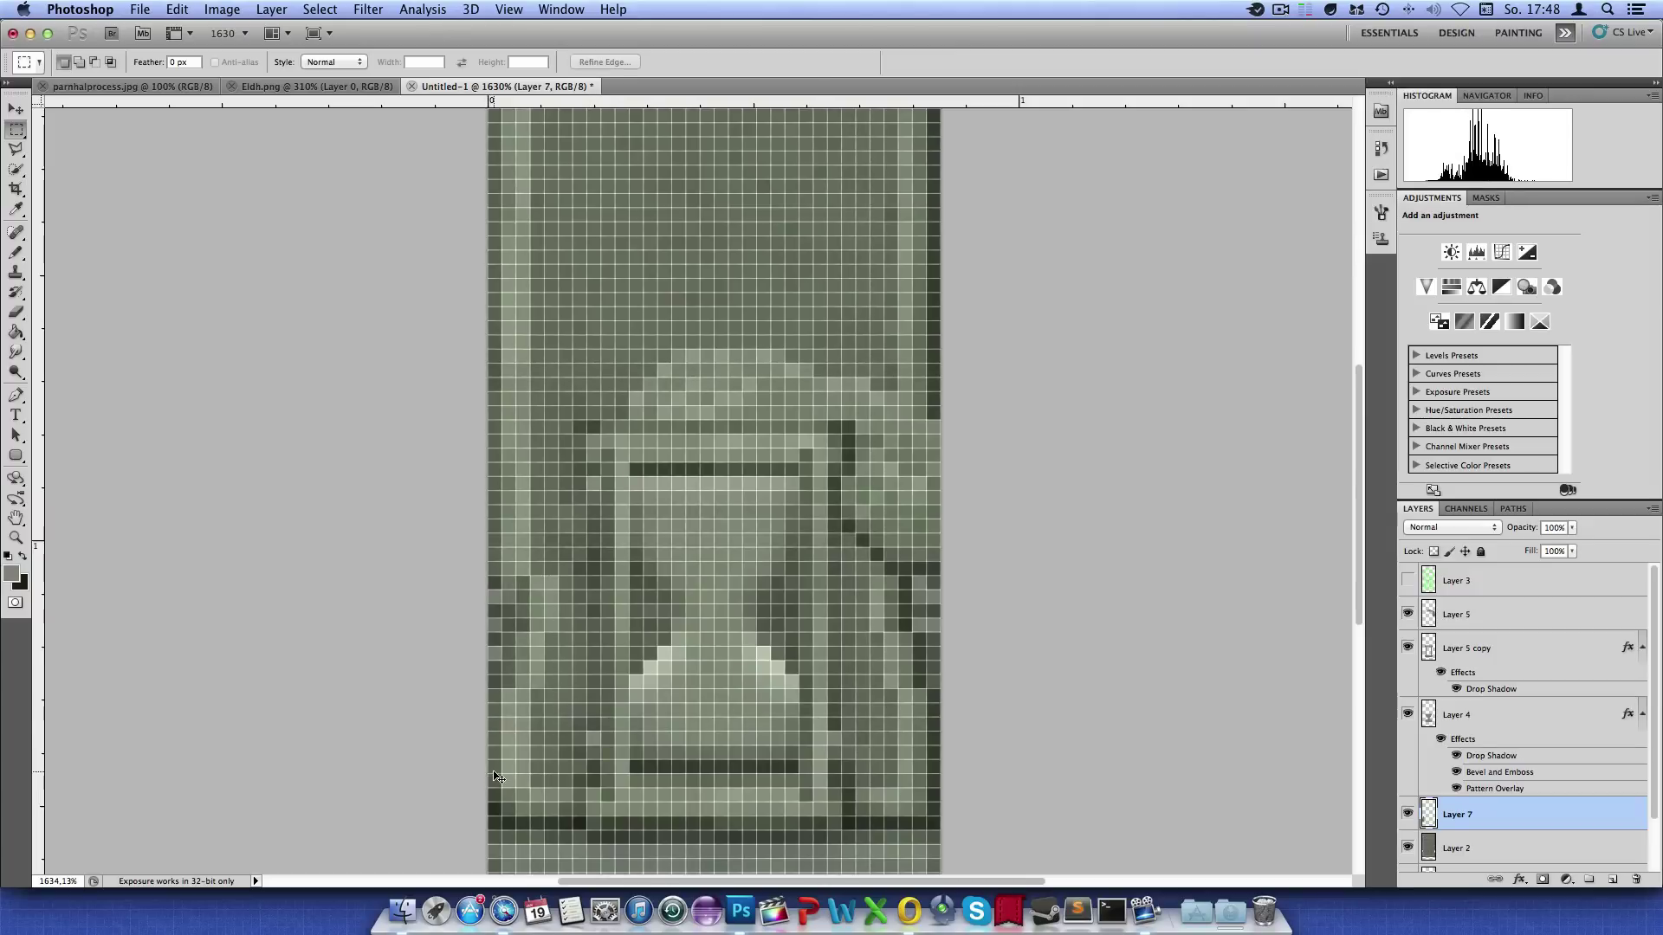
{"action": "key", "text": "ctrl+t"}
{"action": "key", "text": "Return"}
{"action": "left_click", "coordinate": [17, 252]}
{"action": "left_click", "coordinate": [193, 62]}
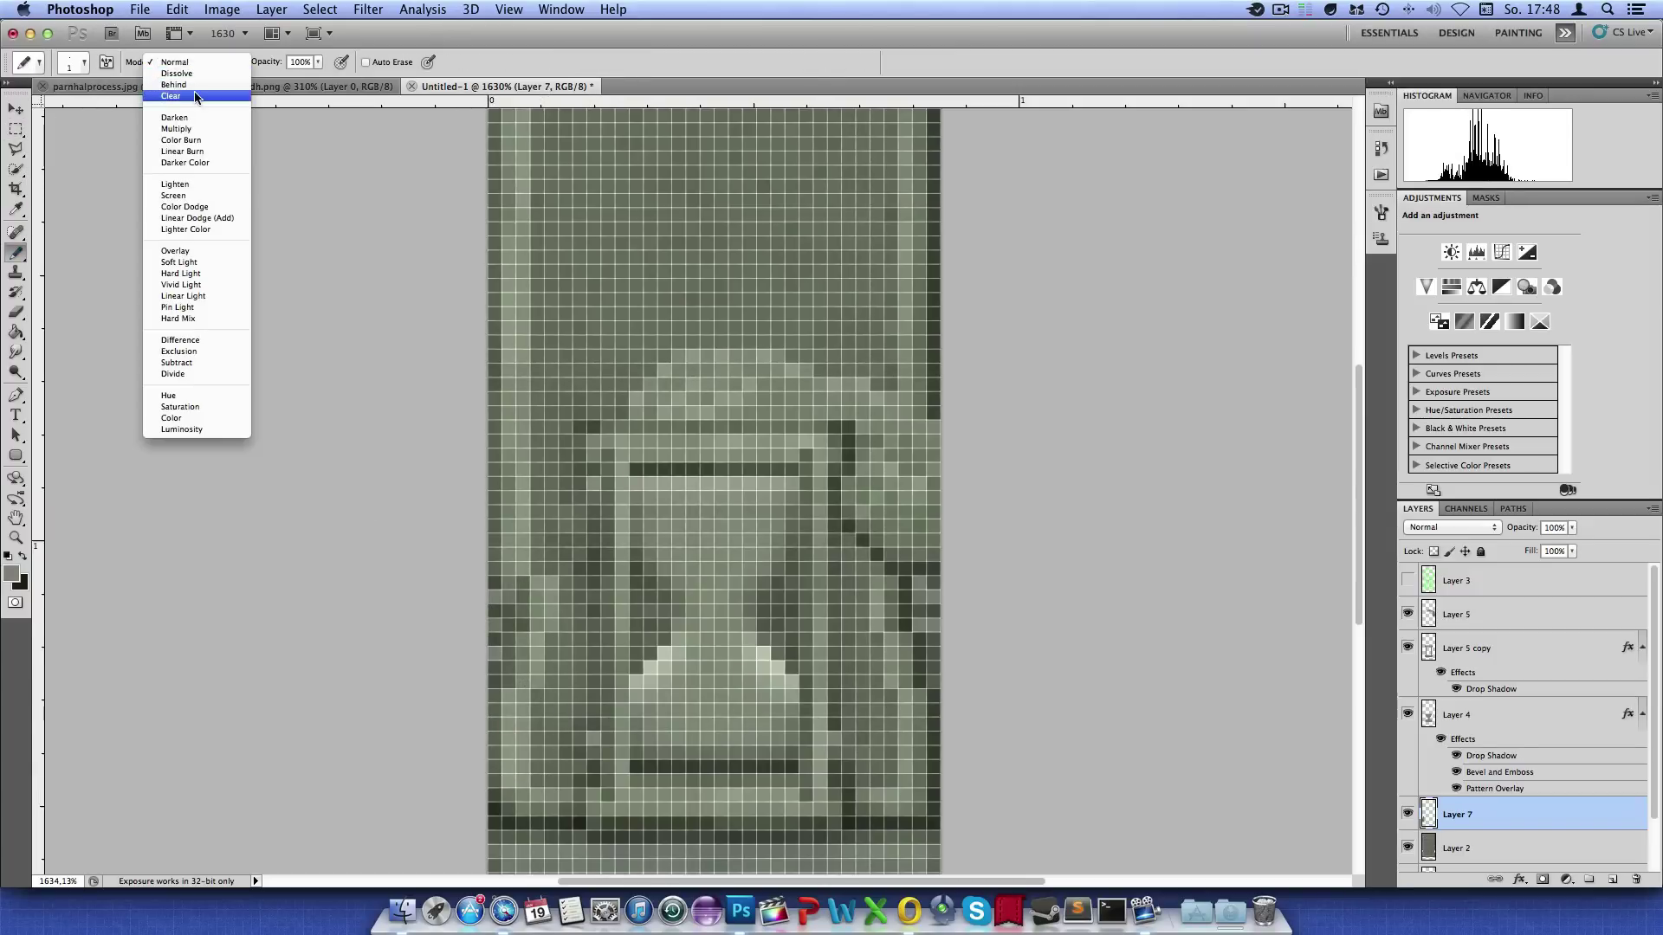
{"action": "left_click", "coordinate": [186, 98]}
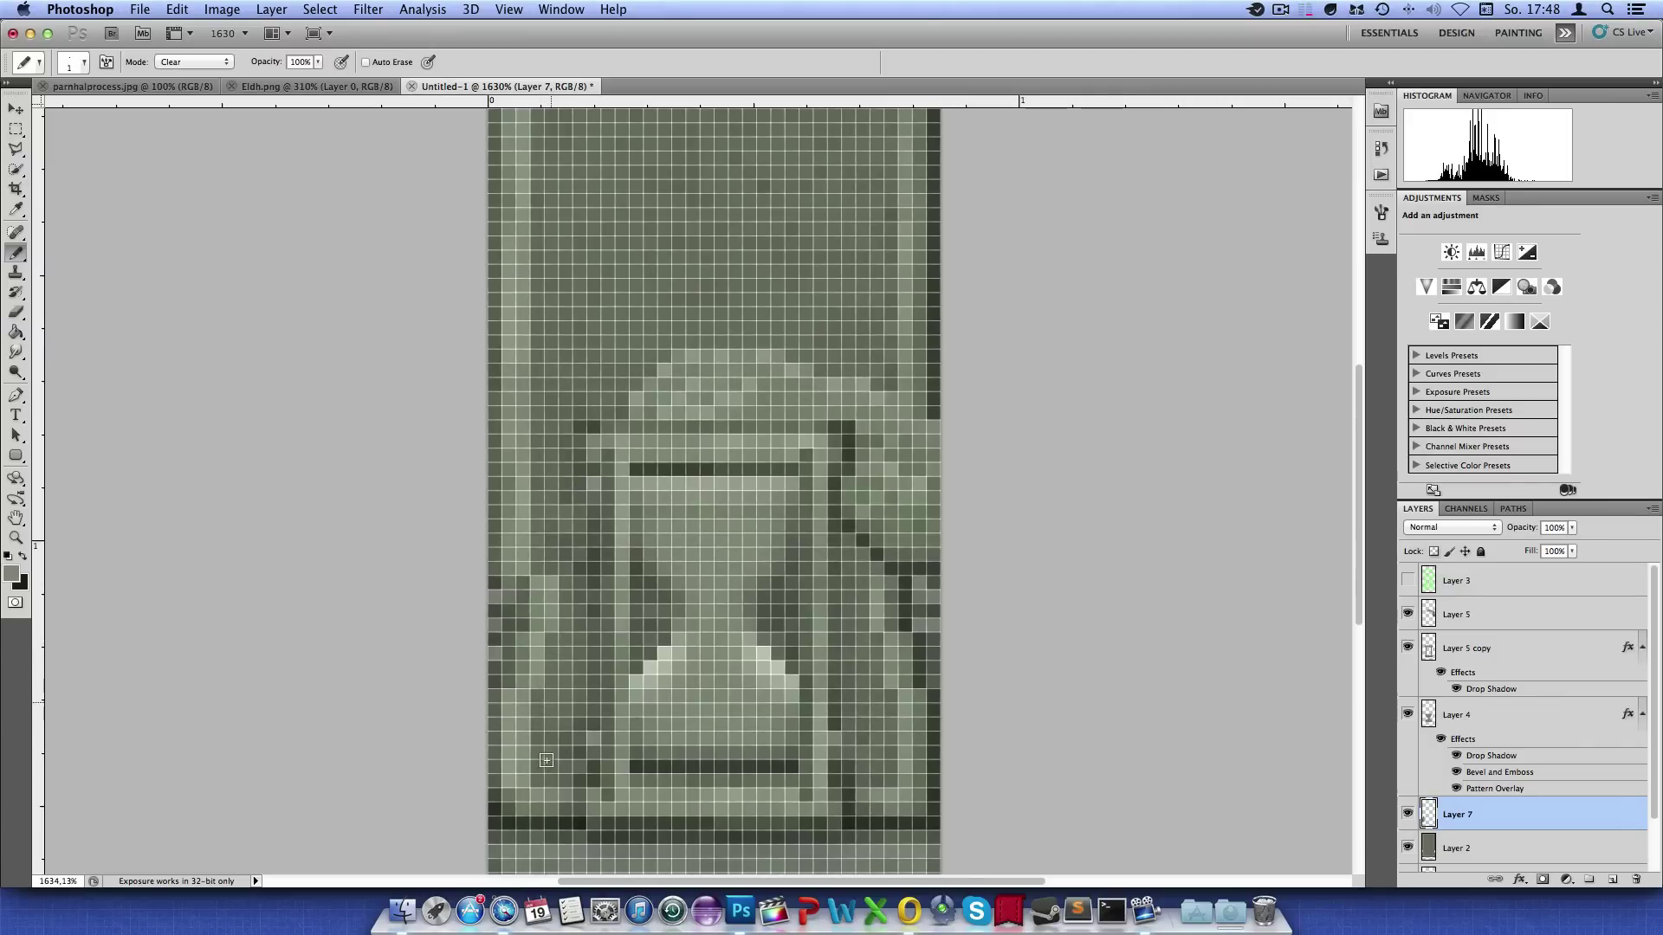
Free Transform the pixel block beside the hourglass and move it up and right
{"action": "key", "text": "ctrl+t"}
{"action": "mouse_move", "coordinate": [544, 721]}
{"action": "left_mouse_down"}
{"action": "mouse_move", "coordinate": [666, 216]}
{"action": "mouse_move", "coordinate": [588, 688]}
{"action": "mouse_move", "coordinate": [574, 688]}
{"action": "left_mouse_up"}
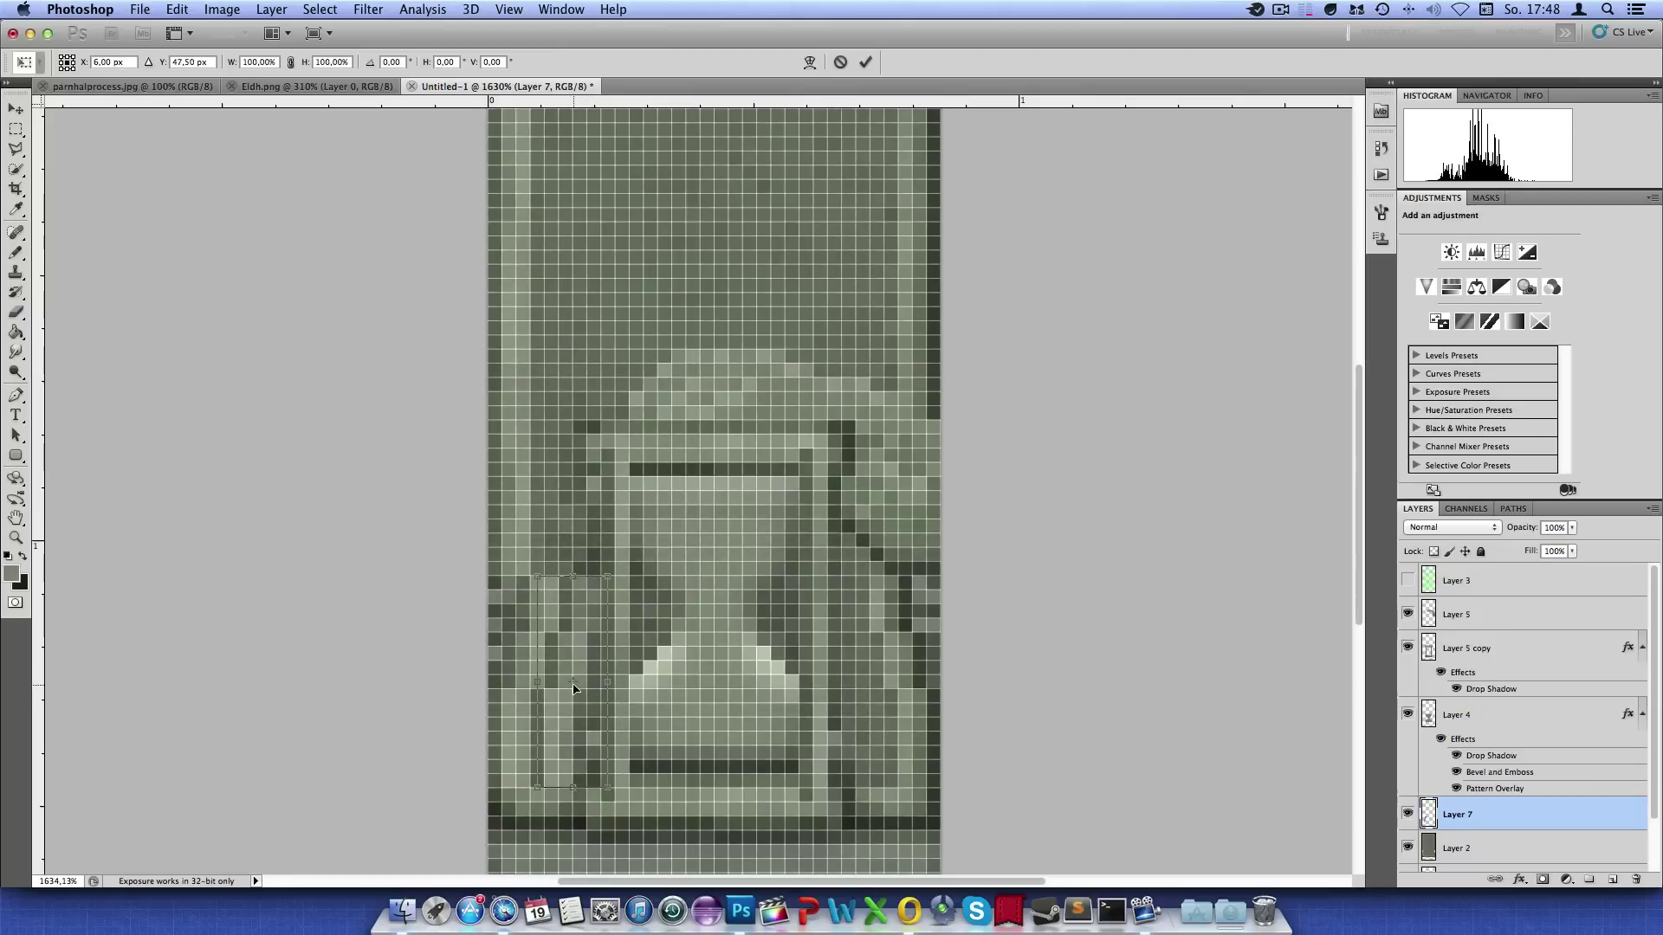
{"action": "key", "text": "Return"}
Return the Pencil to Normal mode and check the texture against the green guide
{"action": "key", "text": "b"}
{"action": "scroll", "coordinate": [585, 688], "scroll_direction": "down", "scroll_amount": 5}
{"action": "scroll", "coordinate": [588, 684], "scroll_direction": "down", "scroll_amount": 3}
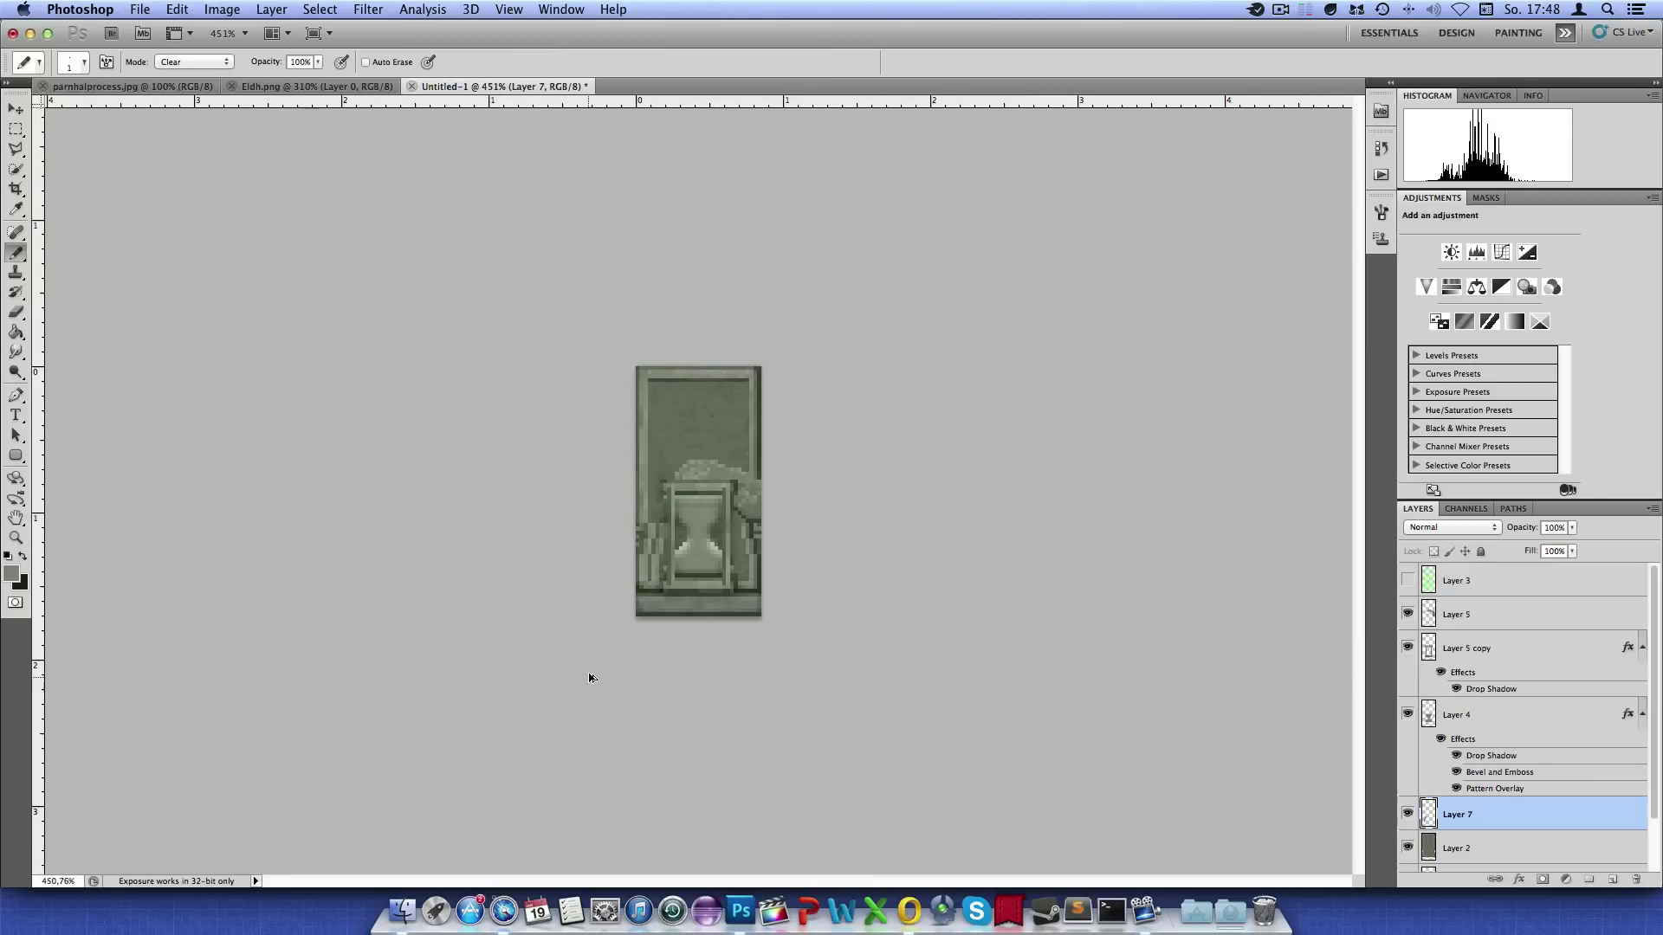
{"action": "scroll", "coordinate": [642, 573], "scroll_direction": "up", "scroll_amount": 8}
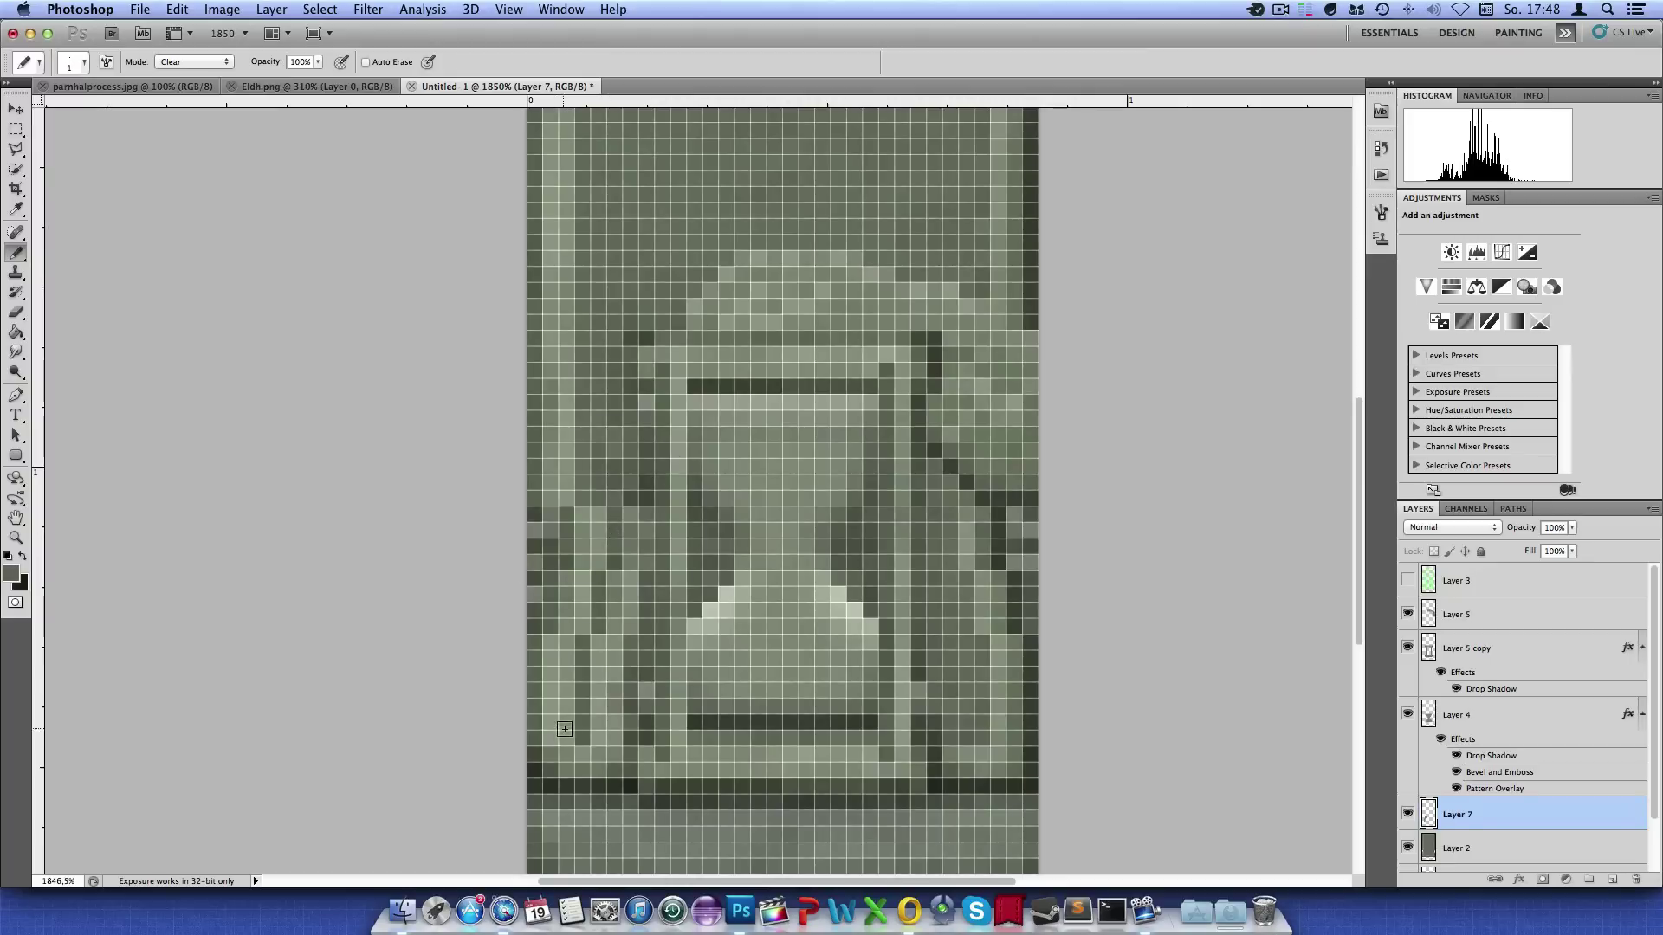
{"action": "left_click", "coordinate": [179, 61]}
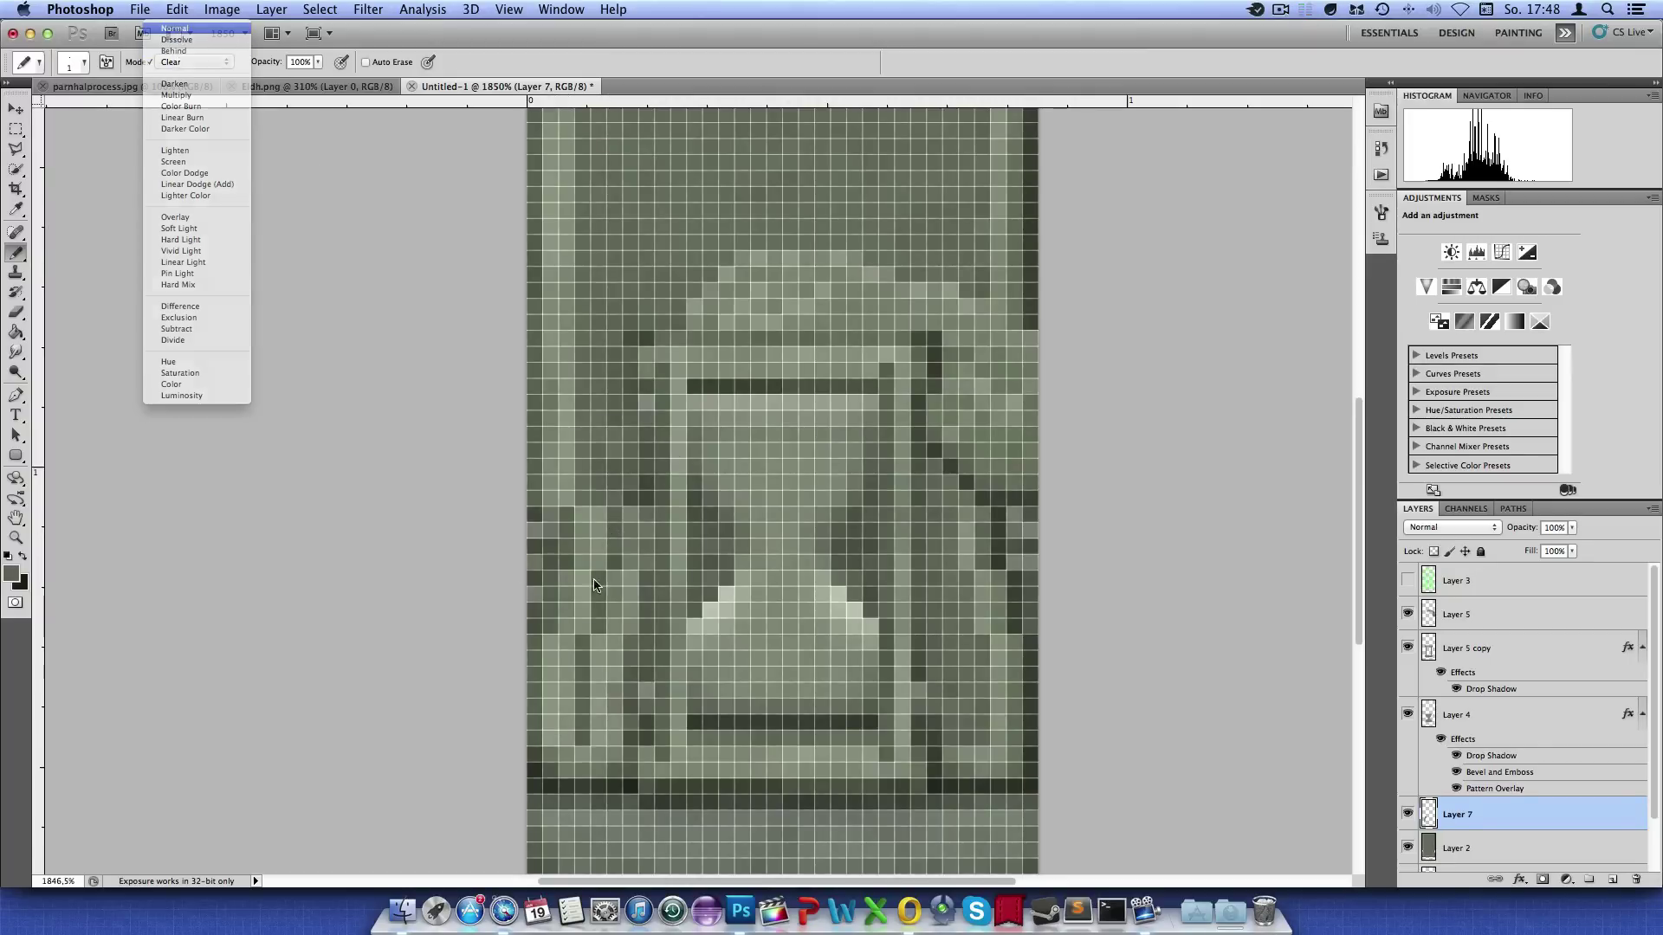
{"action": "left_click", "coordinate": [182, 32]}
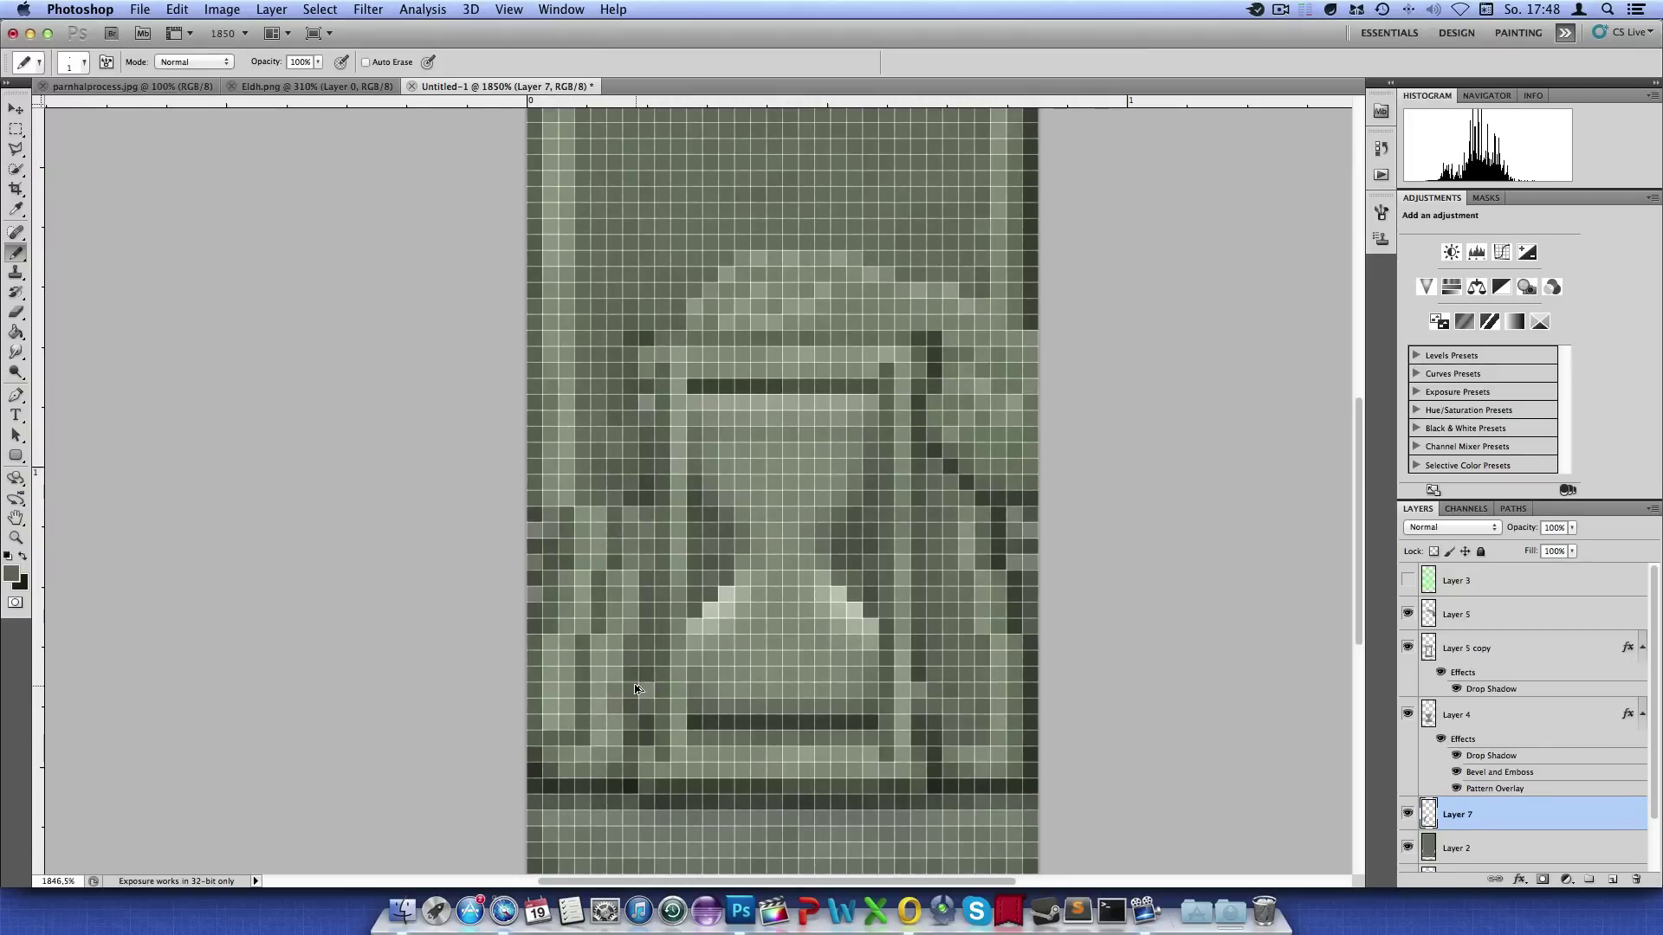
{"action": "scroll", "coordinate": [636, 690], "scroll_direction": "down", "scroll_amount": 4}
{"action": "scroll", "coordinate": [635, 689], "scroll_direction": "down", "scroll_amount": 1}
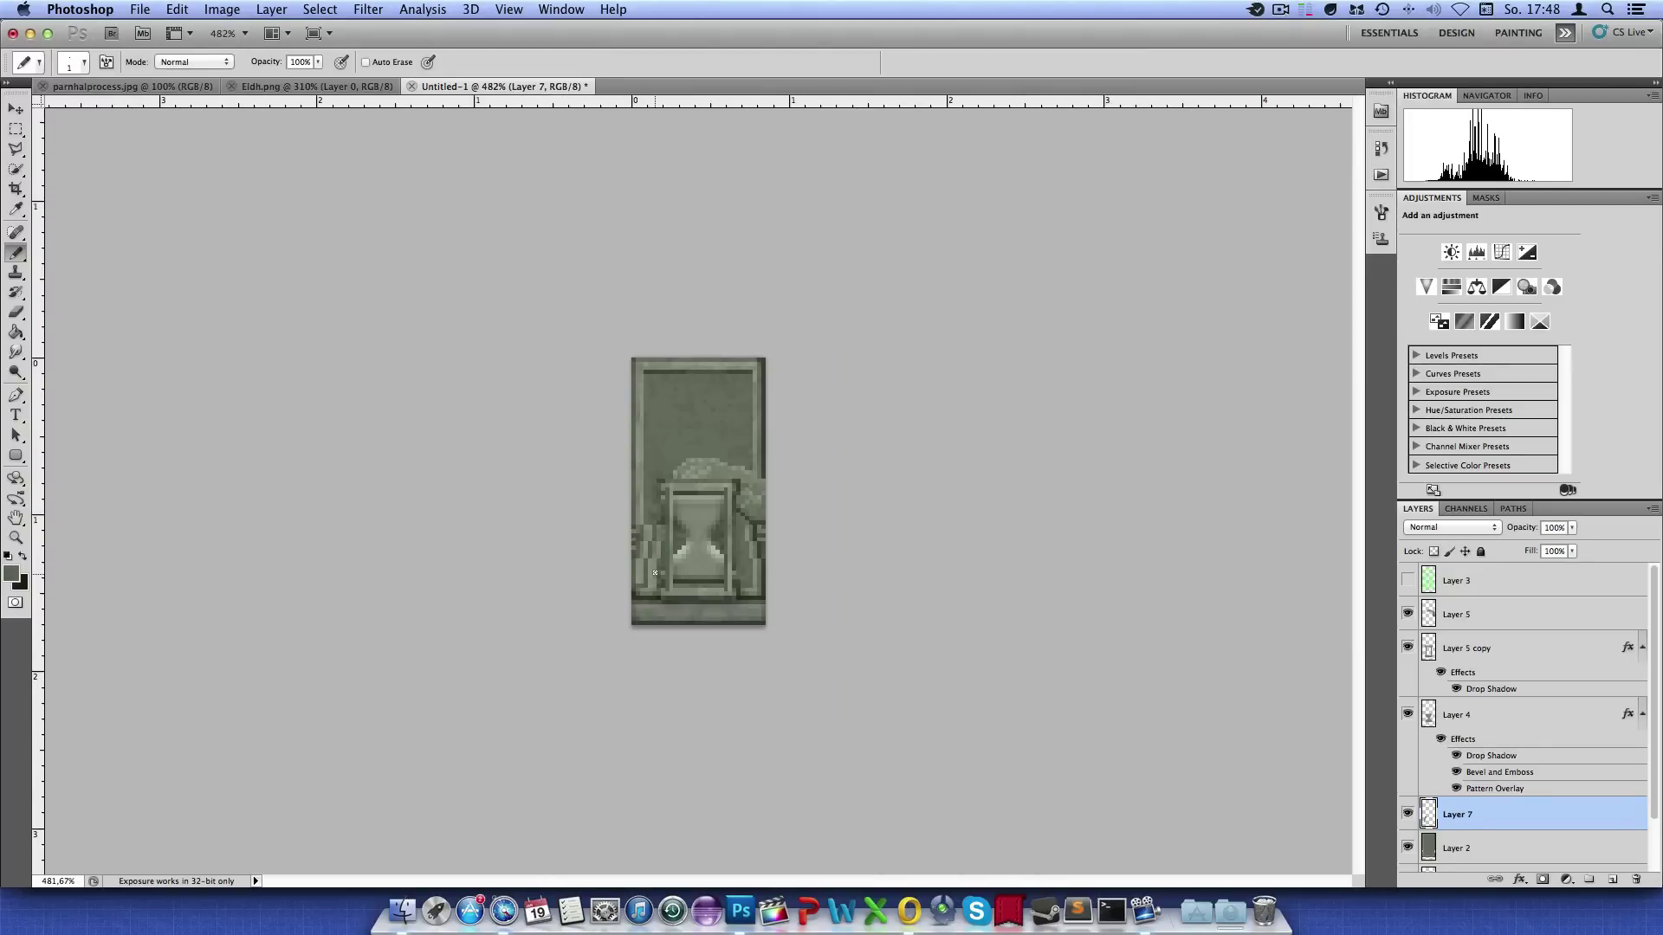
{"action": "left_click", "coordinate": [1407, 581]}
{"action": "scroll", "coordinate": [706, 575], "scroll_direction": "up", "scroll_amount": 3}
{"action": "scroll", "coordinate": [706, 575], "scroll_direction": "up", "scroll_amount": 4}
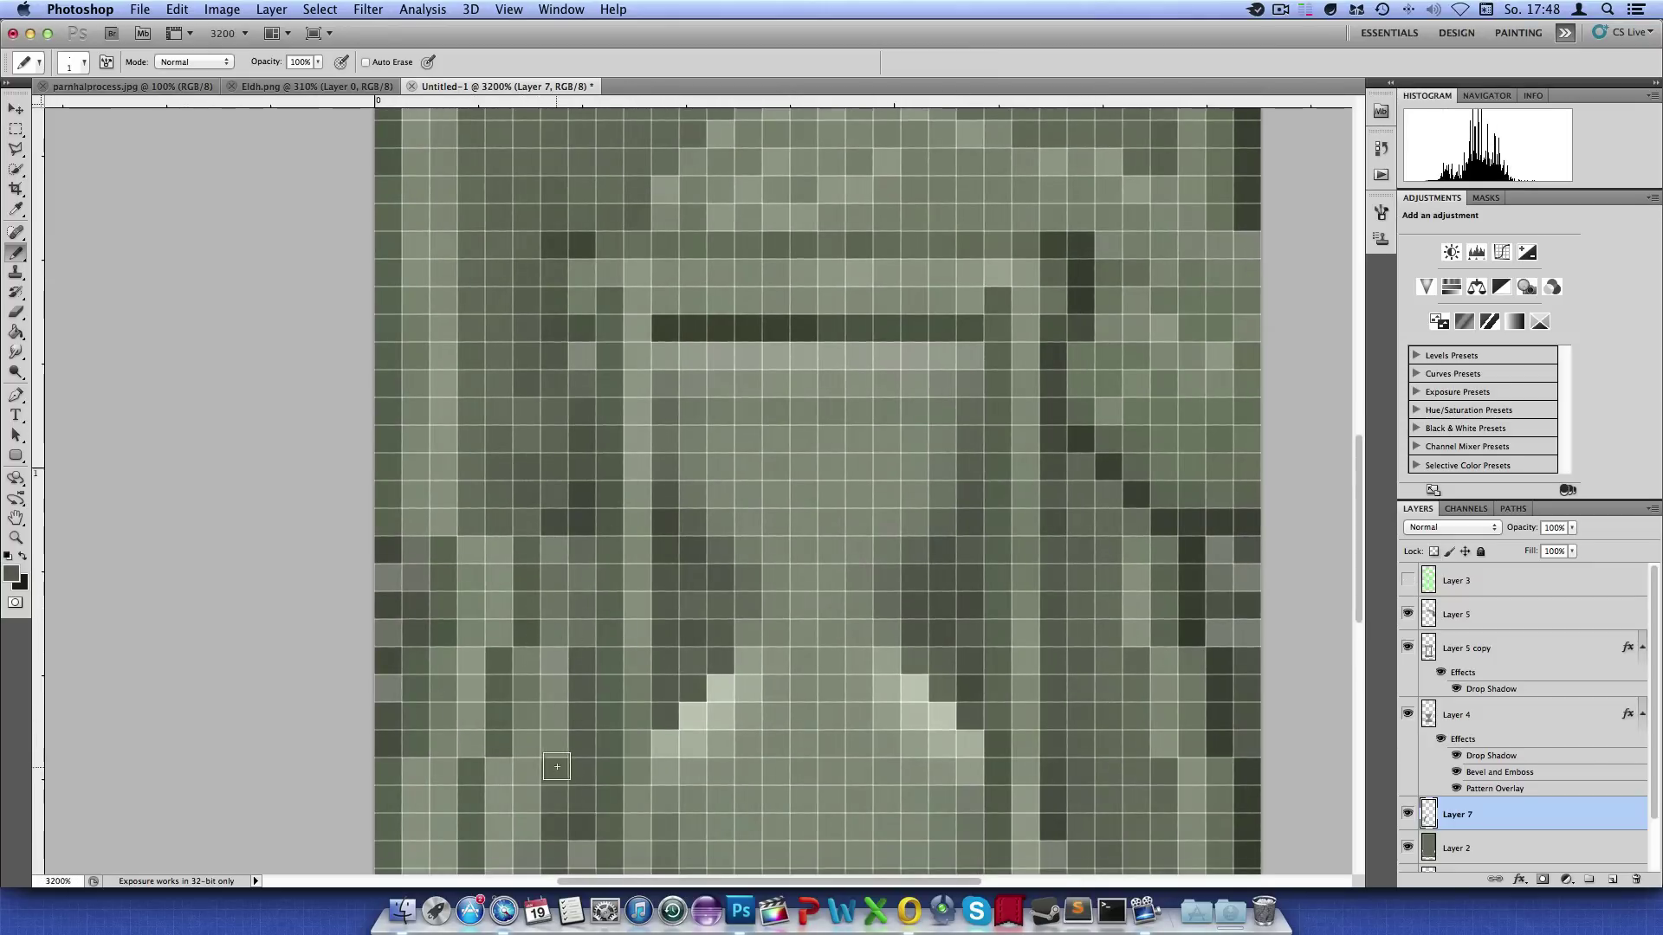
{"action": "scroll", "coordinate": [528, 639], "scroll_direction": "down", "scroll_amount": 5}
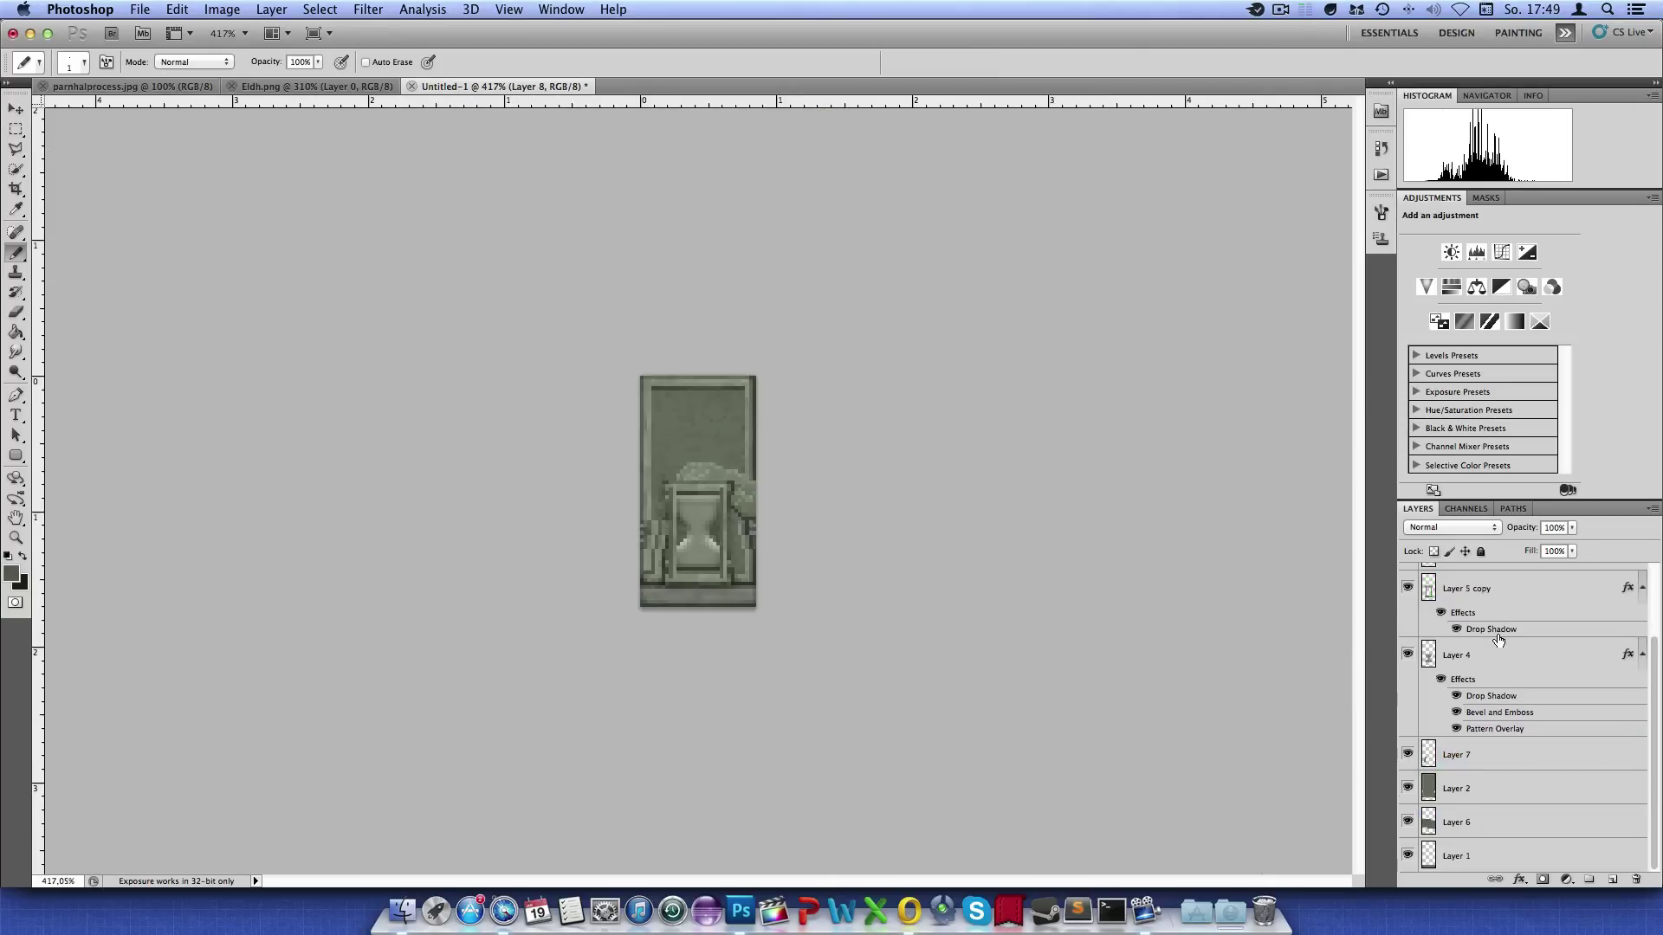
Add an empty Layer 9 directly above Layer 2, then zoom in and out to inspect
{"action": "left_click", "coordinate": [1482, 790]}
{"action": "key", "text": "ctrl+shift+alt+n"}
{"action": "scroll", "coordinate": [699, 488], "scroll_direction": "up", "scroll_amount": 4}
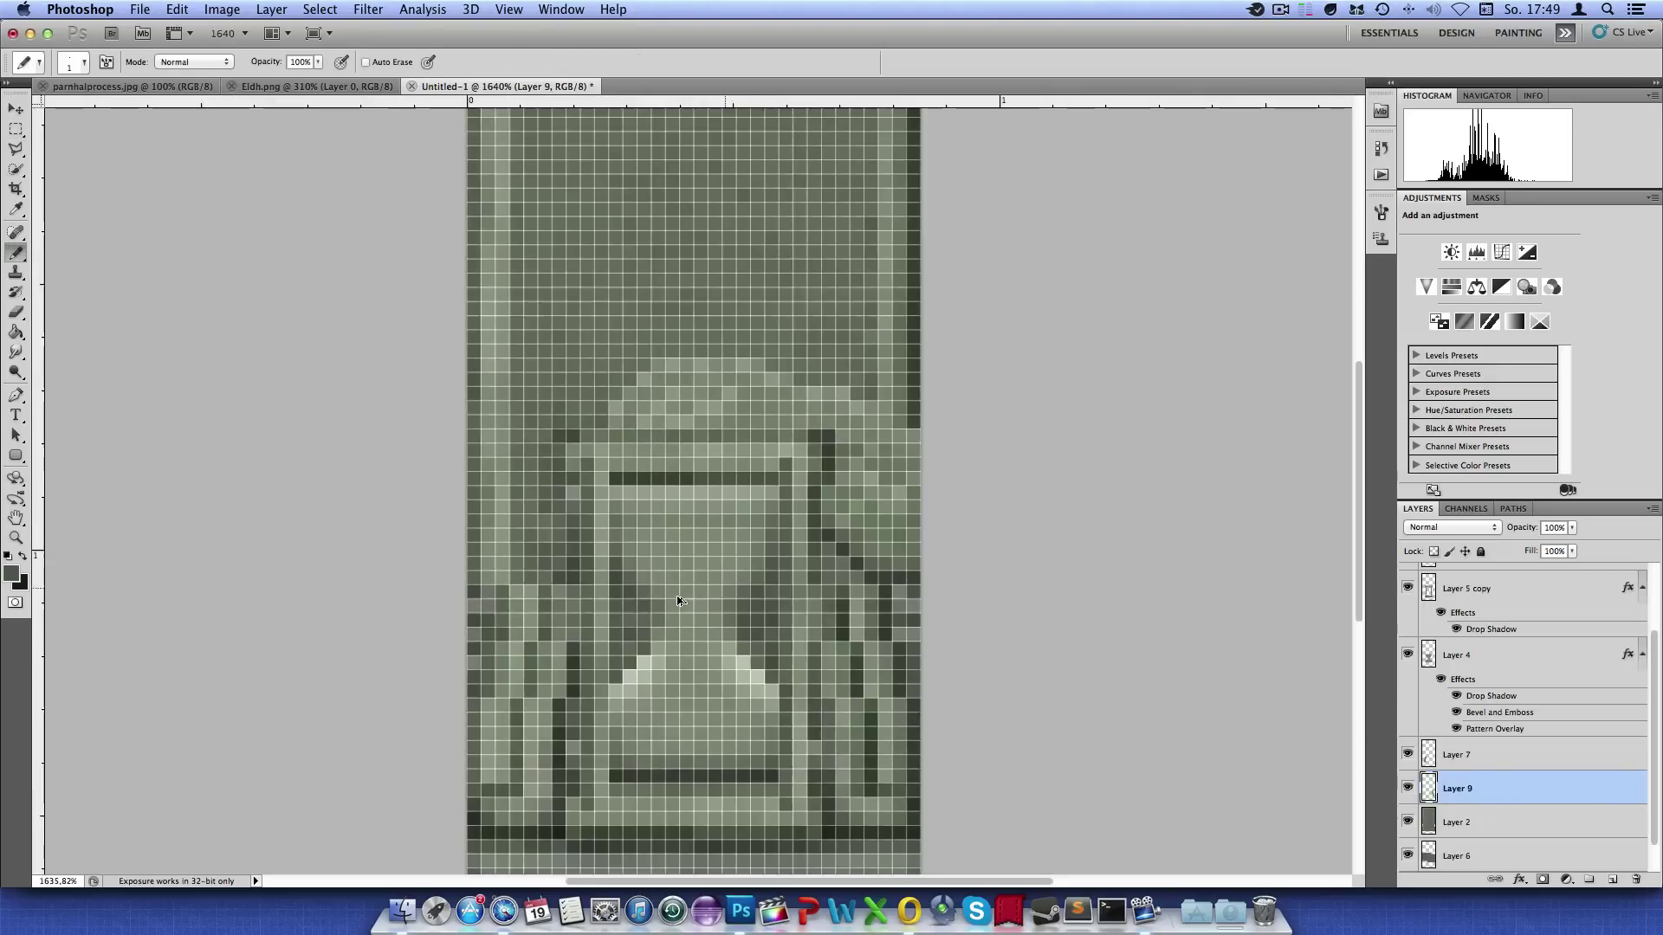
{"action": "scroll", "coordinate": [857, 736], "scroll_direction": "up", "scroll_amount": 2}
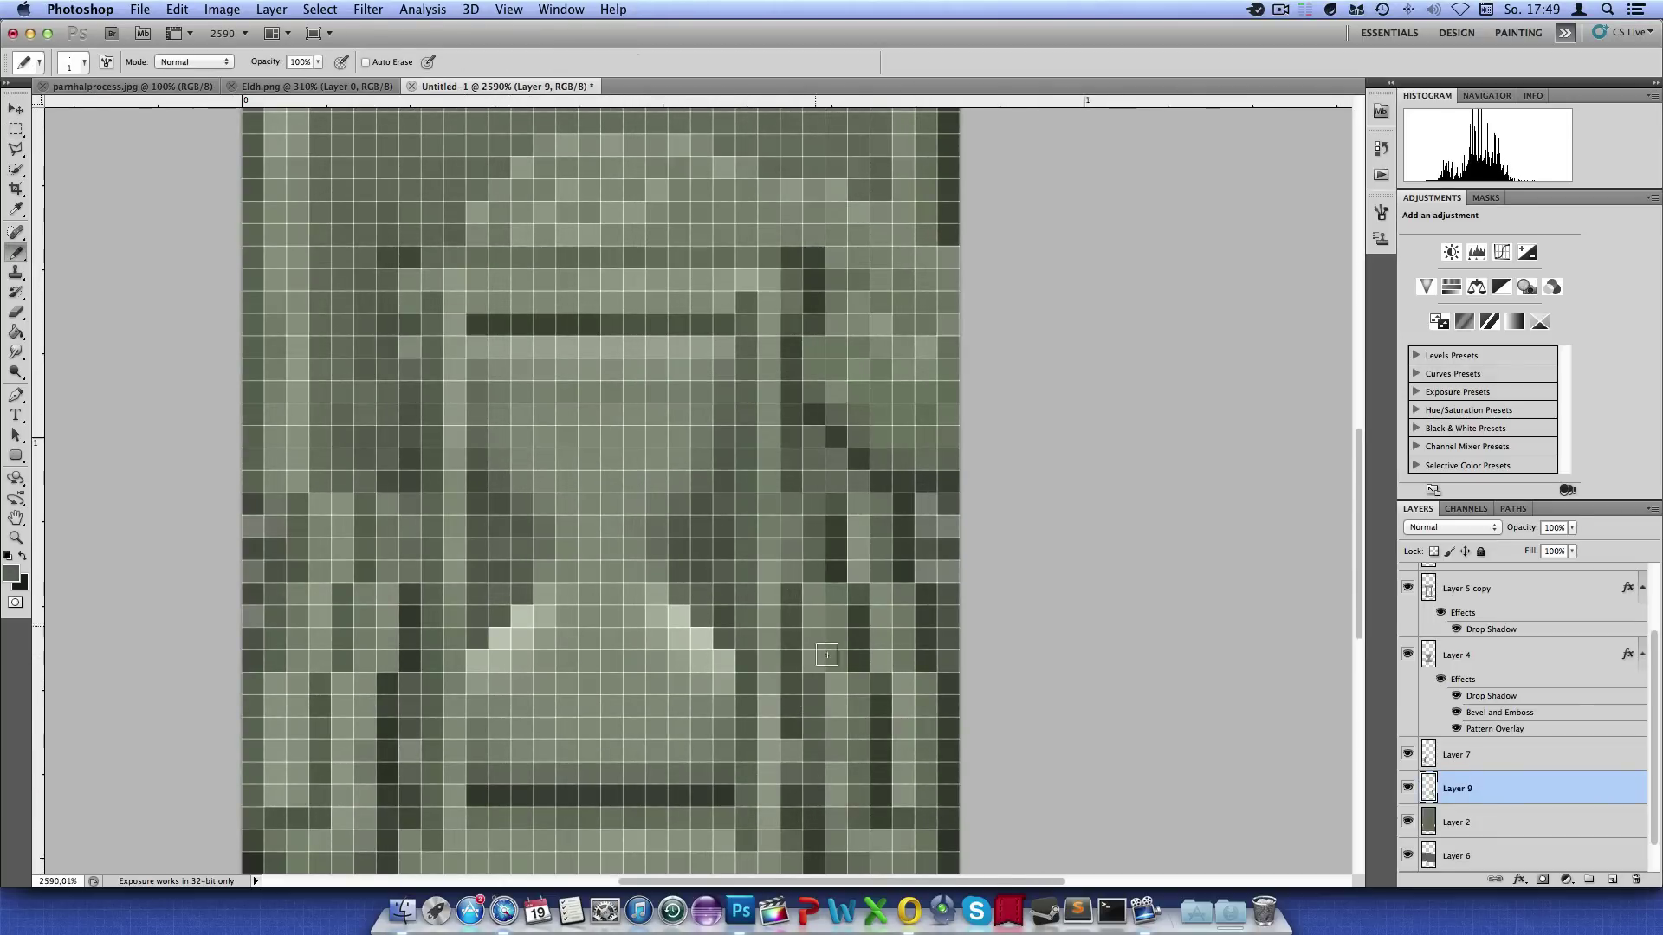
{"action": "scroll", "coordinate": [875, 708], "scroll_direction": "down", "scroll_amount": 3}
{"action": "scroll", "coordinate": [916, 721], "scroll_direction": "down", "scroll_amount": 5}
{"action": "scroll", "coordinate": [913, 718], "scroll_direction": "down", "scroll_amount": 1}
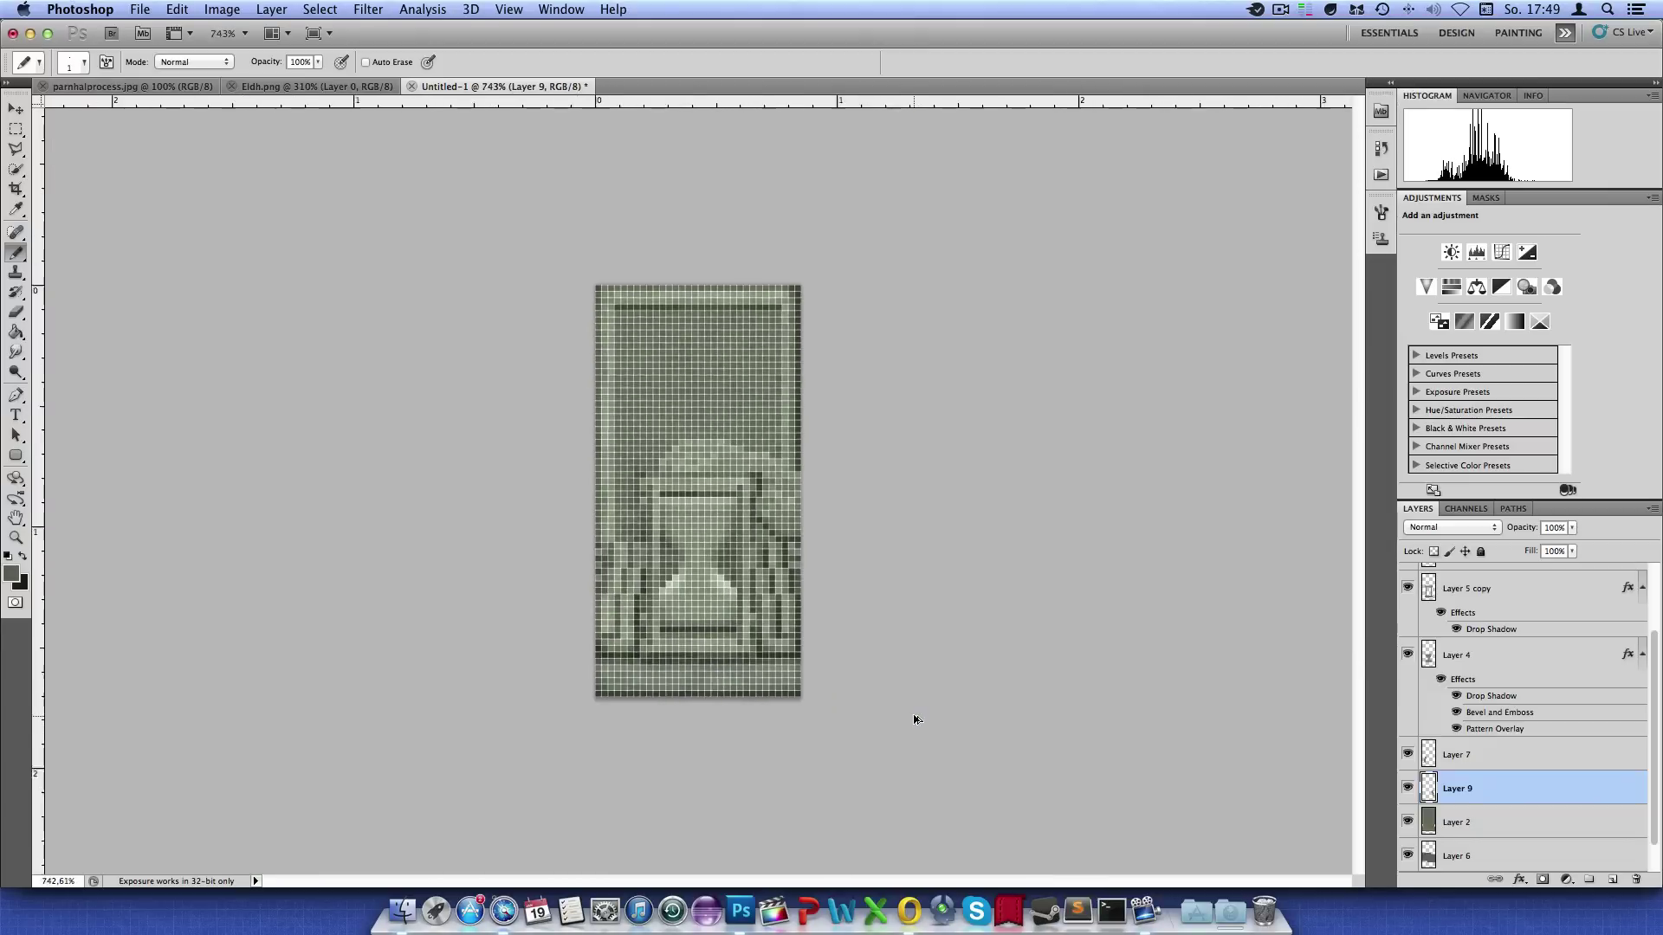
{"action": "scroll", "coordinate": [910, 716], "scroll_direction": "down", "scroll_amount": 2}
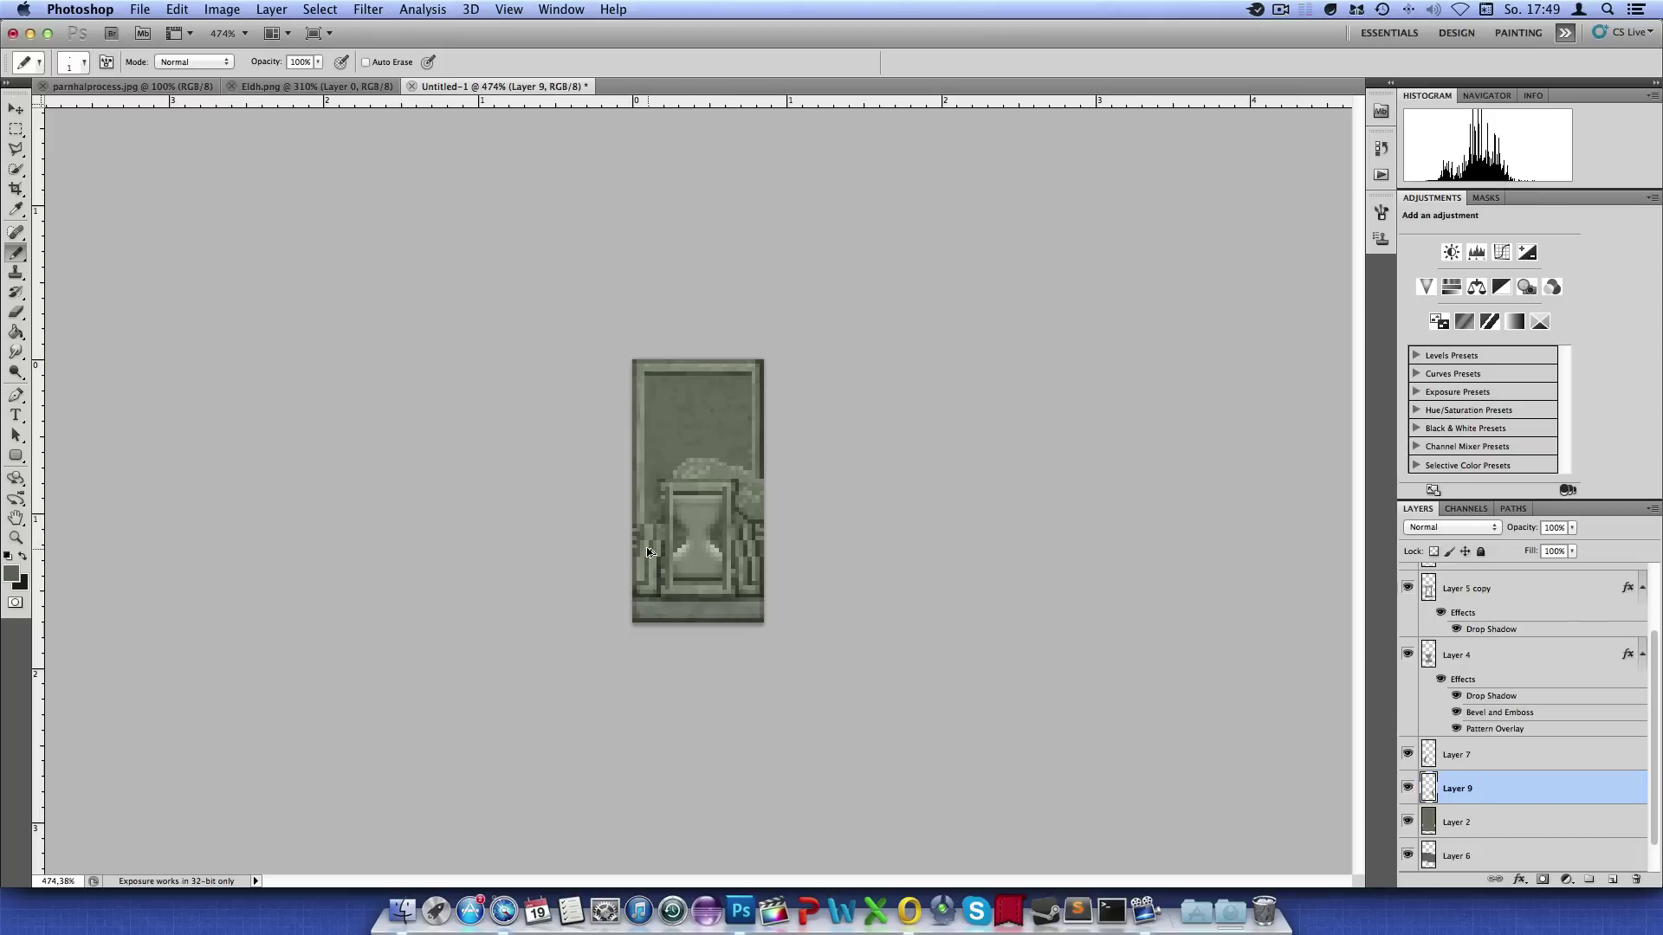
{"action": "scroll", "coordinate": [647, 552], "scroll_direction": "up", "scroll_amount": 8}
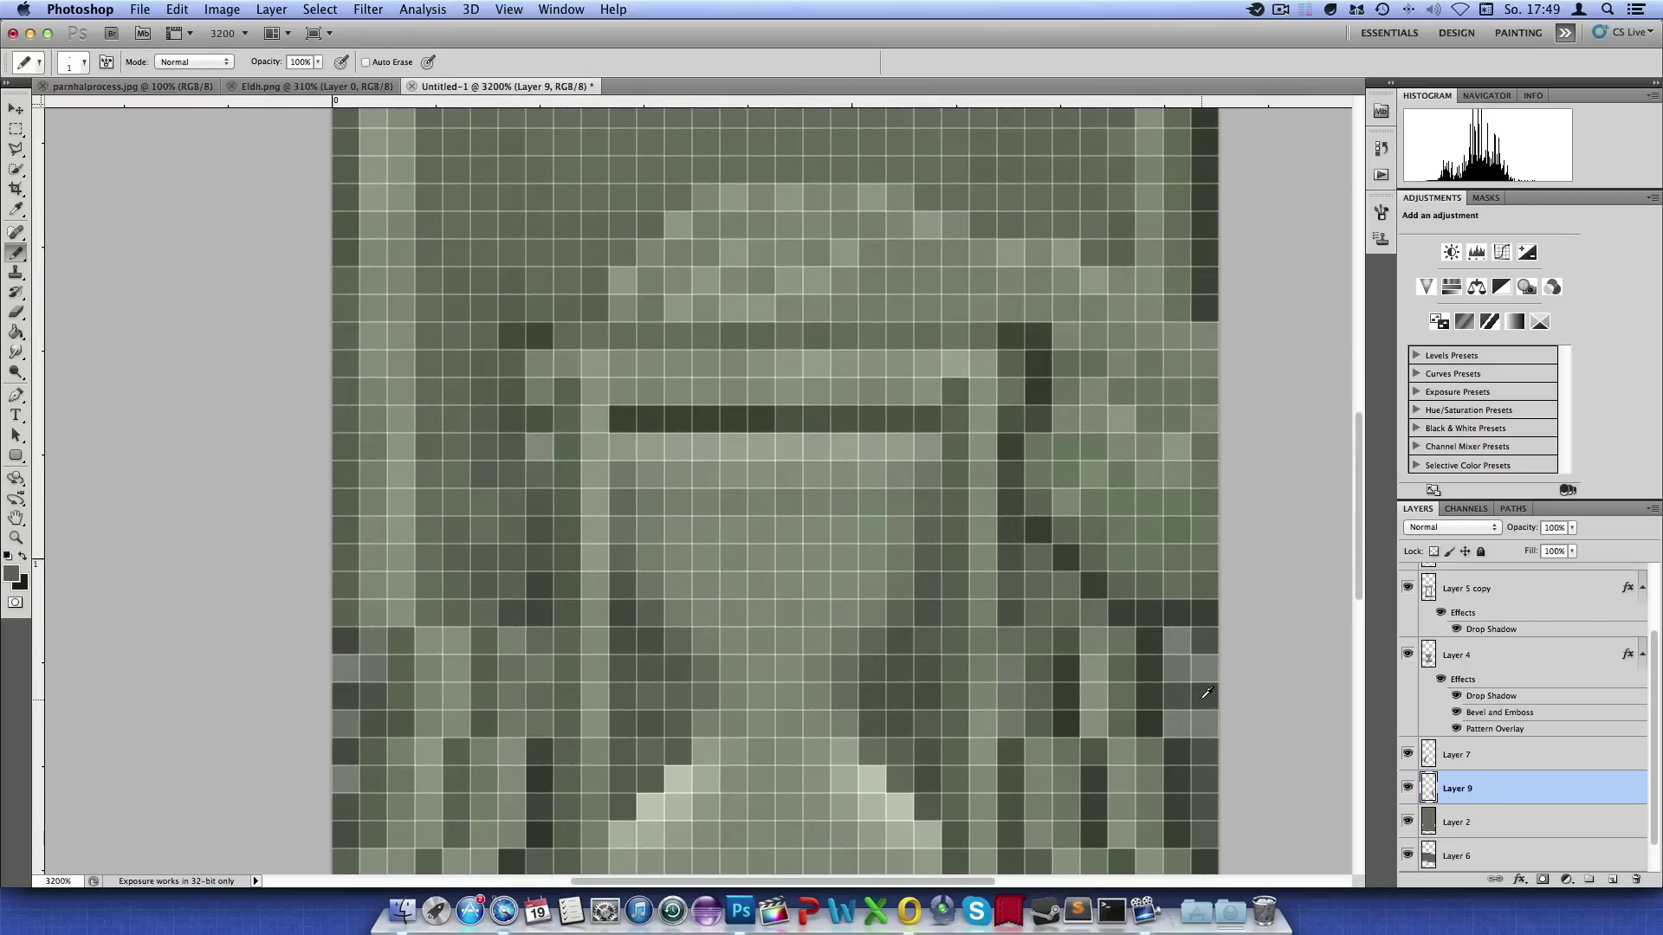
{"action": "scroll", "coordinate": [372, 743], "scroll_direction": "down", "scroll_amount": 2}
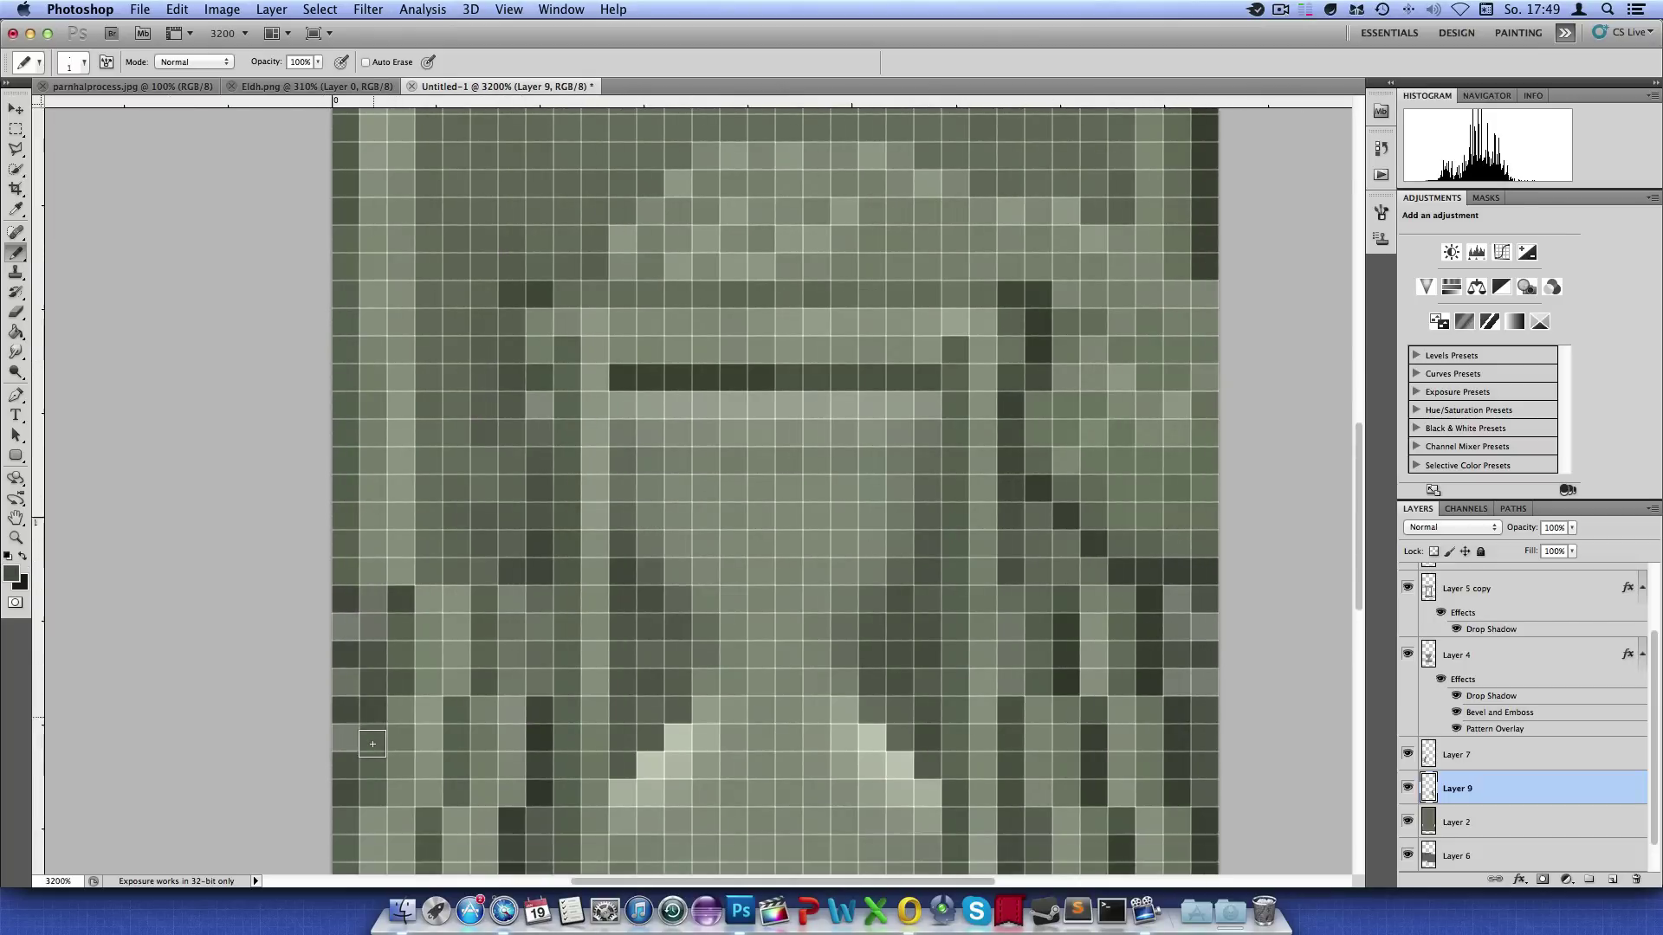
{"action": "scroll", "coordinate": [372, 743], "scroll_direction": "down", "scroll_amount": 1}
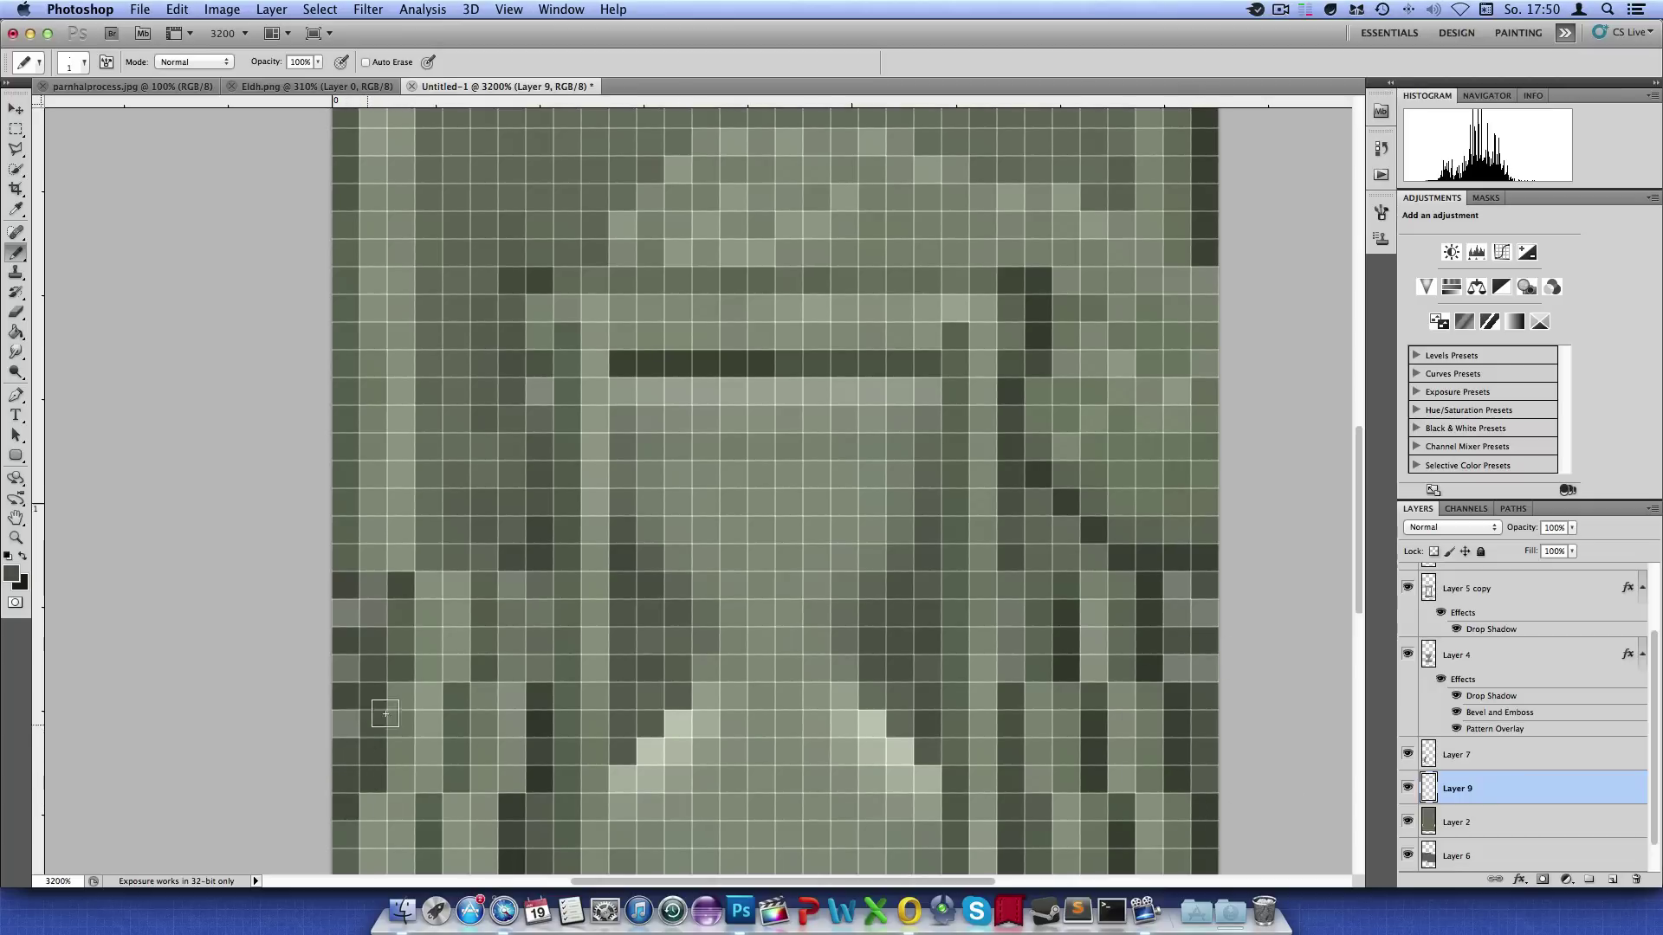
{"action": "scroll", "coordinate": [500, 689], "scroll_direction": "down", "scroll_amount": 10}
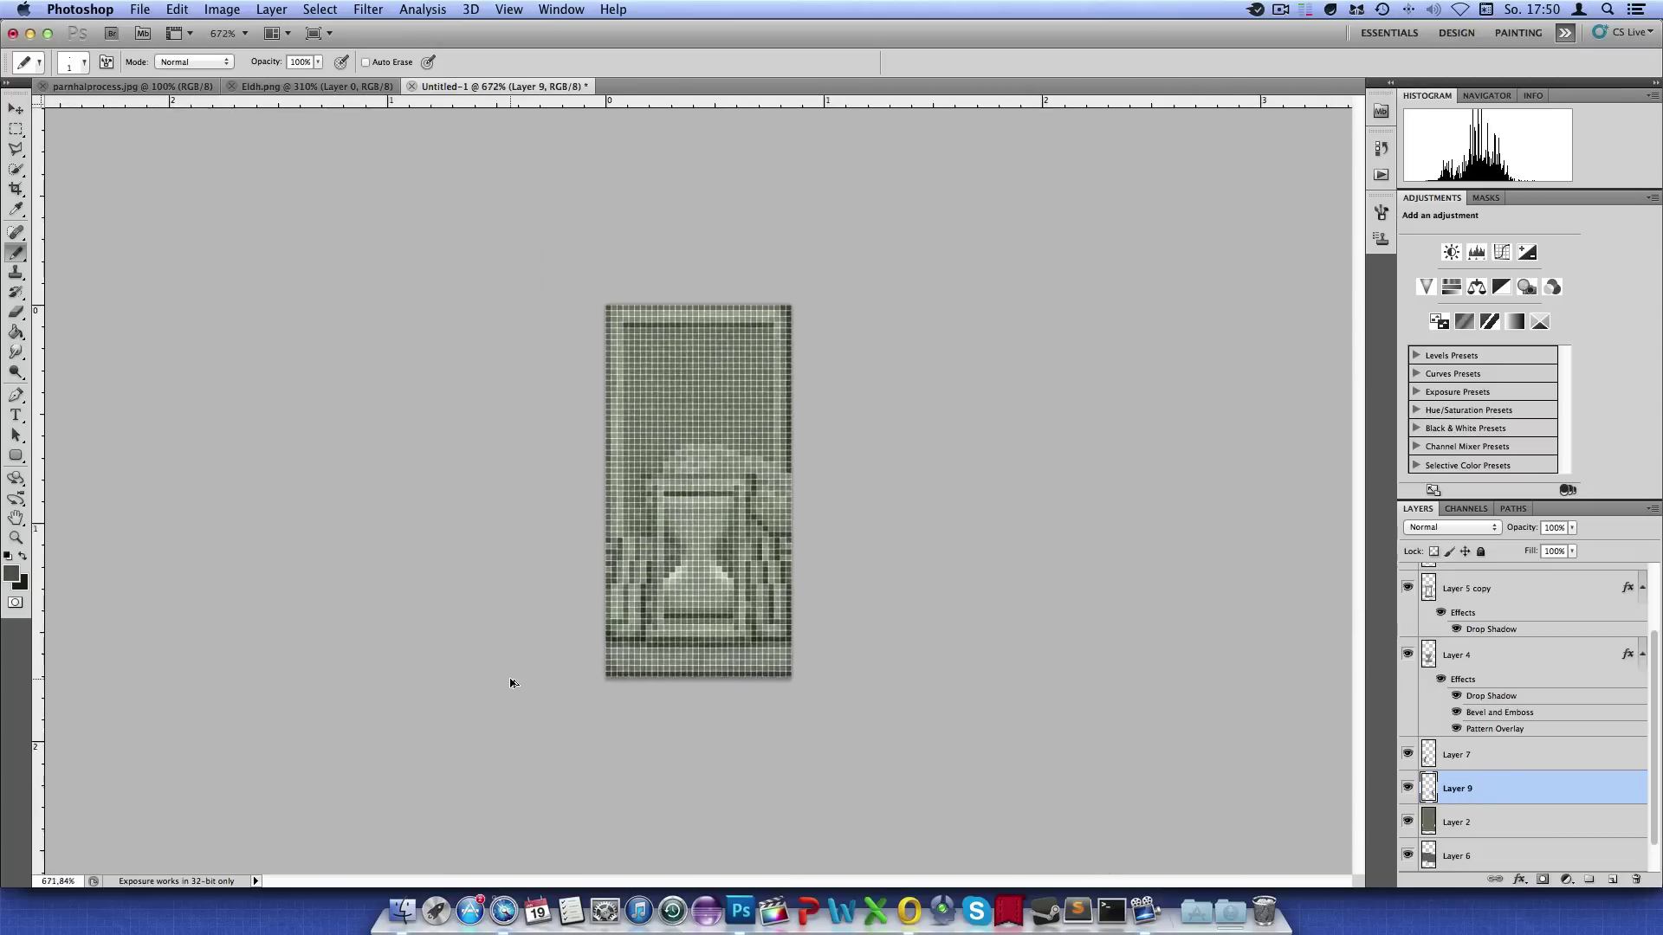
{"action": "scroll", "coordinate": [509, 684], "scroll_direction": "up", "scroll_amount": 3}
{"action": "scroll", "coordinate": [676, 321], "scroll_direction": "down", "scroll_amount": 5}
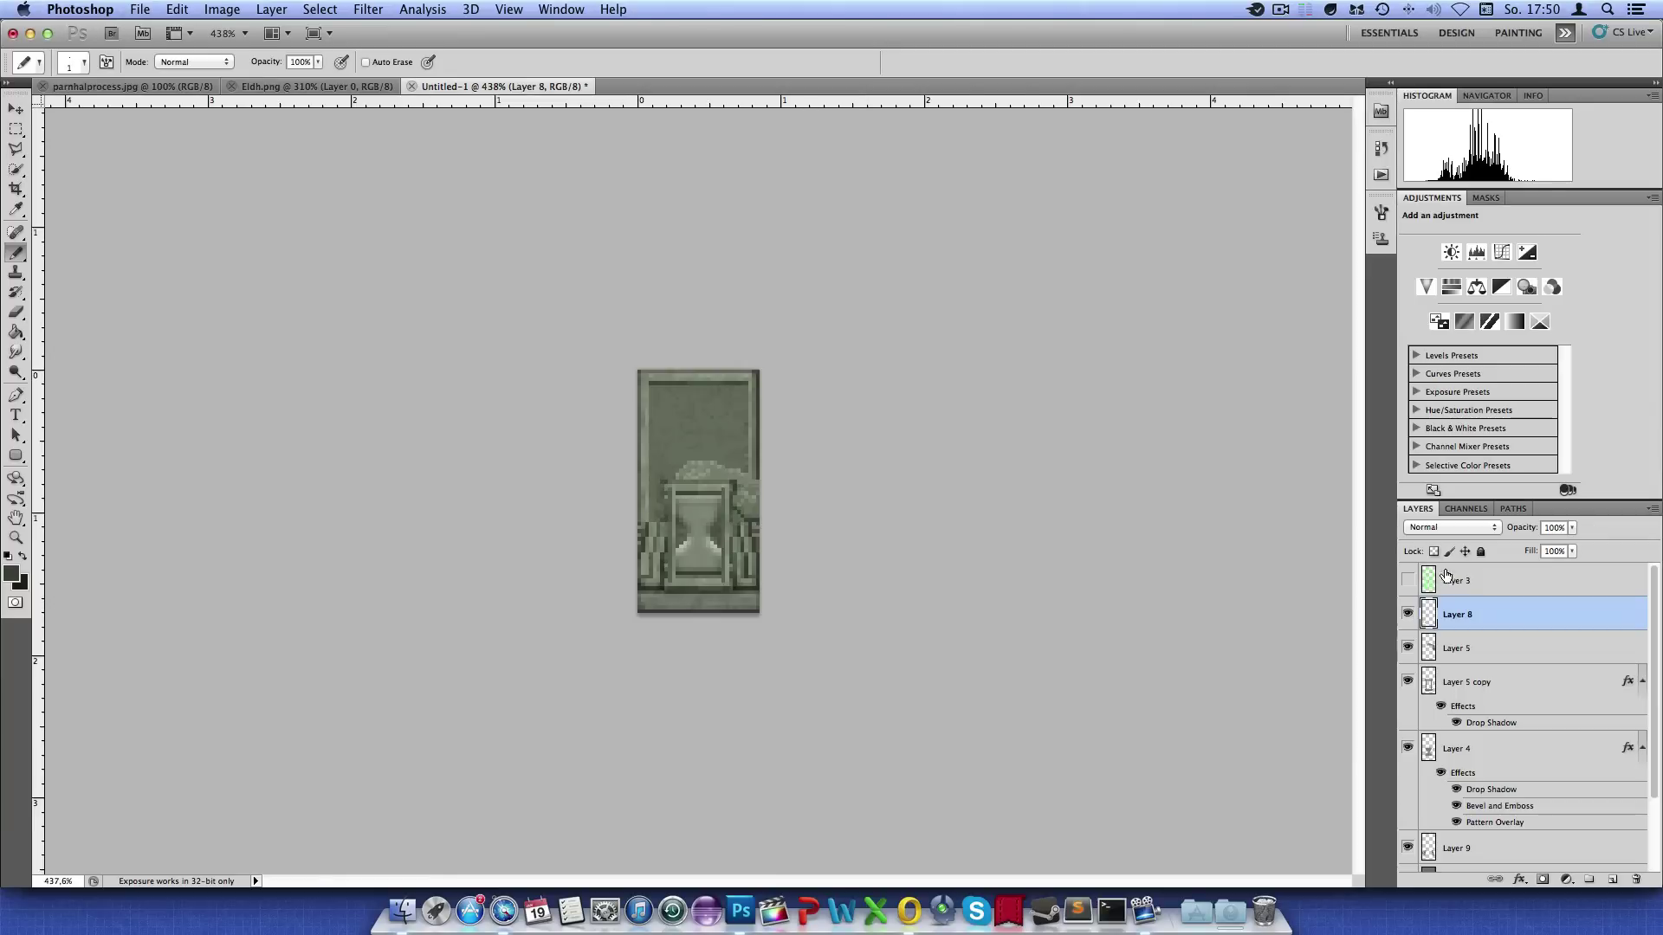
Toggle the green line-art guide layer on and off to compare, leaving it hidden
{"action": "left_click", "coordinate": [1407, 582]}
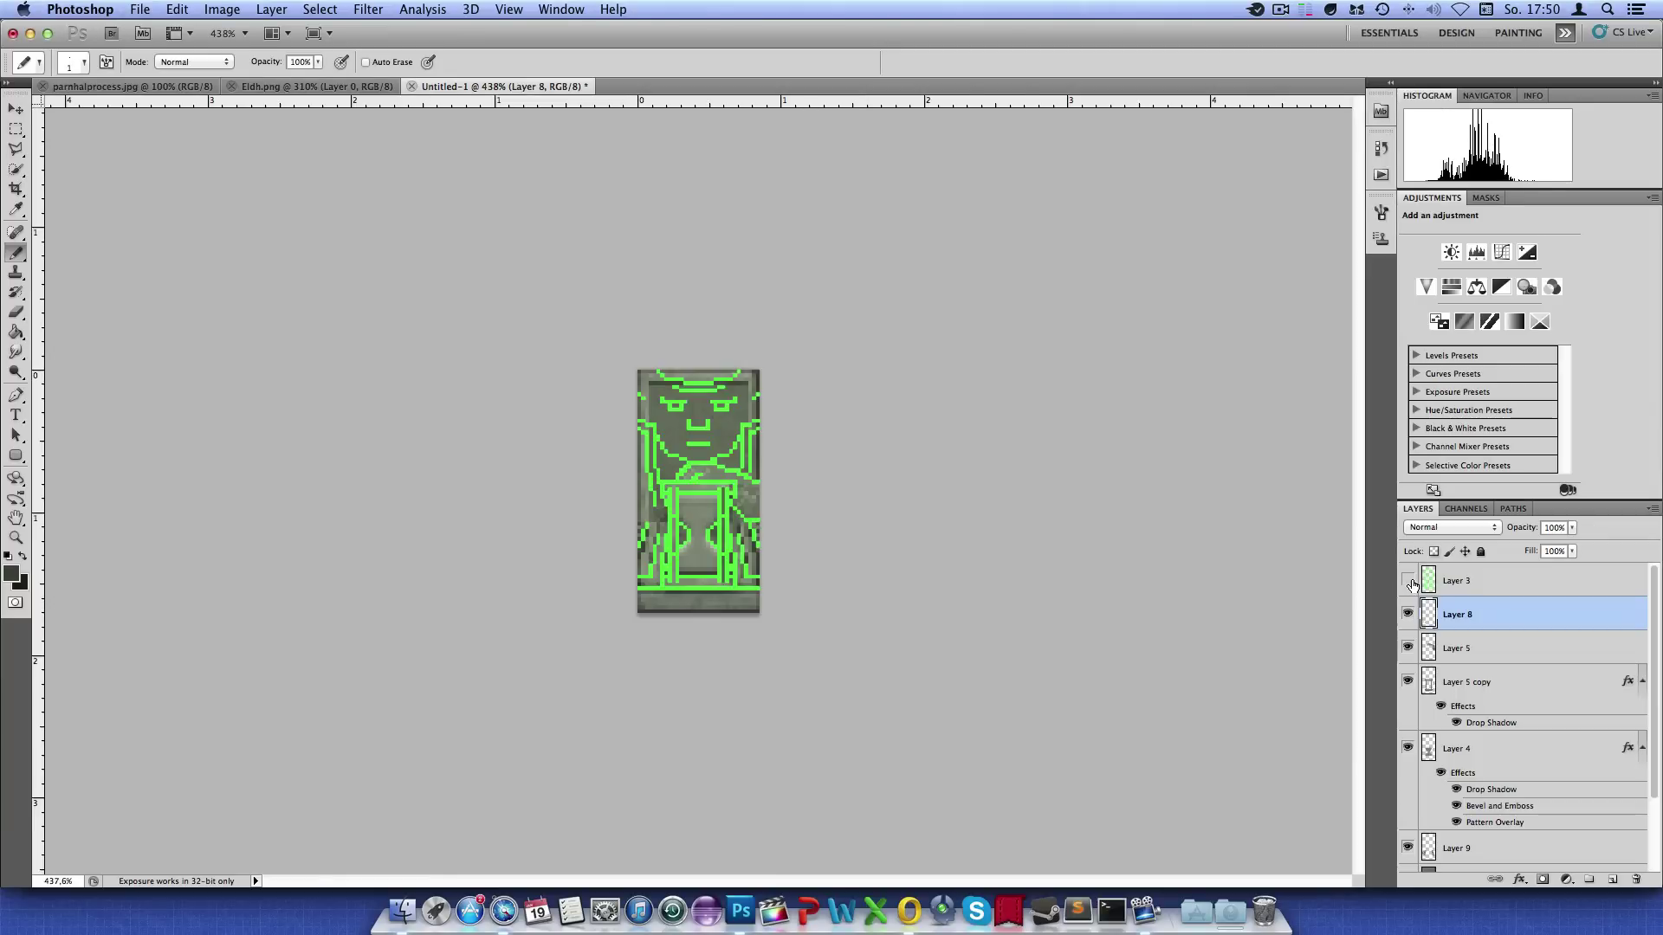
{"action": "left_click", "coordinate": [1407, 582]}
{"action": "left_click", "coordinate": [1407, 582]}
{"action": "left_click", "coordinate": [1407, 582]}
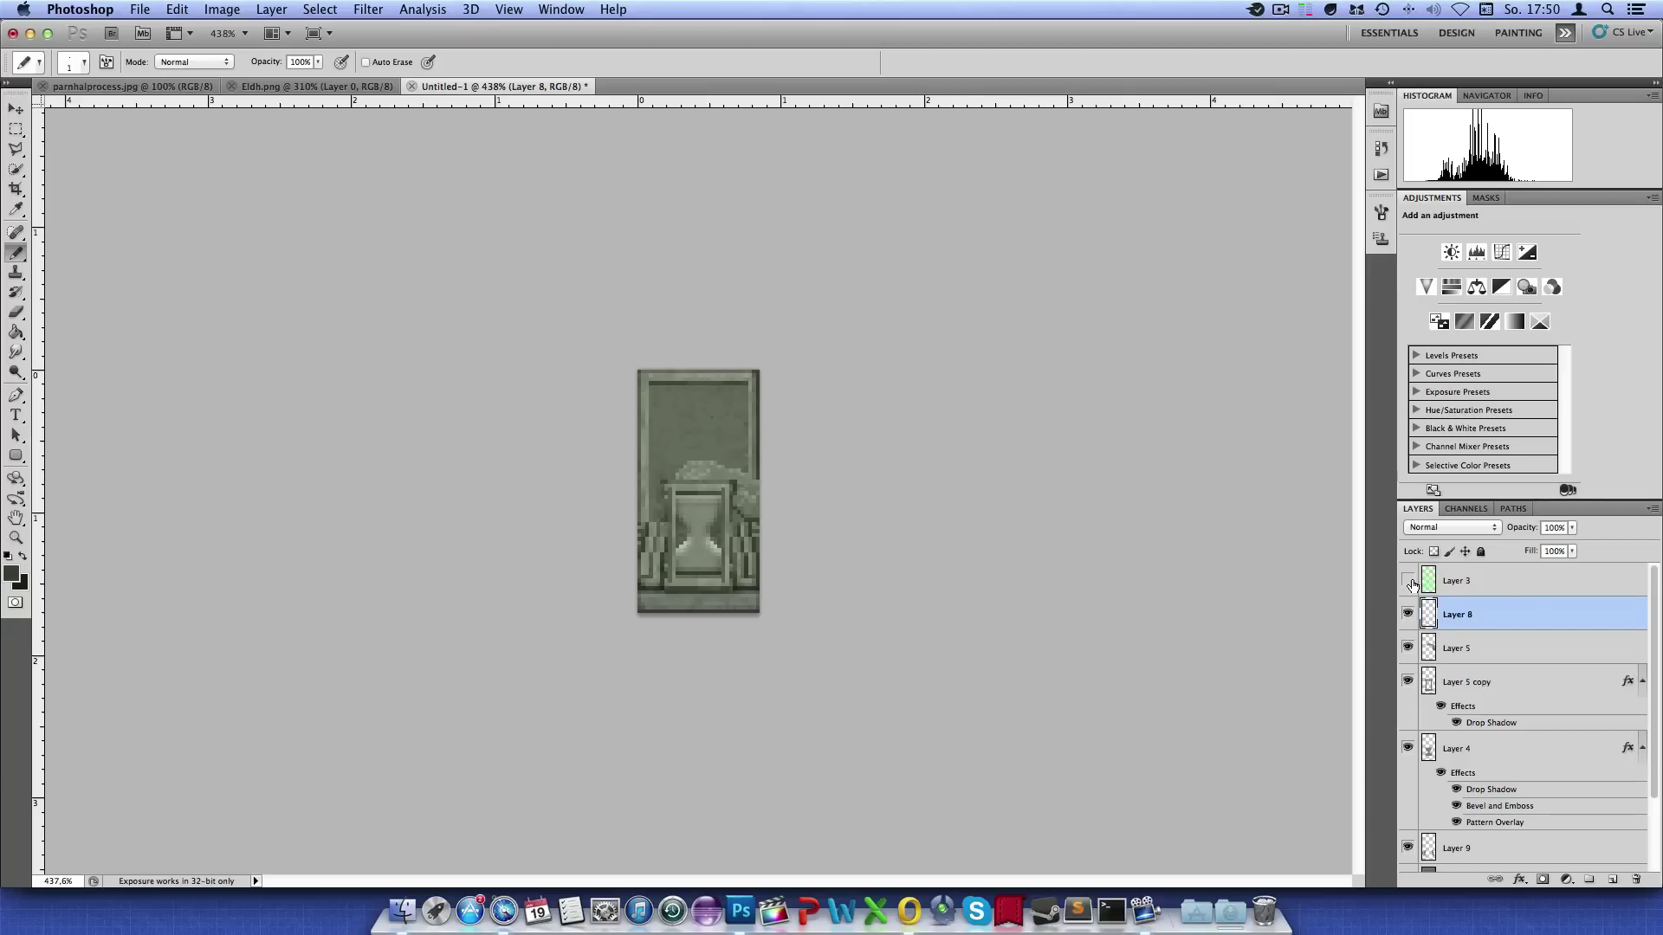
{"action": "left_click", "coordinate": [1409, 583]}
{"action": "left_click", "coordinate": [1408, 583]}
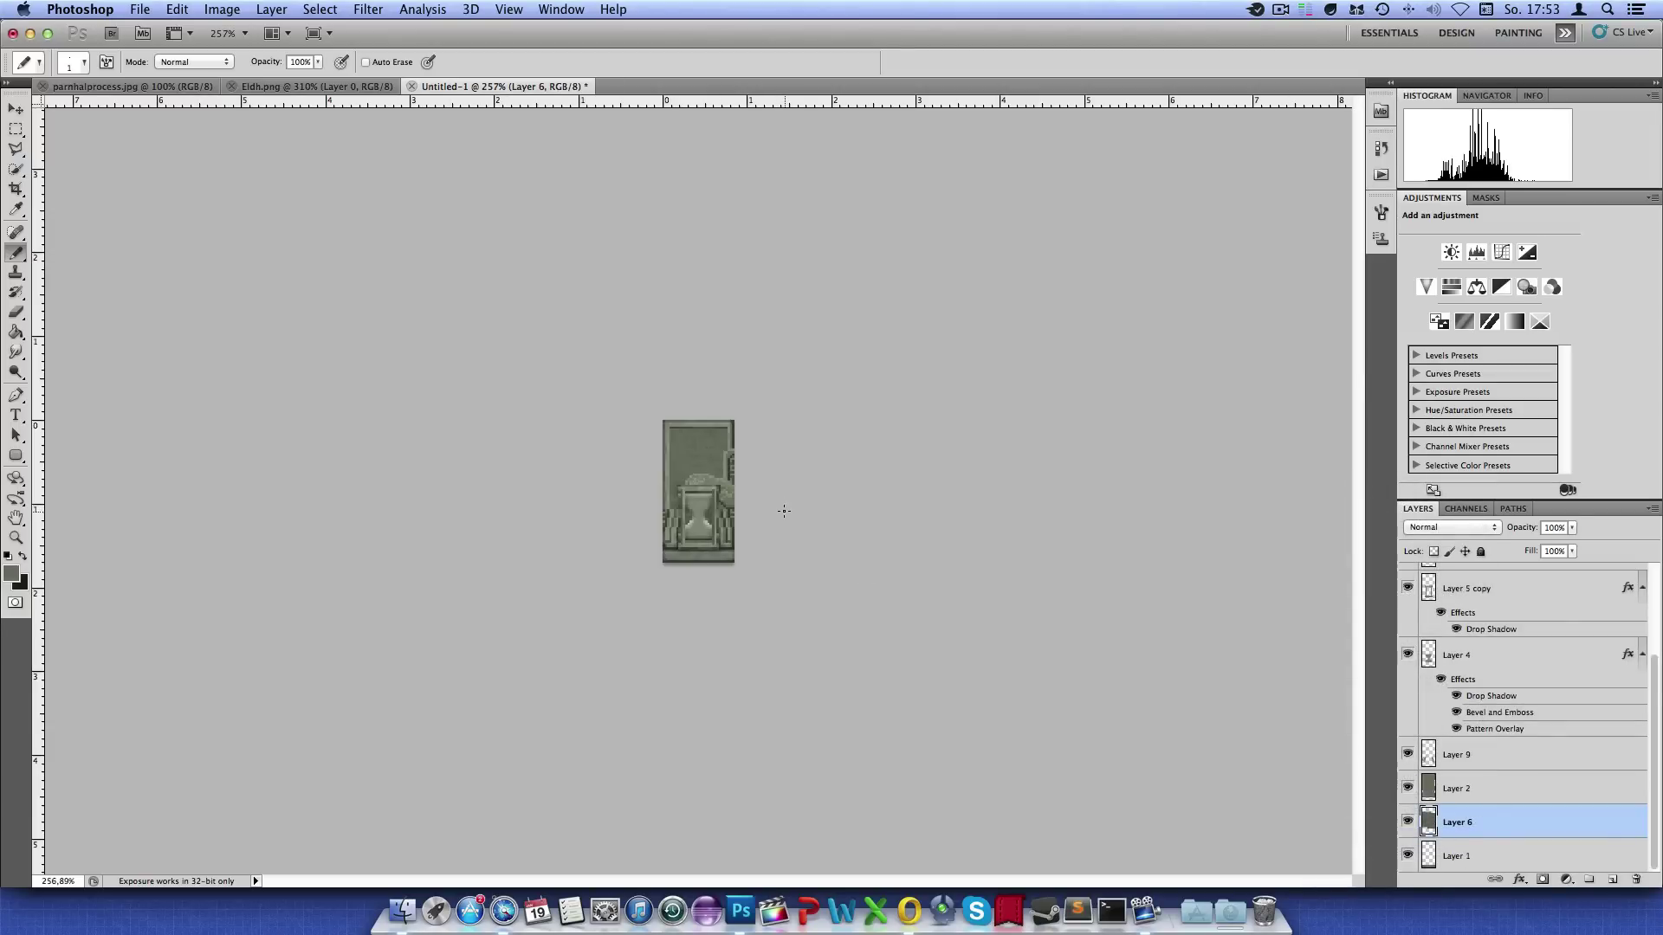
{"action": "scroll", "coordinate": [1583, 678], "scroll_direction": "up", "scroll_amount": 5}
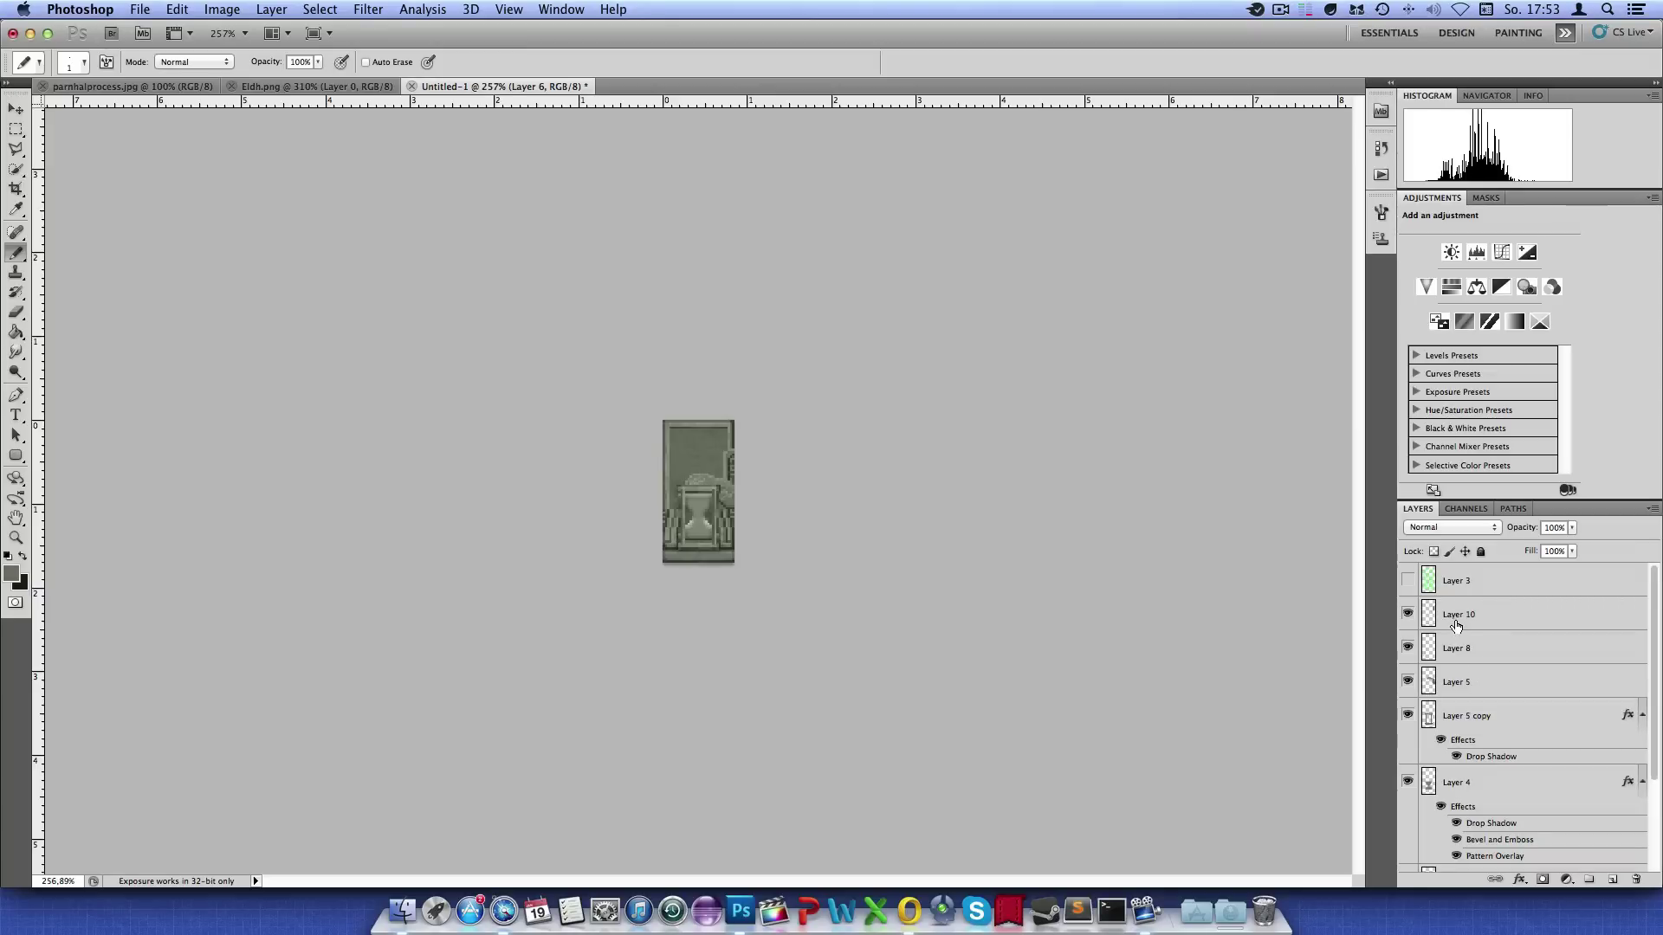